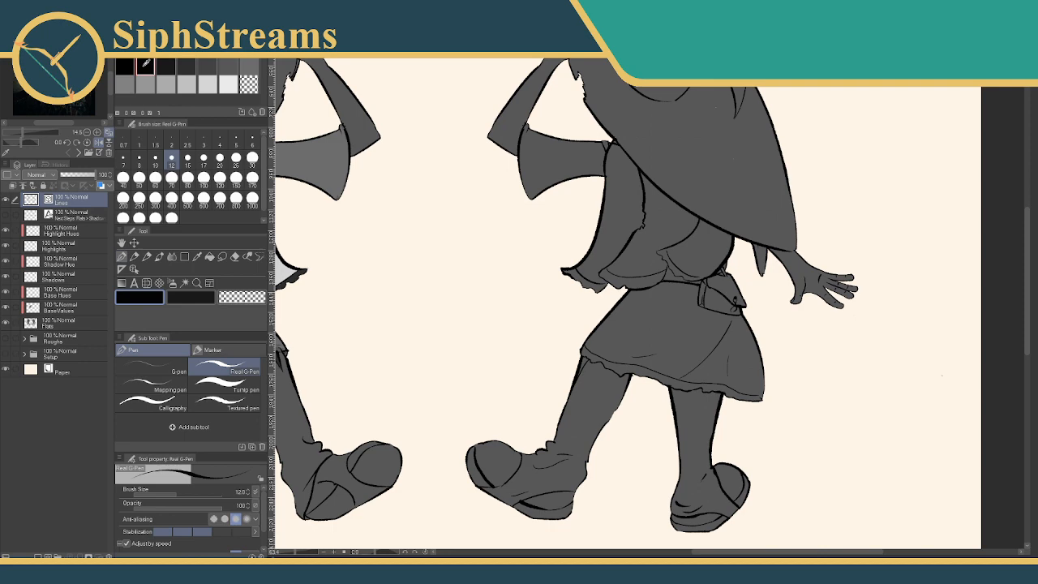
pyautogui.moveTo(710, 319); pyautogui.dragTo(636, 303)
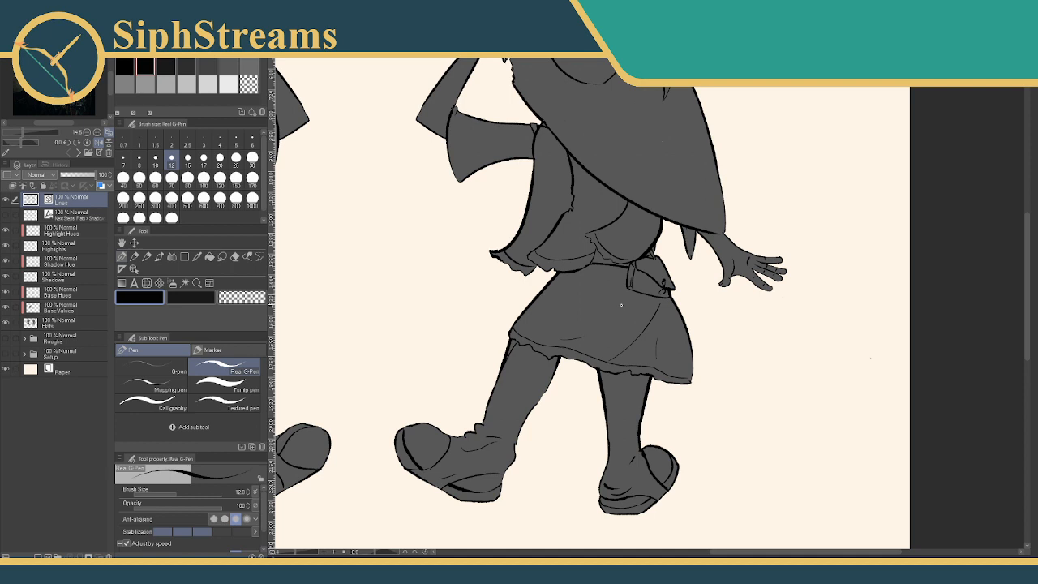
pyautogui.moveTo(621, 305); pyautogui.dragTo(554, 321)
pyautogui.moveTo(297, 552); pyautogui.dragTo(302, 552)
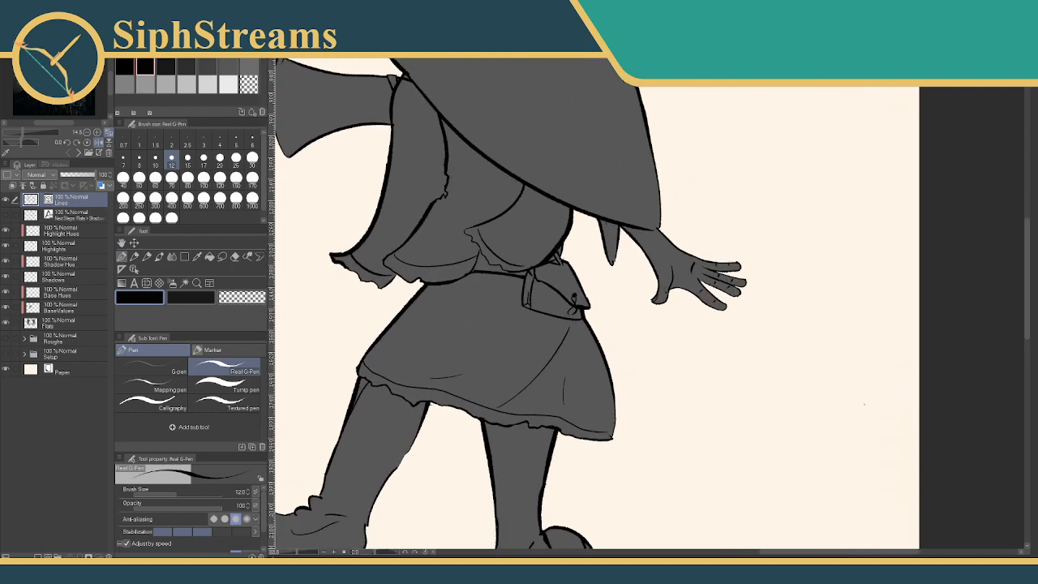
pyautogui.moveTo(377, 455); pyautogui.dragTo(447, 433)
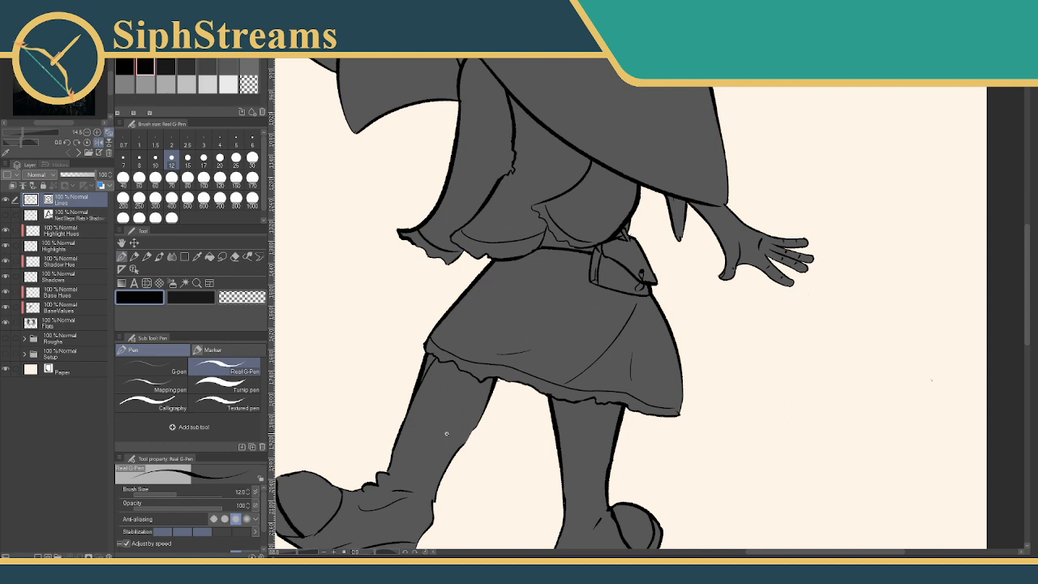
pyautogui.moveTo(447, 433); pyautogui.dragTo(480, 348)
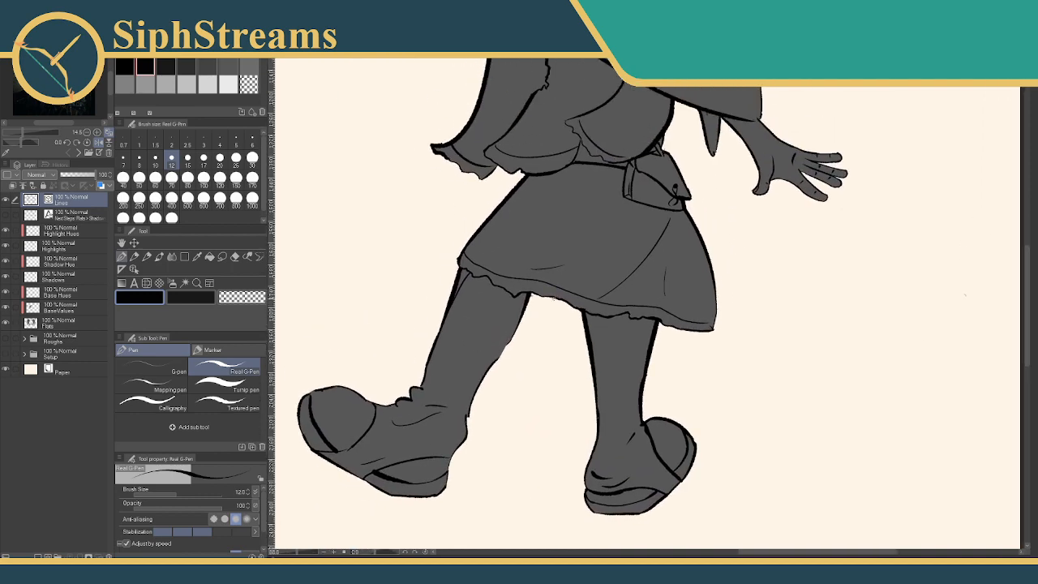
pyautogui.moveTo(556, 295)
pyautogui.mouseDown()
pyautogui.moveTo(522, 285)
pyautogui.moveTo(538, 241)
pyautogui.moveTo(527, 261)
pyautogui.moveTo(546, 244)
pyautogui.moveTo(531, 283)
pyautogui.moveTo(505, 294)
pyautogui.moveTo(483, 348)
pyautogui.mouseUp()
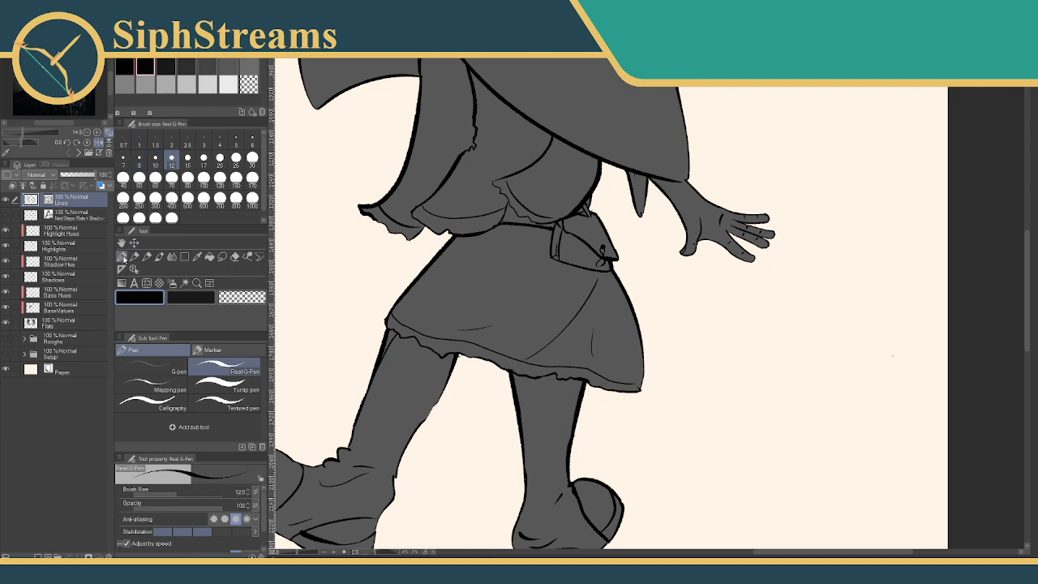
pyautogui.moveTo(361, 233)
pyautogui.mouseDown()
pyautogui.moveTo(341, 270)
pyautogui.moveTo(382, 343)
pyautogui.mouseUp()
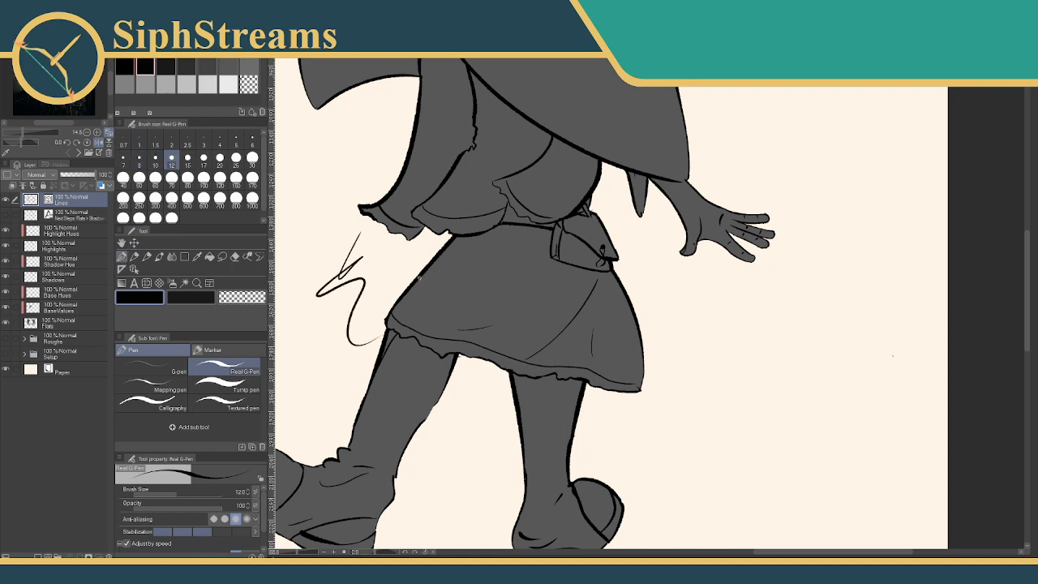
pyautogui.hotkey('ctrl', 'z')
pyautogui.hotkey('ctrl', 'z')
# Erase the old fold lines inside the back-view figure's skirt with the Vector eraser, setting its brush size to 12
pyautogui.press('e')
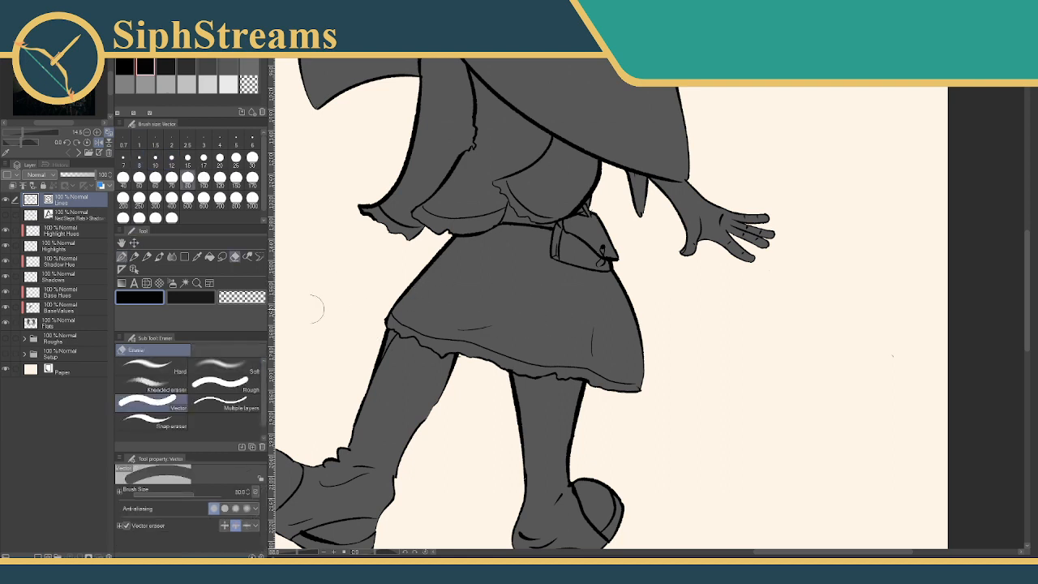
pyautogui.click(171, 158)
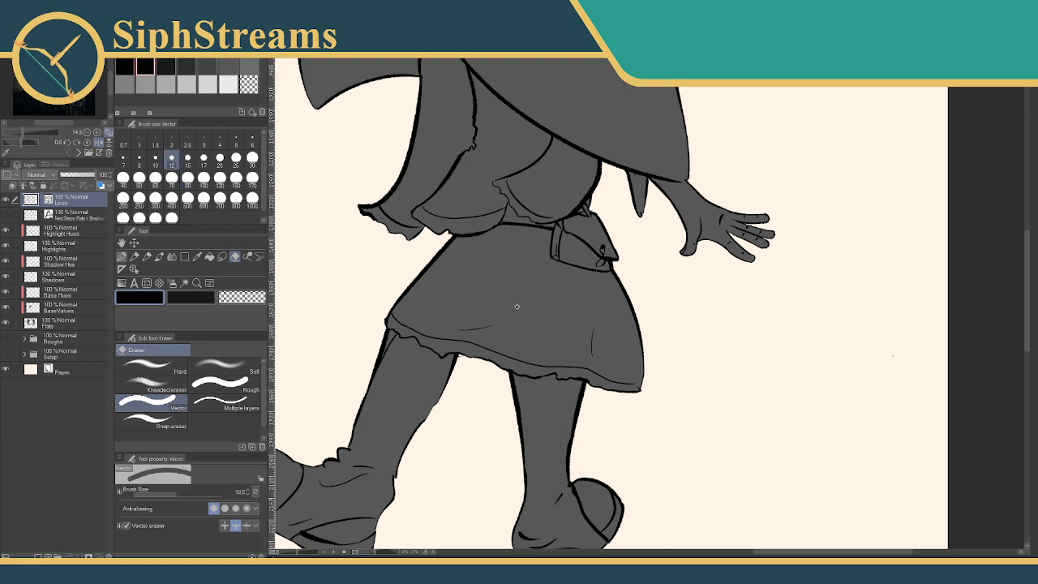
pyautogui.press('p')
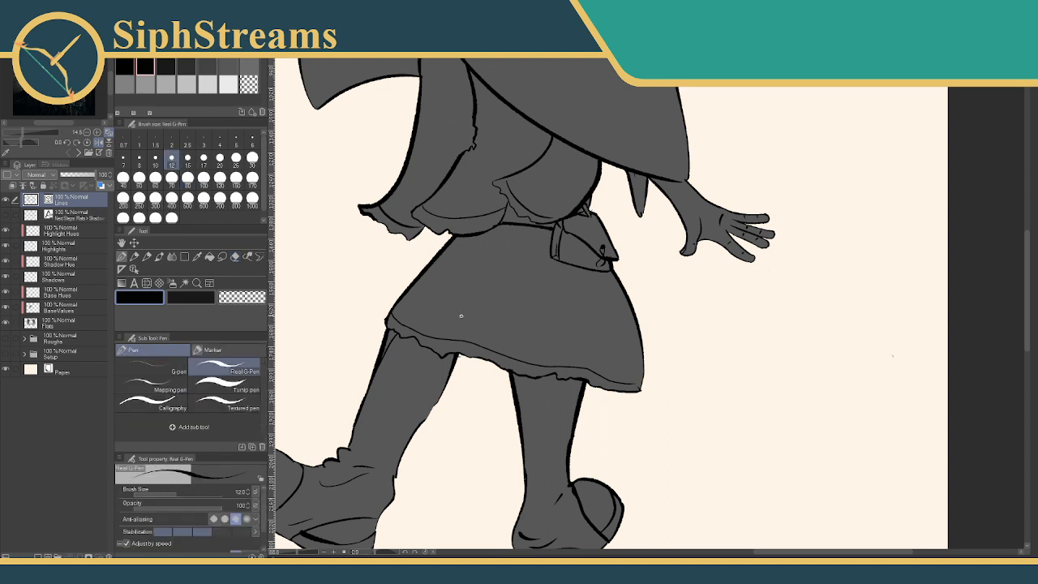
# Sketch thin fold lines on the back-view figure's skirt with the Real G-Pen, undoing and redrawing the long sweeping curve
pyautogui.moveTo(451, 314); pyautogui.dragTo(590, 284)
pyautogui.hotkey('ctrl', 'z')
pyautogui.moveTo(477, 315); pyautogui.dragTo(586, 294)
pyautogui.hotkey('ctrl', 'z')
pyautogui.moveTo(504, 331); pyautogui.dragTo(600, 290)
pyautogui.hotkey('ctrl', 'z')
pyautogui.moveTo(433, 315); pyautogui.dragTo(610, 275)
pyautogui.hotkey('ctrl', 'z')
pyautogui.moveTo(430, 316); pyautogui.dragTo(586, 285)
pyautogui.moveTo(461, 263); pyautogui.dragTo(428, 300)
pyautogui.hotkey('ctrl', 'z')
pyautogui.hotkey('ctrl', 'z')
pyautogui.moveTo(295, 553); pyautogui.dragTo(294, 553)
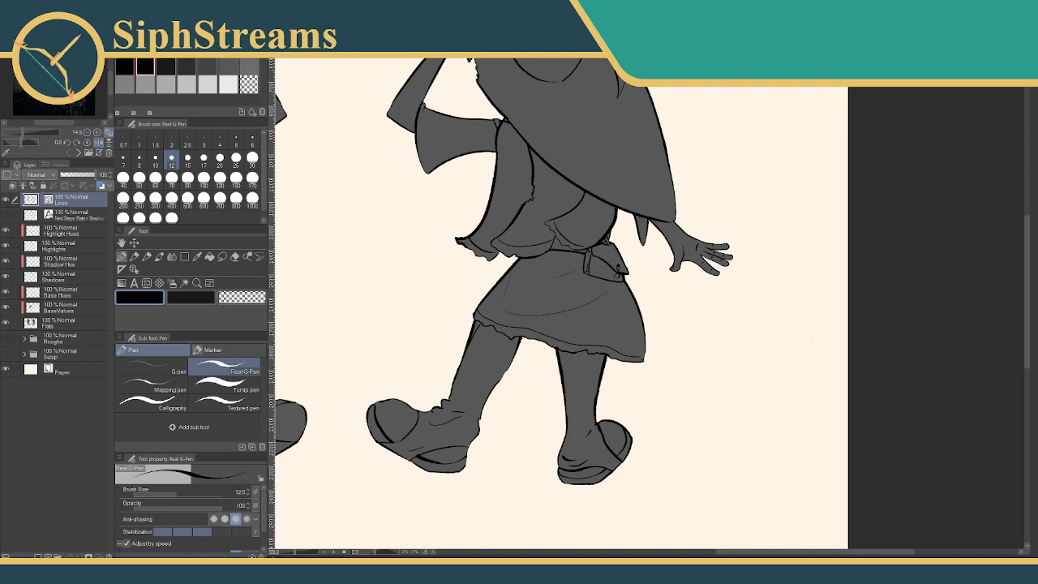
# Retrace the long fold curve across the back-view figure's skirt with a thicker pen line
pyautogui.moveTo(386, 263); pyautogui.dragTo(649, 289)
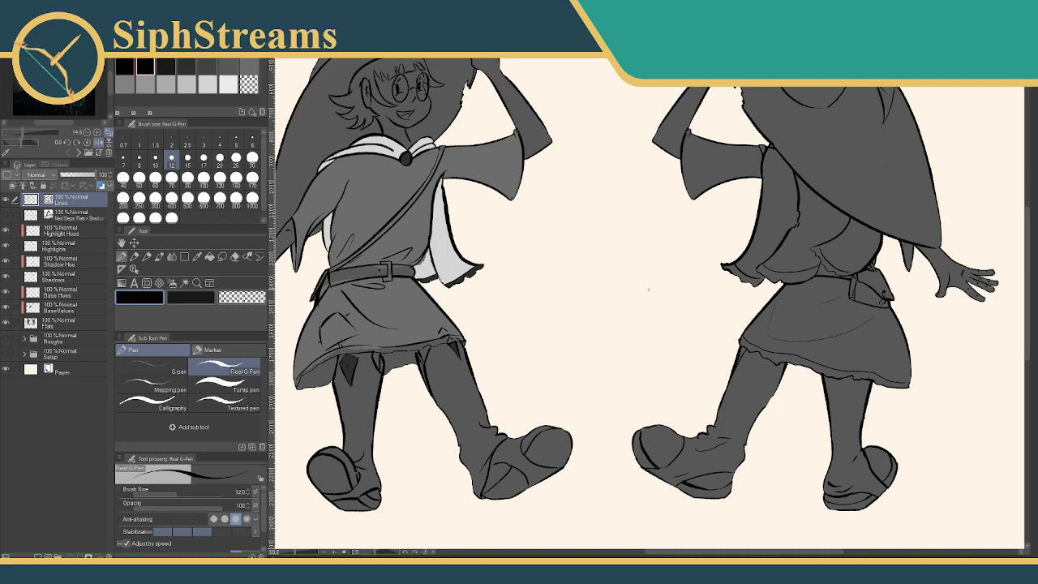
pyautogui.moveTo(485, 365); pyautogui.dragTo(364, 372)
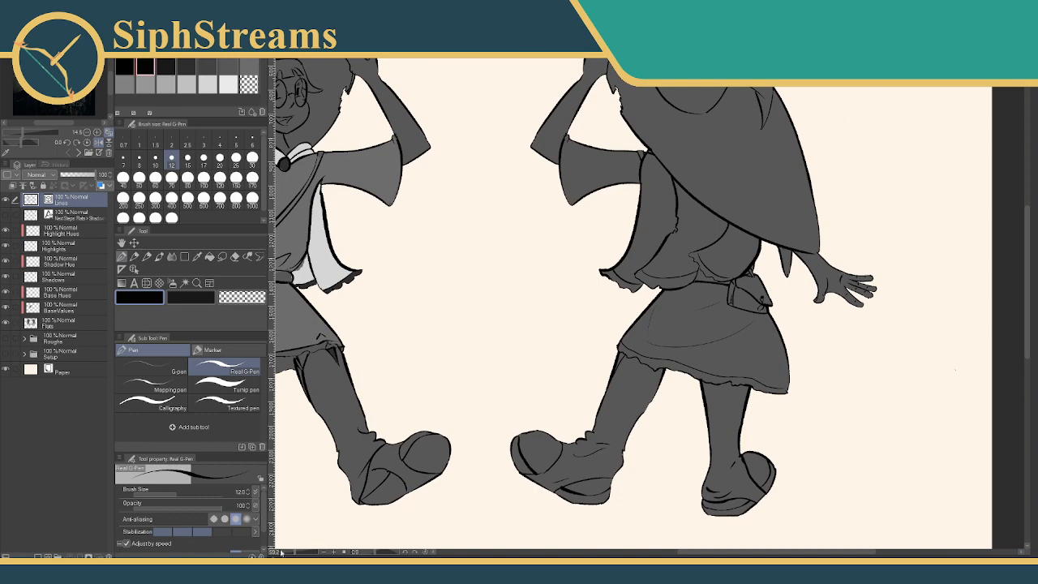
pyautogui.scroll(2, 507, 356)
pyautogui.scroll(2, 352, 354)
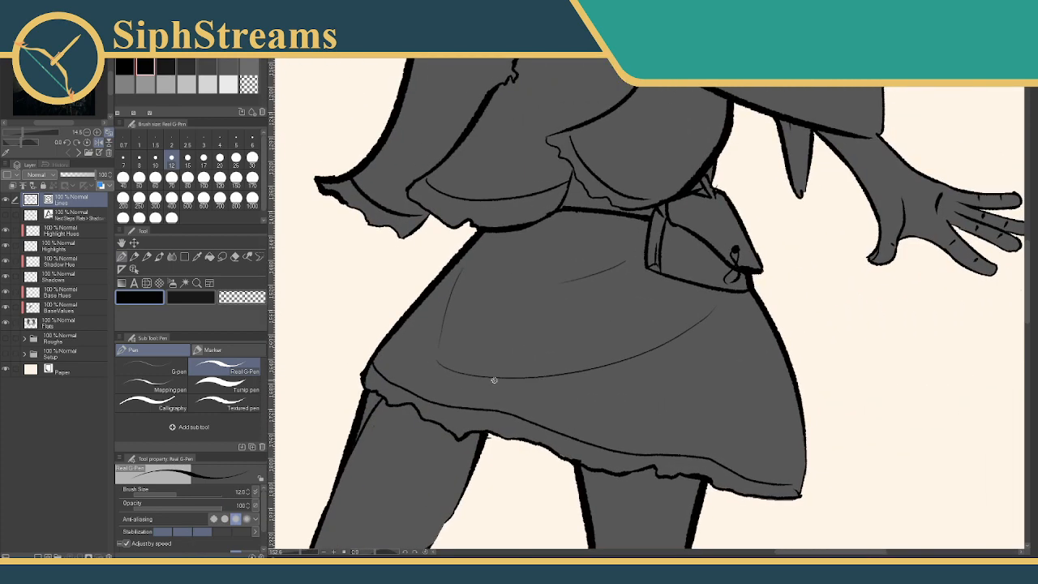
pyautogui.moveTo(442, 361); pyautogui.dragTo(702, 295)
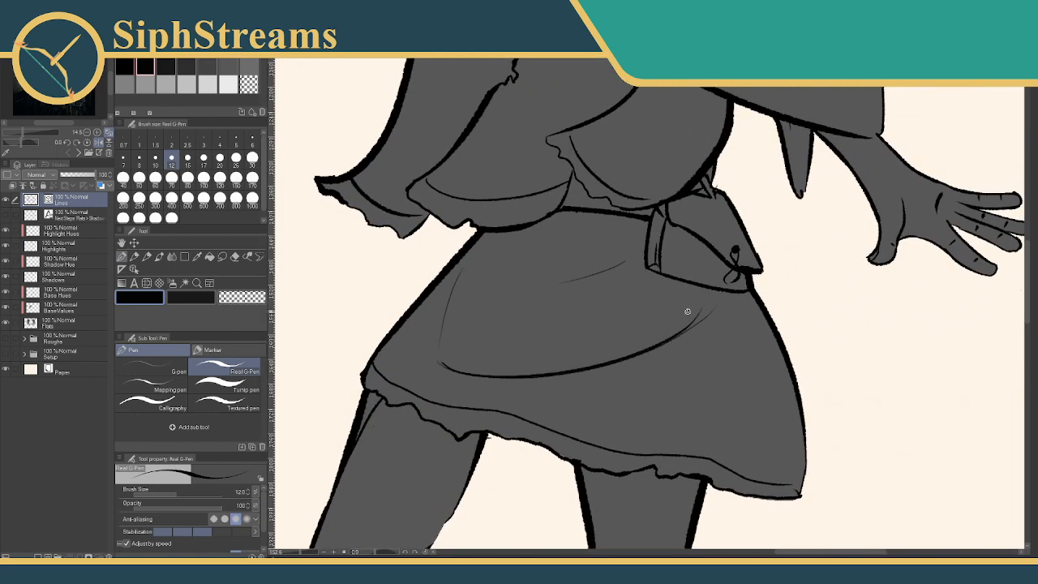
# Erase the long curve's stray end and the remaining thin fold lines on the upper part of the back-view skirt
pyautogui.press('e')
pyautogui.click(714, 306)
pyautogui.click(456, 306)
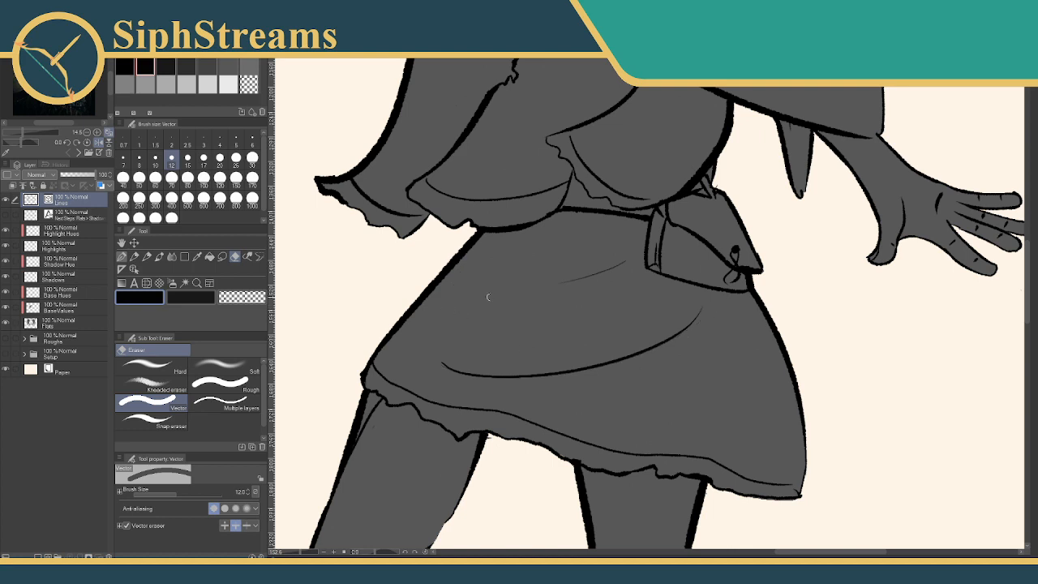
pyautogui.click(585, 271)
# Draw a short curved fold line near the left edge of the back-view skirt and undo the extra stroke below it
pyautogui.press('p')
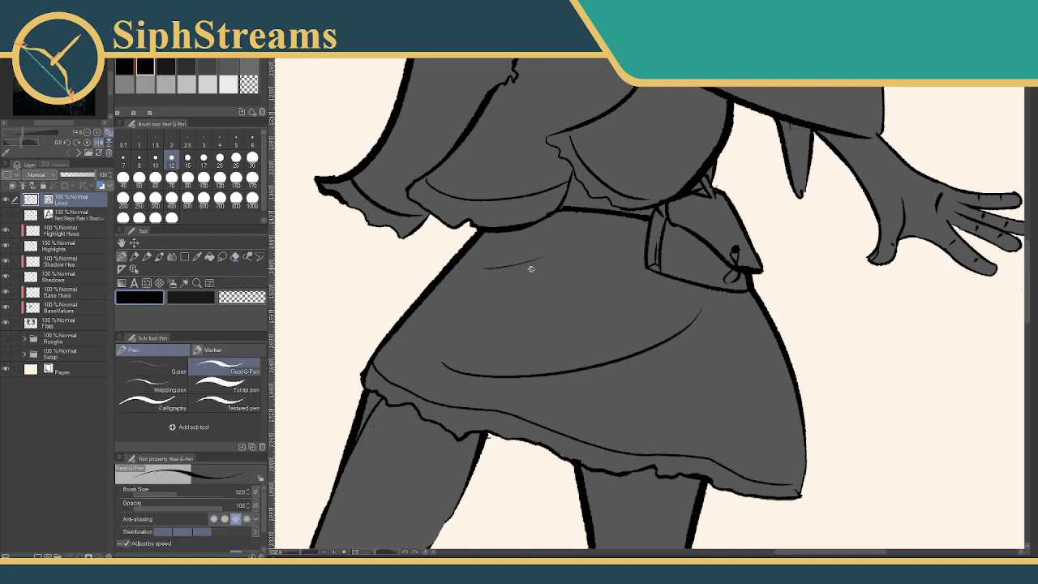
pyautogui.moveTo(471, 273); pyautogui.dragTo(443, 323)
pyautogui.moveTo(305, 551)
pyautogui.mouseDown()
pyautogui.moveTo(281, 557)
pyautogui.moveTo(300, 557)
pyautogui.mouseUp()
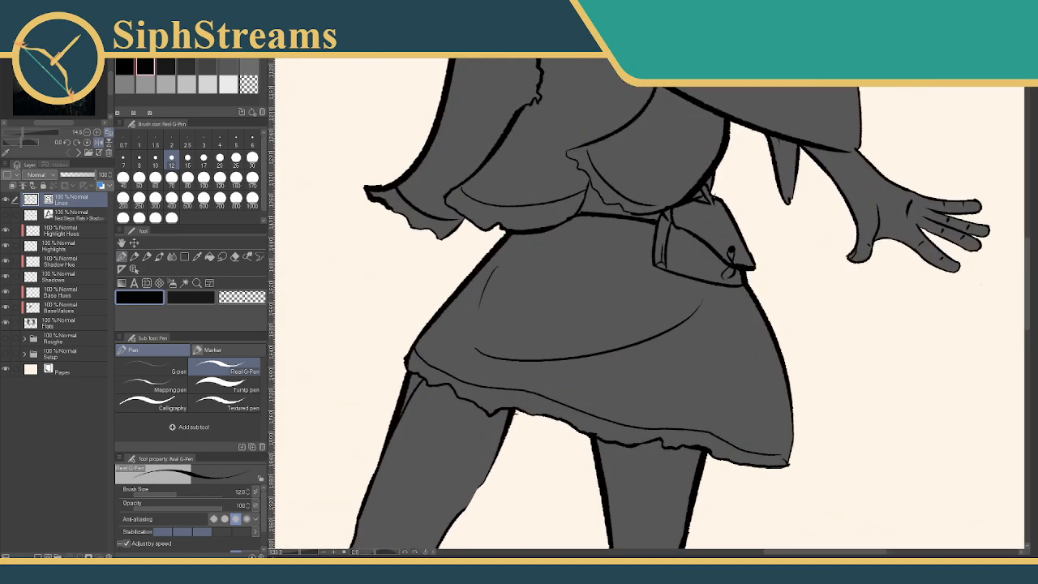
pyautogui.moveTo(483, 327); pyautogui.dragTo(483, 350)
pyautogui.hotkey('ctrl', 'z')
pyautogui.hotkey('ctrl', 'z')
pyautogui.moveTo(302, 554); pyautogui.dragTo(291, 554)
pyautogui.moveTo(340, 485); pyautogui.dragTo(409, 462)
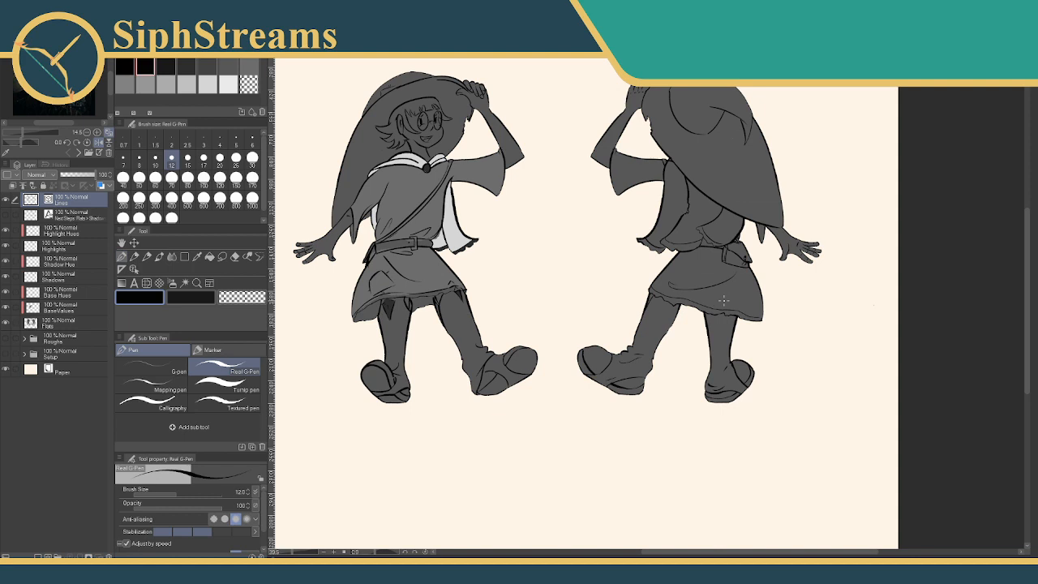
pyautogui.moveTo(633, 275); pyautogui.dragTo(650, 317)
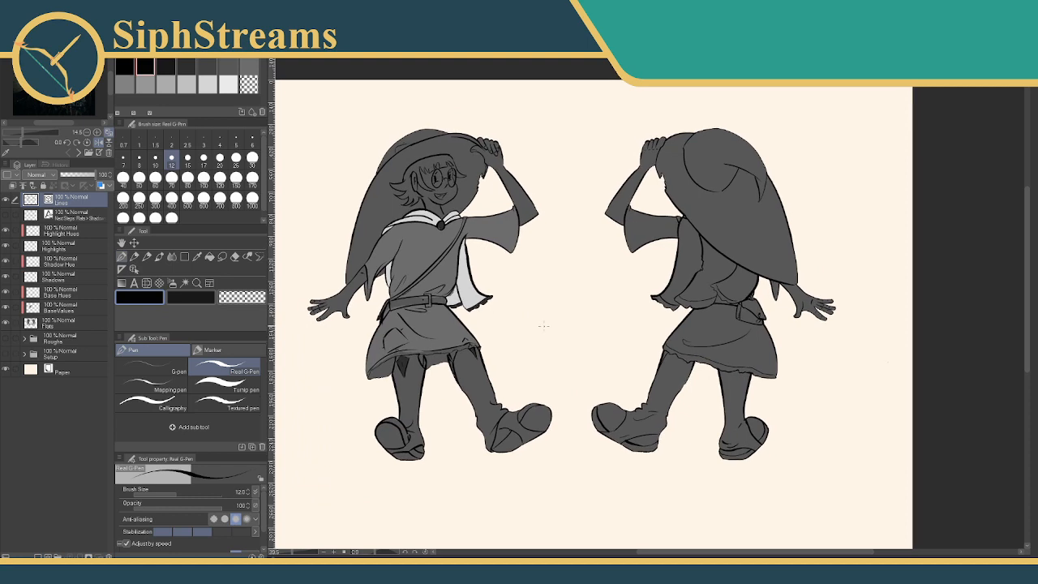
pyautogui.moveTo(520, 328); pyautogui.dragTo(528, 322)
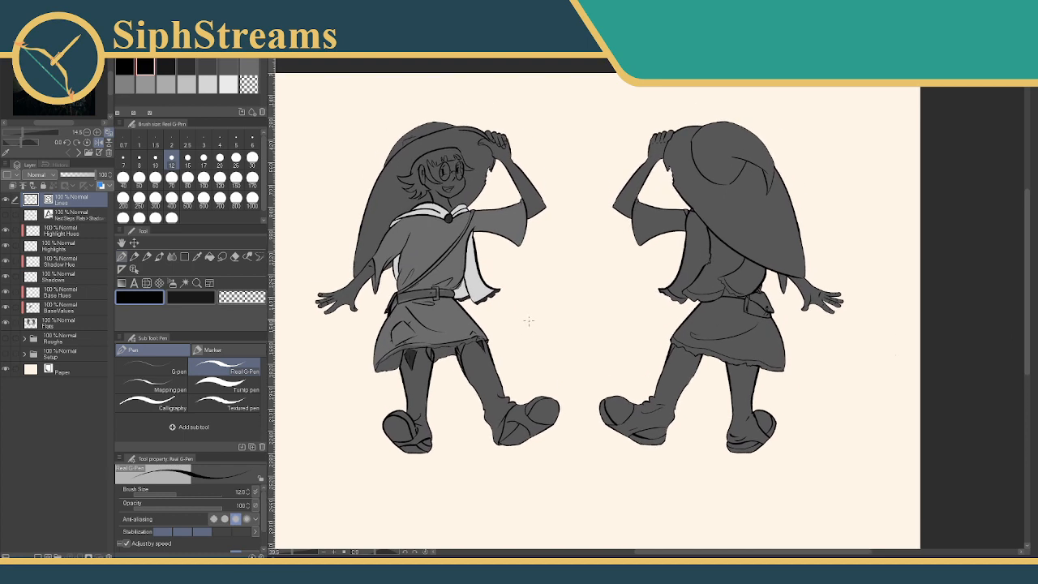
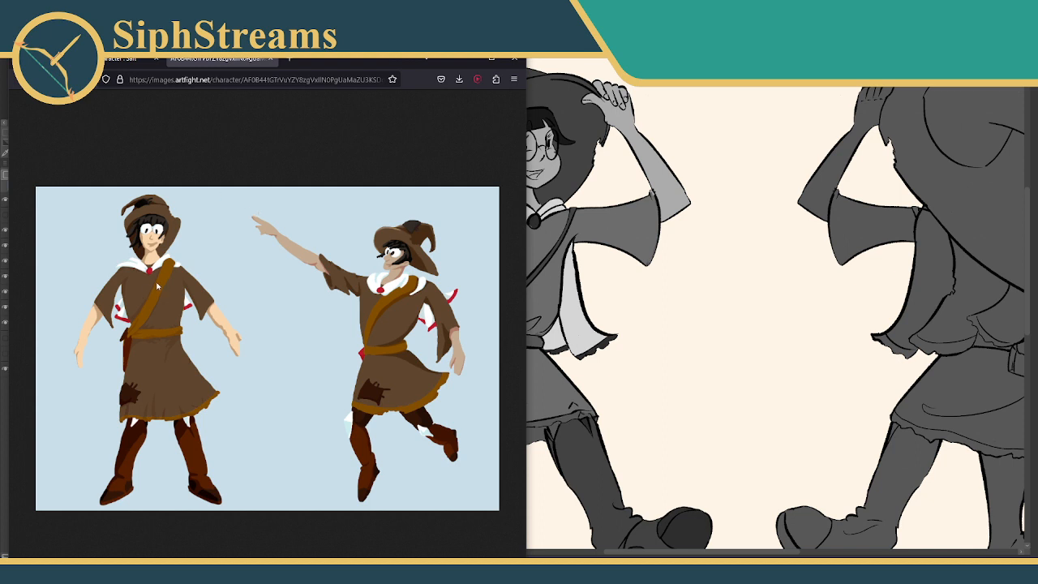
# Clear the browser's character reference image away from the canvas and return to the front-view figure in Clip Studio Paint
pyautogui.moveTo(309, 66); pyautogui.dragTo(1031, 420)
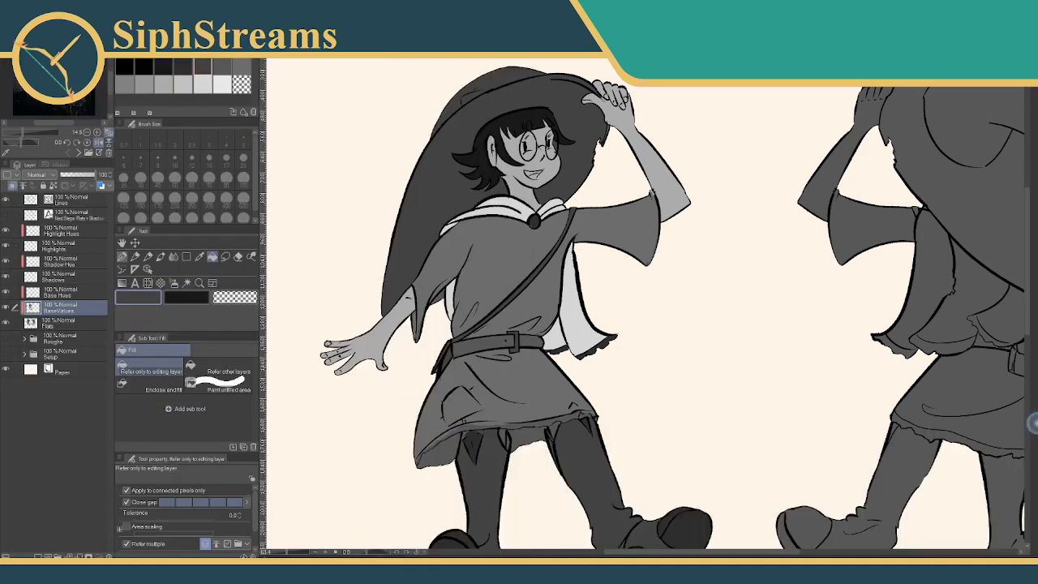
pyautogui.moveTo(535, 323); pyautogui.dragTo(533, 299)
pyautogui.moveTo(407, 364); pyautogui.dragTo(410, 300)
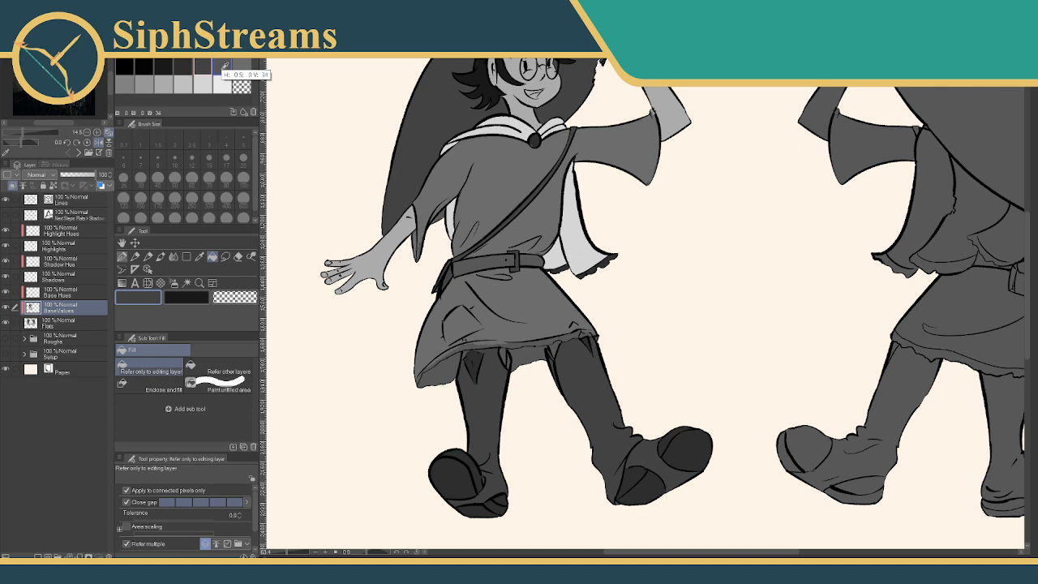
# Fill the hem band of the front-view figure's skirt with a dark grey on the base values layer
pyautogui.click(221, 69)
pyautogui.moveTo(546, 229); pyautogui.dragTo(518, 263)
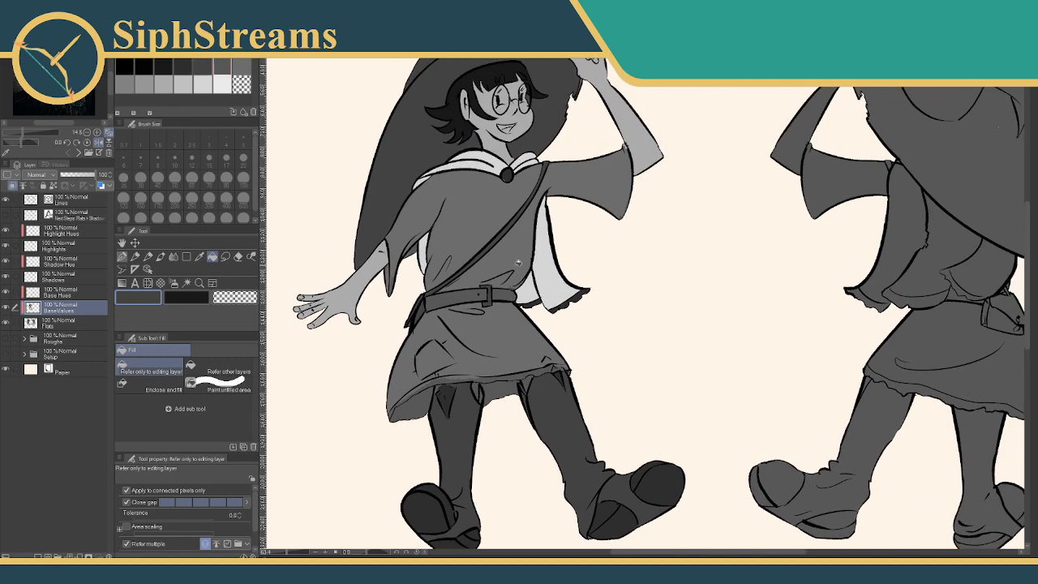
pyautogui.moveTo(360, 255); pyautogui.dragTo(351, 310)
pyautogui.click(202, 73)
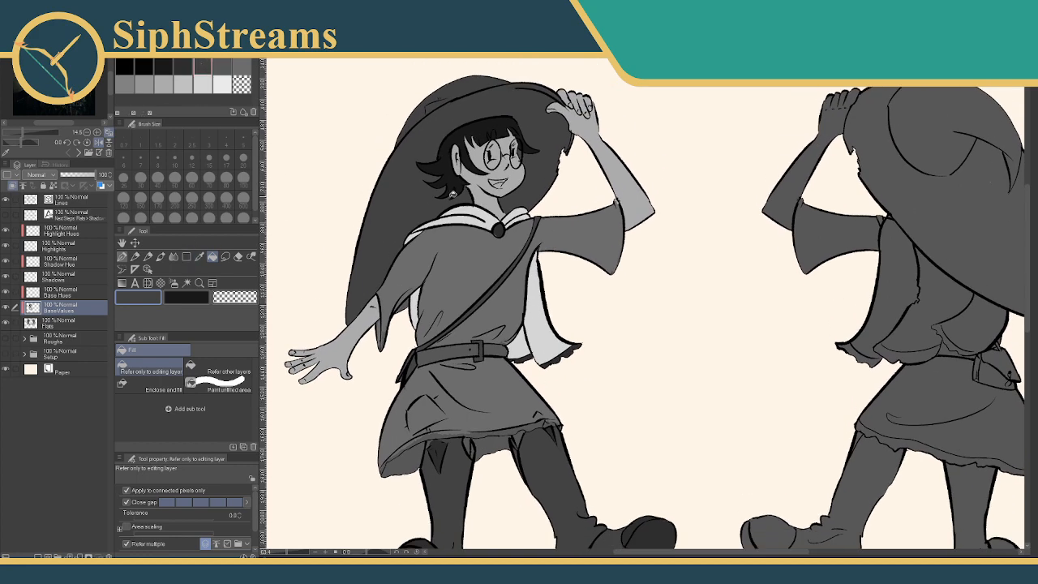
pyautogui.moveTo(529, 352); pyautogui.dragTo(578, 357)
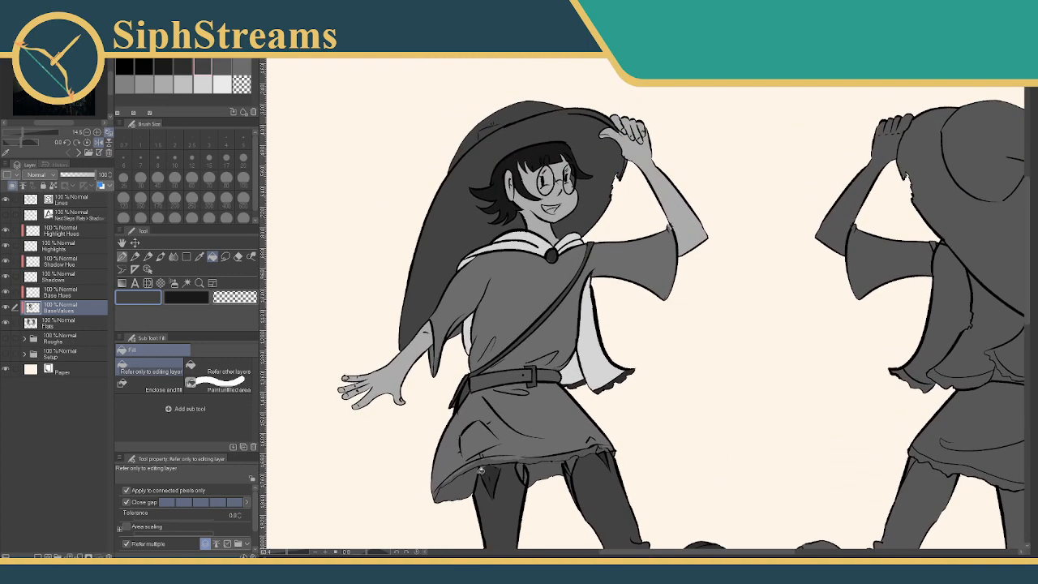
pyautogui.moveTo(516, 459); pyautogui.dragTo(520, 315)
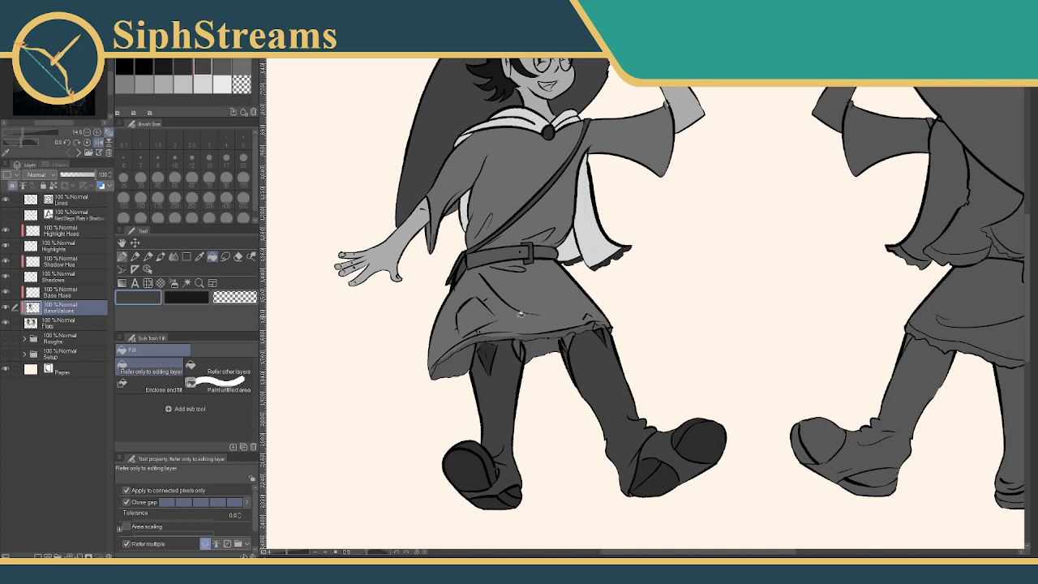
pyautogui.click(185, 67)
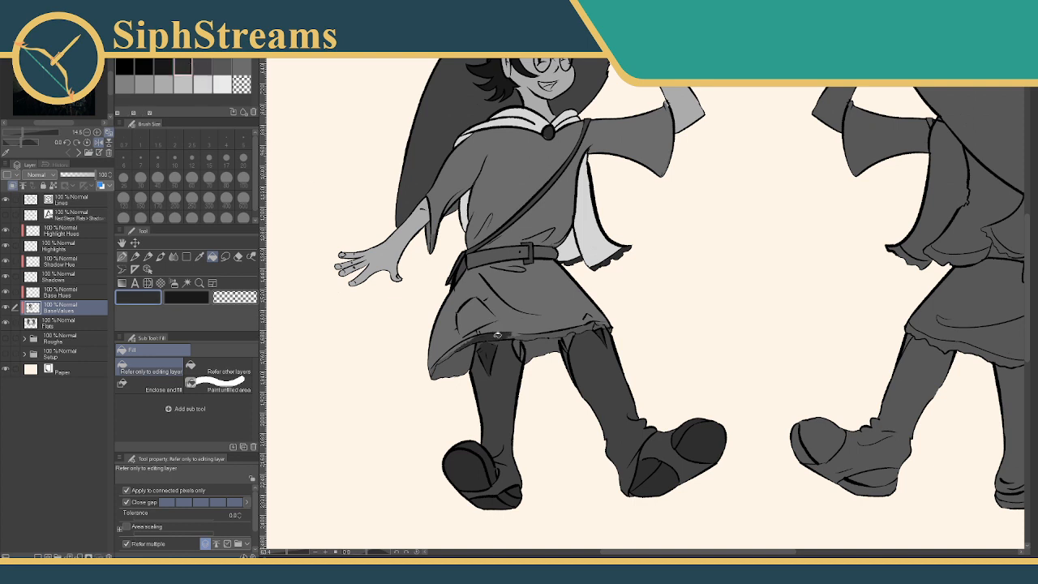
pyautogui.click(528, 335)
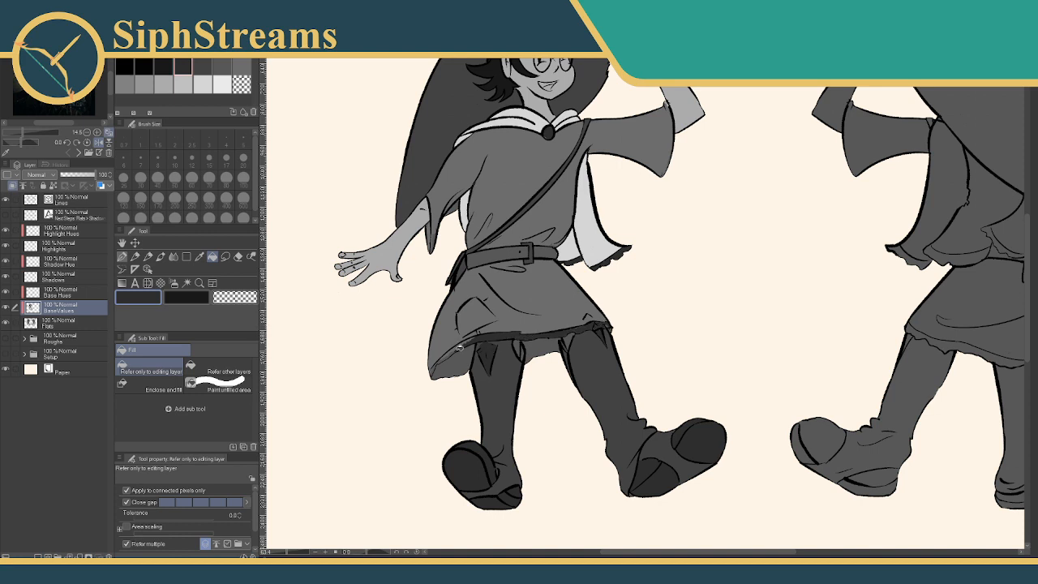
pyautogui.click(451, 351)
pyautogui.moveTo(512, 324); pyautogui.dragTo(472, 354)
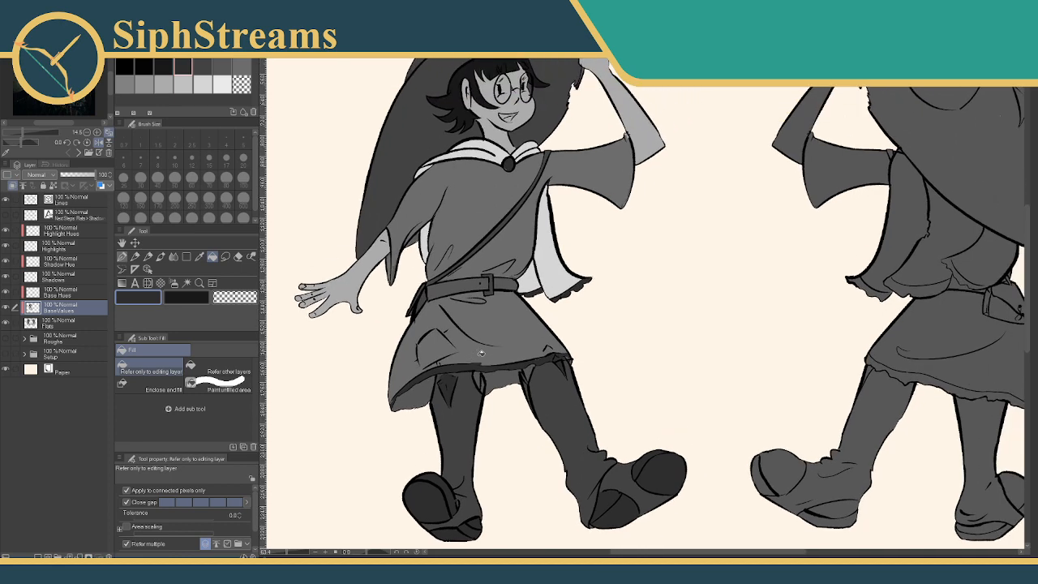
pyautogui.moveTo(472, 366)
pyautogui.mouseDown()
pyautogui.moveTo(498, 333)
pyautogui.moveTo(480, 375)
pyautogui.mouseUp()
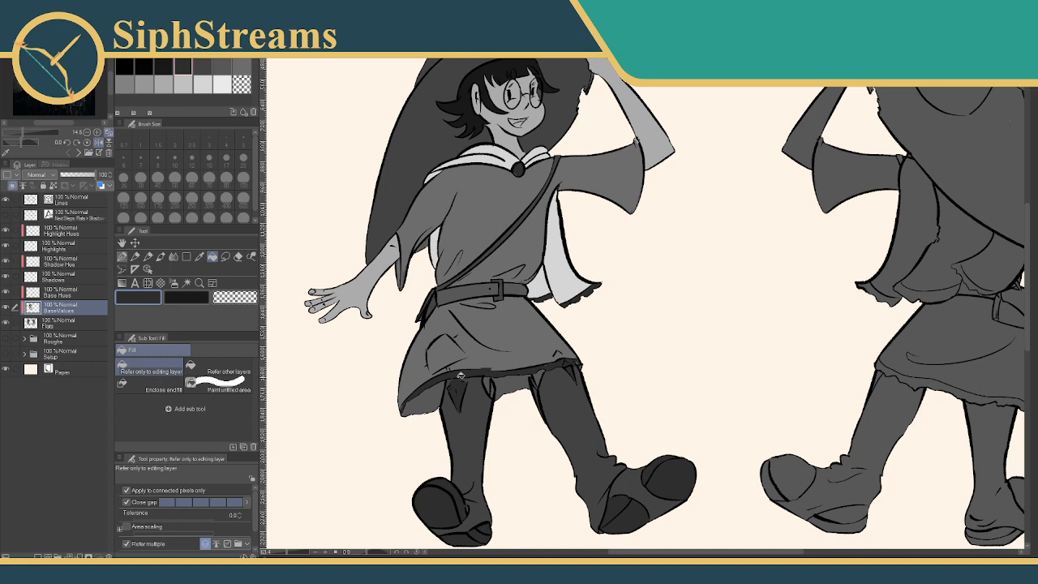
pyautogui.moveTo(479, 295); pyautogui.dragTo(516, 365)
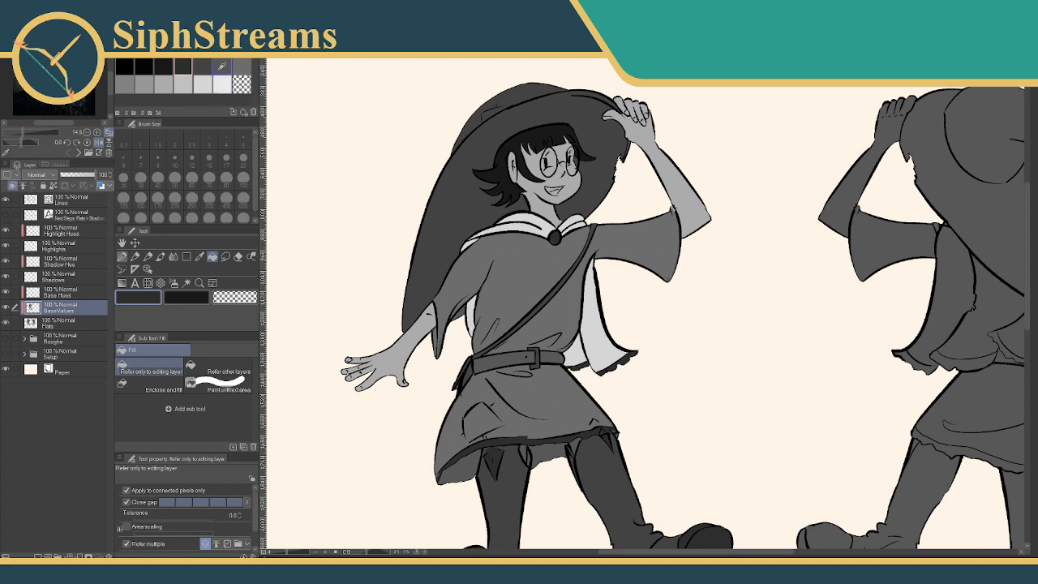
pyautogui.moveTo(384, 302); pyautogui.dragTo(376, 275)
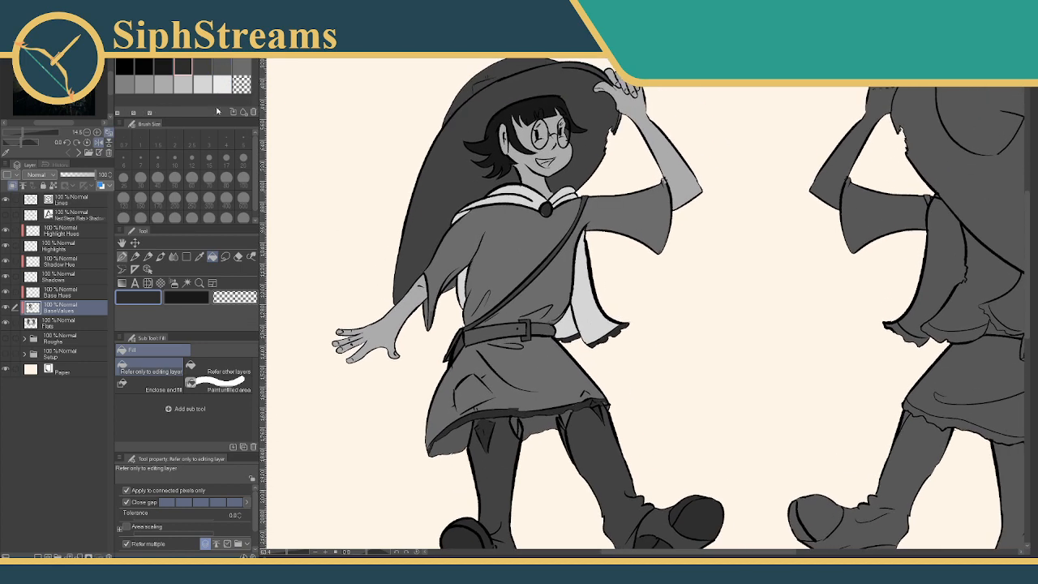
# Choose a mid grey from the swatches as the fill colour for the front-view figure's clothing
pyautogui.click(225, 63)
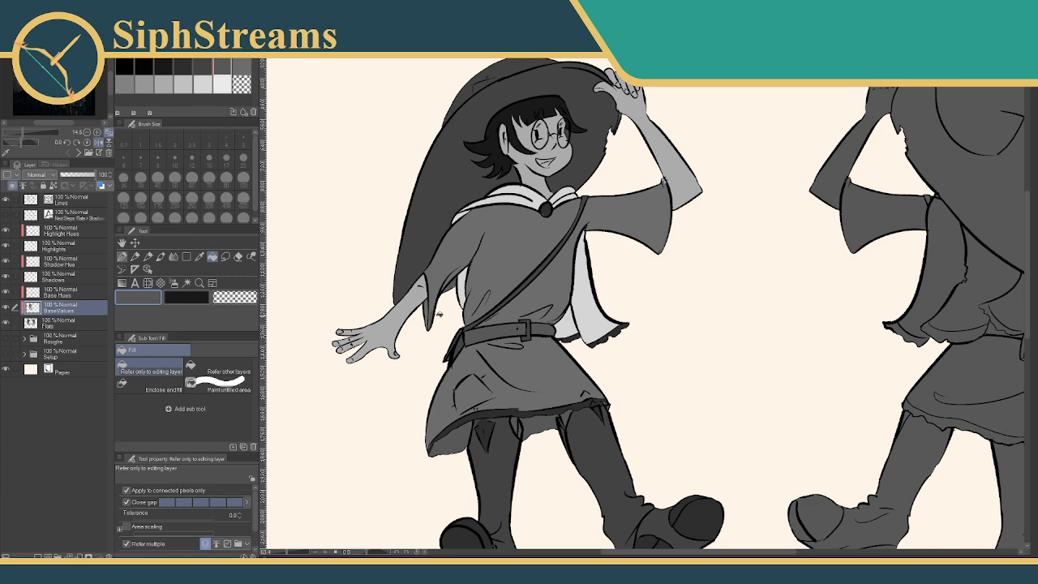
pyautogui.click(244, 64)
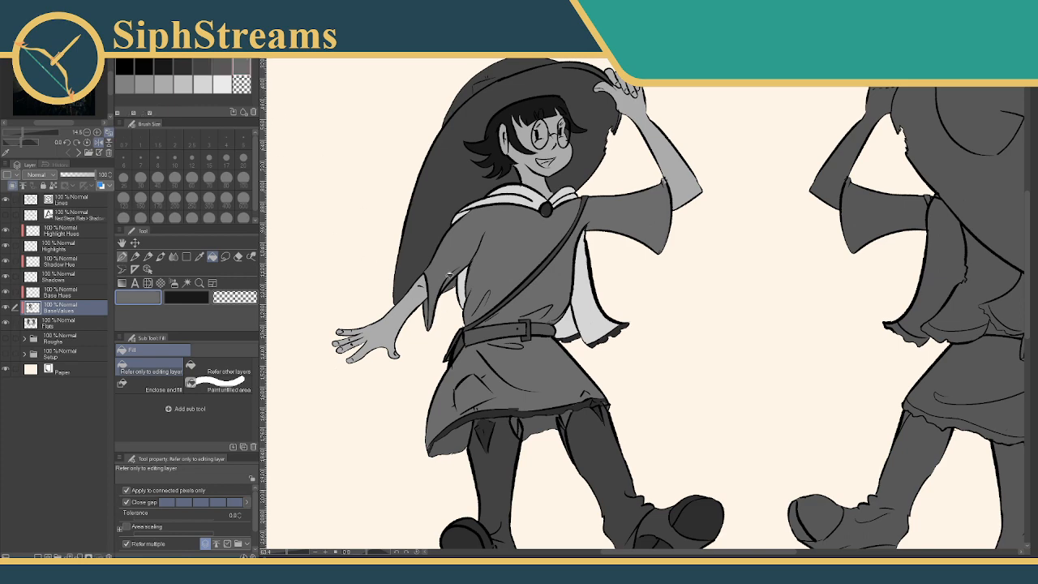
pyautogui.moveTo(466, 283)
pyautogui.mouseDown()
pyautogui.moveTo(448, 368)
pyautogui.moveTo(434, 352)
pyautogui.moveTo(415, 355)
pyautogui.mouseUp()
pyautogui.moveTo(602, 273); pyautogui.dragTo(611, 165)
pyautogui.moveTo(617, 249); pyautogui.dragTo(678, 220)
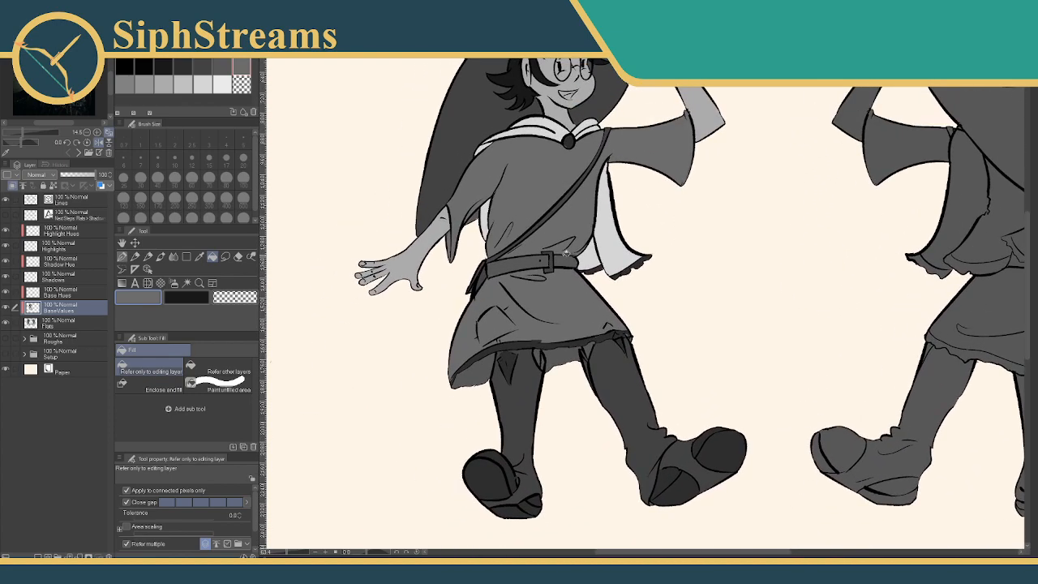
pyautogui.moveTo(577, 220); pyautogui.dragTo(605, 238)
pyautogui.moveTo(619, 160); pyautogui.dragTo(543, 208)
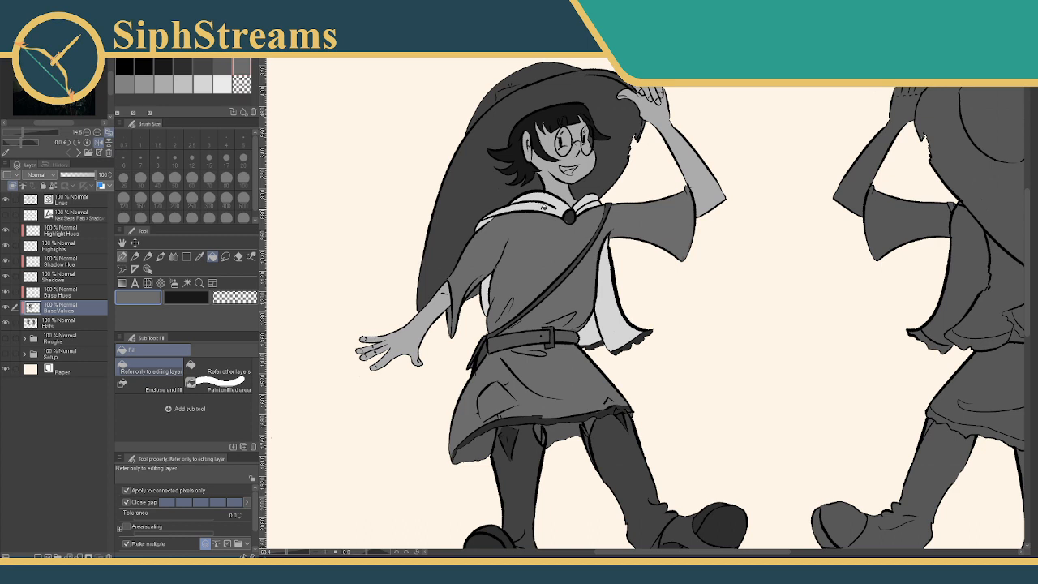
# Fill the round cloak clasp at the front-view figure's collar with a dark grey
pyautogui.keyDown('alt'); pyautogui.click(544, 207); pyautogui.keyUp('alt')
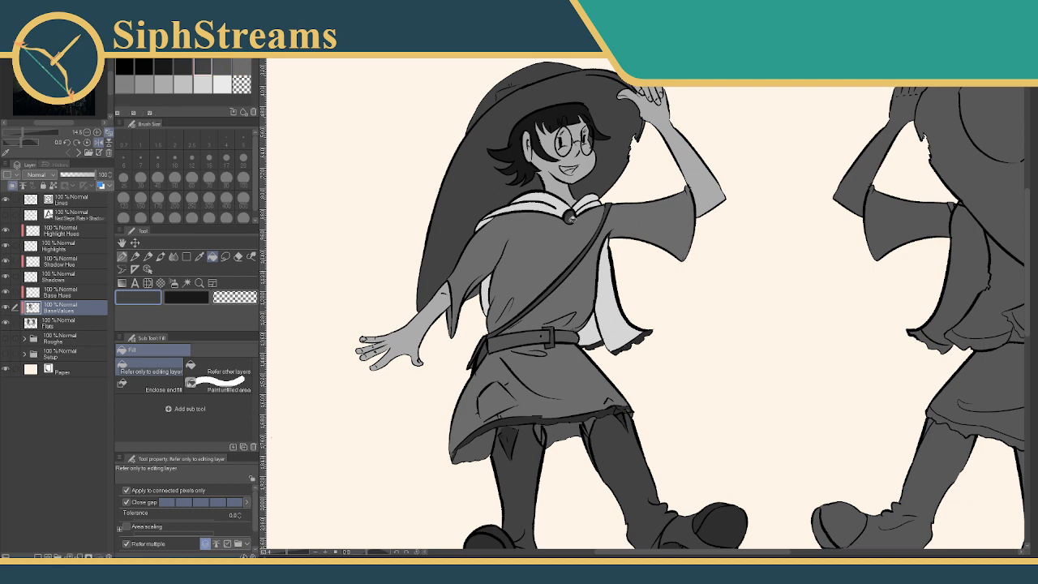
pyautogui.click(183, 67)
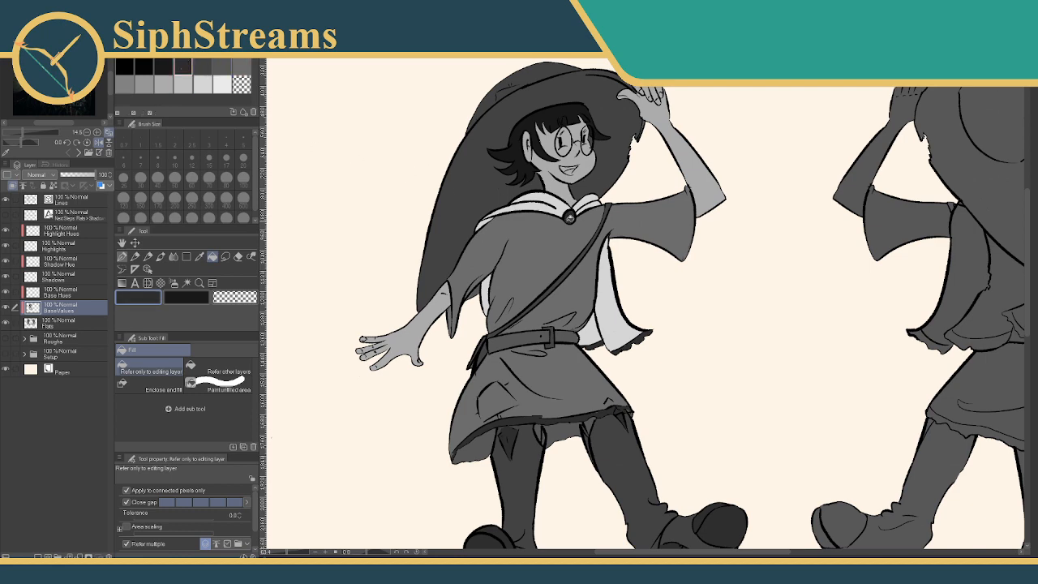
pyautogui.click(571, 219)
pyautogui.moveTo(543, 339); pyautogui.dragTo(515, 244)
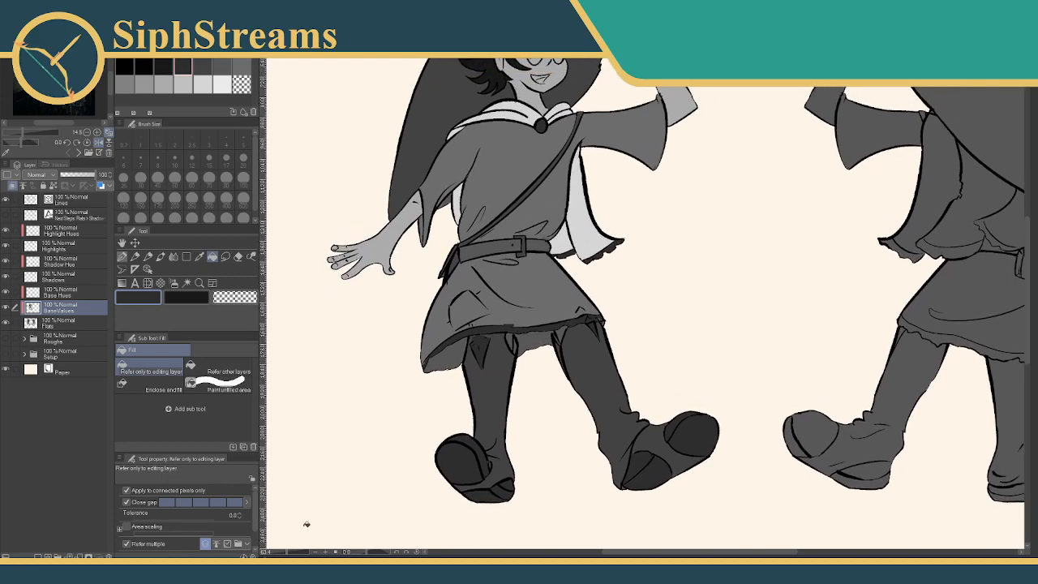
# Sample the front-view skirt's grey and fill both visible parts of the skirt's underside around the legs with it
pyautogui.moveTo(287, 553); pyautogui.dragTo(292, 553)
pyautogui.moveTo(339, 472); pyautogui.dragTo(520, 430)
pyautogui.click(199, 256)
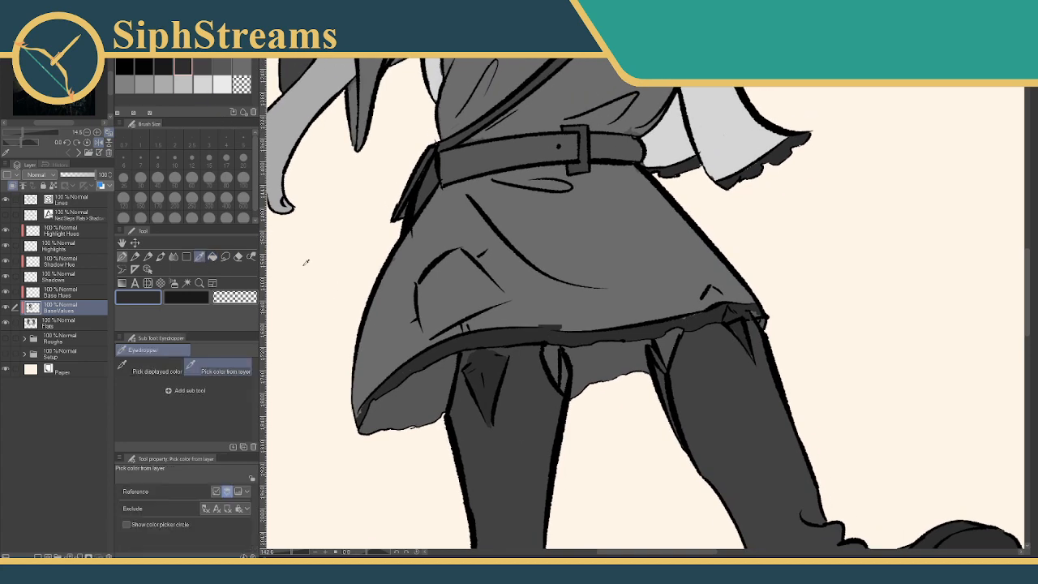
pyautogui.click(411, 246)
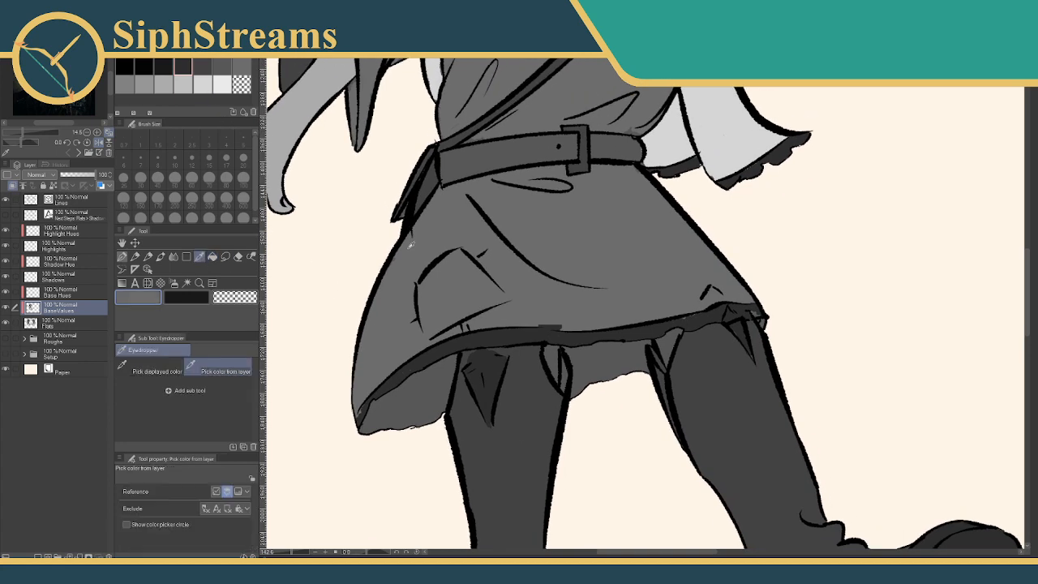
pyautogui.click(239, 258)
pyautogui.click(212, 256)
pyautogui.click(412, 404)
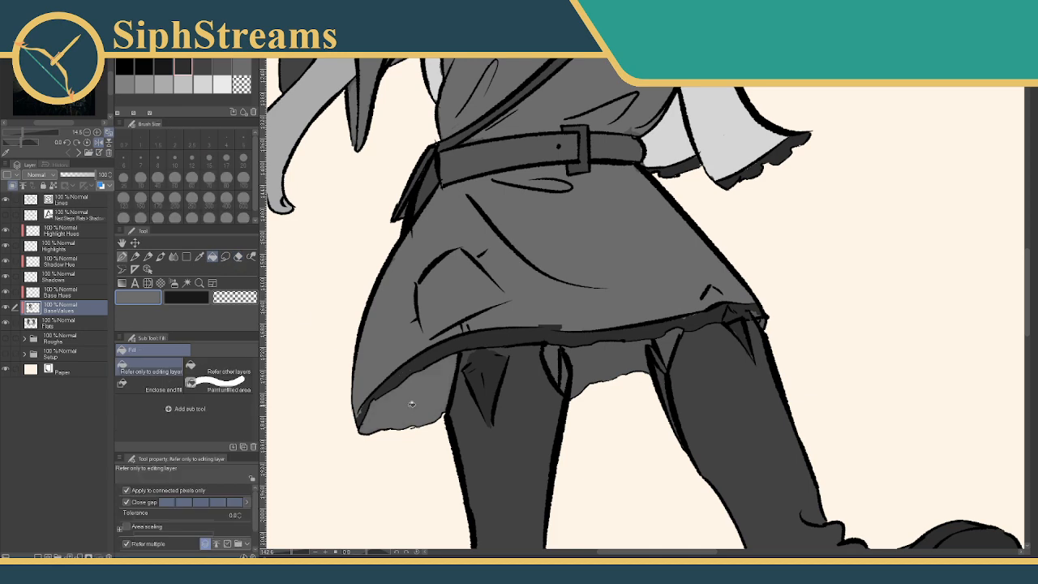
pyautogui.click(585, 363)
pyautogui.moveTo(621, 360)
pyautogui.mouseDown()
pyautogui.moveTo(642, 328)
pyautogui.moveTo(634, 344)
pyautogui.mouseUp()
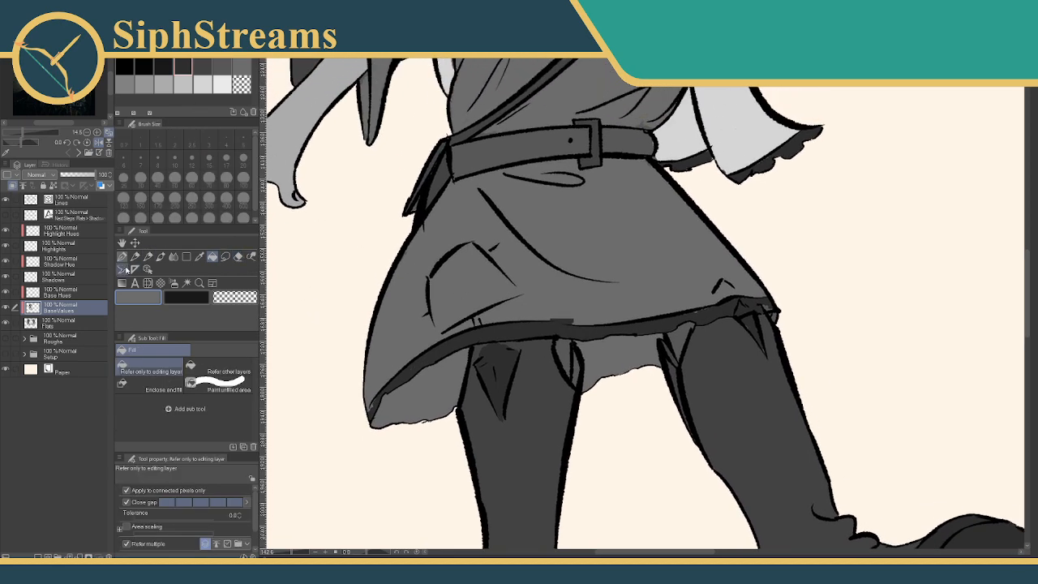
# Touch up the inner top edge of the front-view figure's boot with a small dark grey Real G-Pen stroke
pyautogui.click(195, 257)
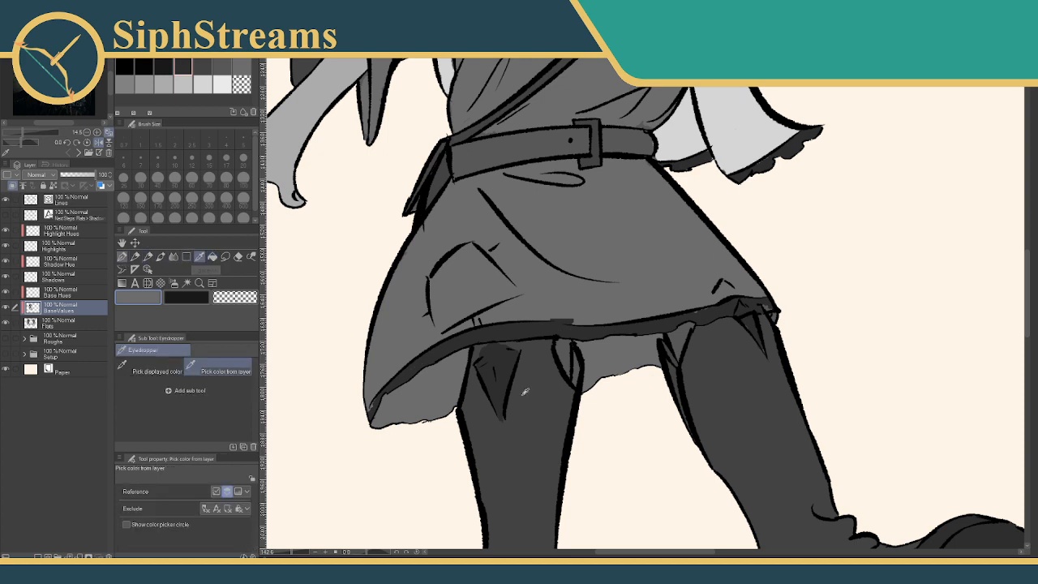
pyautogui.click(122, 256)
pyautogui.moveTo(581, 370)
pyautogui.mouseDown()
pyautogui.moveTo(574, 359)
pyautogui.moveTo(576, 381)
pyautogui.mouseUp()
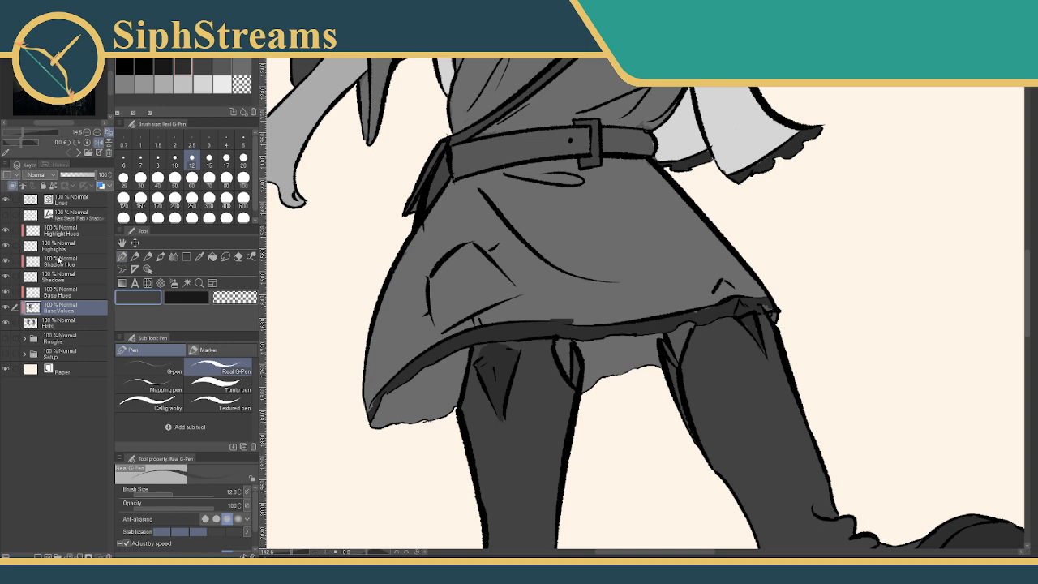
# On the Lines layer, clean up the ink at the right end of the front-view skirt hem with the vector eraser and black pen
pyautogui.click(61, 201)
pyautogui.click(125, 65)
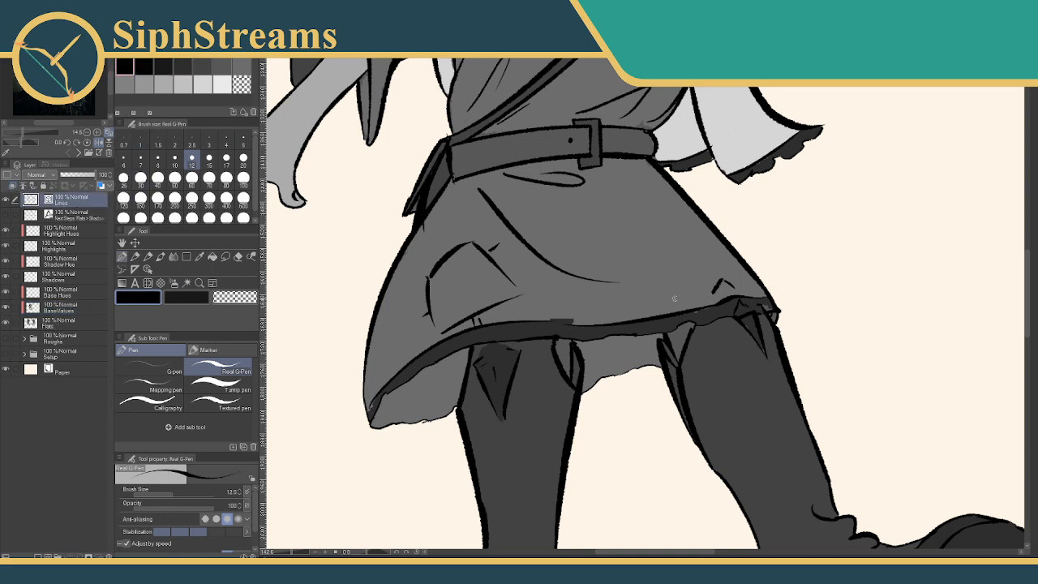
pyautogui.press('e')
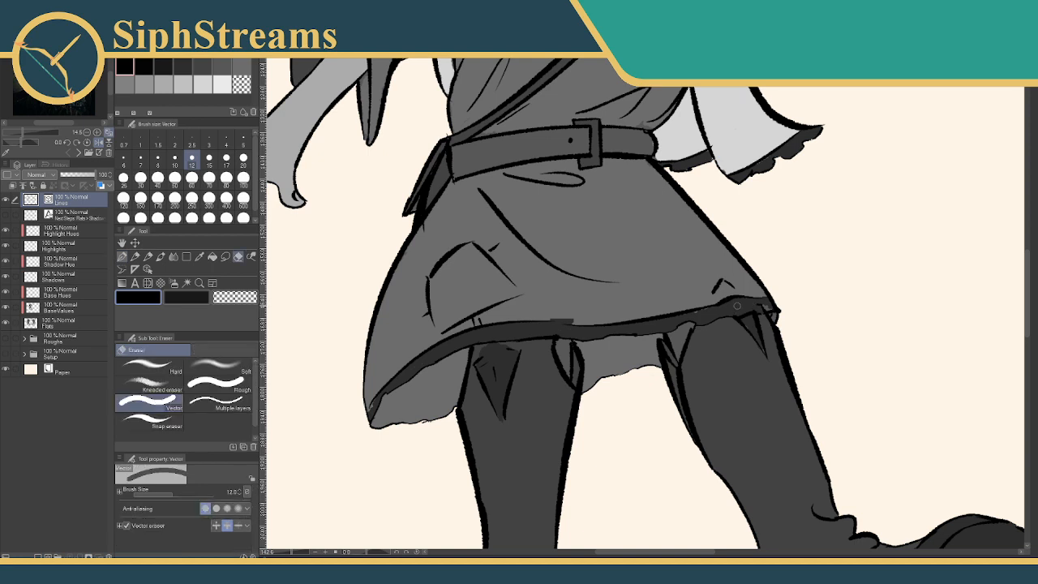
pyautogui.press('p')
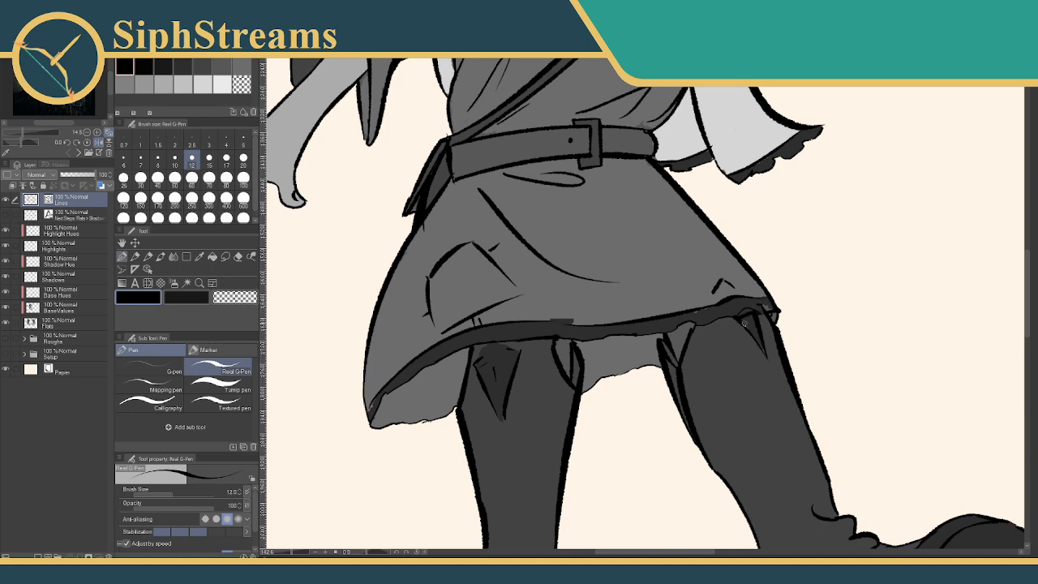
# Try several dark grey swatches with pen strokes on the front-view skirt hem and the pointed flap below its right end
pyautogui.click(203, 67)
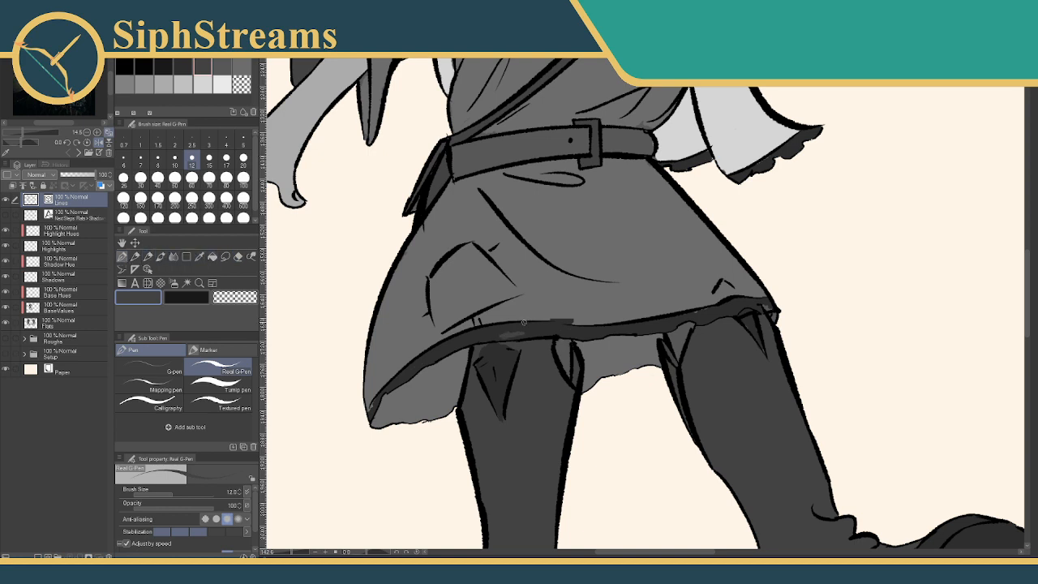
pyautogui.click(165, 65)
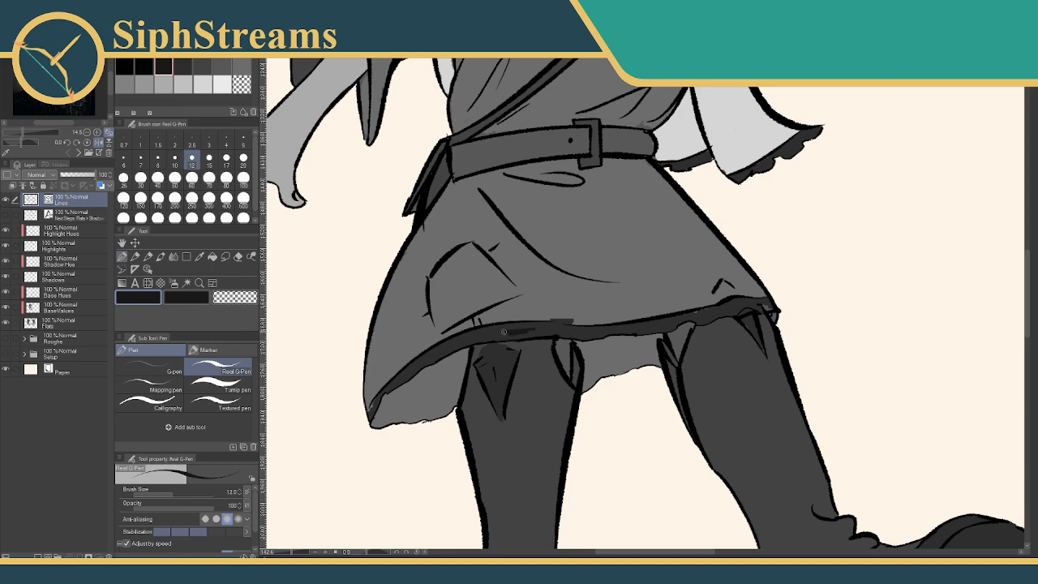
pyautogui.click(185, 65)
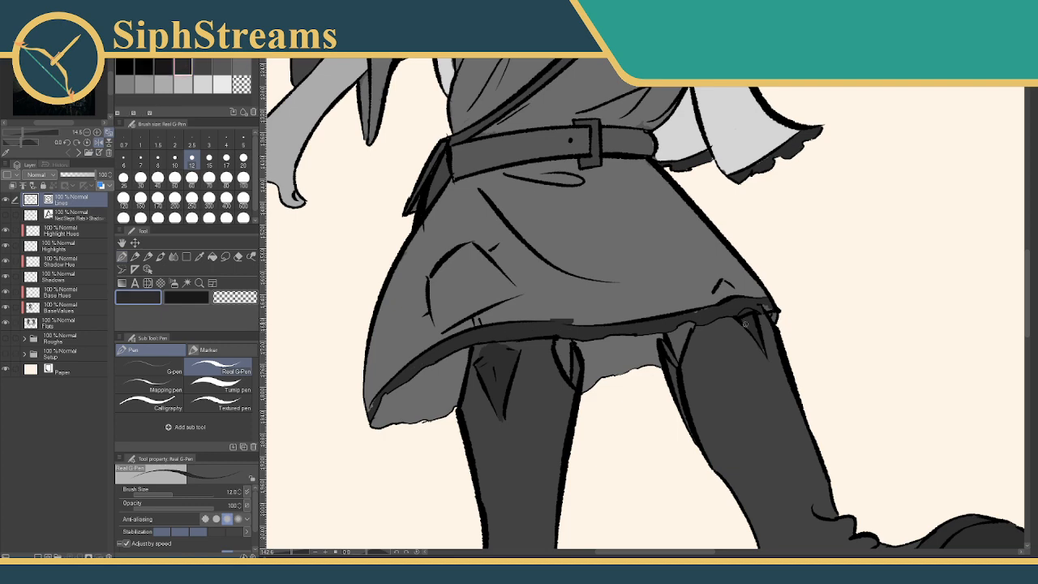
pyautogui.moveTo(703, 283); pyautogui.dragTo(640, 506)
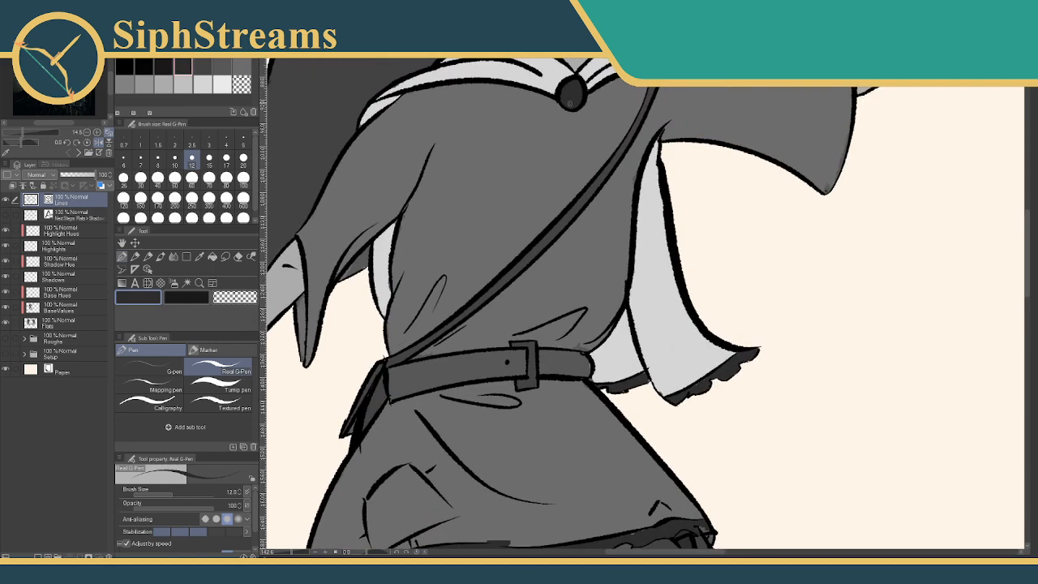
pyautogui.moveTo(556, 264); pyautogui.dragTo(527, 75)
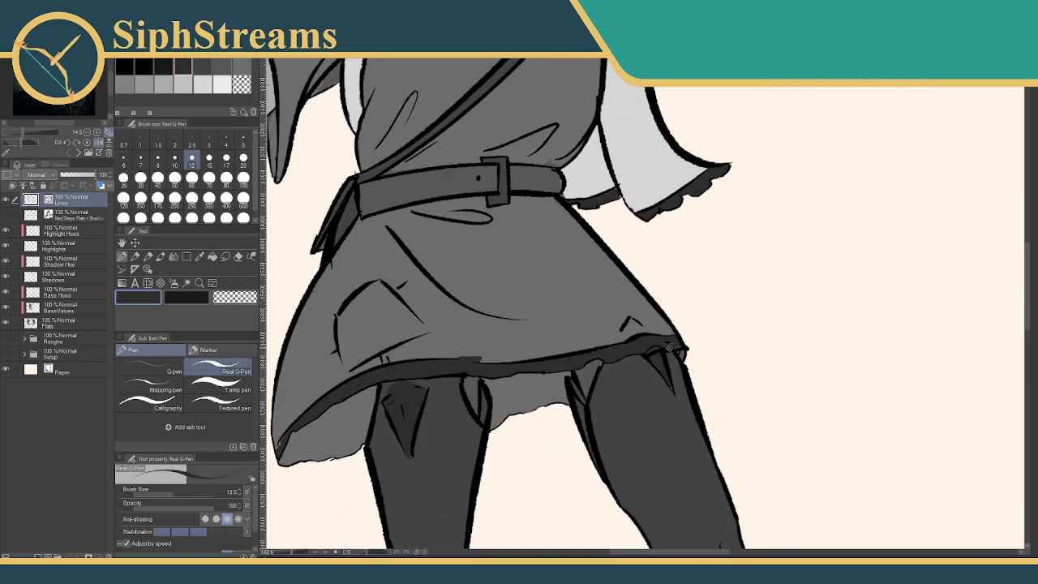
pyautogui.moveTo(663, 368); pyautogui.dragTo(546, 256)
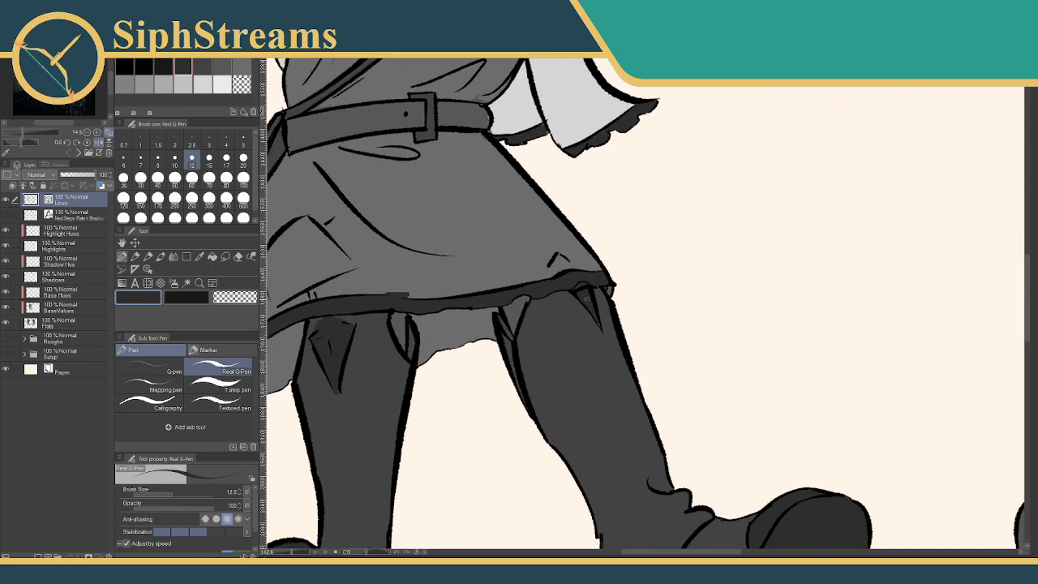
pyautogui.moveTo(610, 288); pyautogui.dragTo(692, 308)
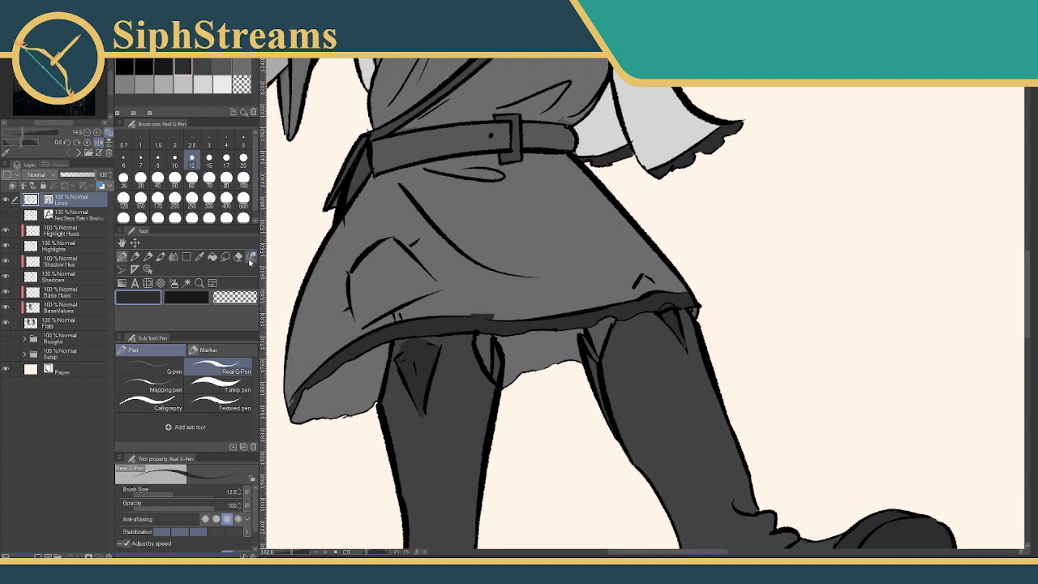
# Sample the skirt and hem greys for touching up the hem on the Lines layer and undo the last four changes
pyautogui.press('i')
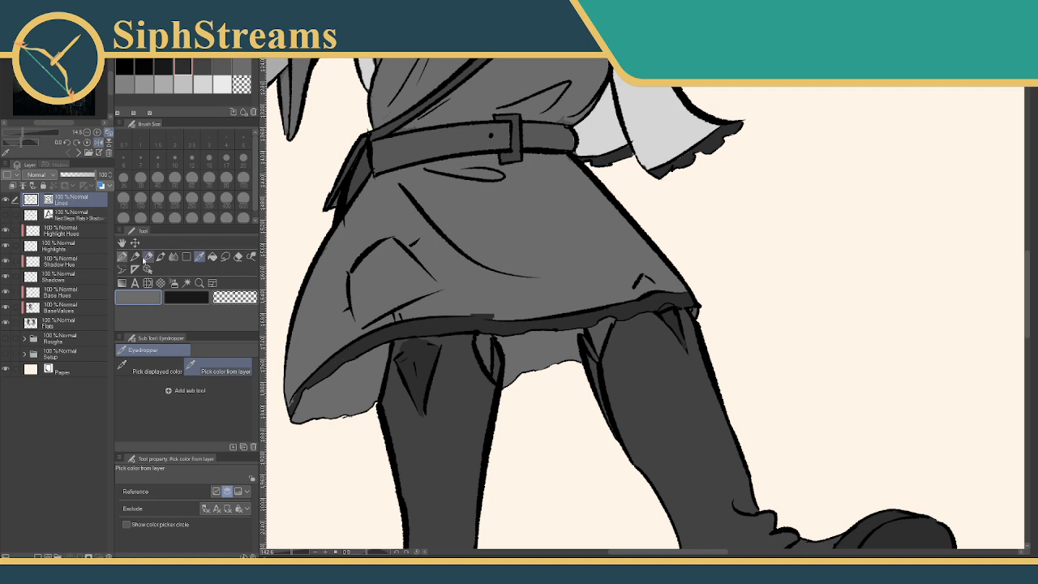
pyautogui.press('p')
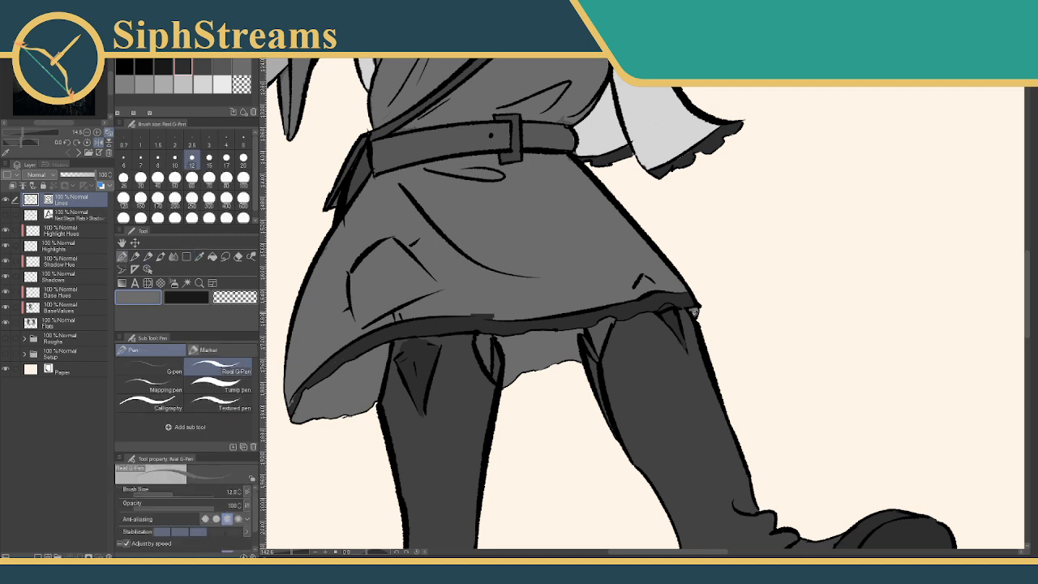
pyautogui.moveTo(329, 321); pyautogui.dragTo(431, 280)
pyautogui.click(198, 256)
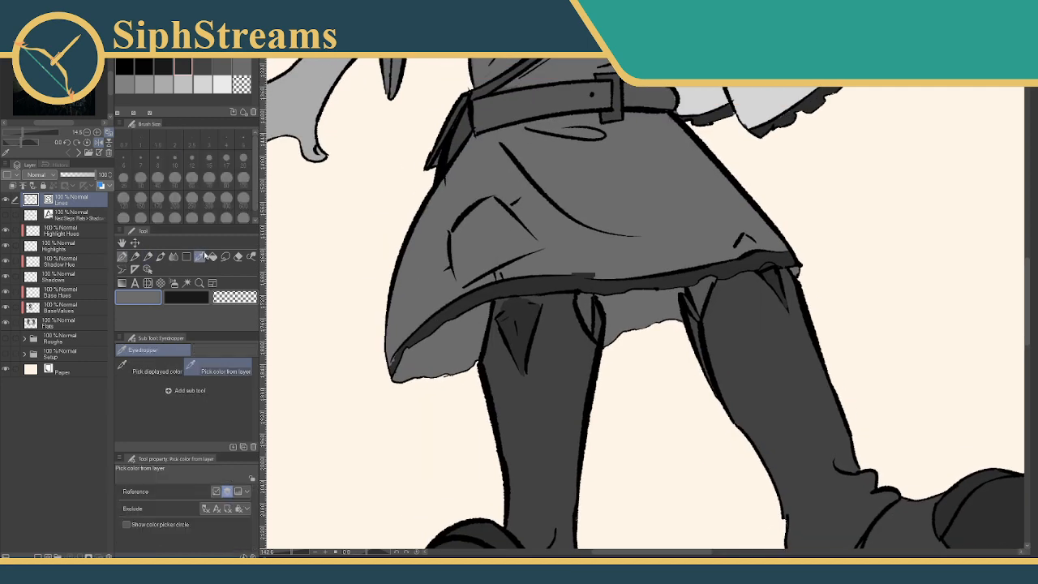
pyautogui.click(457, 305)
pyautogui.click(122, 257)
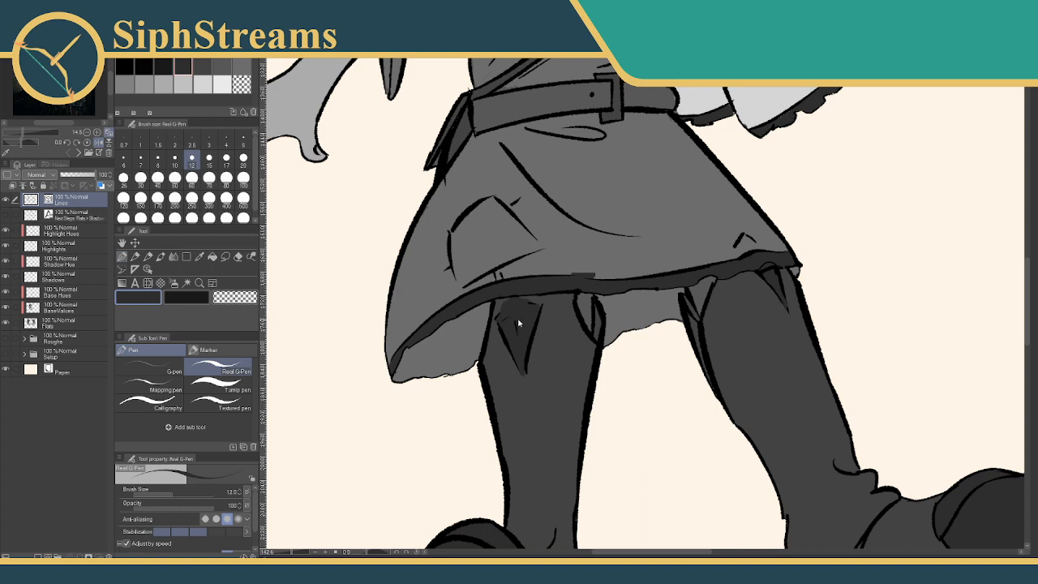
pyautogui.hotkey('ctrl', 'z')
pyautogui.hotkey('ctrl', 'z')
pyautogui.hotkey('ctrl', 'z')
pyautogui.hotkey('ctrl', 'z')
# Make the Base Values layer active and test a light grey pen stroke on the front-view skirt's lining between the legs
pyautogui.click(59, 328)
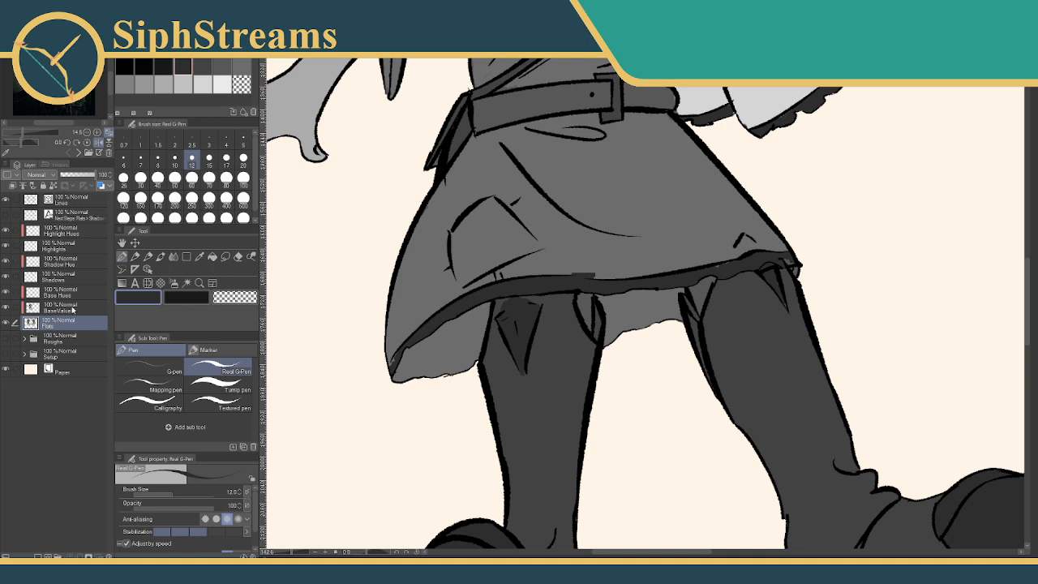
pyautogui.click(79, 308)
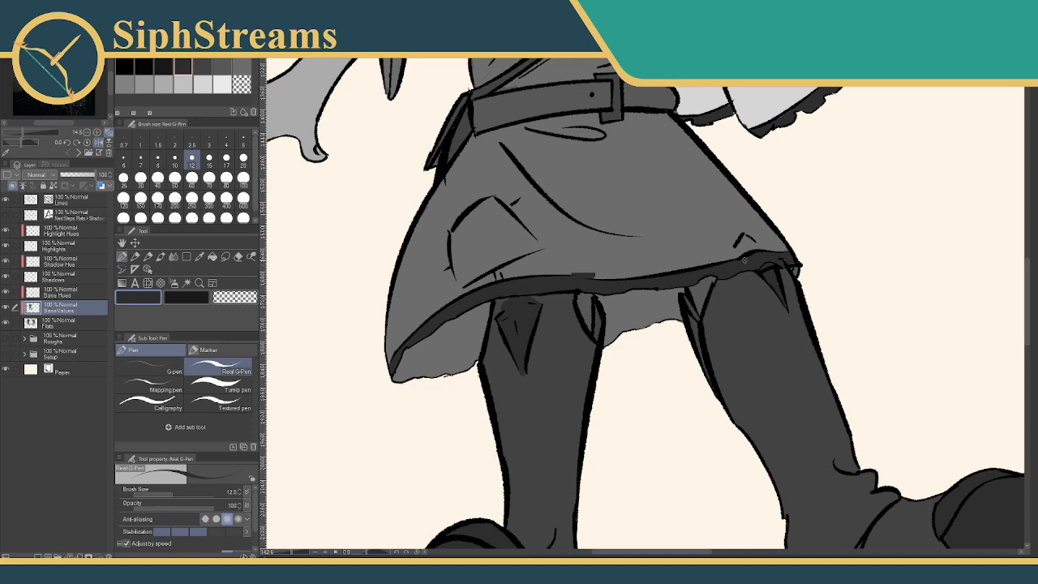
pyautogui.click(182, 84)
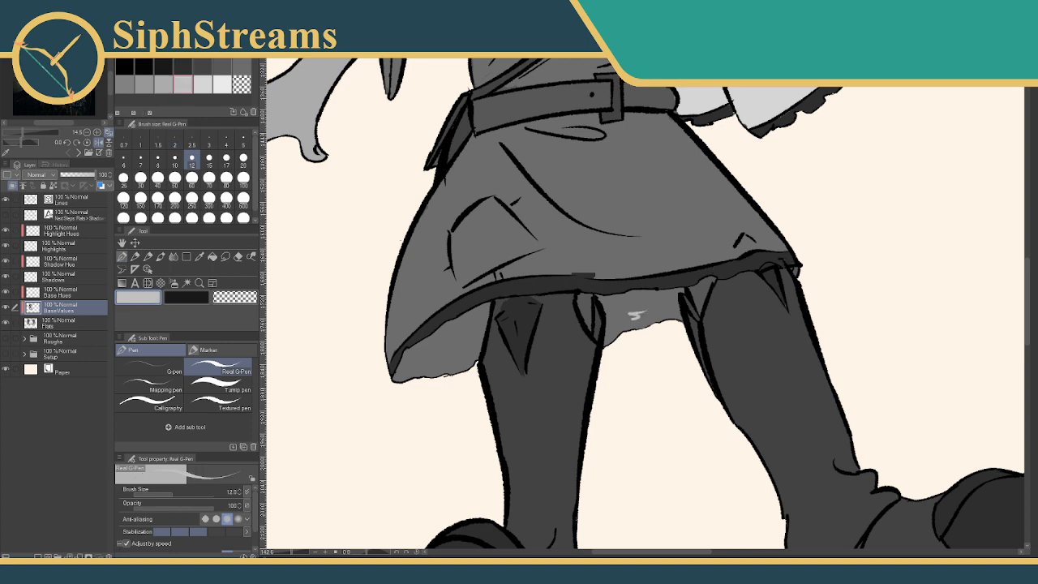
pyautogui.click(240, 66)
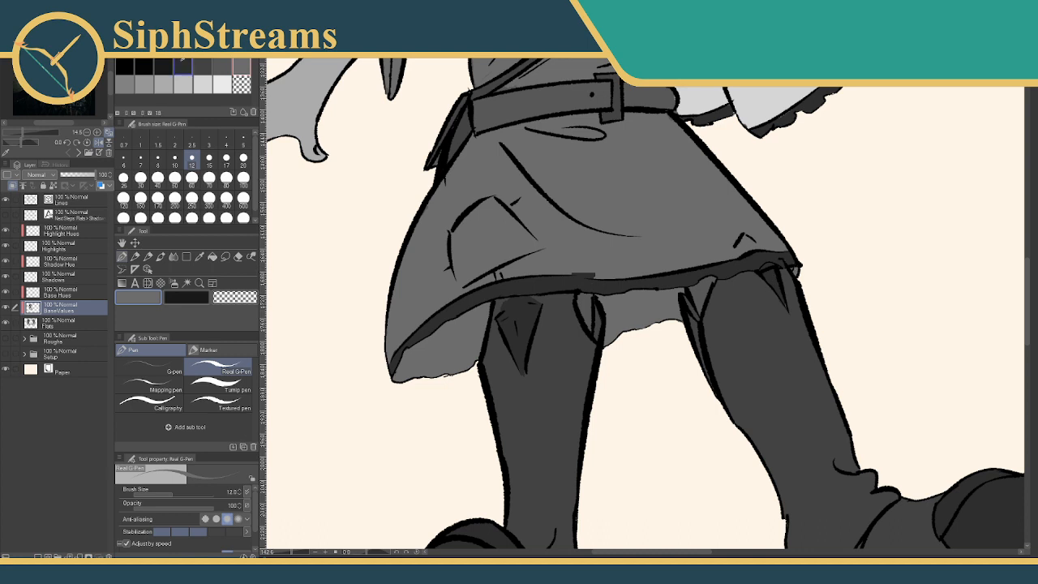
pyautogui.moveTo(600, 275)
pyautogui.mouseDown()
pyautogui.moveTo(564, 274)
pyautogui.moveTo(569, 243)
pyautogui.mouseUp()
pyautogui.moveTo(526, 304); pyautogui.dragTo(515, 380)
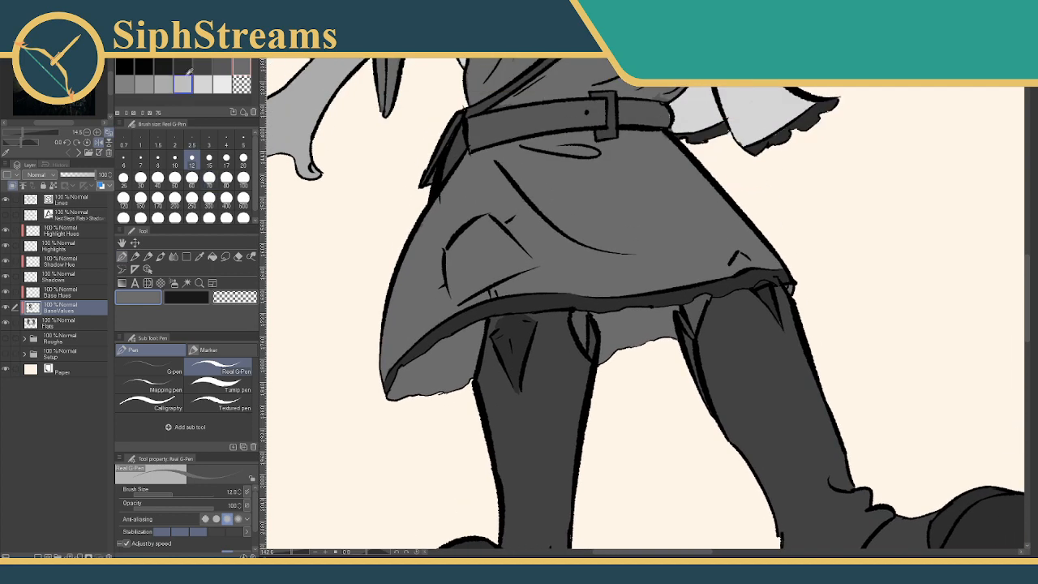
# Sample the hat's dark grey and fill the outlined patch on the front-view skirt using the Real G-Pen at size 70
pyautogui.moveTo(386, 192); pyautogui.dragTo(405, 465)
pyautogui.click(200, 256)
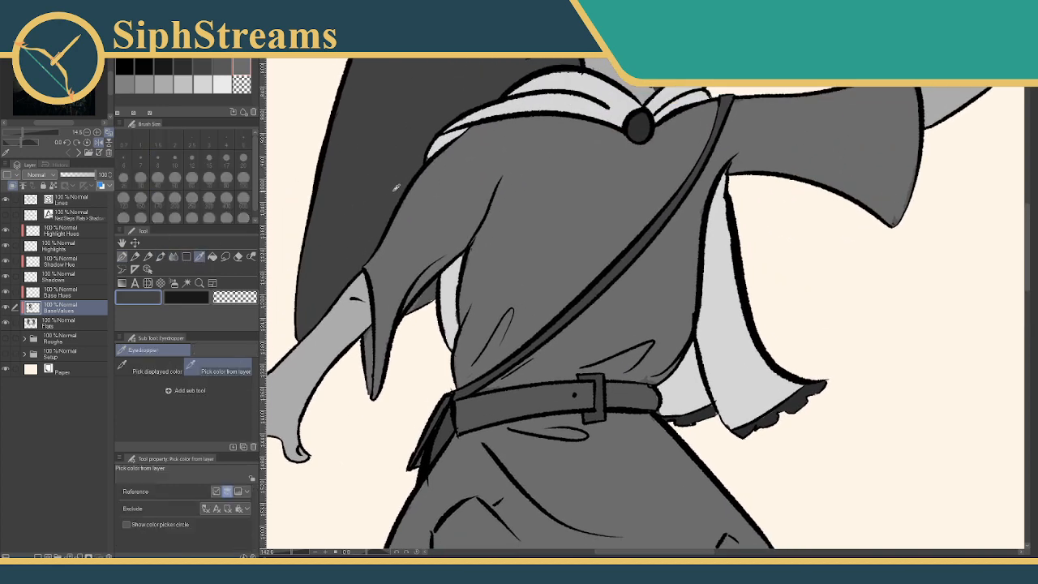
pyautogui.moveTo(461, 313); pyautogui.dragTo(438, 54)
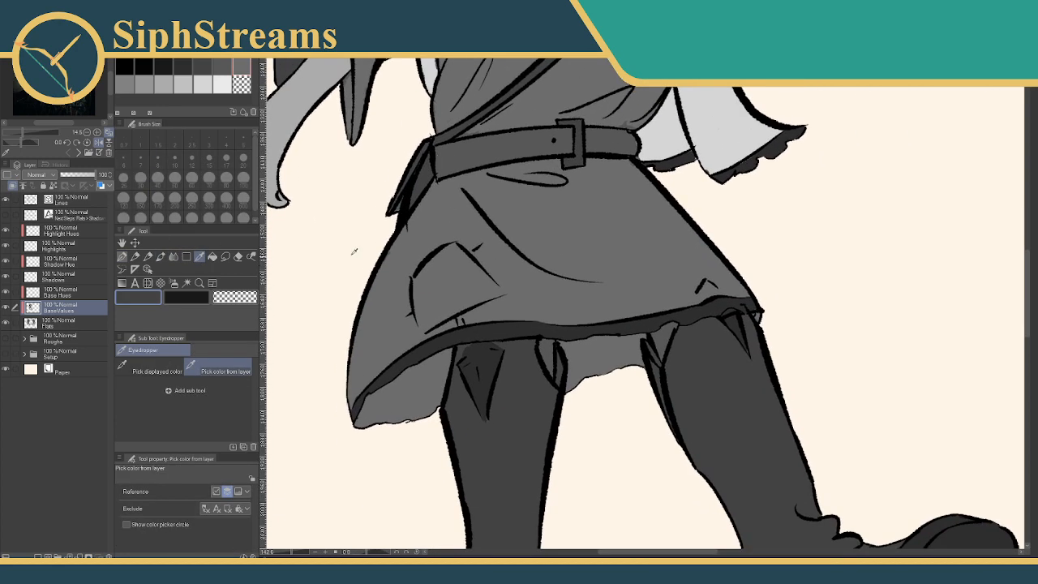
pyautogui.click(122, 256)
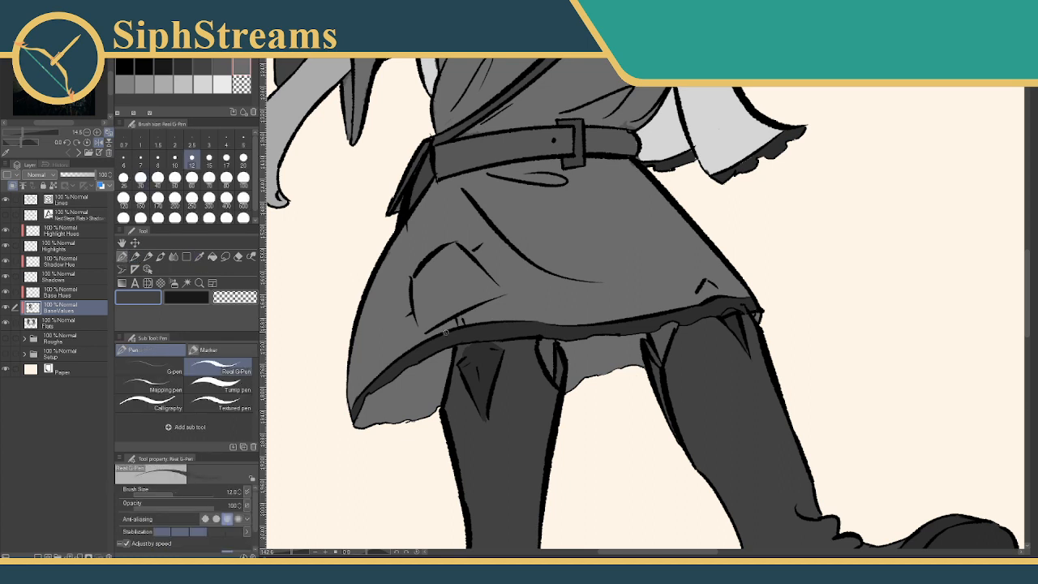
pyautogui.moveTo(424, 268); pyautogui.dragTo(419, 286)
pyautogui.hotkey('ctrl', 'z')
pyautogui.moveTo(433, 308); pyautogui.dragTo(437, 324)
pyautogui.click(209, 178)
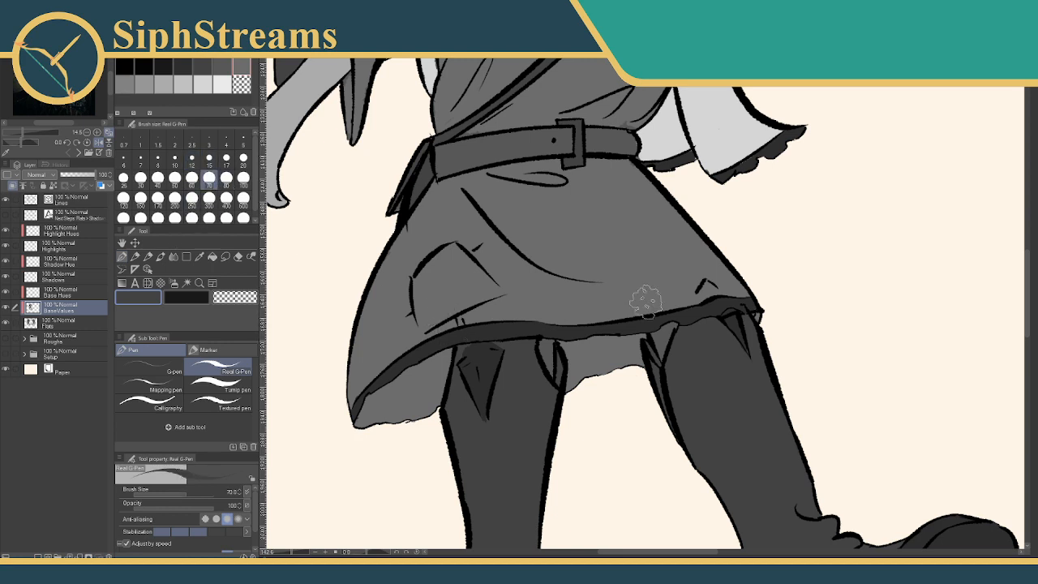
pyautogui.moveTo(451, 283)
pyautogui.mouseDown()
pyautogui.moveTo(445, 272)
pyautogui.moveTo(428, 287)
pyautogui.moveTo(455, 259)
pyautogui.moveTo(485, 294)
pyautogui.moveTo(450, 300)
pyautogui.moveTo(473, 283)
pyautogui.moveTo(470, 271)
pyautogui.moveTo(471, 290)
pyautogui.moveTo(425, 298)
pyautogui.moveTo(421, 318)
pyautogui.moveTo(451, 304)
pyautogui.mouseUp()
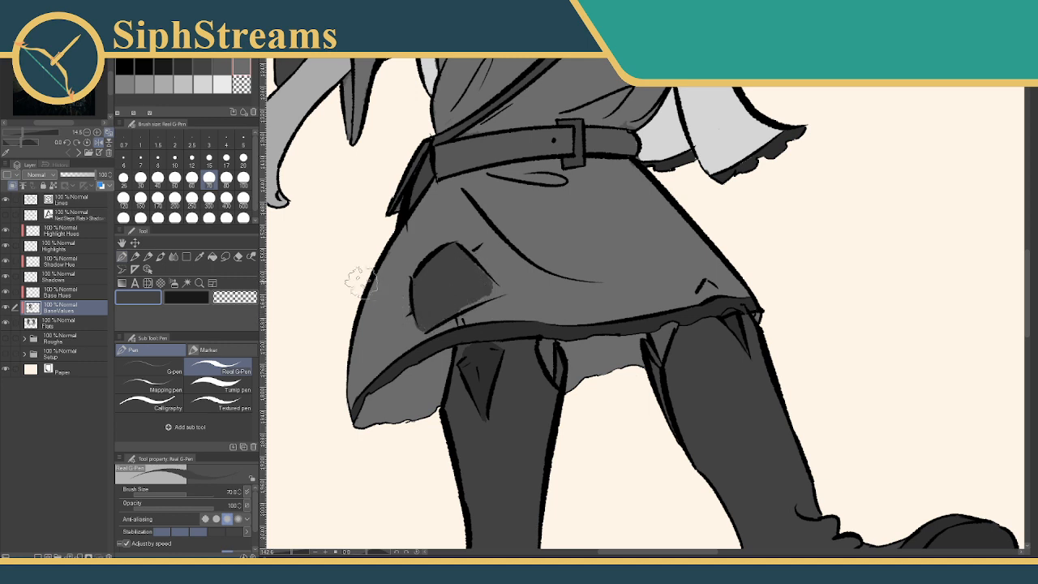
# Clean up the skirt patch's edges in the surrounding skirt grey with the Real G-Pen at size 7
pyautogui.click(140, 157)
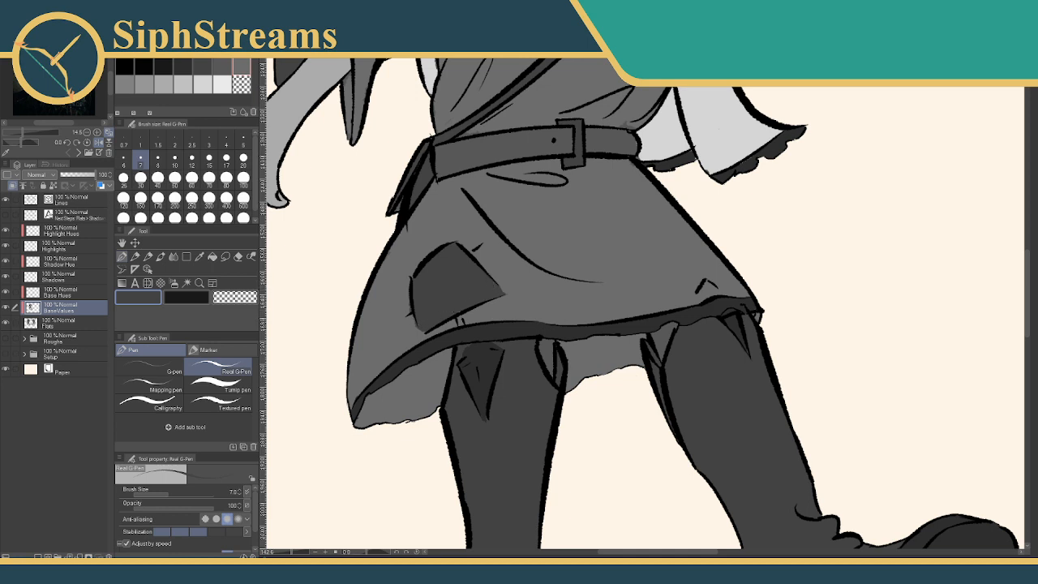
pyautogui.click(125, 84)
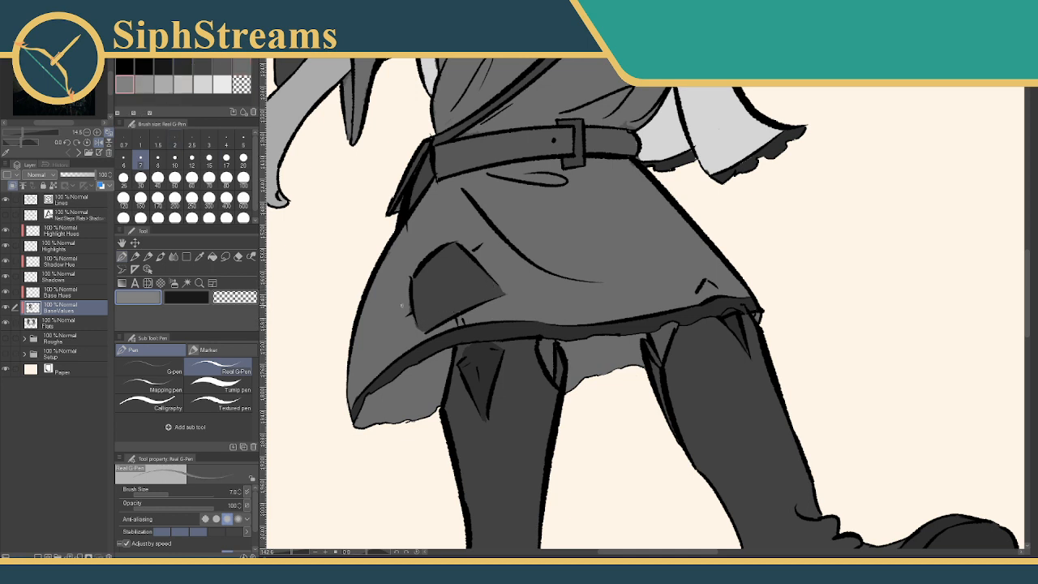
pyautogui.click(237, 70)
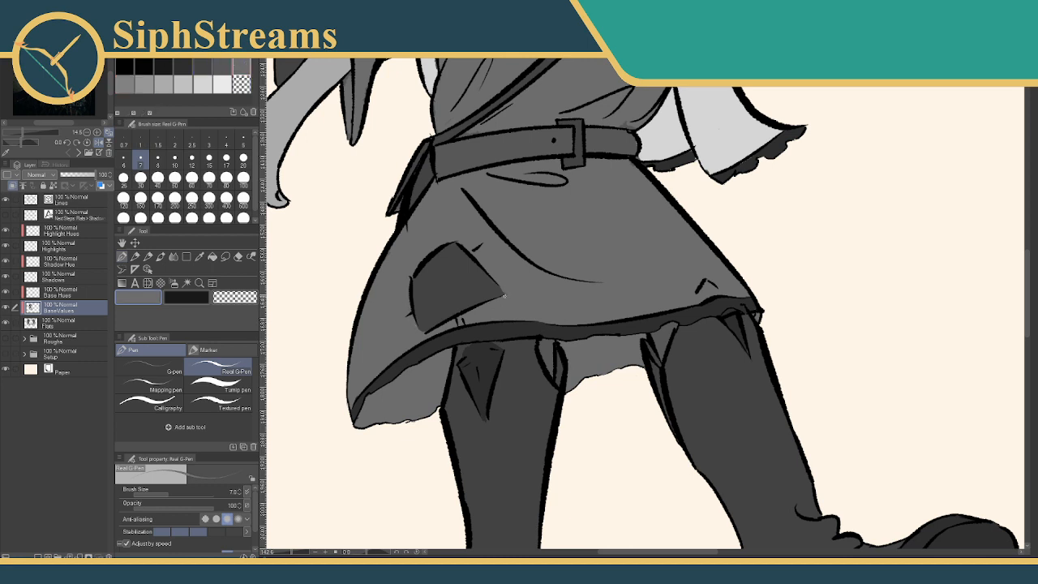
pyautogui.click(191, 159)
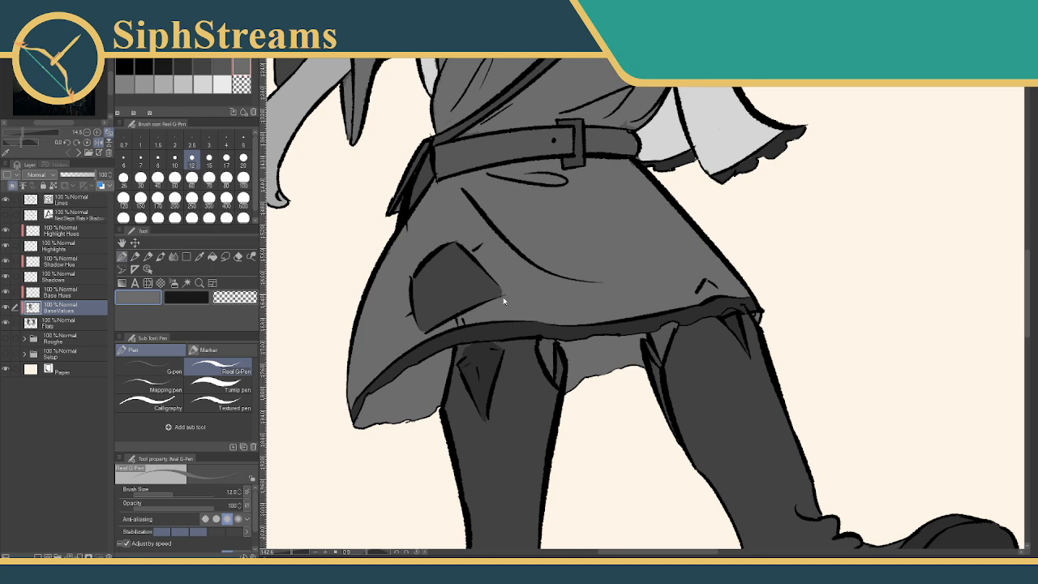
# Fill the patch on the front-view hat's crown with the tunic's grey using the Real G-Pen and tidy its edges in dark grey
pyautogui.scroll(15, 528, 331)
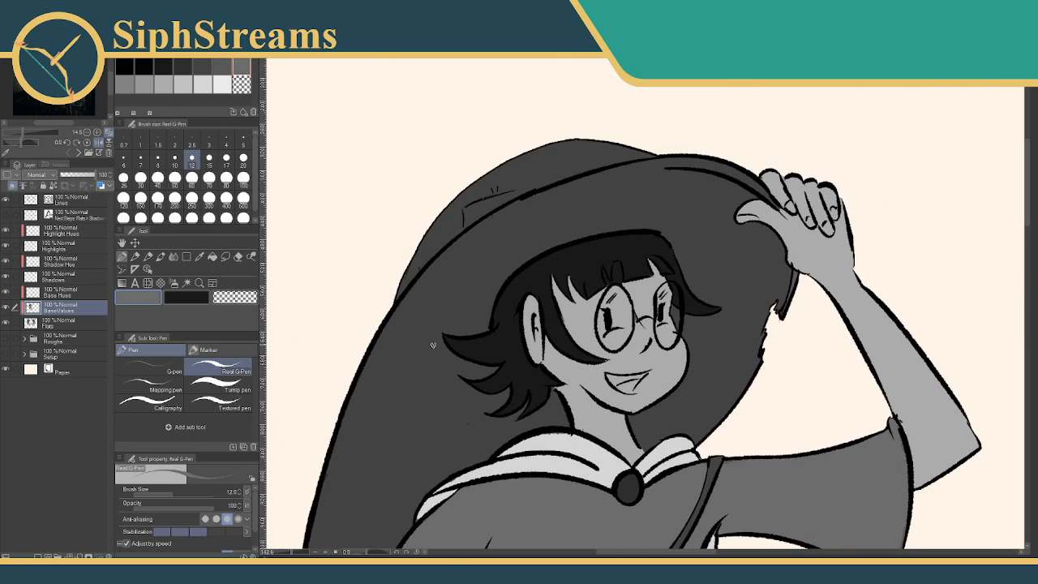
pyautogui.scroll(-5, 482, 458)
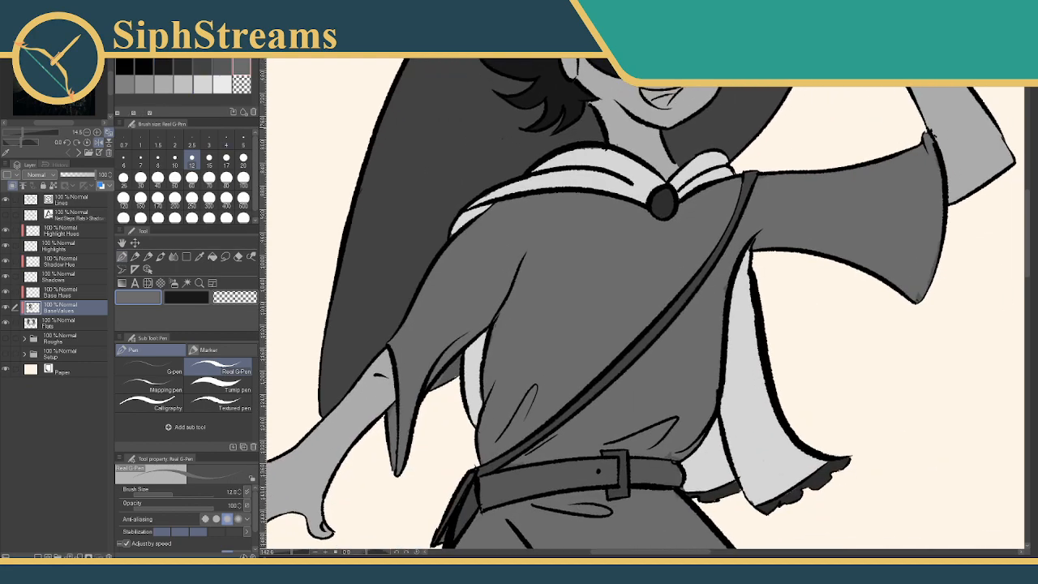
pyautogui.scroll(-3, 412, 393)
pyautogui.scroll(7, 413, 393)
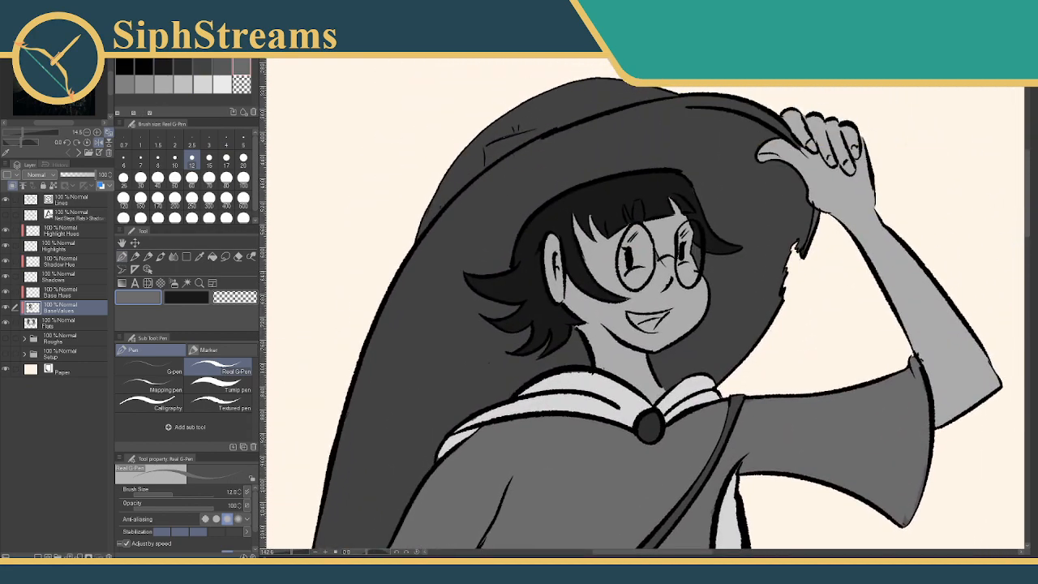
pyautogui.press('i')
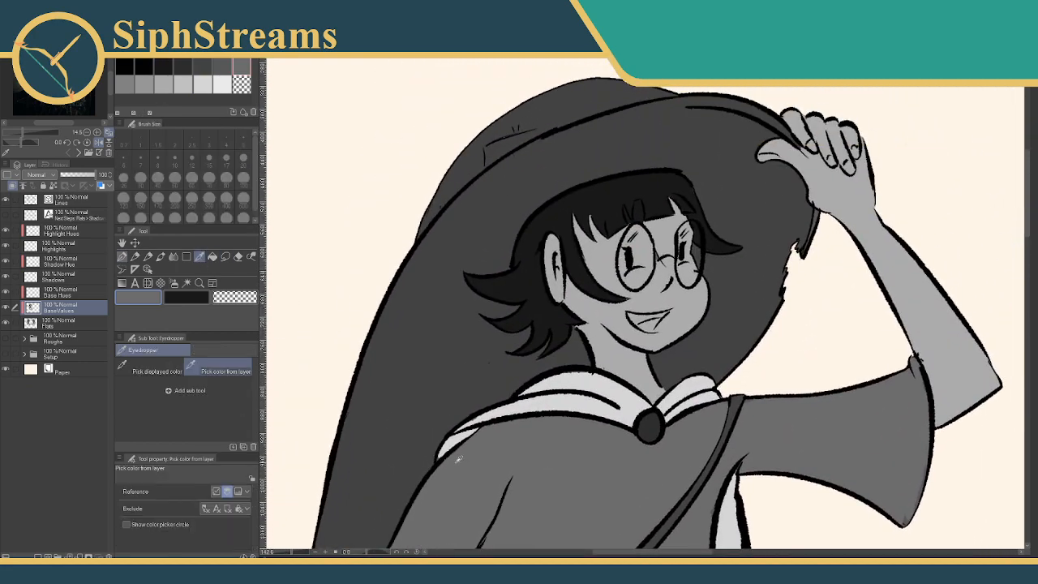
pyautogui.click(134, 256)
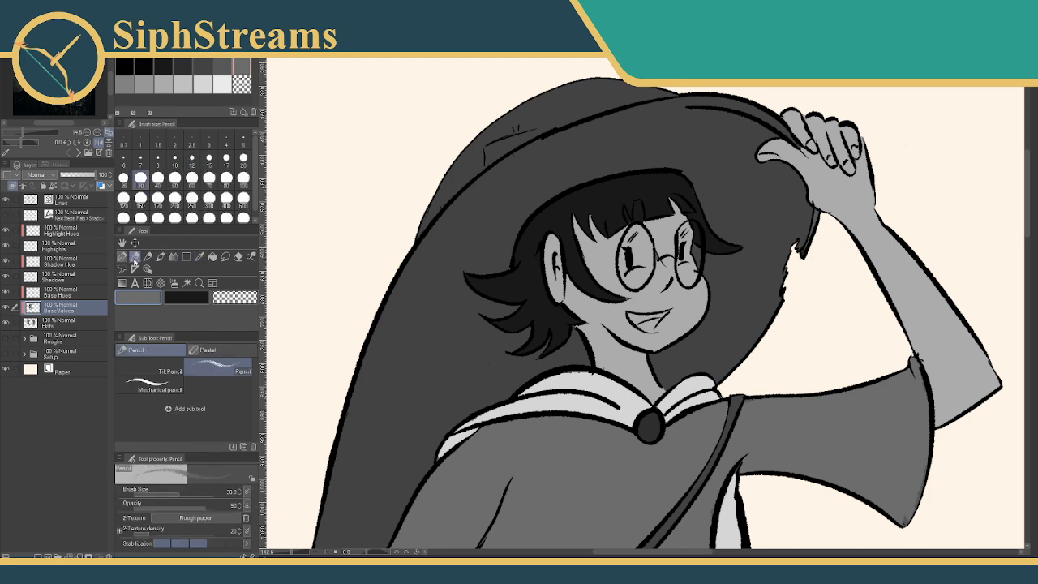
pyautogui.moveTo(493, 138)
pyautogui.mouseDown()
pyautogui.moveTo(519, 141)
pyautogui.moveTo(499, 144)
pyautogui.mouseUp()
pyautogui.click(123, 256)
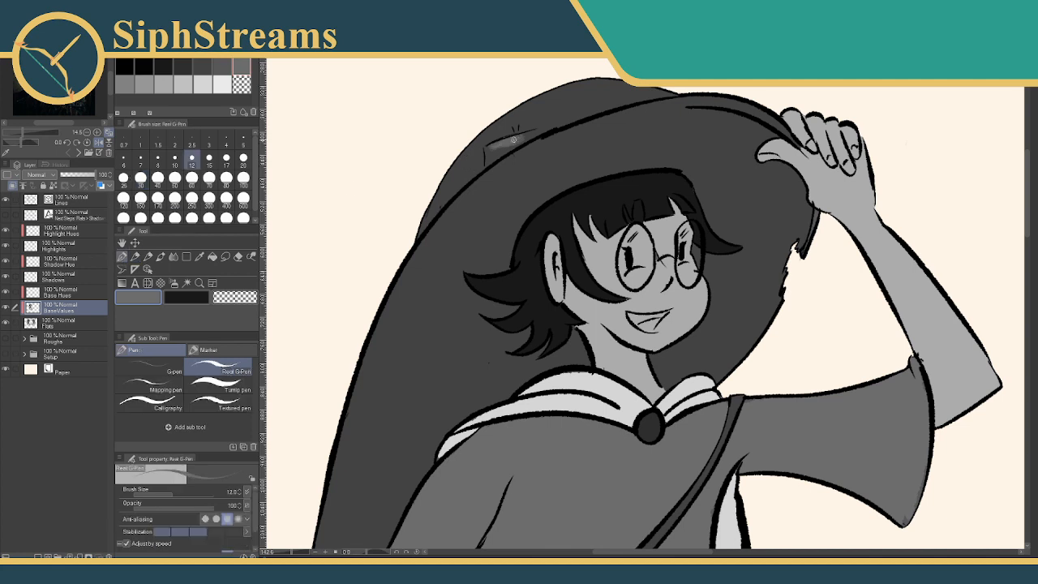
pyautogui.moveTo(485, 147)
pyautogui.mouseDown()
pyautogui.moveTo(489, 165)
pyautogui.moveTo(510, 149)
pyautogui.mouseUp()
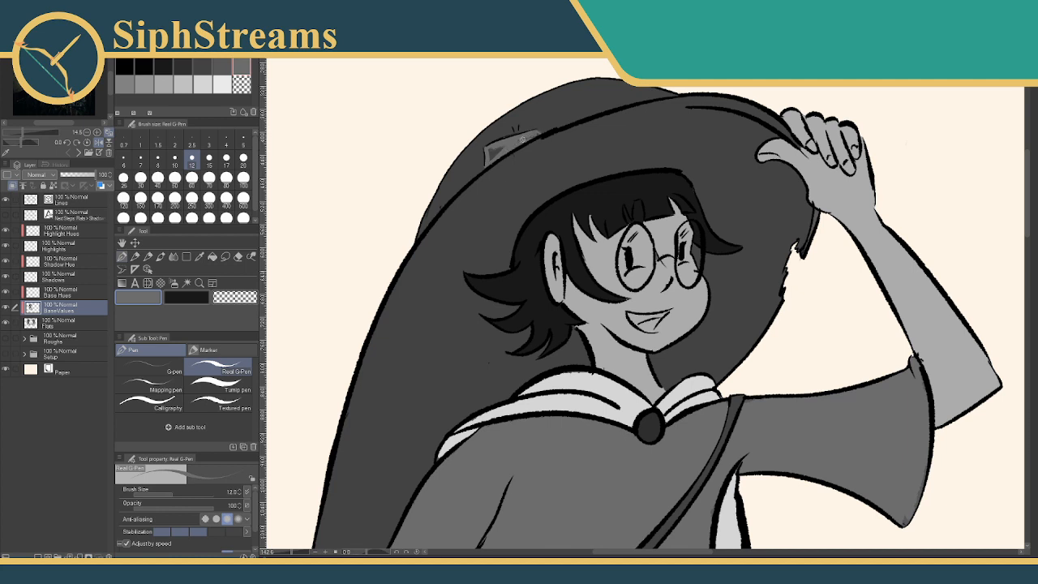
pyautogui.moveTo(489, 145); pyautogui.dragTo(503, 148)
pyautogui.click(202, 67)
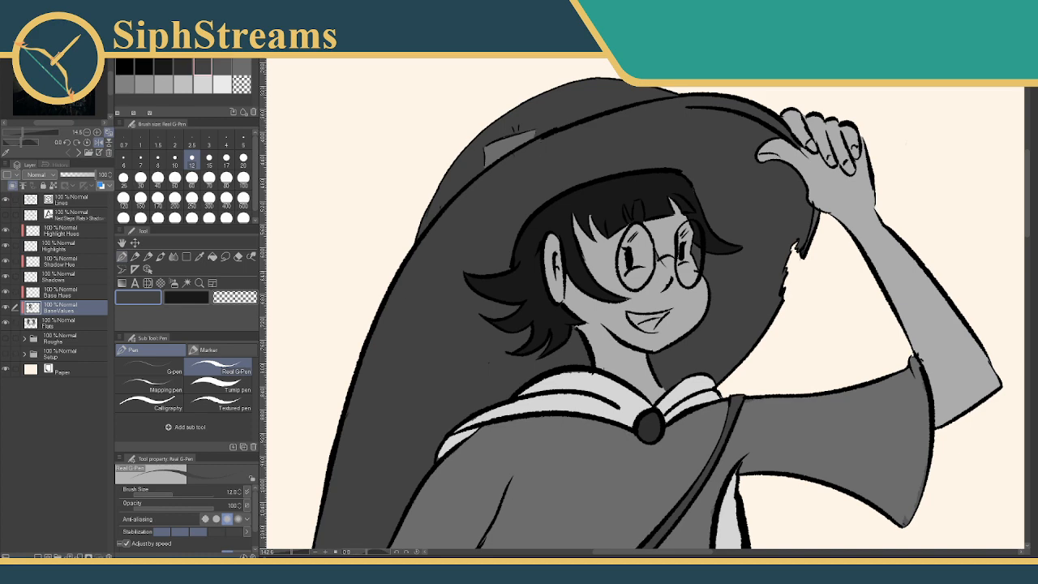
# Fill the back-view figure's hat with the front-view hat's dark grey on the Base Values layer
pyautogui.moveTo(292, 553); pyautogui.dragTo(284, 553)
pyautogui.moveTo(449, 415); pyautogui.dragTo(412, 326)
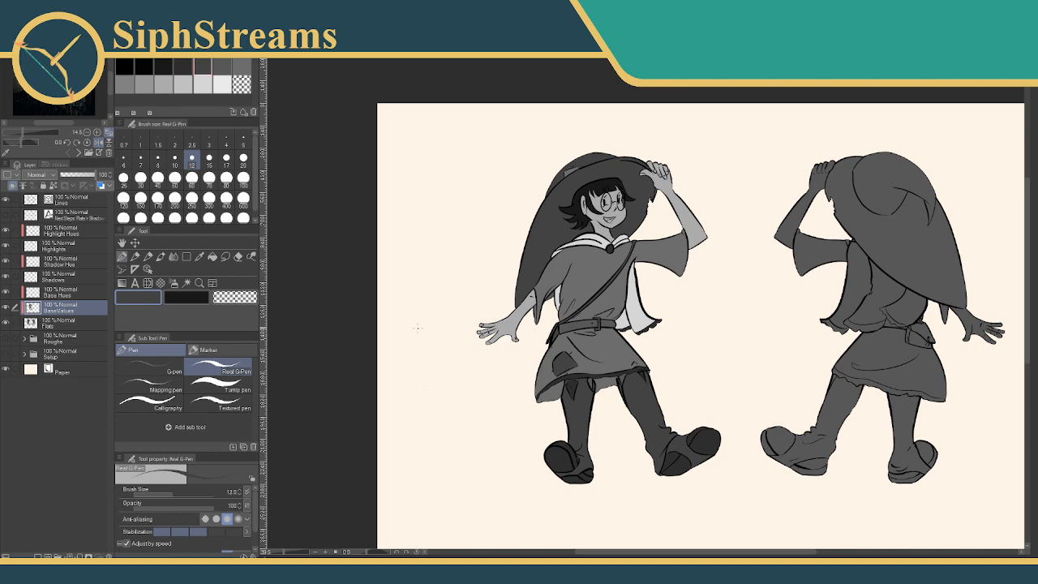
pyautogui.moveTo(726, 263); pyautogui.dragTo(558, 253)
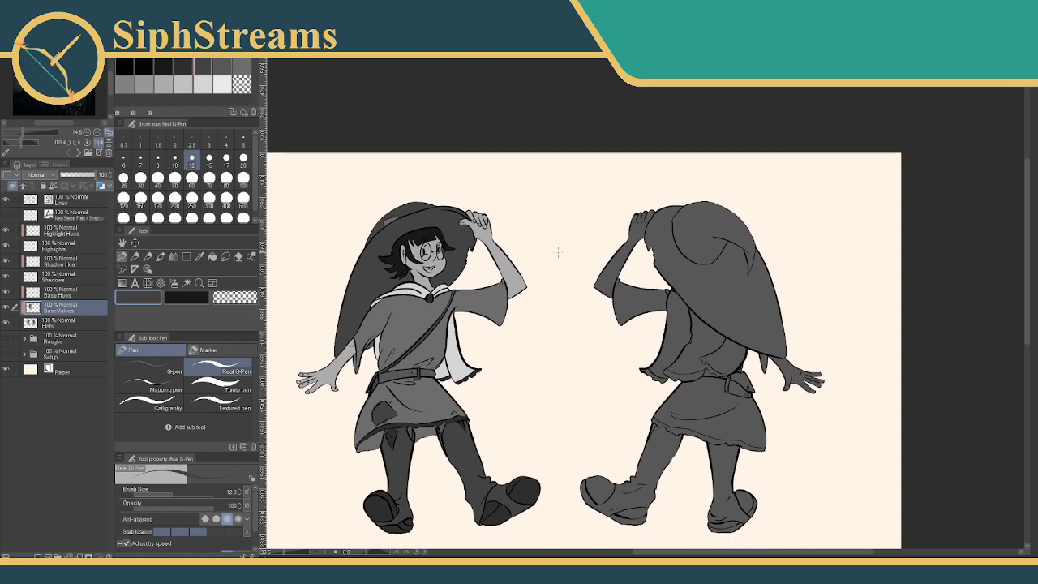
pyautogui.moveTo(523, 298)
pyautogui.mouseDown()
pyautogui.moveTo(504, 264)
pyautogui.moveTo(491, 307)
pyautogui.moveTo(513, 244)
pyautogui.moveTo(487, 285)
pyautogui.moveTo(499, 278)
pyautogui.mouseUp()
pyautogui.click(160, 256)
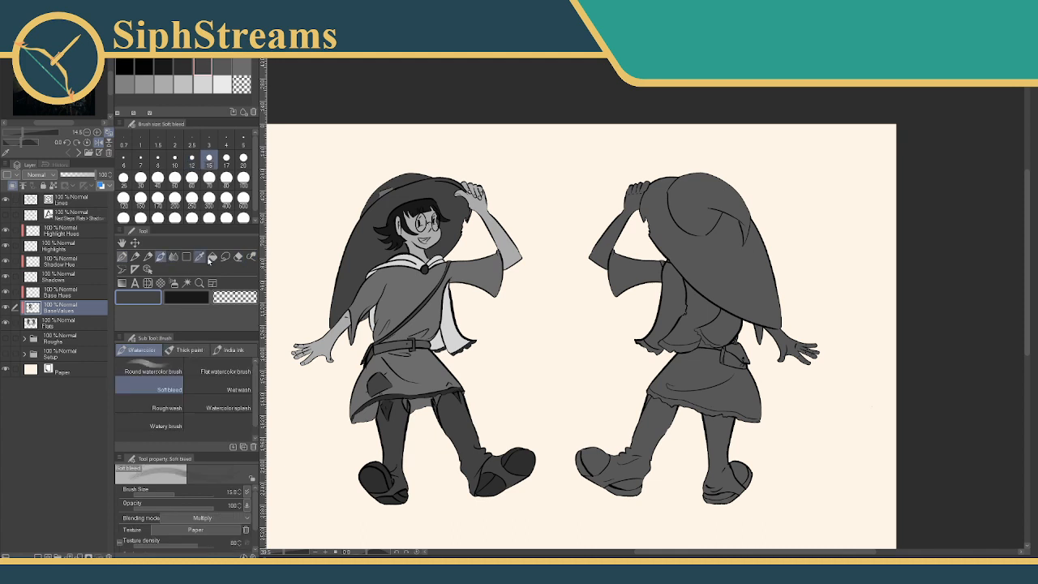
pyautogui.click(200, 258)
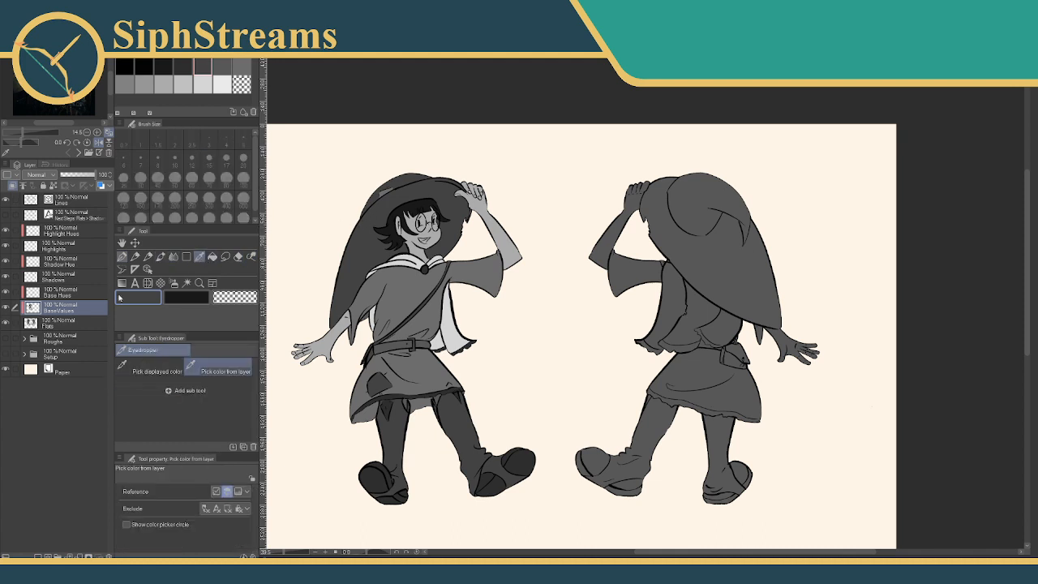
pyautogui.click(123, 257)
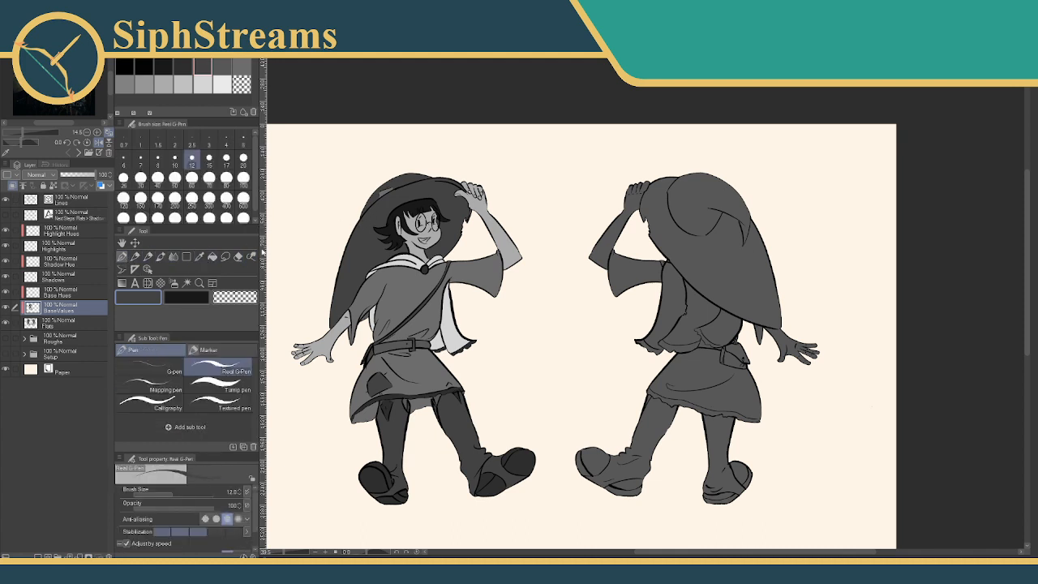
pyautogui.click(213, 257)
pyautogui.click(702, 197)
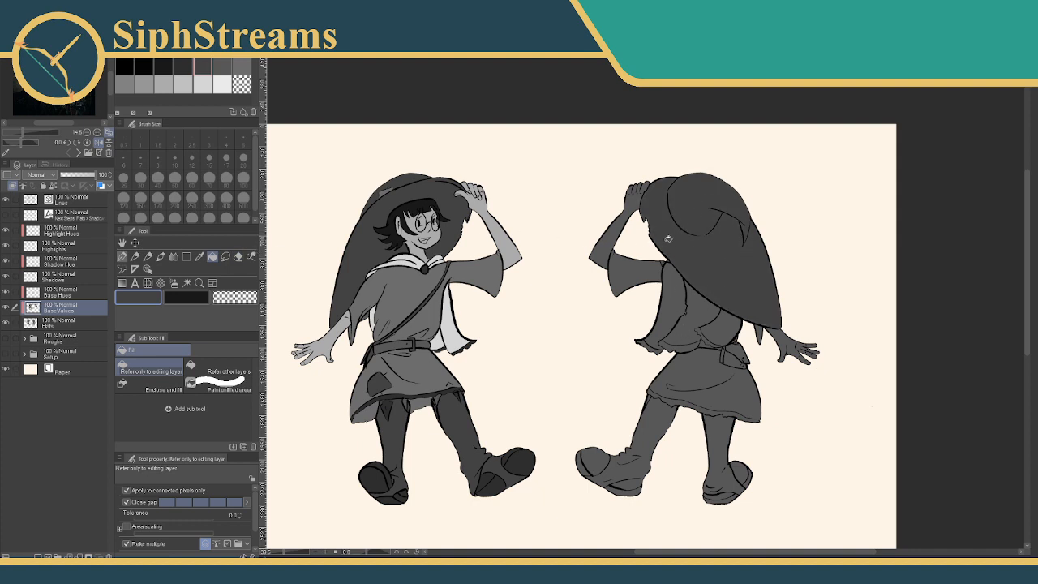
# Fill the back-view figure's belt pouch and both legs with the same dark grey
pyautogui.click(728, 351)
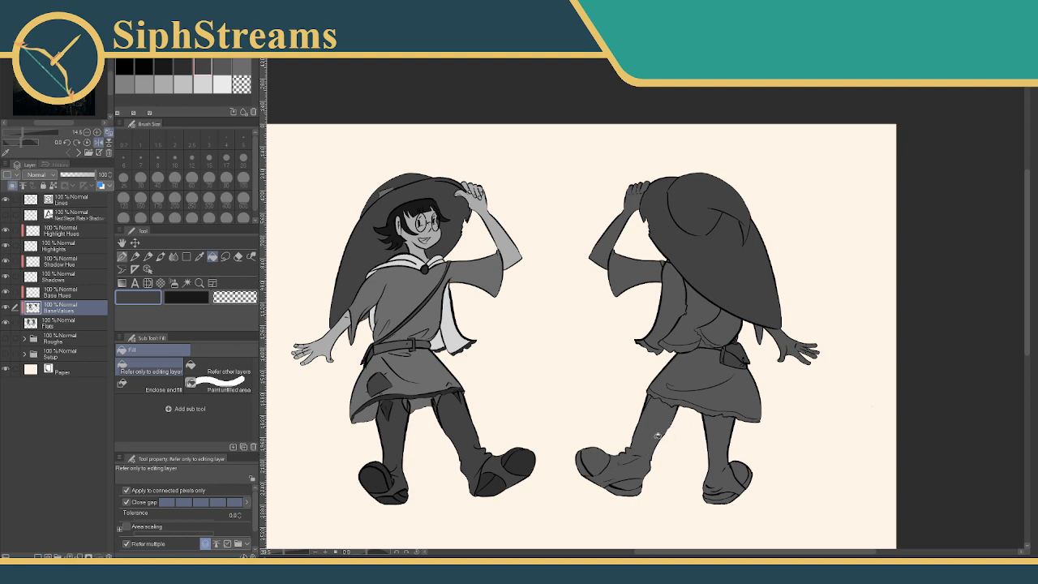
pyautogui.click(637, 452)
pyautogui.click(712, 457)
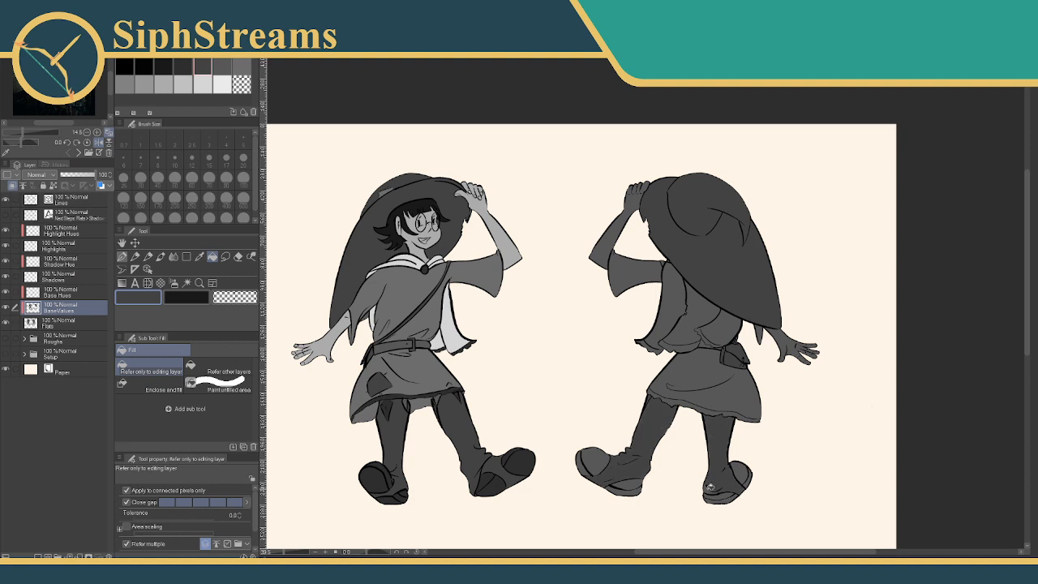
# Sample the front-view tunic's grey and fill the back-view figure's skirt with it
pyautogui.moveTo(641, 360); pyautogui.dragTo(628, 370)
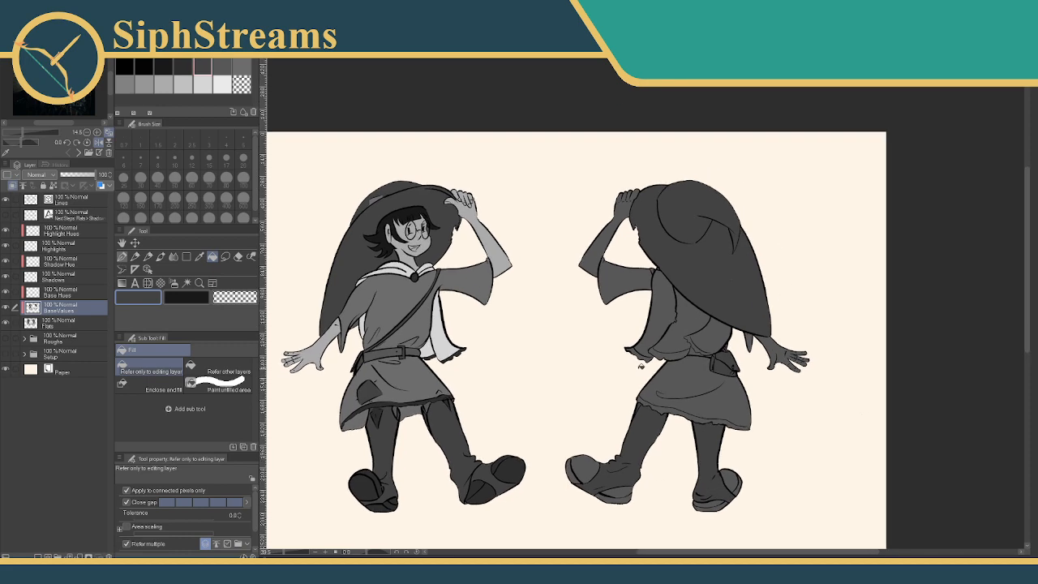
pyautogui.moveTo(538, 260)
pyautogui.mouseDown()
pyautogui.moveTo(537, 246)
pyautogui.moveTo(532, 259)
pyautogui.mouseUp()
pyautogui.moveTo(465, 289)
pyautogui.mouseDown()
pyautogui.moveTo(464, 278)
pyautogui.moveTo(462, 298)
pyautogui.mouseUp()
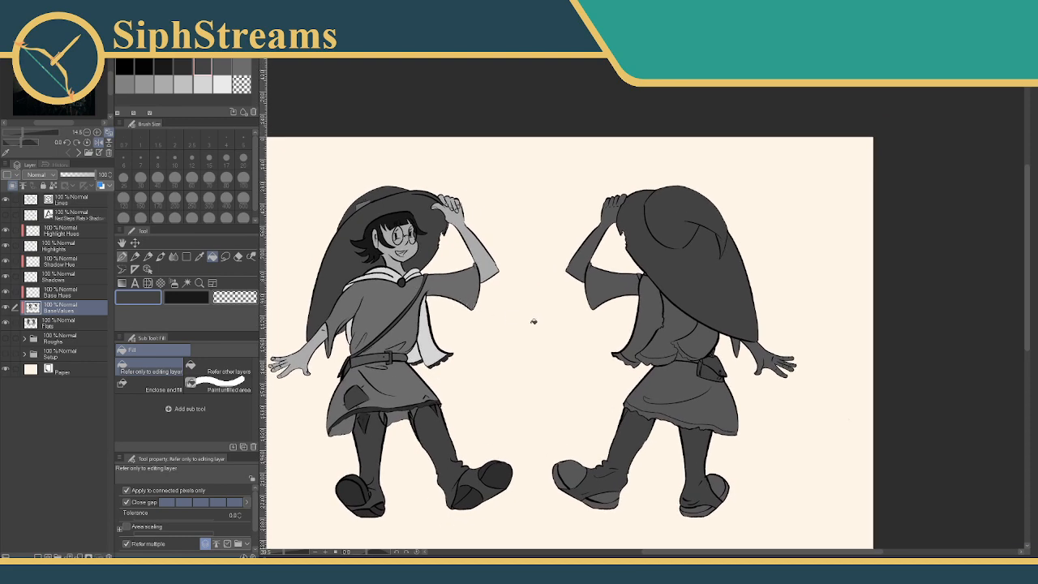
pyautogui.click(223, 65)
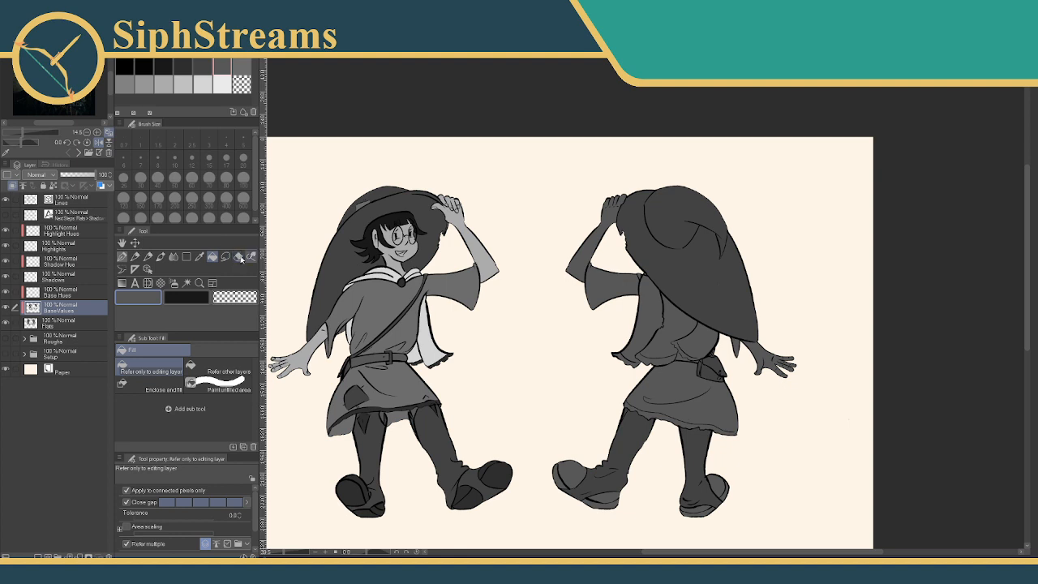
pyautogui.click(186, 256)
pyautogui.press('i')
pyautogui.click(134, 256)
pyautogui.click(160, 257)
pyautogui.click(213, 256)
pyautogui.click(199, 256)
pyautogui.click(352, 292)
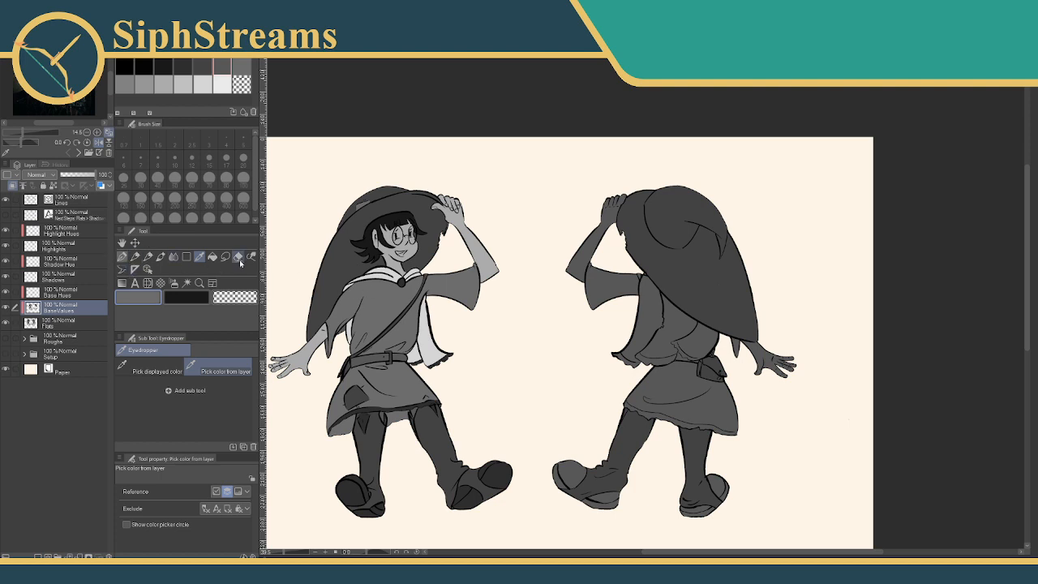
pyautogui.click(213, 256)
pyautogui.click(671, 382)
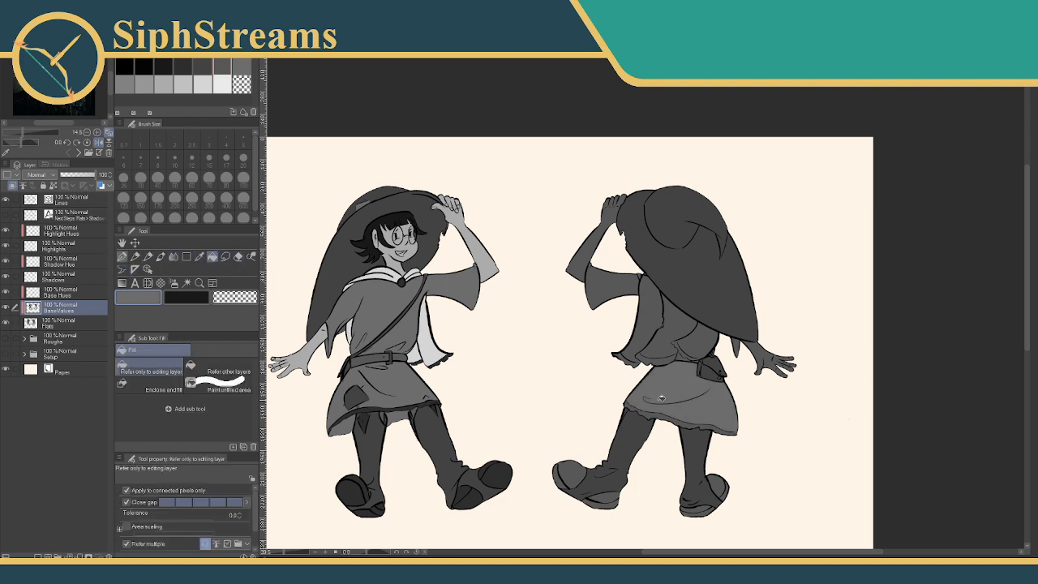
# Fill both of the back-view figure's sleeves with the tunic's grey
pyautogui.moveTo(610, 449); pyautogui.dragTo(608, 465)
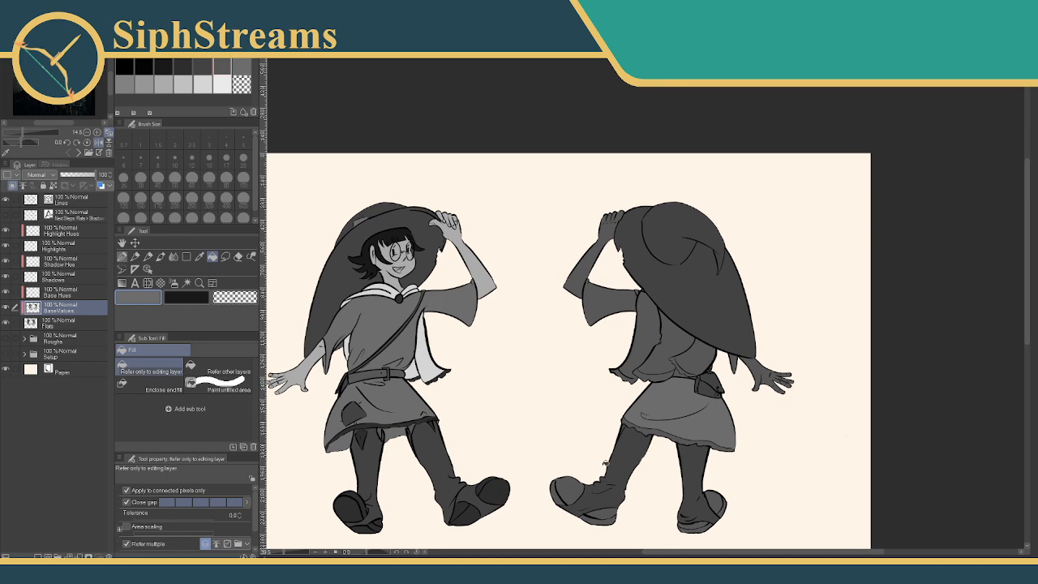
pyautogui.click(620, 296)
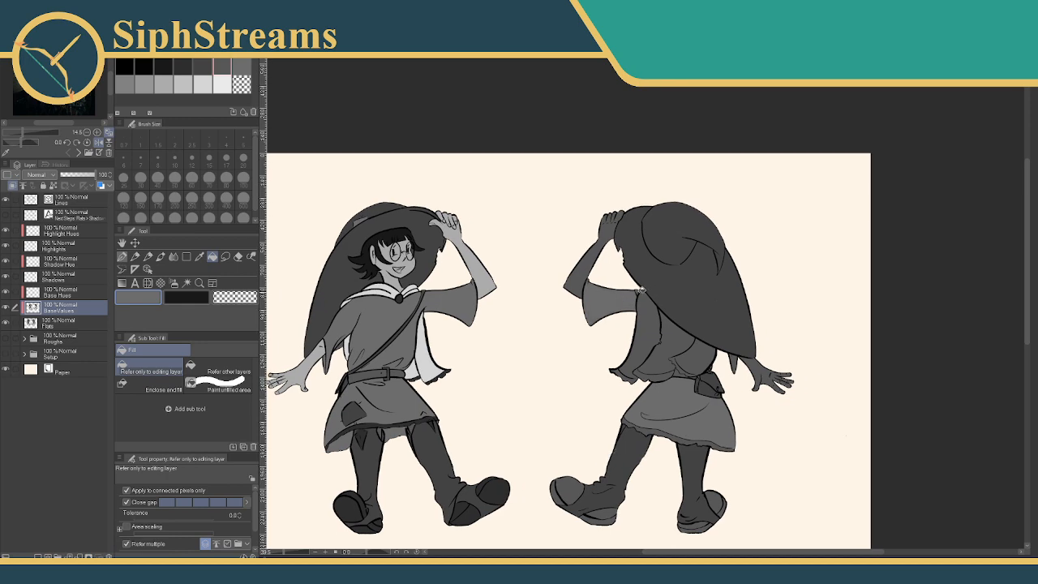
pyautogui.moveTo(603, 366)
pyautogui.mouseDown()
pyautogui.moveTo(605, 355)
pyautogui.moveTo(609, 363)
pyautogui.mouseUp()
pyautogui.click(741, 357)
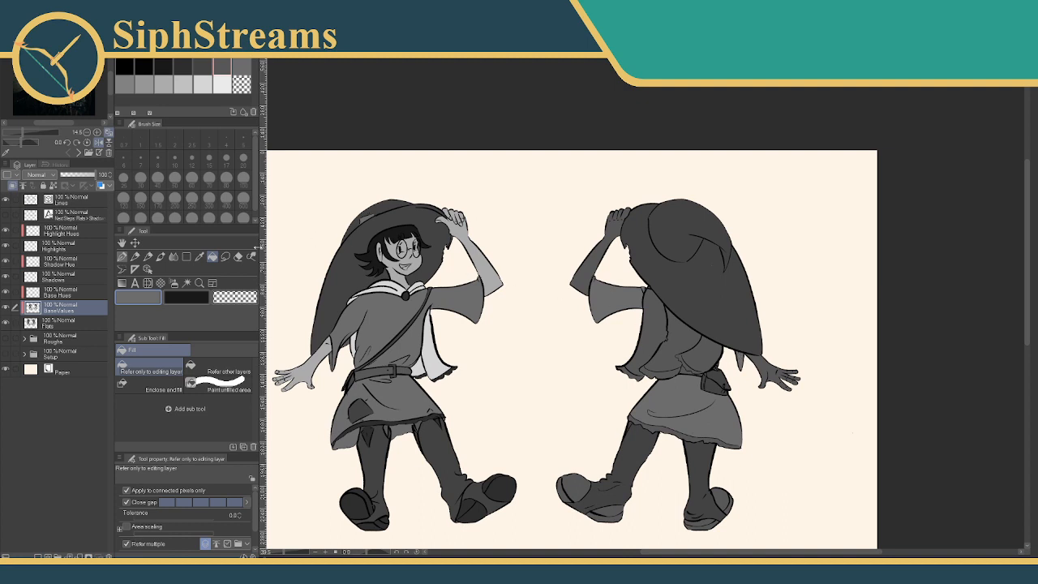
# Sample the front-view figure's light skin grey and fill the back-view figure's arms and hands with it
pyautogui.click(198, 258)
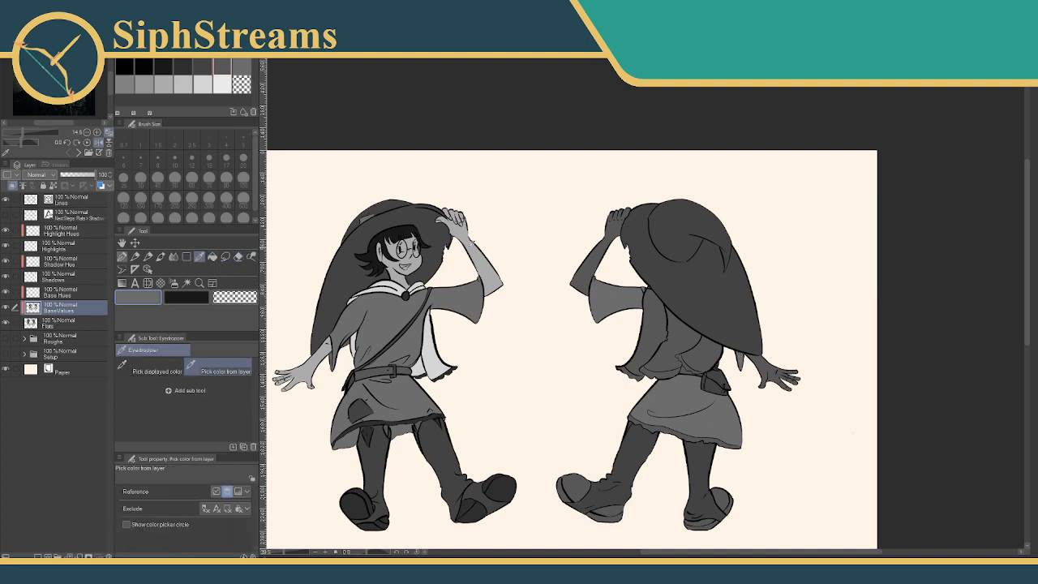
pyautogui.moveTo(472, 242); pyautogui.dragTo(466, 239)
pyautogui.click(459, 225)
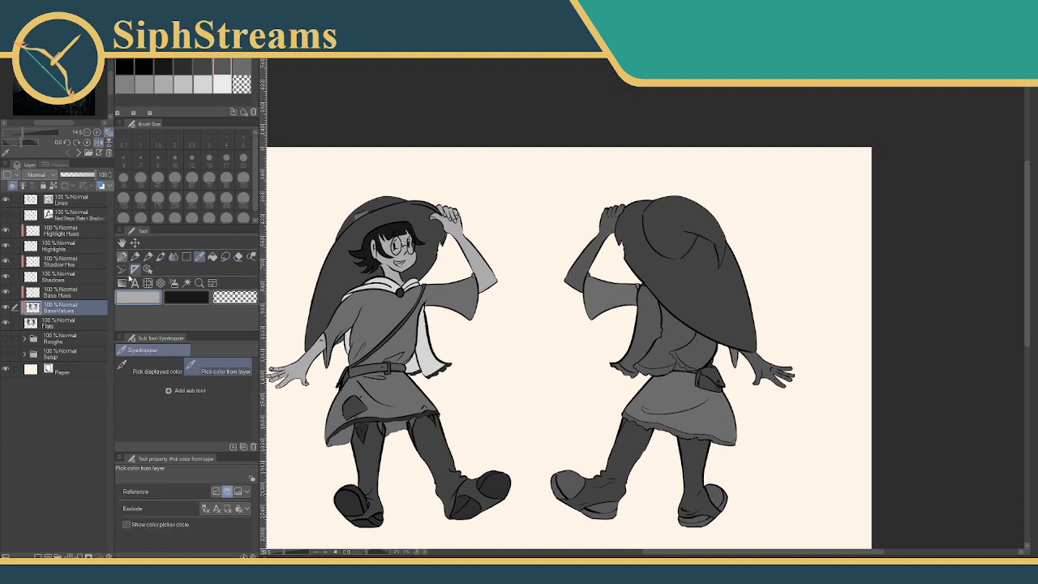
pyautogui.click(213, 256)
pyautogui.click(585, 270)
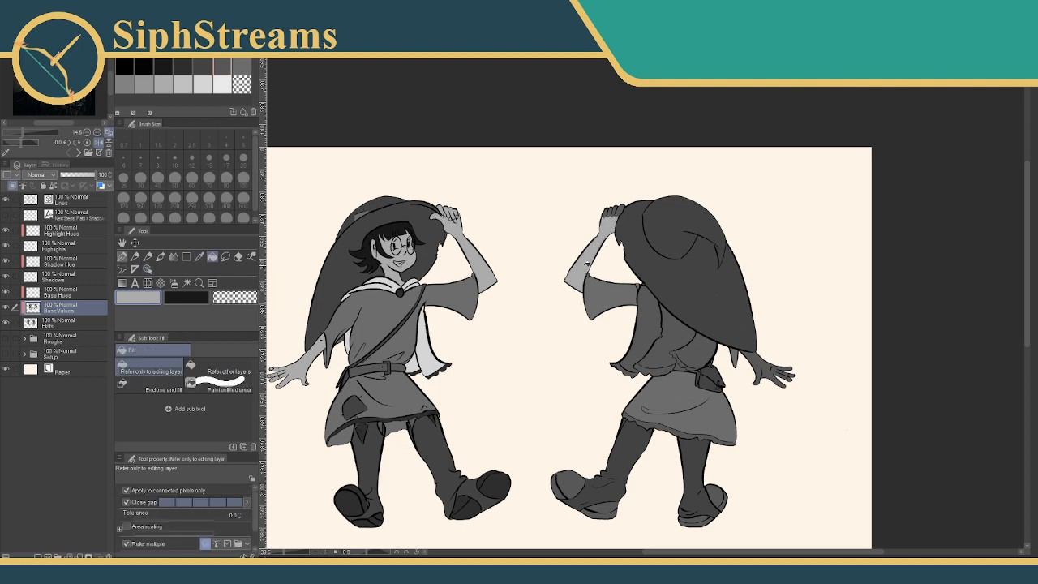
pyautogui.click(621, 209)
pyautogui.click(609, 212)
pyautogui.click(763, 371)
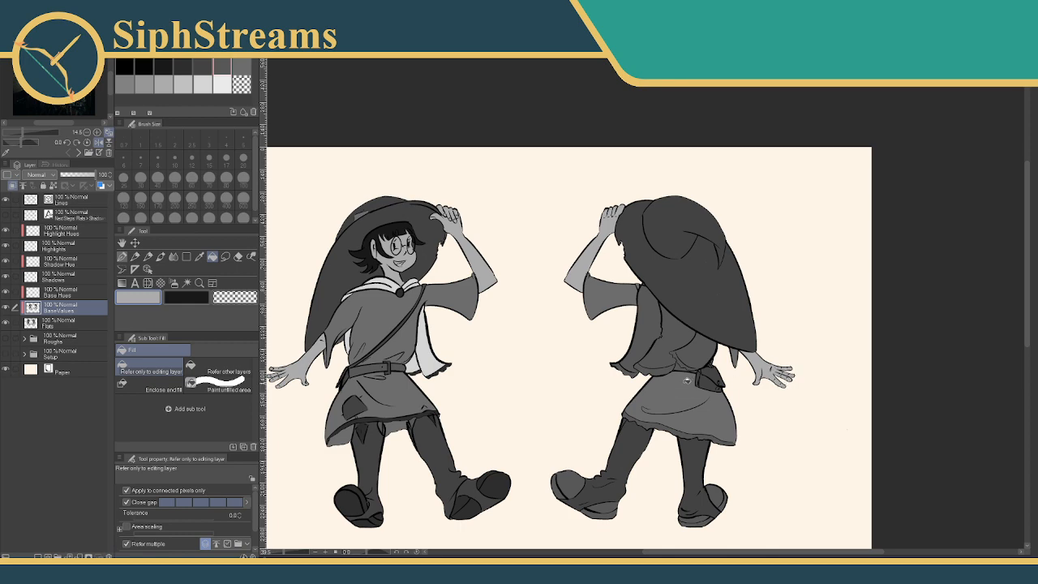
# Sample the dark grey of the front-view shoe's toe and fill the matching toe and sole areas of both back-view shoes
pyautogui.moveTo(497, 227)
pyautogui.mouseDown()
pyautogui.moveTo(548, 227)
pyautogui.moveTo(496, 219)
pyautogui.mouseUp()
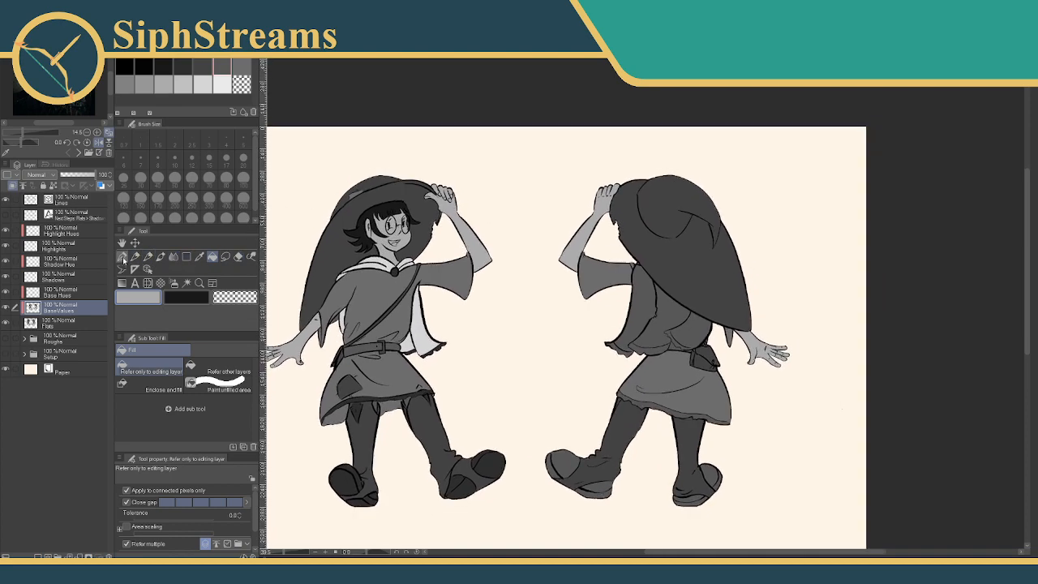
pyautogui.click(199, 256)
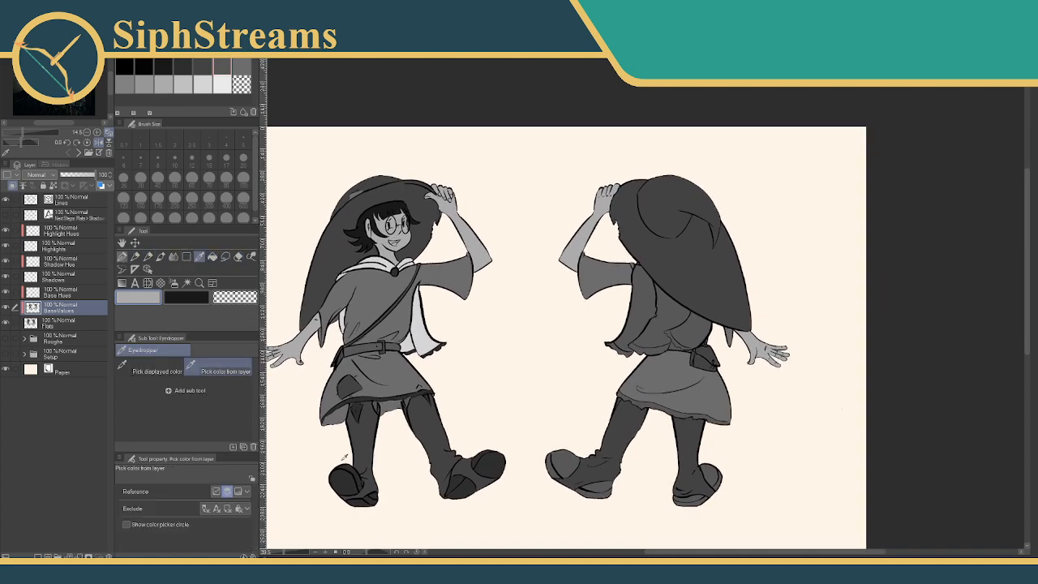
pyautogui.click(342, 471)
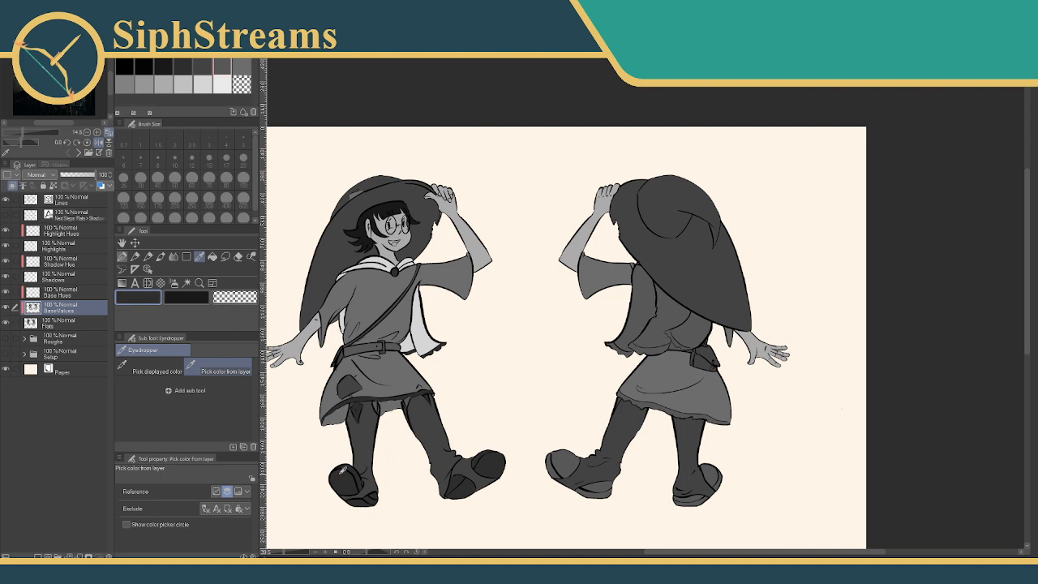
pyautogui.click(212, 256)
pyautogui.click(566, 463)
pyautogui.click(555, 467)
pyautogui.click(604, 485)
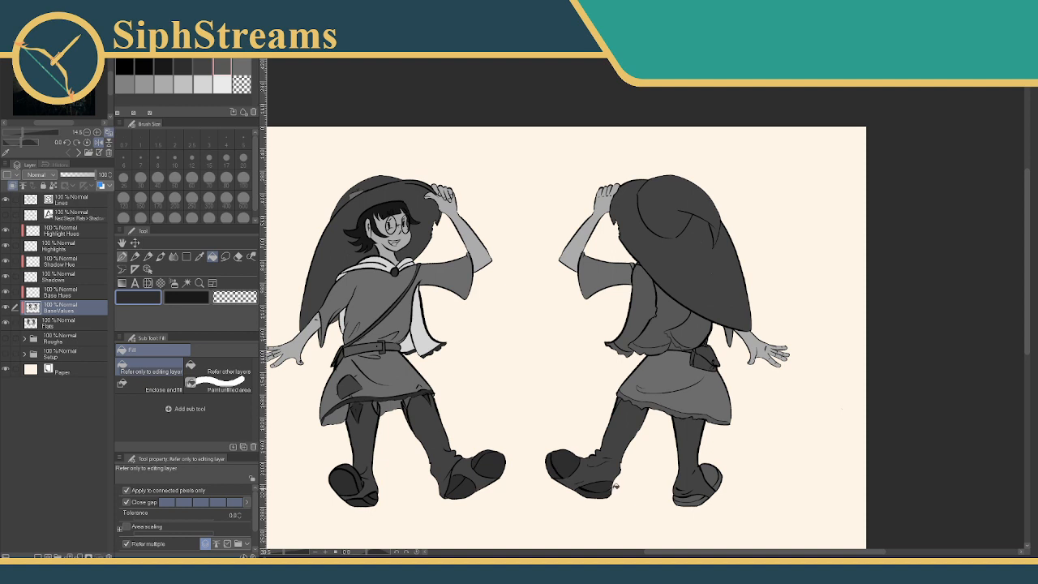
pyautogui.click(696, 497)
pyautogui.click(711, 485)
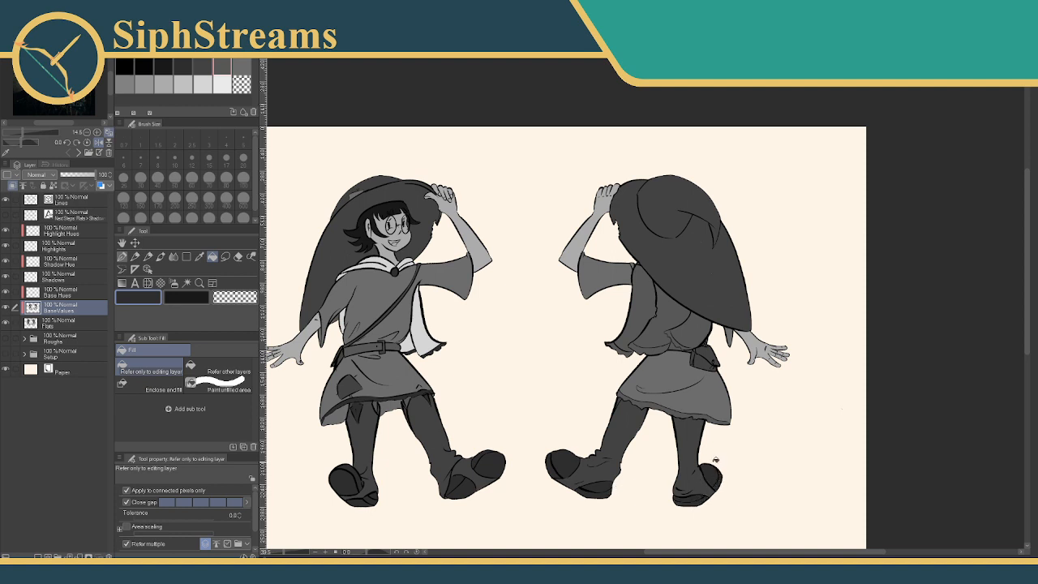
# Sample the front-view cape's light grey and fill the back-view figure's cape with it
pyautogui.moveTo(588, 263); pyautogui.dragTo(577, 300)
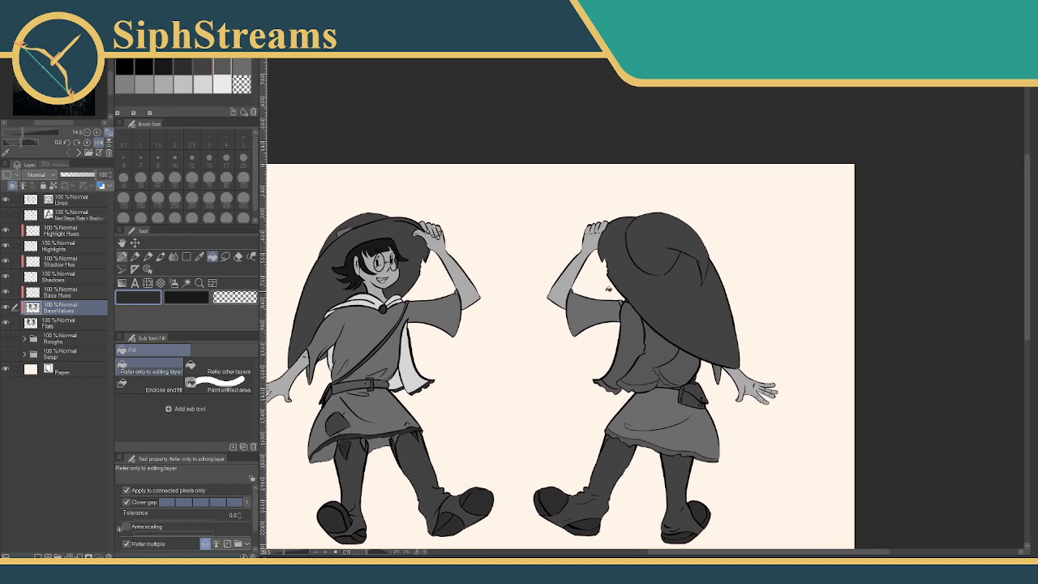
pyautogui.click(199, 256)
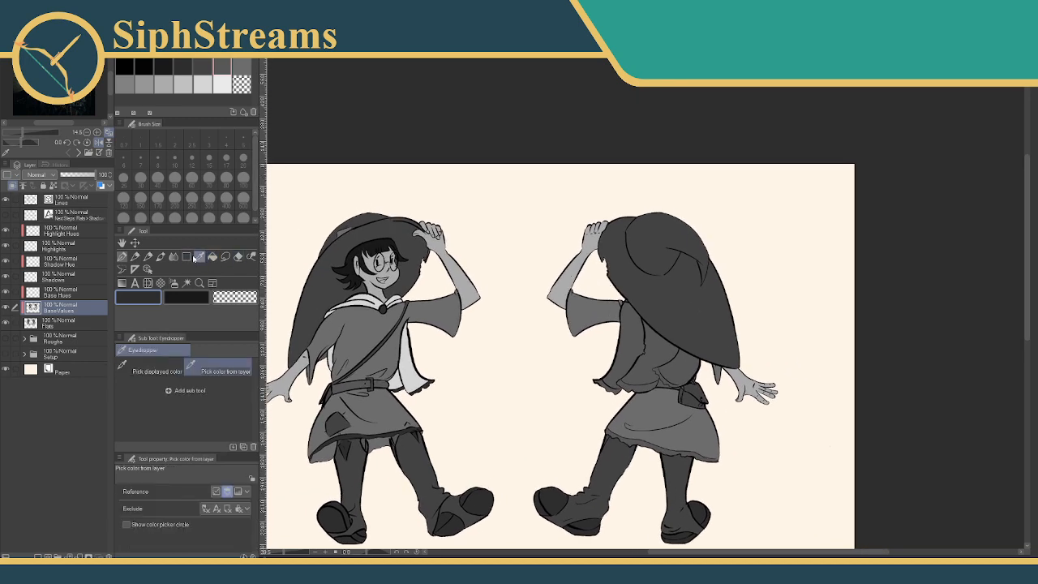
pyautogui.click(356, 293)
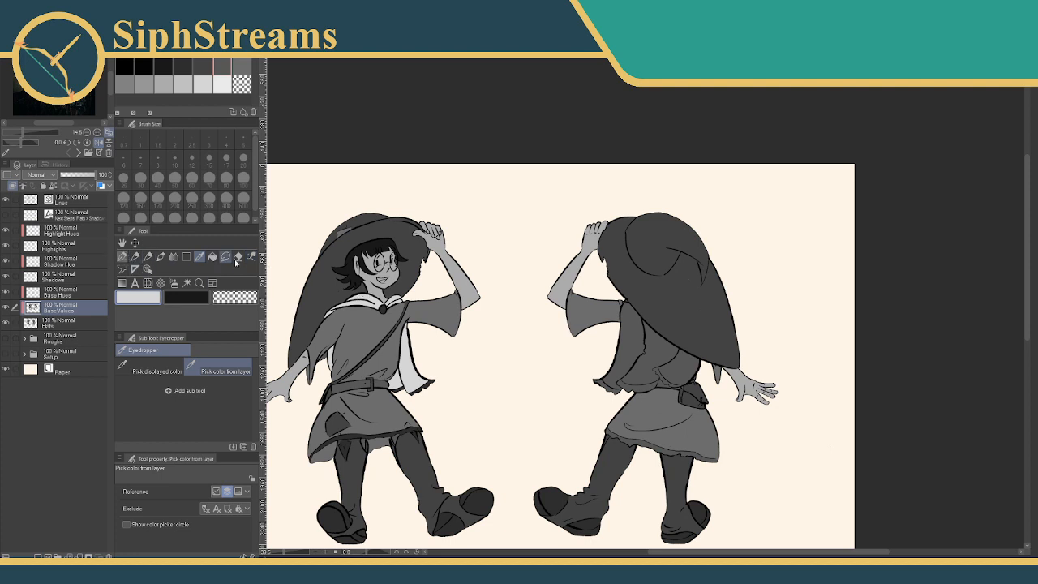
pyautogui.click(212, 256)
pyautogui.click(623, 340)
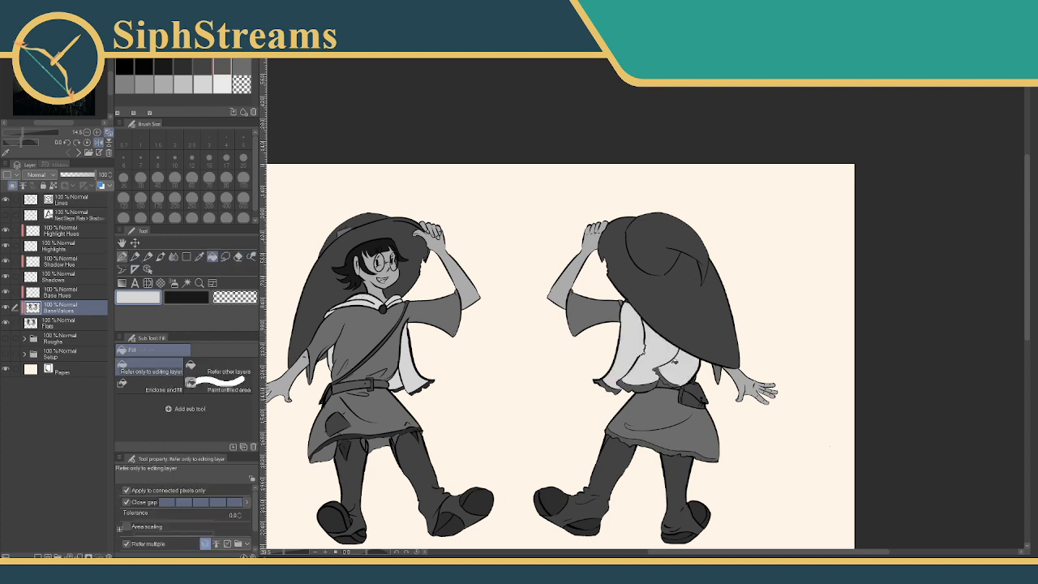
# Sample the dark grey of the front-view cape's ragged trim and fill the back-view cape's trim with it
pyautogui.click(199, 256)
pyautogui.click(430, 381)
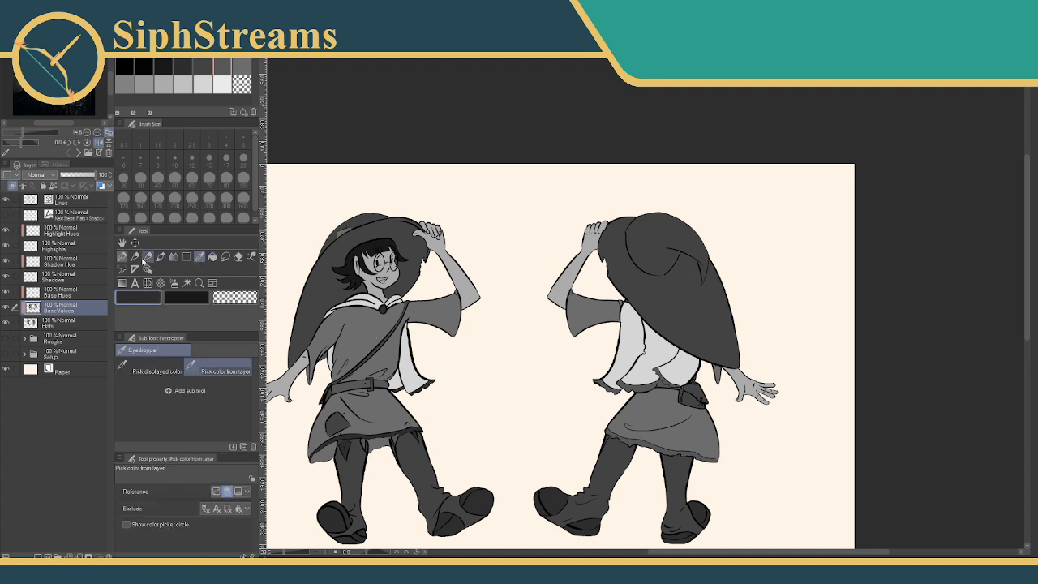
pyautogui.click(211, 256)
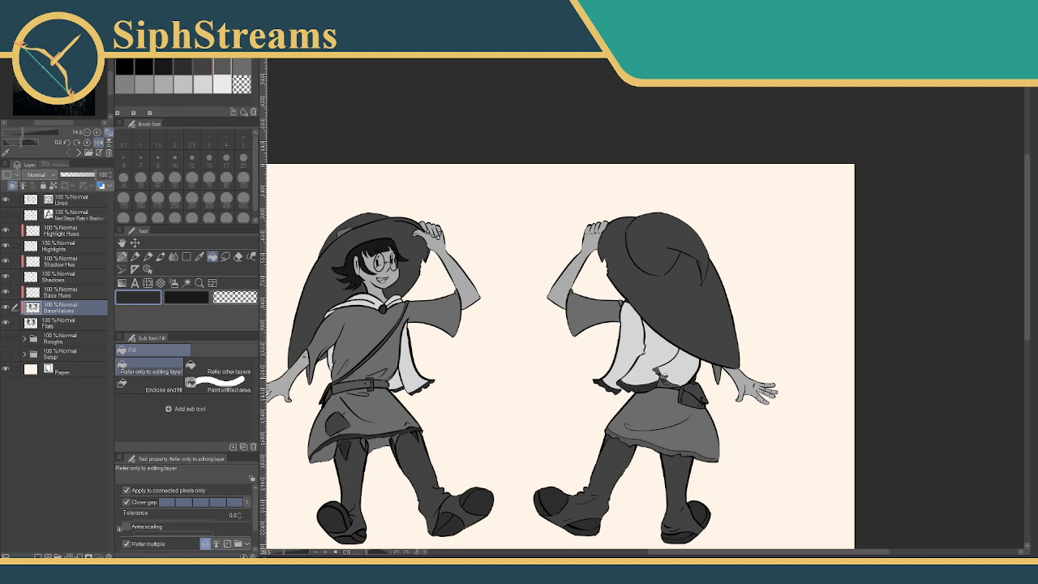
pyautogui.moveTo(658, 360)
pyautogui.mouseDown()
pyautogui.moveTo(677, 329)
pyautogui.moveTo(665, 347)
pyautogui.mouseUp()
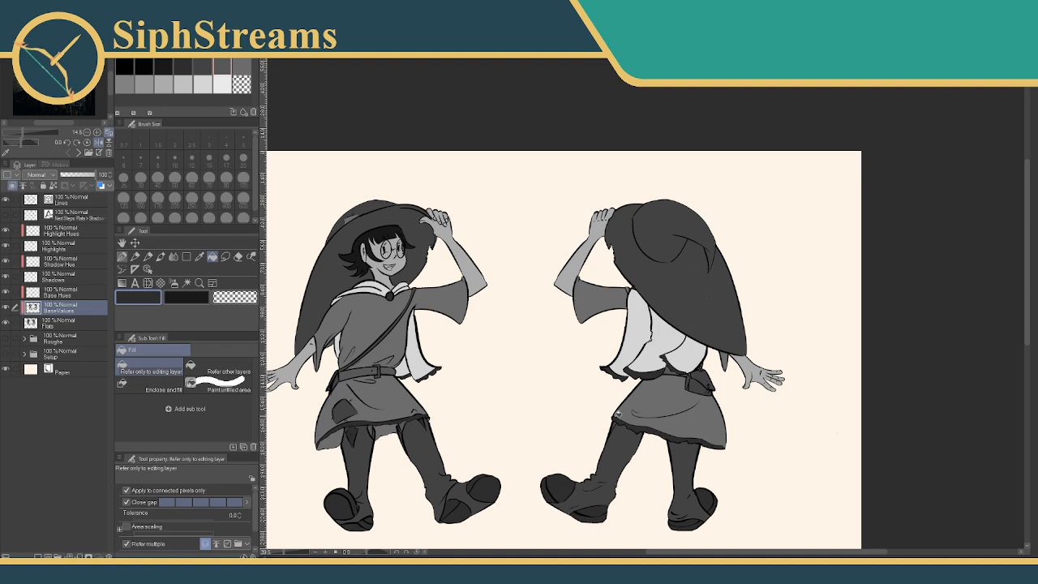
# Sample a mid grey for the front-view skirt's hem, try filling with it, and undo the fill that lands on the skirt
pyautogui.moveTo(340, 322)
pyautogui.mouseDown()
pyautogui.moveTo(338, 277)
pyautogui.moveTo(348, 308)
pyautogui.mouseUp()
pyautogui.click(200, 257)
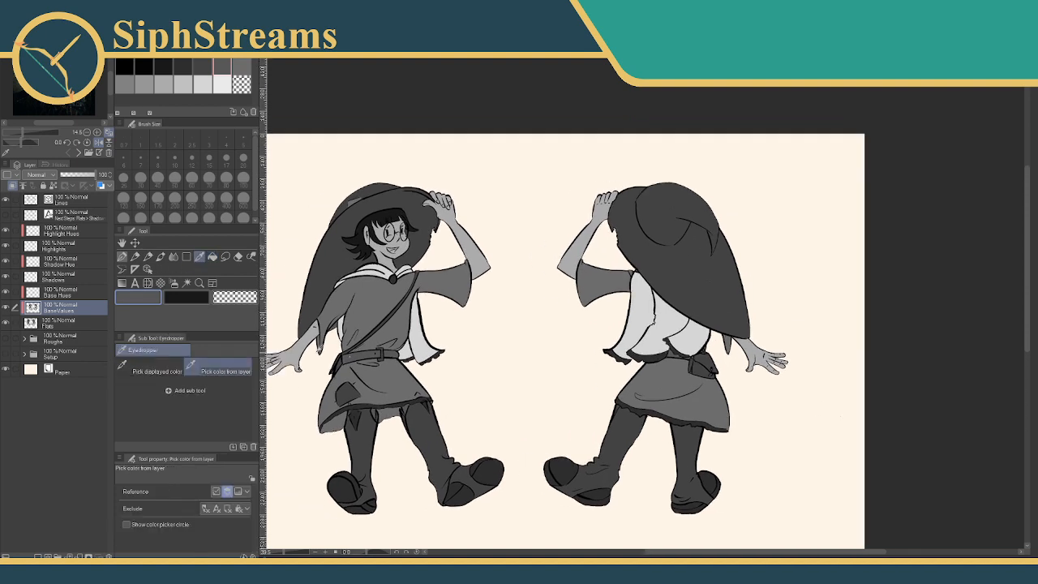
pyautogui.click(212, 257)
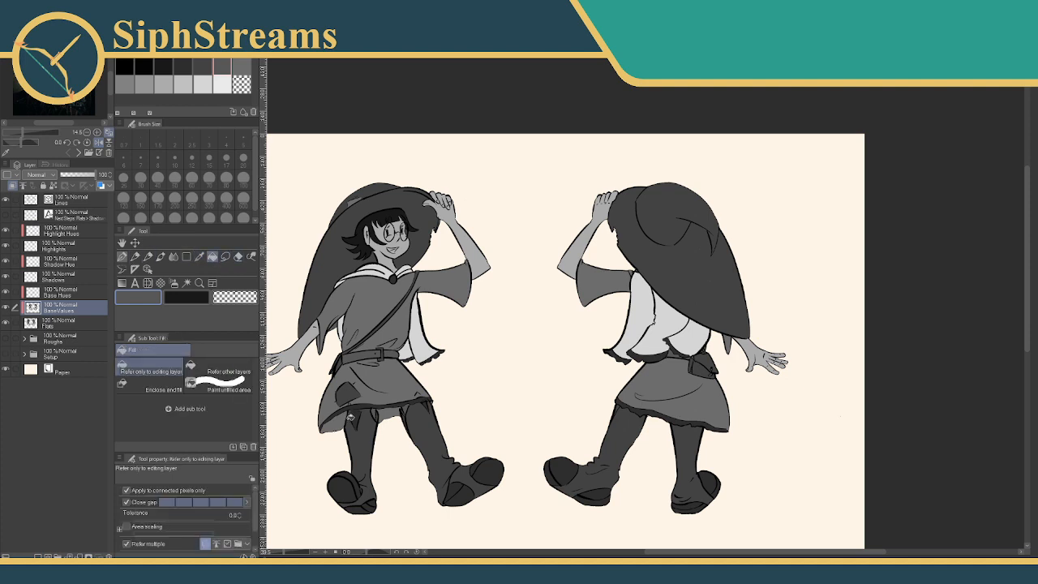
pyautogui.click(385, 403)
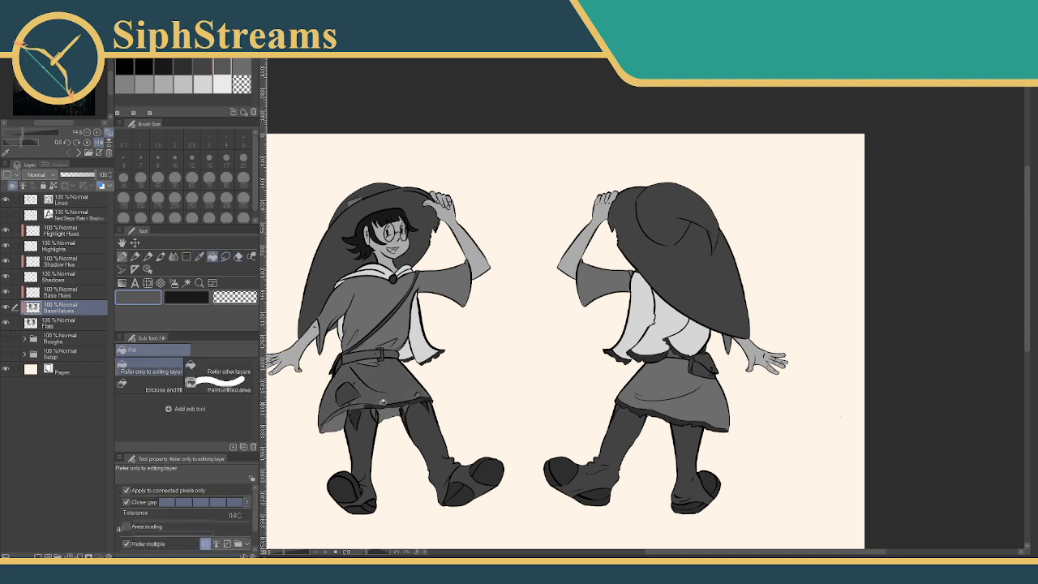
pyautogui.hotkey('ctrl', 'z')
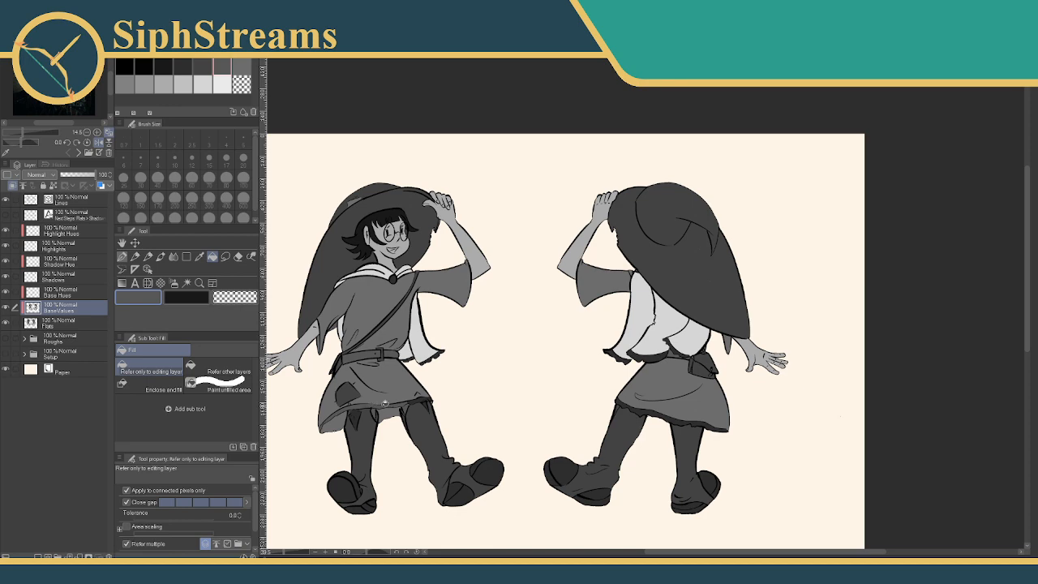
pyautogui.moveTo(453, 375)
pyautogui.mouseDown()
pyautogui.moveTo(435, 362)
pyautogui.moveTo(485, 339)
pyautogui.moveTo(463, 360)
pyautogui.mouseUp()
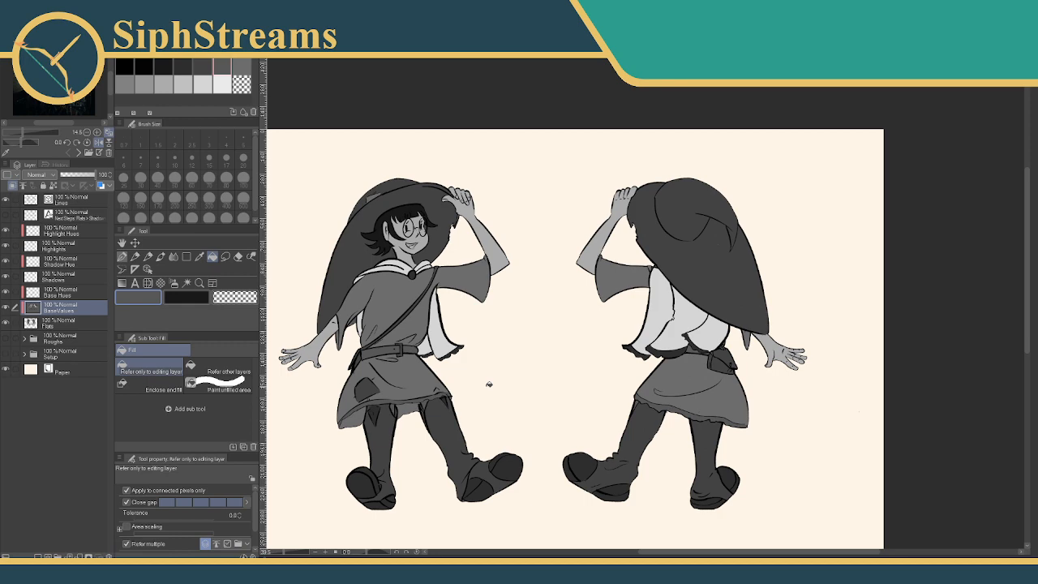
# Sample the back-view skirt's grey and fill the small gap between the cape's trim pieces above the waist
pyautogui.scroll(2, 685, 384)
pyautogui.scroll(-4, 685, 384)
pyautogui.scroll(4, 686, 384)
pyautogui.scroll(1, 685, 384)
pyautogui.moveTo(576, 340); pyautogui.dragTo(731, 372)
pyautogui.scroll(4, 891, 366)
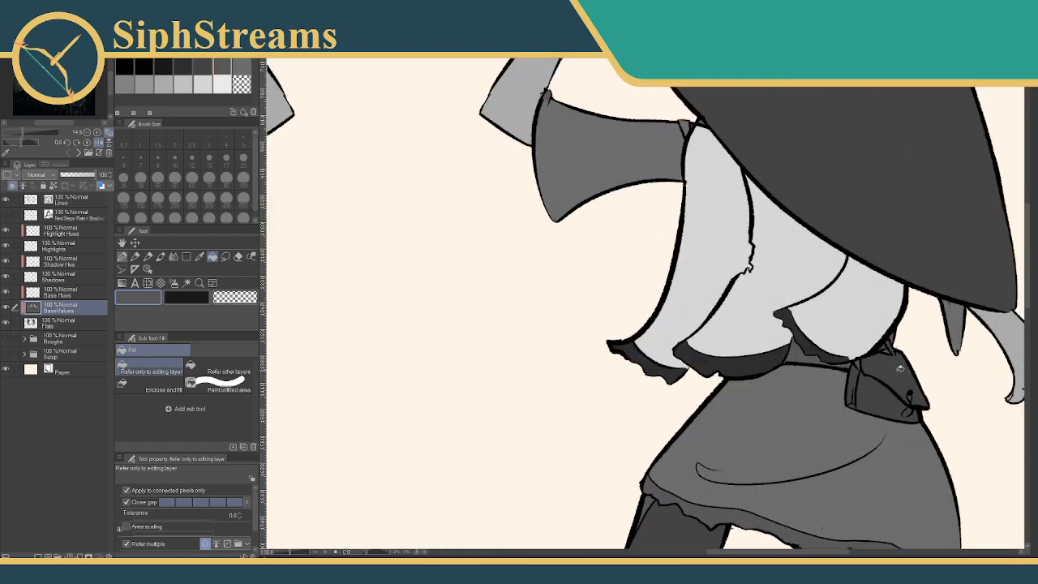
pyautogui.scroll(-3, 892, 370)
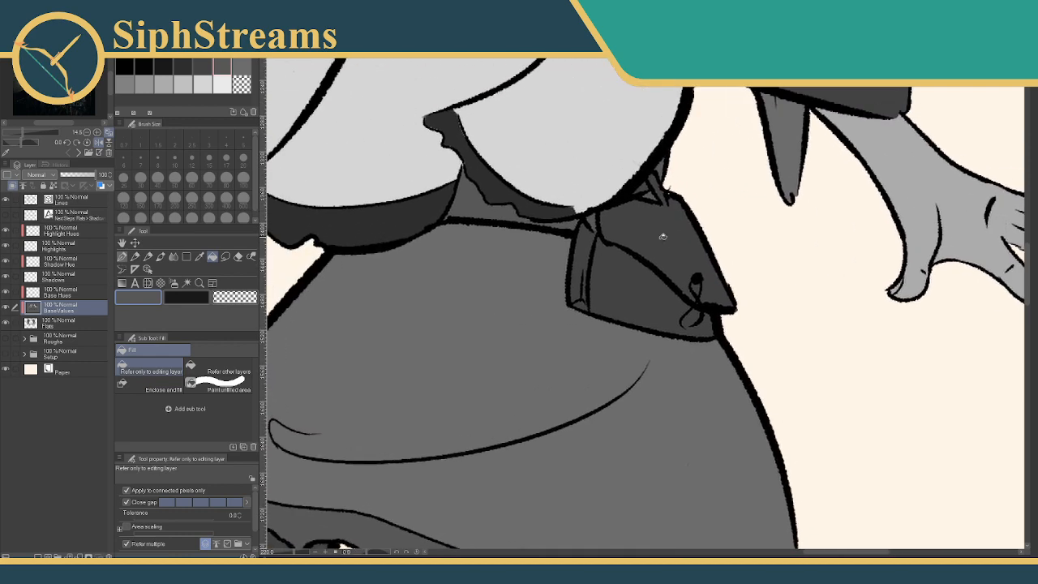
pyautogui.click(199, 256)
pyautogui.click(394, 265)
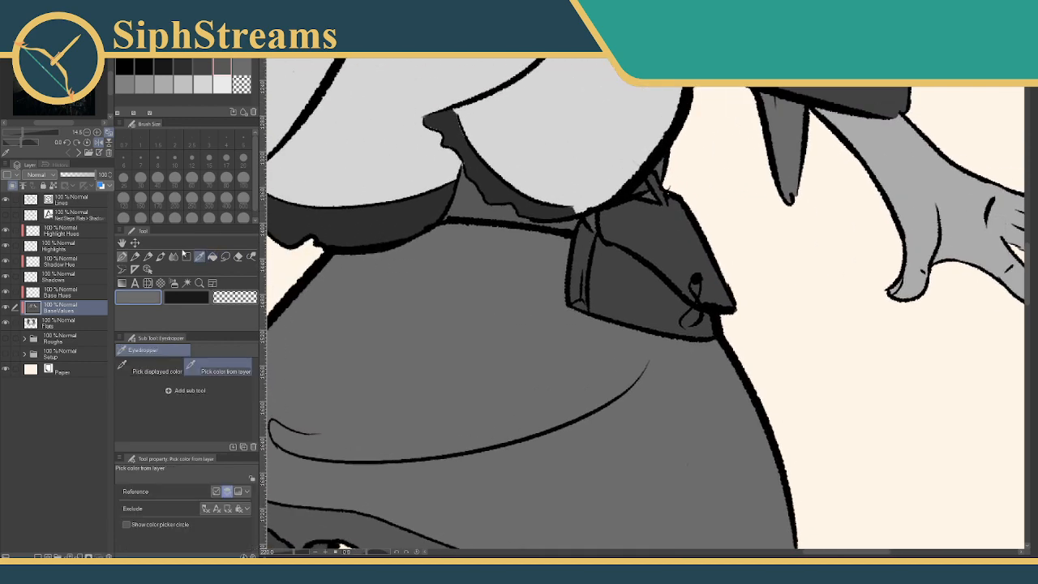
pyautogui.click(472, 203)
pyautogui.moveTo(419, 224); pyautogui.dragTo(382, 288)
pyautogui.click(403, 289)
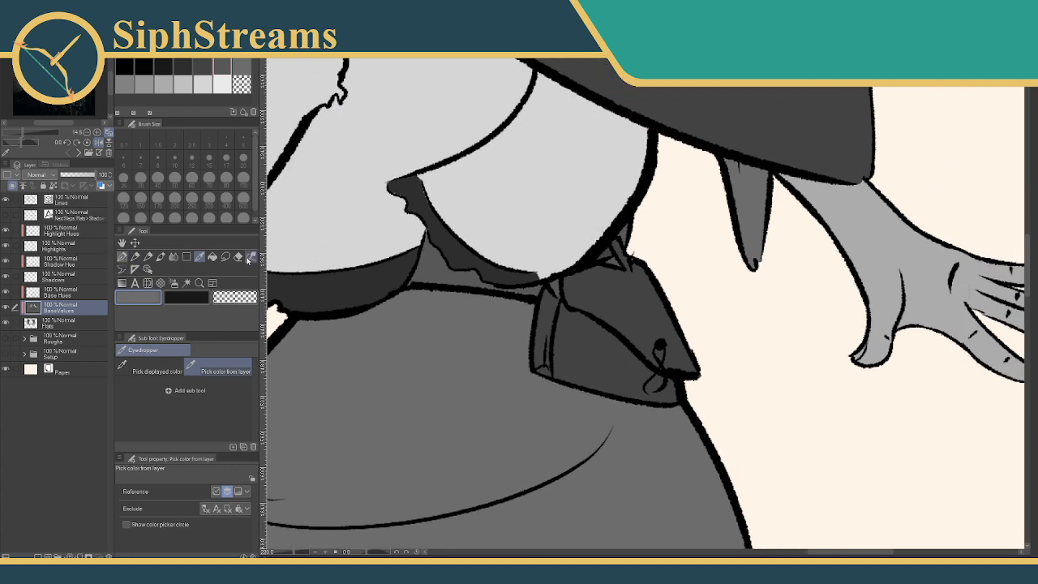
pyautogui.click(211, 257)
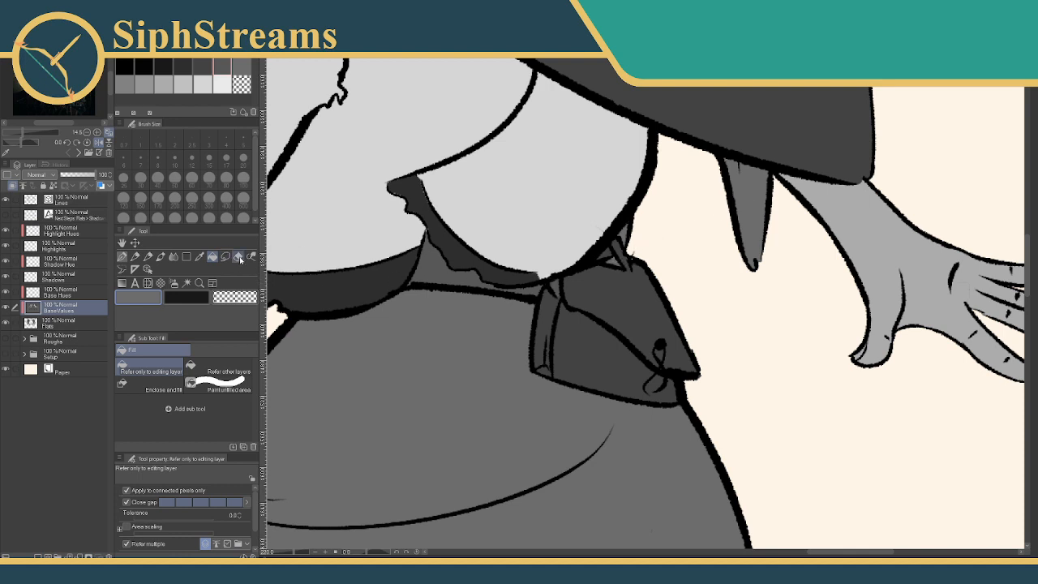
# Sample the back-view belt pouch's dark grey and fill the small tie above the pouch with it
pyautogui.click(200, 257)
pyautogui.click(597, 332)
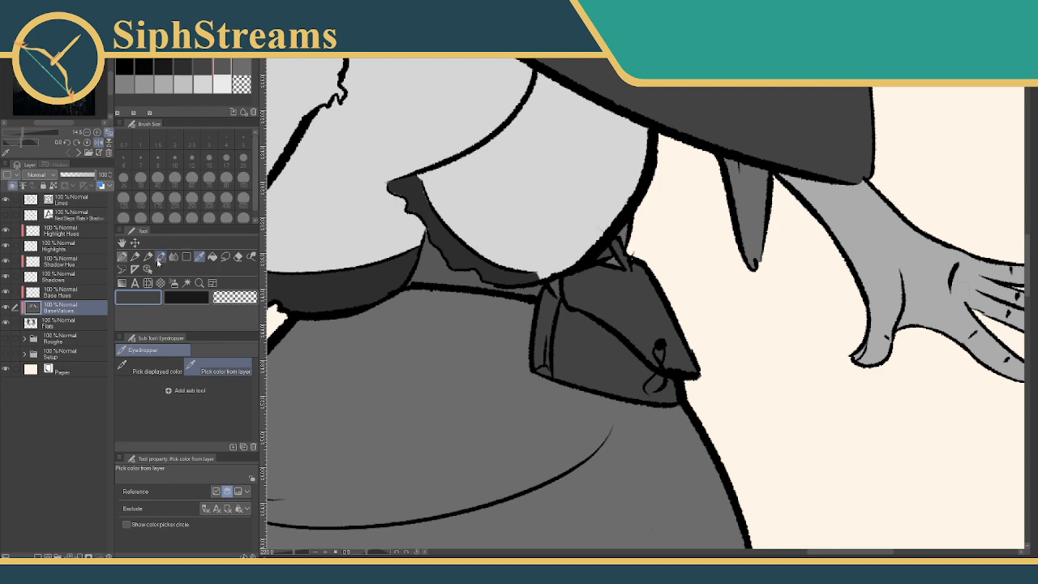
pyautogui.click(212, 256)
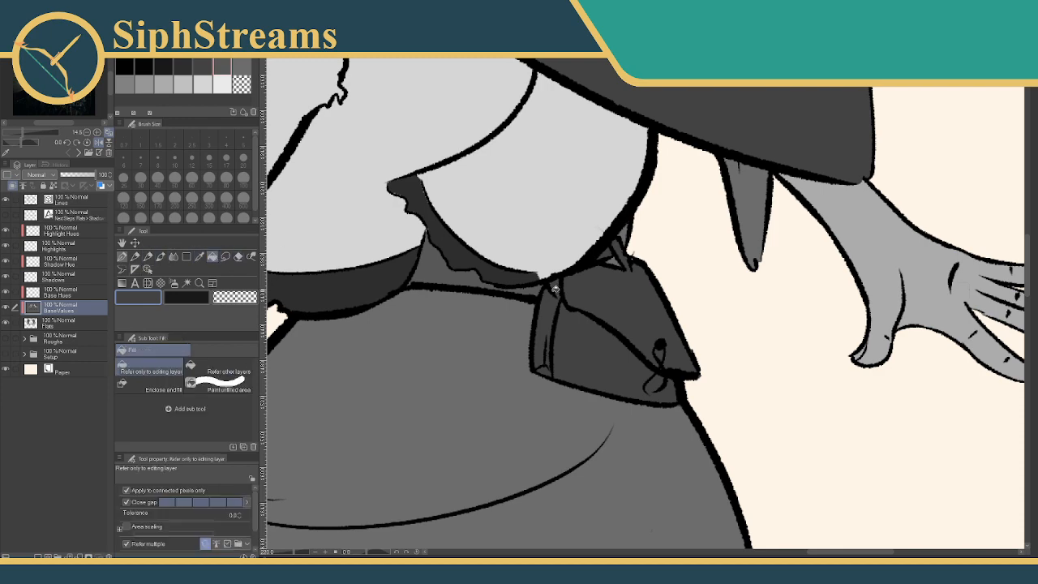
pyautogui.click(615, 262)
pyautogui.moveTo(597, 295); pyautogui.dragTo(611, 317)
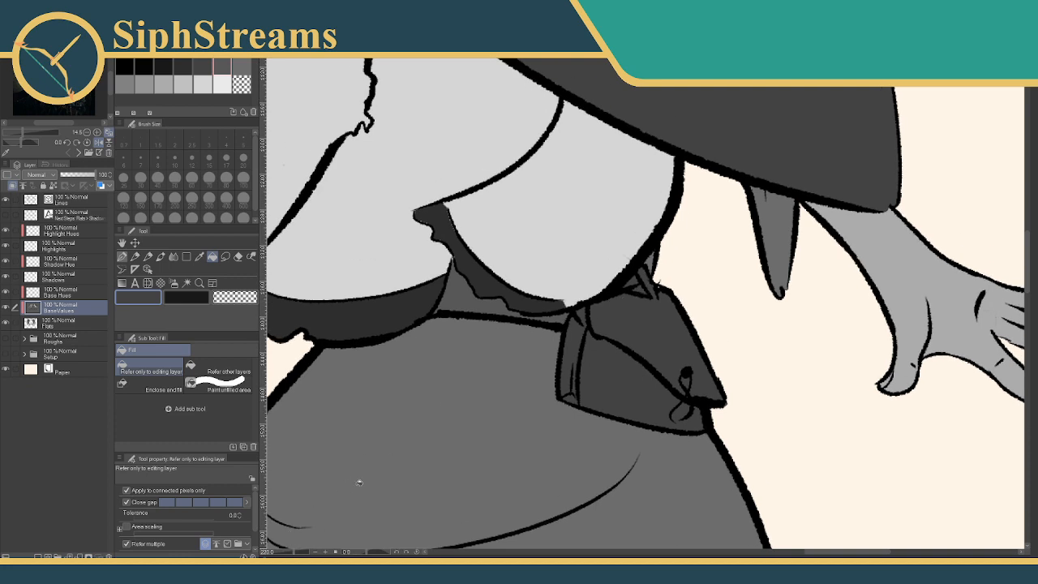
pyautogui.moveTo(293, 553); pyautogui.dragTo(294, 555)
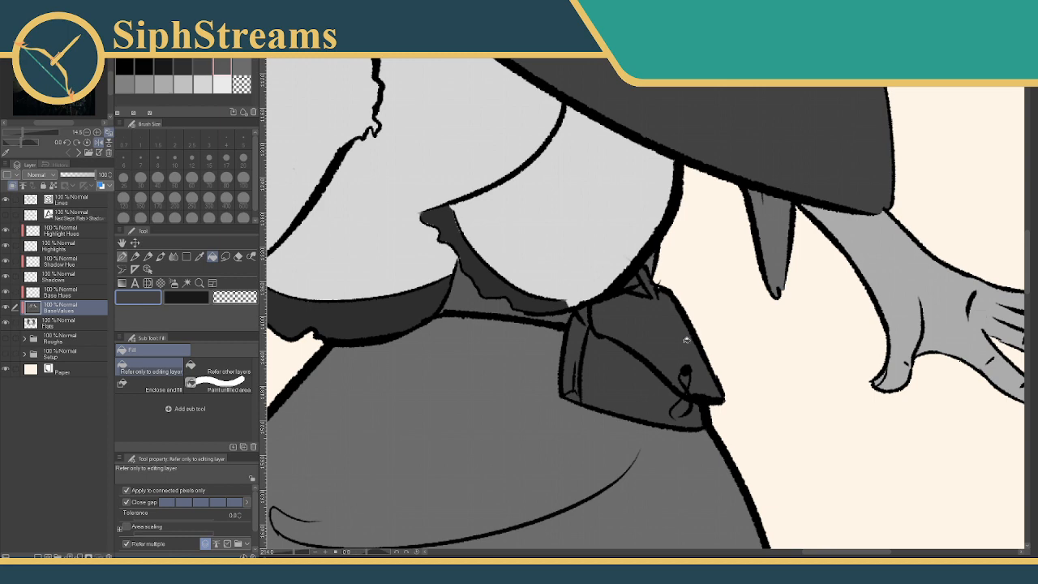
pyautogui.moveTo(601, 363); pyautogui.dragTo(573, 370)
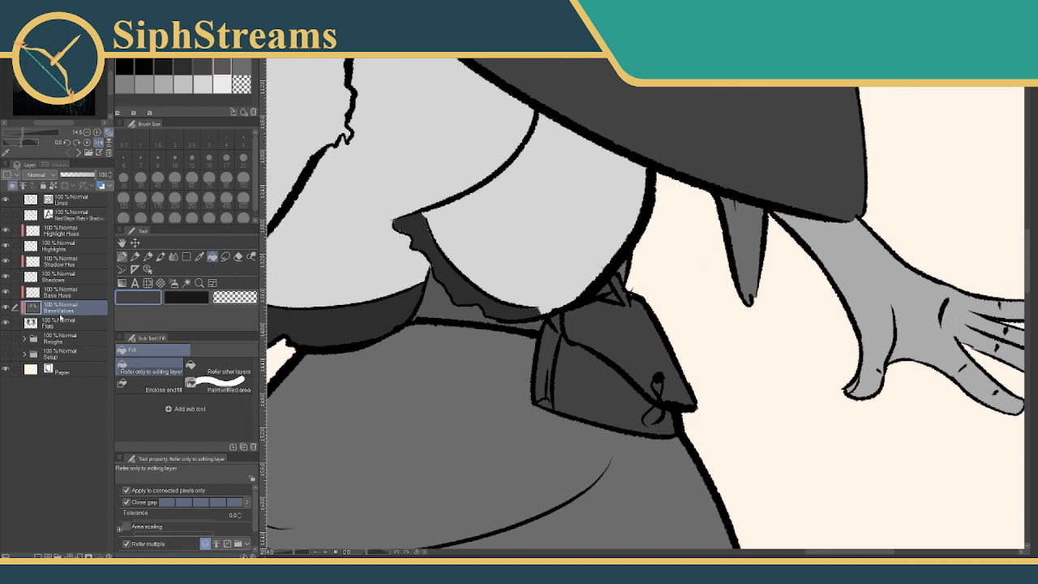
# On the Lines layer, re-ink the back-view pouch flap's outer edge in black with the size 12 Real G-Pen and erase the old line
pyautogui.click(66, 199)
pyautogui.click(124, 67)
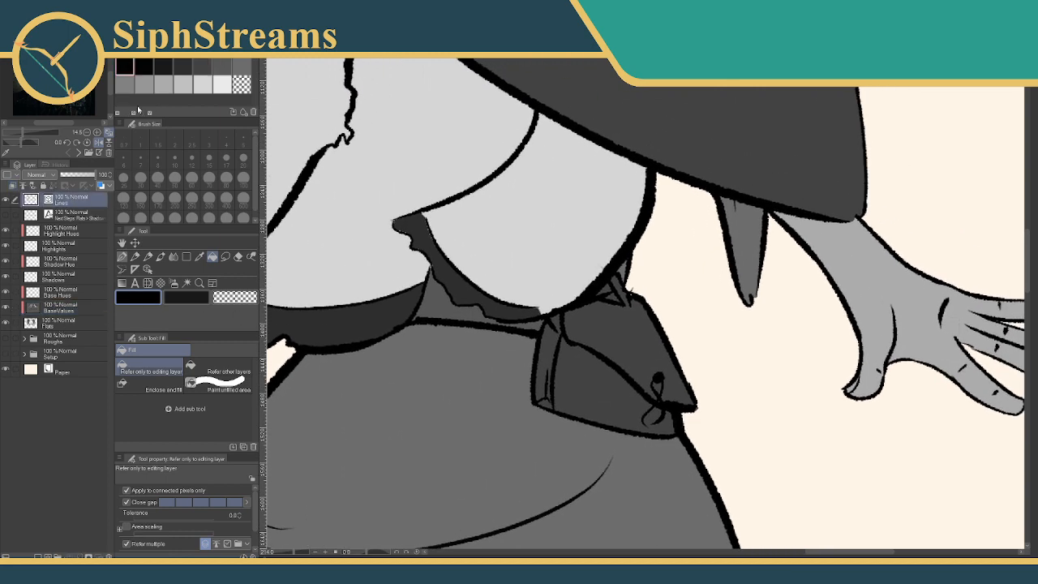
pyautogui.click(124, 257)
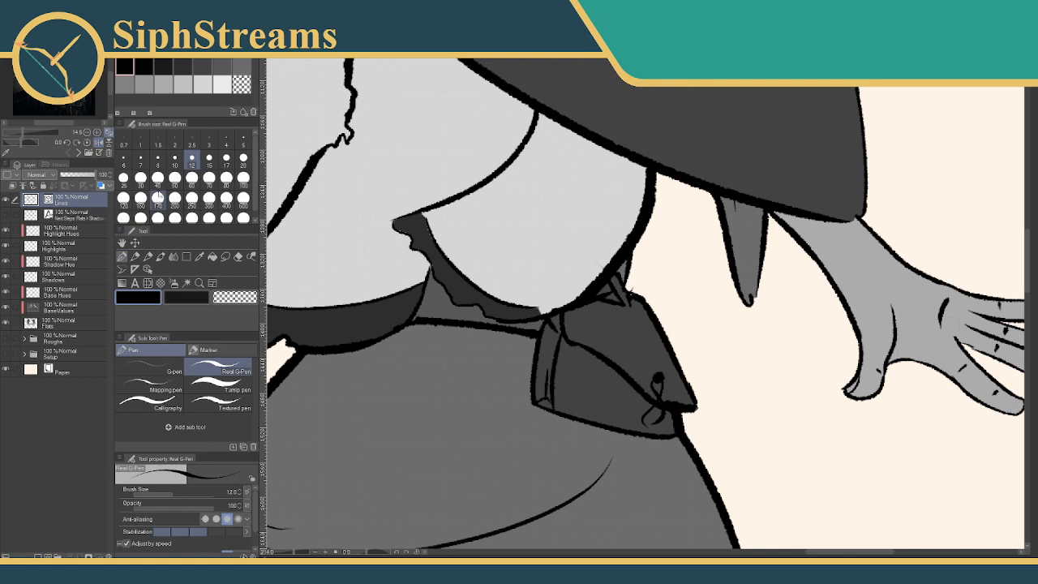
pyautogui.moveTo(630, 303); pyautogui.dragTo(695, 412)
pyautogui.press('e')
pyautogui.click(651, 305)
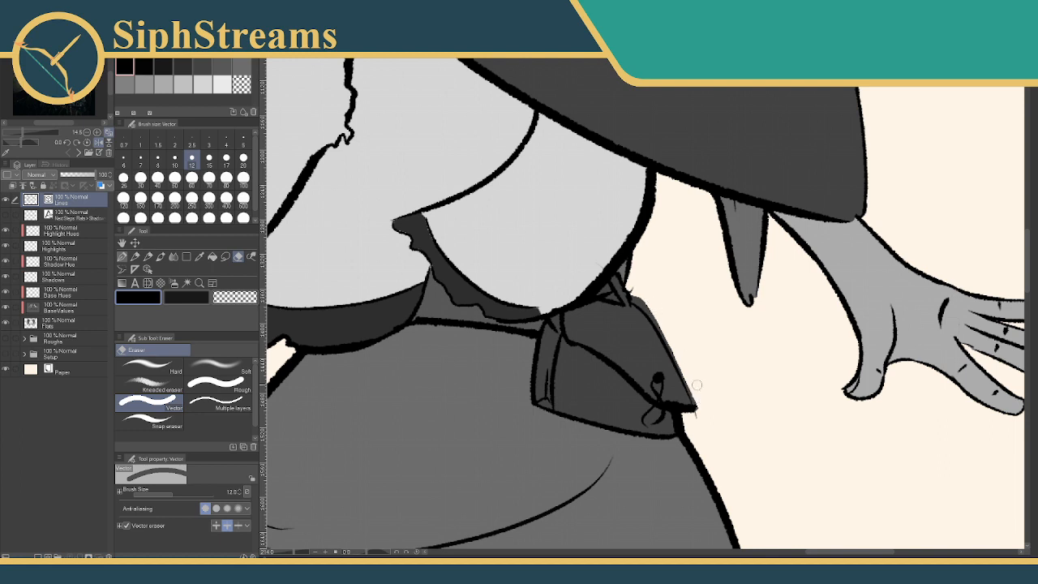
pyautogui.press('p')
pyautogui.press('e')
pyautogui.press('p')
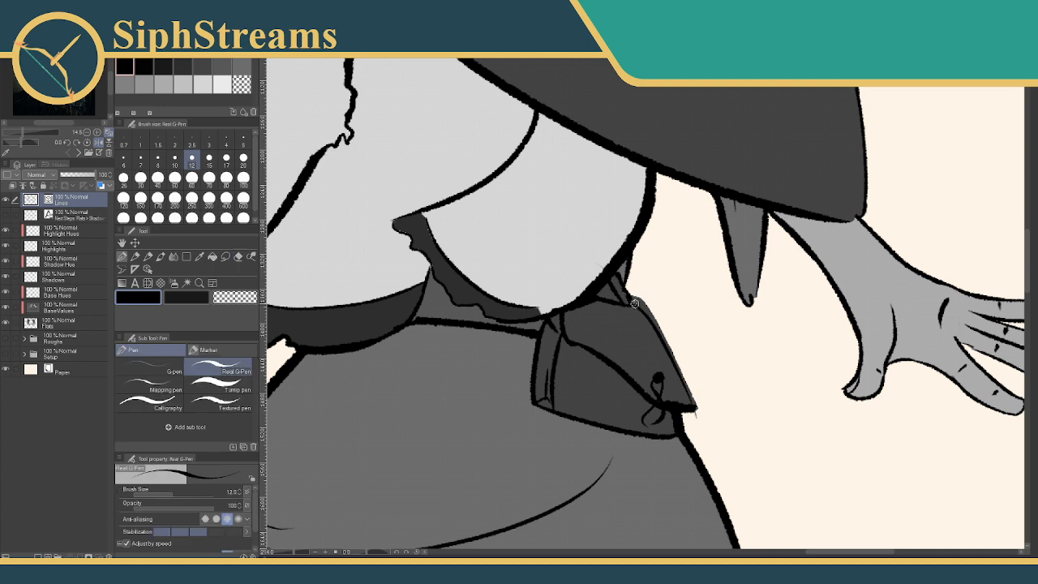
pyautogui.moveTo(682, 296); pyautogui.dragTo(688, 309)
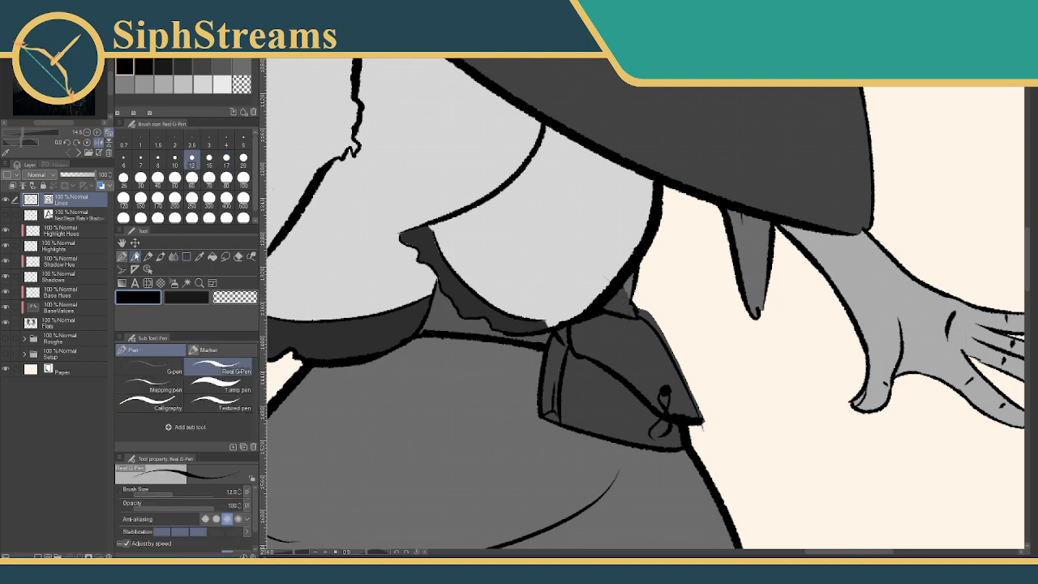
# Redraw the small tie above the back-view pouch and trim its stray lines with the Vector eraser at size 1
pyautogui.moveTo(633, 277); pyautogui.dragTo(637, 313)
pyautogui.press('e')
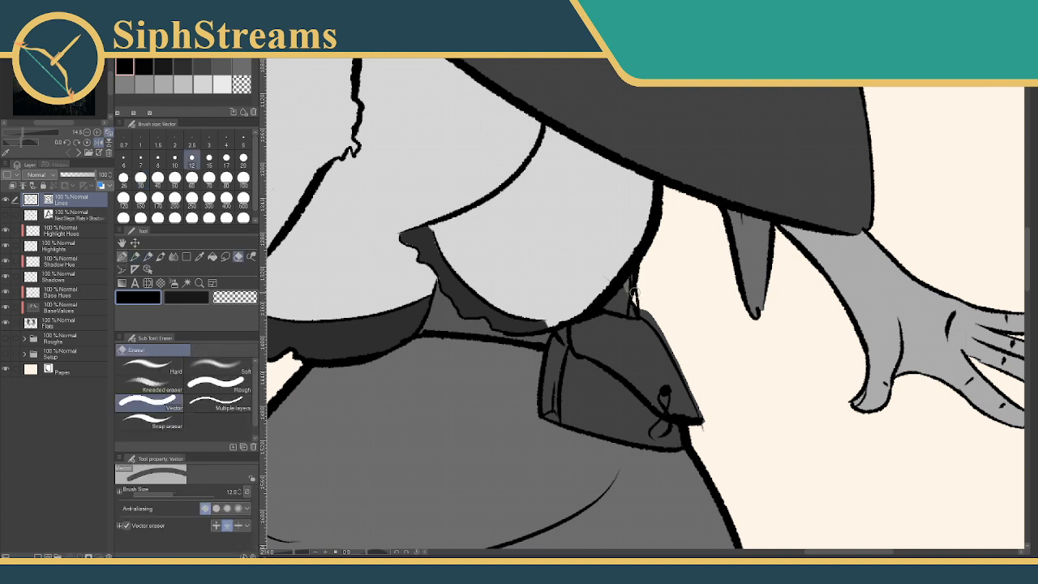
pyautogui.click(140, 145)
pyautogui.click(634, 289)
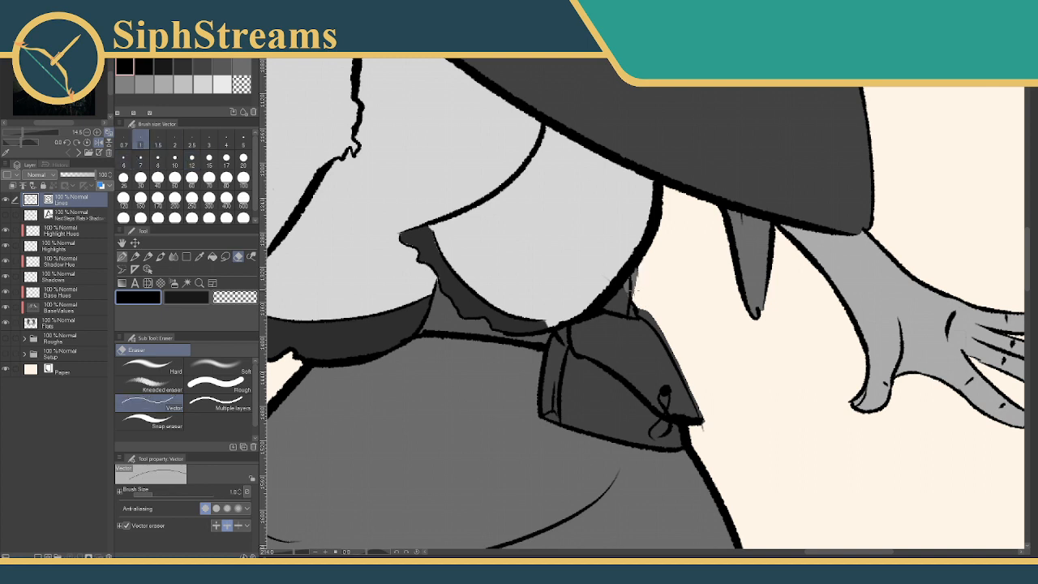
pyautogui.press('p')
pyautogui.press('e')
pyautogui.press('p')
pyautogui.press('e')
pyautogui.press('p')
pyautogui.press('e')
pyautogui.press('p')
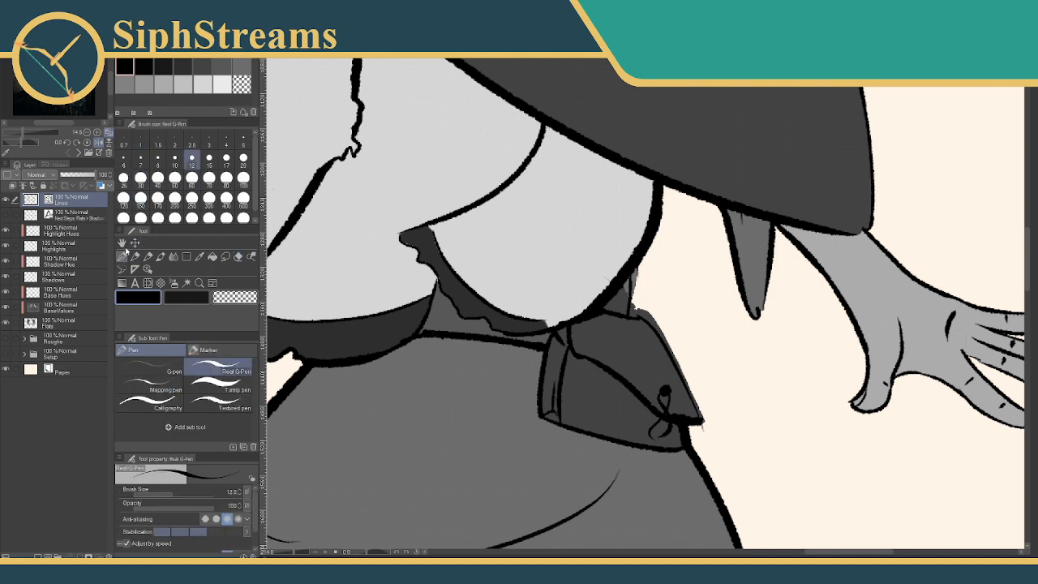
# Ink the outer edge of the tie down to the pouch in black, undoing each stroke until one fits
pyautogui.moveTo(639, 265); pyautogui.dragTo(636, 305)
pyautogui.hotkey('ctrl', 'z')
pyautogui.moveTo(639, 266); pyautogui.dragTo(637, 315)
pyautogui.hotkey('ctrl', 'z')
pyautogui.moveTo(641, 266); pyautogui.dragTo(636, 316)
pyautogui.hotkey('ctrl', 'z')
pyautogui.moveTo(639, 263); pyautogui.dragTo(638, 316)
# On the Flats layer, erase the colour outside the pouch flap's new edge and paint grey out to the tie's new outline
pyautogui.click(61, 325)
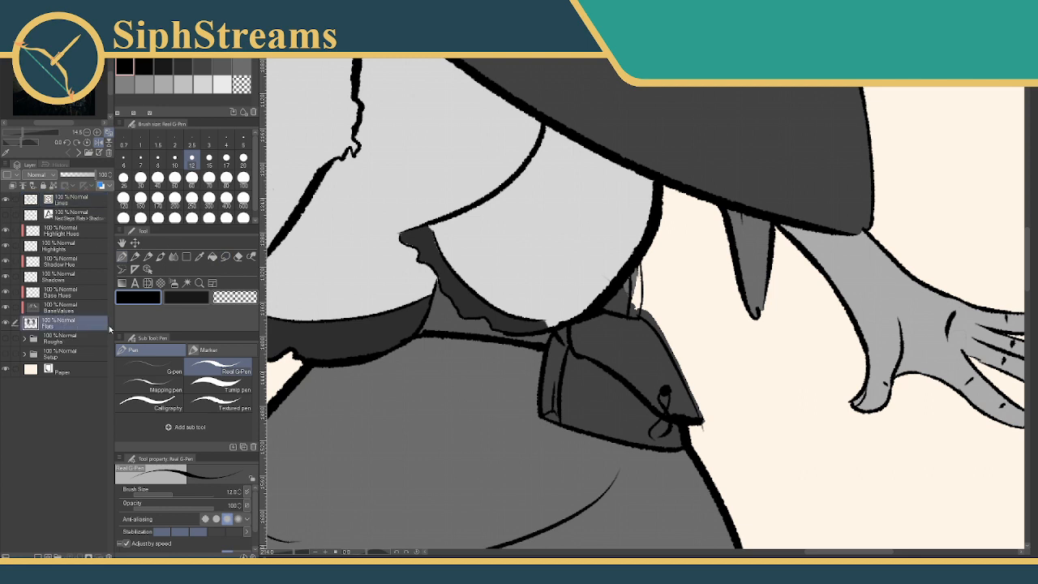
pyautogui.press('c')
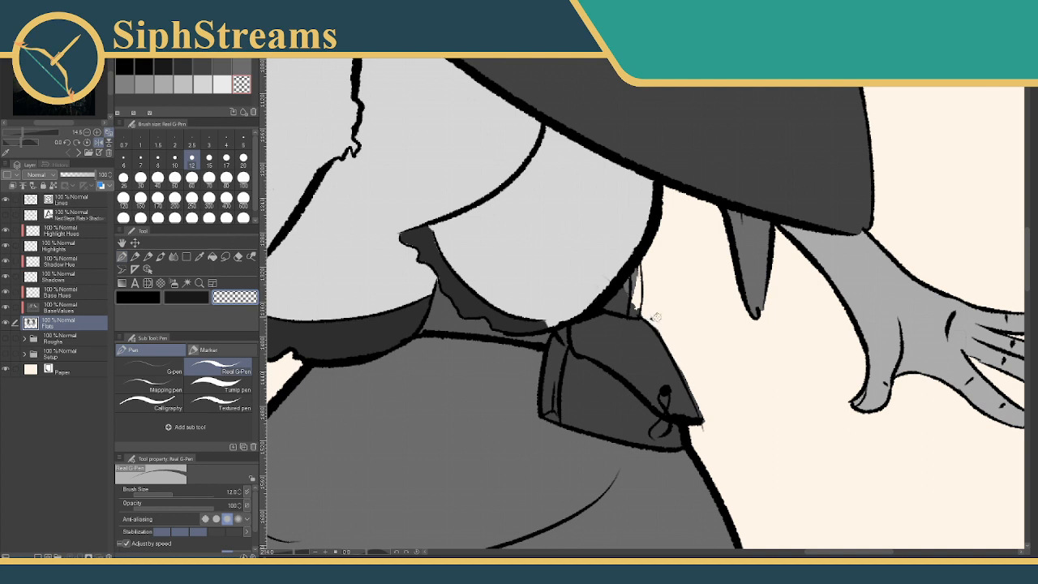
pyautogui.moveTo(660, 320); pyautogui.dragTo(617, 253)
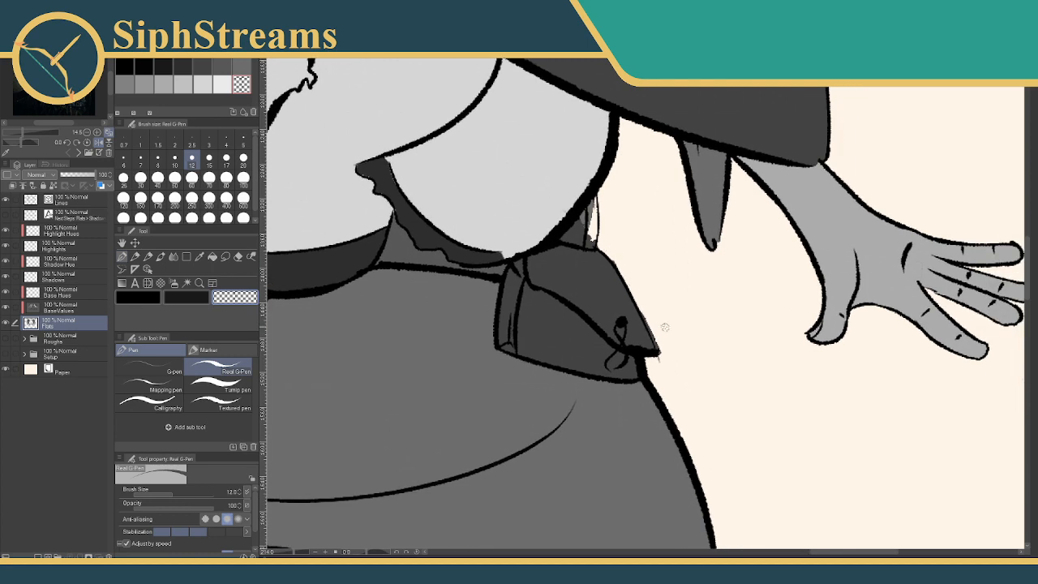
pyautogui.moveTo(638, 350); pyautogui.dragTo(658, 353)
pyautogui.click(183, 84)
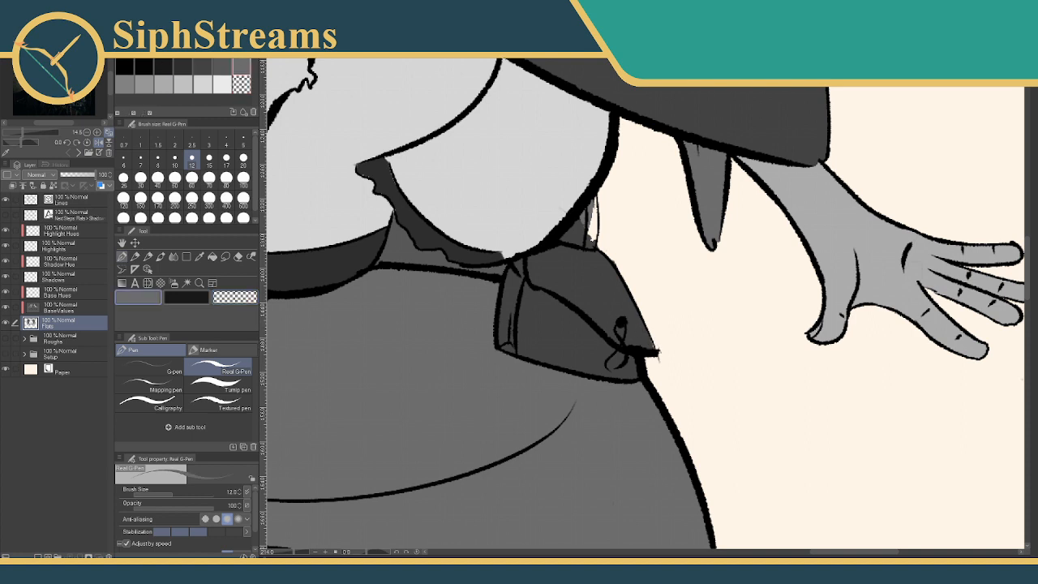
pyautogui.moveTo(620, 299); pyautogui.dragTo(640, 368)
pyautogui.moveTo(612, 275); pyautogui.dragTo(609, 309)
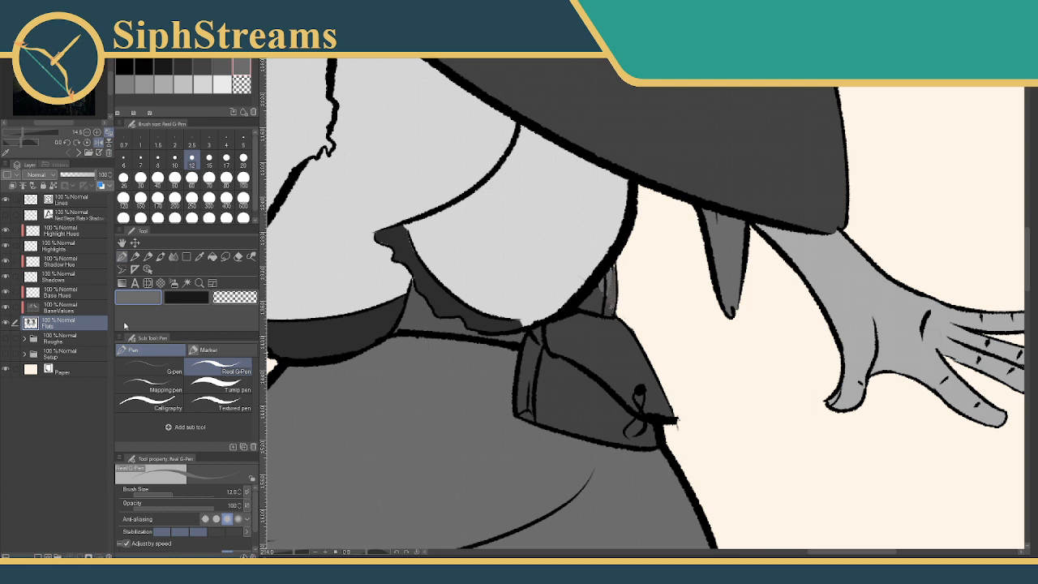
# Fill the tie's strip on the Flats layer with the sampled flat grey, hiding and showing Base Values to check coverage
pyautogui.click(6, 310)
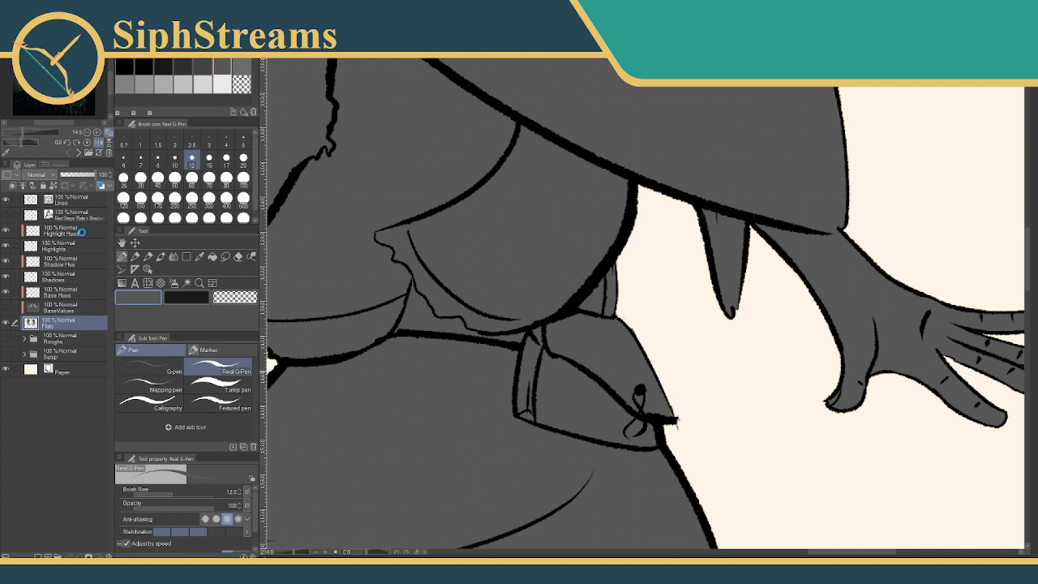
pyautogui.click(5, 308)
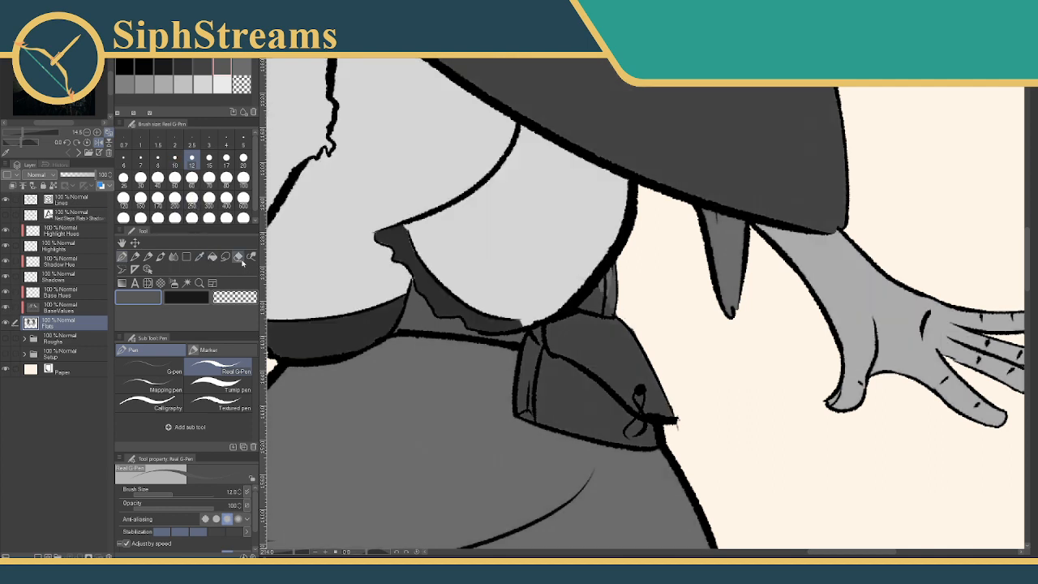
pyautogui.click(199, 257)
pyautogui.click(589, 331)
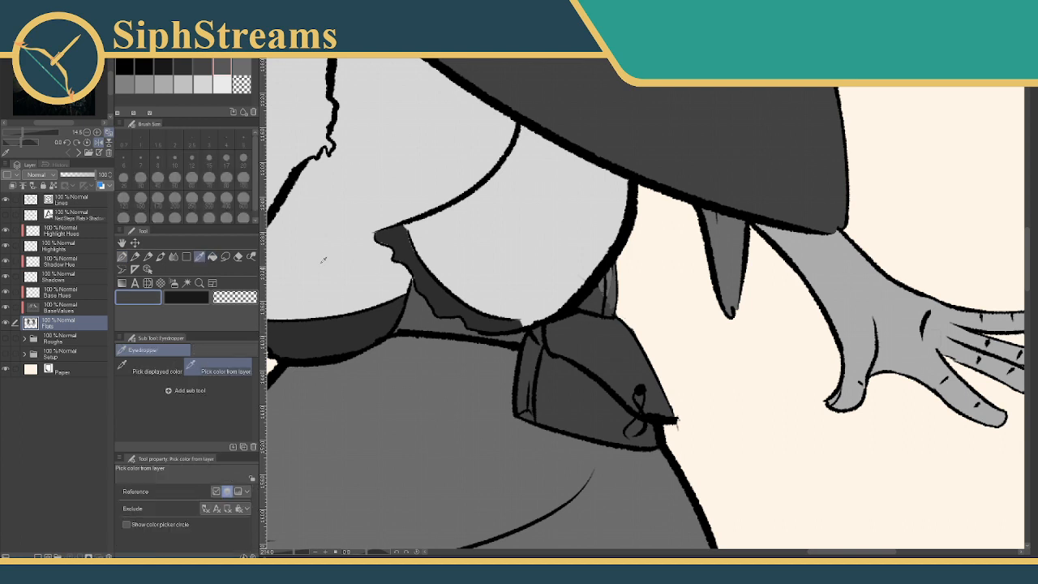
pyautogui.click(213, 257)
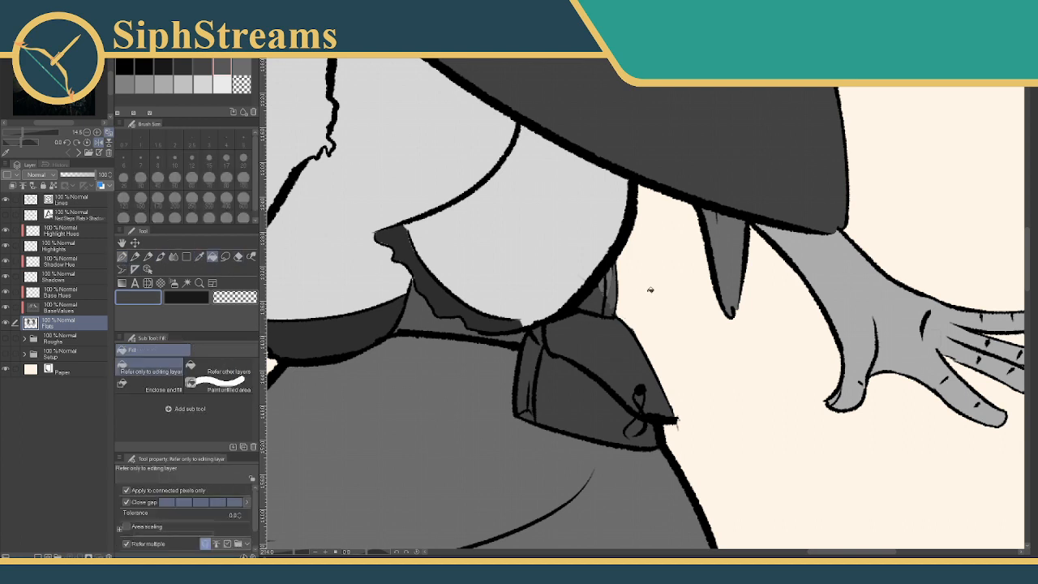
pyautogui.click(610, 286)
pyautogui.click(7, 309)
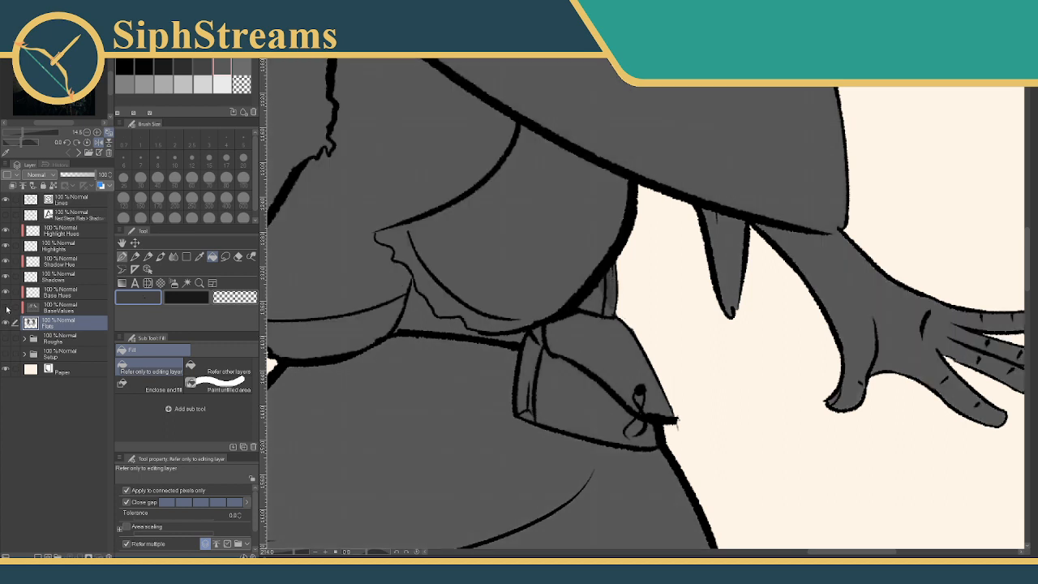
pyautogui.click(7, 308)
pyautogui.click(6, 309)
# On the Base Values layer, fill the tie's new strip with the pouch's dark grey and the gap beside it with the skirt's grey
pyautogui.click(49, 310)
pyautogui.click(613, 285)
pyautogui.click(607, 281)
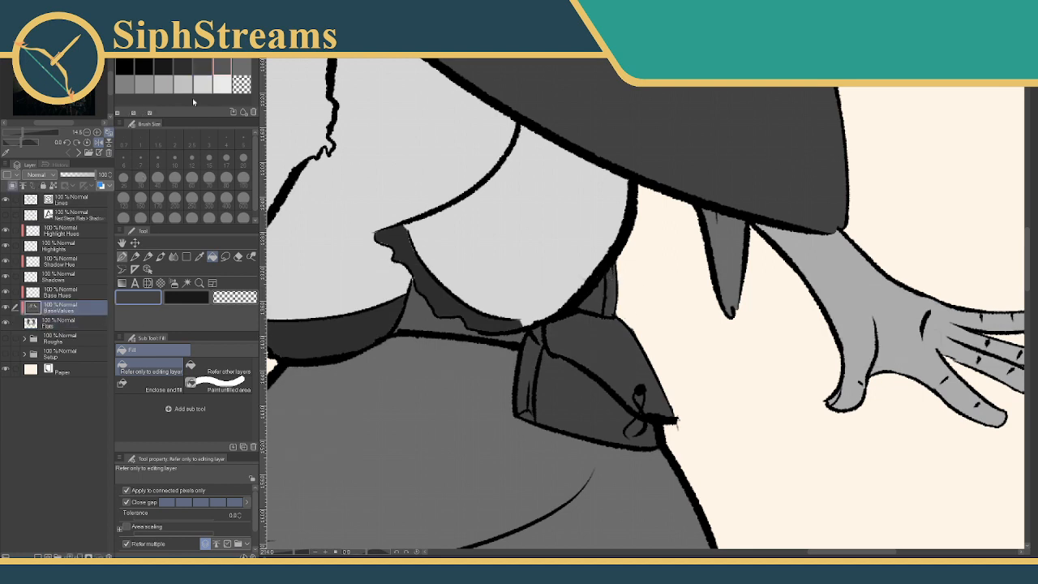
pyautogui.click(200, 257)
pyautogui.click(378, 406)
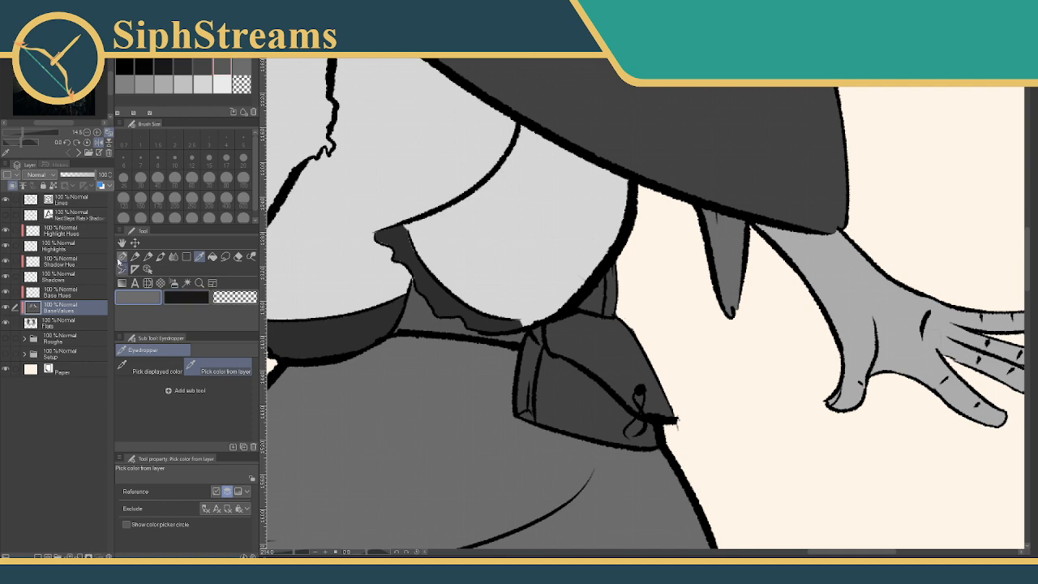
pyautogui.click(211, 257)
pyautogui.click(589, 305)
# Review the front and back figures, close up and in full, for missed areas in the base values
pyautogui.moveTo(496, 323); pyautogui.dragTo(500, 241)
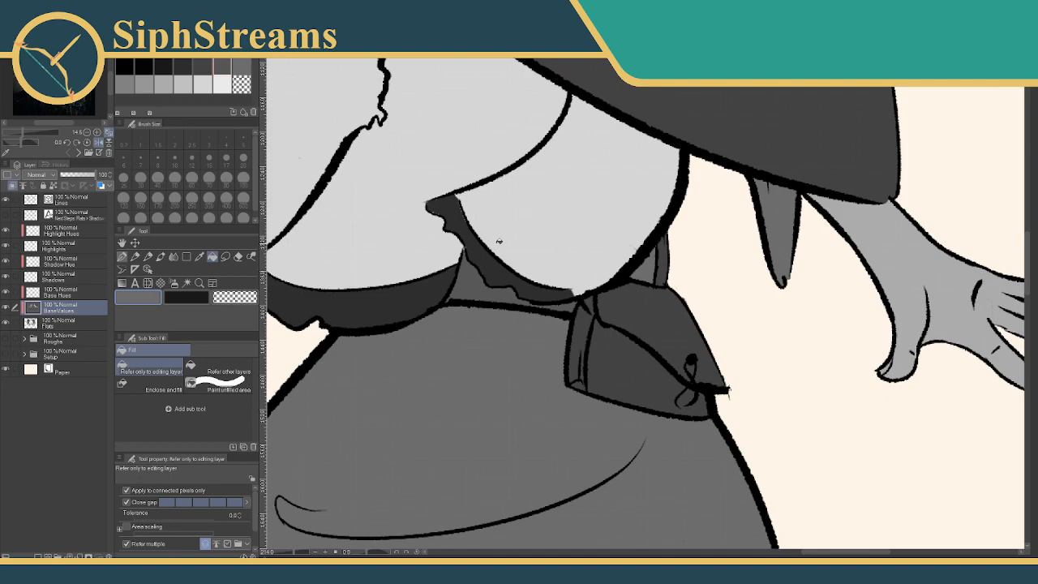
pyautogui.click(297, 553)
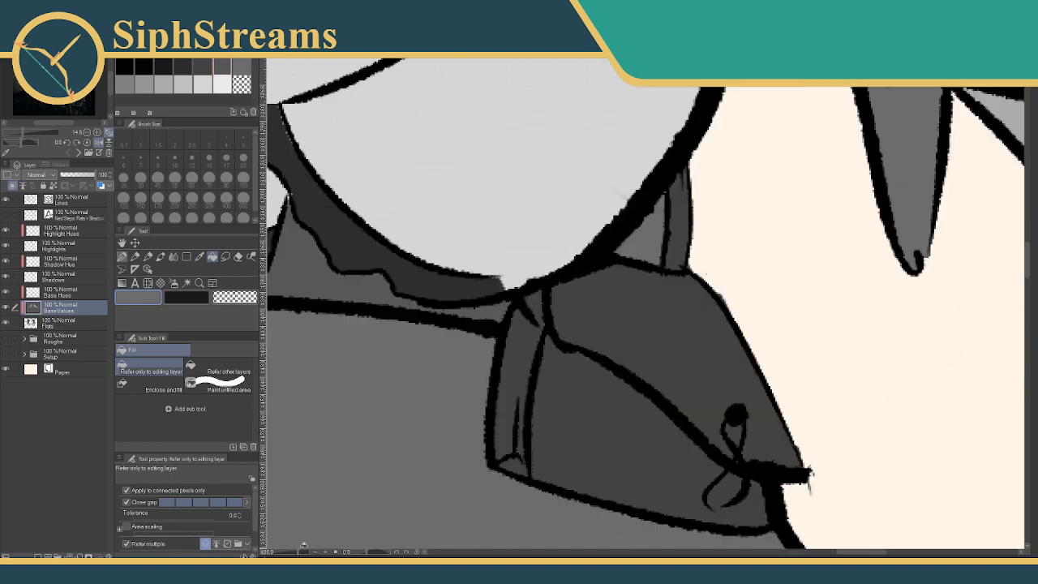
pyautogui.moveTo(298, 554); pyautogui.dragTo(286, 554)
pyautogui.moveTo(292, 461); pyautogui.dragTo(283, 554)
pyautogui.moveTo(320, 497); pyautogui.dragTo(356, 488)
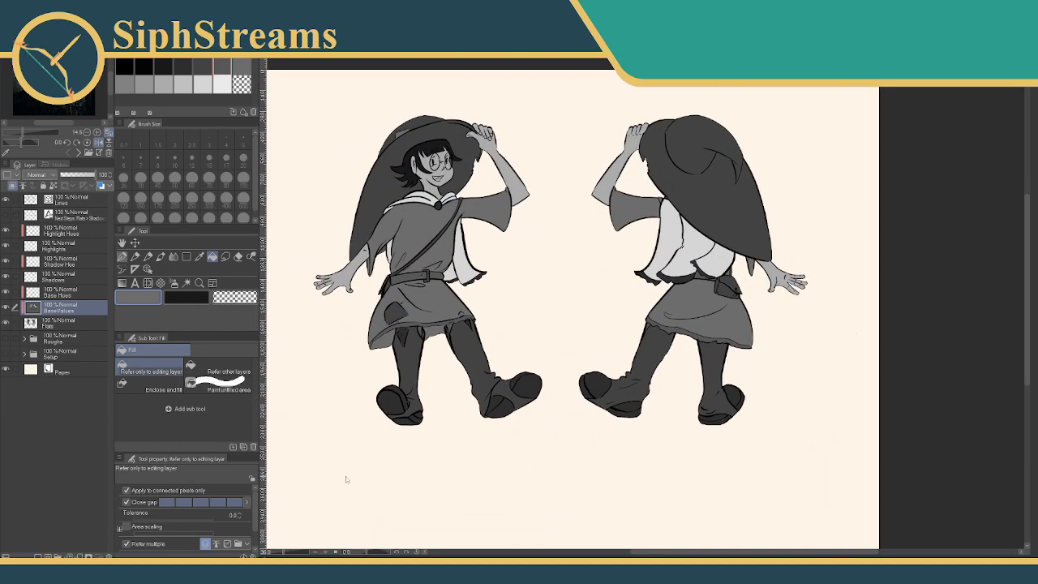
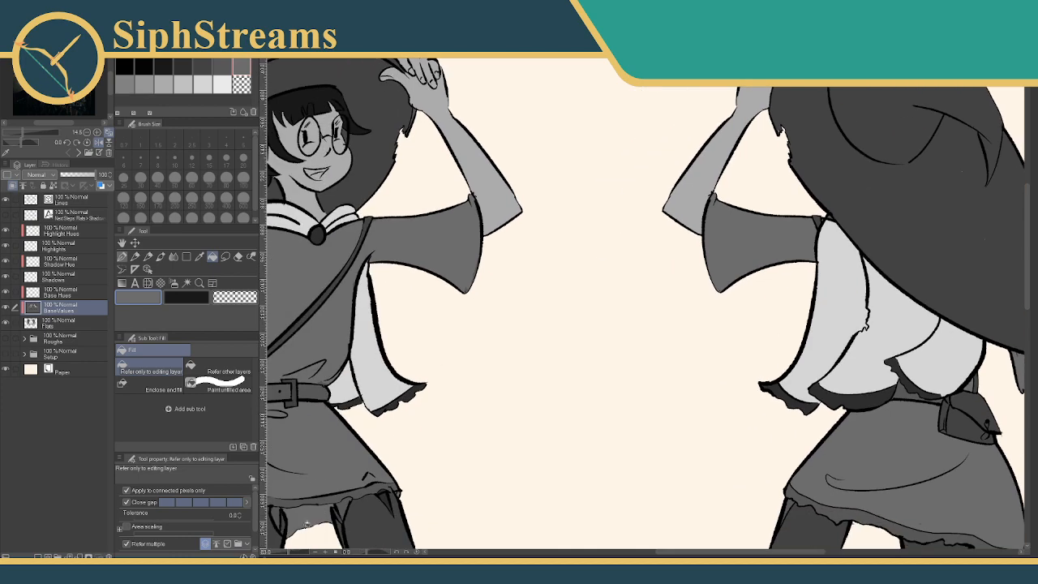
pyautogui.moveTo(287, 554); pyautogui.dragTo(284, 554)
pyautogui.moveTo(332, 473); pyautogui.dragTo(373, 447)
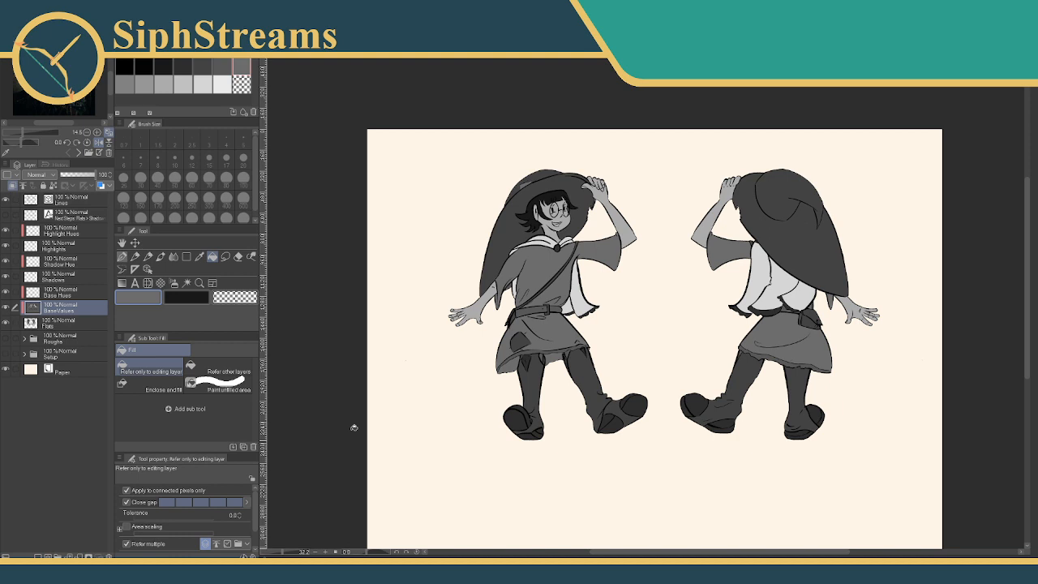
pyautogui.moveTo(327, 407); pyautogui.dragTo(367, 401)
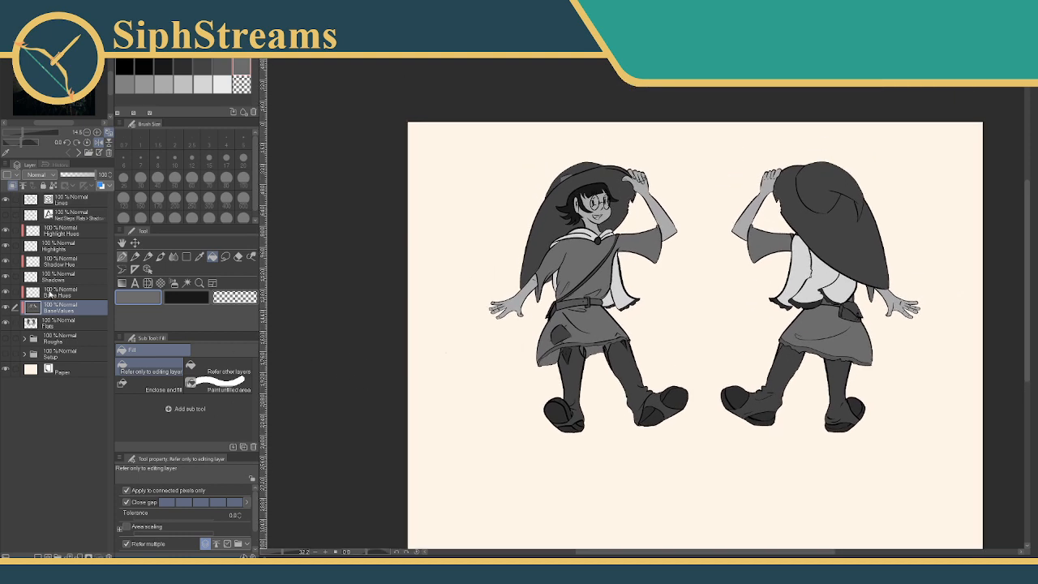
# Set the blending mode of the Base Hues layer to Hue
pyautogui.click(50, 295)
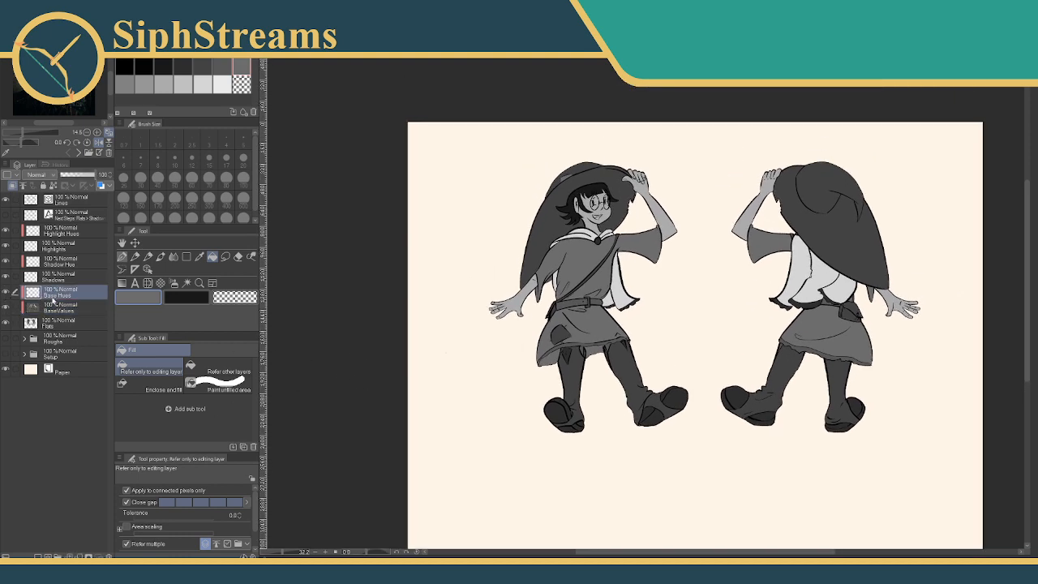
pyautogui.moveTo(370, 321); pyautogui.dragTo(324, 351)
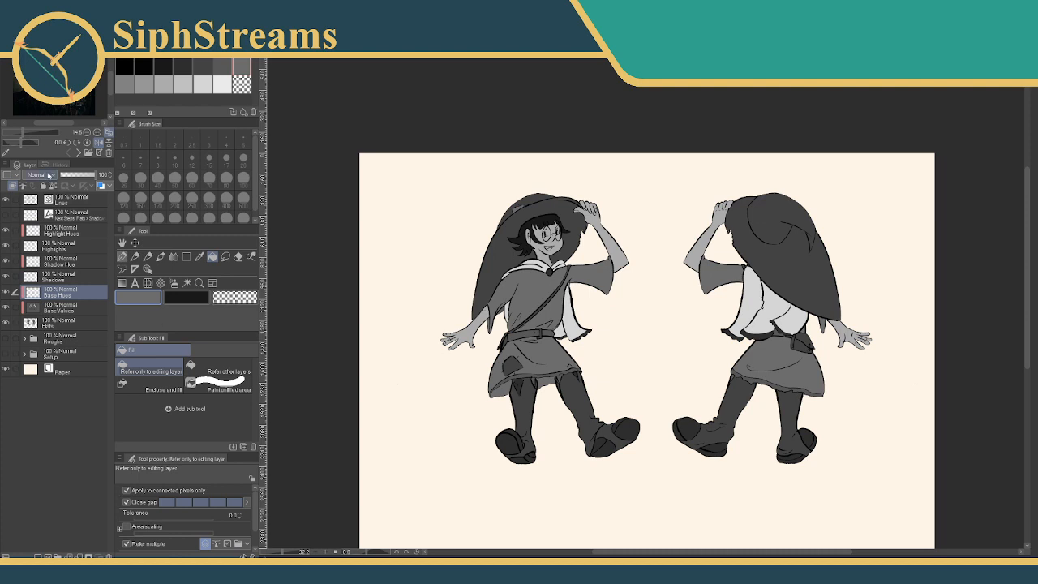
pyautogui.click(49, 174)
pyautogui.click(41, 420)
pyautogui.moveTo(391, 348); pyautogui.dragTo(368, 361)
# Switch from the greyscale colour set to the colour wheel, choose a muted red, and try it on the front-view tunic with the size 300 Real G-Pen
pyautogui.click(196, 54)
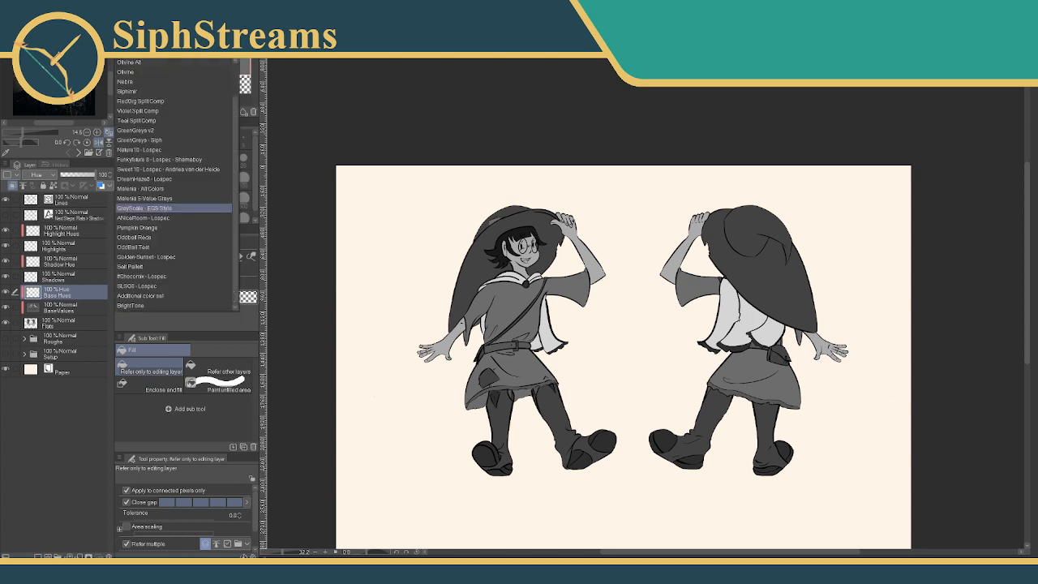
pyautogui.click(197, 54)
pyautogui.click(129, 50)
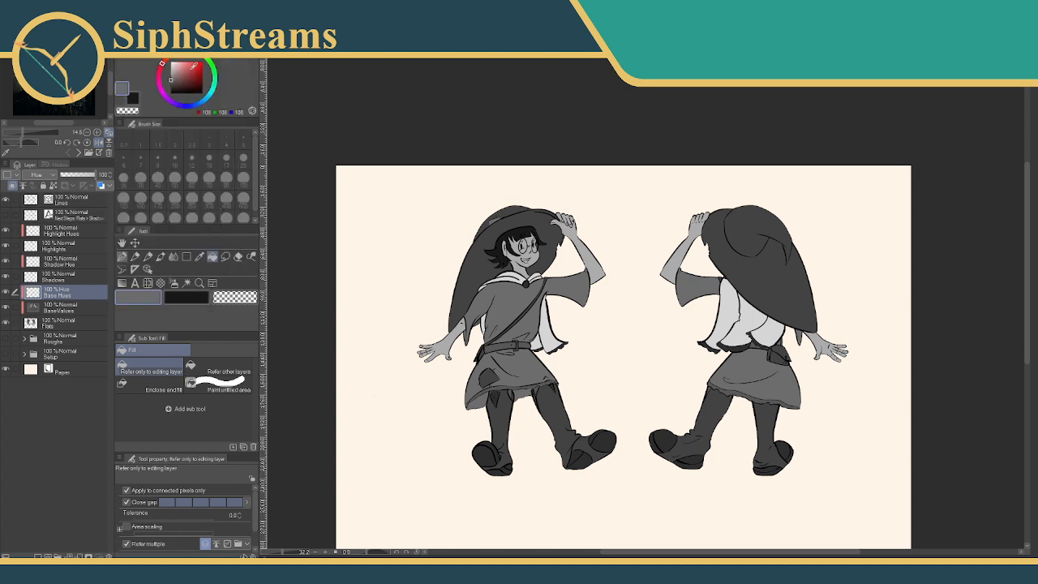
pyautogui.click(188, 71)
pyautogui.click(122, 256)
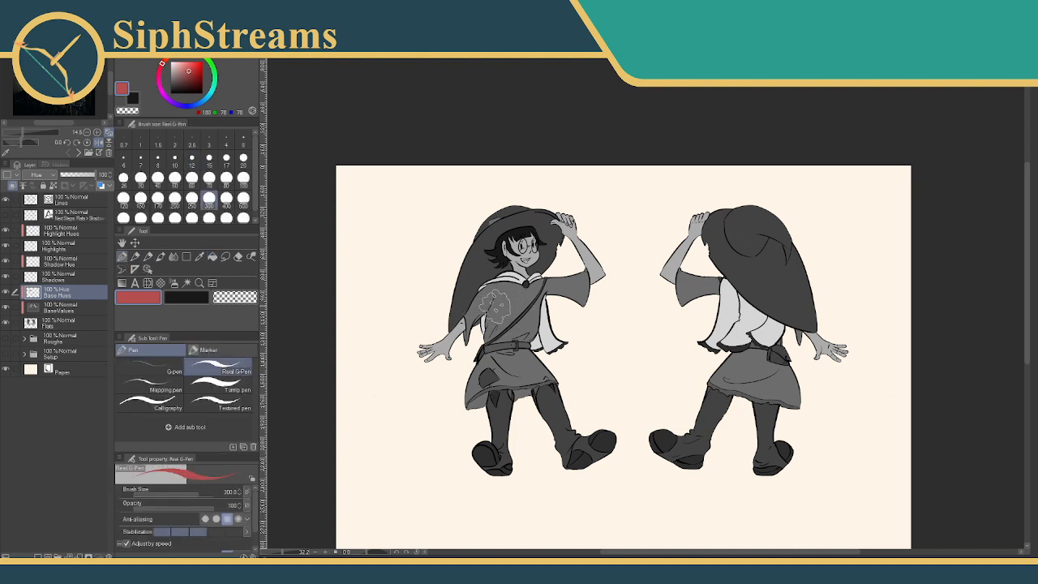
pyautogui.moveTo(484, 310); pyautogui.dragTo(498, 300)
pyautogui.click(188, 87)
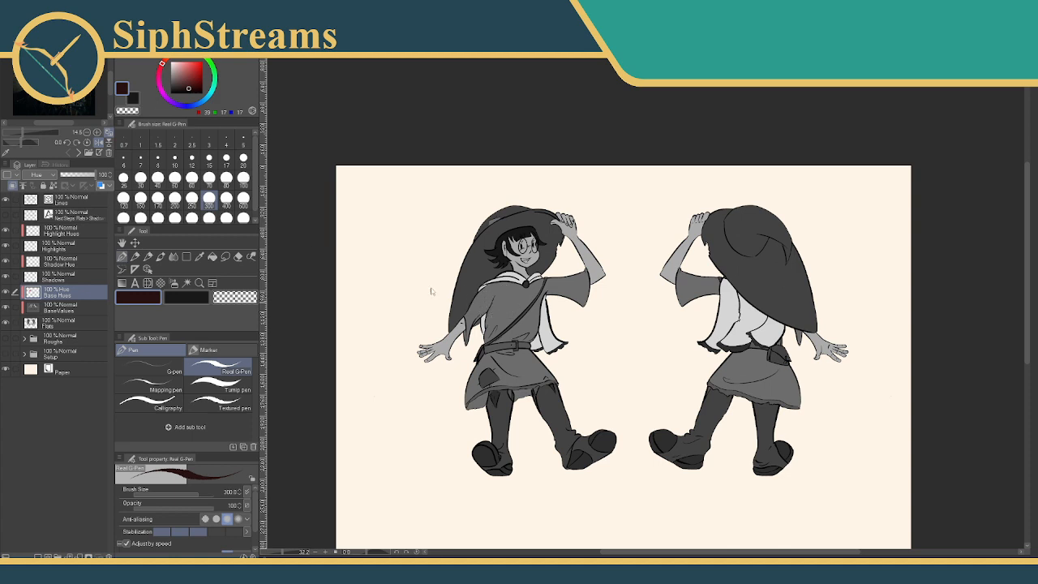
pyautogui.click(186, 71)
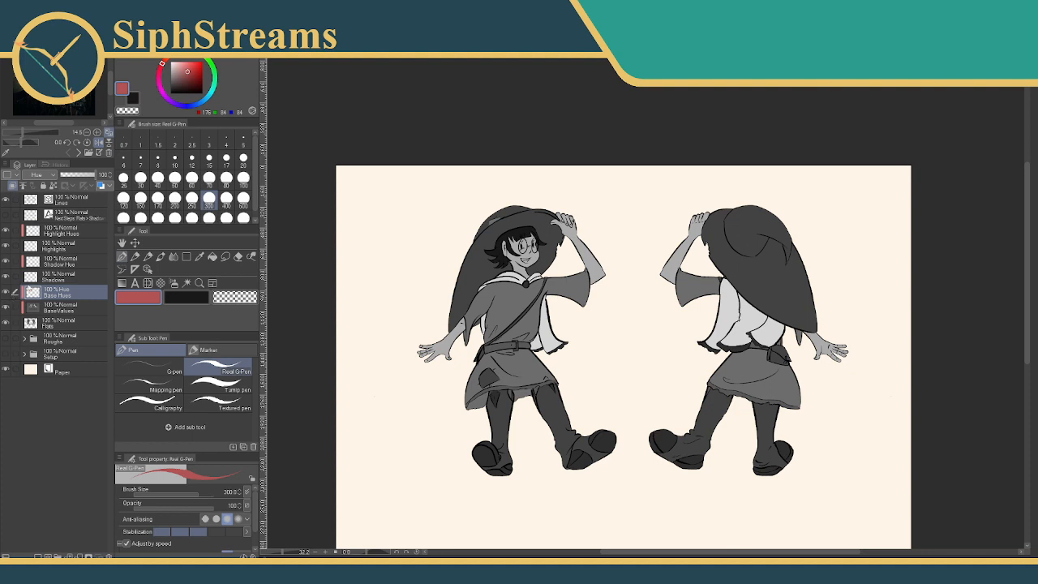
# Try painting muted red beside the front figure with the Base Hues layer unclipped, and restore the layer's clipped state
pyautogui.click(13, 185)
pyautogui.click(13, 185)
pyautogui.click(13, 187)
pyautogui.moveTo(50, 297); pyautogui.dragTo(77, 304)
pyautogui.moveTo(460, 277)
pyautogui.mouseDown()
pyautogui.moveTo(473, 275)
pyautogui.moveTo(481, 323)
pyautogui.moveTo(455, 334)
pyautogui.mouseUp()
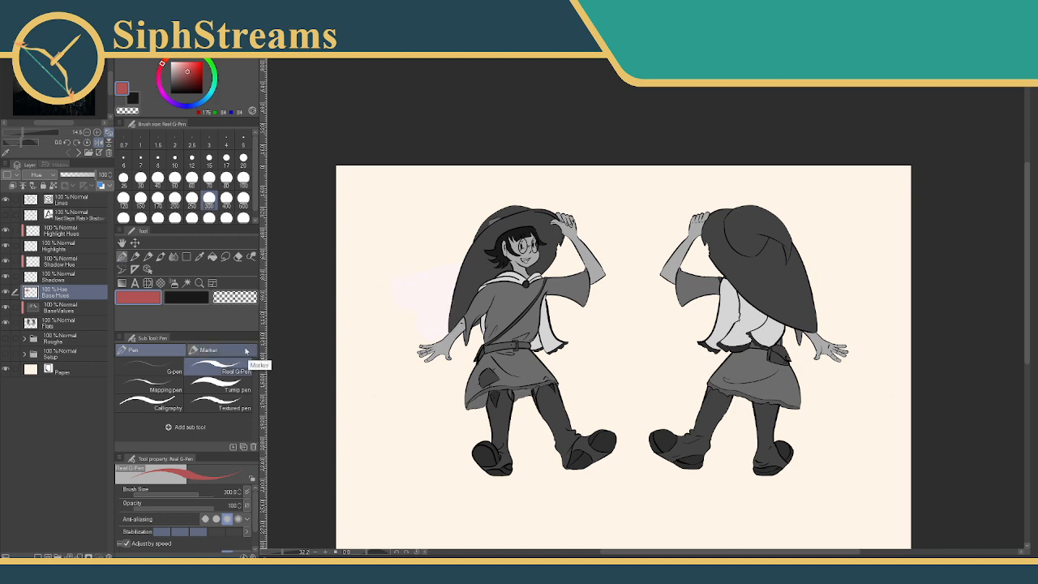
pyautogui.hotkey('ctrl', 'z')
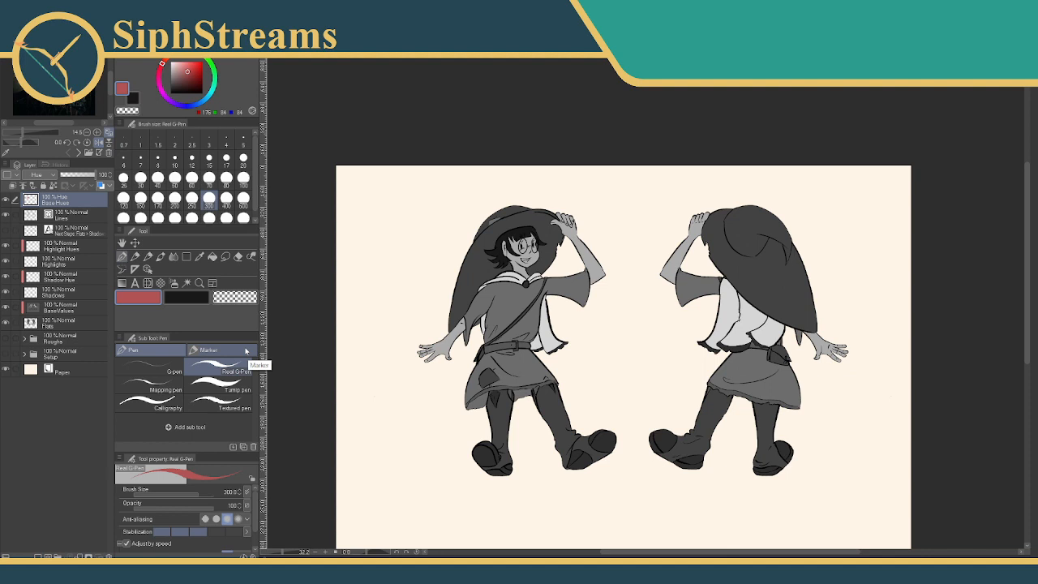
pyautogui.hotkey('ctrl', 'y')
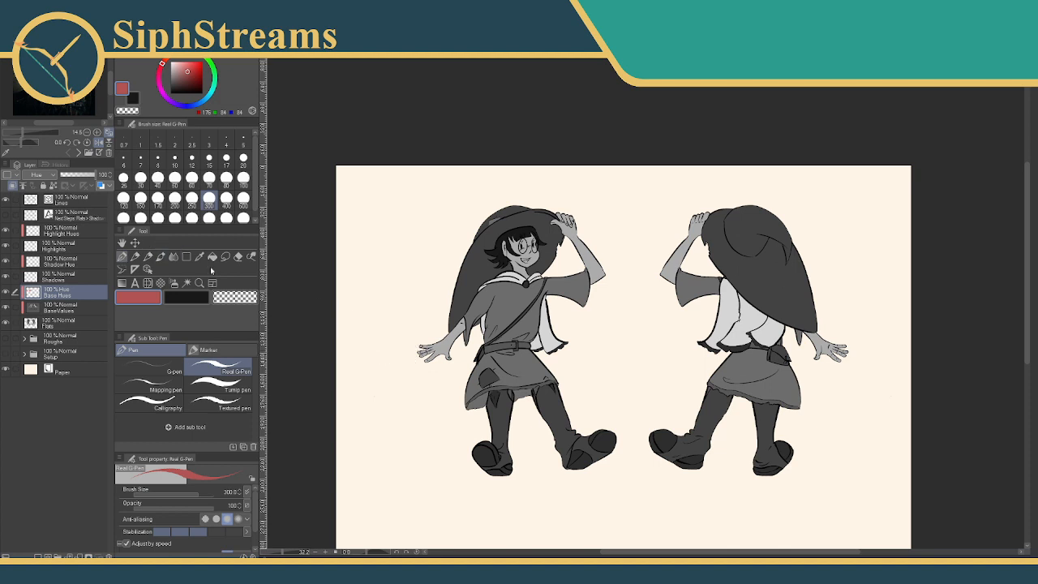
# Clear the earlier paint from the Base Hues layer using transparent colour and the Real G-Pen at size 2000
pyautogui.click(234, 296)
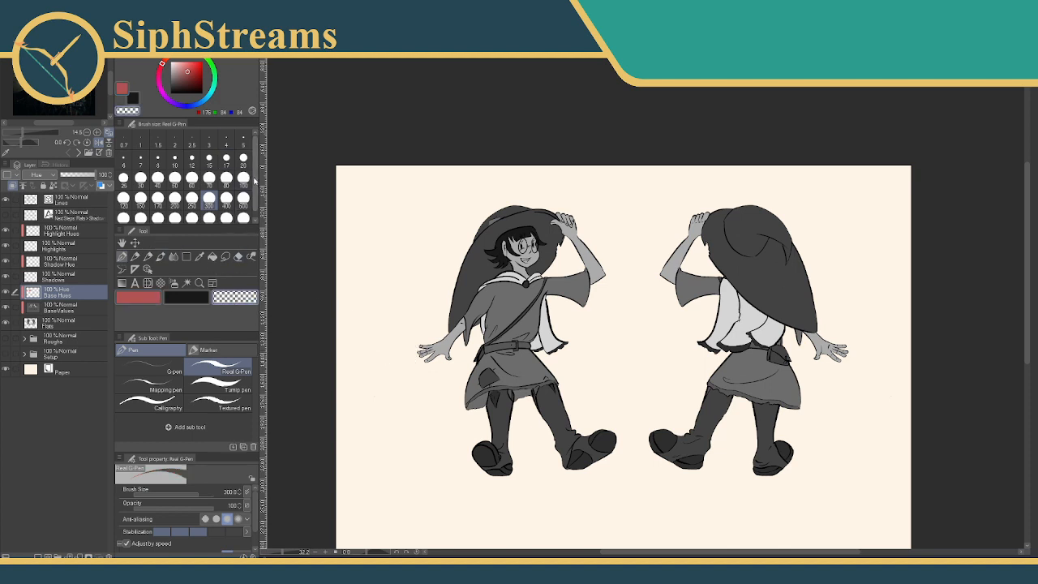
pyautogui.scroll(-1, 231, 207)
pyautogui.click(243, 211)
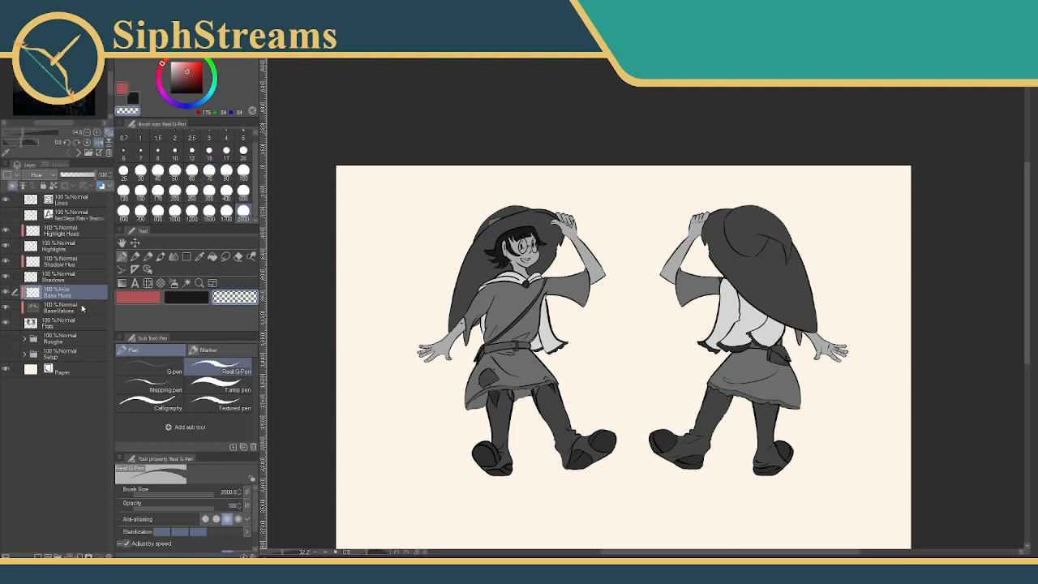
# Set the Base Hues layer to Normal blending and cover both figures in muted red with the size 2000 Real G-Pen
pyautogui.click(152, 299)
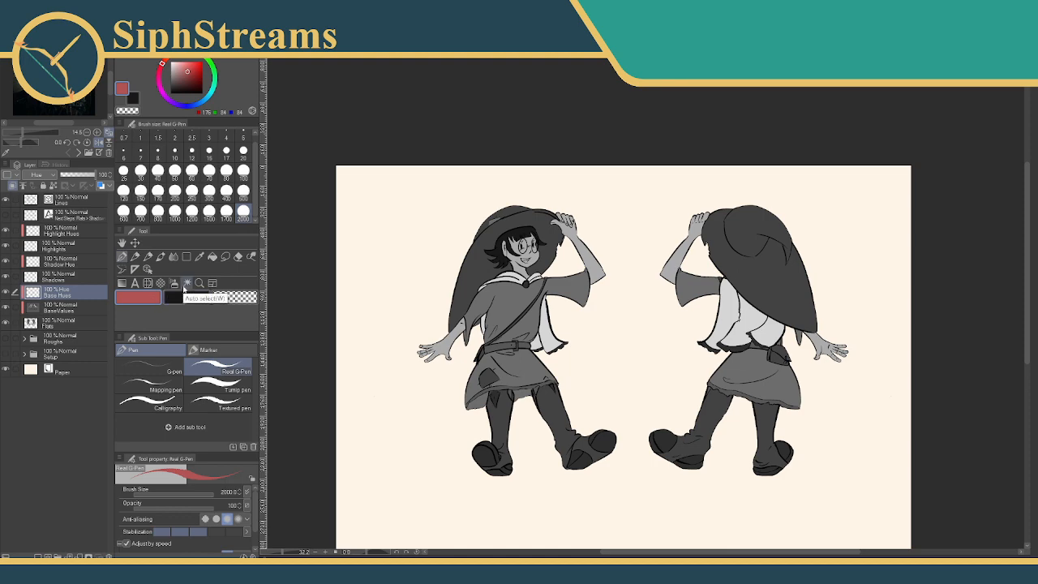
pyautogui.moveTo(359, 275)
pyautogui.mouseDown()
pyautogui.moveTo(378, 257)
pyautogui.moveTo(354, 290)
pyautogui.mouseUp()
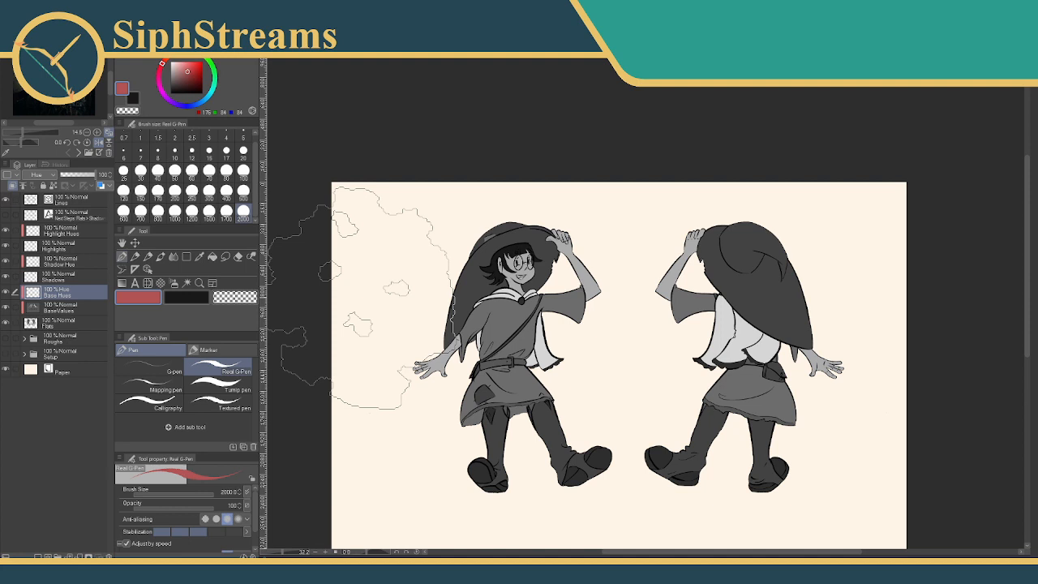
pyautogui.click(75, 248)
pyautogui.click(56, 292)
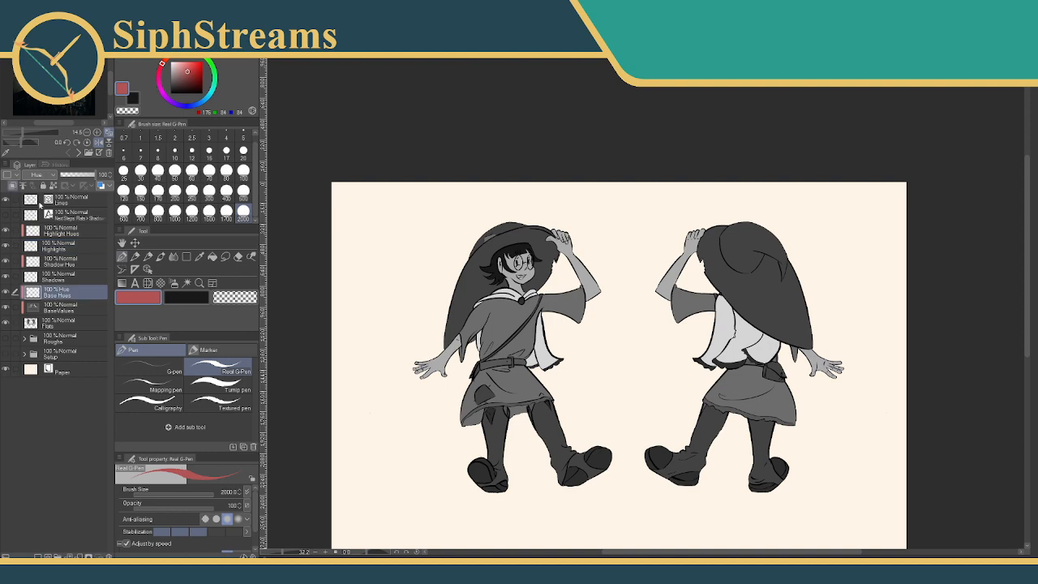
pyautogui.click(37, 175)
pyautogui.click(39, 186)
pyautogui.moveTo(454, 320)
pyautogui.mouseDown()
pyautogui.moveTo(562, 347)
pyautogui.moveTo(498, 315)
pyautogui.moveTo(486, 262)
pyautogui.moveTo(433, 302)
pyautogui.moveTo(603, 404)
pyautogui.moveTo(575, 452)
pyautogui.moveTo(466, 506)
pyautogui.moveTo(522, 457)
pyautogui.moveTo(773, 408)
pyautogui.moveTo(773, 420)
pyautogui.moveTo(813, 317)
pyautogui.moveTo(668, 244)
pyautogui.moveTo(491, 324)
pyautogui.mouseUp()
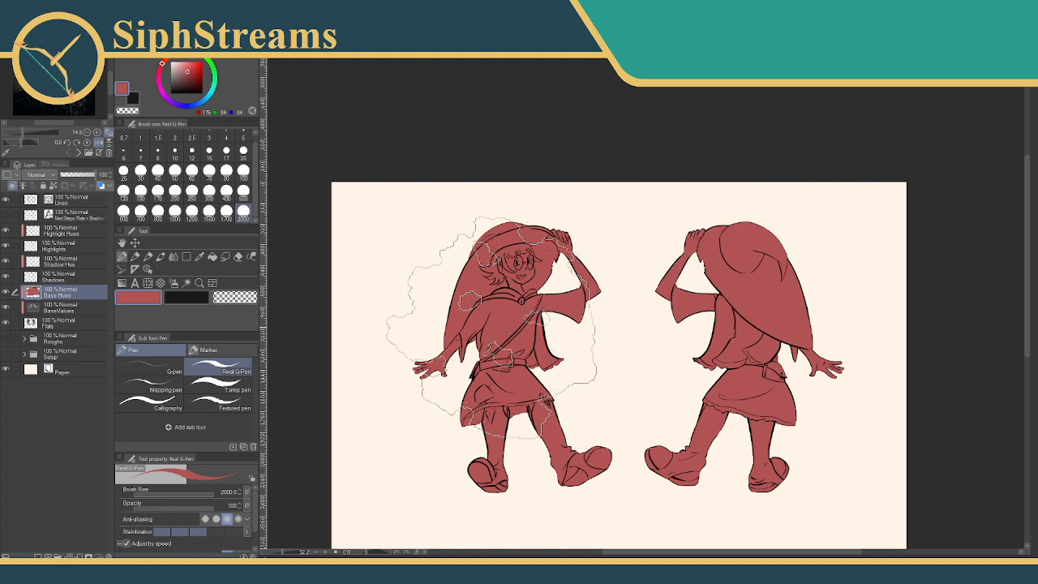
# Try the Darken, Multiply, Color burn, Linear burn and Subtract blending modes on the Base Hues layer
pyautogui.click(47, 176)
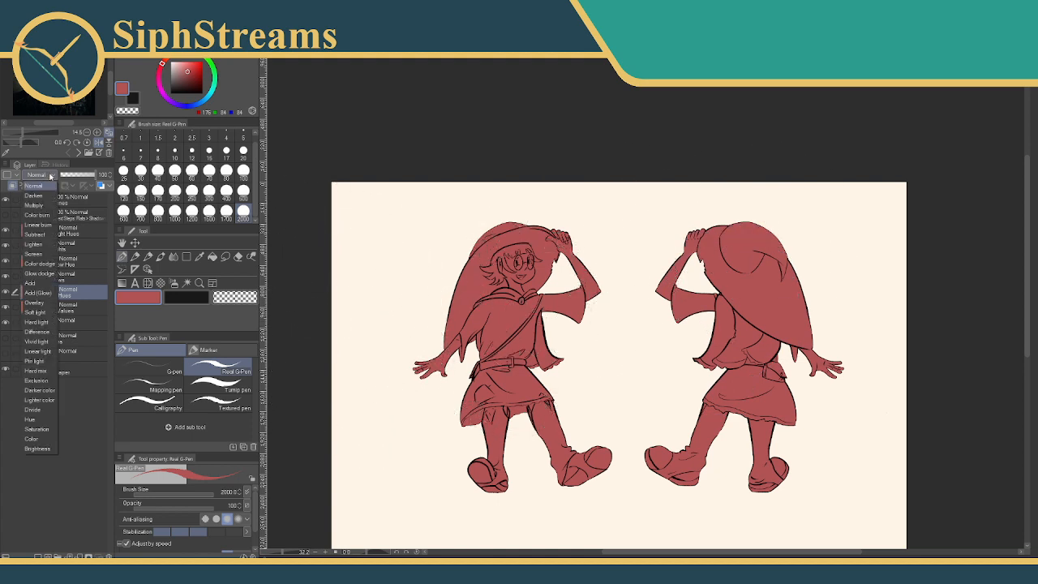
pyautogui.click(39, 195)
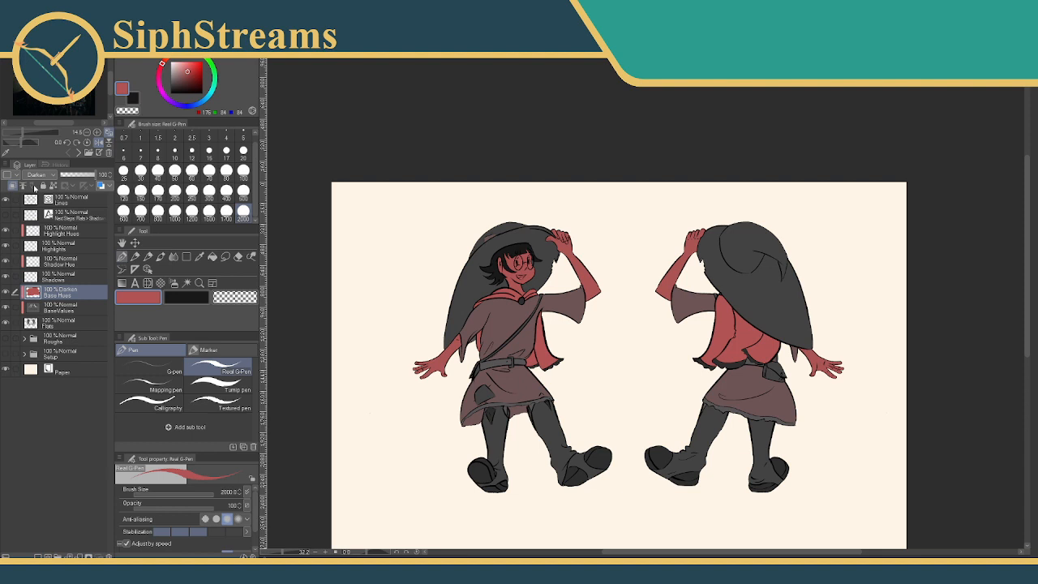
pyautogui.click(39, 175)
pyautogui.click(50, 187)
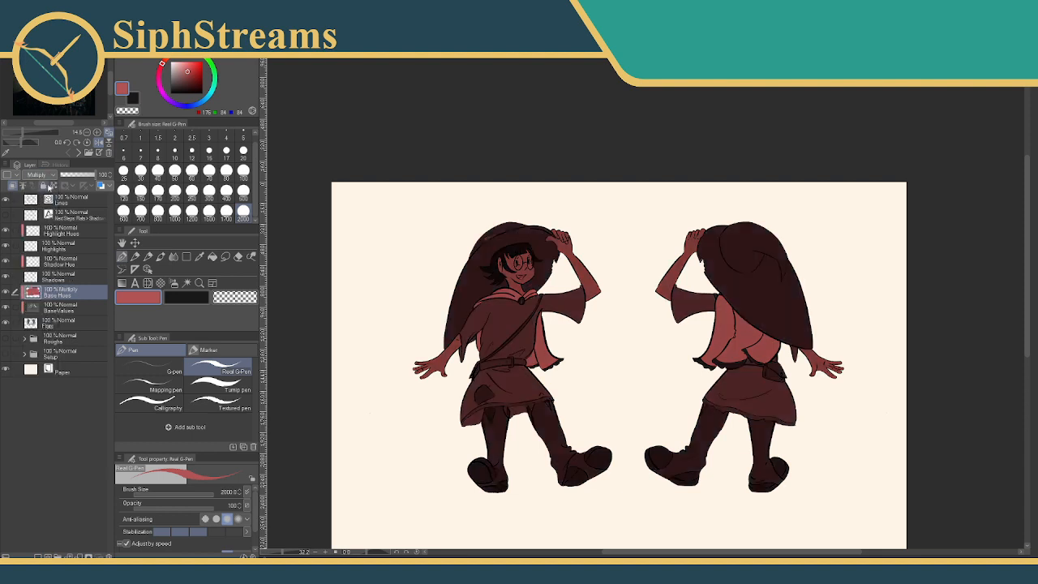
pyautogui.click(45, 177)
pyautogui.click(37, 215)
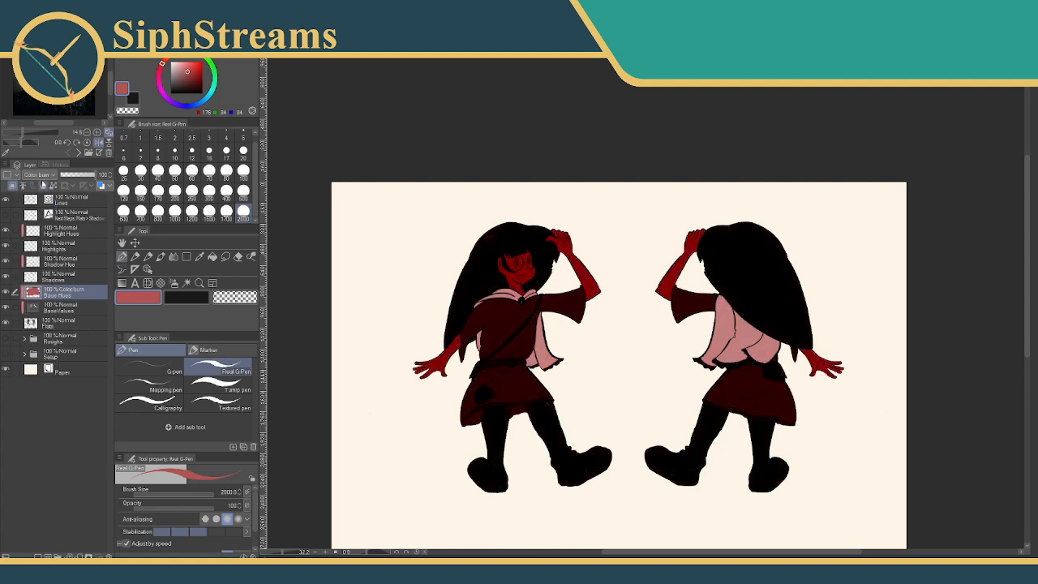
pyautogui.click(41, 177)
pyautogui.click(40, 225)
pyautogui.click(42, 214)
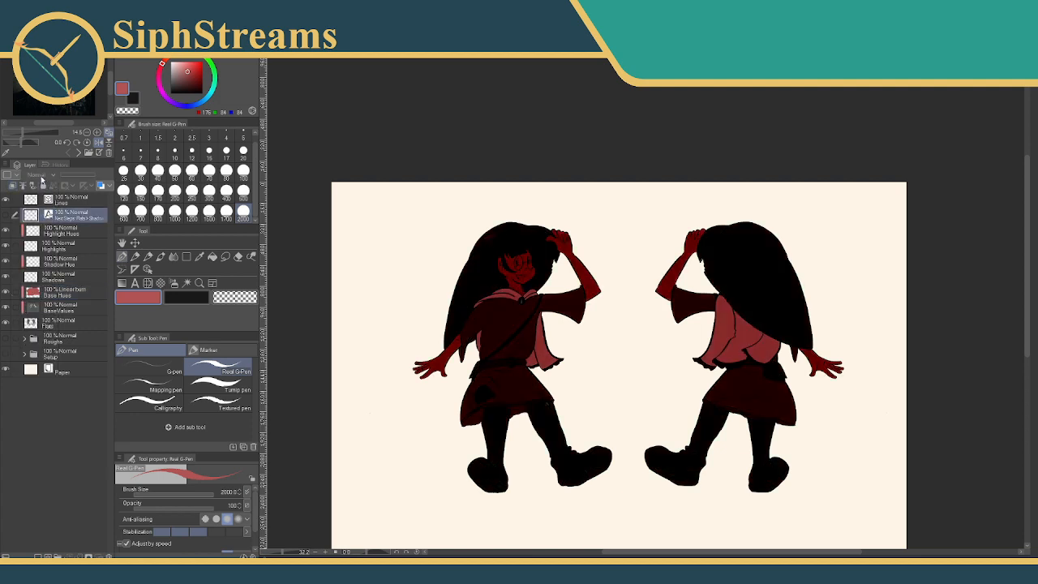
pyautogui.click(55, 291)
pyautogui.click(42, 176)
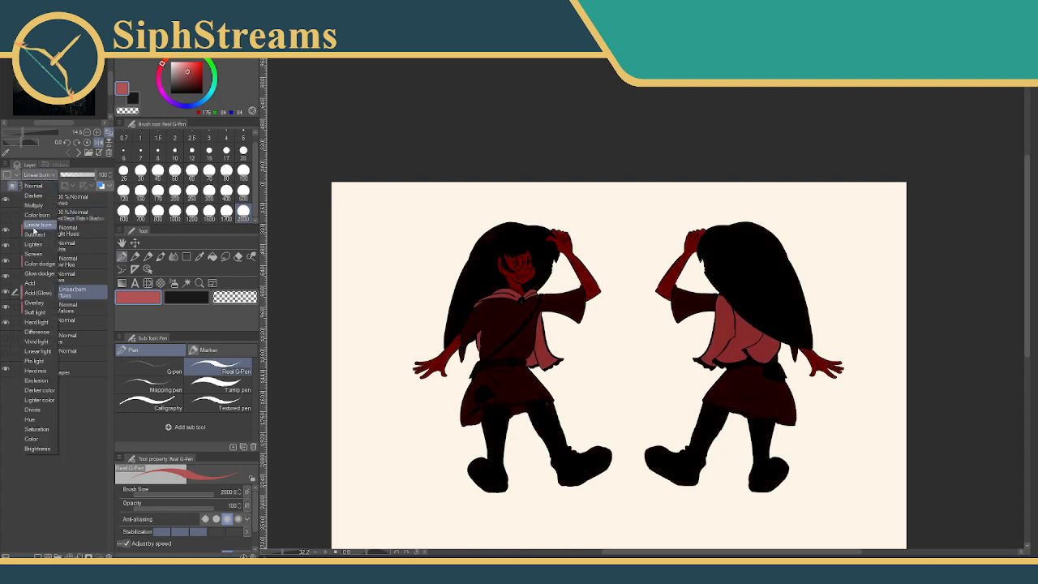
pyautogui.click(41, 234)
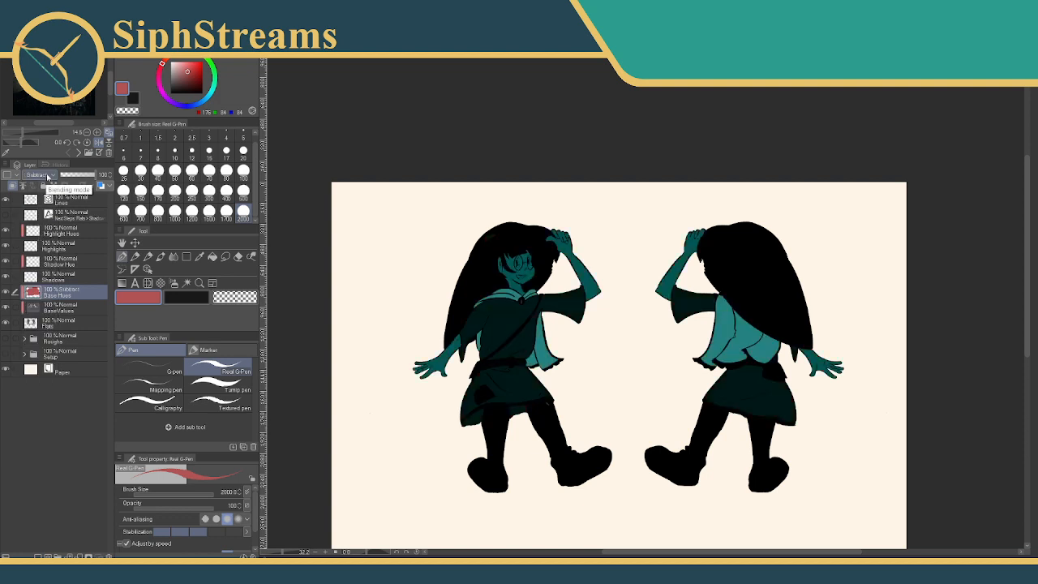
# Try the Lighten, Screen, Color dodge, Glow dodge, Add and Add (Glow) blending modes on the Base Hues layer
pyautogui.click(44, 176)
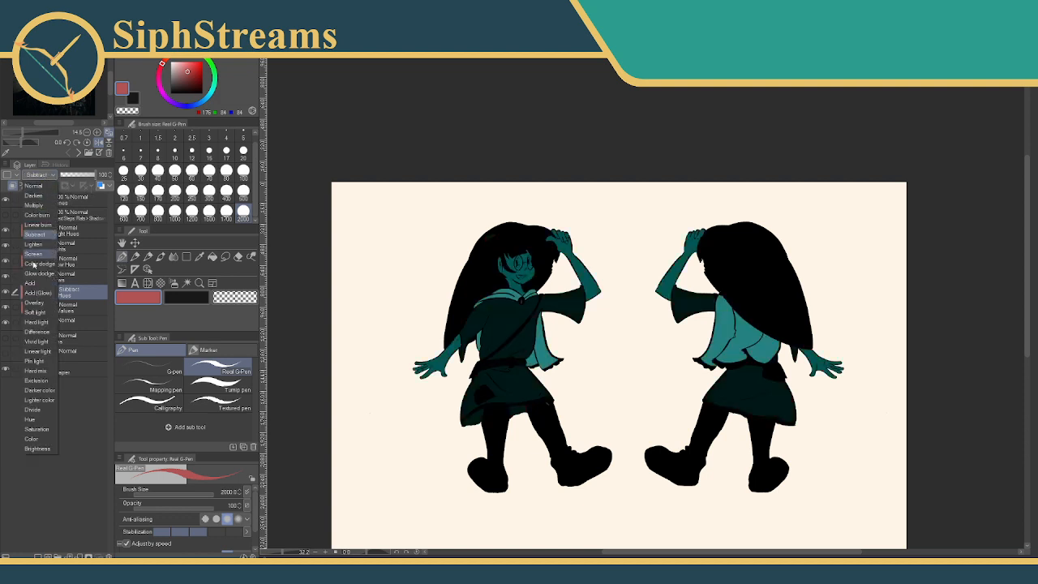
pyautogui.click(34, 244)
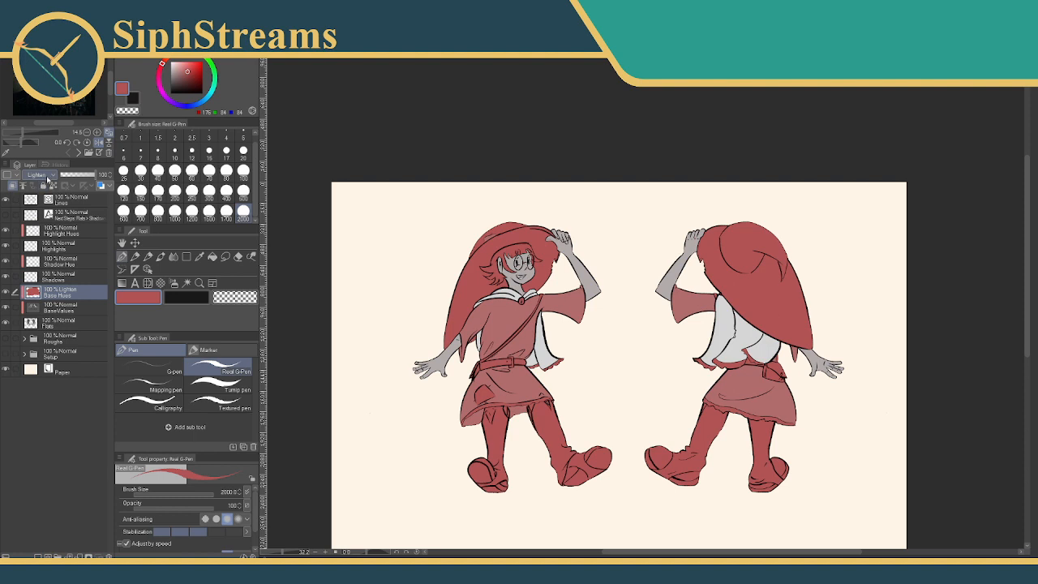
pyautogui.click(47, 178)
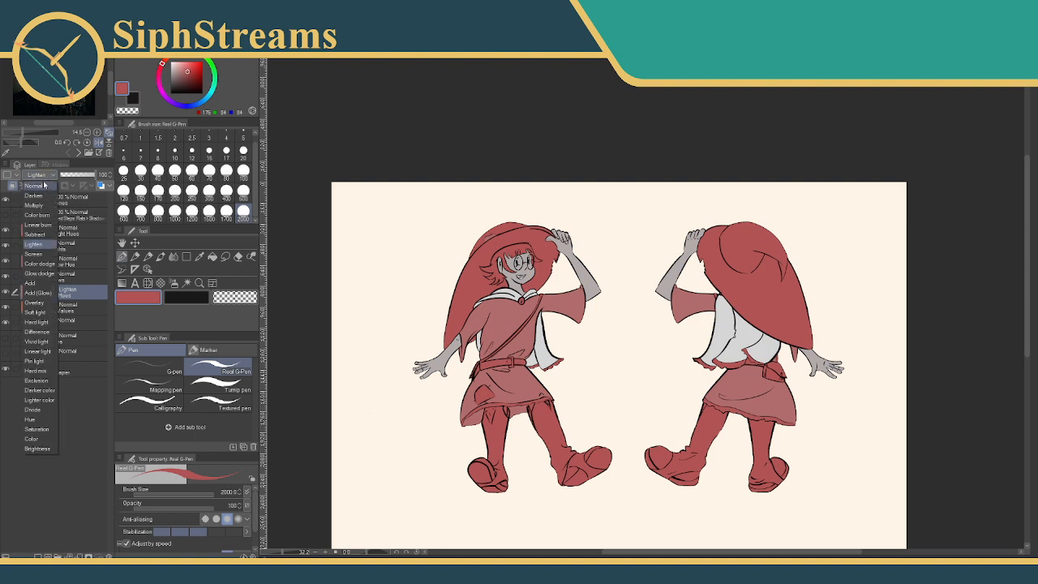
pyautogui.click(34, 255)
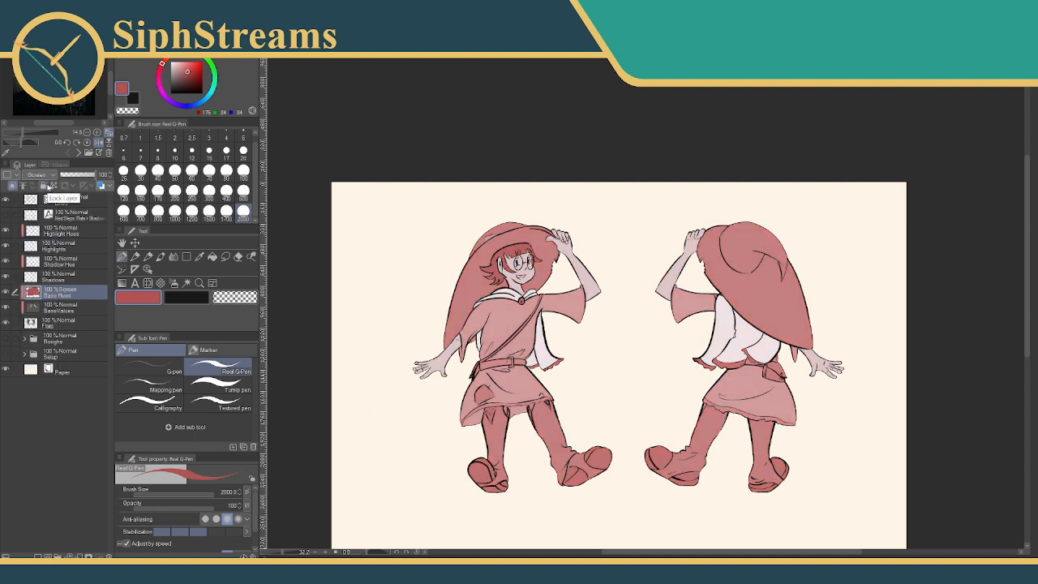
pyautogui.click(47, 178)
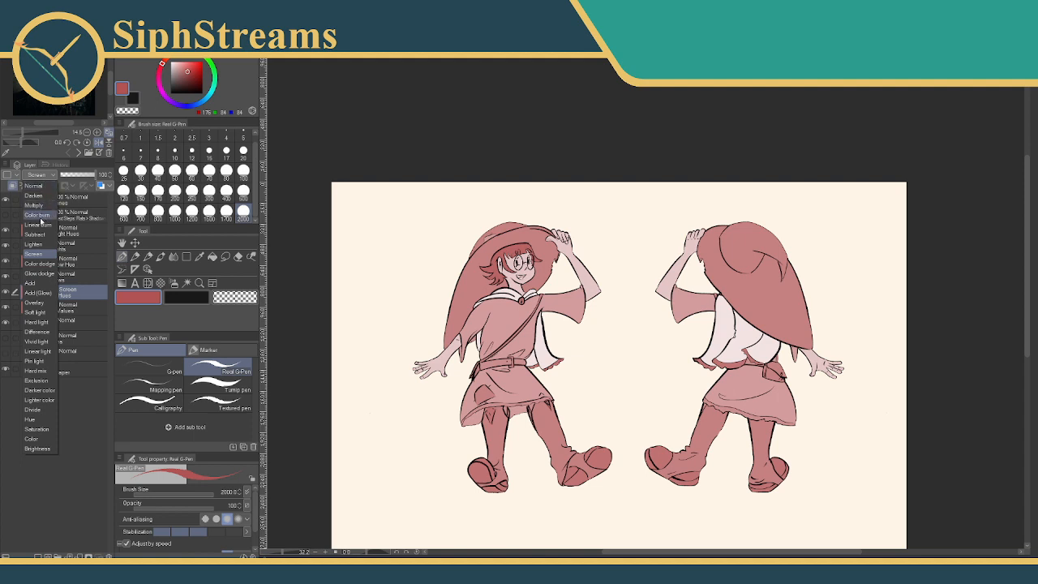
pyautogui.click(38, 264)
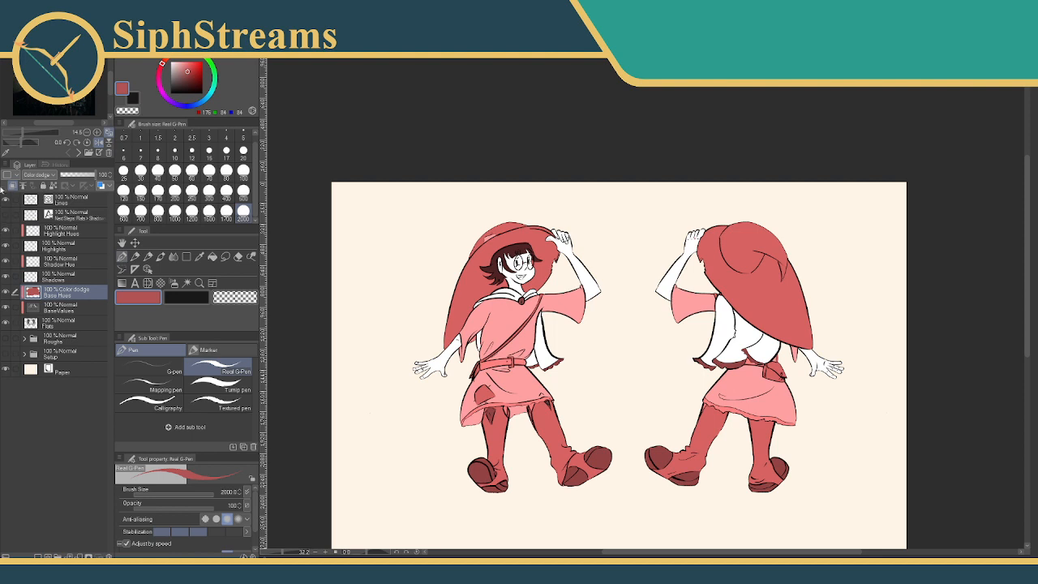
pyautogui.click(37, 175)
pyautogui.click(39, 273)
pyautogui.click(54, 174)
pyautogui.click(39, 283)
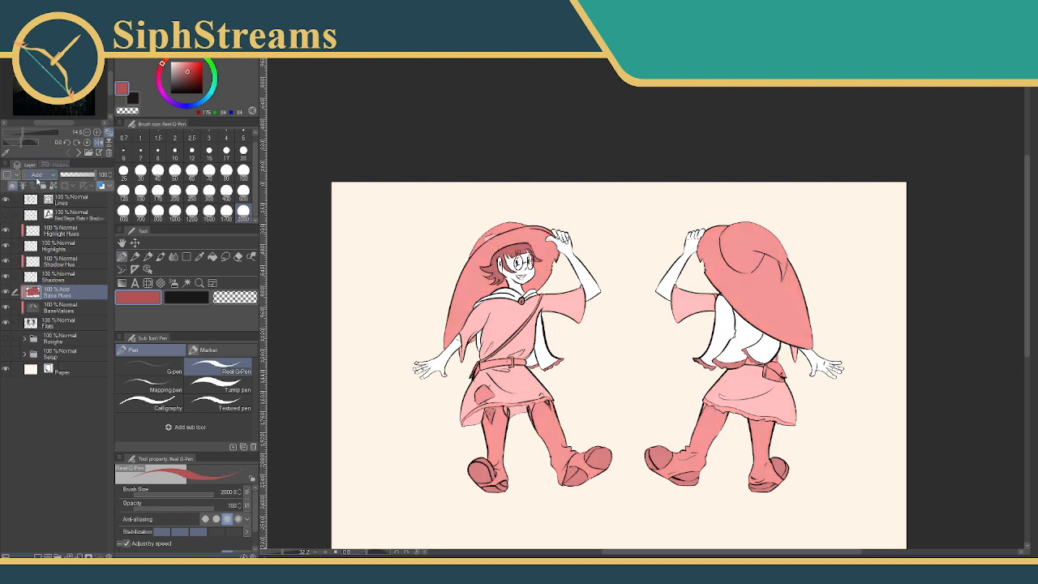
pyautogui.click(37, 174)
pyautogui.click(38, 293)
# Try the Overlay, Soft light, Hard light and Difference blending modes on the Base Hues layer
pyautogui.click(35, 175)
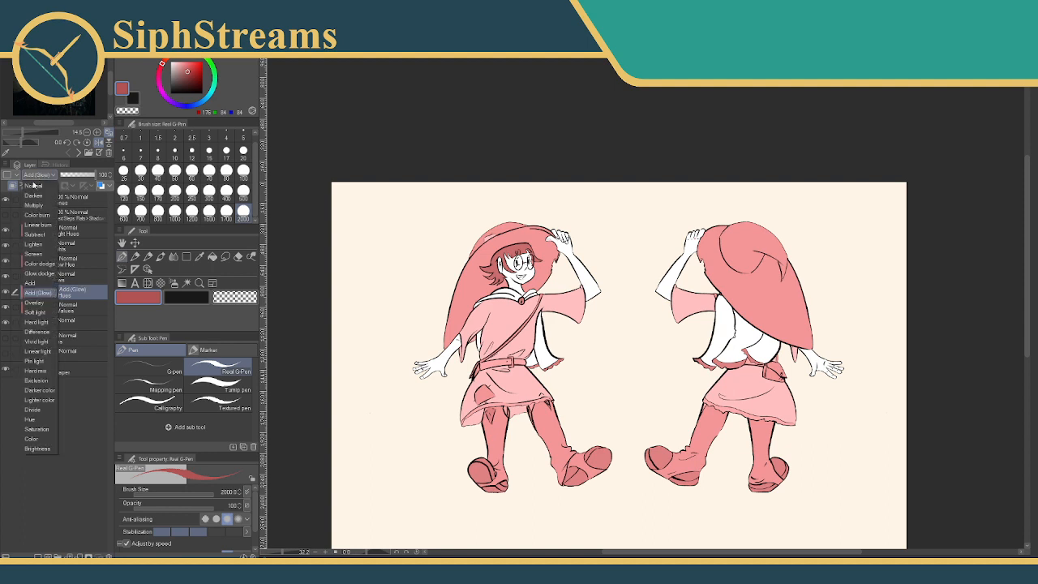
pyautogui.click(34, 302)
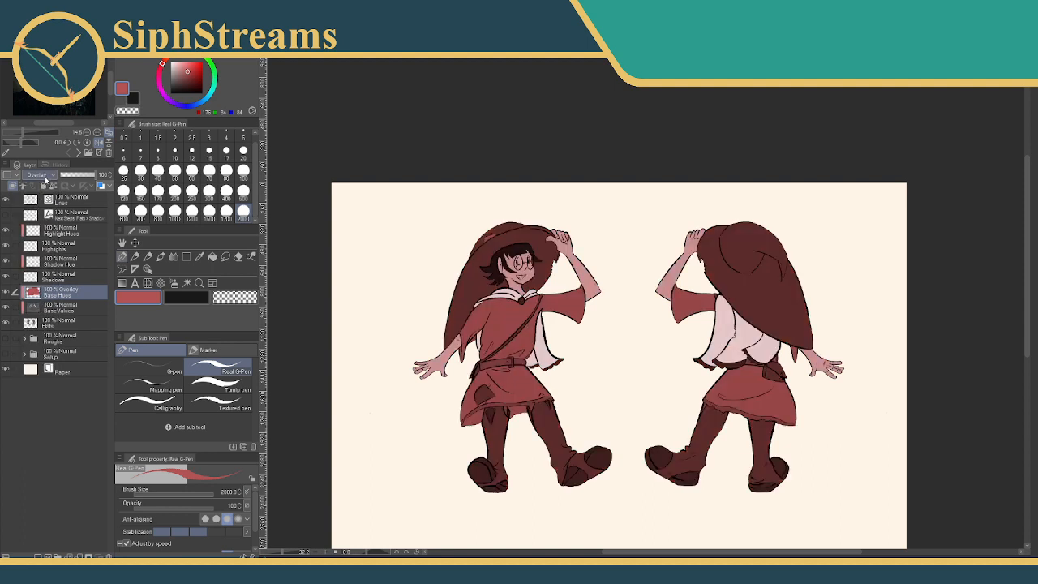
pyautogui.click(51, 178)
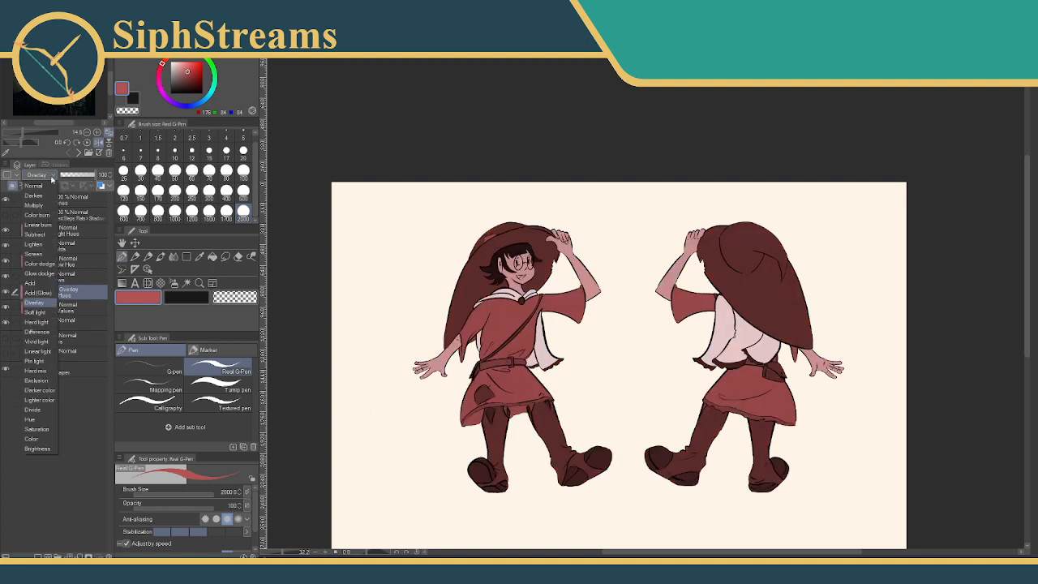
pyautogui.click(35, 312)
pyautogui.click(39, 175)
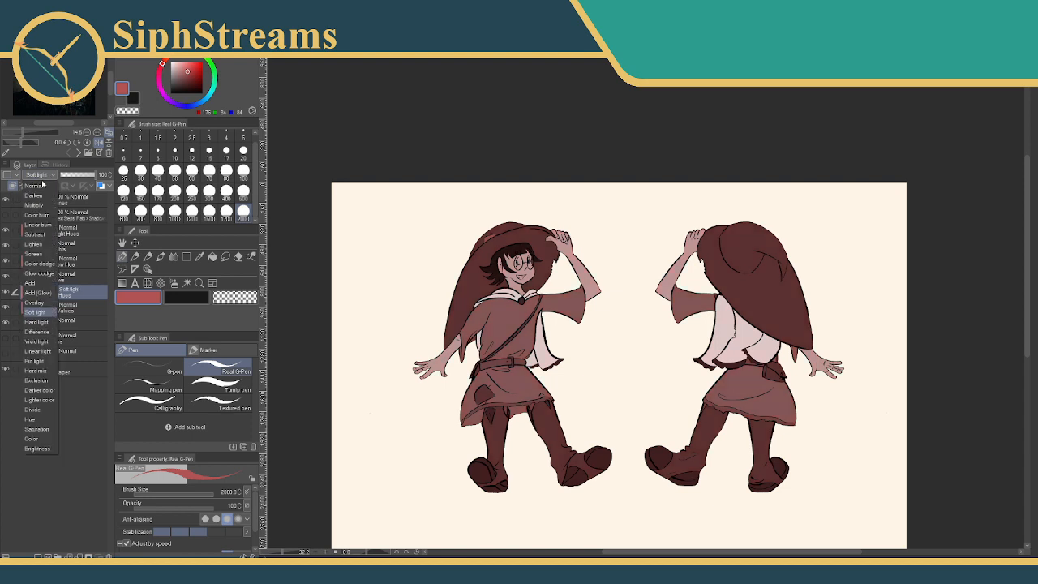
pyautogui.click(35, 322)
pyautogui.click(42, 175)
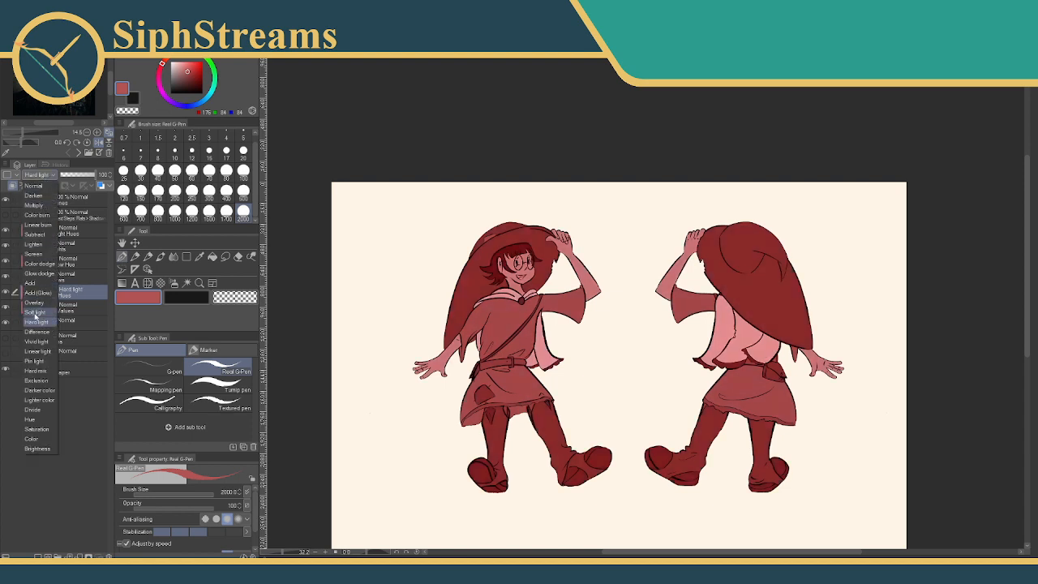
pyautogui.click(37, 332)
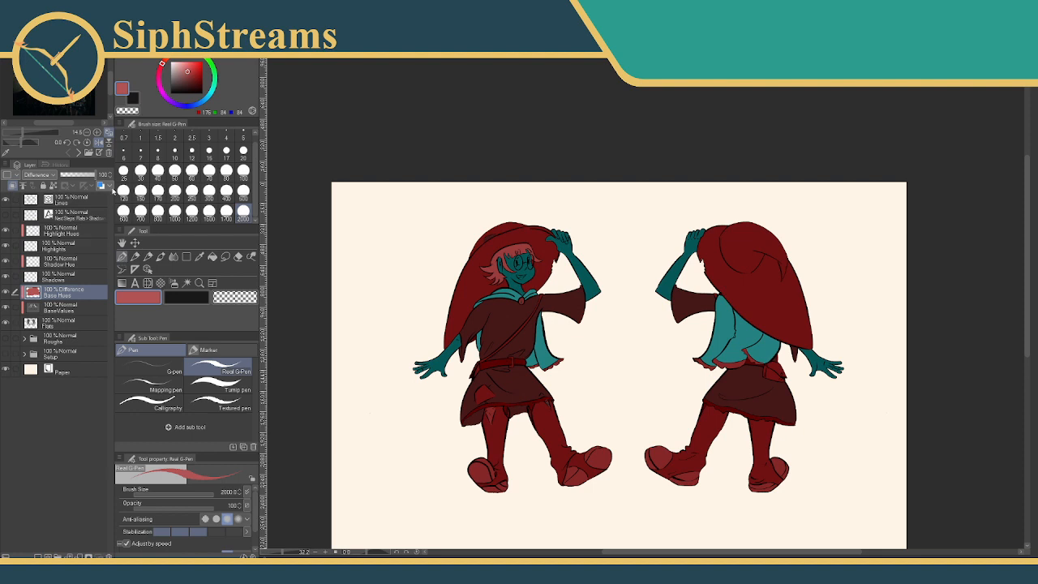
# Try the Vivid light, Linear light, Pin light and Hard mix blending modes on the Base Hues layer
pyautogui.click(52, 176)
pyautogui.click(37, 341)
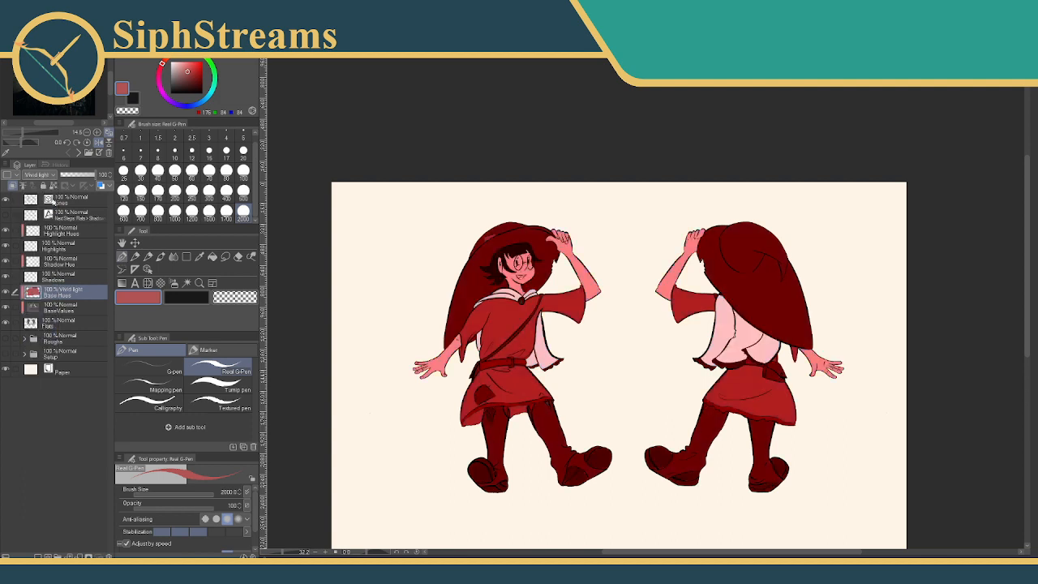
pyautogui.click(53, 176)
pyautogui.click(38, 351)
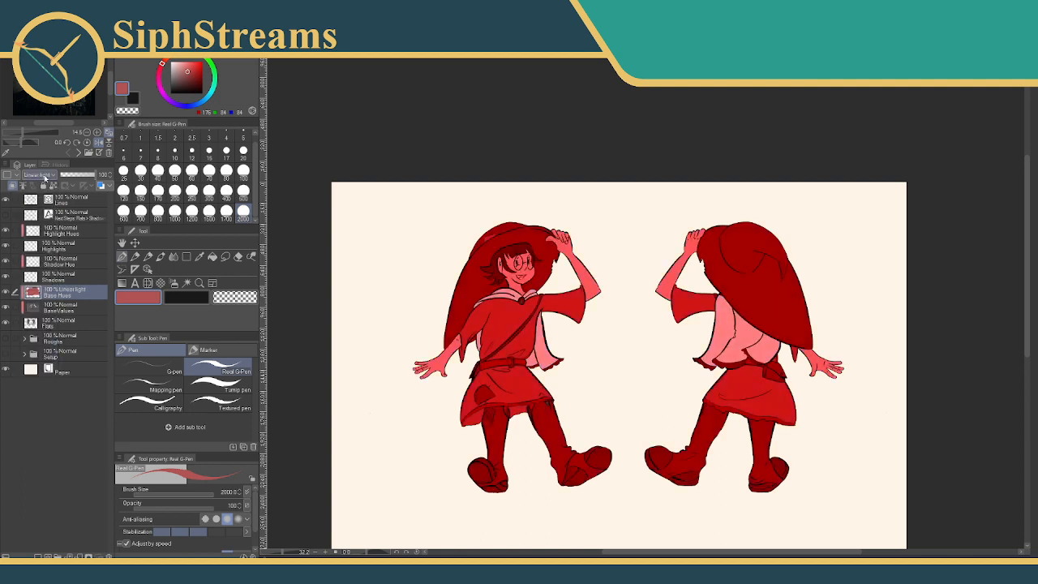
pyautogui.click(47, 176)
pyautogui.click(38, 362)
pyautogui.click(47, 176)
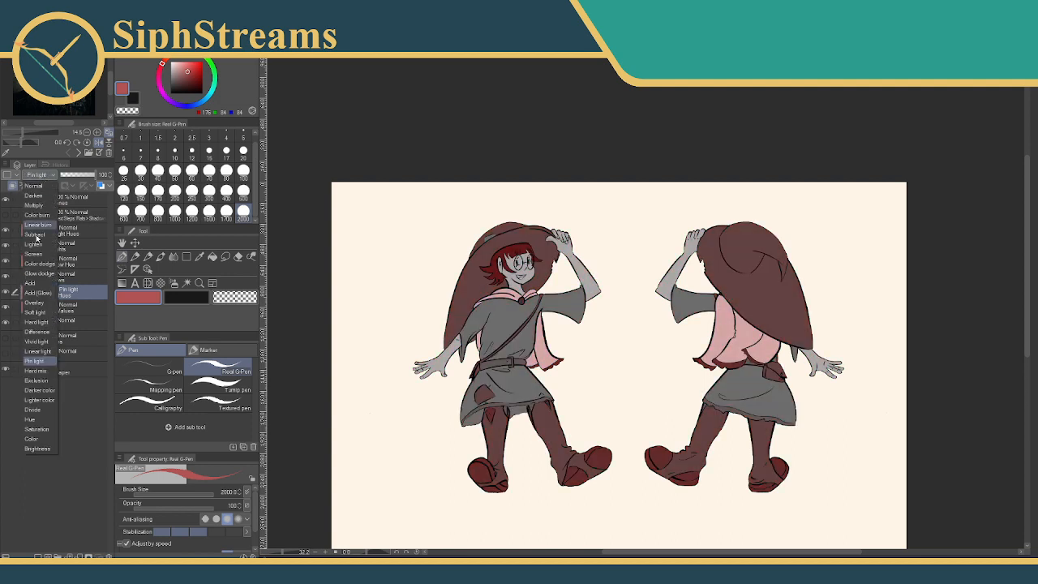
pyautogui.click(38, 372)
# Try the Exclusion, Darker color and Divide blending modes on the Base Hues layer
pyautogui.click(47, 176)
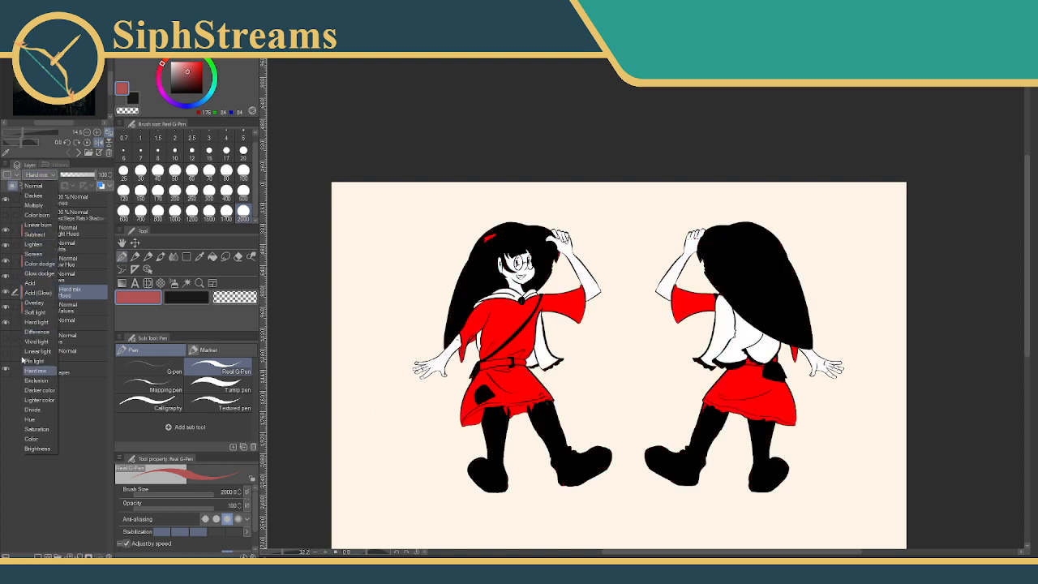
pyautogui.click(36, 380)
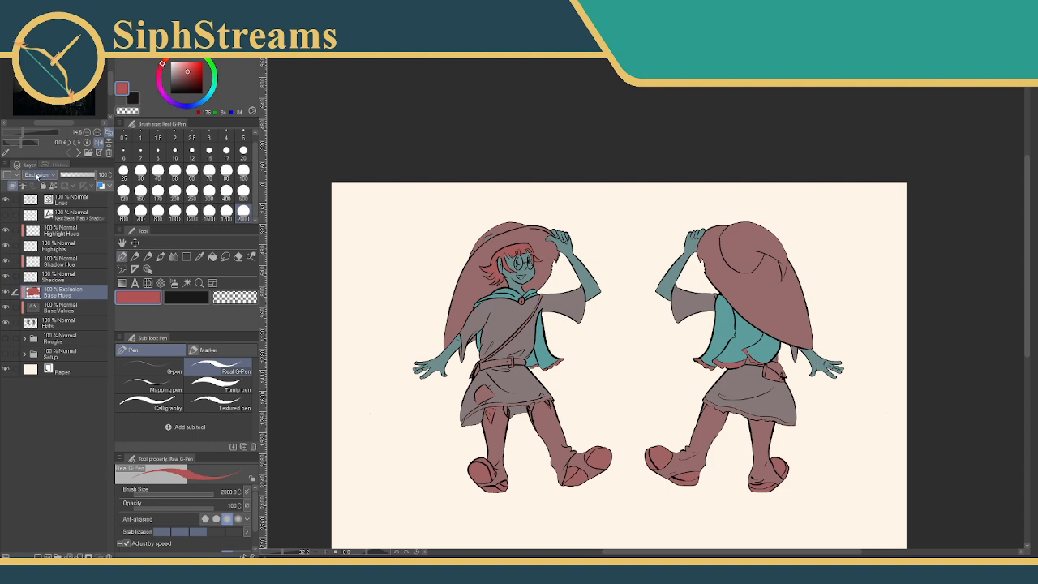
pyautogui.click(44, 177)
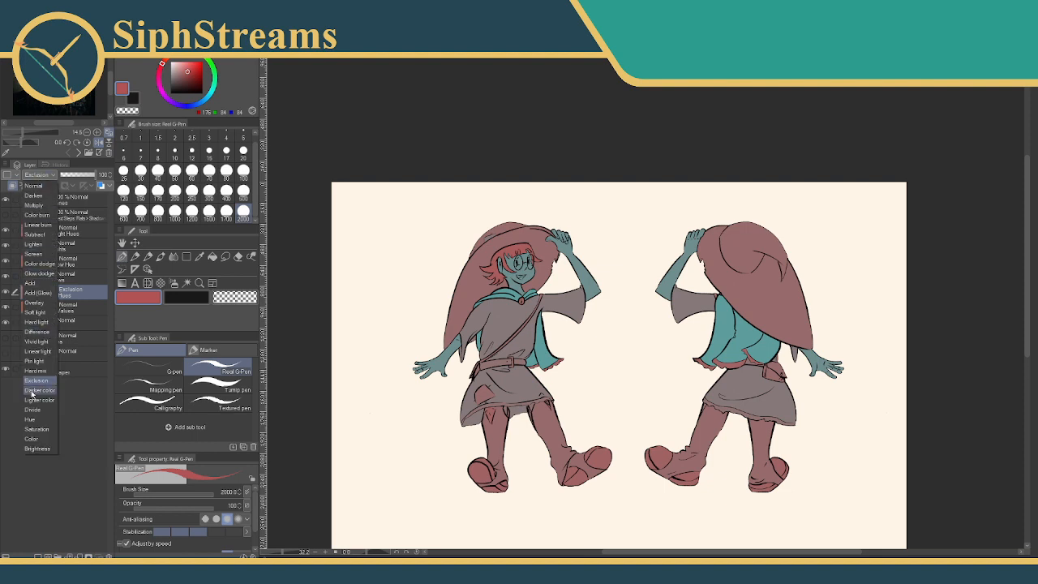
pyautogui.click(33, 391)
pyautogui.click(42, 178)
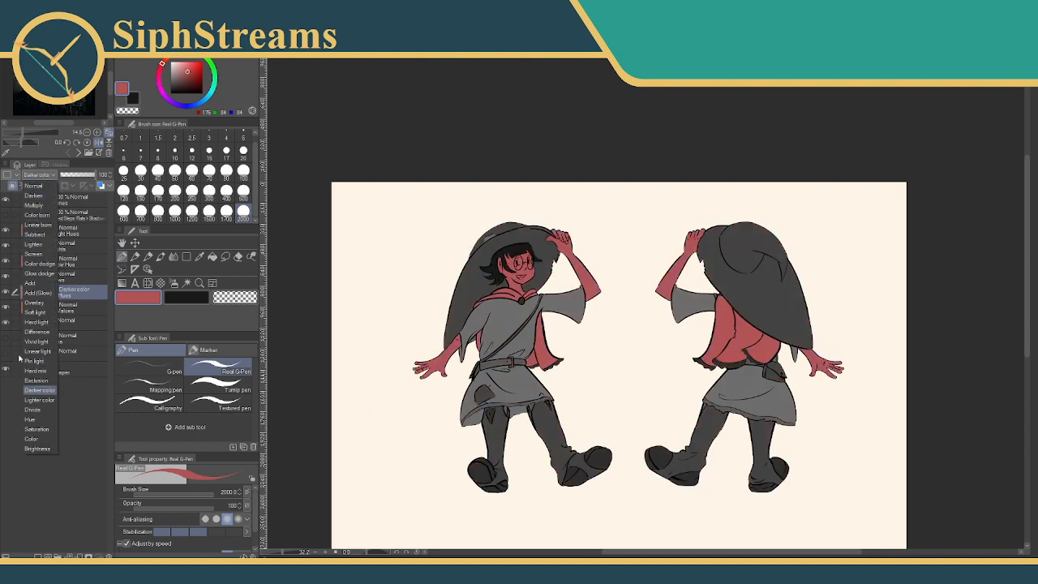
pyautogui.click(33, 409)
pyautogui.click(81, 310)
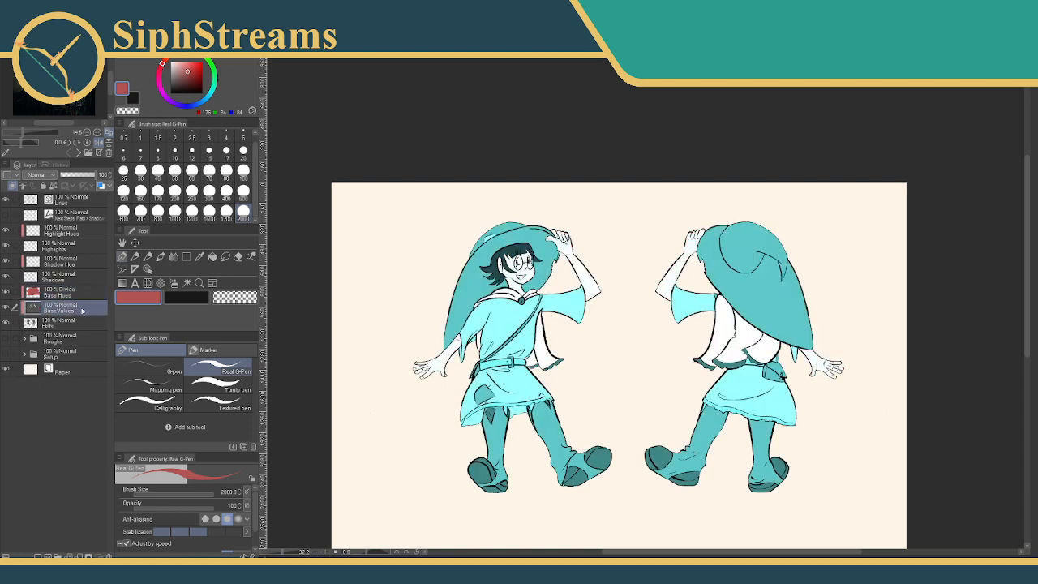
pyautogui.click(61, 293)
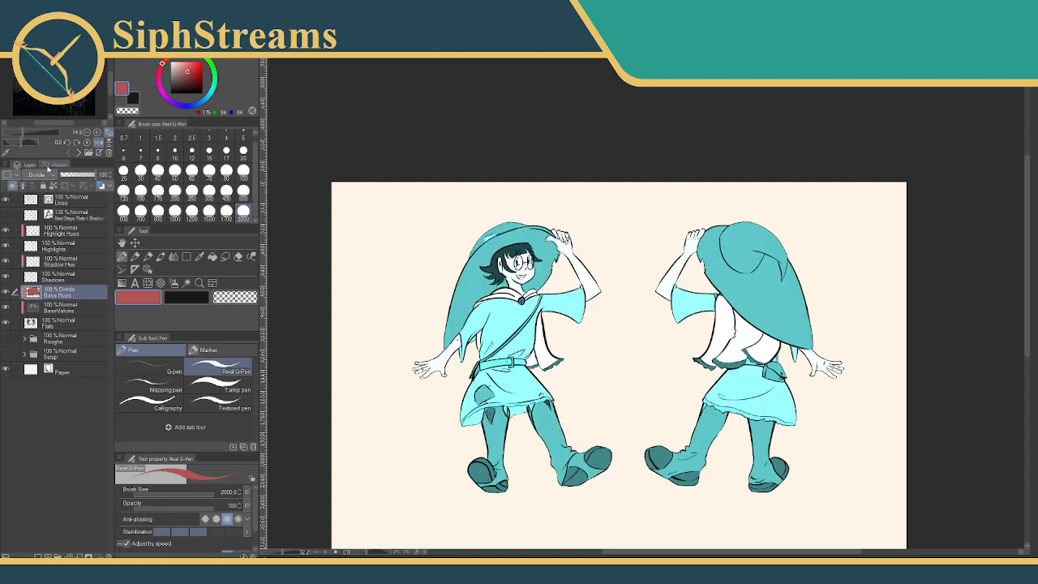
# Try the Hue blending mode on the Base Hues layer, and compare Lighter color with Darker color
pyautogui.click(41, 174)
pyautogui.click(38, 423)
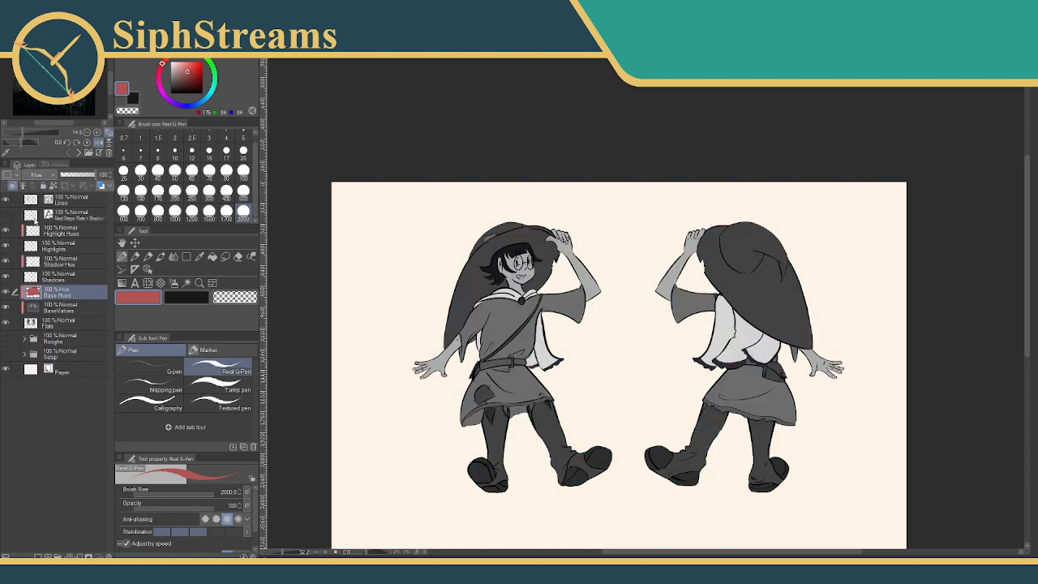
pyautogui.click(46, 175)
pyautogui.click(44, 399)
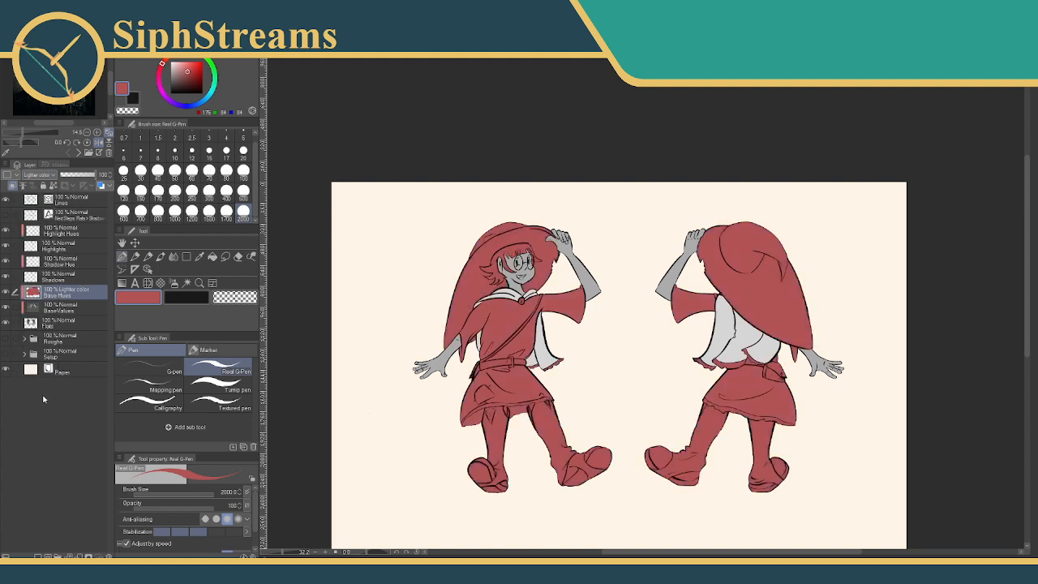
pyautogui.click(46, 174)
pyautogui.click(41, 398)
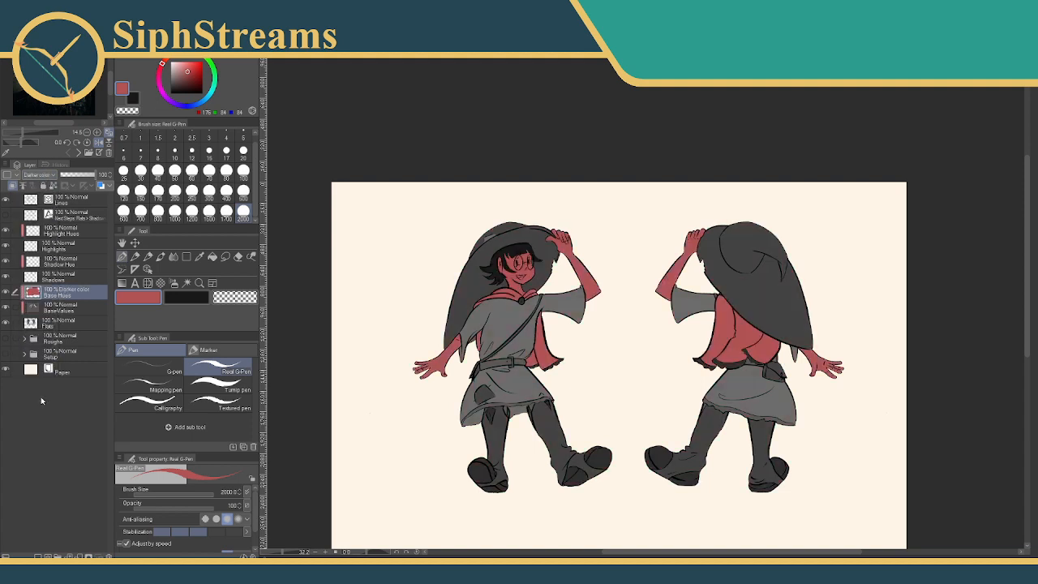
pyautogui.click(47, 174)
pyautogui.click(44, 357)
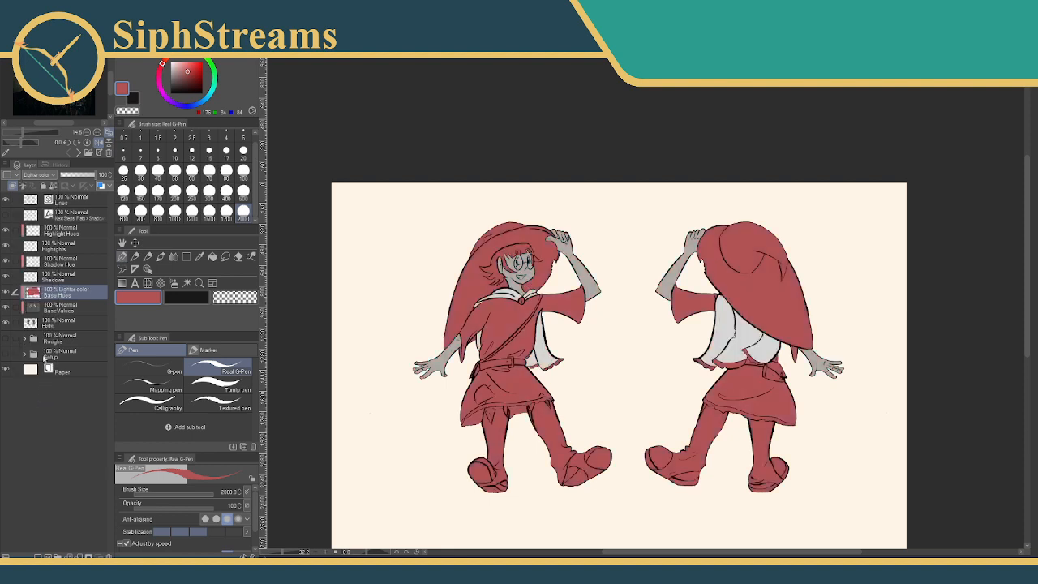
# Try the Hue, Saturation, Color and Brightness blending modes on the Base Hues layer
pyautogui.click(46, 174)
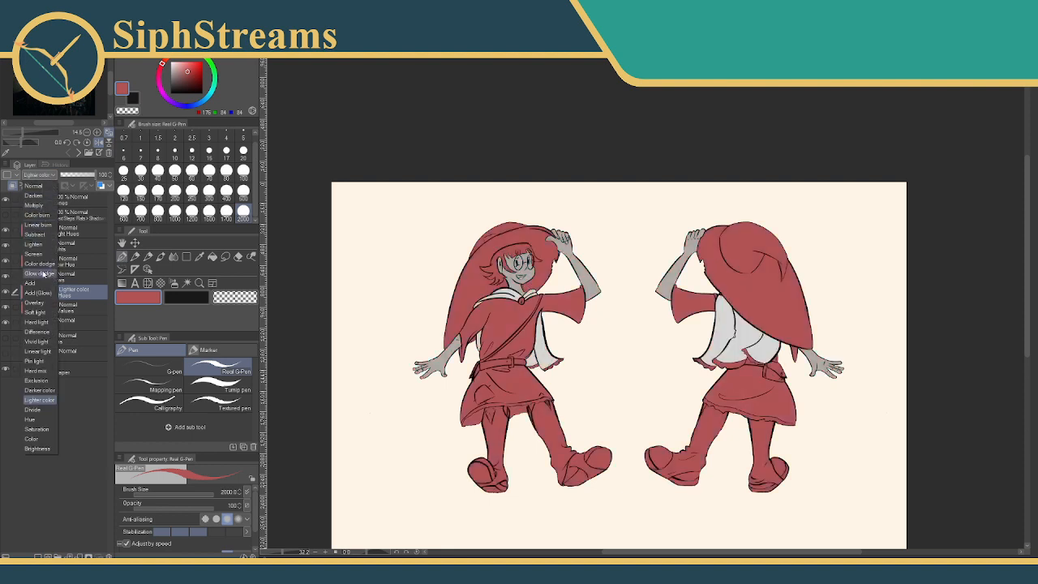
pyautogui.click(41, 420)
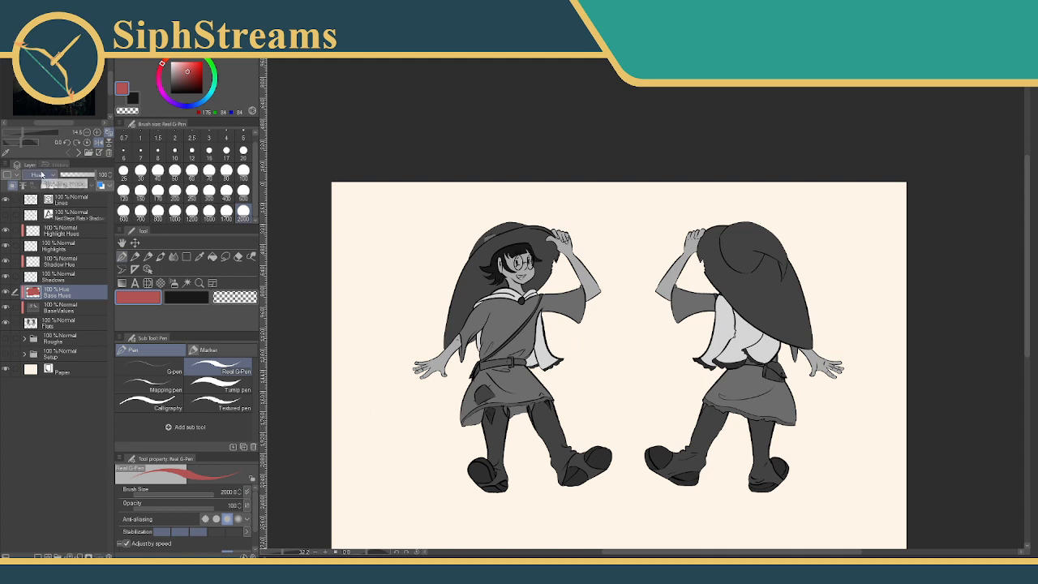
pyautogui.click(41, 175)
pyautogui.click(42, 430)
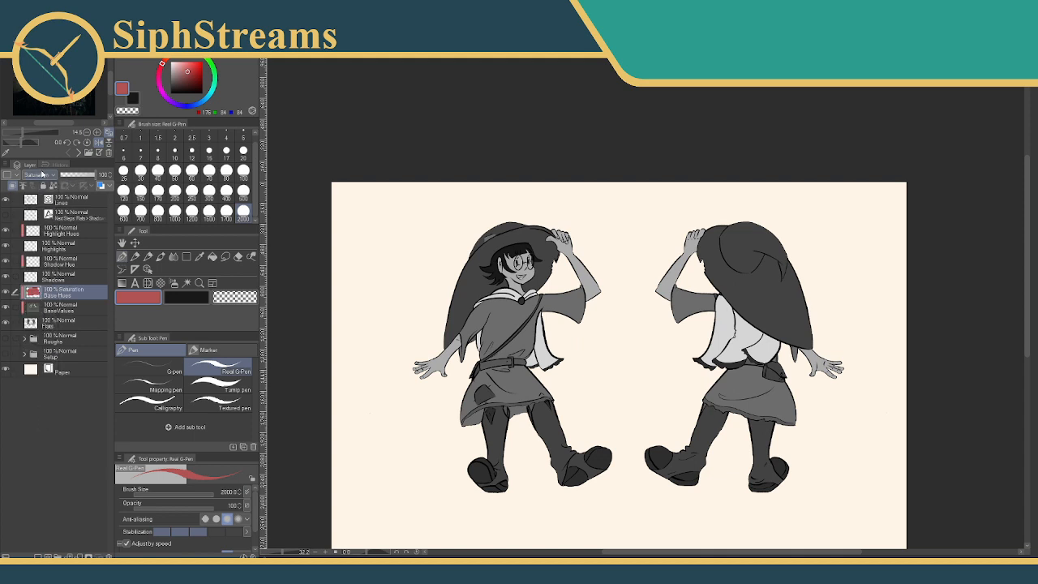
pyautogui.click(42, 175)
pyautogui.click(41, 442)
pyautogui.click(42, 175)
pyautogui.click(39, 450)
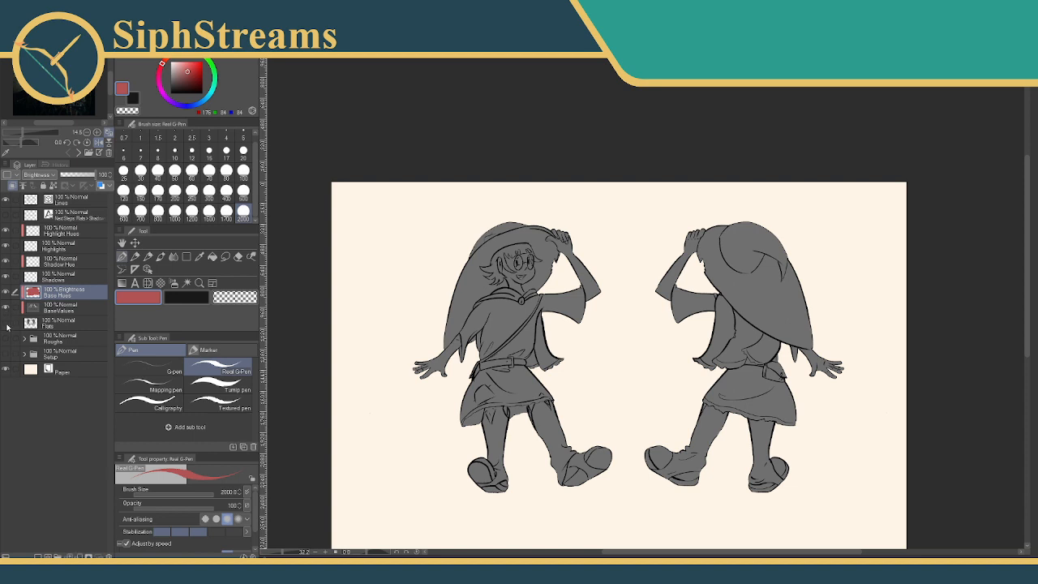
# Toggle the Flats layer's visibility and release the BaseValues layer's clipping to the layer below
pyautogui.click(5, 322)
pyautogui.click(6, 323)
pyautogui.click(48, 309)
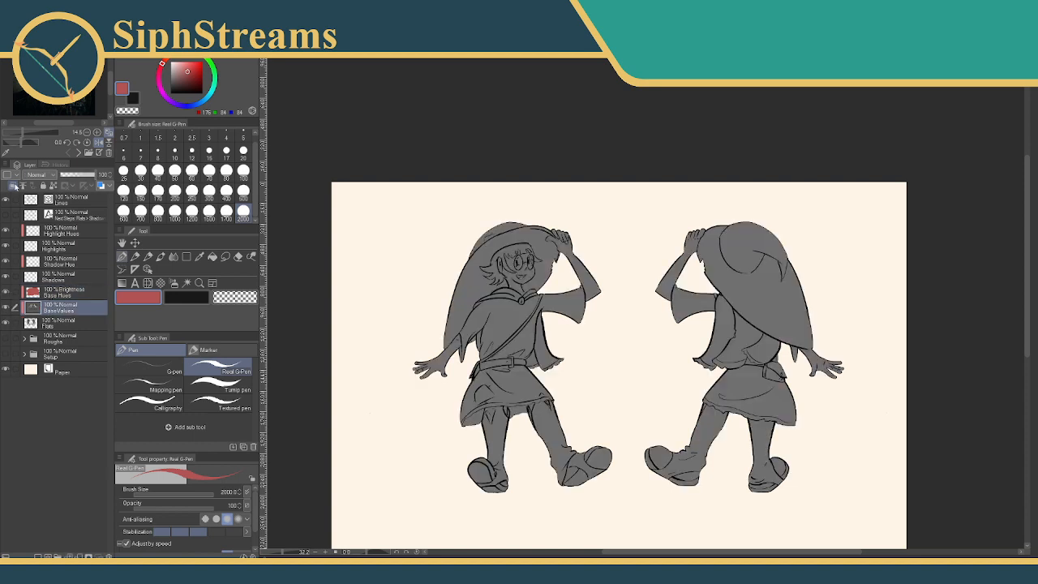
pyautogui.click(15, 187)
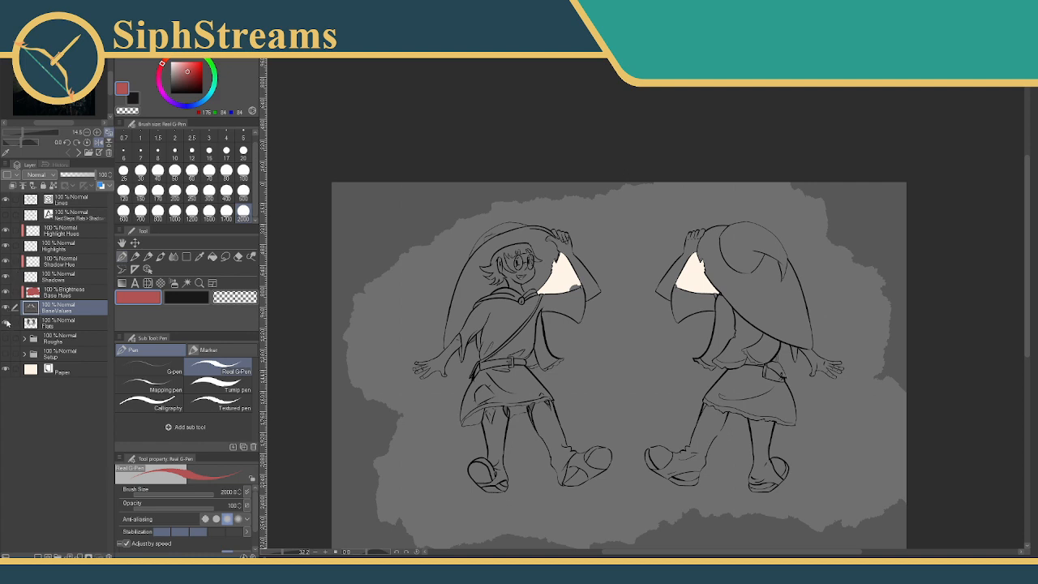
# Toggle the Base Hues layer's visibility to compare the unclipped drawing with and without the Brightness blend
pyautogui.click(4, 295)
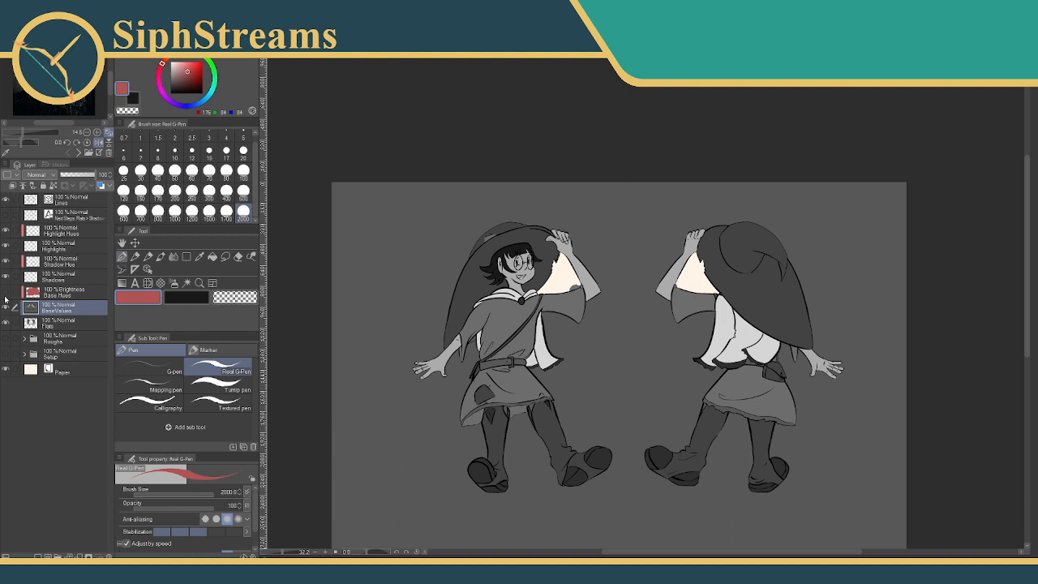
pyautogui.click(7, 294)
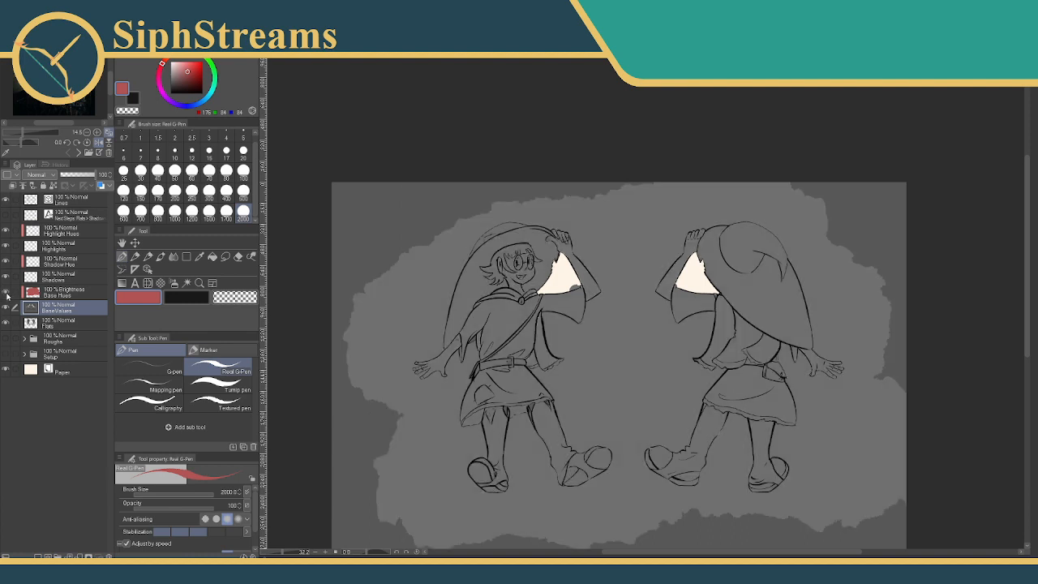
pyautogui.click(7, 294)
pyautogui.click(8, 295)
pyautogui.click(7, 295)
# Show the Base Hues layer again and try the Hue blending mode on it
pyautogui.click(59, 297)
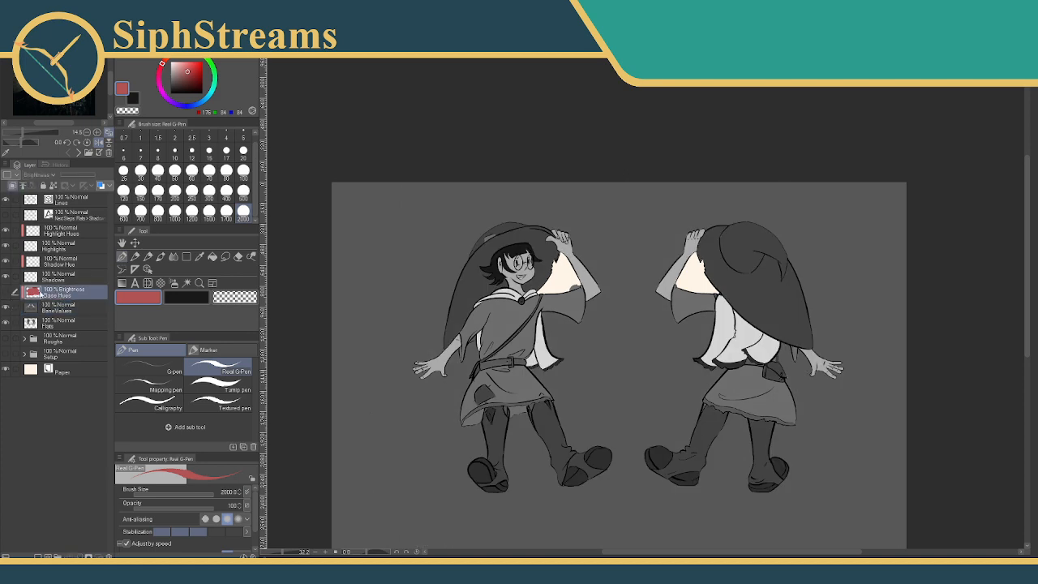
pyautogui.click(7, 305)
pyautogui.click(37, 174)
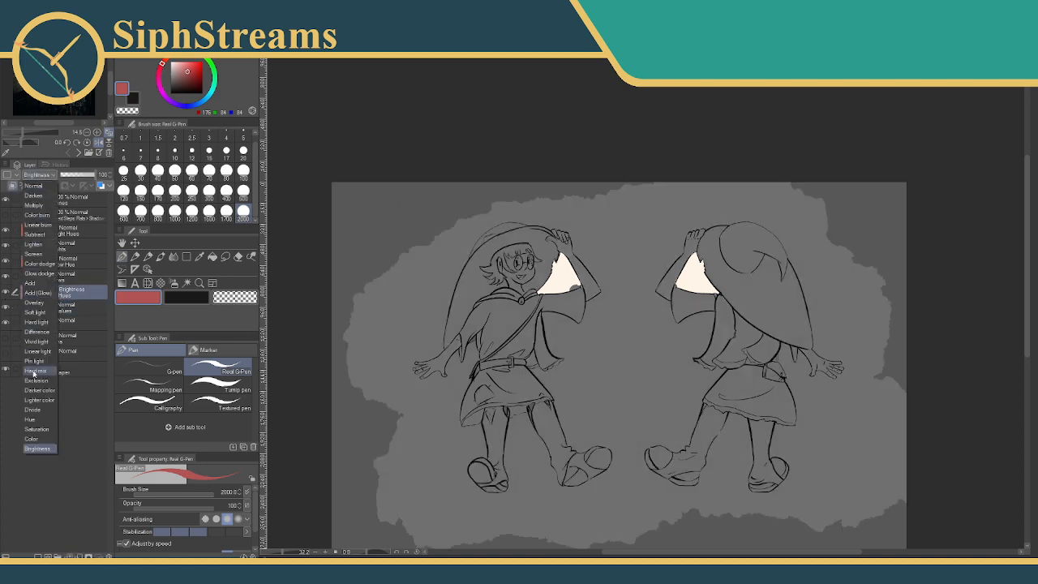
pyautogui.click(37, 420)
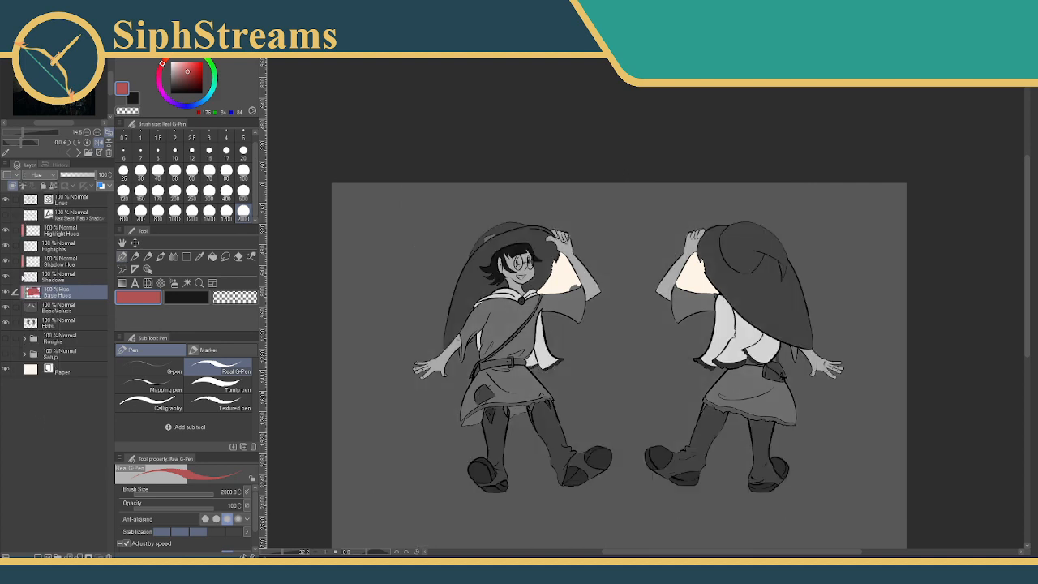
# Set the Base Hues layer's blending mode to Color dodge and clip the BaseValues layer to the Flats layer again
pyautogui.click(38, 176)
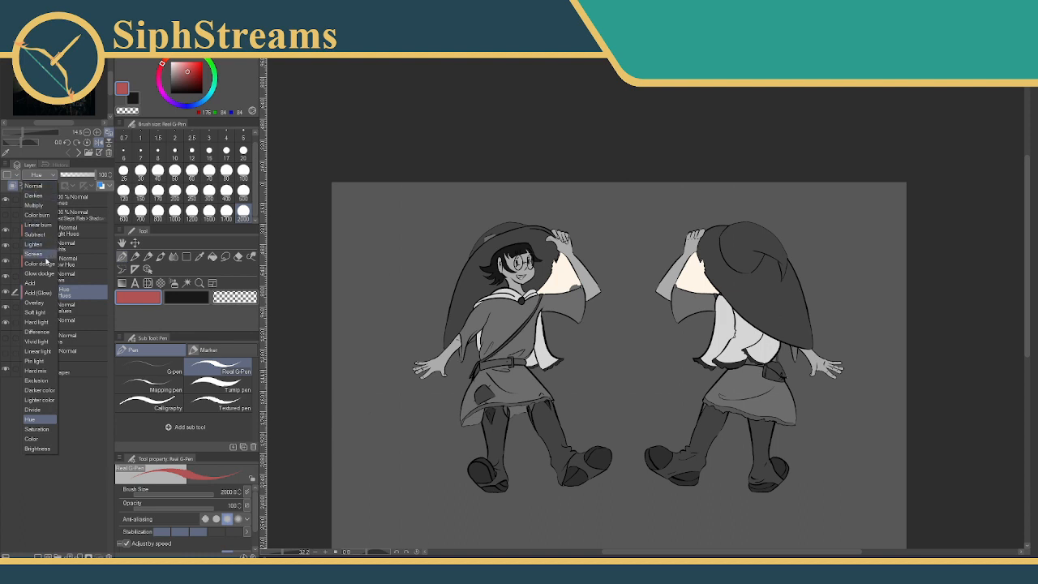
pyautogui.click(46, 264)
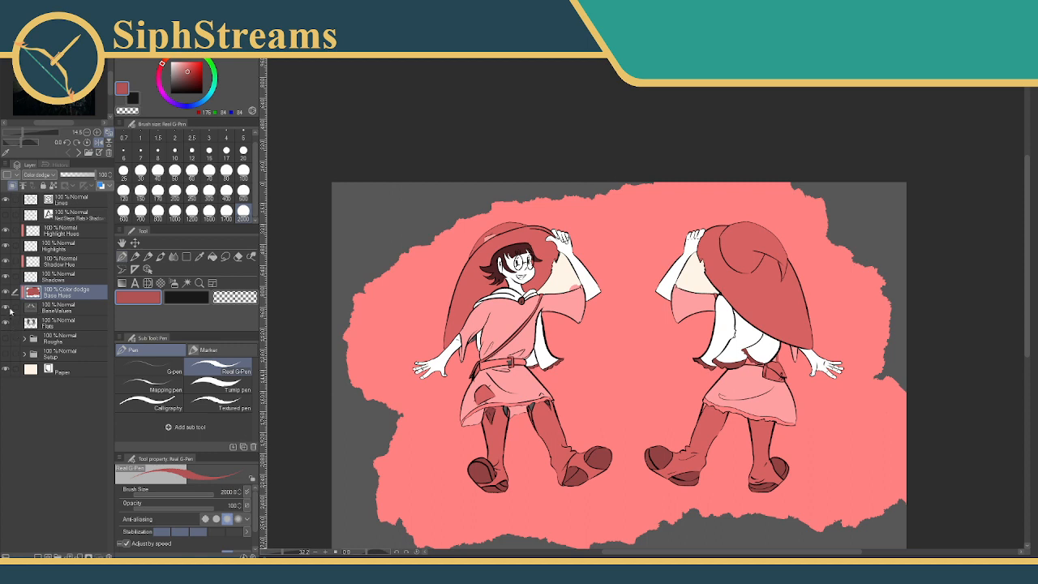
pyautogui.click(47, 309)
pyautogui.click(12, 185)
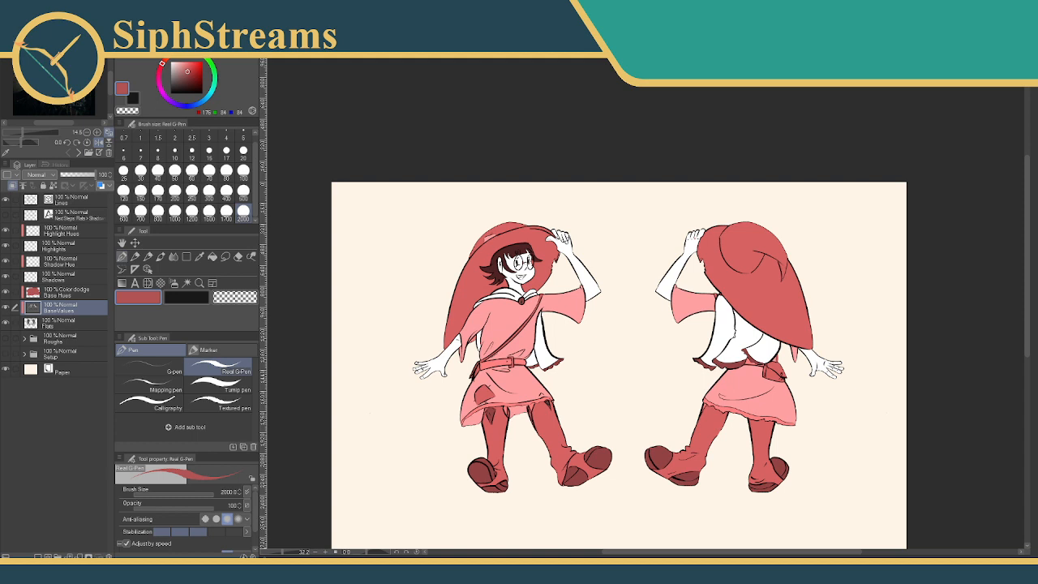
# Switch to the web browser and examine the Ultimate Guide to Blending Modes article's introduction, layer diagram and Normal mode example
pyautogui.hotkey('alt', 'Tab')
pyautogui.scroll(10, 526, 331)
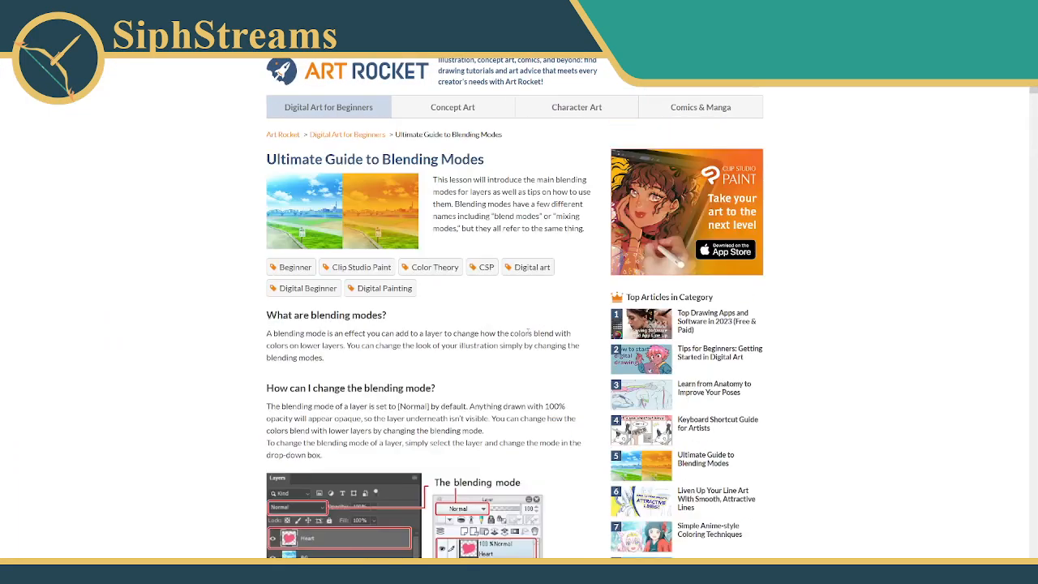
pyautogui.scroll(-1, 566, 321)
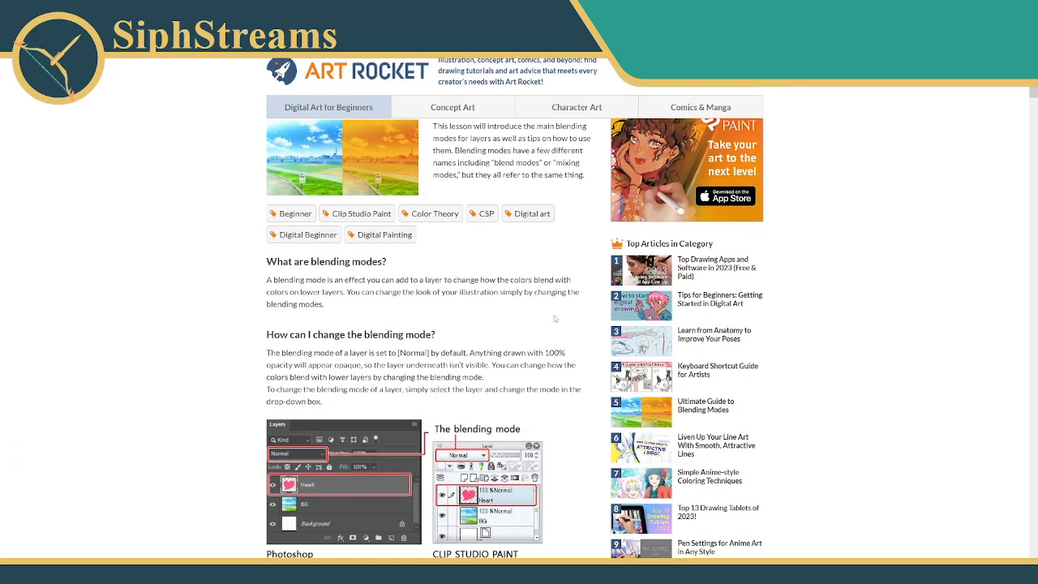
pyautogui.scroll(-5, 558, 311)
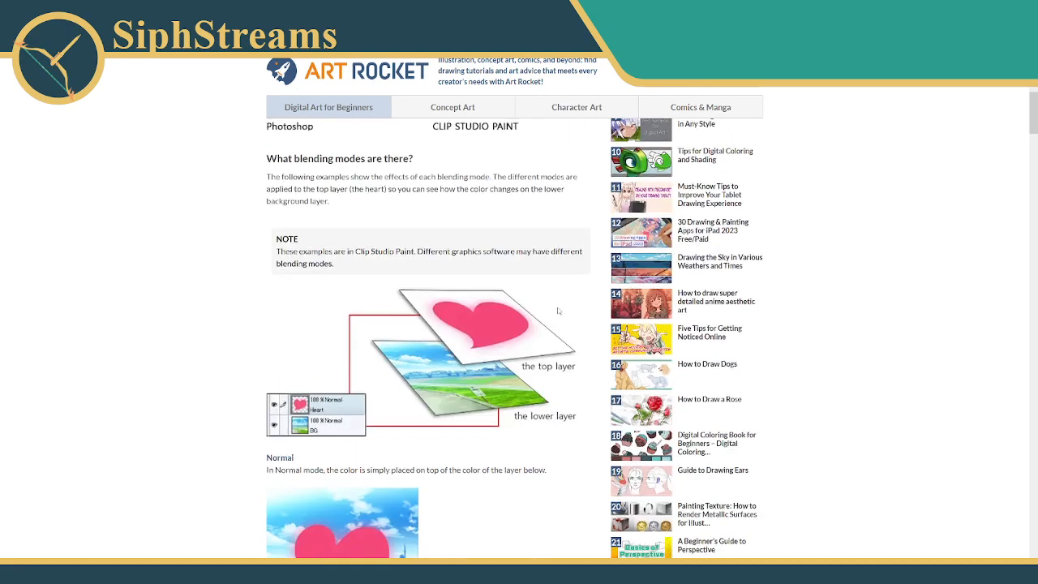
pyautogui.scroll(-2, 558, 310)
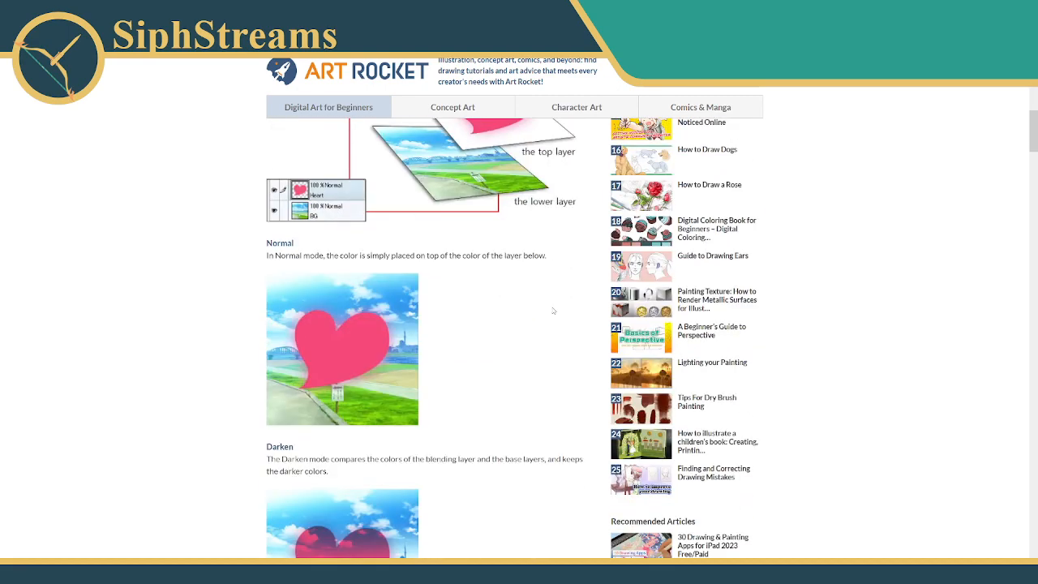
pyautogui.scroll(2, 553, 311)
pyautogui.scroll(-2, 553, 310)
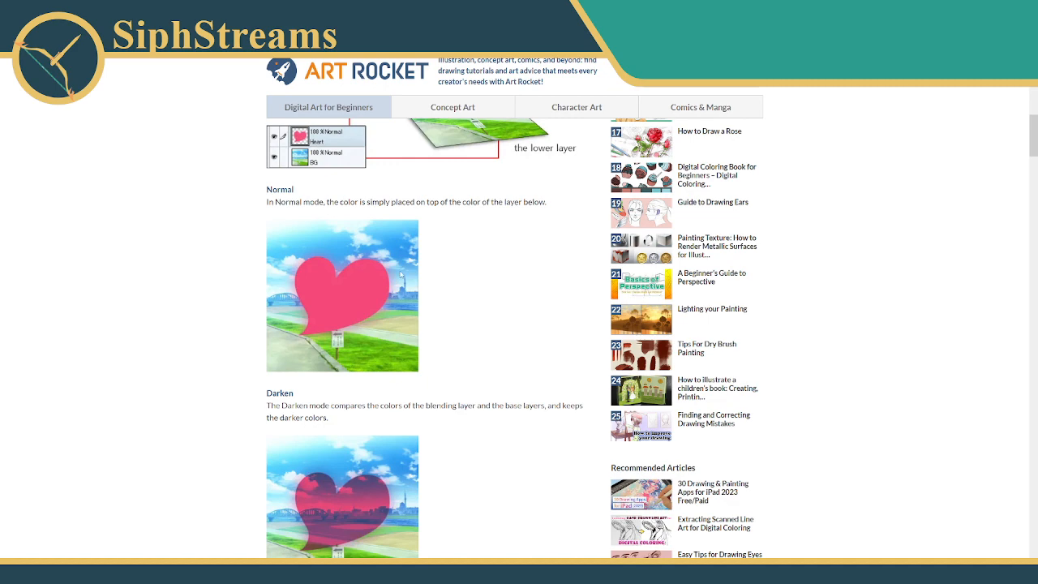
pyautogui.scroll(1, 447, 283)
pyautogui.scroll(-2, 447, 283)
pyautogui.scroll(3, 445, 281)
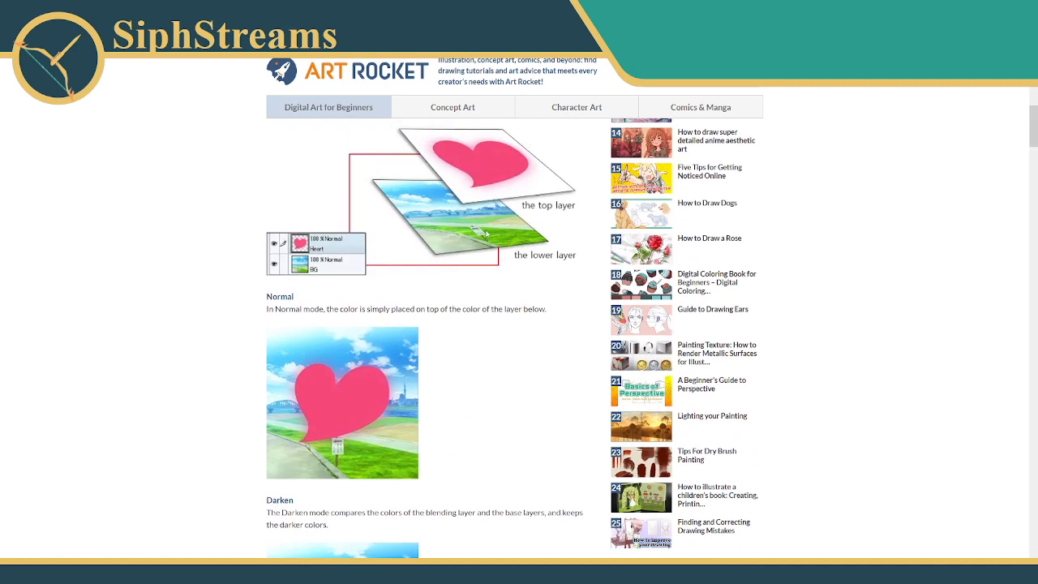
pyautogui.scroll(-2, 489, 233)
pyautogui.scroll(-1, 489, 233)
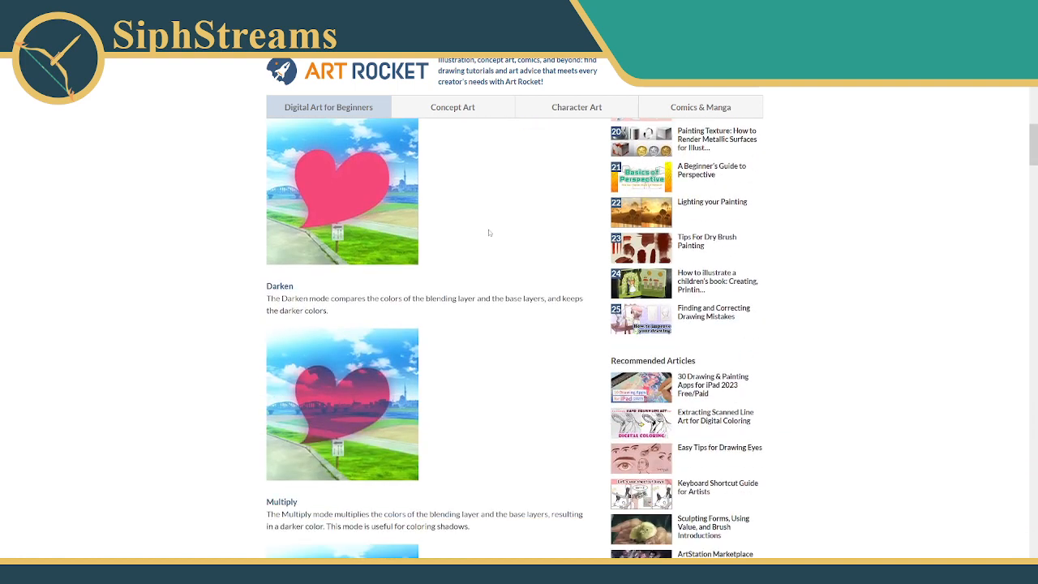
# Examine the article's descriptions and example images for the Darken and Multiply blending modes
pyautogui.scroll(-1, 487, 233)
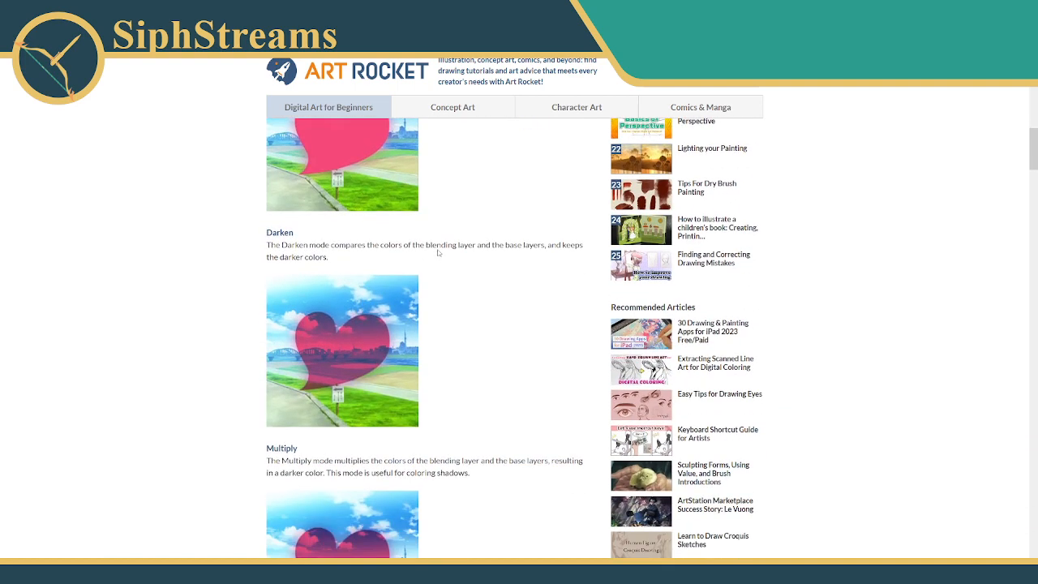
pyautogui.scroll(1, 454, 244)
pyautogui.scroll(-1, 453, 244)
pyautogui.scroll(-3, 361, 337)
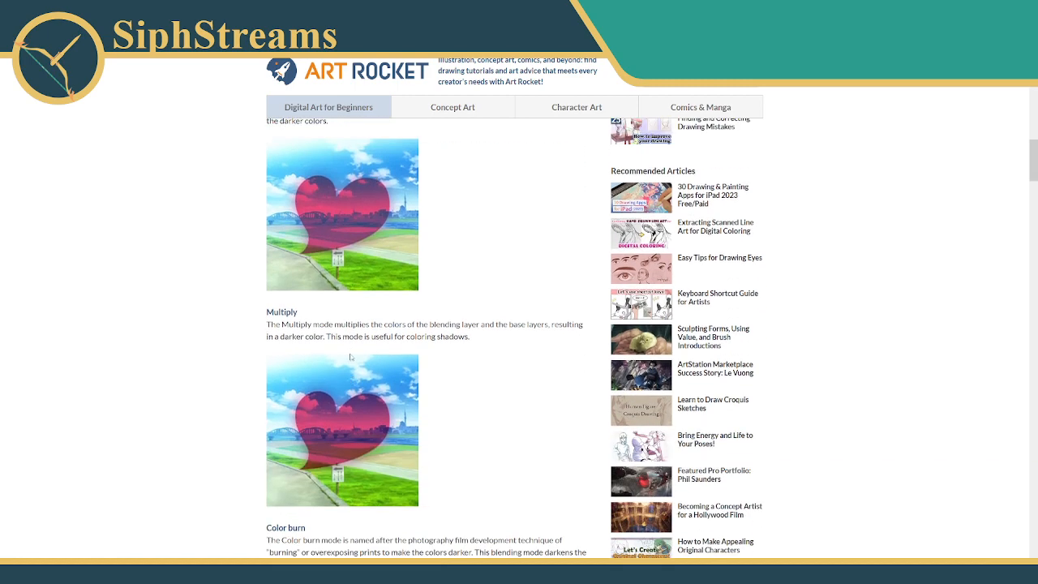
pyautogui.scroll(2, 350, 357)
pyautogui.scroll(-1, 349, 355)
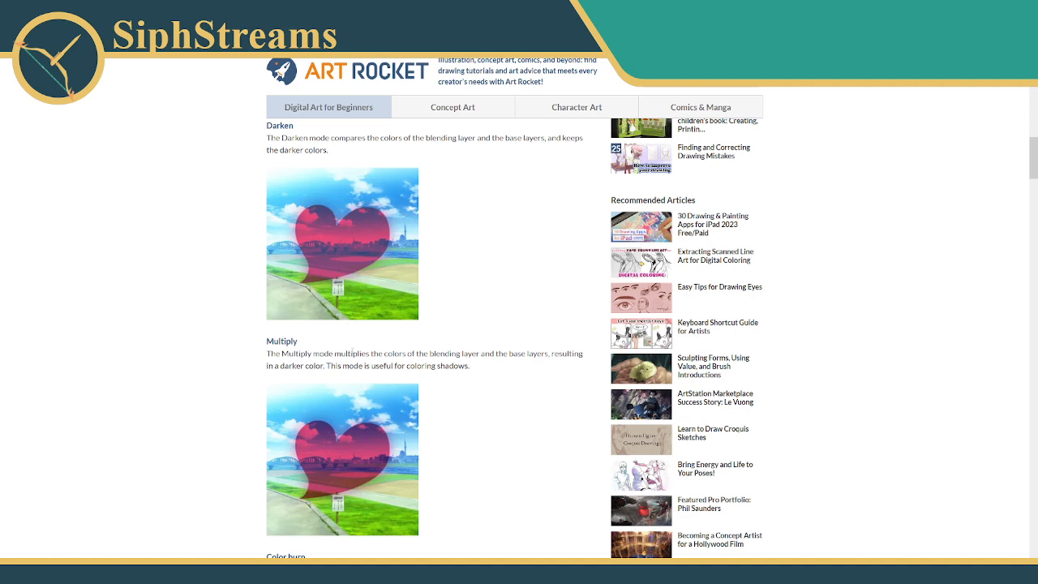
pyautogui.scroll(-2, 352, 352)
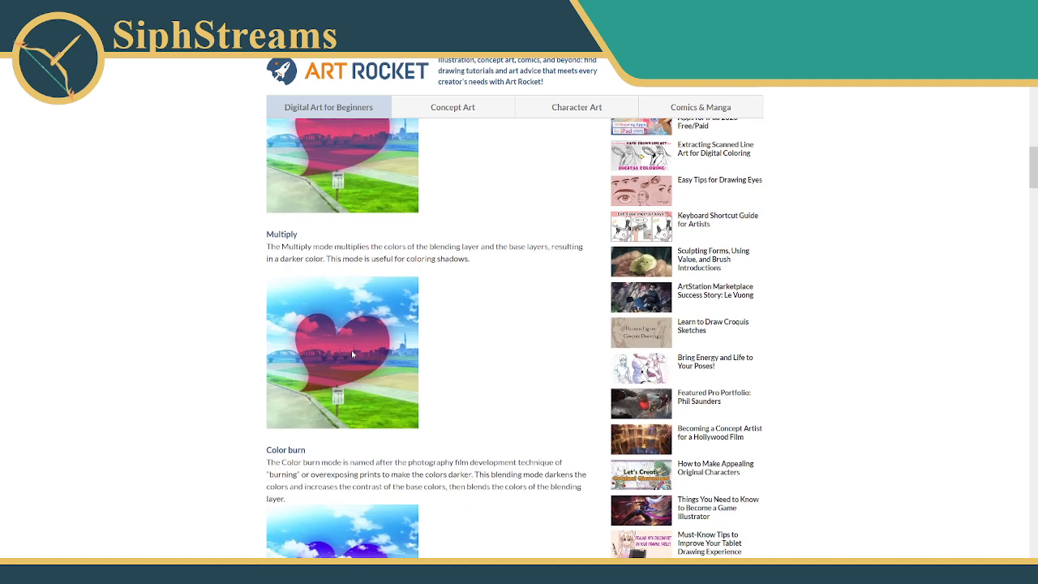
# Examine the article's descriptions and example images for the Color burn, Linear burn and Subtract blending modes
pyautogui.scroll(-3, 352, 355)
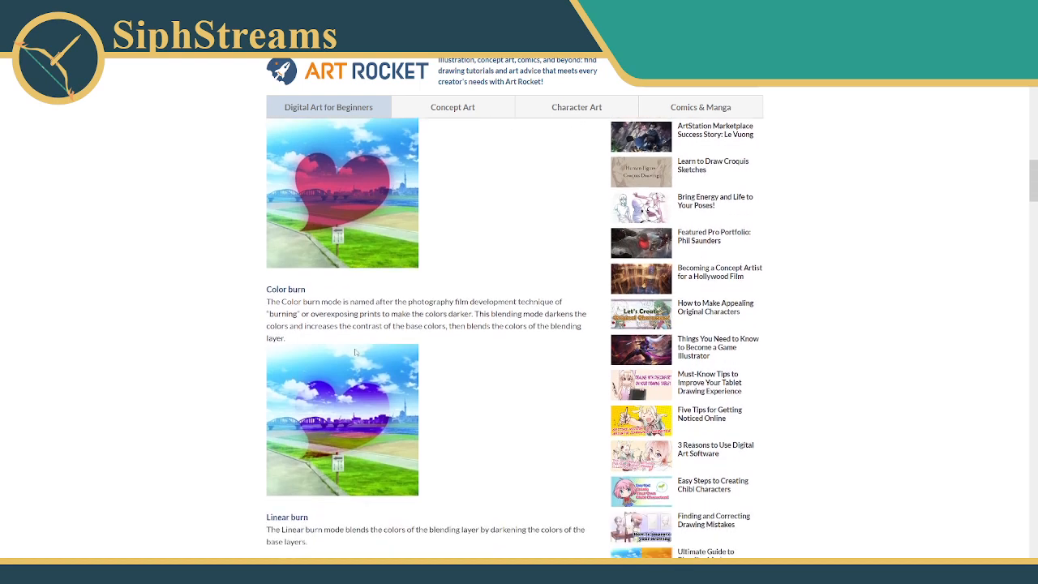
pyautogui.scroll(-1, 355, 351)
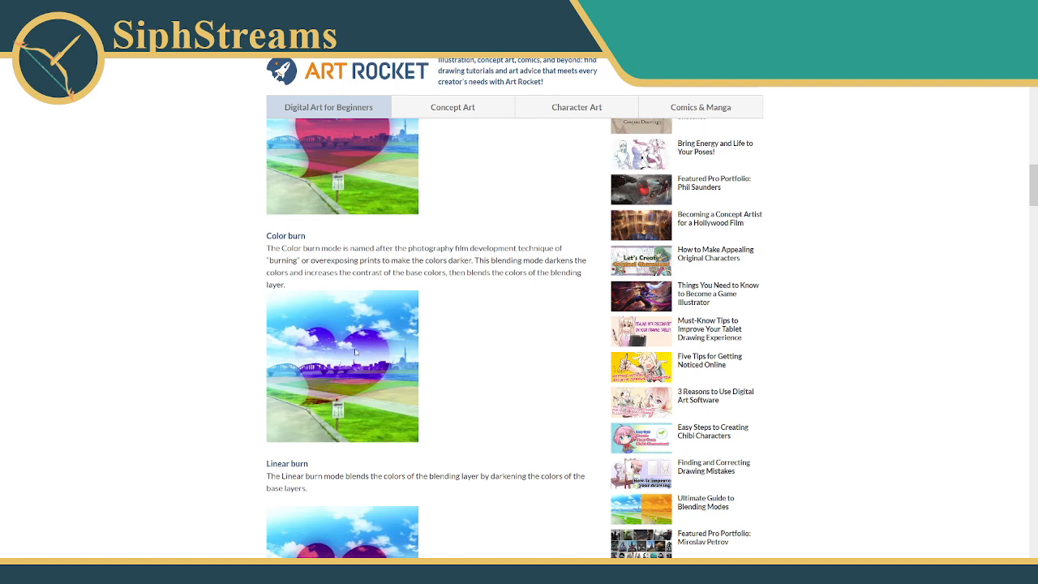
pyautogui.scroll(-3, 354, 351)
pyautogui.scroll(-7, 355, 351)
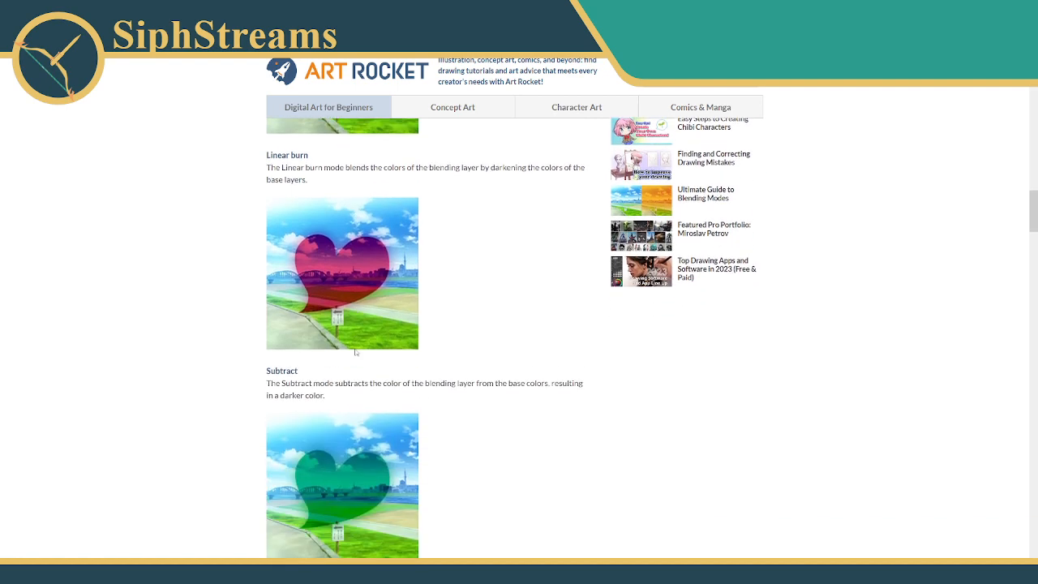
pyautogui.scroll(-7, 355, 352)
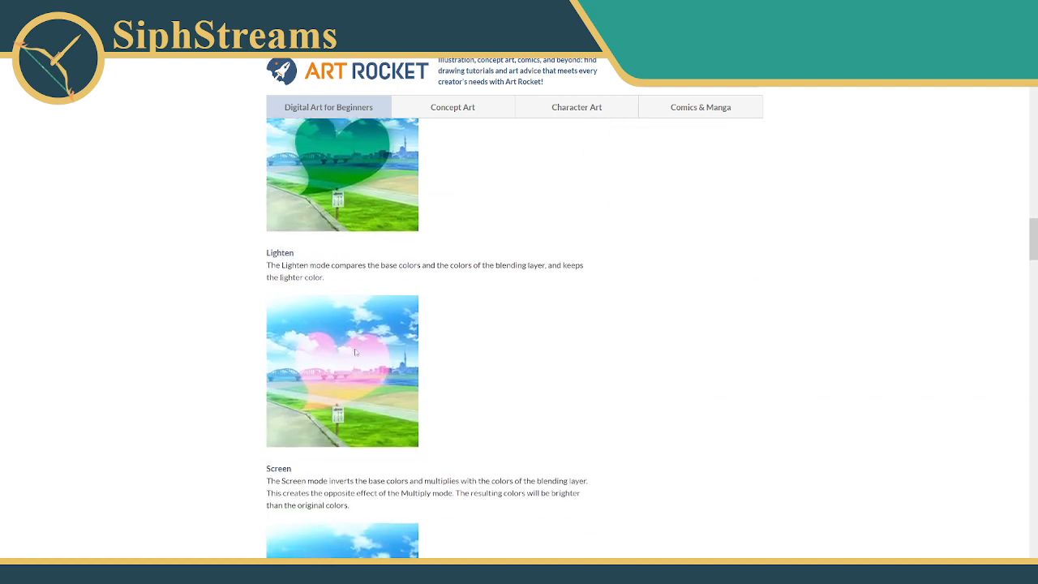
# Examine the article's descriptions and example images for the Lighten, Screen, Color dodge, Glow dodge, Add and Add (Glow) modes
pyautogui.scroll(3, 355, 351)
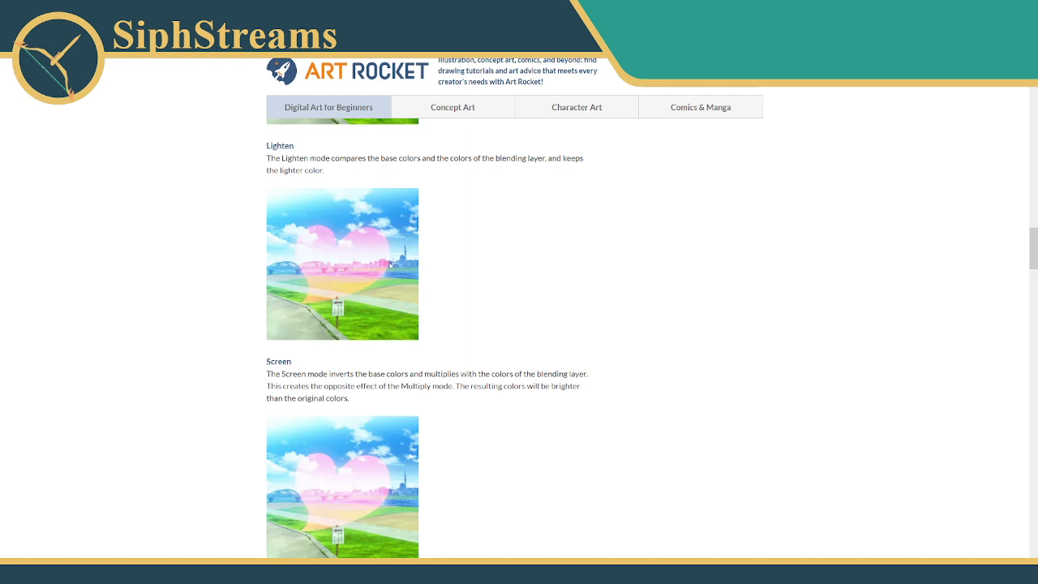
pyautogui.scroll(-2, 435, 243)
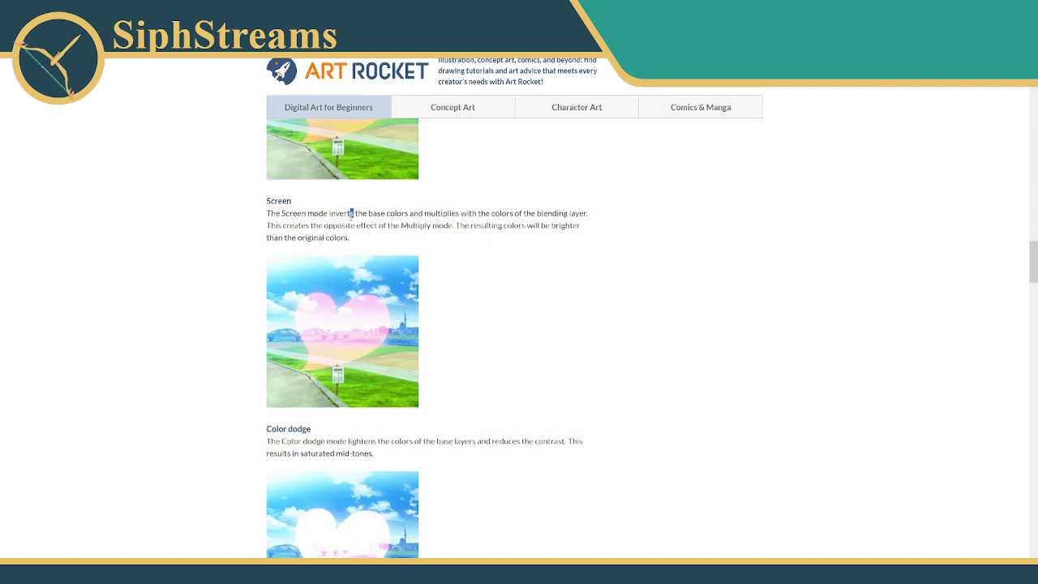
pyautogui.doubleClick(367, 225)
pyautogui.click(365, 253)
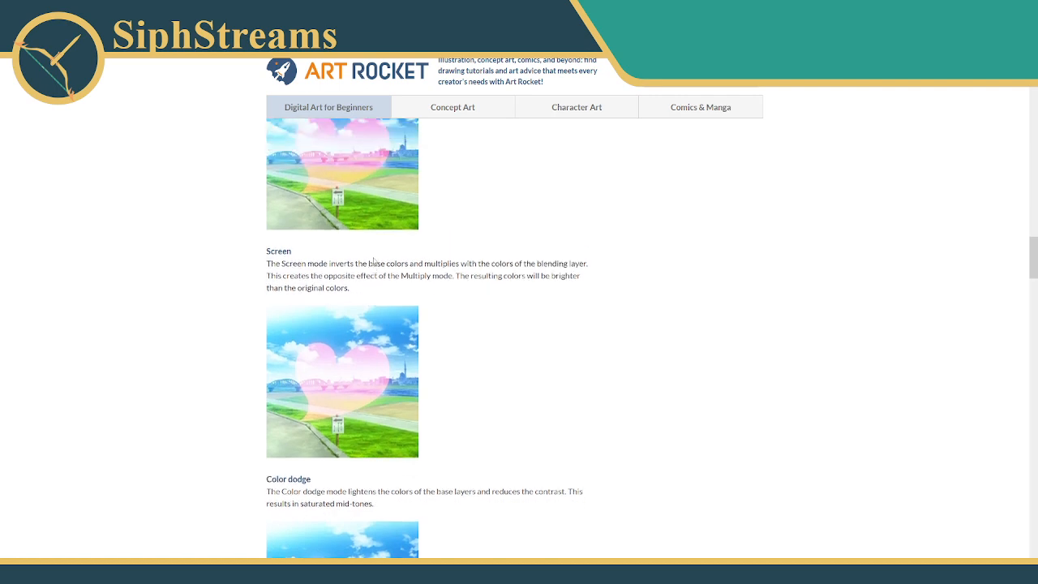
pyautogui.scroll(-3, 365, 252)
pyautogui.click(465, 252)
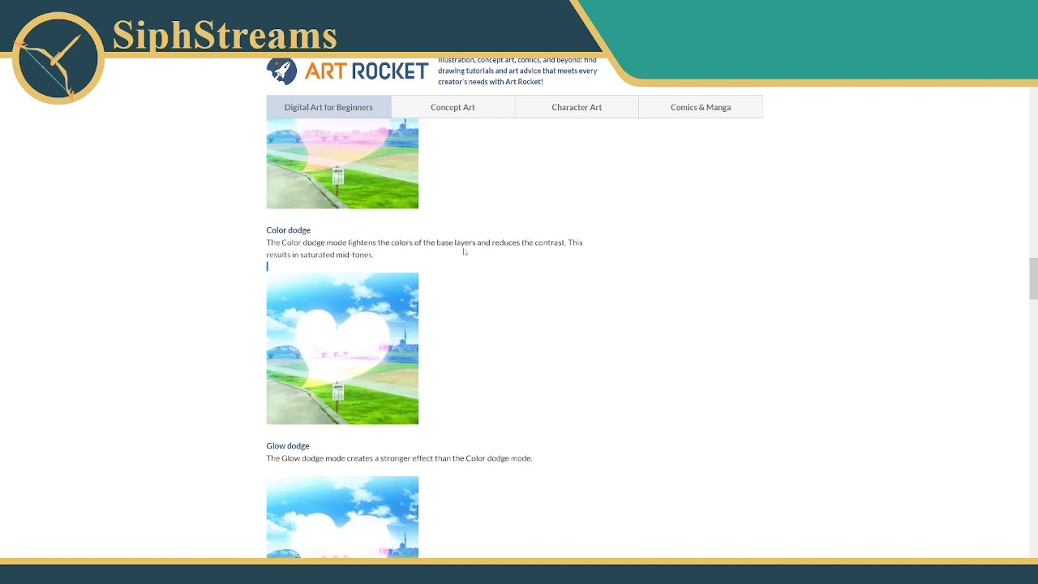
pyautogui.scroll(-3, 465, 251)
pyautogui.scroll(-2, 465, 252)
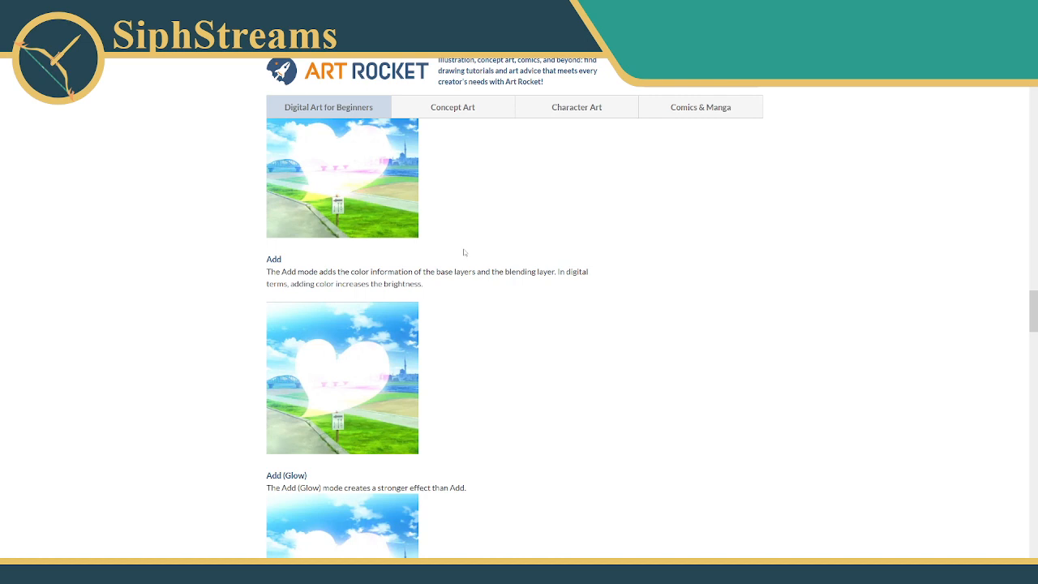
pyautogui.scroll(-1, 464, 252)
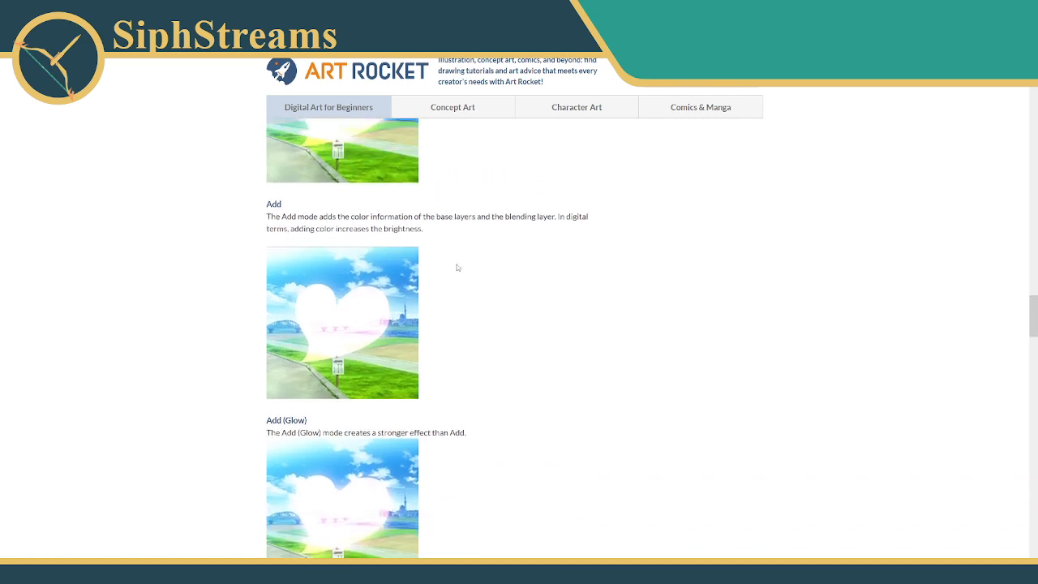
pyautogui.scroll(-3, 458, 268)
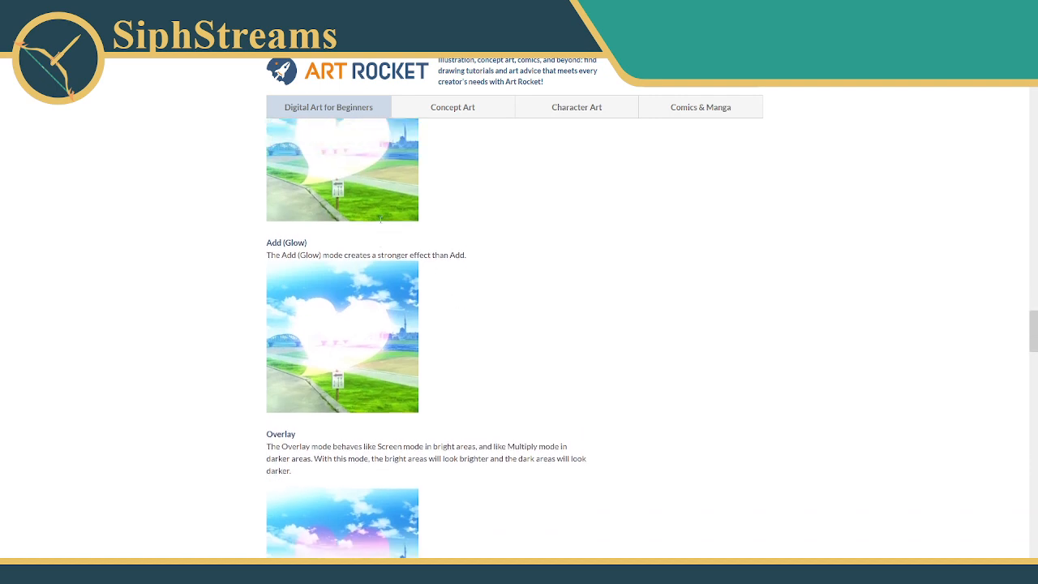
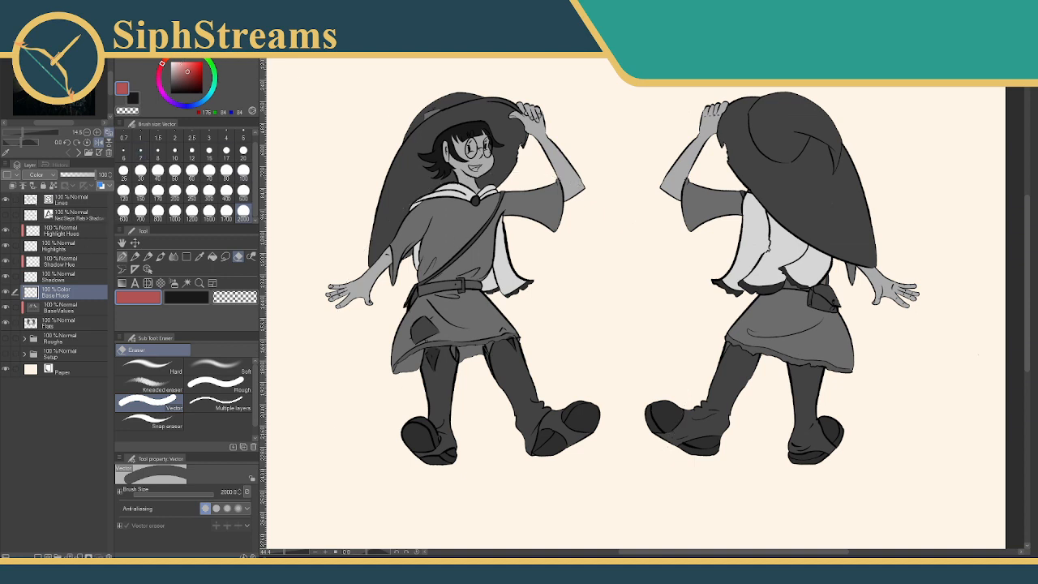
# Pick a more saturated red and paint over the front-view figure on the Base Hues layer with the Real G-Pen
pyautogui.moveTo(185, 71)
pyautogui.mouseDown()
pyautogui.moveTo(175, 71)
pyautogui.moveTo(200, 70)
pyautogui.mouseUp()
pyautogui.click(174, 211)
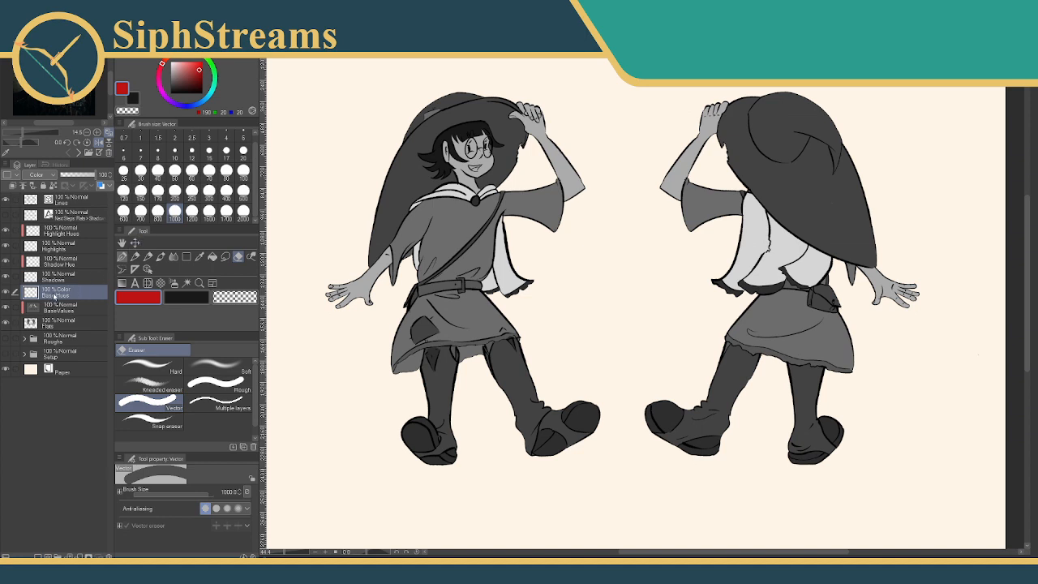
pyautogui.scroll(-3, 301, 527)
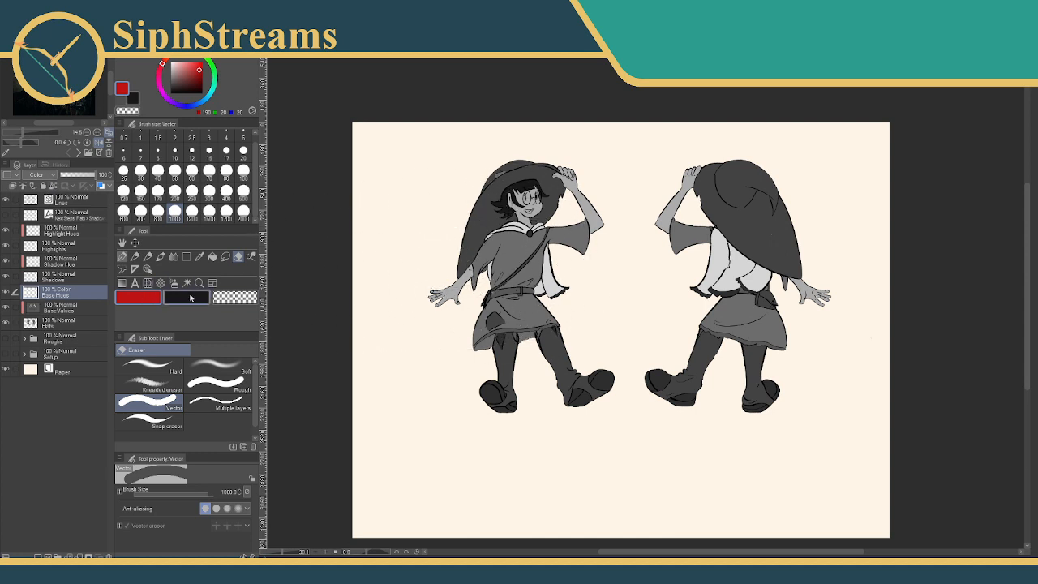
pyautogui.click(123, 257)
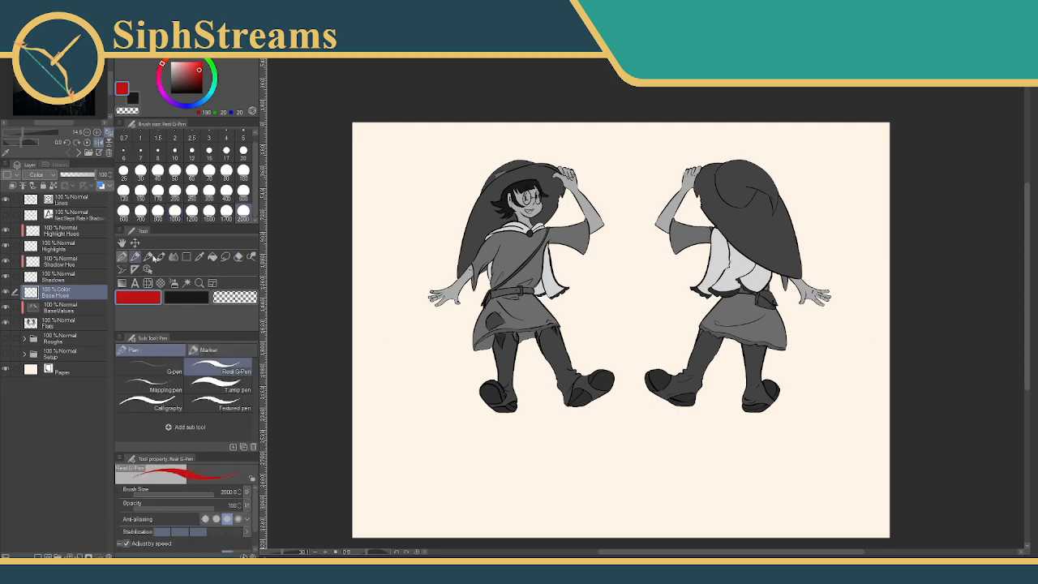
pyautogui.moveTo(572, 227)
pyautogui.mouseDown()
pyautogui.moveTo(485, 249)
pyautogui.moveTo(541, 240)
pyautogui.moveTo(517, 252)
pyautogui.moveTo(457, 325)
pyautogui.moveTo(489, 325)
pyautogui.moveTo(455, 307)
pyautogui.moveTo(471, 335)
pyautogui.mouseUp()
# Choose lighter, less saturated reds and repaint the front-view figure to compare their effect on the grey values
pyautogui.click(184, 70)
pyautogui.click(179, 69)
pyautogui.moveTo(519, 227)
pyautogui.mouseDown()
pyautogui.moveTo(498, 301)
pyautogui.moveTo(497, 390)
pyautogui.mouseUp()
pyautogui.click(187, 68)
pyautogui.moveTo(511, 239)
pyautogui.mouseDown()
pyautogui.moveTo(558, 317)
pyautogui.moveTo(514, 307)
pyautogui.moveTo(548, 344)
pyautogui.mouseUp()
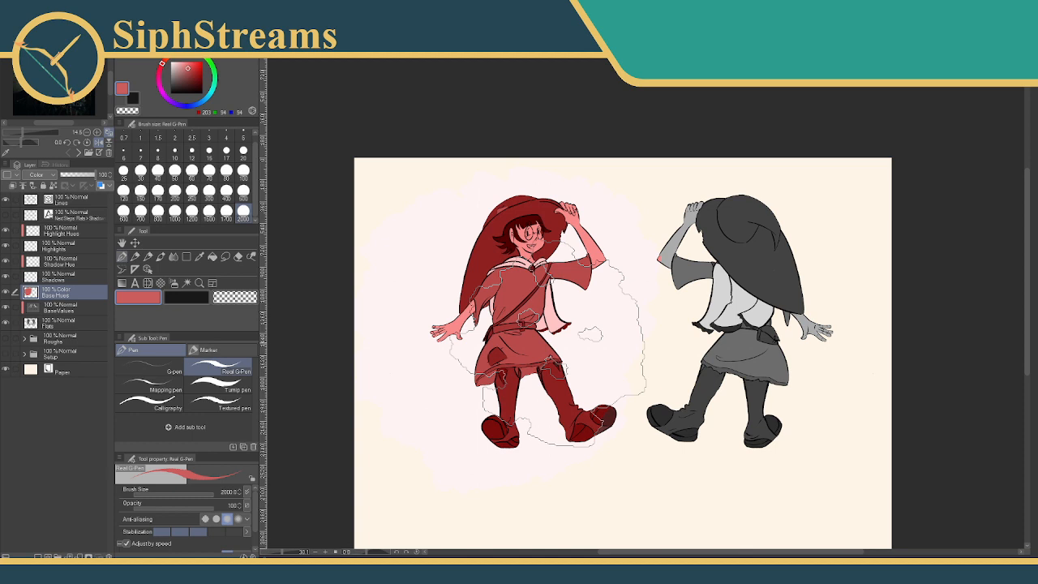
# Repaint the front-view figure with a muted red, a dark red and finally a vivid saturated red
pyautogui.click(187, 77)
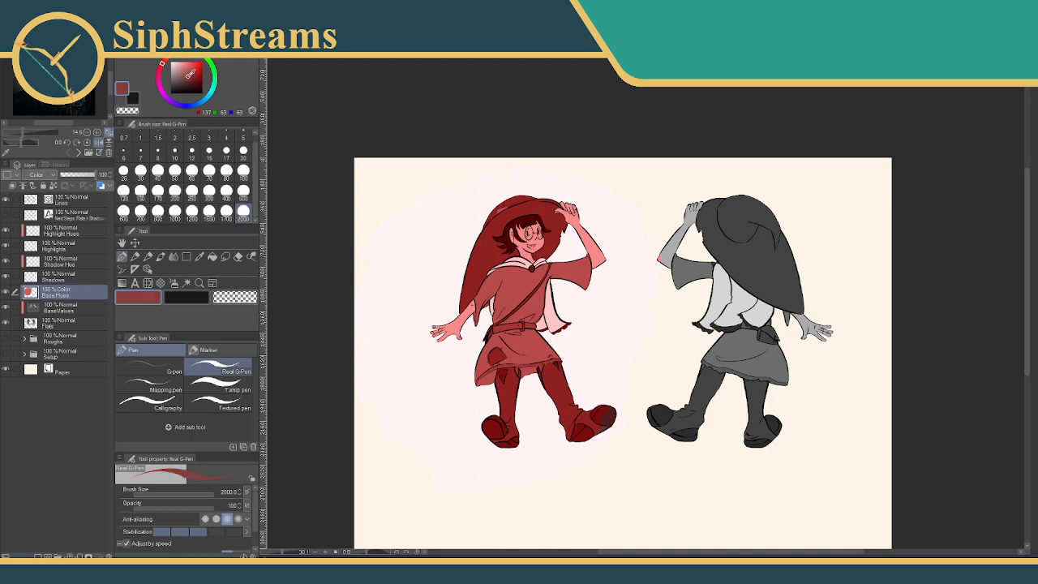
pyautogui.moveTo(361, 194)
pyautogui.mouseDown()
pyautogui.moveTo(515, 258)
pyautogui.moveTo(517, 273)
pyautogui.moveTo(394, 255)
pyautogui.mouseUp()
pyautogui.click(195, 84)
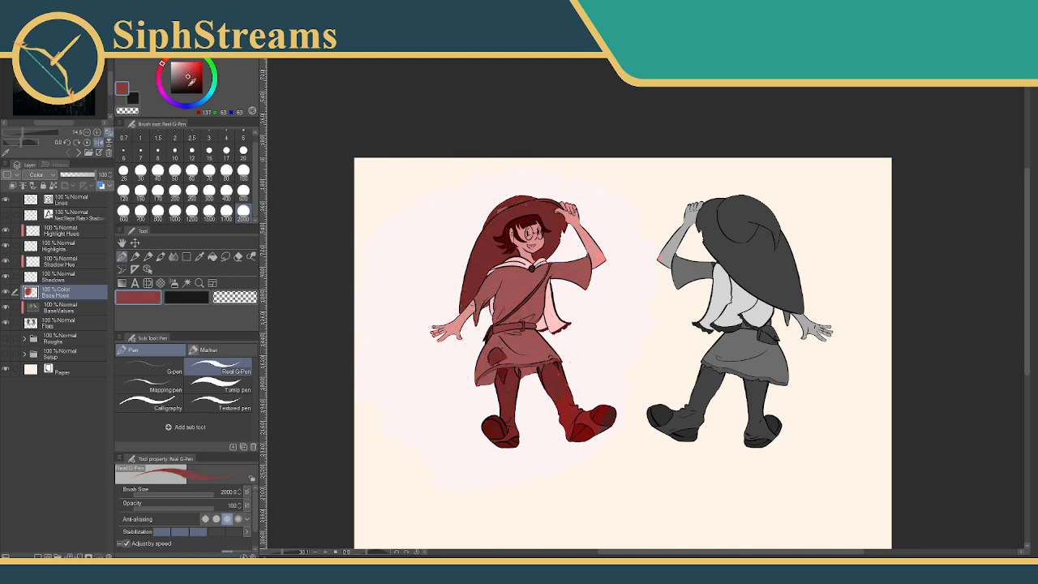
pyautogui.moveTo(434, 182)
pyautogui.mouseDown()
pyautogui.moveTo(523, 352)
pyautogui.moveTo(514, 333)
pyautogui.mouseUp()
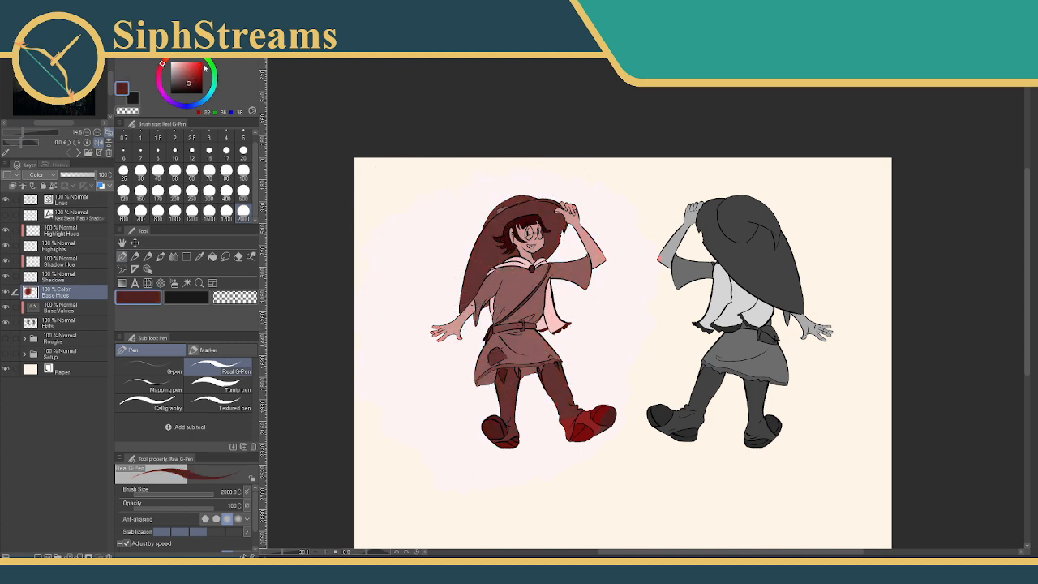
pyautogui.click(200, 67)
pyautogui.moveTo(497, 237)
pyautogui.mouseDown()
pyautogui.moveTo(557, 297)
pyautogui.moveTo(526, 357)
pyautogui.moveTo(605, 300)
pyautogui.mouseUp()
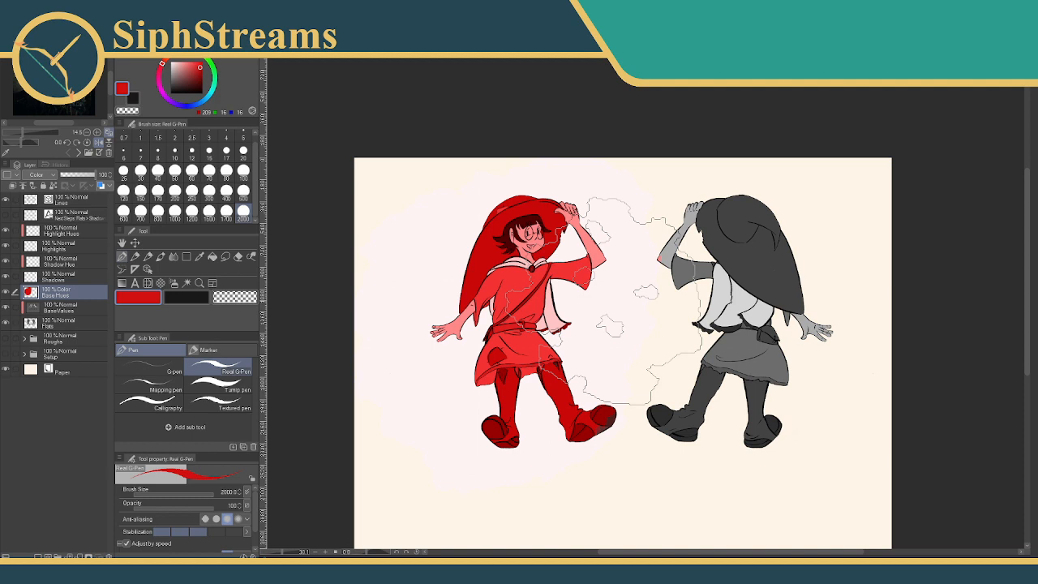
# Shift the brush hue in stages from red to bright green, repainting the front-view figure with each hue
pyautogui.click(193, 72)
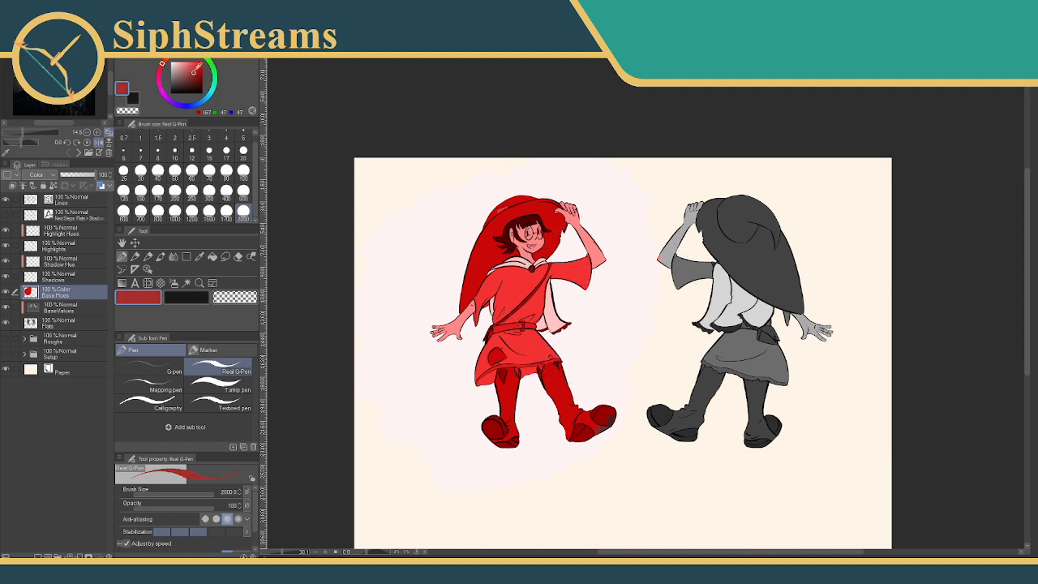
pyautogui.moveTo(162, 65)
pyautogui.mouseDown()
pyautogui.moveTo(160, 88)
pyautogui.moveTo(163, 64)
pyautogui.moveTo(202, 62)
pyautogui.moveTo(159, 80)
pyautogui.moveTo(174, 56)
pyautogui.mouseUp()
pyautogui.moveTo(494, 240)
pyautogui.mouseDown()
pyautogui.moveTo(438, 324)
pyautogui.moveTo(533, 417)
pyautogui.moveTo(521, 260)
pyautogui.moveTo(519, 317)
pyautogui.mouseUp()
pyautogui.moveTo(174, 56); pyautogui.dragTo(203, 57)
pyautogui.moveTo(462, 185)
pyautogui.mouseDown()
pyautogui.moveTo(462, 241)
pyautogui.moveTo(556, 388)
pyautogui.mouseUp()
pyautogui.click(214, 83)
pyautogui.moveTo(529, 227)
pyautogui.mouseDown()
pyautogui.moveTo(535, 222)
pyautogui.moveTo(467, 381)
pyautogui.moveTo(568, 308)
pyautogui.mouseUp()
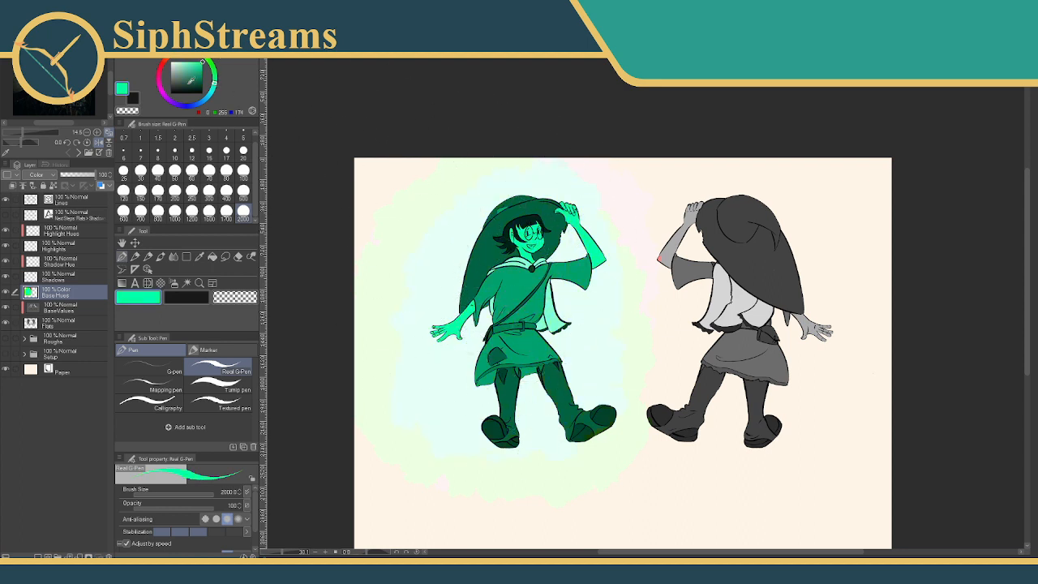
# Change the brush hue to blue, then to a deeper pure blue, painting over the front-view figure with each
pyautogui.moveTo(215, 98); pyautogui.dragTo(195, 105)
pyautogui.moveTo(503, 207)
pyautogui.mouseDown()
pyautogui.moveTo(495, 243)
pyautogui.moveTo(526, 378)
pyautogui.moveTo(527, 349)
pyautogui.mouseUp()
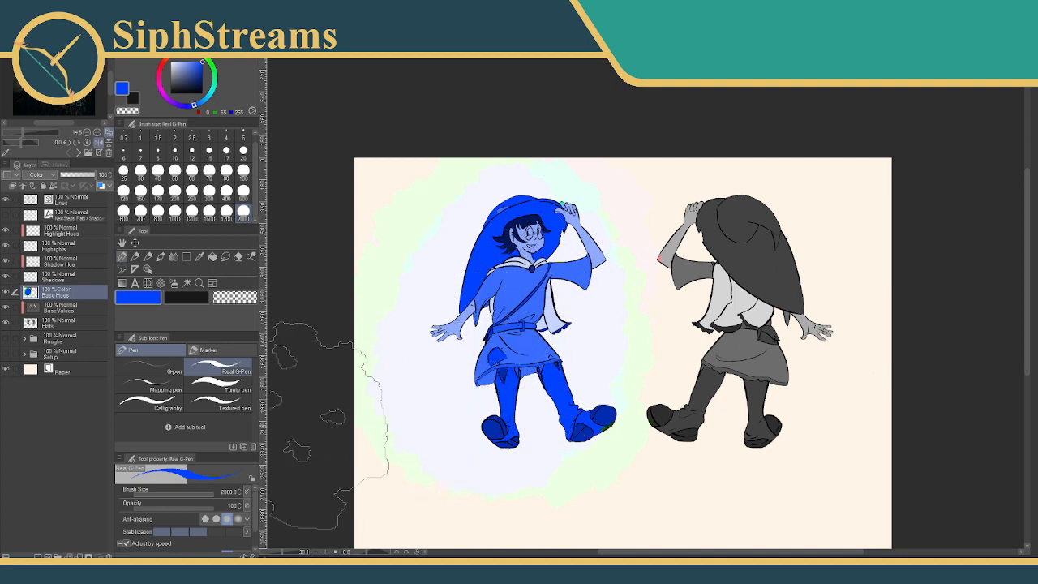
pyautogui.moveTo(193, 104); pyautogui.dragTo(184, 106)
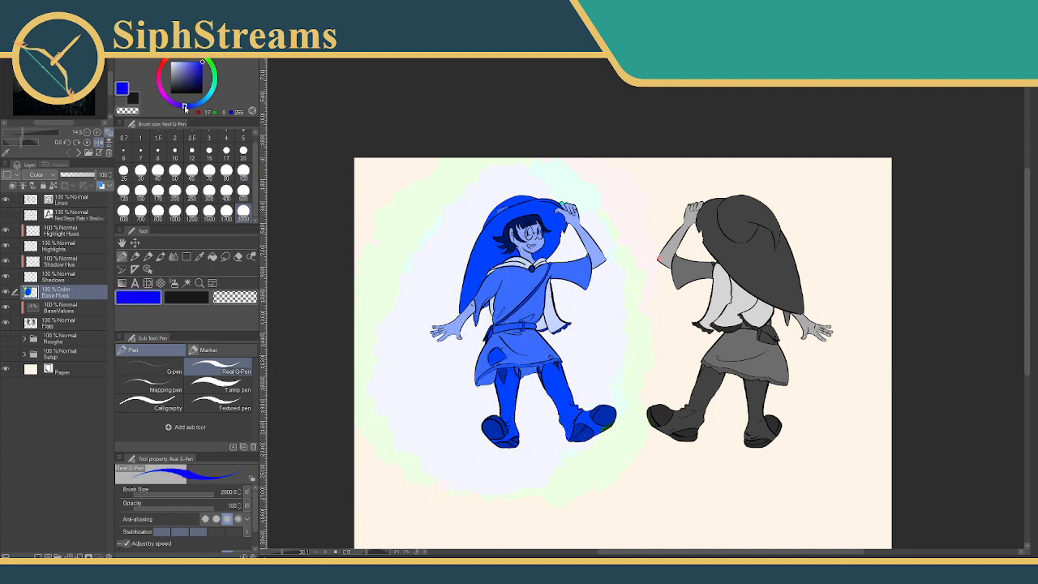
pyautogui.moveTo(507, 248)
pyautogui.mouseDown()
pyautogui.moveTo(467, 275)
pyautogui.moveTo(540, 266)
pyautogui.moveTo(573, 348)
pyautogui.moveTo(450, 356)
pyautogui.mouseUp()
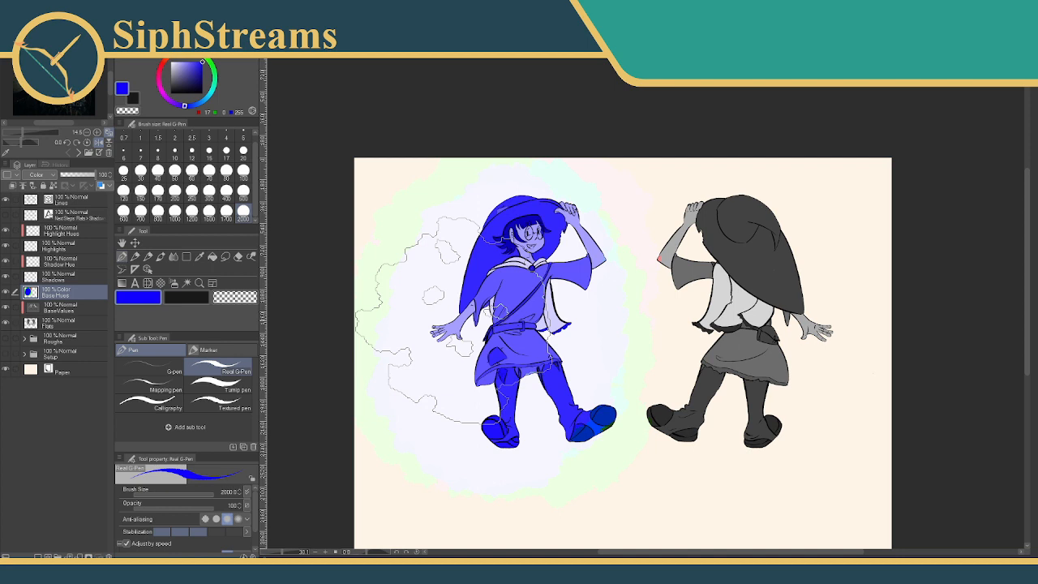
# Set the Base Hues layer's blending mode to Hue
pyautogui.hotkey('ctrl', 'd')
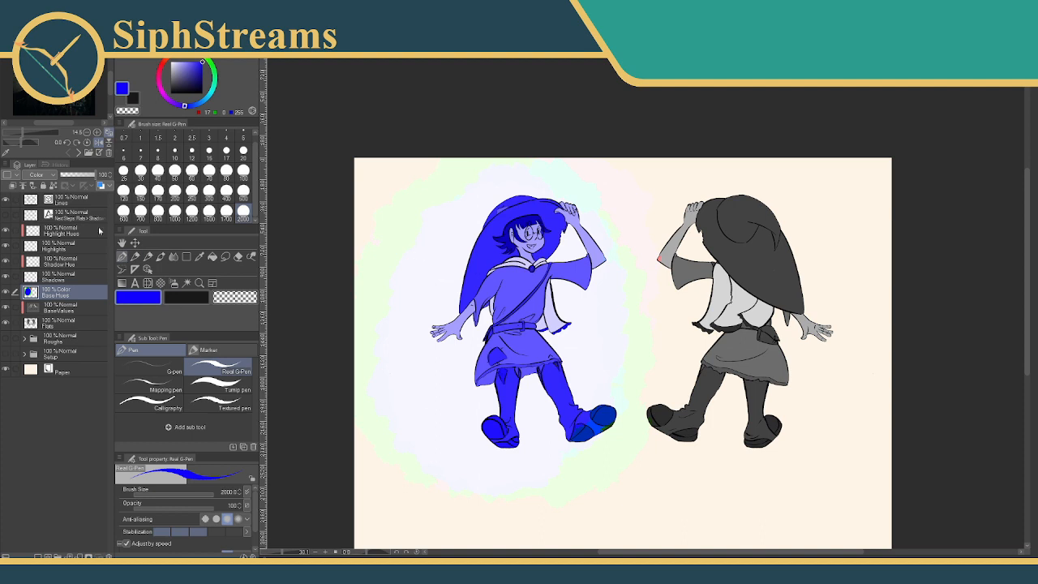
pyautogui.click(42, 175)
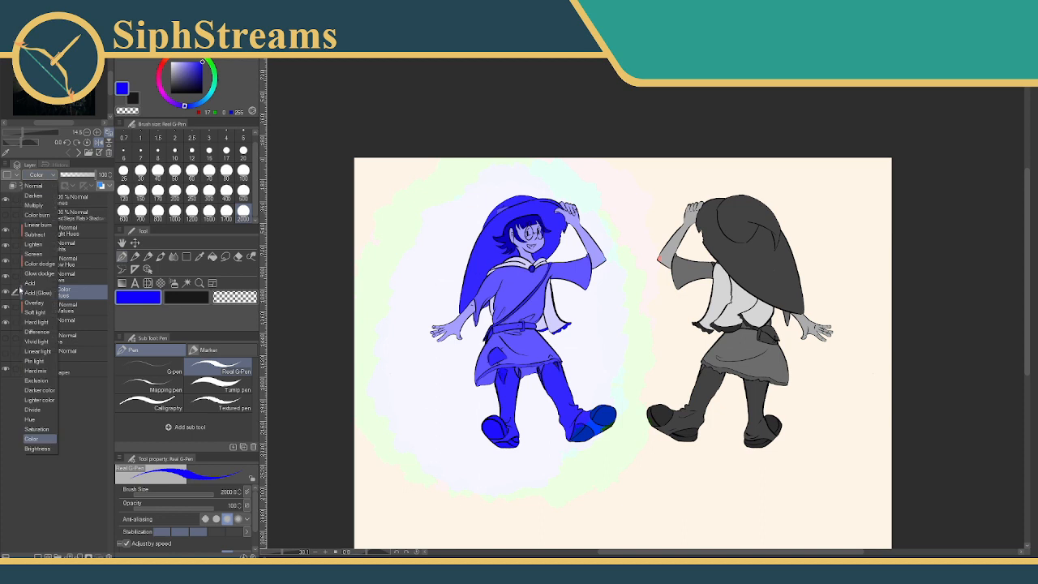
pyautogui.click(31, 419)
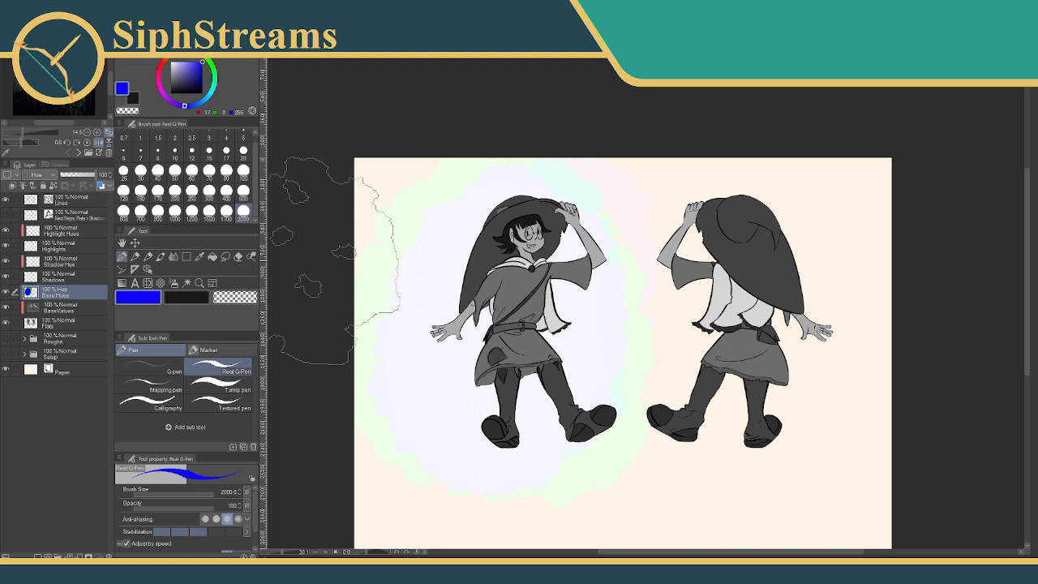
pyautogui.hotkey('ctrl', 'd')
# Unclip the BaseValues layer from the Flats layer and clip the Base Hues layer to BaseValues, keeping the Paper layer shown
pyautogui.click(49, 310)
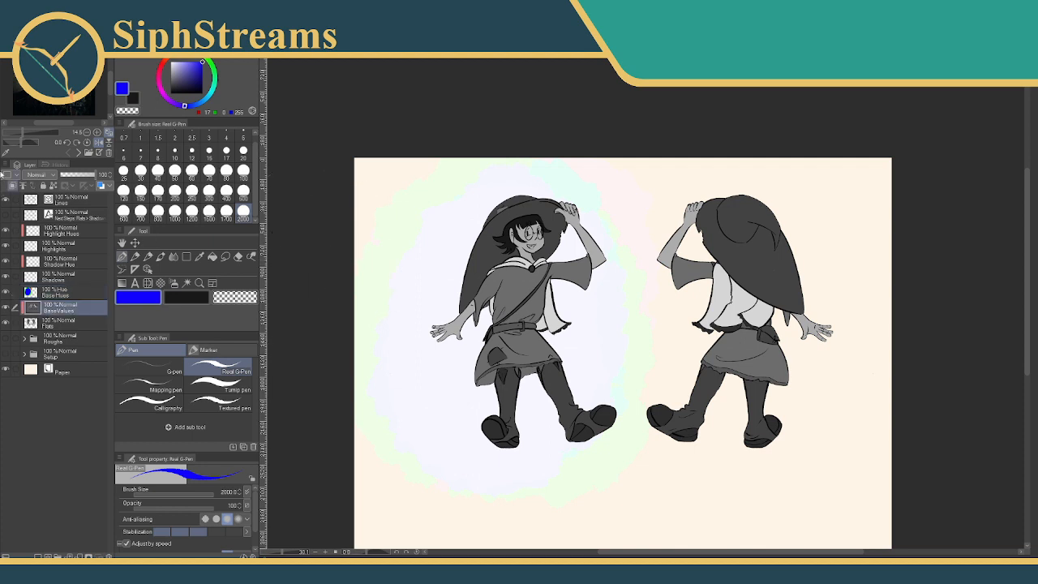
pyautogui.click(13, 187)
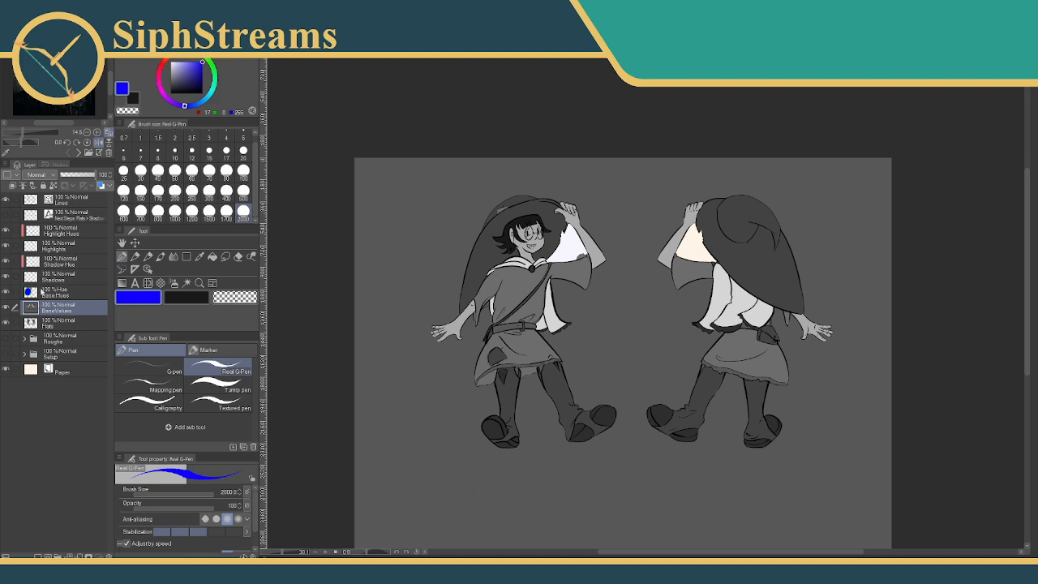
pyautogui.click(49, 295)
pyautogui.click(42, 310)
pyautogui.click(42, 292)
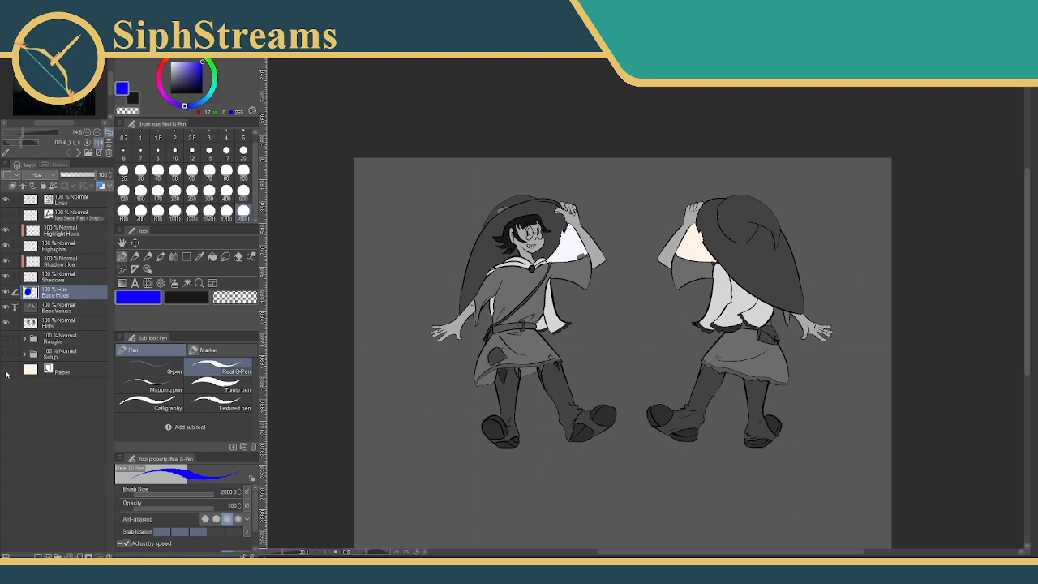
pyautogui.click(7, 371)
pyautogui.click(6, 371)
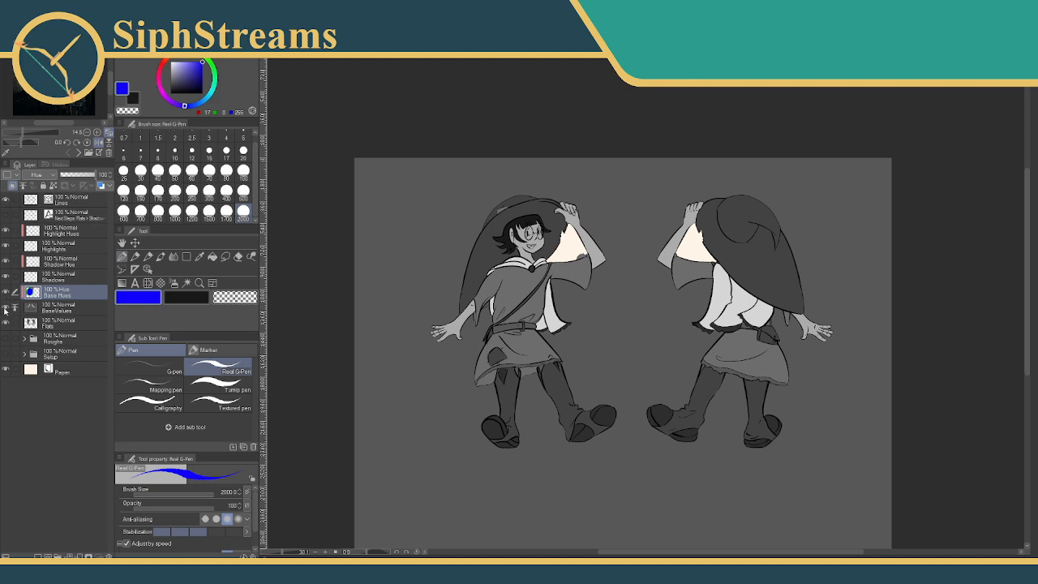
# Clip the BaseValues layer to the Flats layer again and hide the Base Hues layer
pyautogui.click(49, 312)
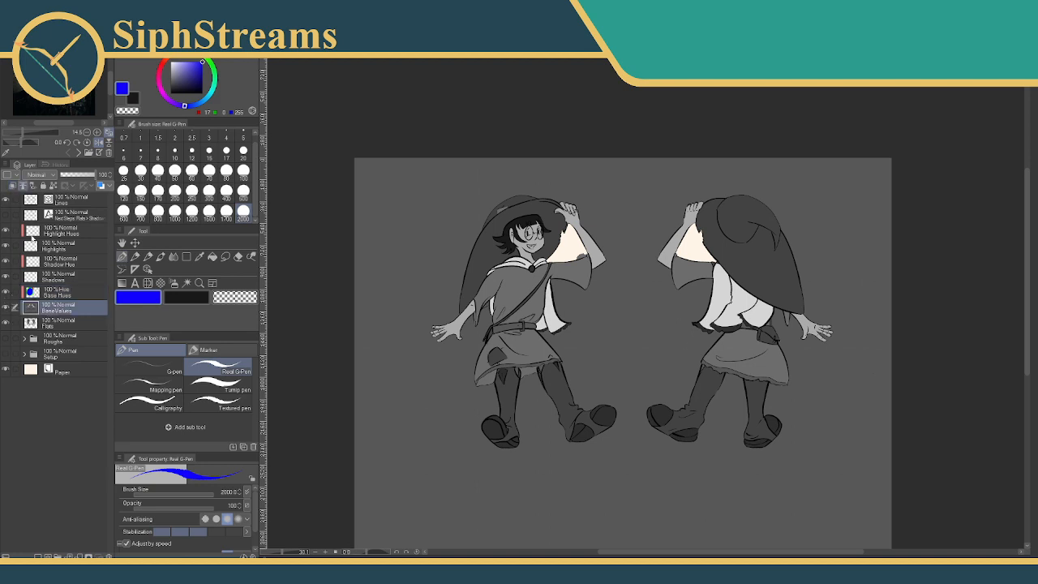
pyautogui.click(15, 186)
pyautogui.click(39, 297)
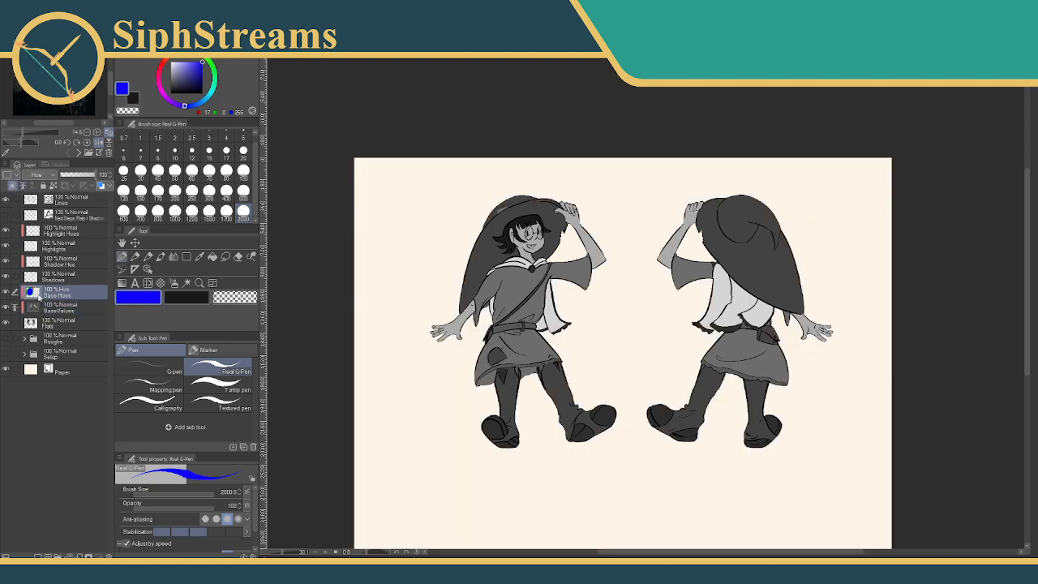
pyautogui.click(44, 309)
pyautogui.click(63, 295)
pyautogui.click(4, 292)
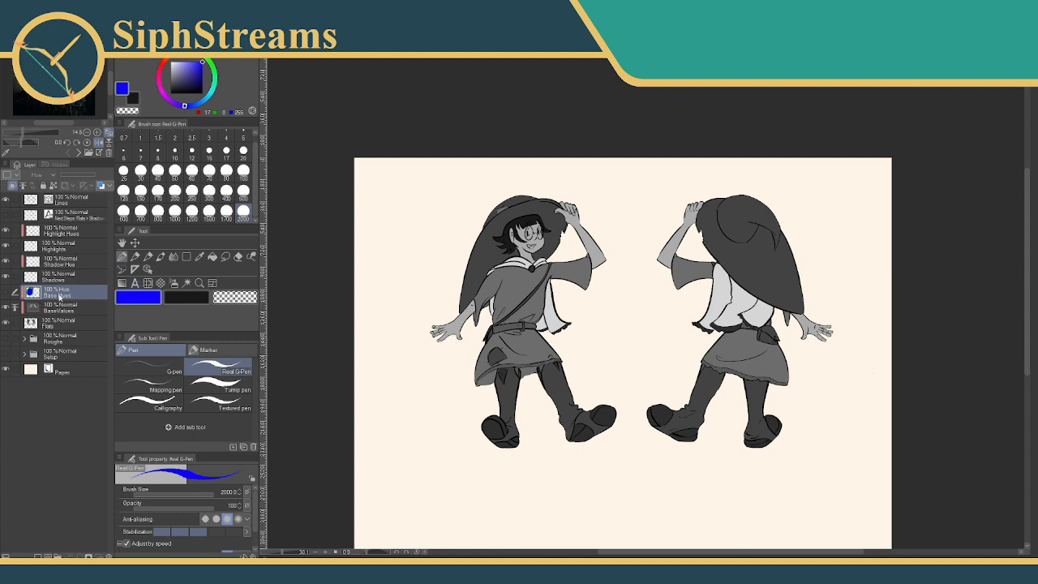
# Try adding a layer mask to the Shadows layer, and undo it
pyautogui.click(61, 277)
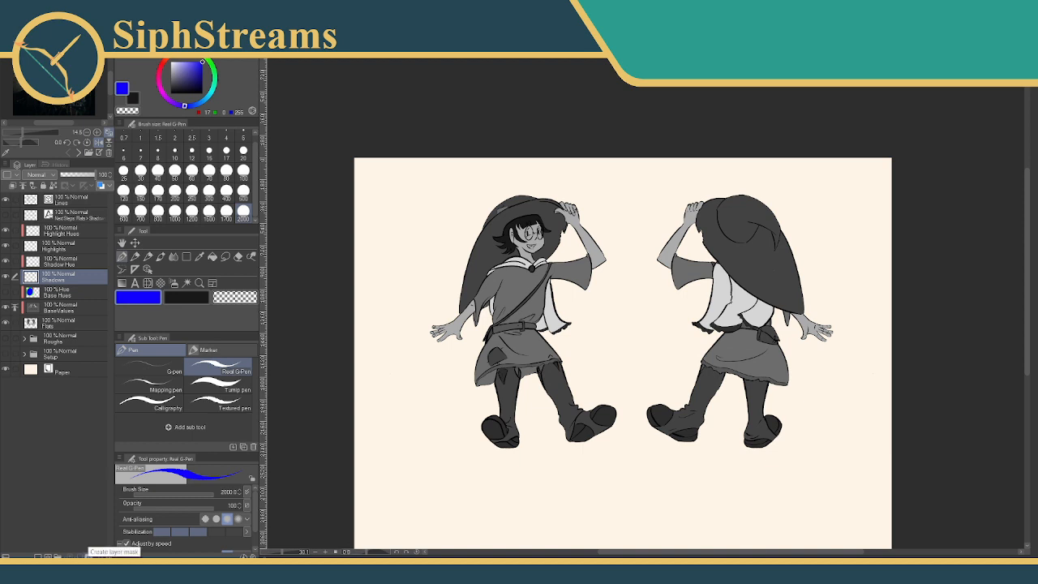
pyautogui.click(81, 556)
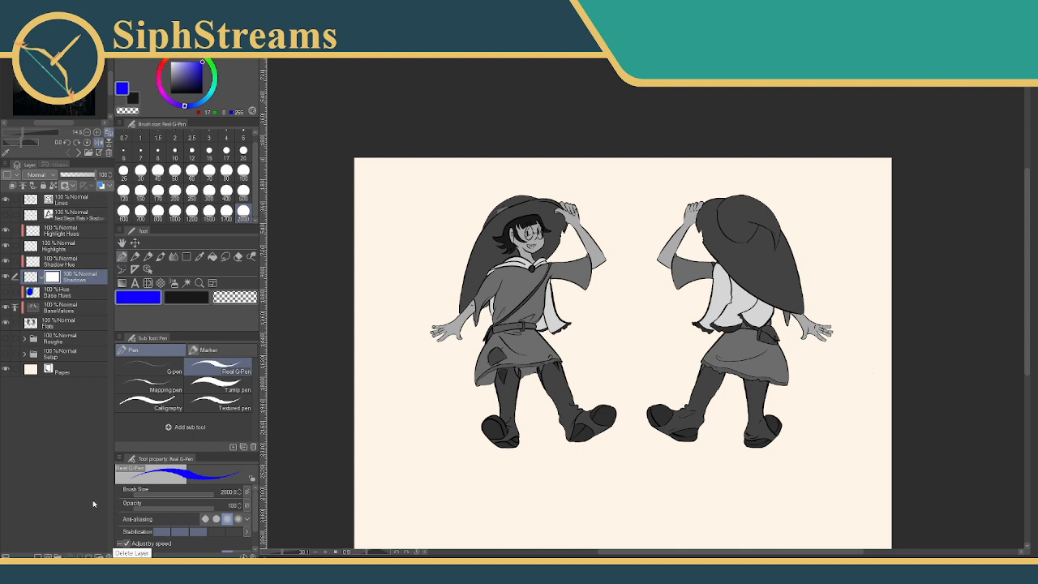
pyautogui.hotkey('ctrl', 'z')
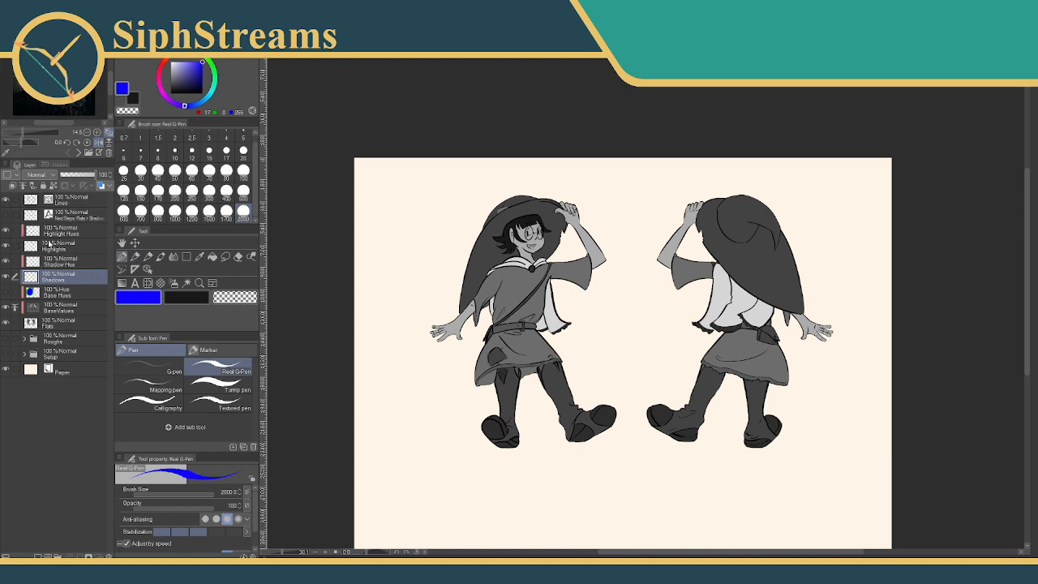
pyautogui.click(38, 295)
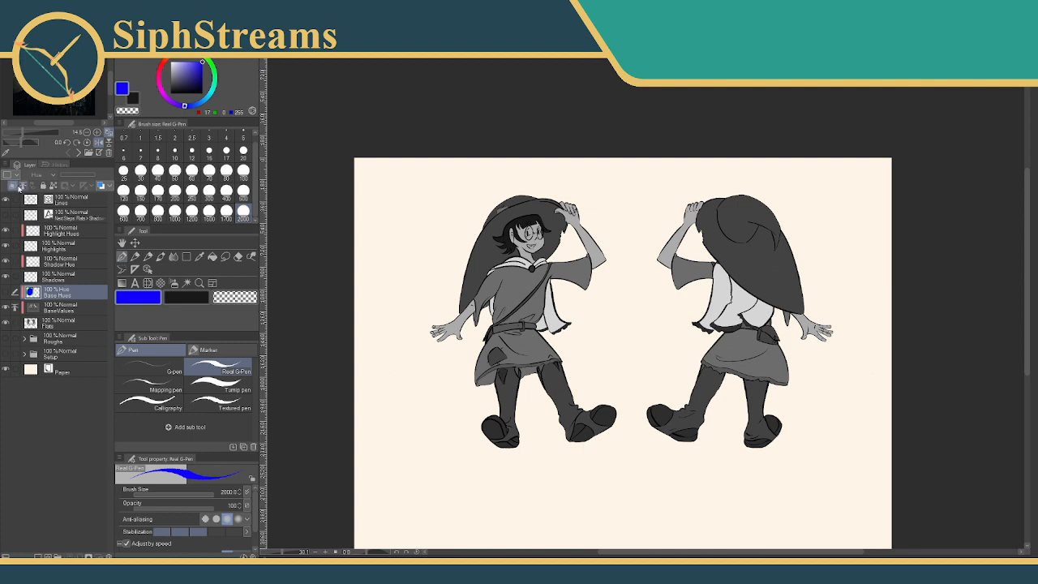
pyautogui.rightClick(40, 395)
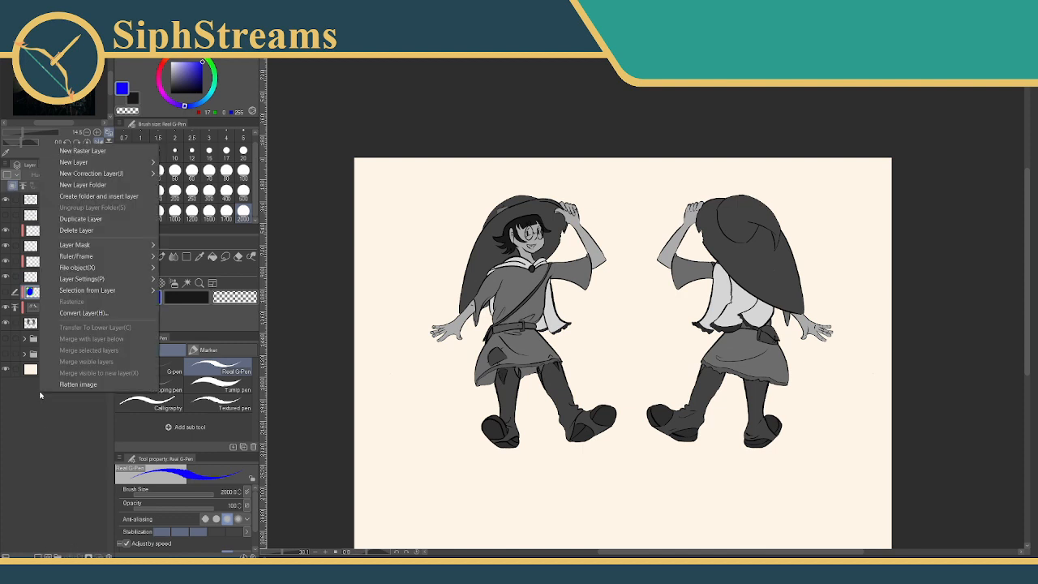
pyautogui.moveTo(110, 162)
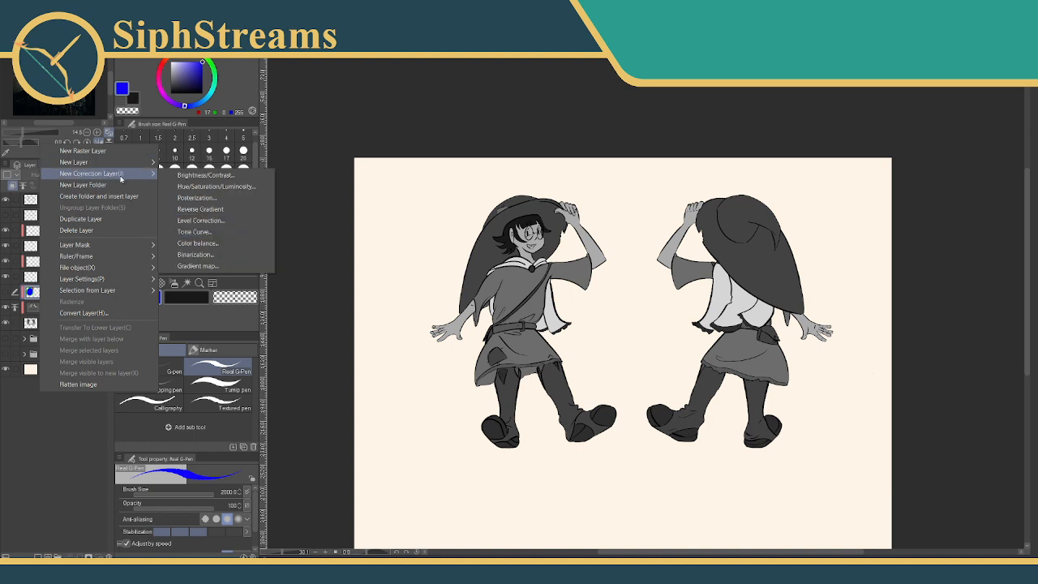
pyautogui.click(191, 185)
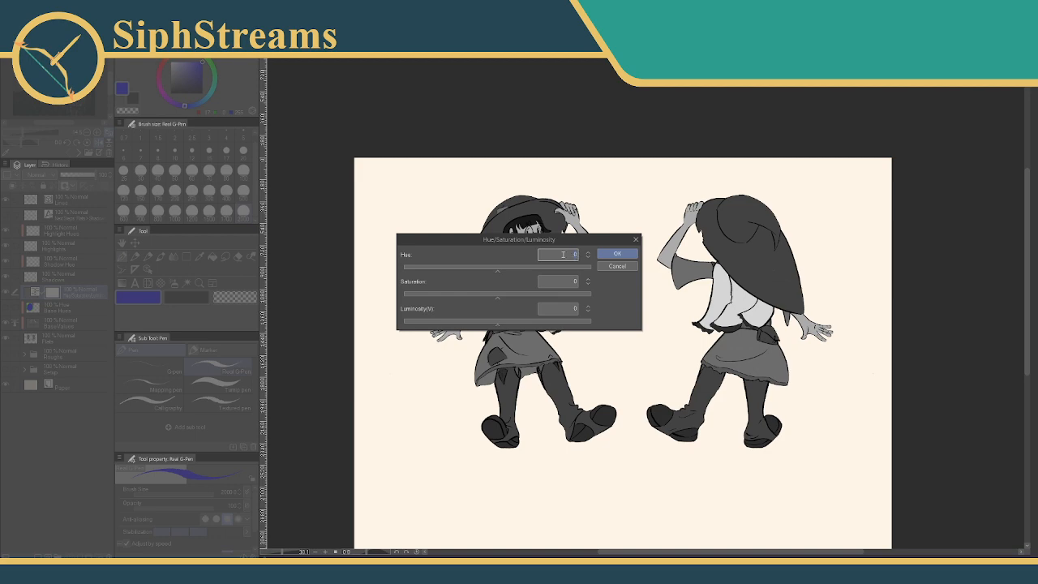
pyautogui.click(610, 266)
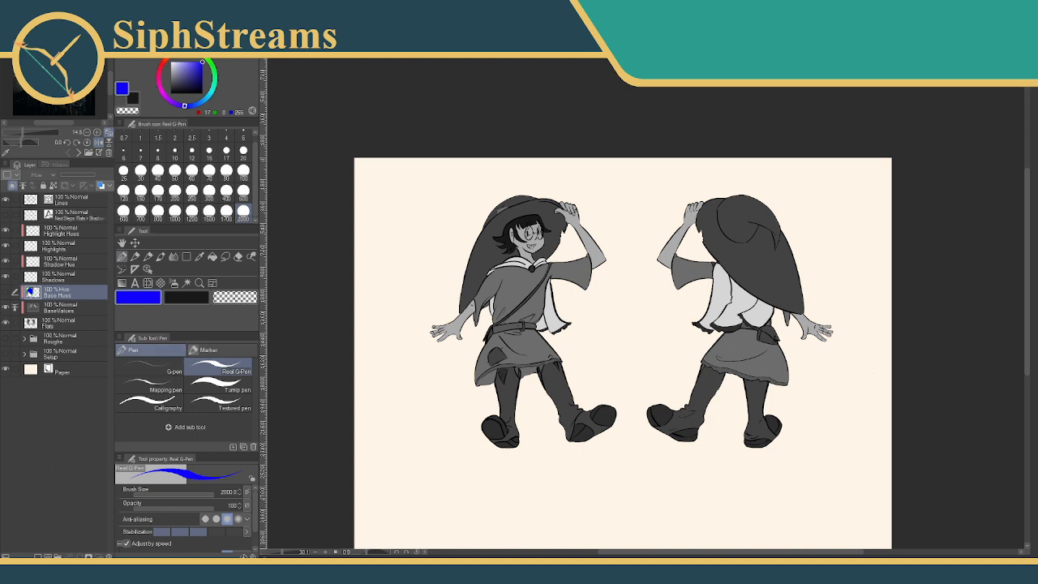
# Show the Base Hues layer and switch to the Clip Studio Paint instruction manual to read the Hue blending mode description
pyautogui.click(7, 294)
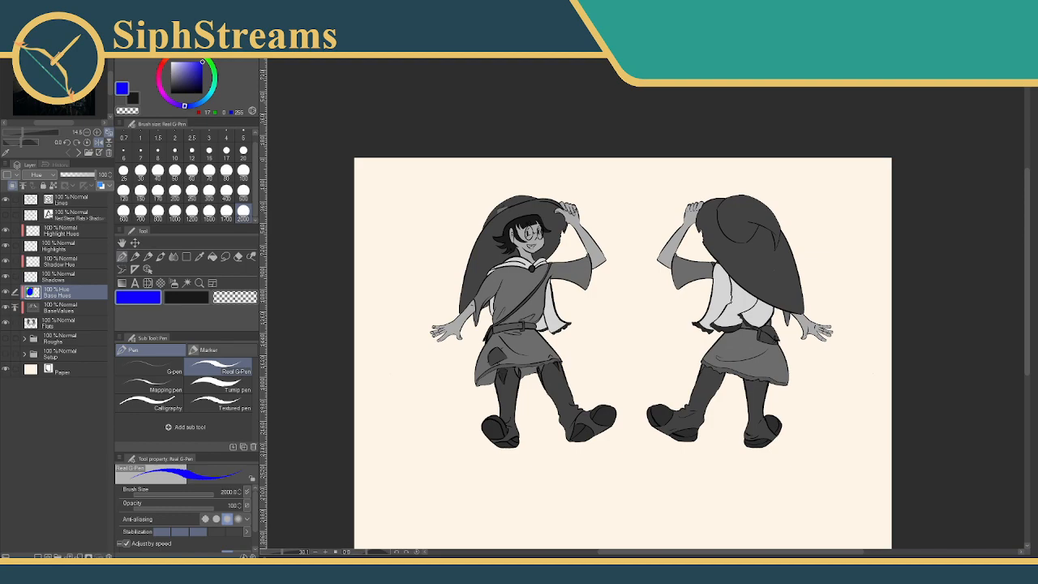
pyautogui.moveTo(766, 567); pyautogui.dragTo(568, 2)
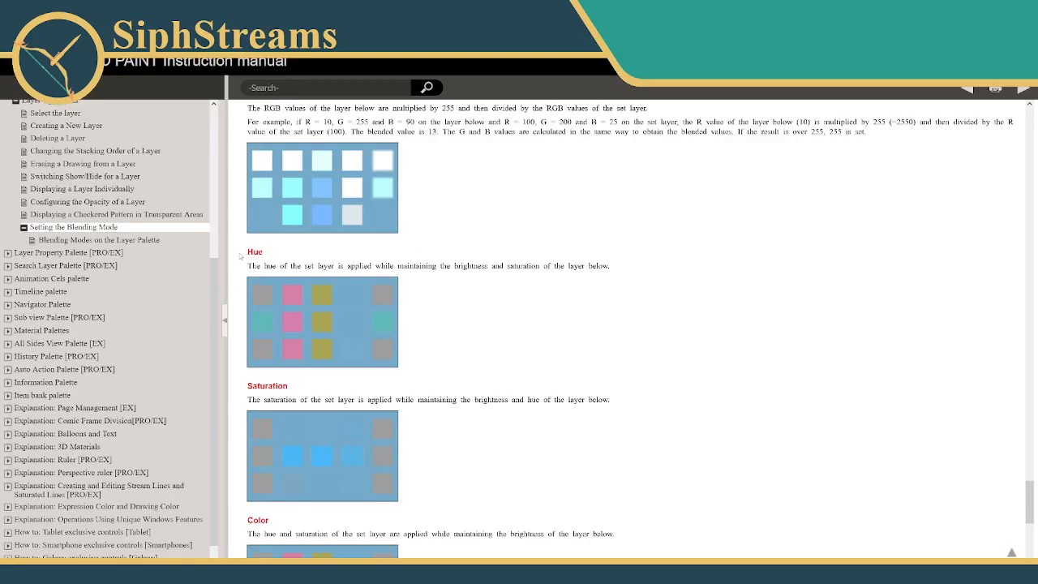
pyautogui.moveTo(249, 270); pyautogui.dragTo(339, 267)
# Read the manual's introduction defining the set layer and layer below, and check it against the Hue section's example
pyautogui.scroll(5, 532, 347)
pyautogui.scroll(15, 532, 347)
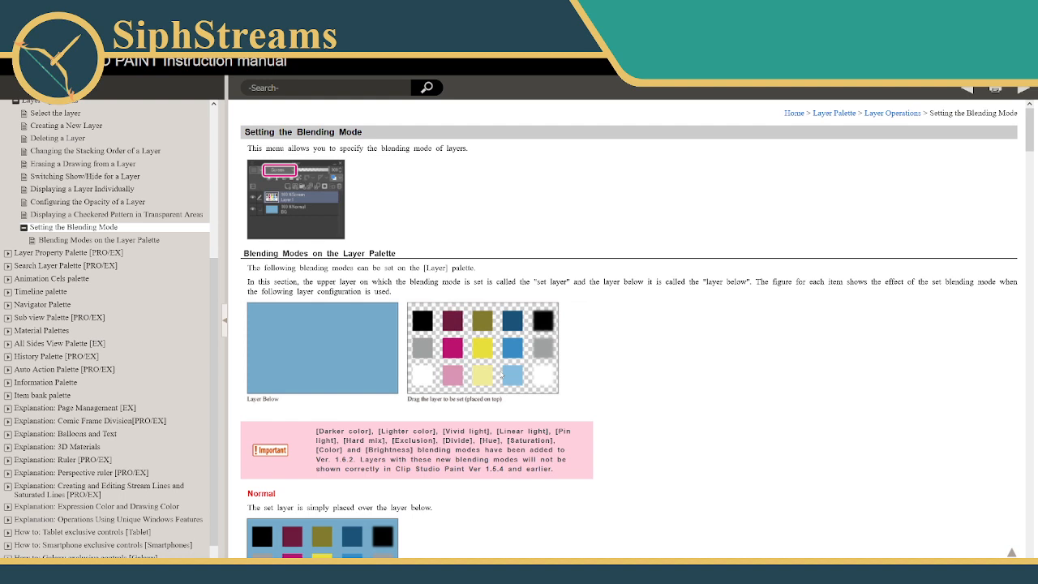
pyautogui.moveTo(535, 282); pyautogui.dragTo(565, 282)
pyautogui.click(572, 280)
pyautogui.click(565, 281)
pyautogui.scroll(-20, 654, 230)
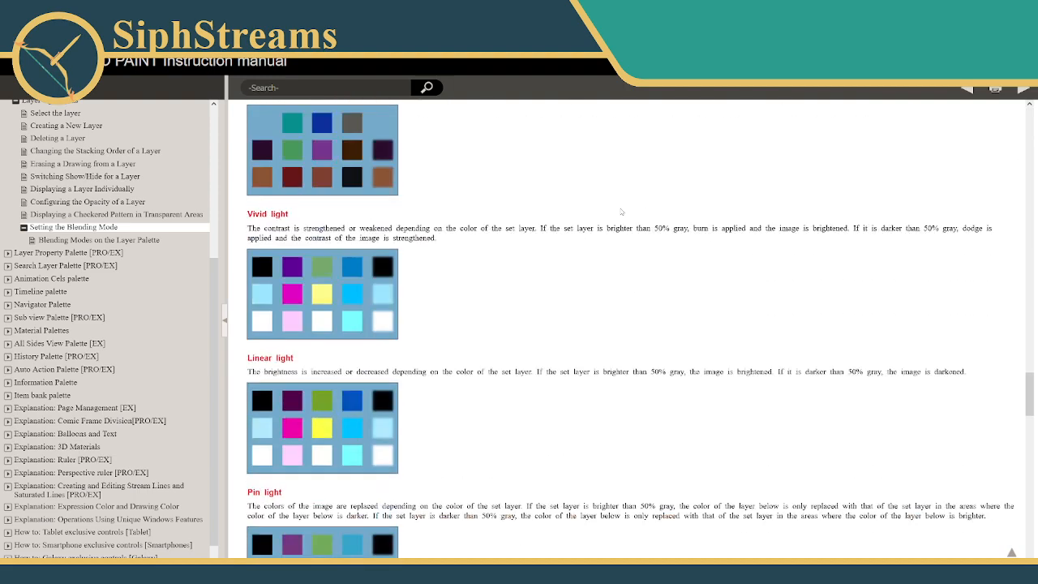
pyautogui.scroll(-15, 615, 212)
pyautogui.scroll(5, 565, 241)
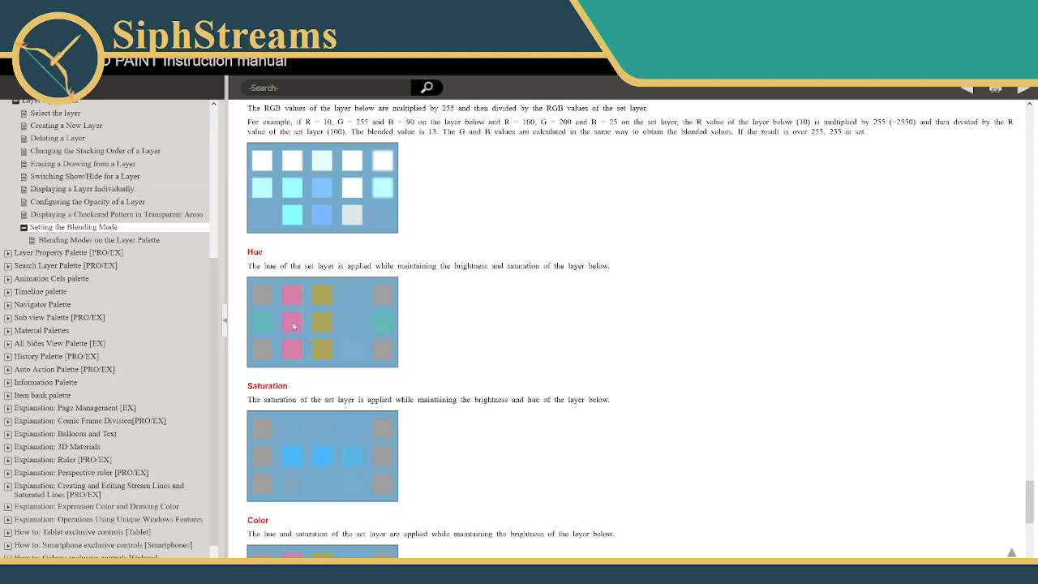
# Compare the original swatches at the start of the manual page with the Hue, Saturation and Color example images
pyautogui.scroll(15, 324, 302)
pyautogui.scroll(10, 275, 394)
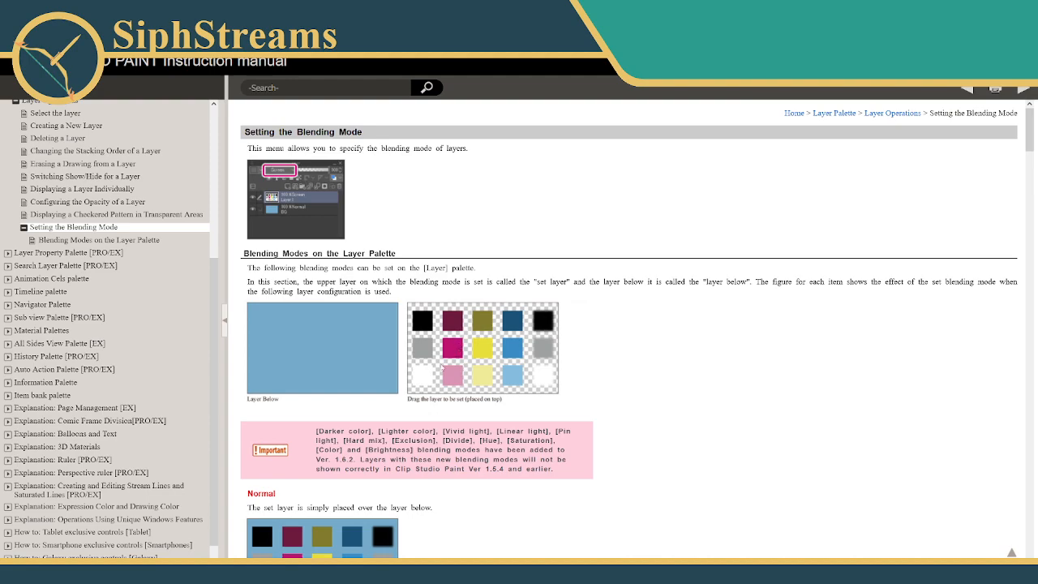
pyautogui.scroll(-1, 119, 309)
pyautogui.scroll(-20, 260, 297)
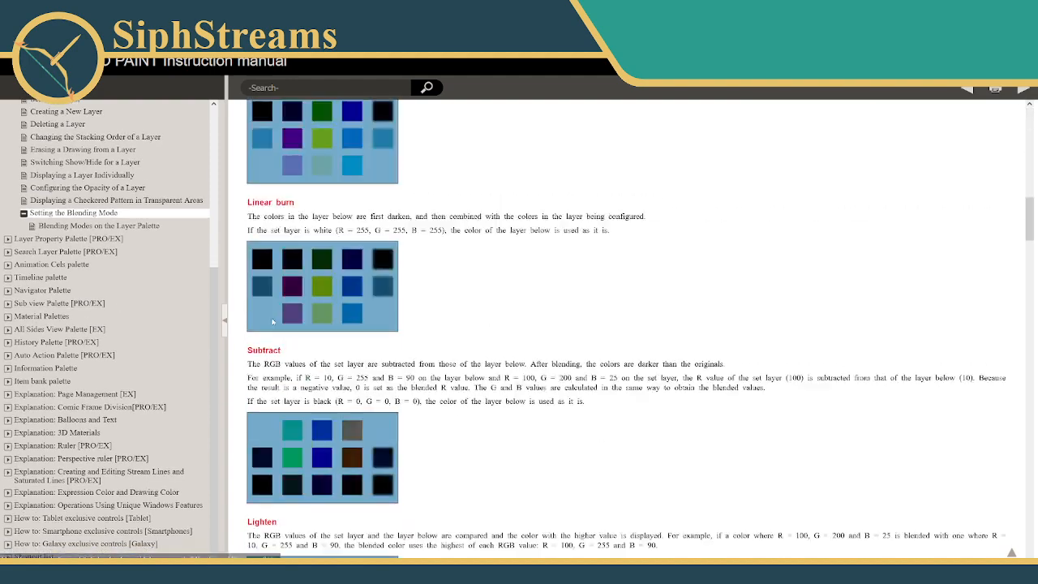
pyautogui.scroll(-4, 293, 342)
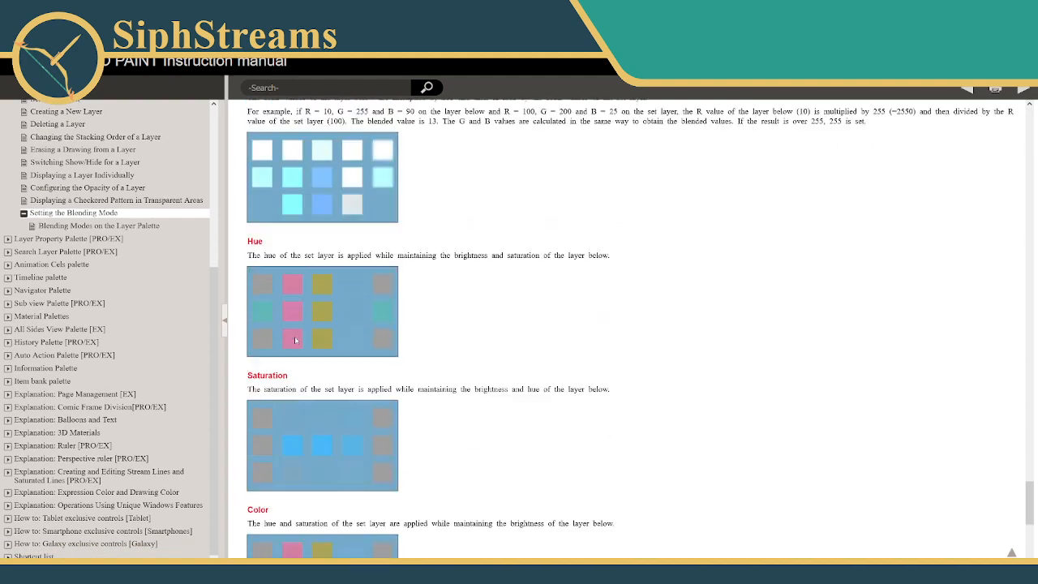
pyautogui.scroll(1, 295, 336)
pyautogui.scroll(-1, 318, 279)
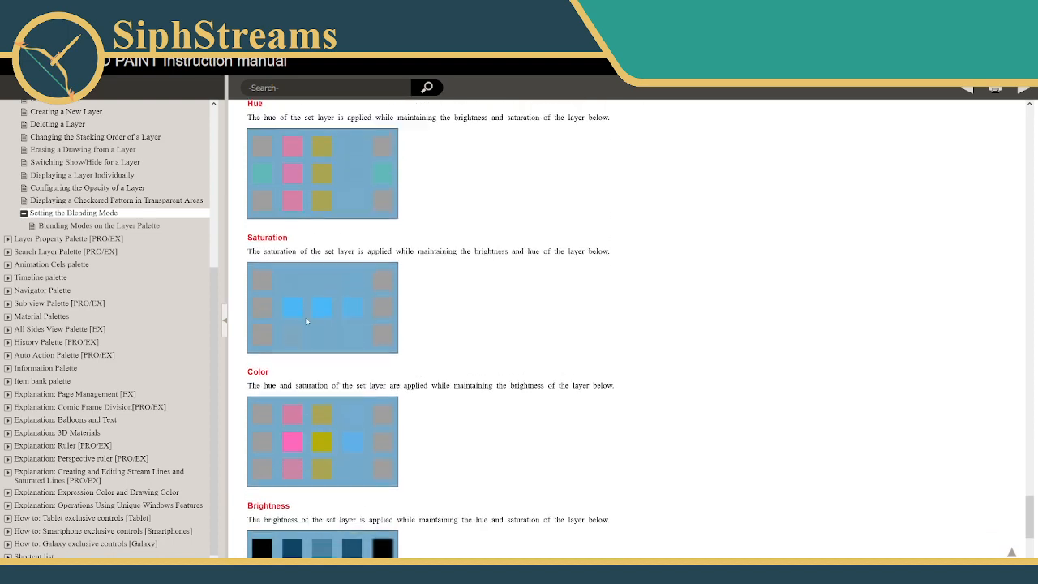
pyautogui.scroll(2, 328, 389)
pyautogui.scroll(-2, 329, 389)
pyautogui.scroll(1, 329, 388)
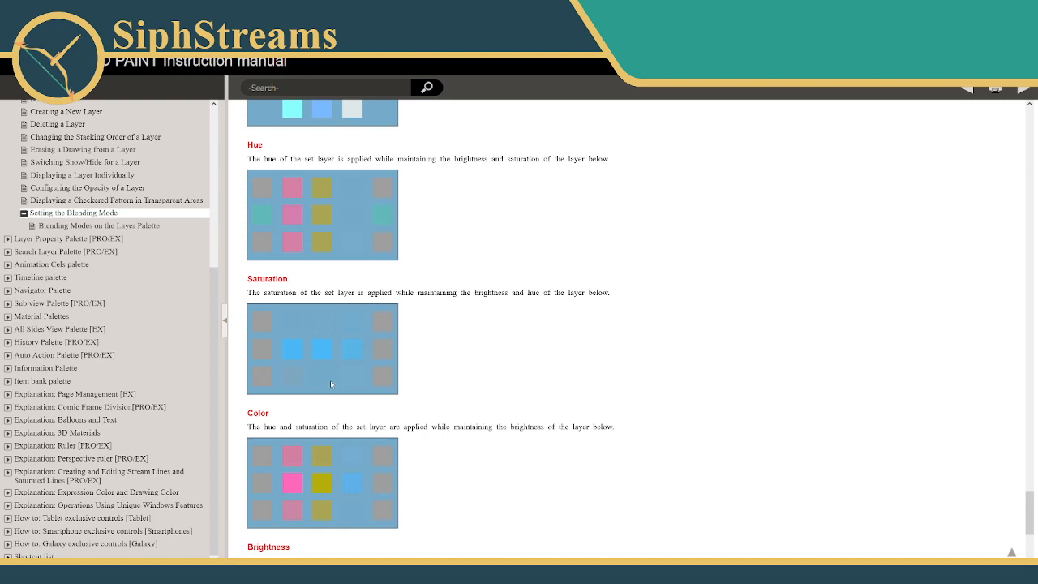
# Switch back to Clip Studio Paint and unclip the Base Hues layer from the layer below
pyautogui.hotkey('alt', 'Tab')
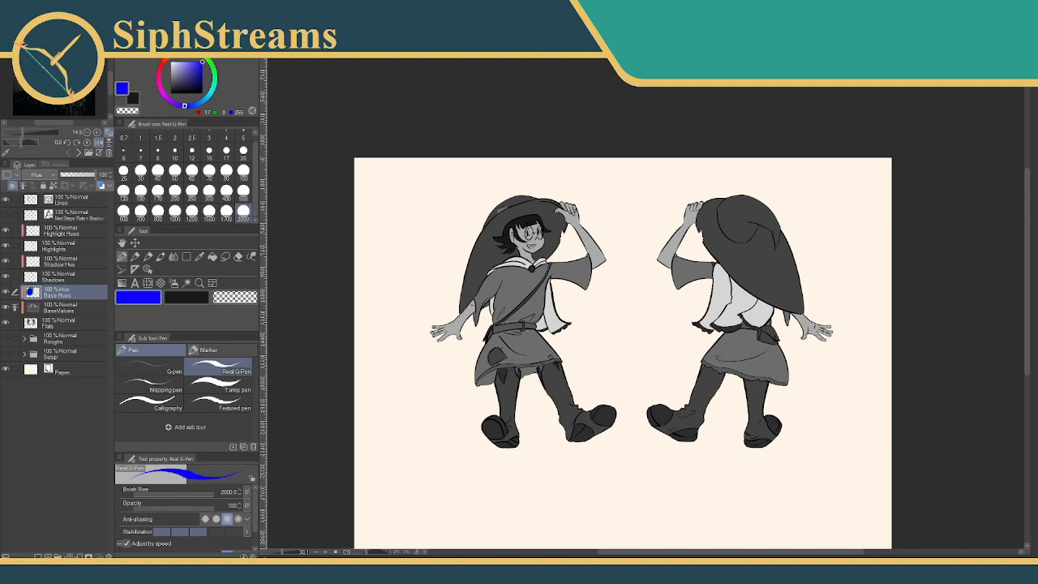
pyautogui.scroll(5, 773, 200)
pyautogui.scroll(-7, 670, 247)
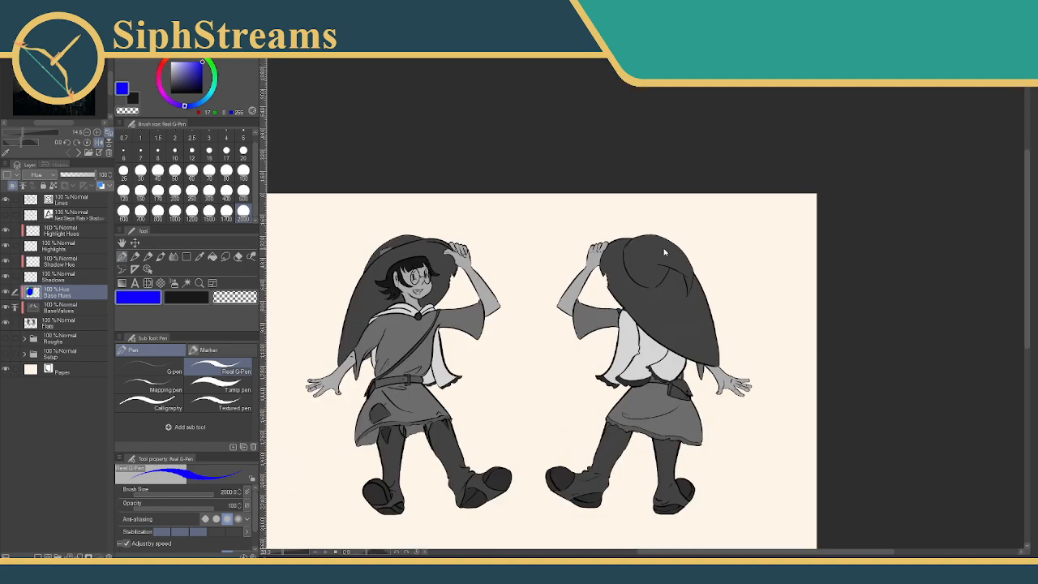
pyautogui.scroll(5, 429, 275)
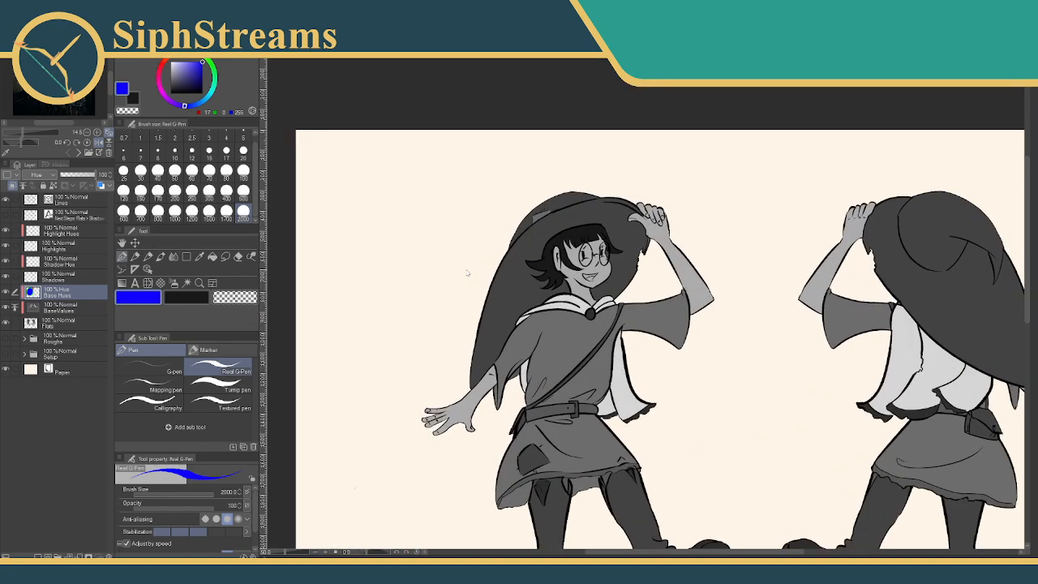
pyautogui.click(12, 186)
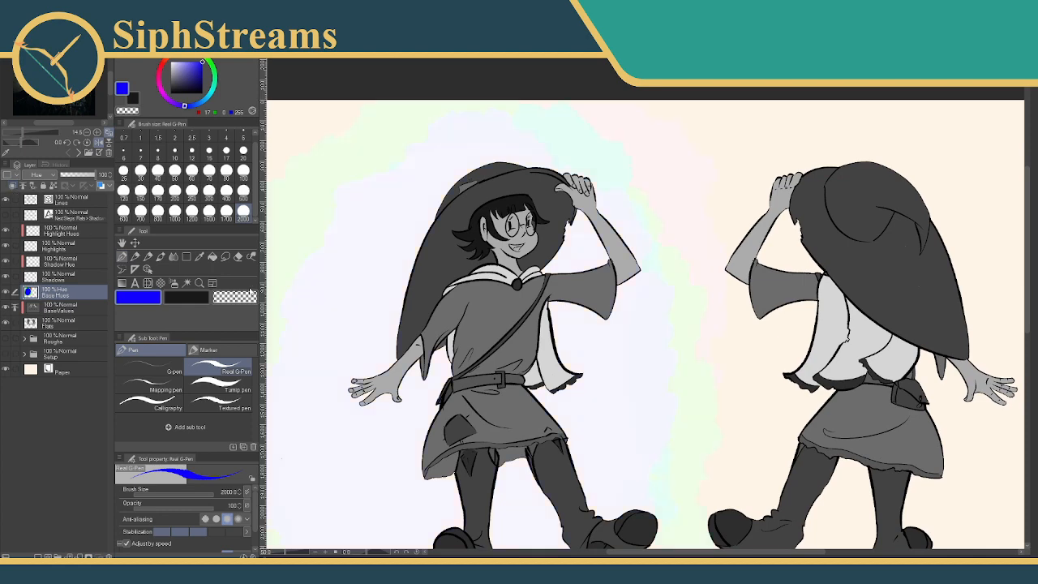
# Toggle the BaseValues layer's visibility to compare the figures with and without their grey values
pyautogui.click(6, 309)
pyautogui.click(6, 309)
pyautogui.click(5, 309)
pyautogui.scroll(-2, 458, 297)
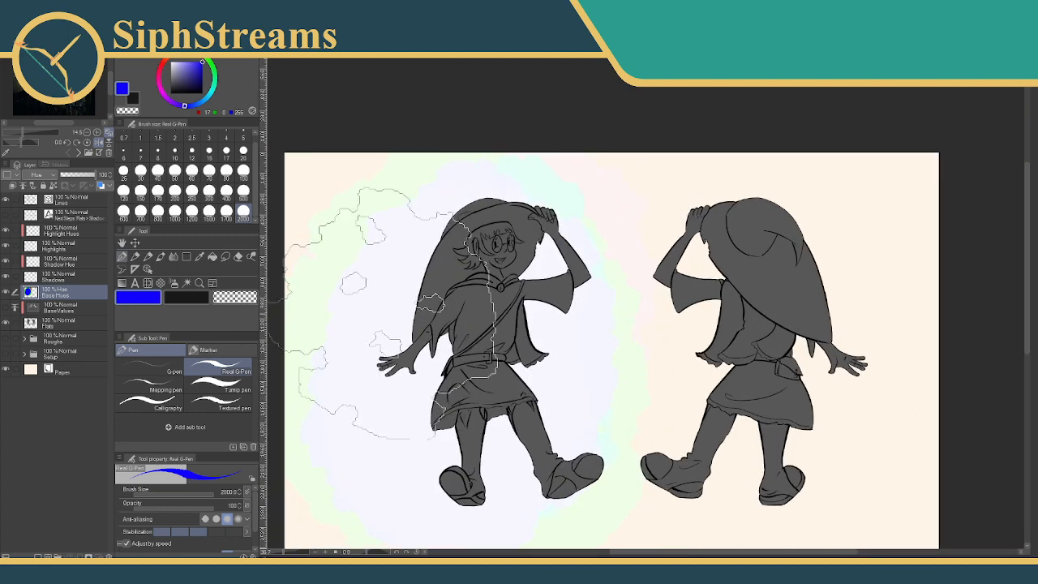
pyautogui.click(6, 308)
# Unclip the BaseValues layer from the Flats layer and hide both layers
pyautogui.click(38, 307)
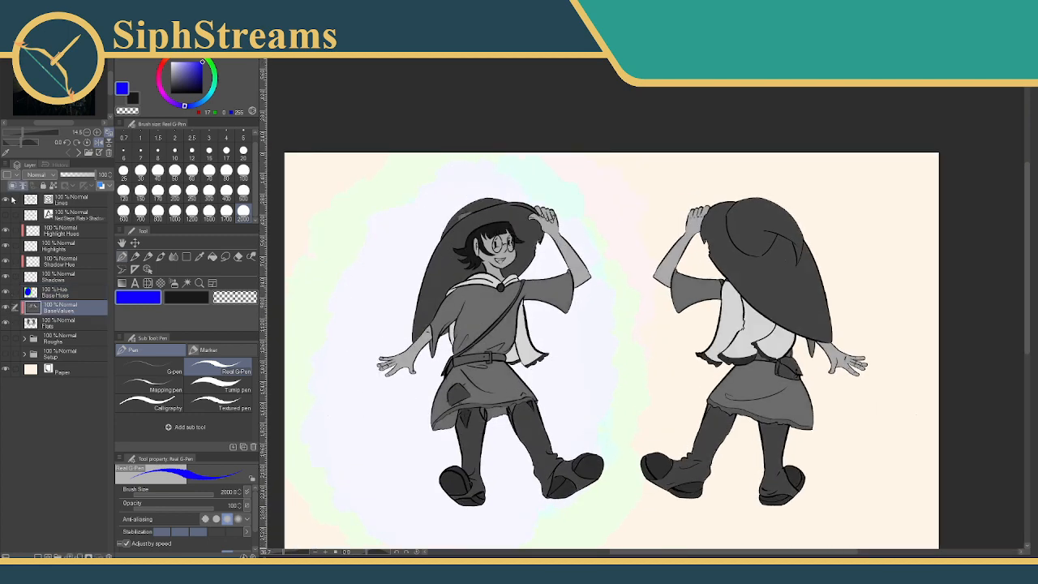
pyautogui.click(13, 186)
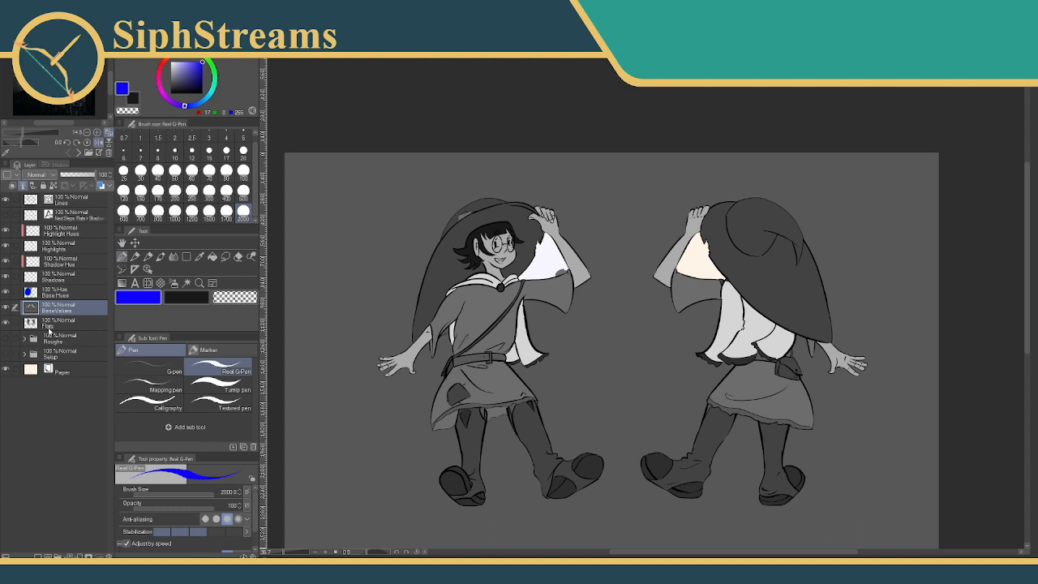
pyautogui.click(6, 308)
pyautogui.click(5, 308)
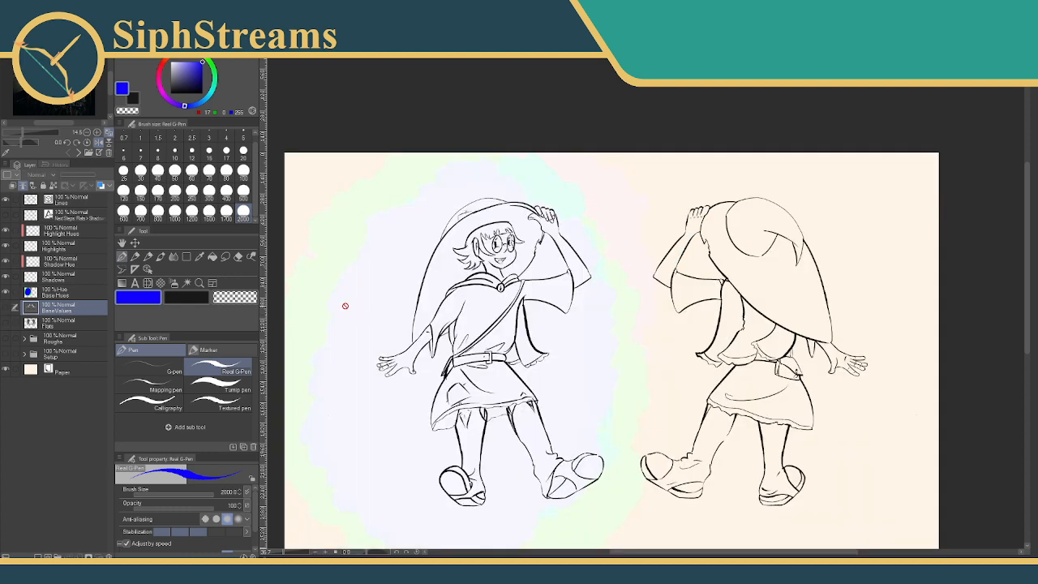
# On the Base Hues layer, paint light blue and pure blue areas across the figures with a size 1200 brush
pyautogui.click(195, 61)
pyautogui.click(187, 62)
pyautogui.click(158, 191)
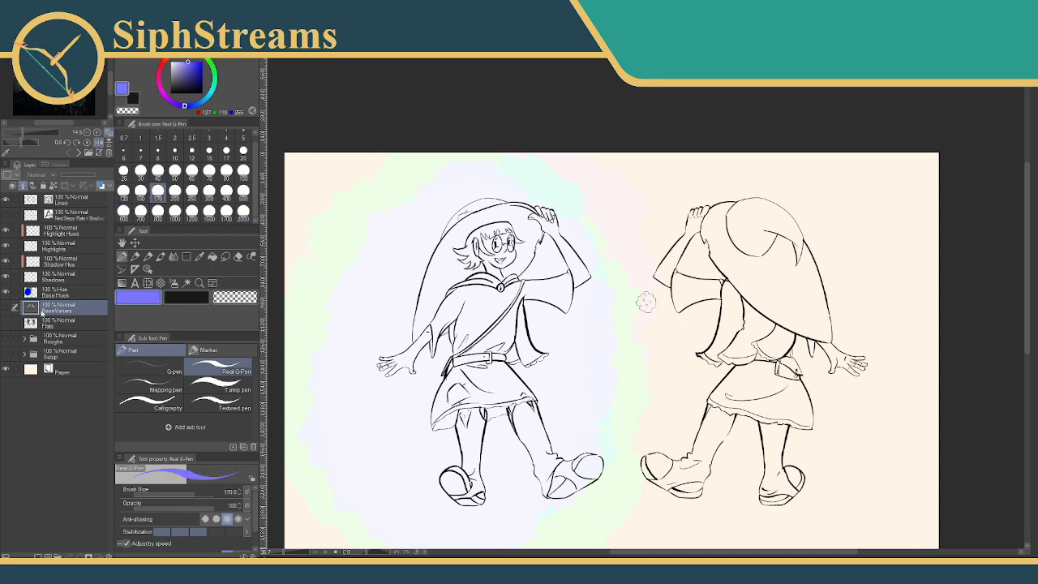
pyautogui.click(57, 293)
pyautogui.click(191, 211)
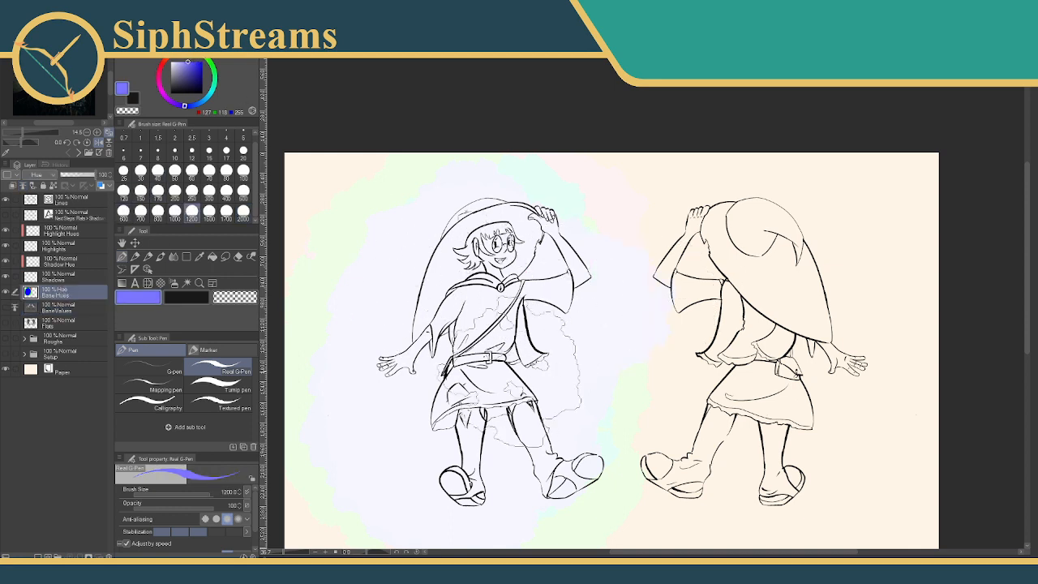
pyautogui.click(202, 61)
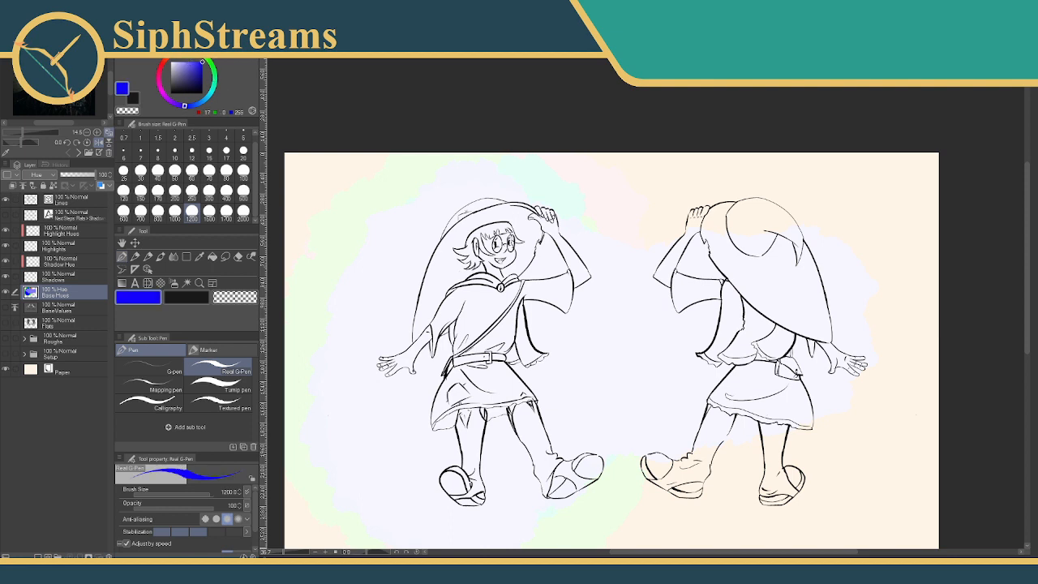
pyautogui.moveTo(614, 288)
pyautogui.mouseDown()
pyautogui.moveTo(567, 162)
pyautogui.moveTo(600, 288)
pyautogui.moveTo(604, 275)
pyautogui.mouseUp()
# Show the BaseValues layer and toggle Base Hues to check the Hue mode's effect on the grey values
pyautogui.click(16, 308)
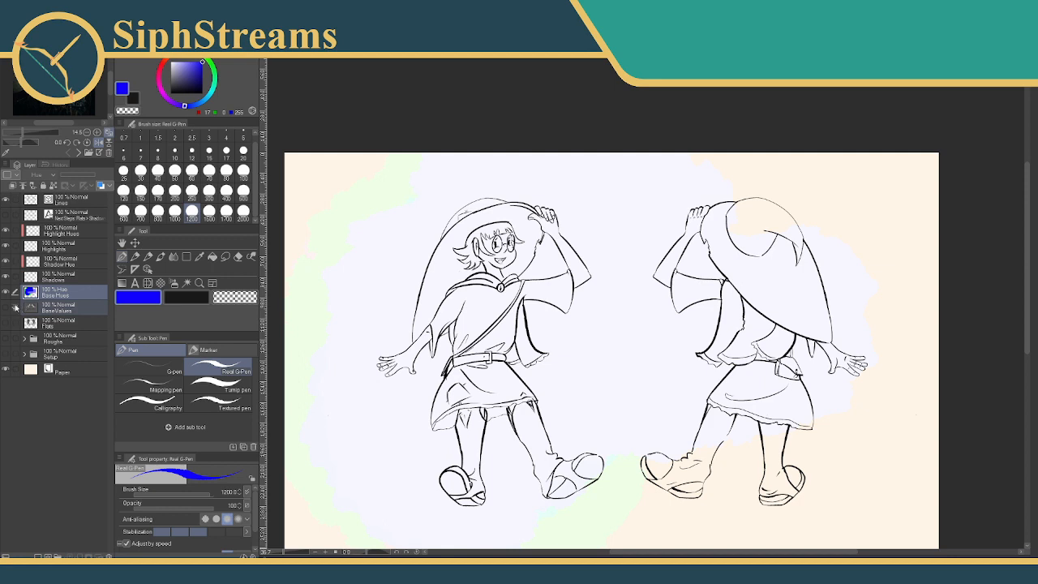
pyautogui.click(6, 309)
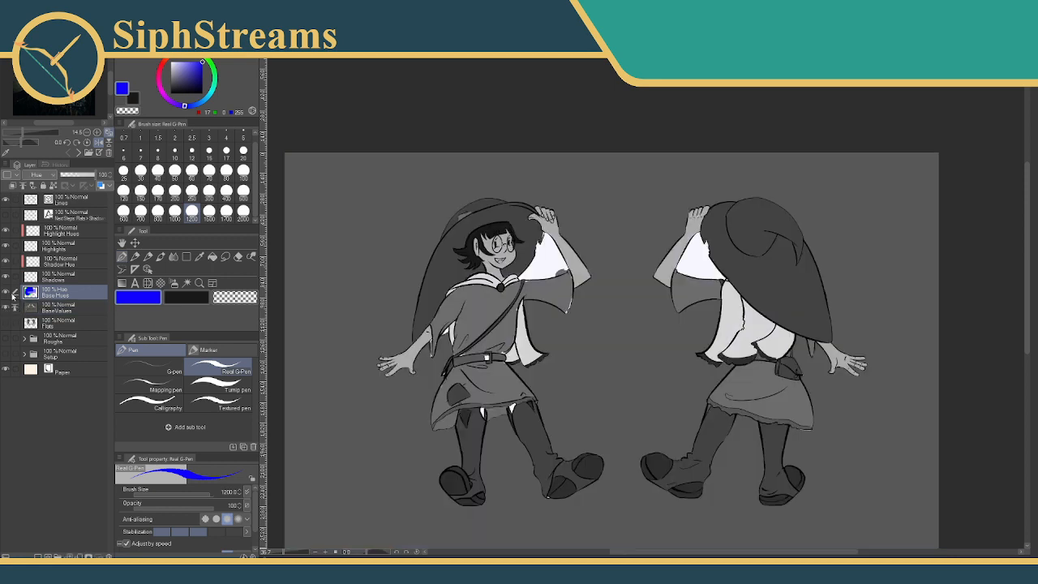
pyautogui.click(5, 293)
pyautogui.click(6, 293)
# Test the Color and Saturation blending modes on the Base Hues layer
pyautogui.click(37, 174)
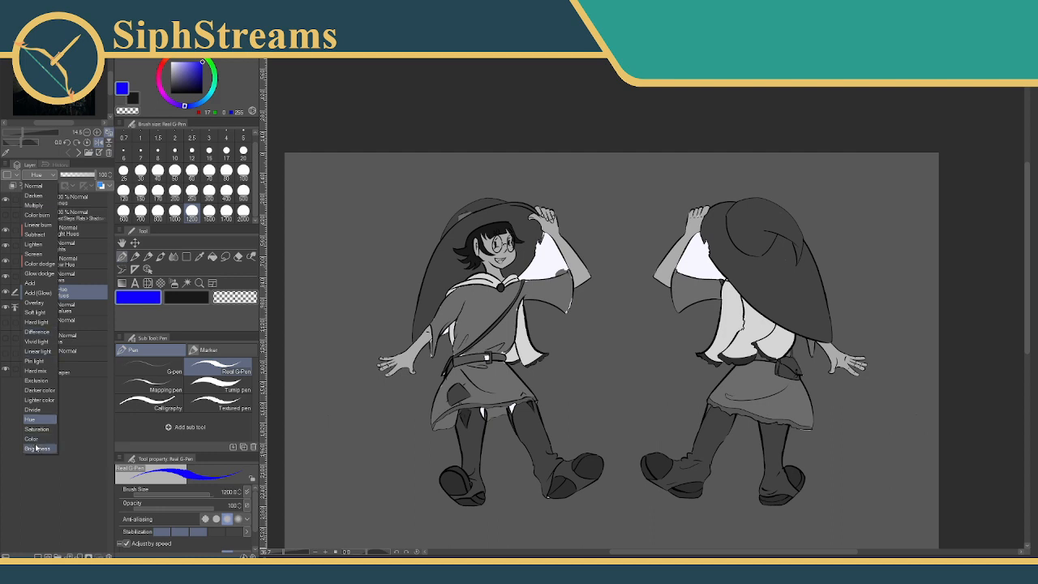
pyautogui.click(36, 439)
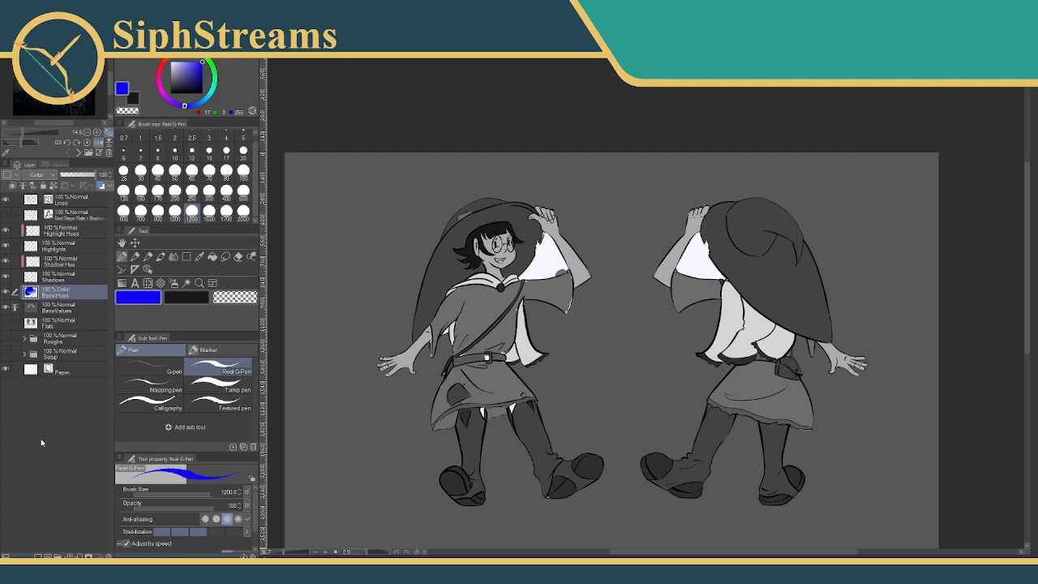
pyautogui.click(36, 174)
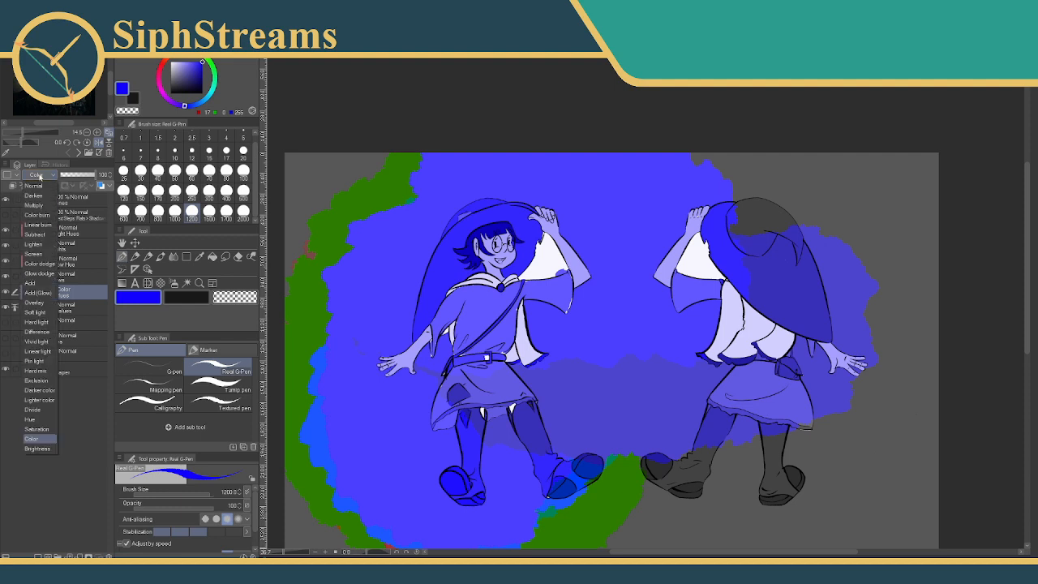
pyautogui.click(42, 430)
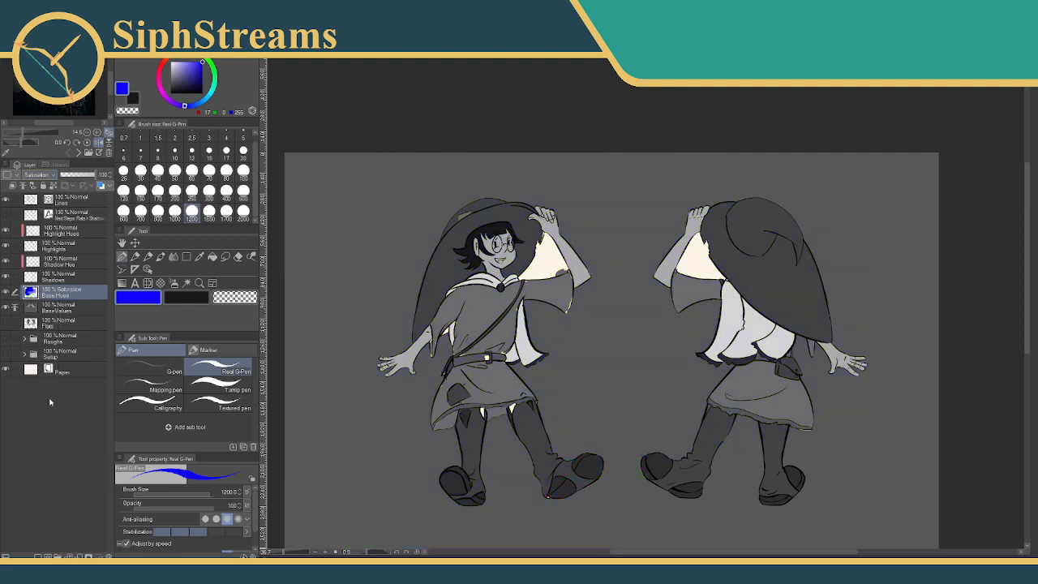
# Try the Brightness blending mode on the Base Hues layer, and set it to Exclusion
pyautogui.click(40, 175)
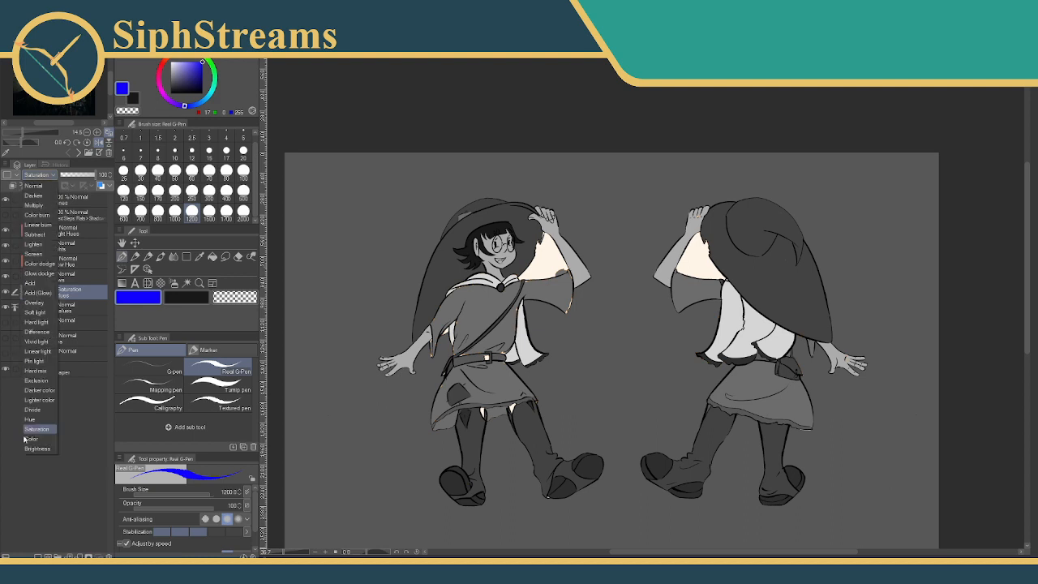
pyautogui.click(39, 451)
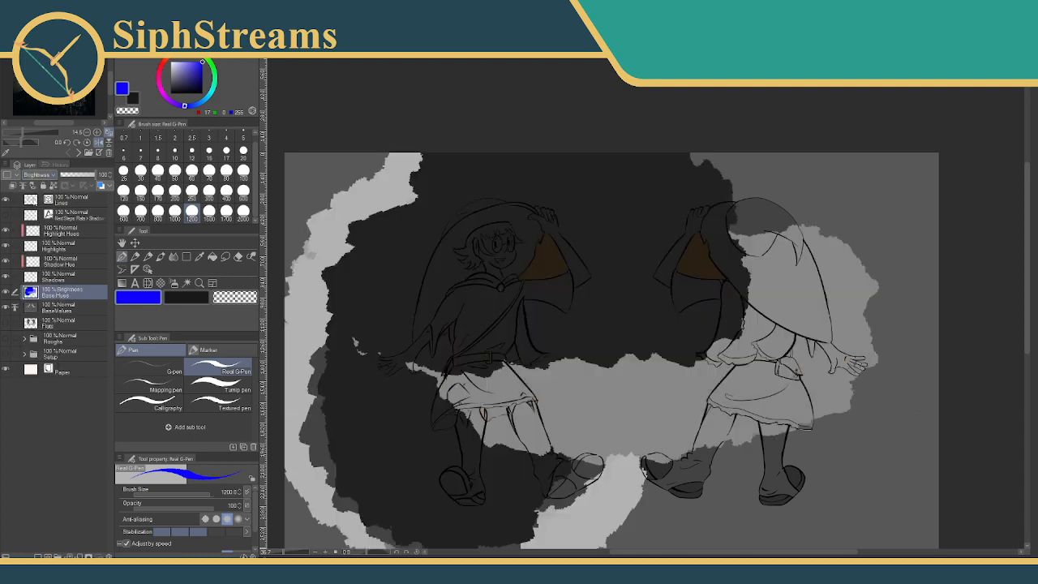
pyautogui.click(45, 175)
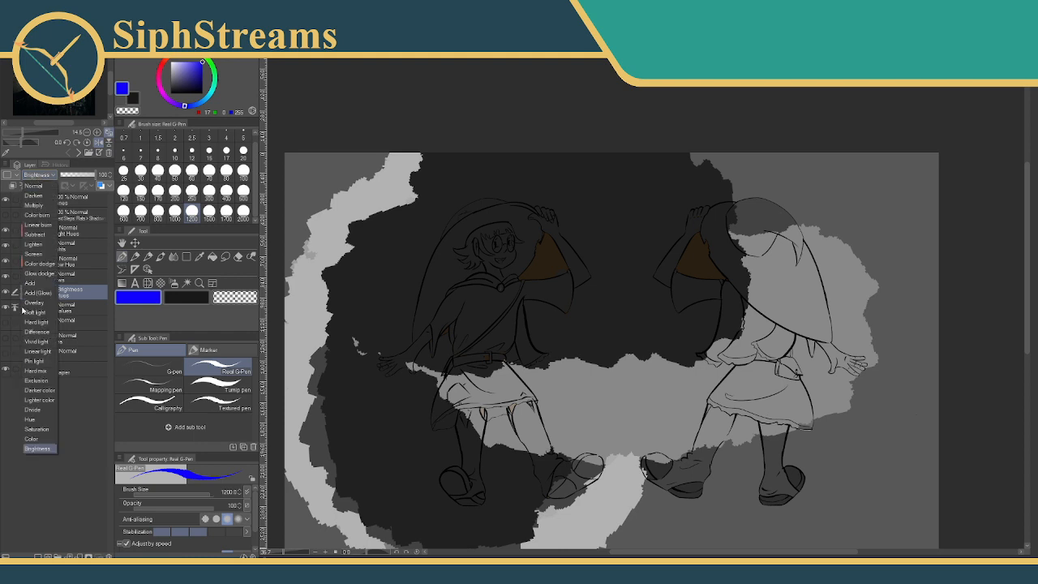
pyautogui.click(39, 385)
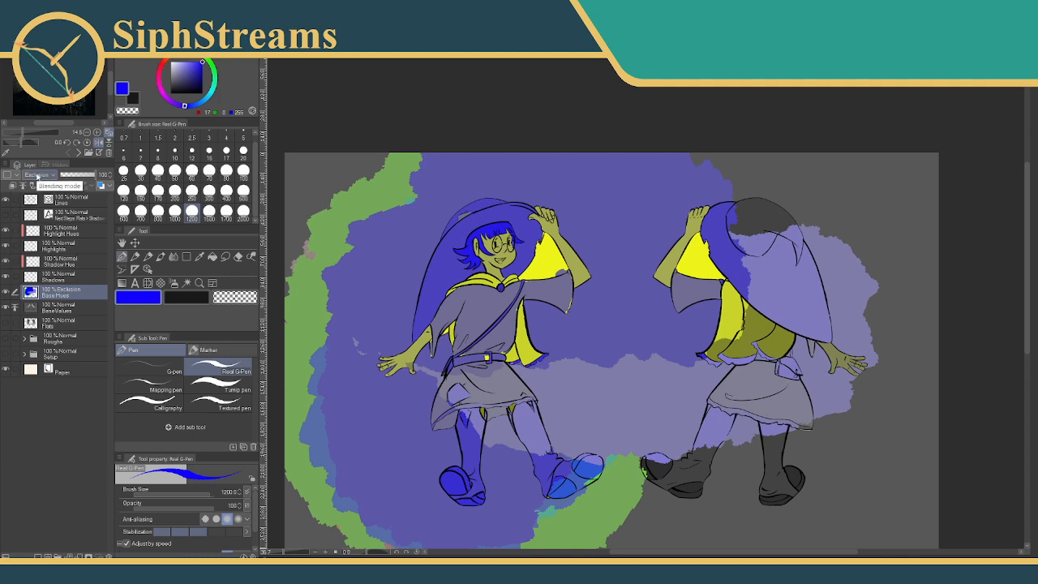
# Try the Darker color, Lighter color and Overlay blending modes on the Base Hues layer, ending with Hue
pyautogui.click(38, 177)
pyautogui.click(35, 389)
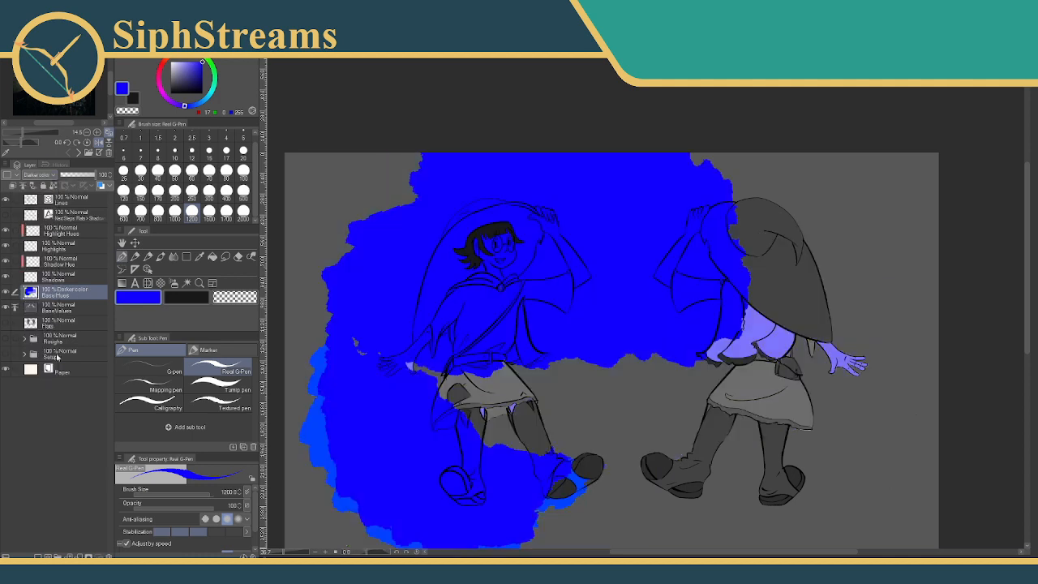
pyautogui.click(45, 176)
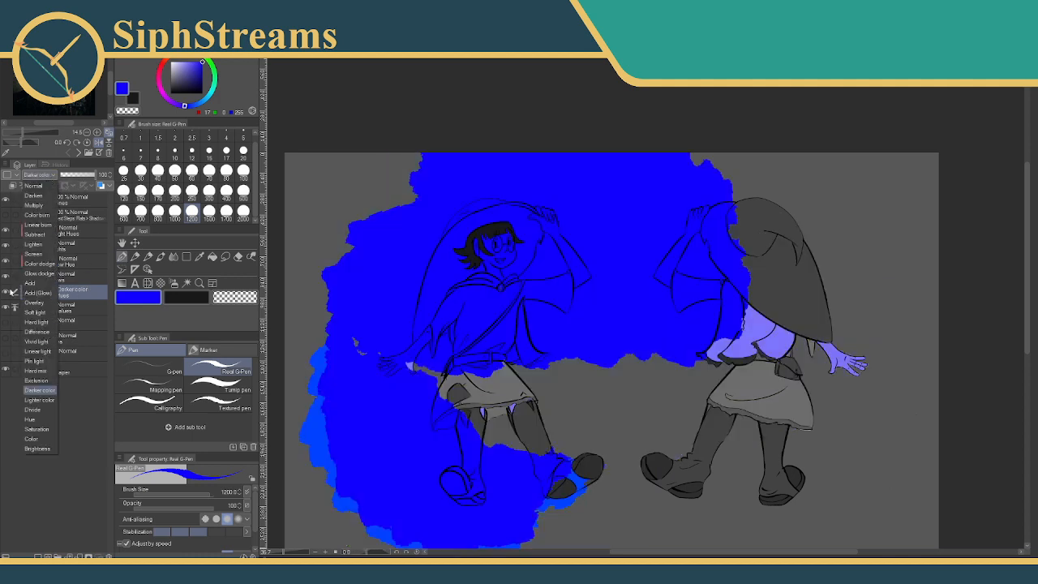
pyautogui.click(39, 400)
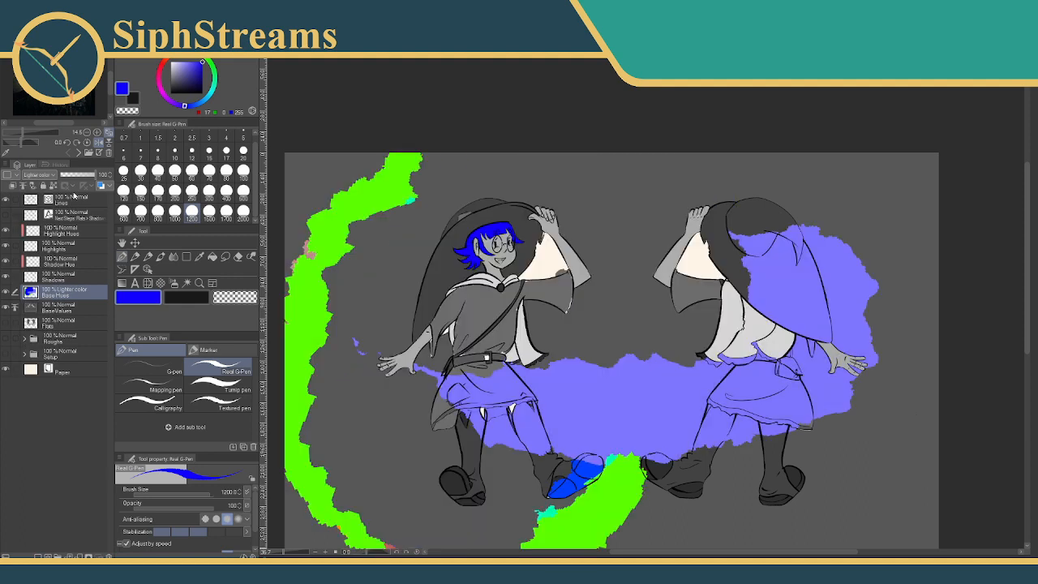
pyautogui.click(47, 176)
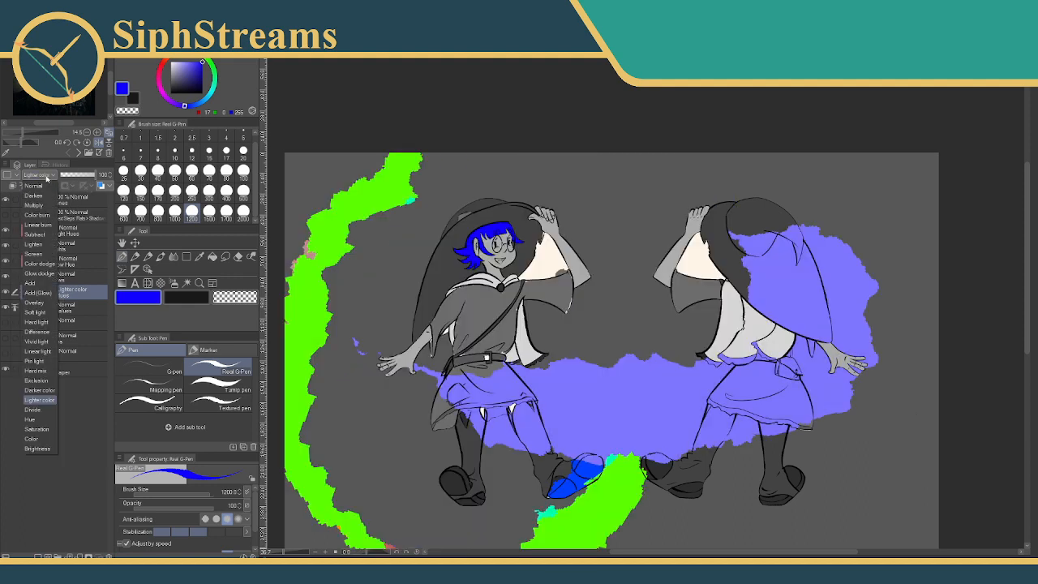
pyautogui.click(34, 304)
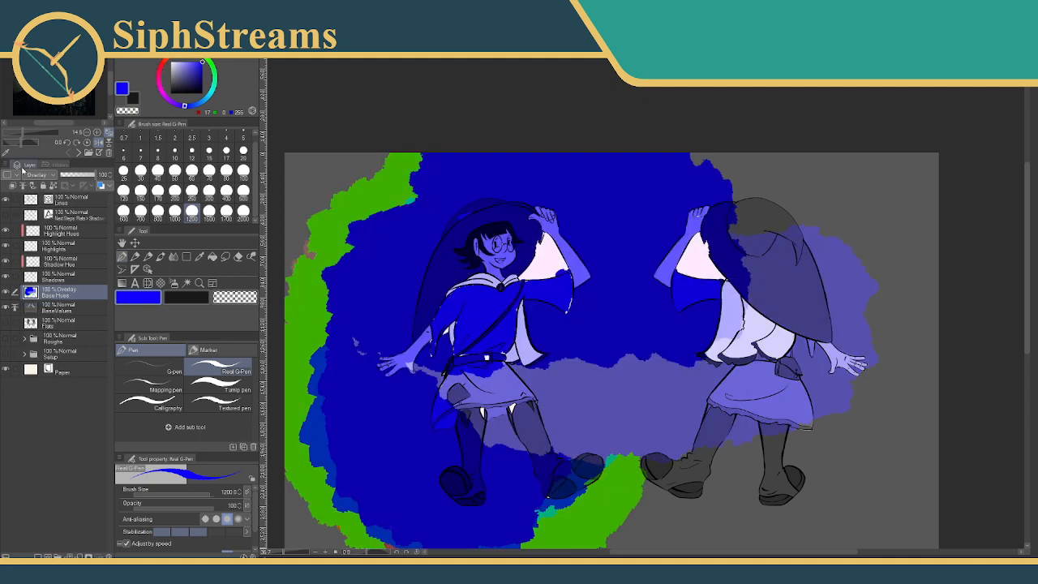
pyautogui.click(36, 175)
pyautogui.click(31, 419)
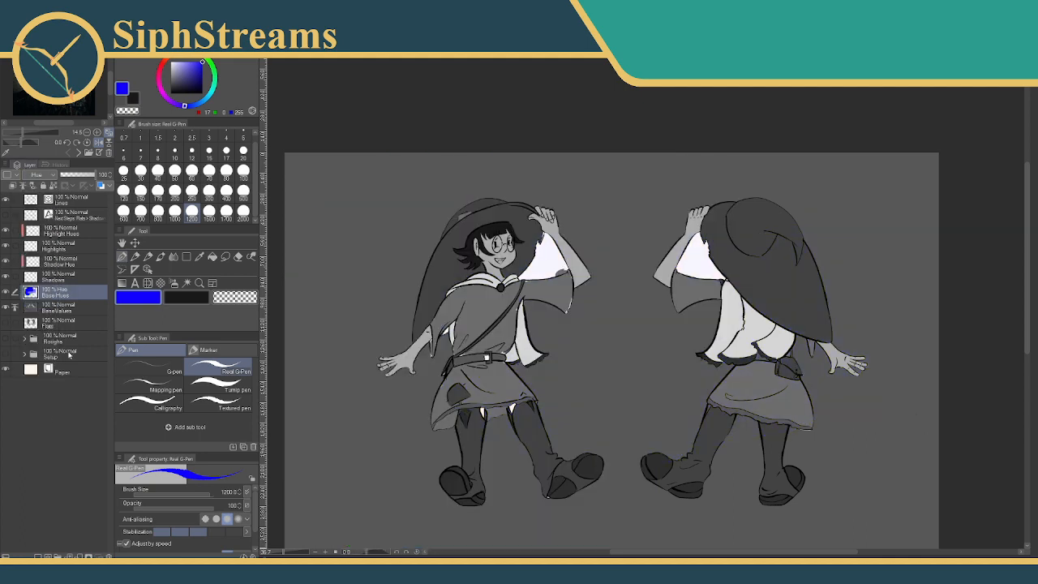
# Hide the Paper layer, with BaseValues hidden temporarily to expose how Base Hues blends with the paper
pyautogui.click(6, 308)
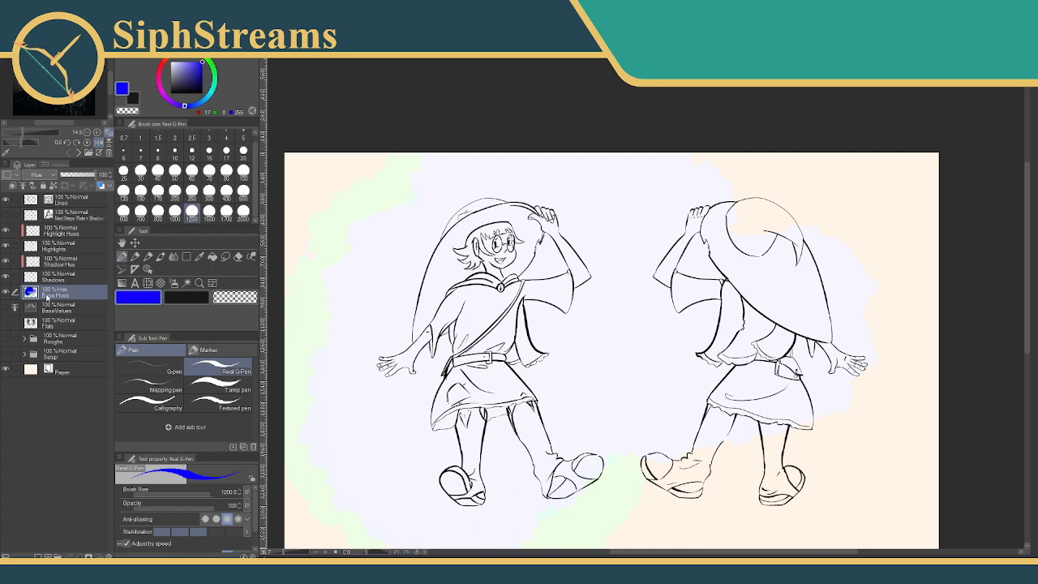
pyautogui.click(50, 370)
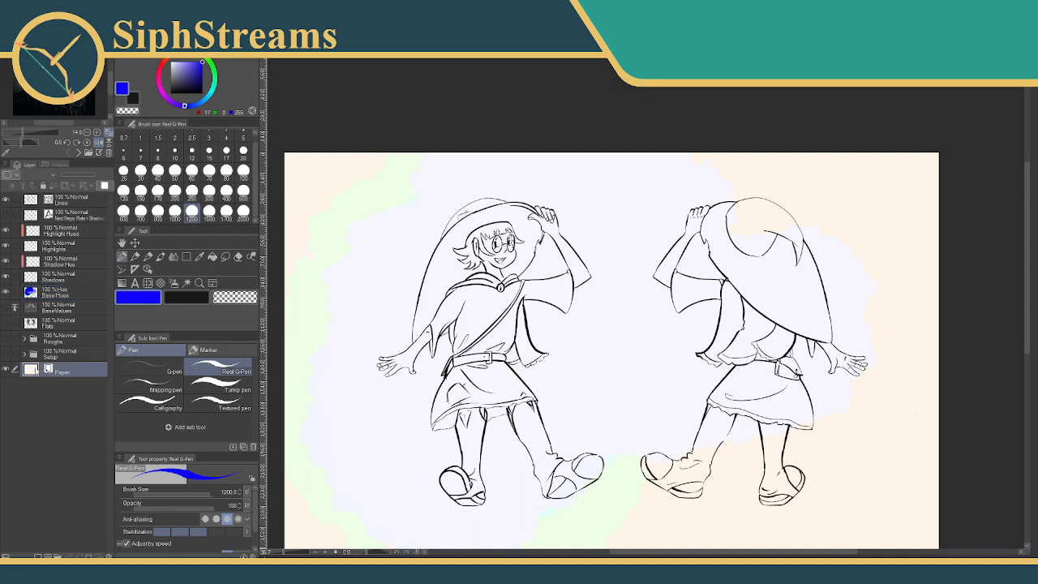
pyautogui.click(6, 370)
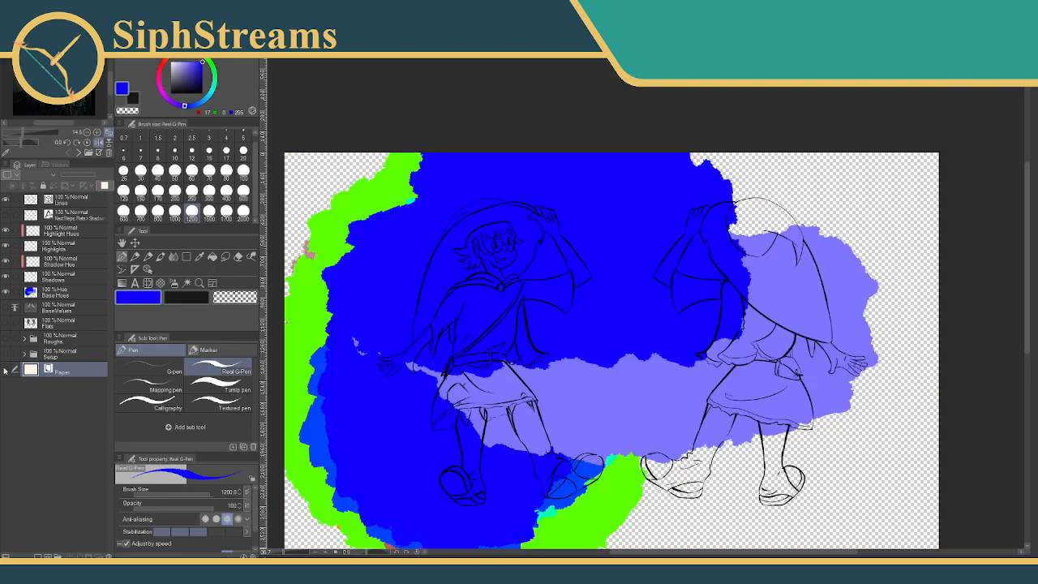
pyautogui.click(9, 306)
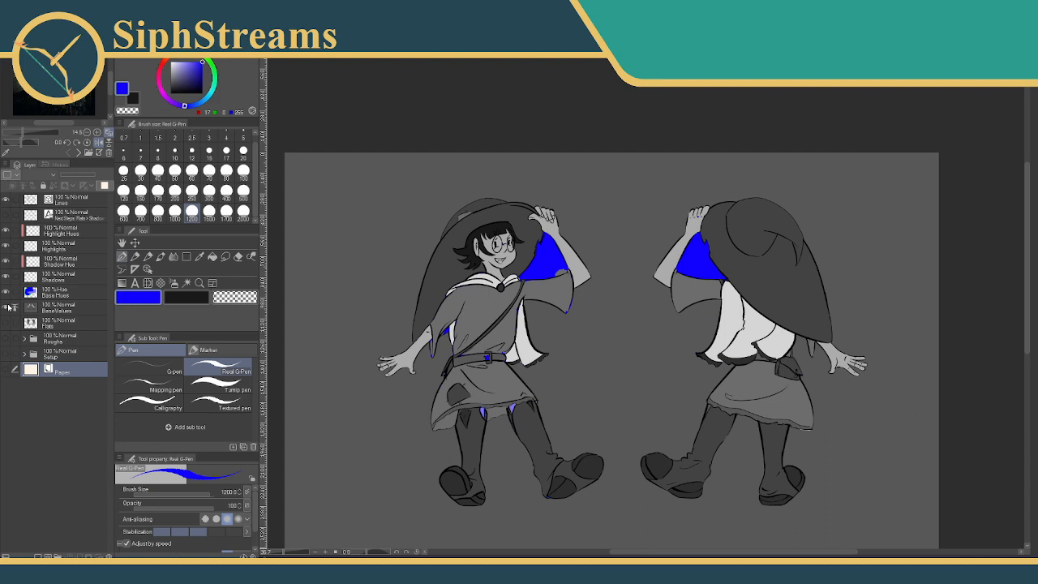
# Toggle the BaseValues and Flats layers off and on to examine how each interacts with Base Hues
pyautogui.click(50, 292)
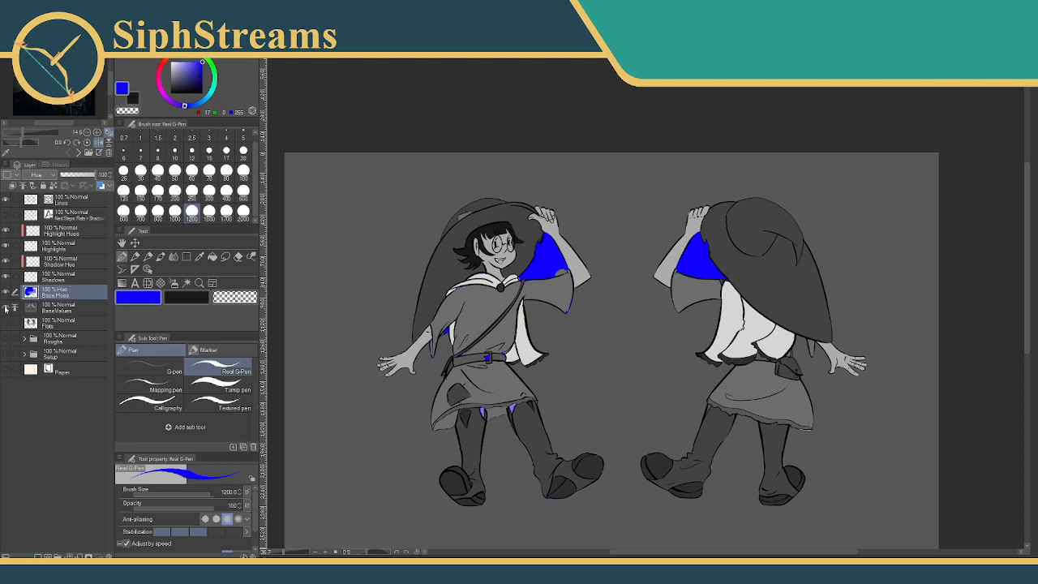
pyautogui.click(6, 308)
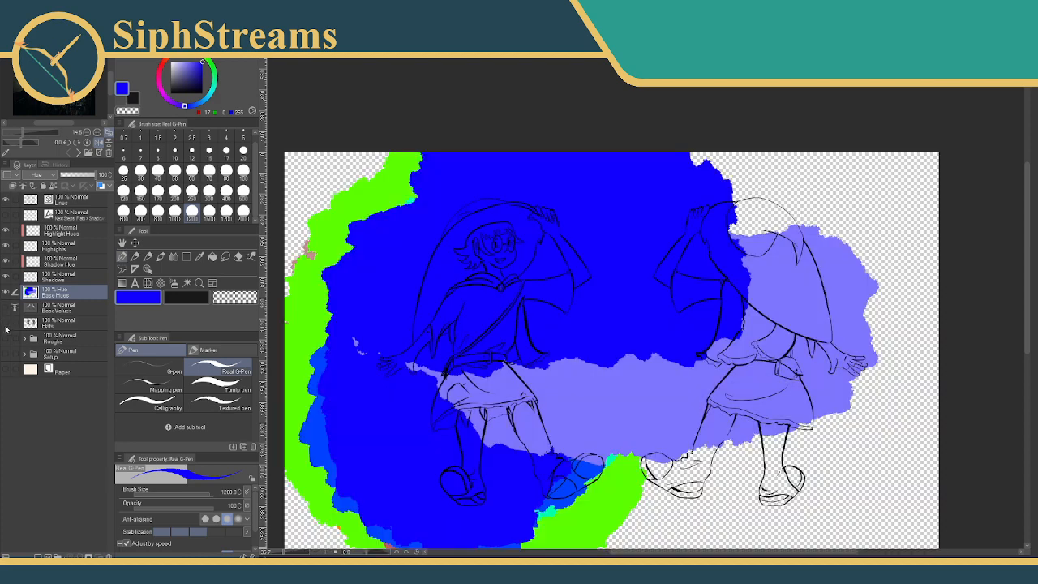
pyautogui.click(5, 325)
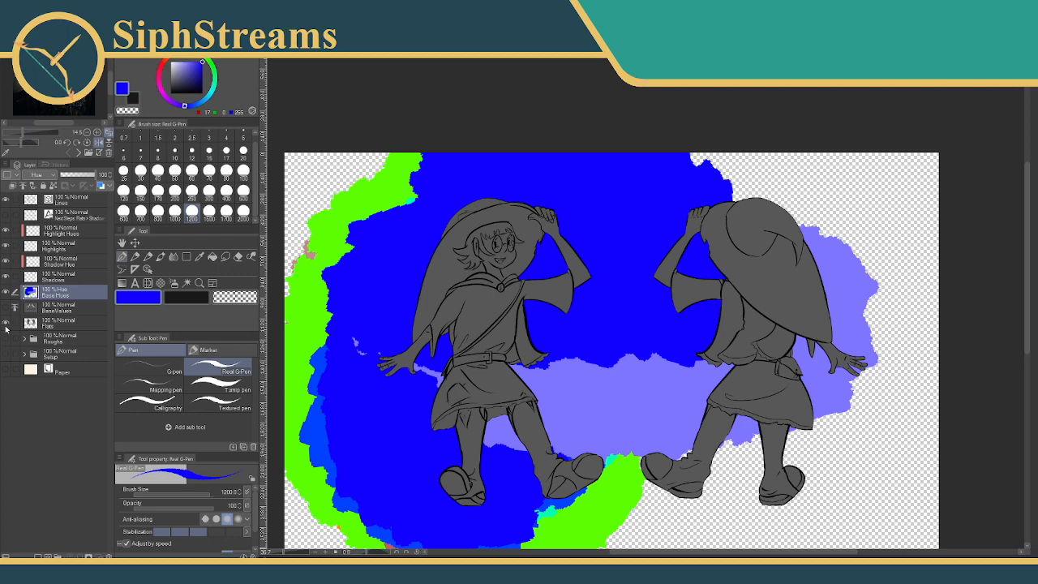
pyautogui.click(6, 323)
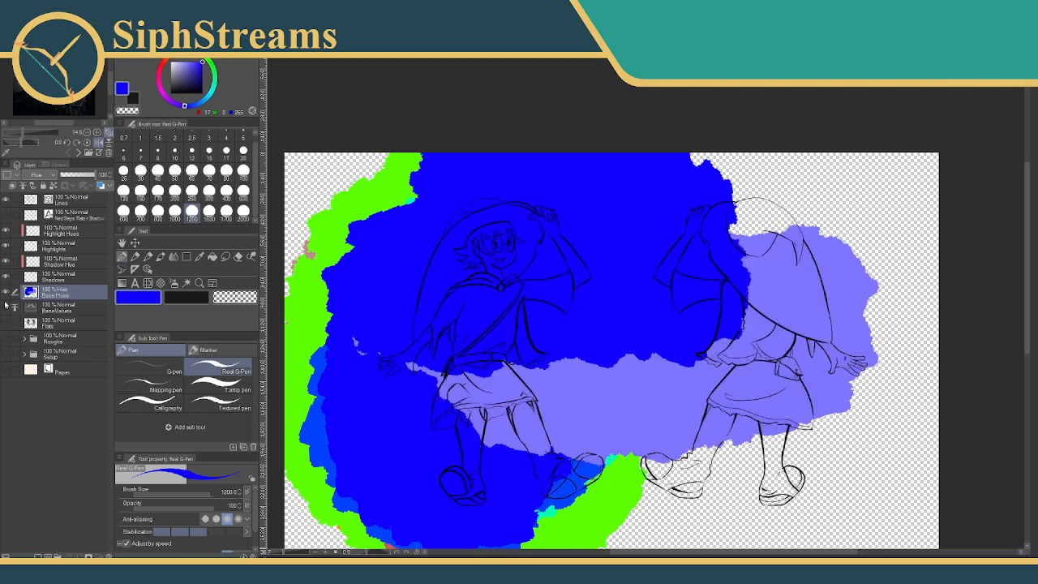
pyautogui.click(7, 307)
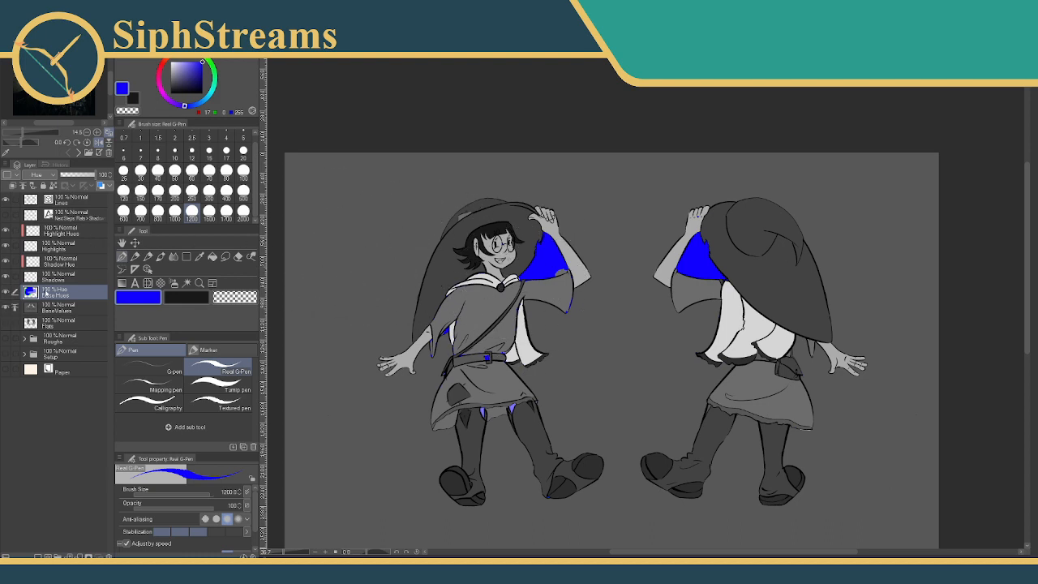
# Expand the Roughs and Setup layer folders to inspect their contents, and collapse both again
pyautogui.click(25, 339)
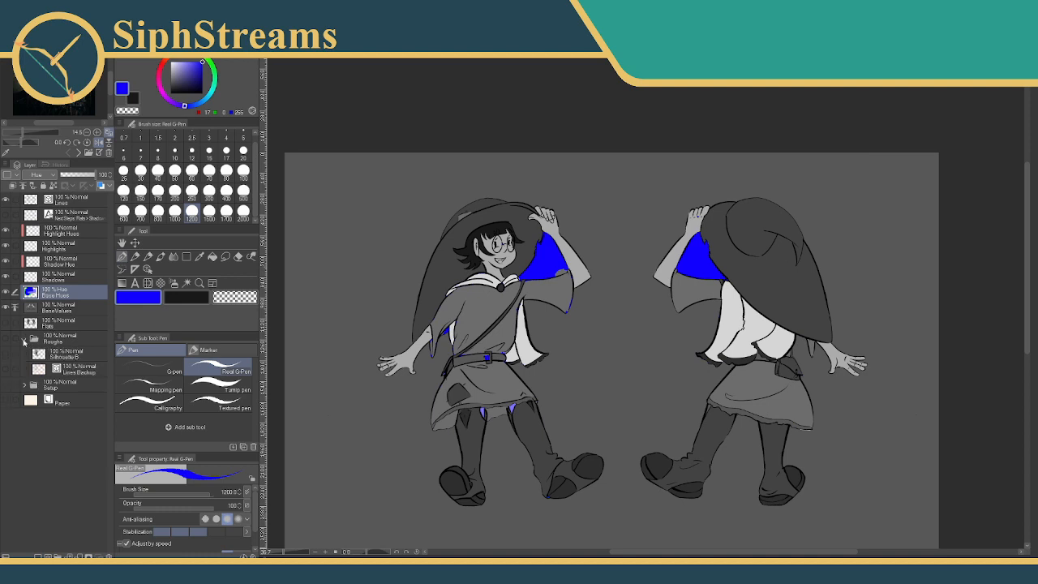
pyautogui.click(29, 385)
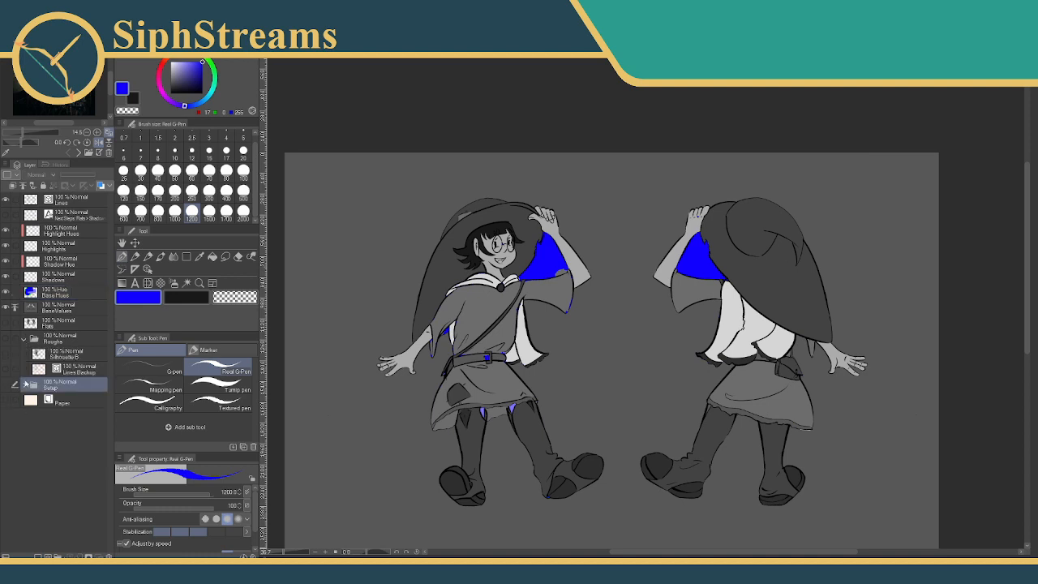
pyautogui.click(24, 385)
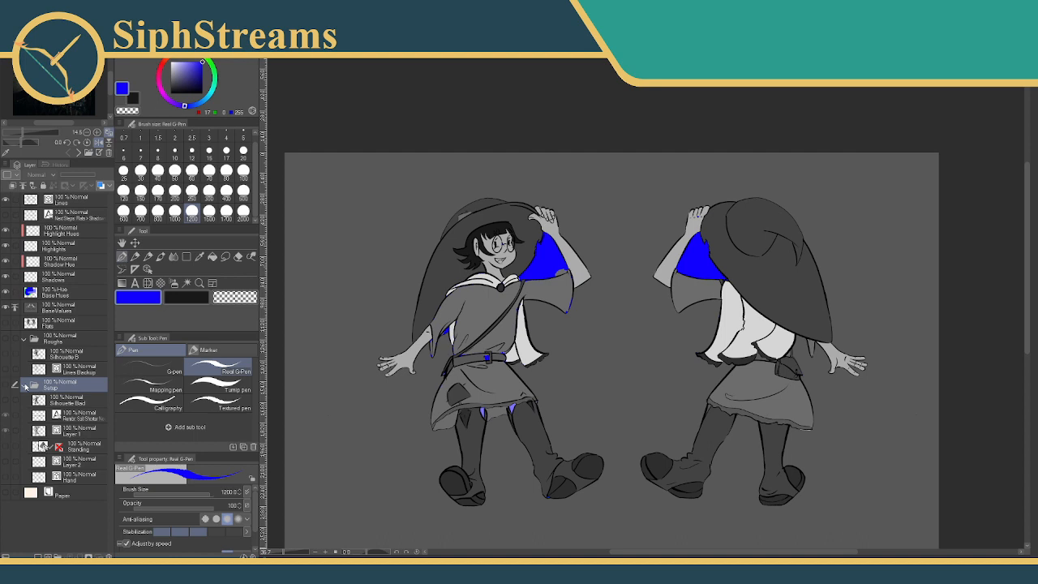
pyautogui.click(25, 386)
pyautogui.click(23, 339)
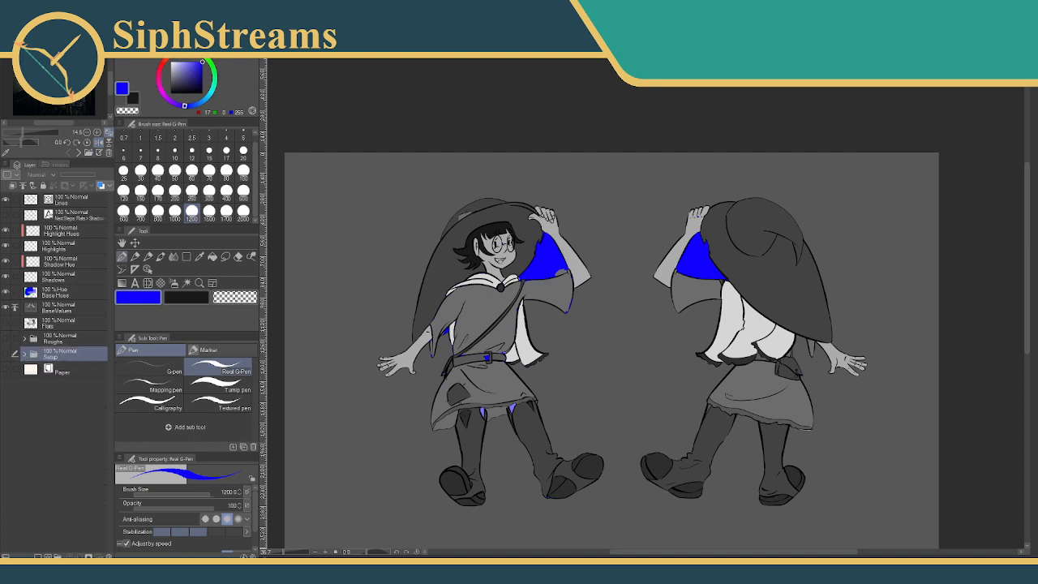
# Make the Flats layer visible and hide the Base Hues layer
pyautogui.click(6, 323)
pyautogui.click(7, 323)
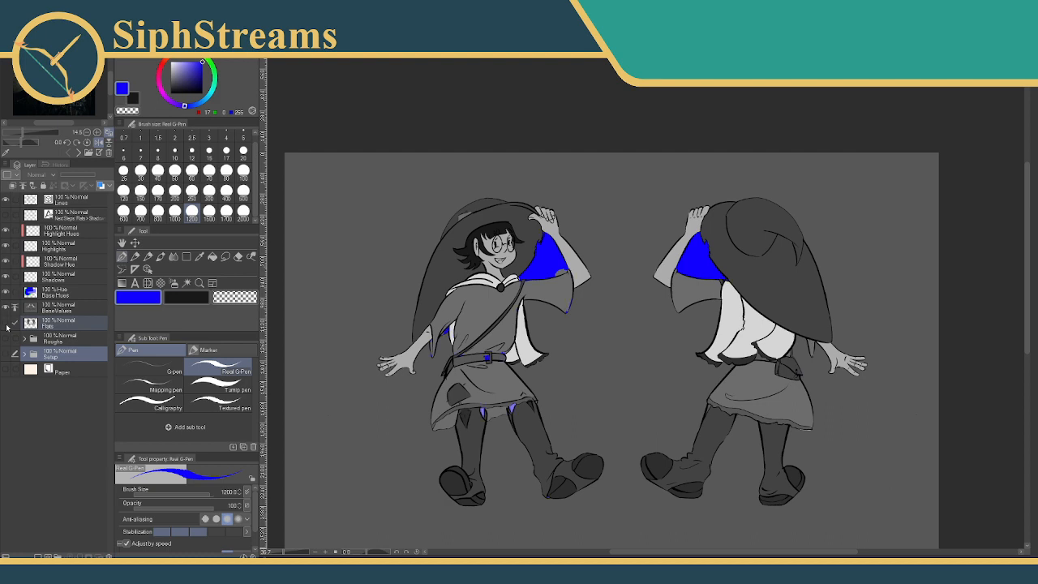
pyautogui.click(7, 324)
pyautogui.click(5, 294)
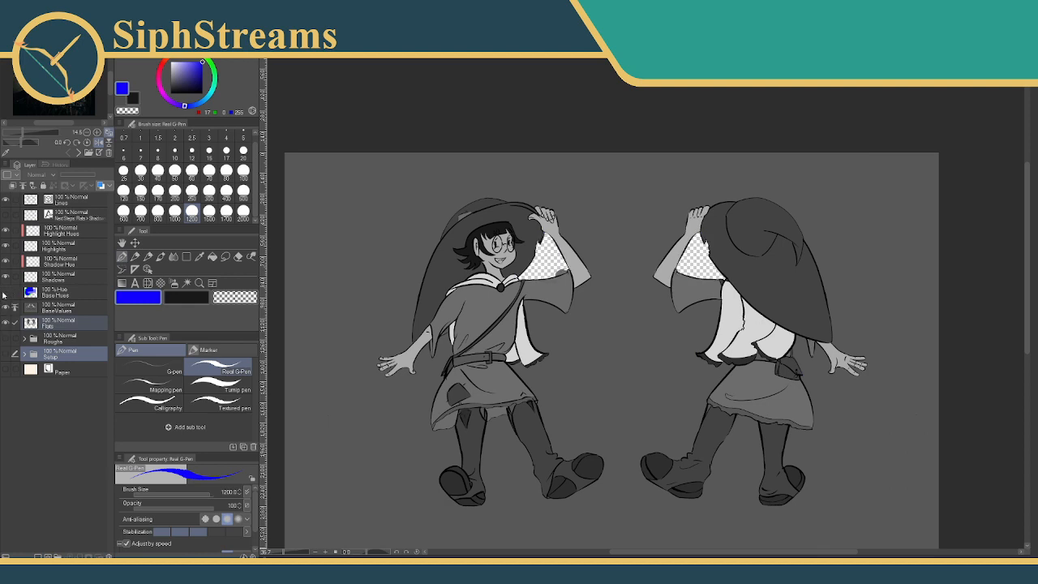
# Clear the grey background around the figures on the BaseValues layer by filling it with transparent colour
pyautogui.click(45, 309)
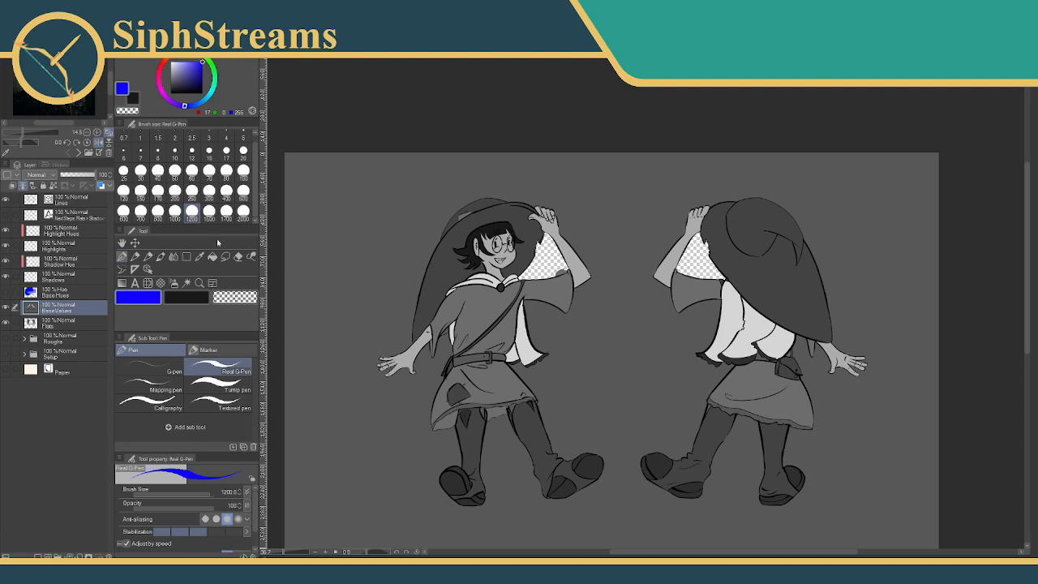
pyautogui.press('c')
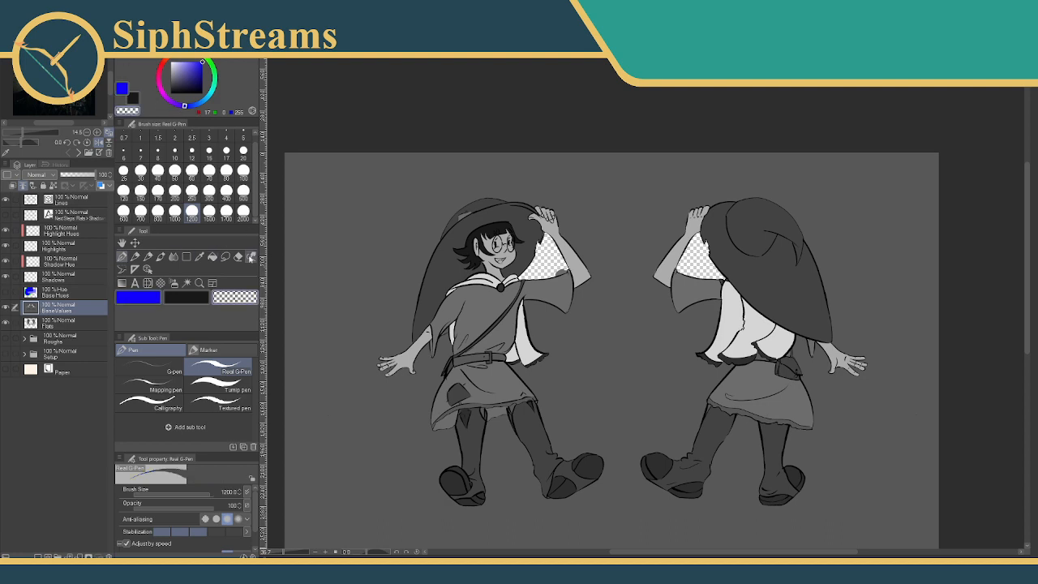
pyautogui.click(212, 257)
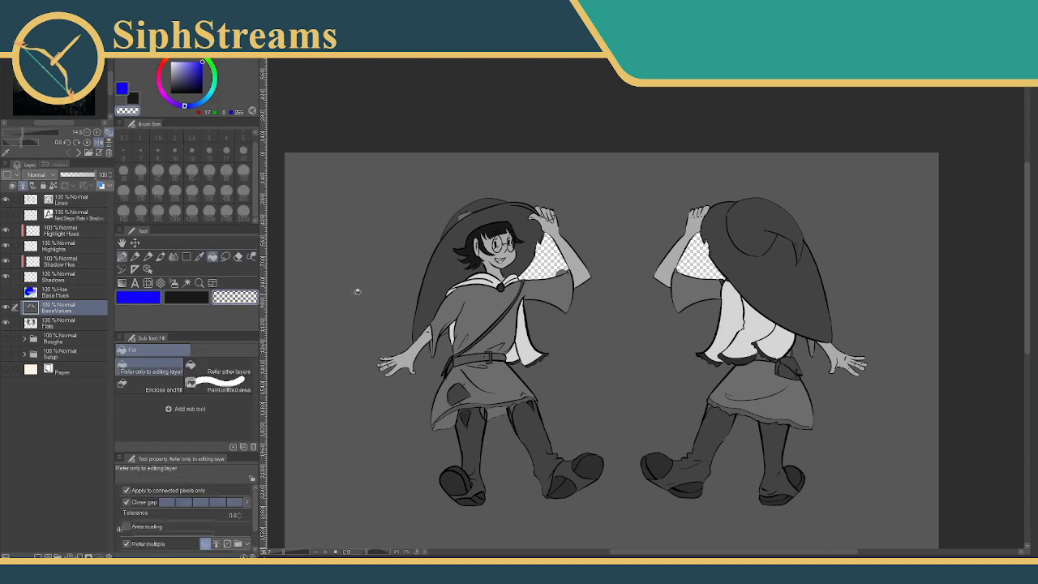
pyautogui.click(357, 291)
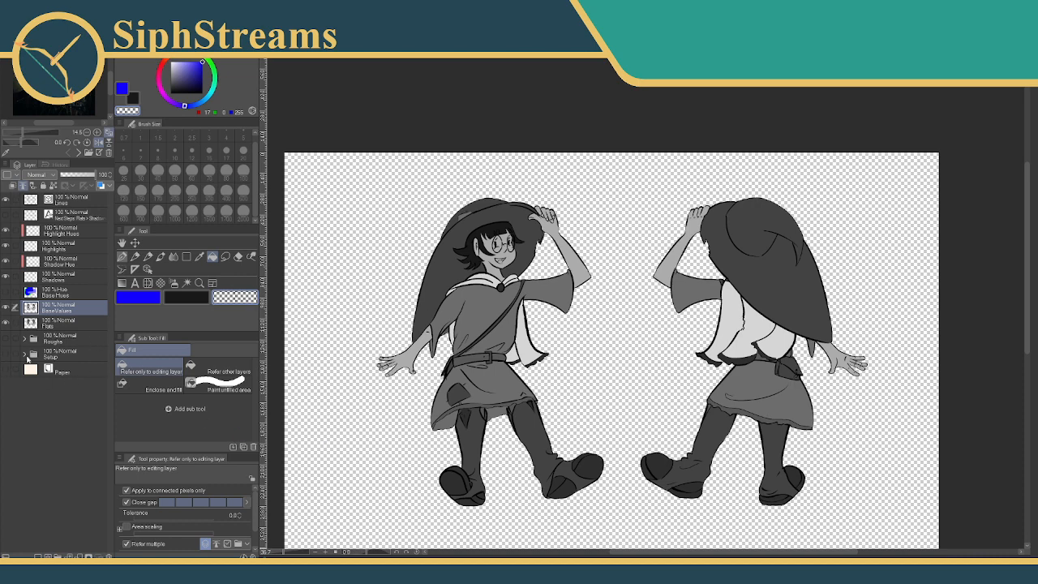
# Toggle the BaseValues and Flats layers to check the cleared background, and clip BaseValues to the Flats layer below
pyautogui.click(7, 308)
pyautogui.click(7, 308)
pyautogui.click(6, 308)
pyautogui.click(6, 308)
pyautogui.click(7, 325)
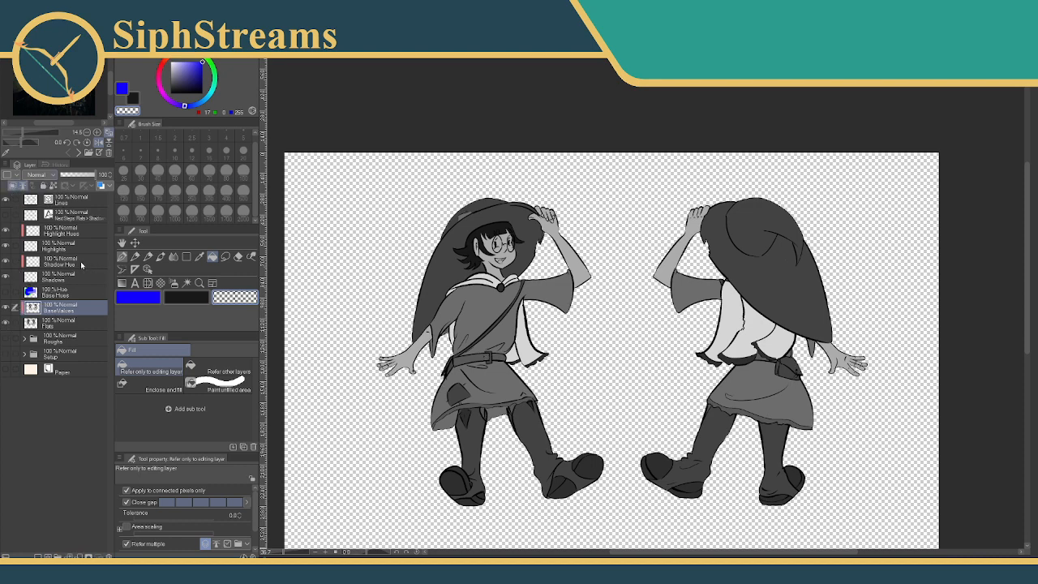
# Show the Base Hues layer to examine its colours against the two figures, and hide it again
pyautogui.click(6, 292)
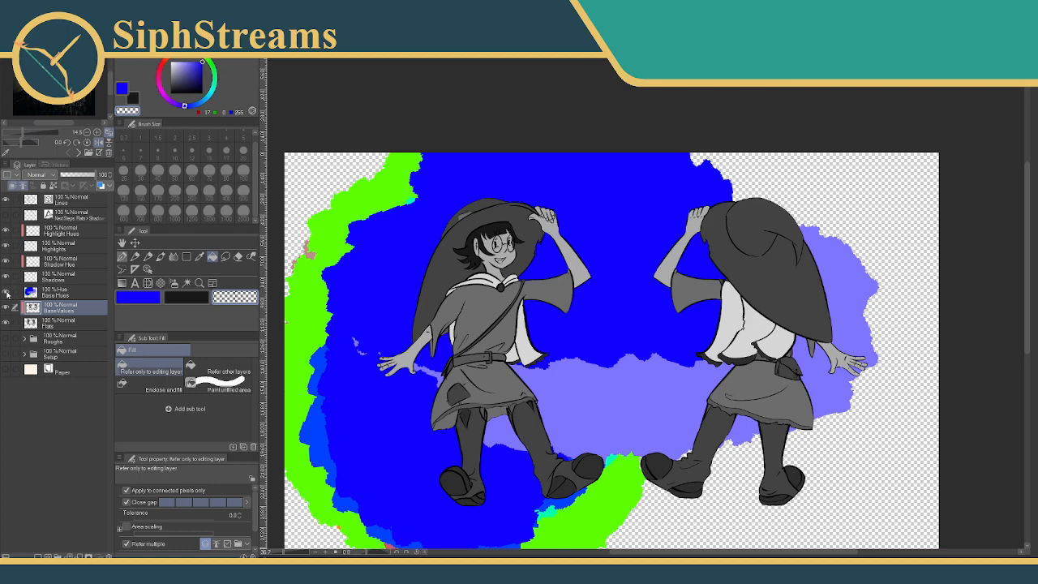
pyautogui.scroll(-1, 487, 236)
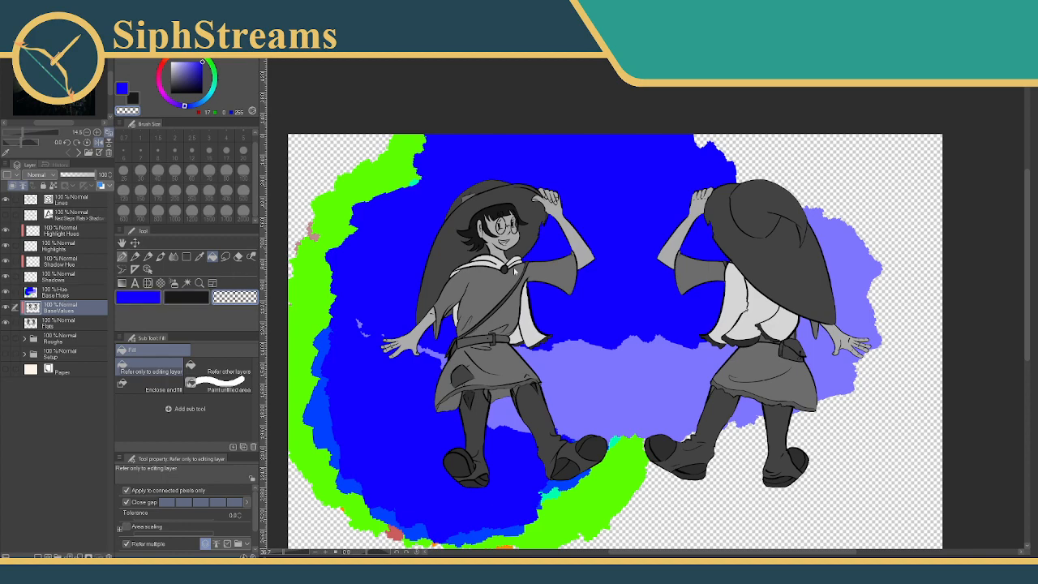
pyautogui.scroll(-3, 517, 270)
pyautogui.scroll(1, 517, 270)
pyautogui.scroll(2, 545, 254)
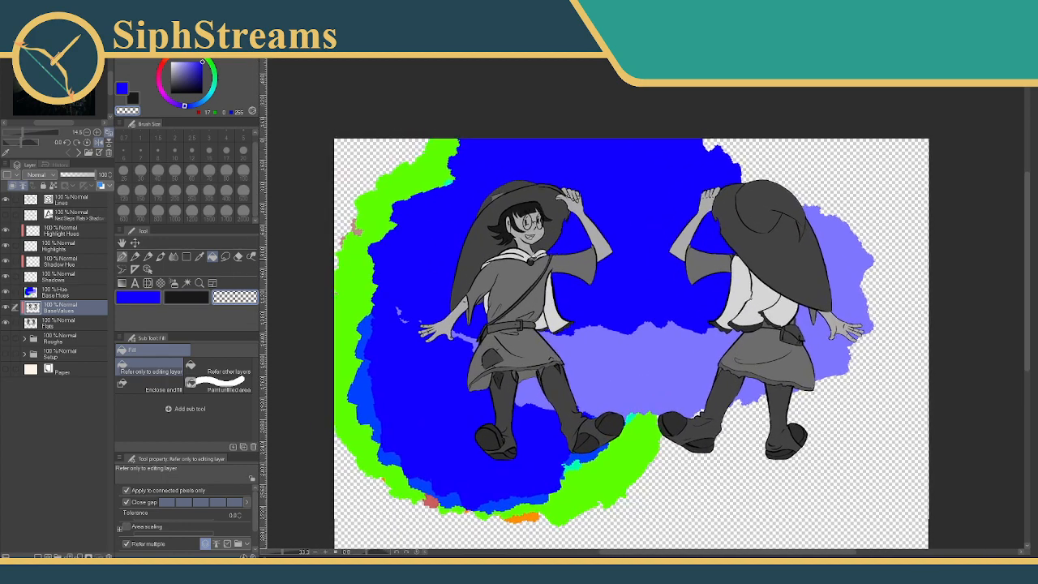
pyautogui.moveTo(545, 255); pyautogui.dragTo(551, 255)
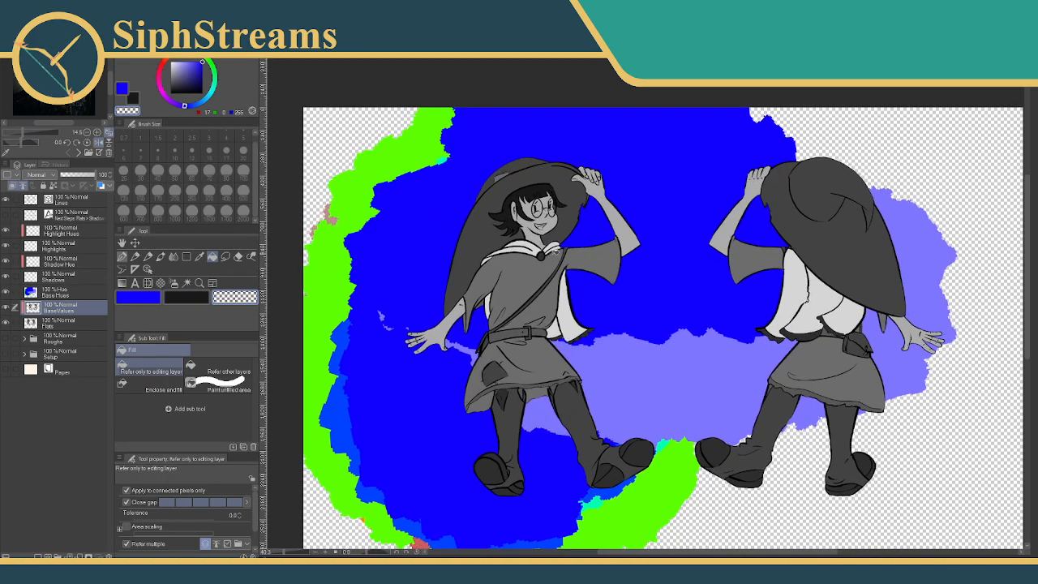
pyautogui.click(5, 292)
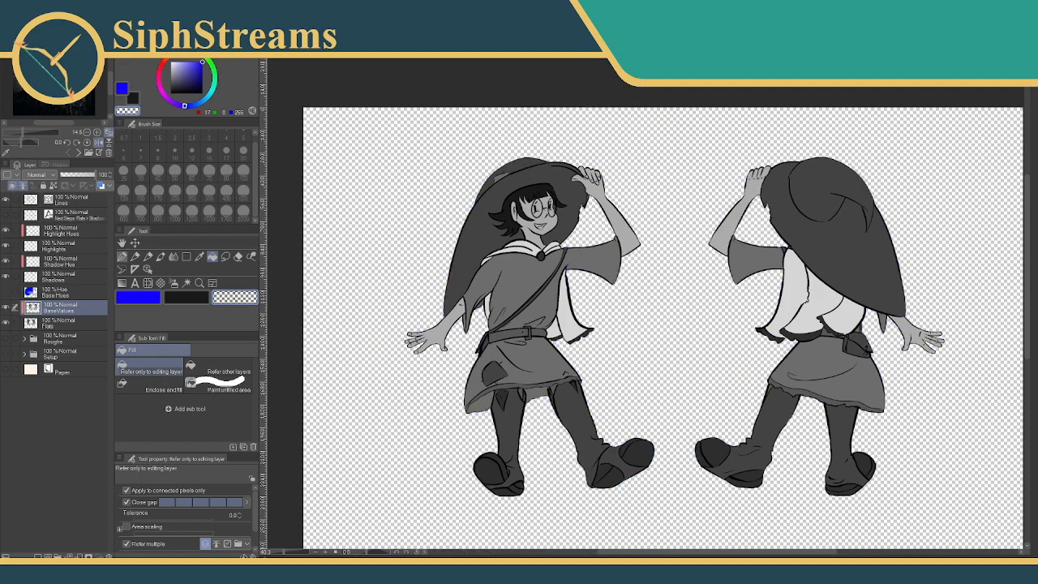
# Delete the old Base Hues layer
pyautogui.click(35, 294)
pyautogui.rightClick(52, 290)
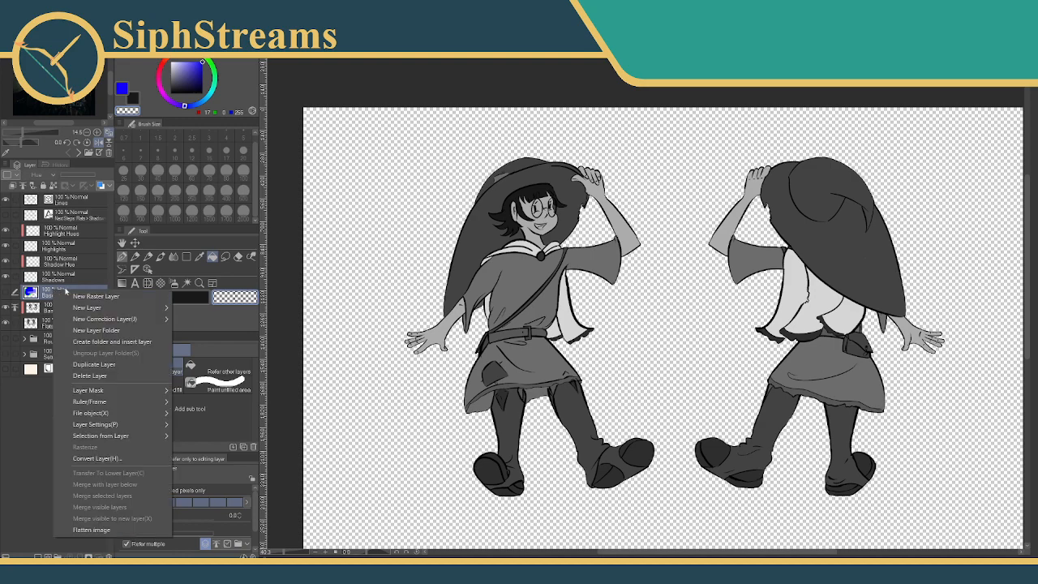
pyautogui.click(89, 376)
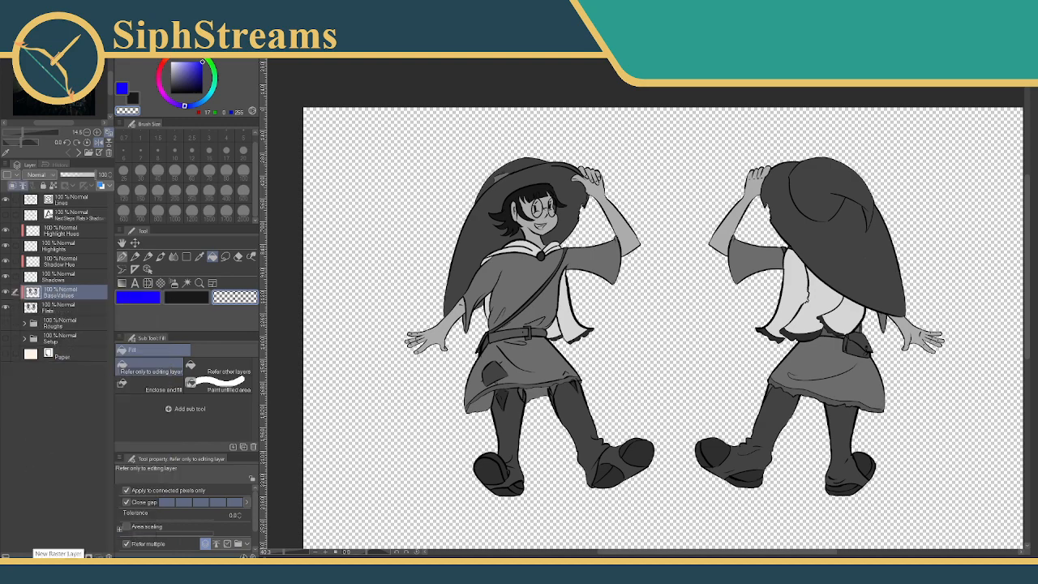
# Add a single new raster layer above BaseValues, undoing the extra duplicate
pyautogui.click(37, 556)
pyautogui.click(38, 556)
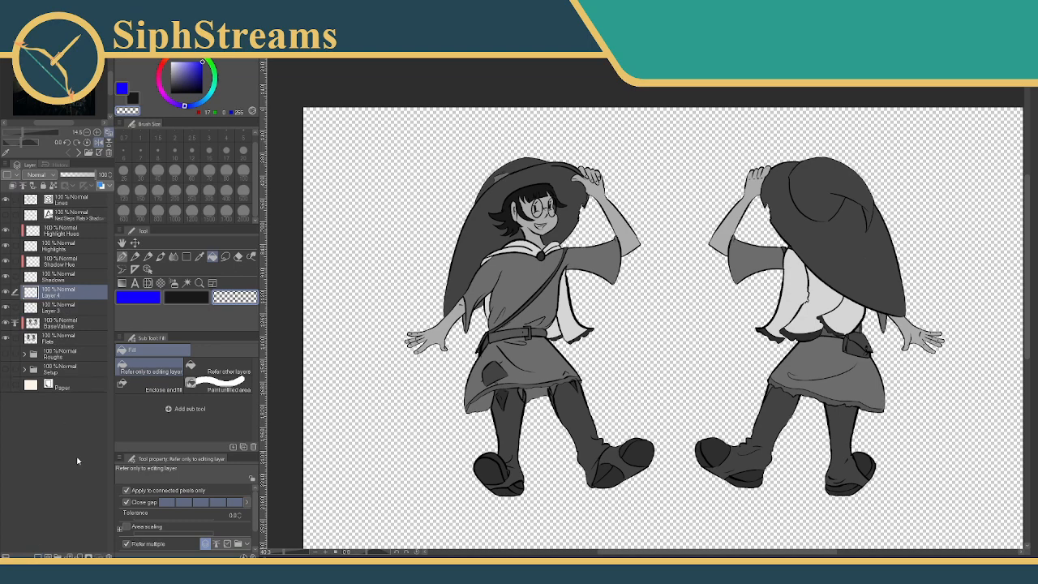
pyautogui.hotkey('ctrl', 'z')
# Rename the new raster layer above BaseValues as Base Hues
pyautogui.doubleClick(59, 293)
pyautogui.click(59, 293)
pyautogui.press('BackSpace')
pyautogui.press('BackSpace')
pyautogui.press('BackSpace')
pyautogui.press('BackSpace')
pyautogui.press('BackSpace')
pyautogui.press('BackSpace')
pyautogui.press('BackSpace')
pyautogui.write('Base Hues')
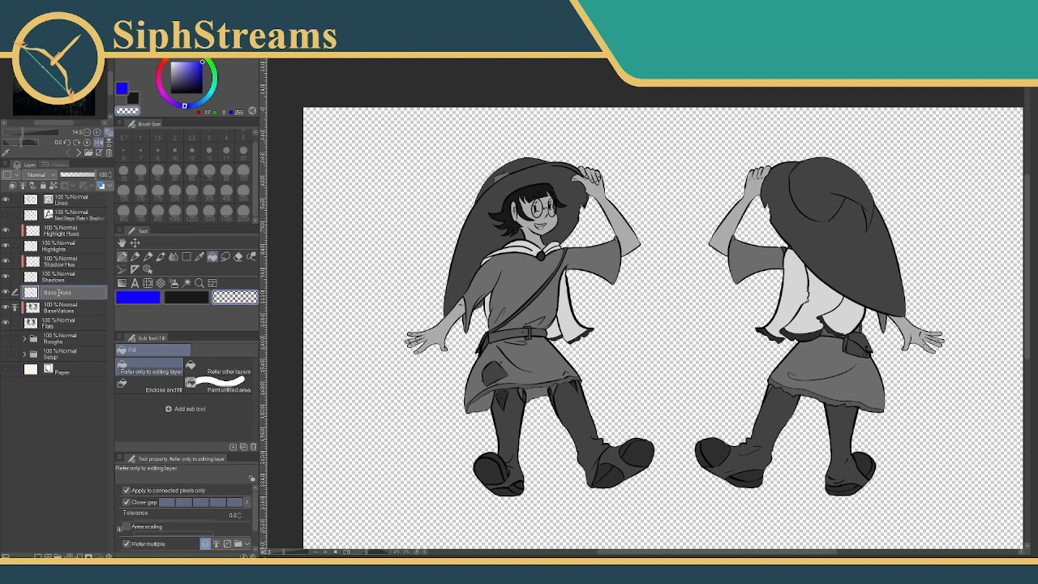
# Accept the Base Hues layer name, then show the Next Steps text layer to read the workflow order and hide it again
pyautogui.press('Return')
pyautogui.scroll(3, 622, 290)
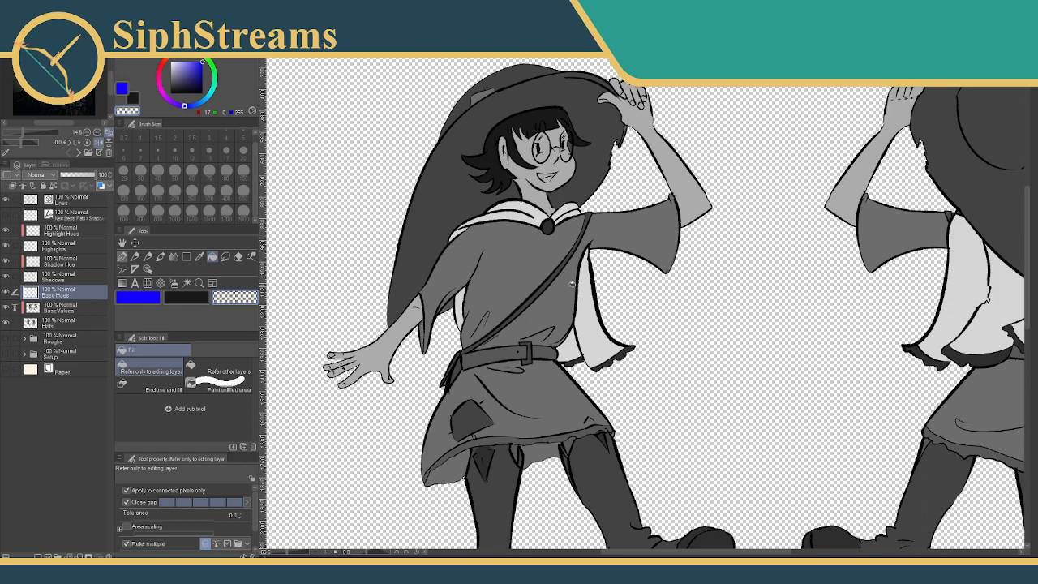
pyautogui.scroll(-3, 422, 151)
pyautogui.scroll(1, 705, 170)
pyautogui.moveTo(575, 151); pyautogui.dragTo(655, 207)
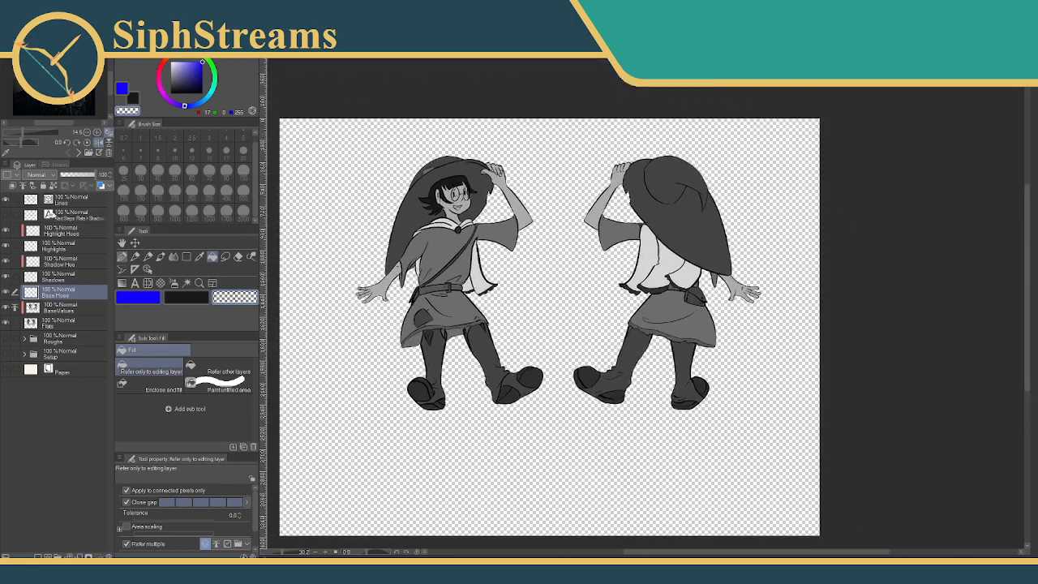
pyautogui.click(6, 216)
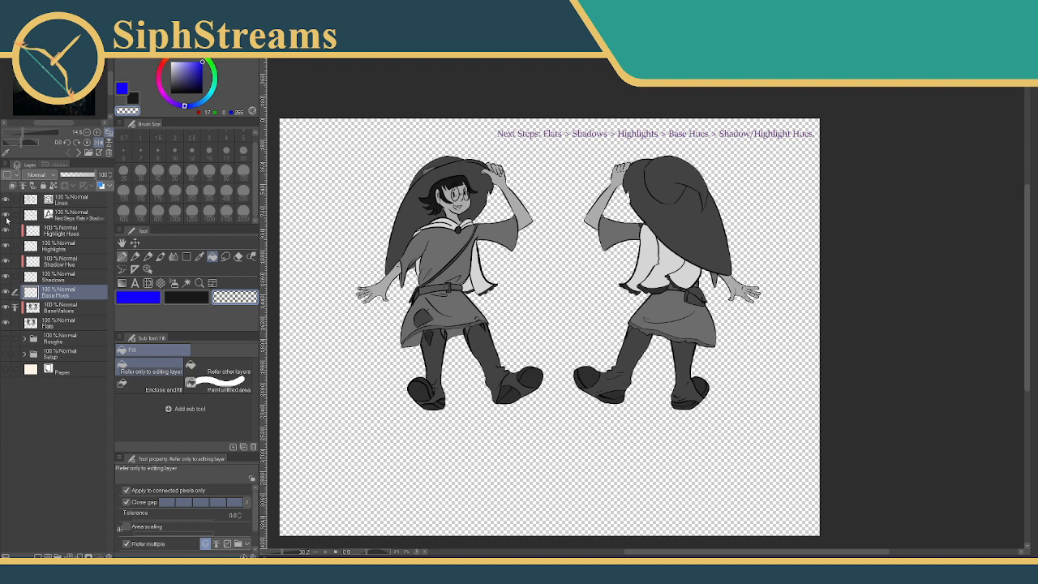
pyautogui.click(6, 216)
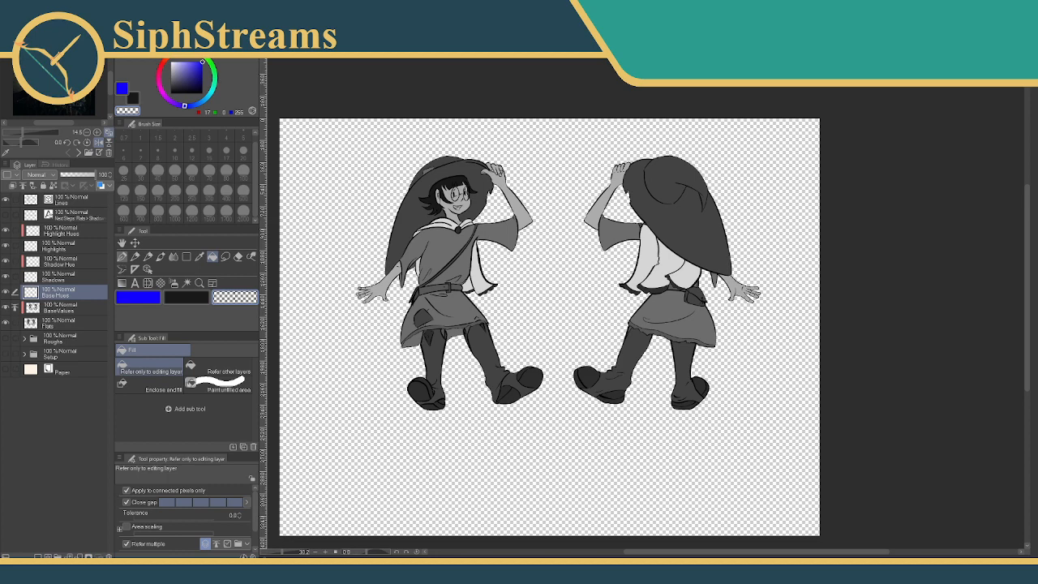
# Show the Paper layer behind the two figures
pyautogui.click(7, 369)
pyautogui.scroll(3, 730, 316)
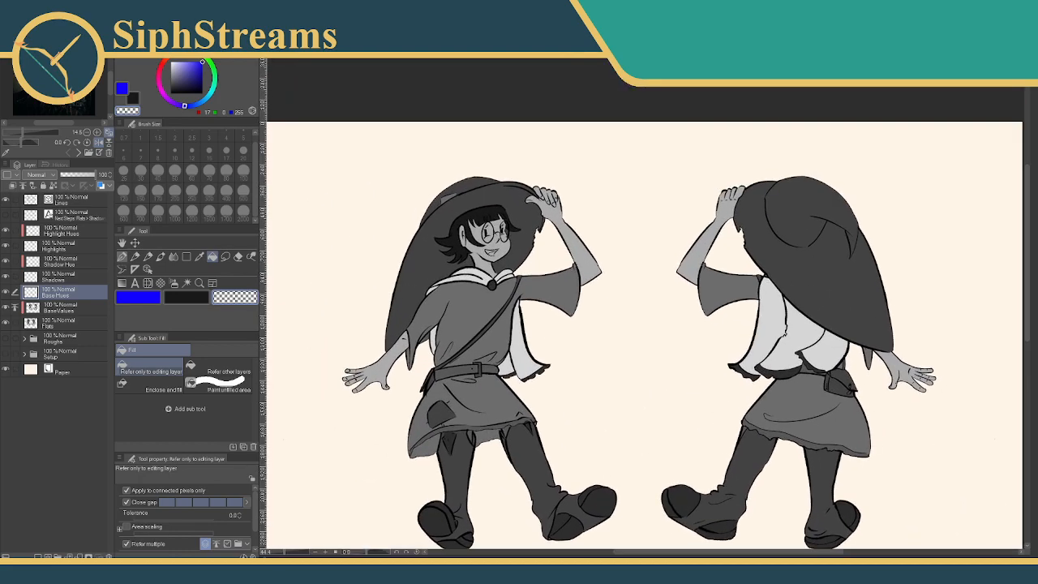
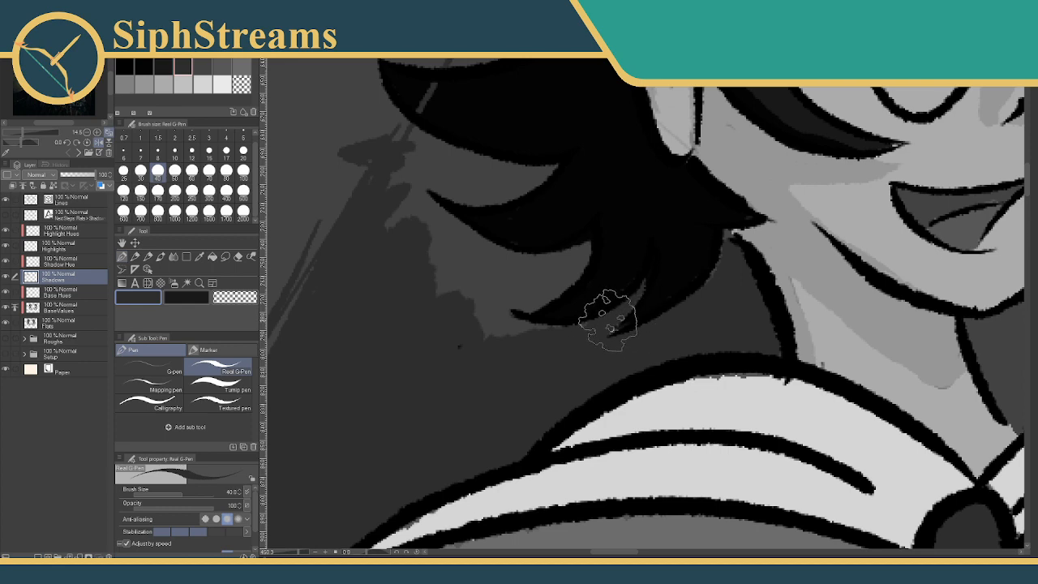
# Paint dark grey shadow on the Shadows layer to fill the hat area beneath and between the front figure's hair tips
pyautogui.moveTo(544, 292); pyautogui.dragTo(412, 397)
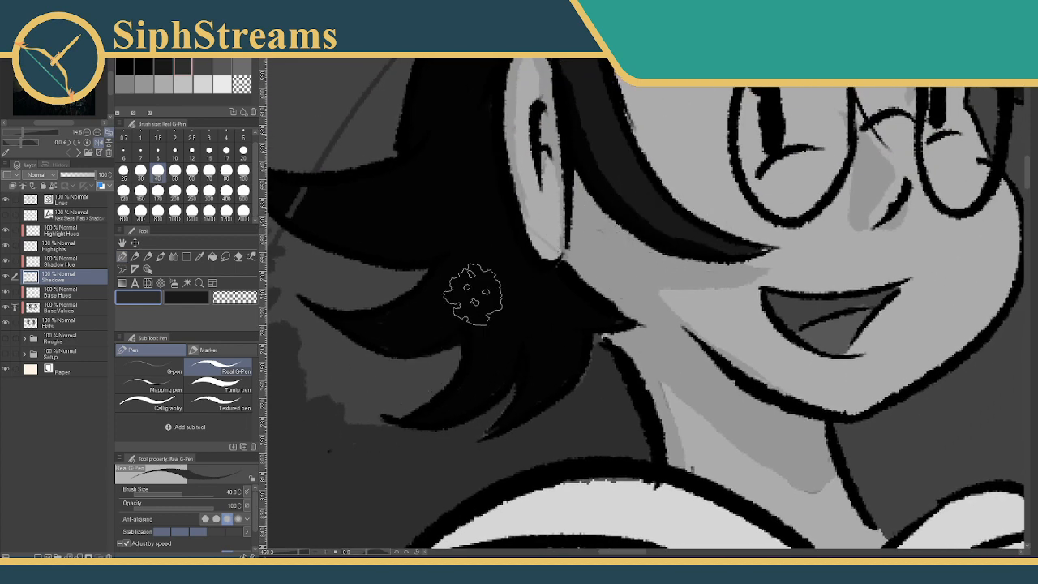
pyautogui.moveTo(473, 294); pyautogui.dragTo(547, 250)
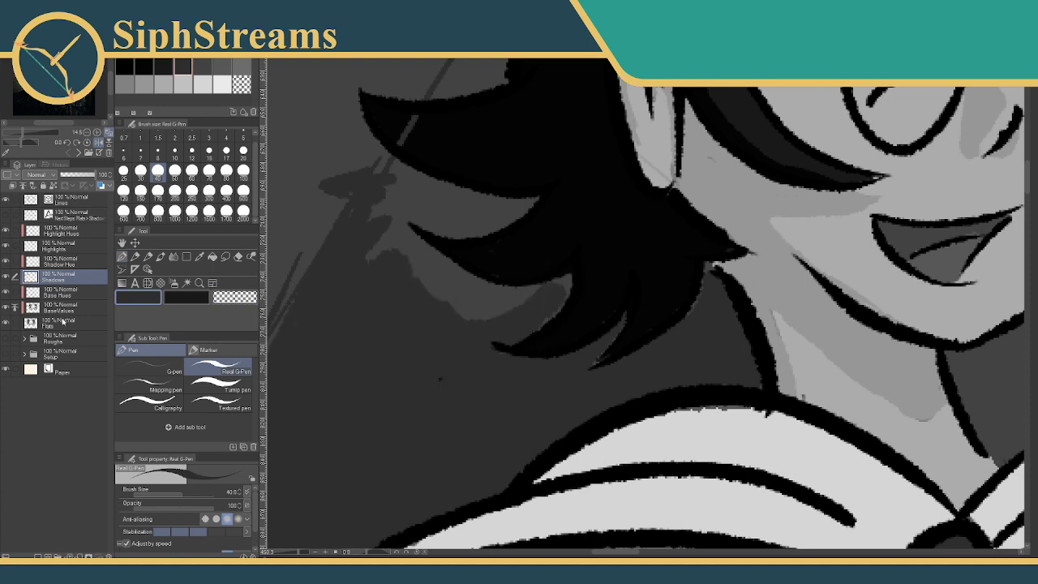
pyautogui.click(66, 202)
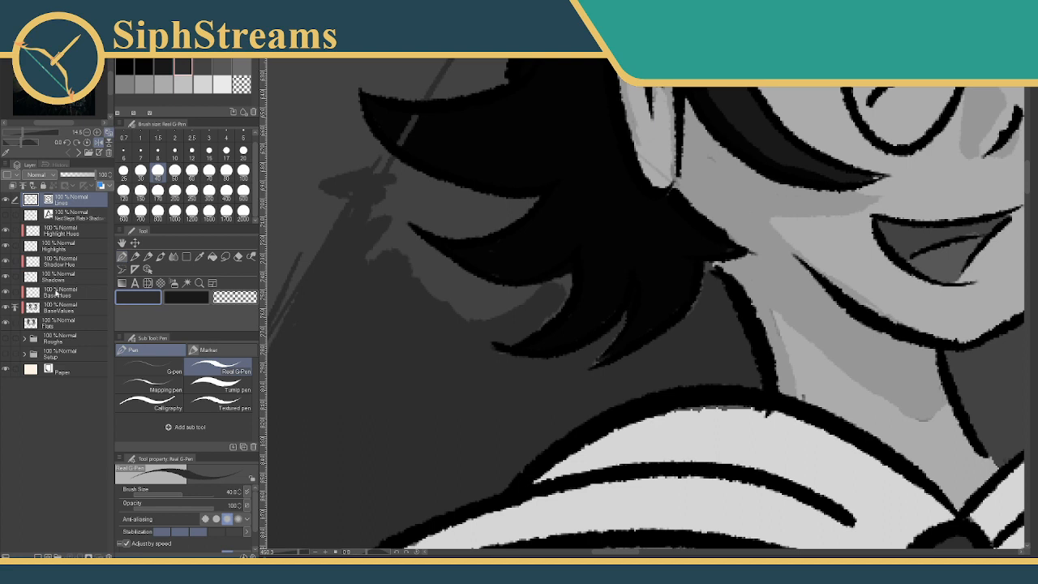
pyautogui.click(73, 321)
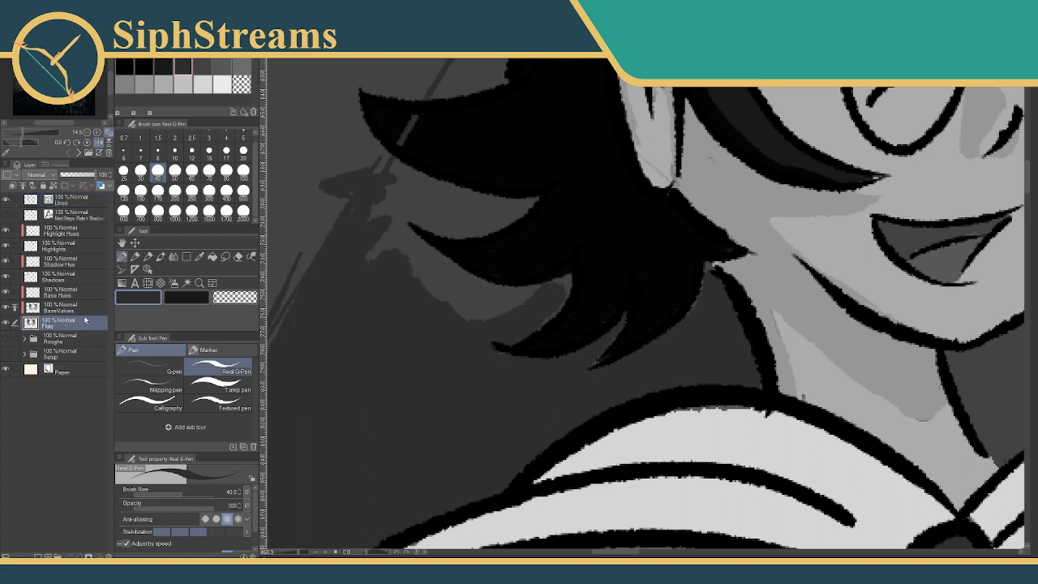
pyautogui.click(66, 280)
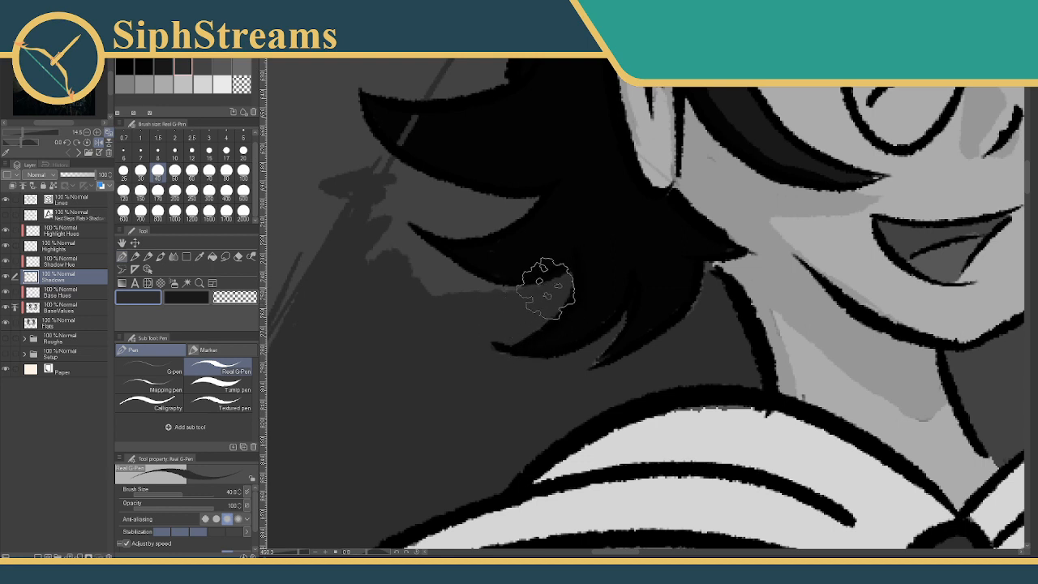
pyautogui.moveTo(400, 223)
pyautogui.mouseDown()
pyautogui.moveTo(465, 282)
pyautogui.moveTo(396, 230)
pyautogui.moveTo(419, 253)
pyautogui.moveTo(433, 301)
pyautogui.moveTo(377, 220)
pyautogui.moveTo(397, 166)
pyautogui.moveTo(426, 188)
pyautogui.moveTo(412, 176)
pyautogui.moveTo(480, 199)
pyautogui.moveTo(465, 197)
pyautogui.moveTo(423, 178)
pyautogui.moveTo(533, 199)
pyautogui.moveTo(474, 218)
pyautogui.moveTo(514, 208)
pyautogui.moveTo(493, 214)
pyautogui.moveTo(504, 225)
pyautogui.moveTo(508, 211)
pyautogui.moveTo(445, 223)
pyautogui.moveTo(481, 231)
pyautogui.moveTo(400, 211)
pyautogui.moveTo(482, 209)
pyautogui.moveTo(393, 215)
pyautogui.mouseUp()
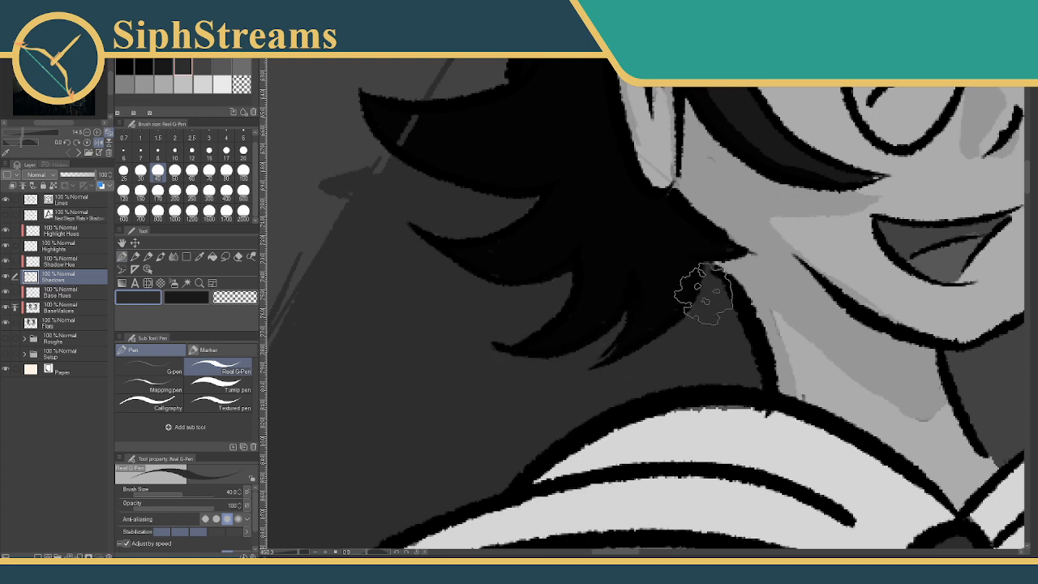
pyautogui.moveTo(461, 296); pyautogui.dragTo(581, 402)
pyautogui.moveTo(511, 267); pyautogui.dragTo(493, 282)
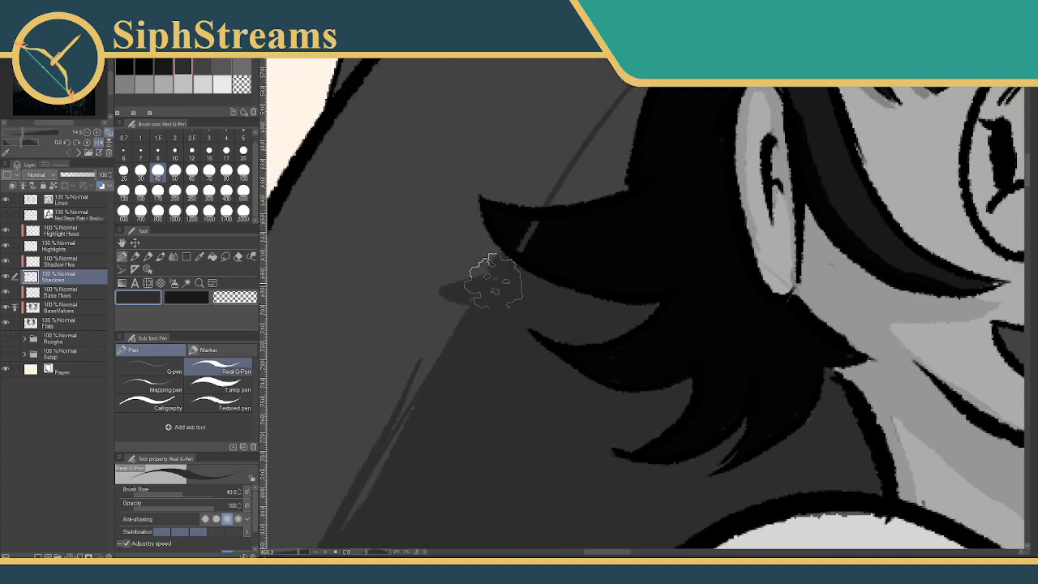
# Paint the hat shadow out to its guide line beside the hair, undoing one stroke and continuing towards the shoulder
pyautogui.moveTo(397, 430); pyautogui.dragTo(435, 309)
pyautogui.moveTo(398, 373); pyautogui.dragTo(466, 245)
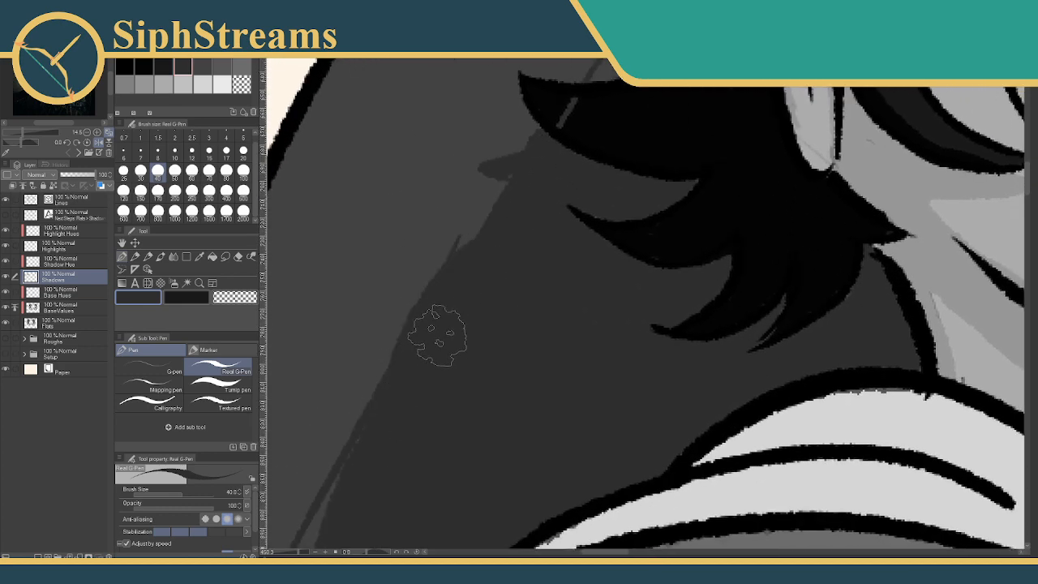
pyautogui.hotkey('ctrl', 'z')
pyautogui.moveTo(382, 429); pyautogui.dragTo(547, 167)
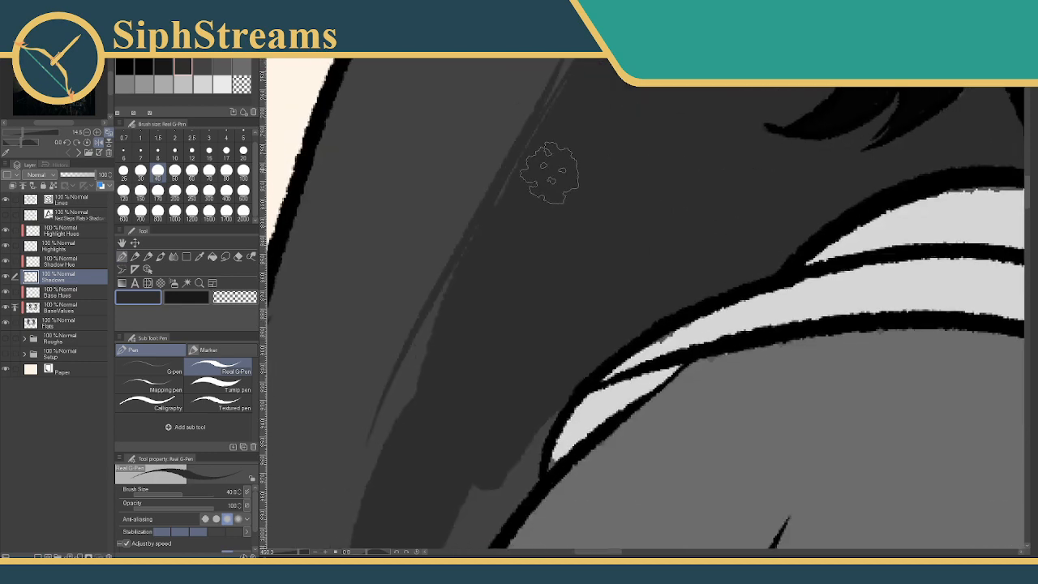
pyautogui.moveTo(495, 260)
pyautogui.mouseDown()
pyautogui.moveTo(412, 398)
pyautogui.moveTo(371, 498)
pyautogui.moveTo(522, 213)
pyautogui.mouseUp()
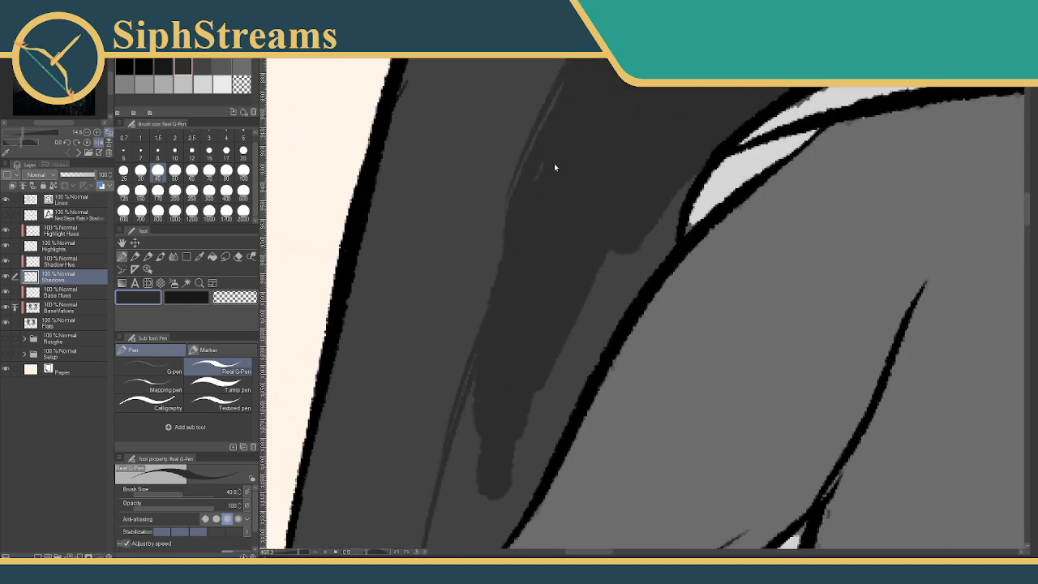
# Extend the hat shadow down past the shoulder until it meets the front figure's lowered arm
pyautogui.moveTo(510, 208)
pyautogui.mouseDown()
pyautogui.moveTo(474, 412)
pyautogui.moveTo(504, 285)
pyautogui.moveTo(497, 332)
pyautogui.mouseUp()
pyautogui.moveTo(537, 158)
pyautogui.mouseDown()
pyautogui.moveTo(481, 329)
pyautogui.moveTo(458, 519)
pyautogui.moveTo(471, 450)
pyautogui.mouseUp()
pyautogui.moveTo(487, 323)
pyautogui.mouseDown()
pyautogui.moveTo(459, 466)
pyautogui.moveTo(498, 392)
pyautogui.moveTo(477, 437)
pyautogui.moveTo(506, 408)
pyautogui.moveTo(494, 409)
pyautogui.moveTo(522, 274)
pyautogui.moveTo(485, 409)
pyautogui.mouseUp()
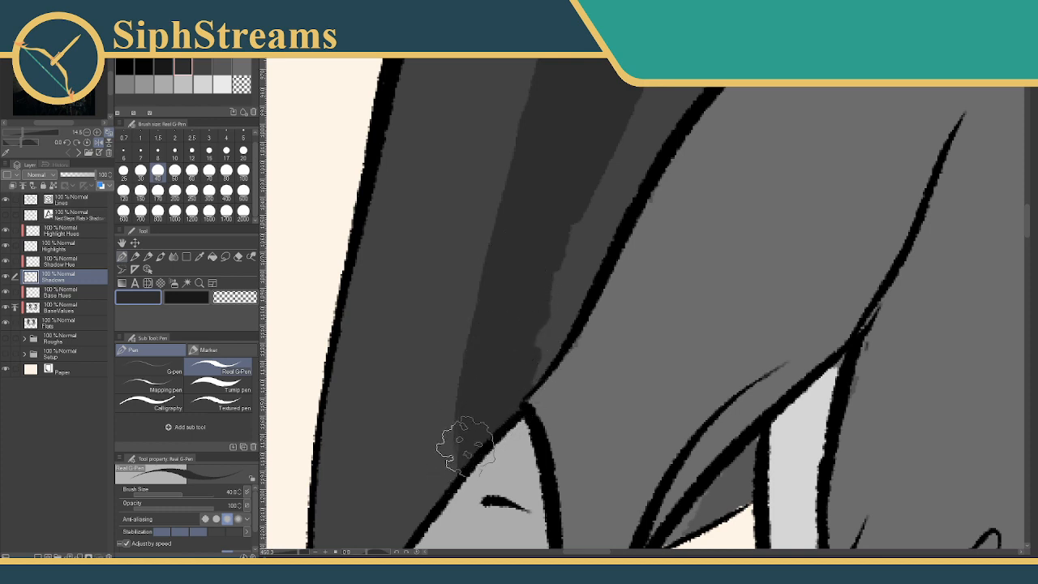
# Fill the remaining streaks along the outer edge of the hat shadow beside the shoulder into one solid shape
pyautogui.moveTo(517, 340); pyautogui.dragTo(371, 505)
pyautogui.moveTo(524, 224)
pyautogui.mouseDown()
pyautogui.moveTo(574, 171)
pyautogui.moveTo(556, 233)
pyautogui.moveTo(511, 279)
pyautogui.moveTo(511, 254)
pyautogui.moveTo(513, 290)
pyautogui.moveTo(453, 377)
pyautogui.moveTo(427, 369)
pyautogui.mouseUp()
pyautogui.moveTo(435, 440)
pyautogui.mouseDown()
pyautogui.moveTo(495, 297)
pyautogui.moveTo(454, 378)
pyautogui.moveTo(488, 277)
pyautogui.moveTo(501, 281)
pyautogui.moveTo(430, 398)
pyautogui.moveTo(378, 382)
pyautogui.moveTo(350, 445)
pyautogui.mouseUp()
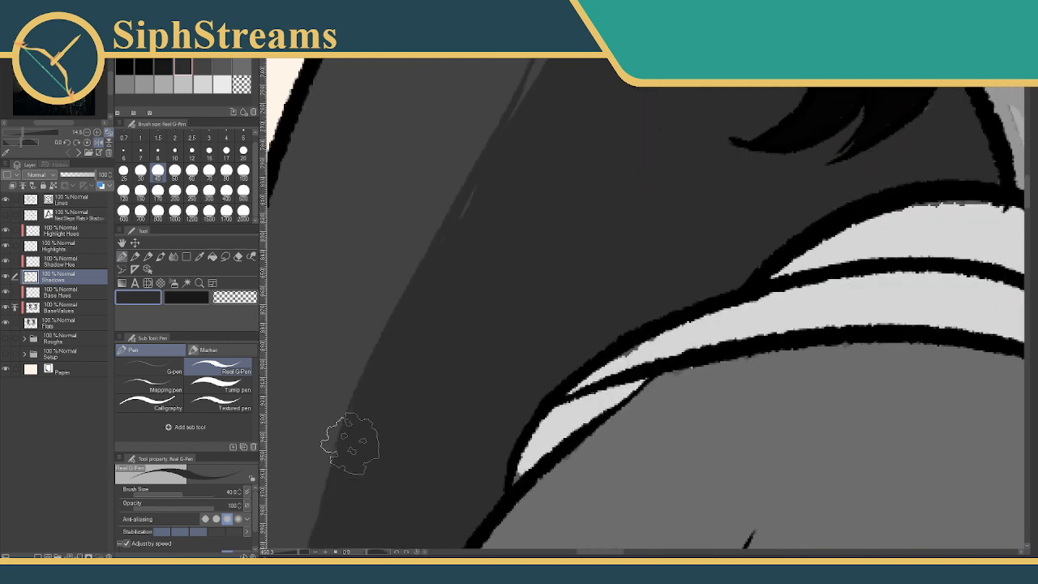
pyautogui.moveTo(460, 286); pyautogui.dragTo(380, 500)
pyautogui.moveTo(389, 416)
pyautogui.mouseDown()
pyautogui.moveTo(360, 463)
pyautogui.moveTo(421, 359)
pyautogui.mouseUp()
pyautogui.moveTo(462, 277)
pyautogui.mouseDown()
pyautogui.moveTo(394, 428)
pyautogui.moveTo(470, 267)
pyautogui.moveTo(375, 435)
pyautogui.moveTo(478, 209)
pyautogui.moveTo(308, 522)
pyautogui.mouseUp()
# Trim the hat shadow's outer edge with transparent colour, undo the last stroke, and repaint the edge smoothly in dark grey
pyautogui.press('c')
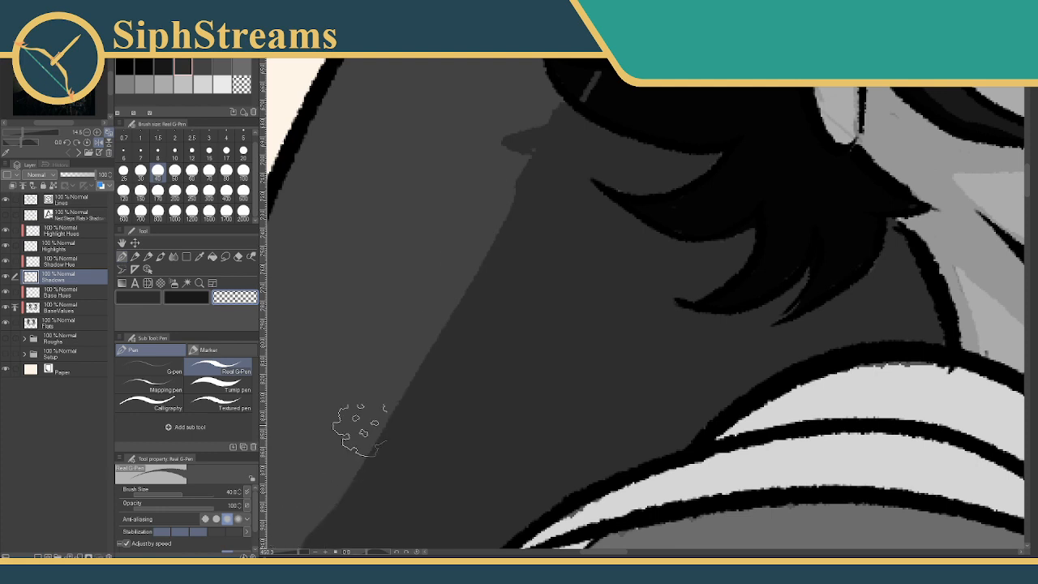
pyautogui.moveTo(428, 289); pyautogui.dragTo(449, 230)
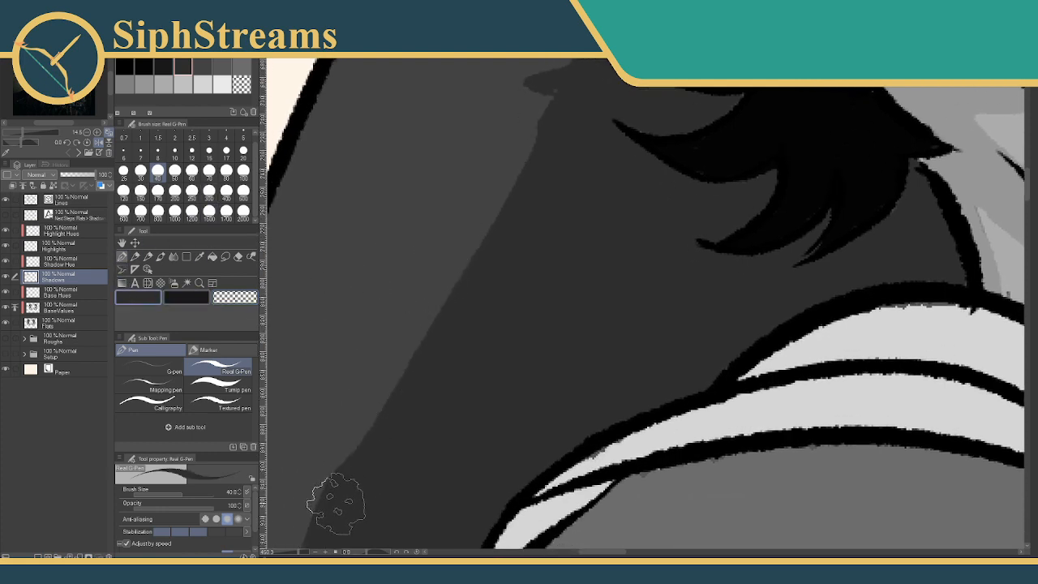
pyautogui.moveTo(334, 503); pyautogui.dragTo(474, 276)
pyautogui.moveTo(365, 447); pyautogui.dragTo(513, 156)
pyautogui.hotkey('ctrl', 'z')
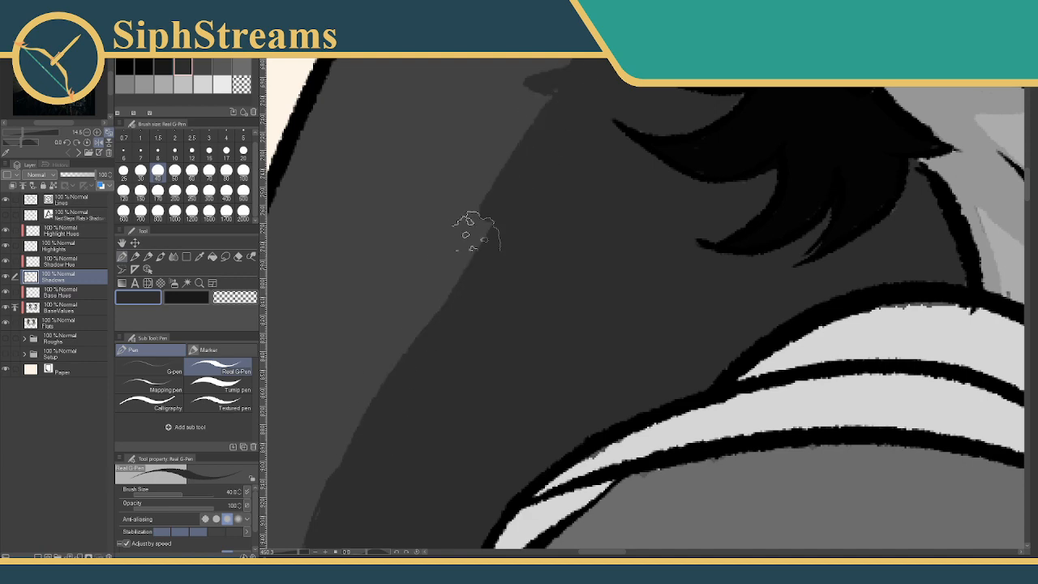
pyautogui.moveTo(475, 227); pyautogui.dragTo(339, 491)
pyautogui.moveTo(403, 381); pyautogui.dragTo(336, 514)
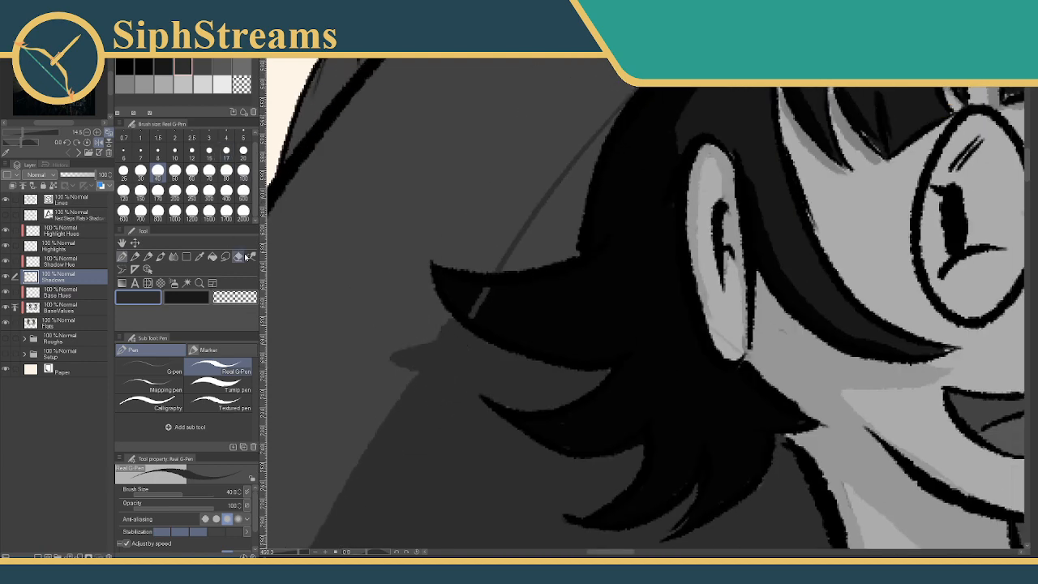
# Sample the black hair tone and paint over the grey streak near the tip of the upper hair lock
pyautogui.click(199, 258)
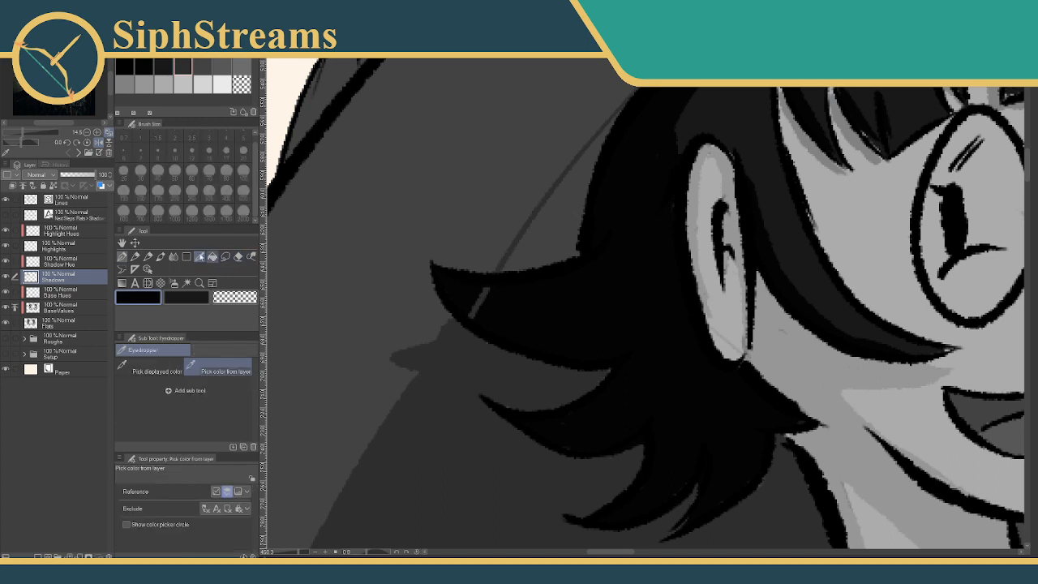
pyautogui.click(122, 256)
pyautogui.moveTo(476, 305)
pyautogui.mouseDown()
pyautogui.moveTo(468, 297)
pyautogui.moveTo(491, 296)
pyautogui.moveTo(367, 380)
pyautogui.mouseUp()
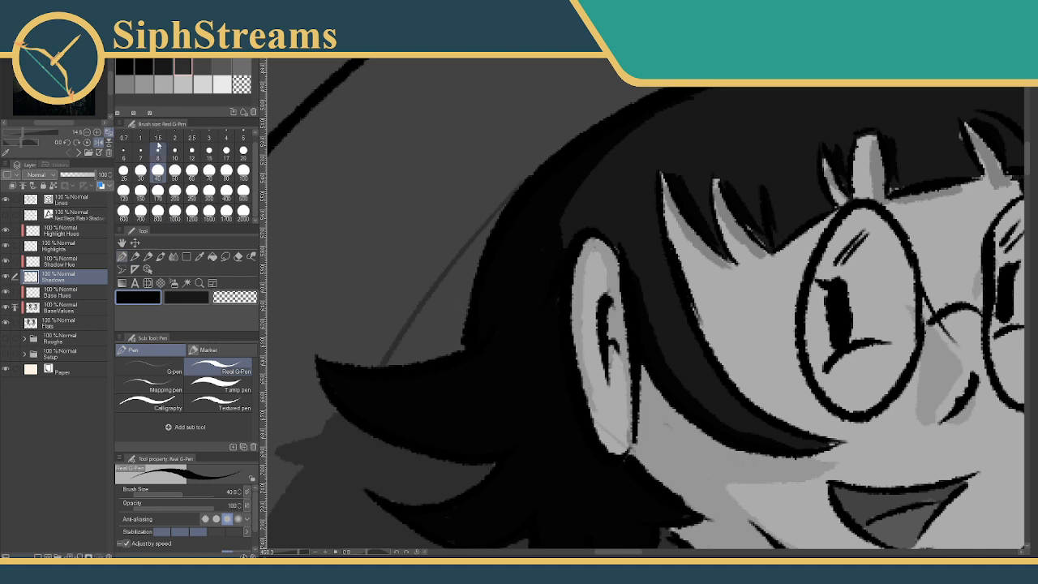
# Sample the hat's shadow grey and fill the area between the back of the hair and the guide line
pyautogui.click(187, 257)
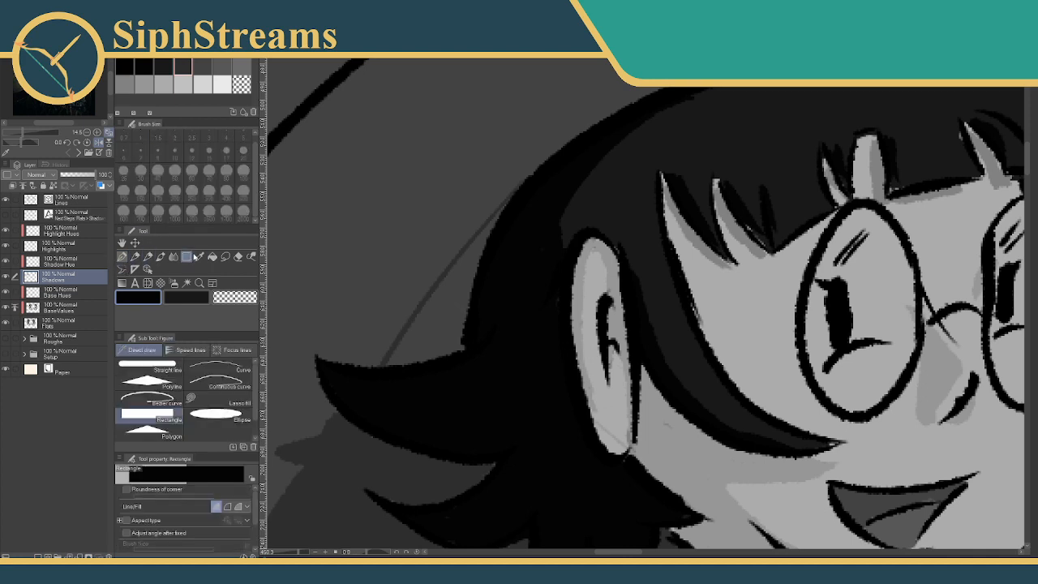
pyautogui.click(199, 257)
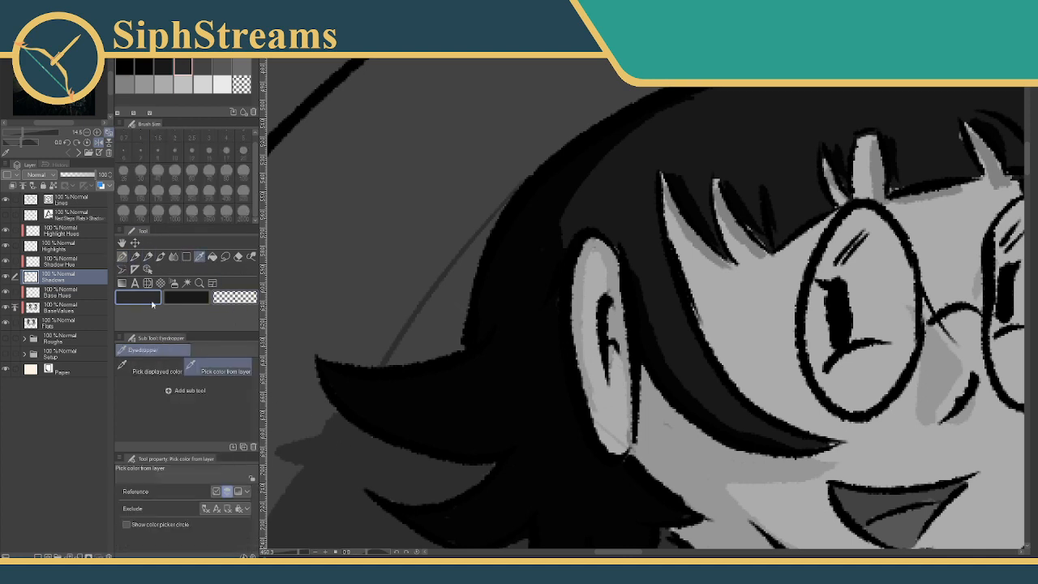
pyautogui.click(122, 258)
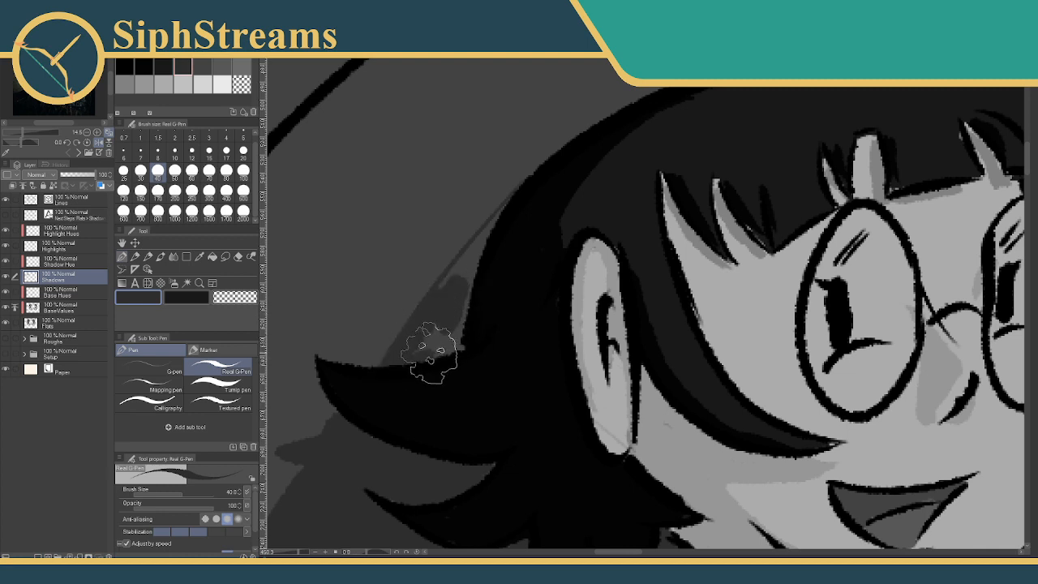
pyautogui.moveTo(435, 353)
pyautogui.mouseDown()
pyautogui.moveTo(461, 348)
pyautogui.moveTo(461, 327)
pyautogui.moveTo(434, 343)
pyautogui.mouseUp()
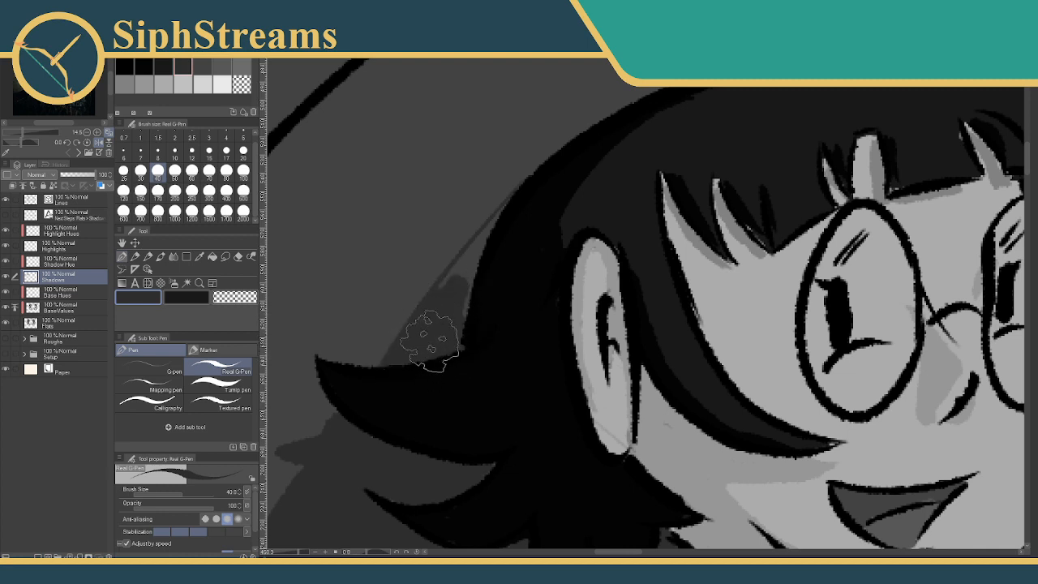
pyautogui.moveTo(451, 294); pyautogui.dragTo(365, 381)
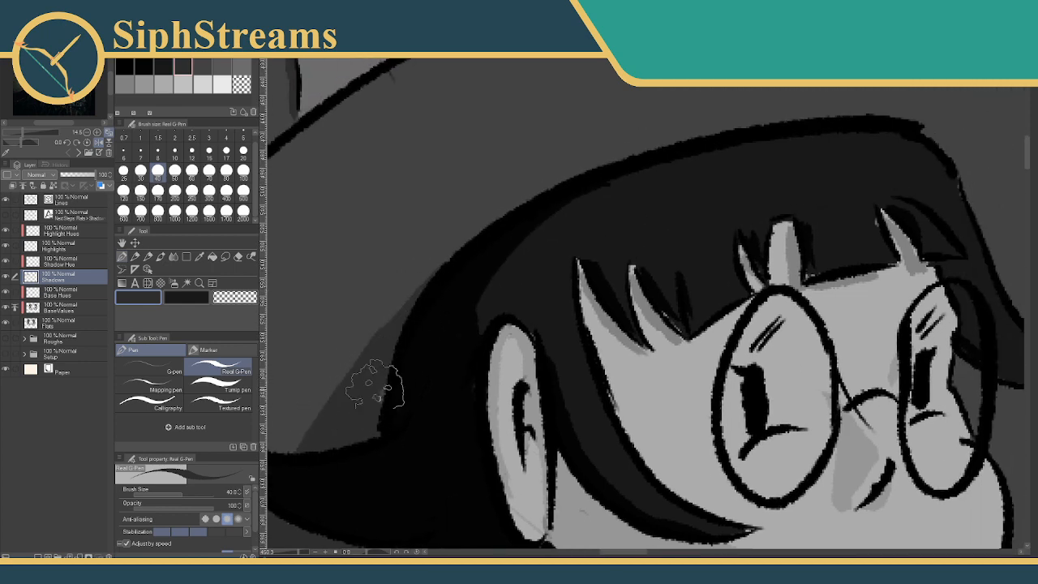
pyautogui.moveTo(373, 374); pyautogui.dragTo(475, 301)
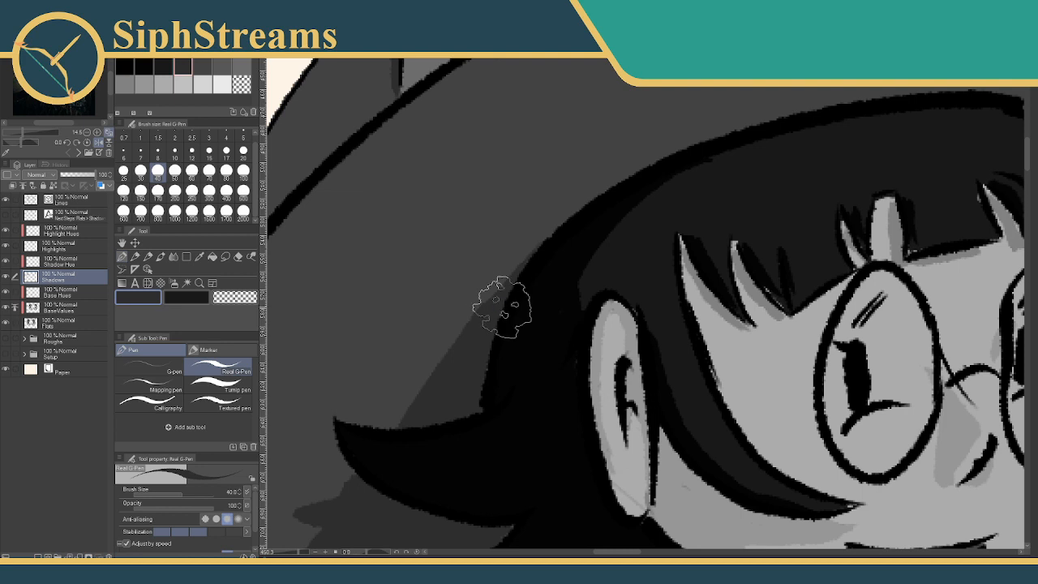
pyautogui.moveTo(294, 554)
pyautogui.mouseDown()
pyautogui.moveTo(284, 553)
pyautogui.moveTo(293, 553)
pyautogui.mouseUp()
pyautogui.moveTo(435, 428); pyautogui.dragTo(505, 331)
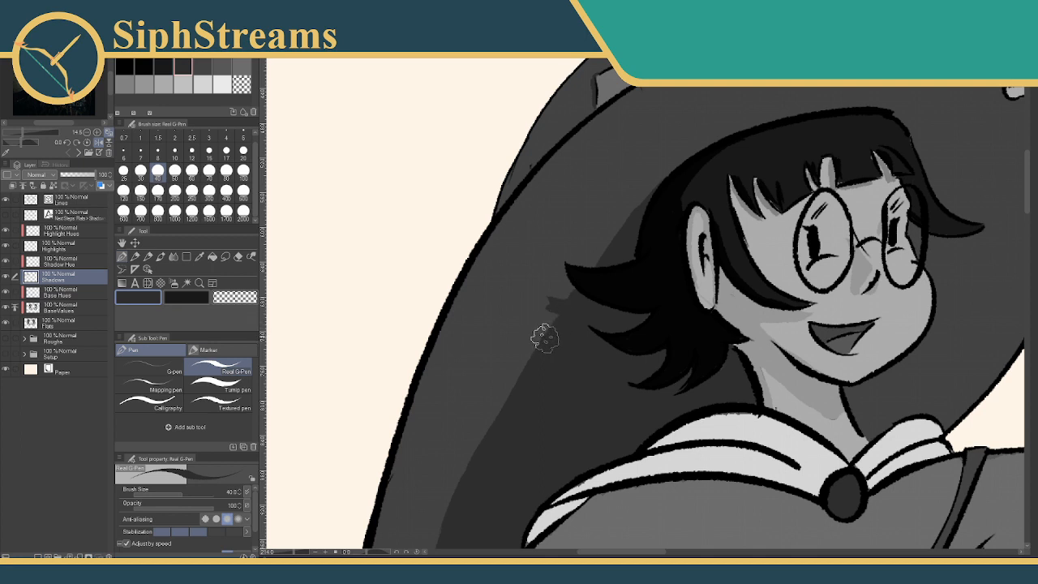
# Trim the stray bump on the hat shadow's edge beside the hair lock using the pen with transparent colour
pyautogui.press('c')
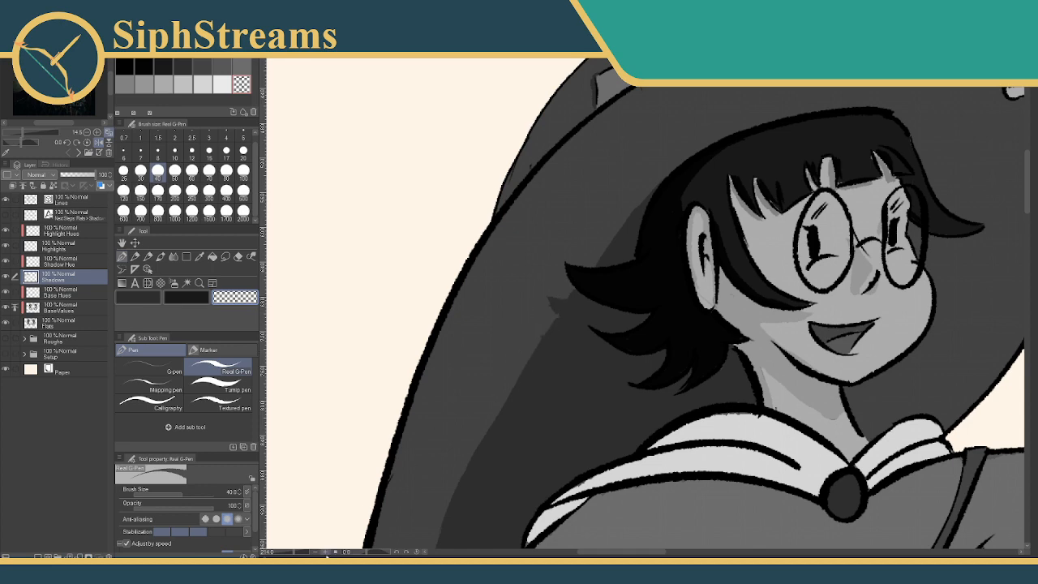
pyautogui.moveTo(295, 552); pyautogui.dragTo(303, 553)
pyautogui.moveTo(396, 394); pyautogui.dragTo(670, 359)
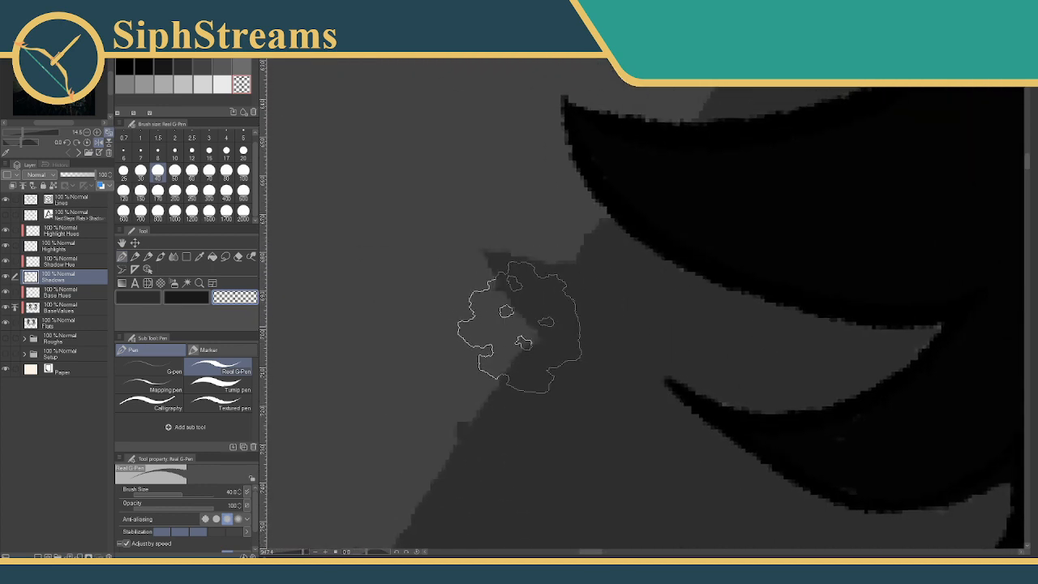
pyautogui.moveTo(453, 425)
pyautogui.mouseDown()
pyautogui.moveTo(479, 387)
pyautogui.moveTo(475, 401)
pyautogui.mouseUp()
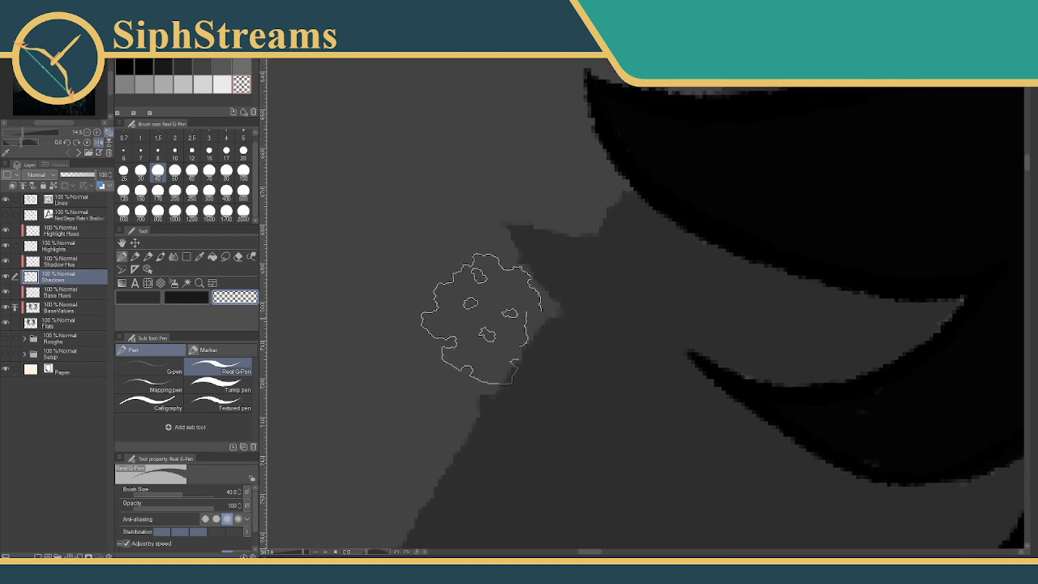
# Sample the hat's shadow grey and paint a small pointed bump on the shadow's edge behind the hair
pyautogui.click(166, 68)
pyautogui.click(198, 257)
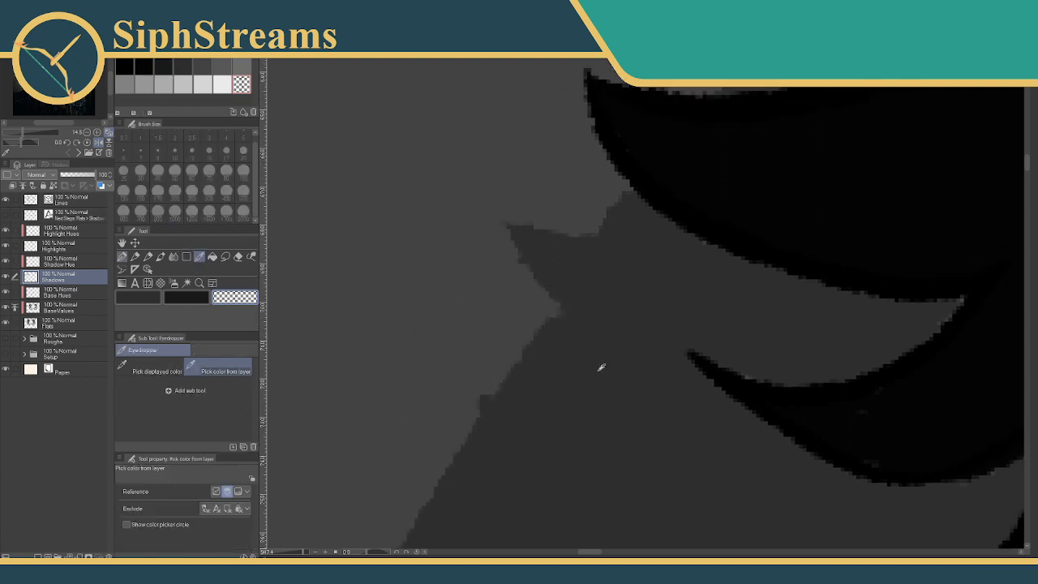
pyautogui.click(122, 257)
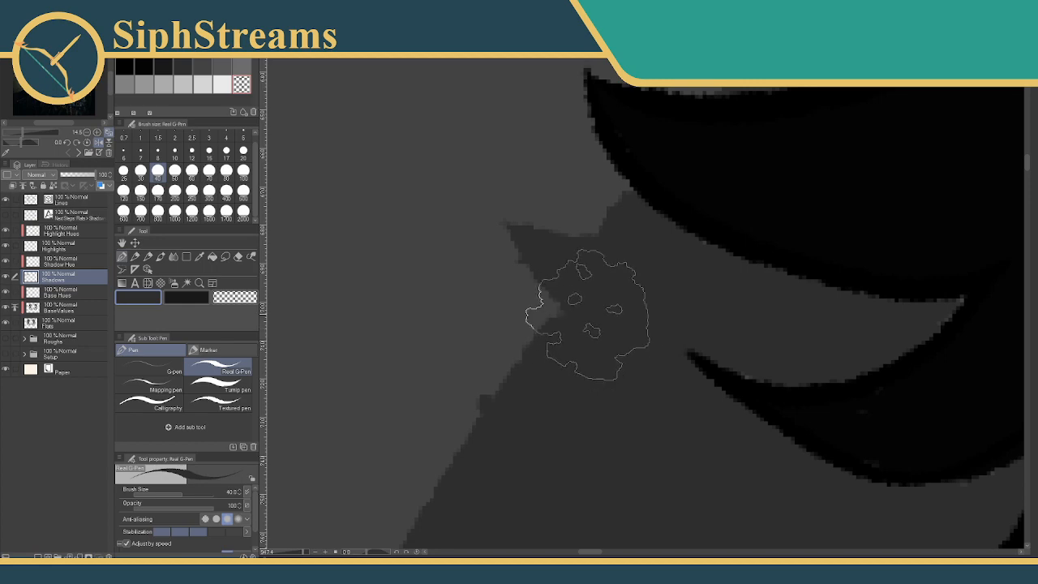
pyautogui.moveTo(335, 554)
pyautogui.mouseDown()
pyautogui.moveTo(284, 554)
pyautogui.moveTo(305, 553)
pyautogui.mouseUp()
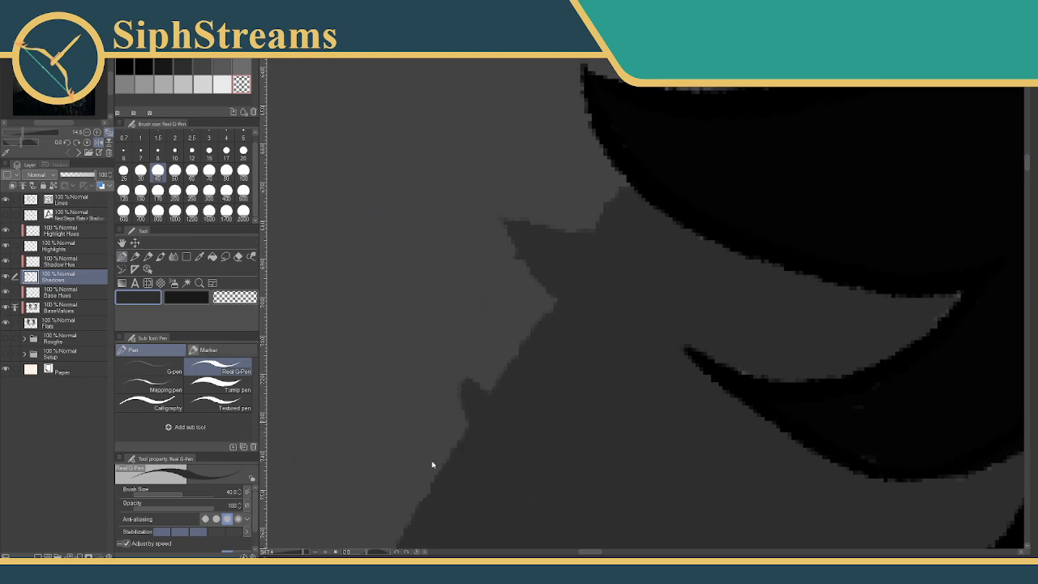
# Review the shading of the hat, face and neck both on the whole figure and up close
pyautogui.moveTo(303, 554)
pyautogui.mouseDown()
pyautogui.moveTo(279, 554)
pyautogui.moveTo(290, 554)
pyautogui.mouseUp()
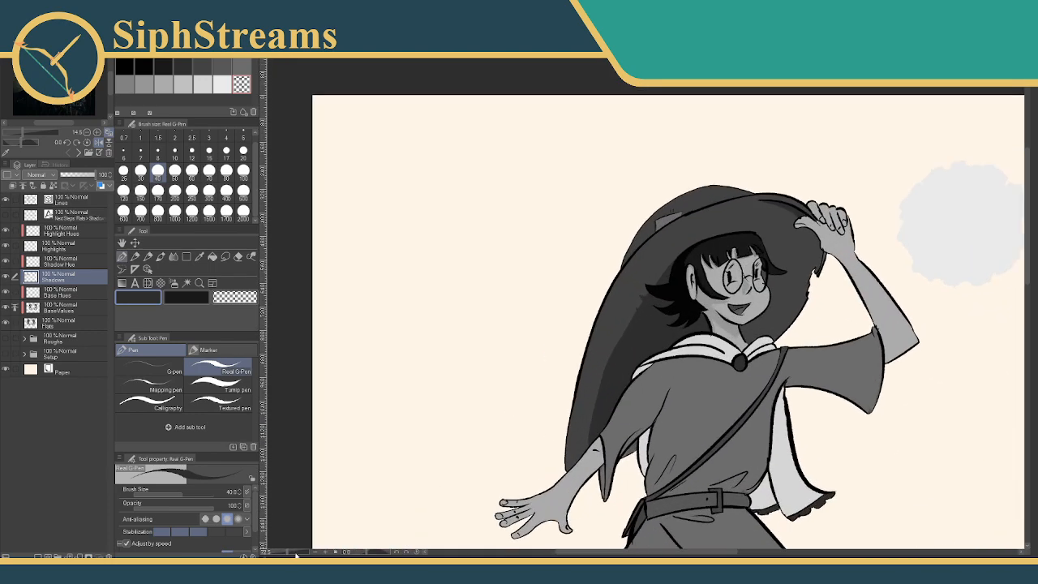
pyautogui.moveTo(470, 449); pyautogui.dragTo(422, 457)
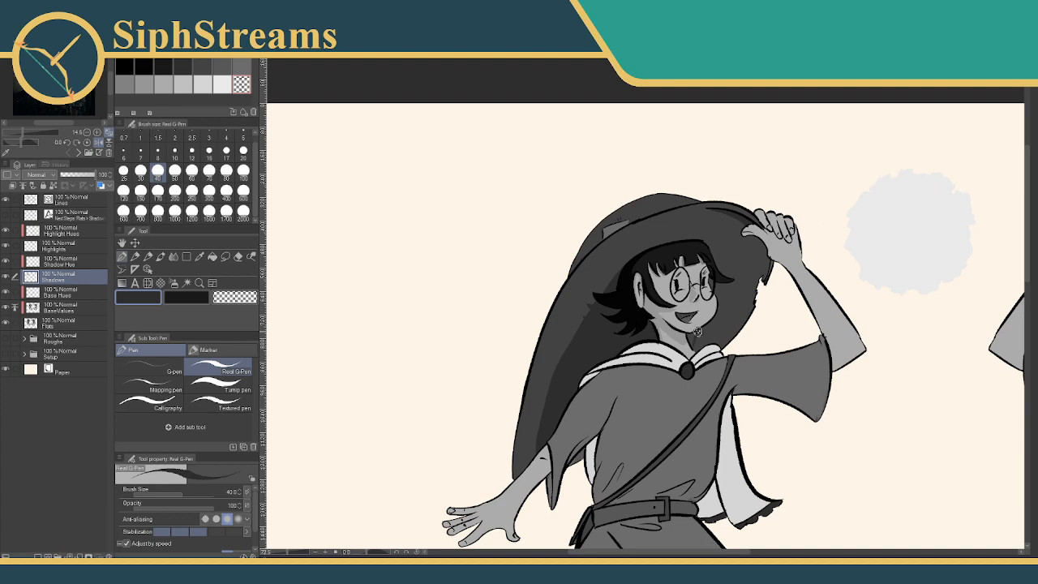
pyautogui.moveTo(286, 554); pyautogui.dragTo(303, 554)
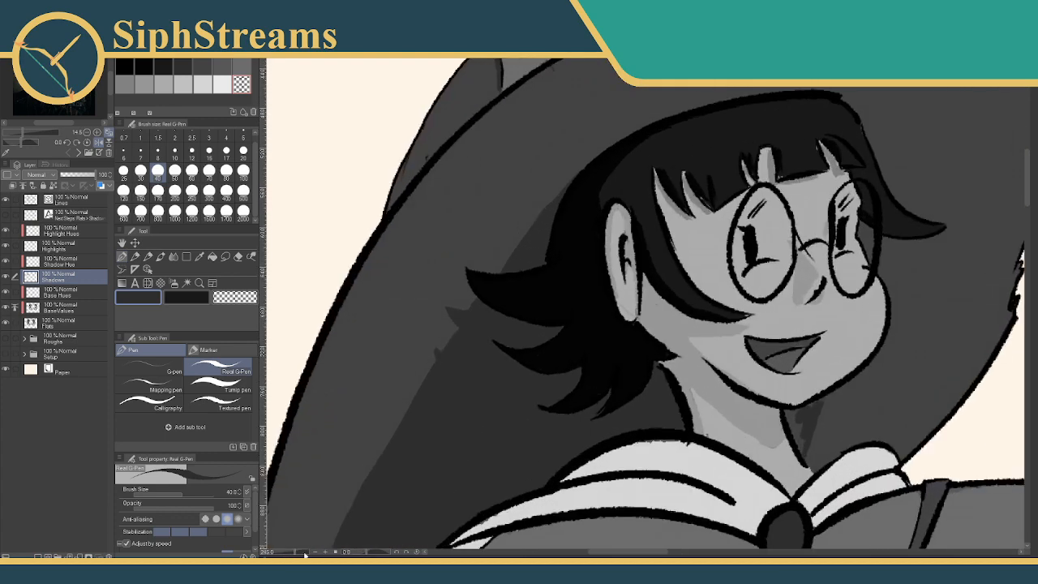
pyautogui.moveTo(698, 389); pyautogui.dragTo(457, 395)
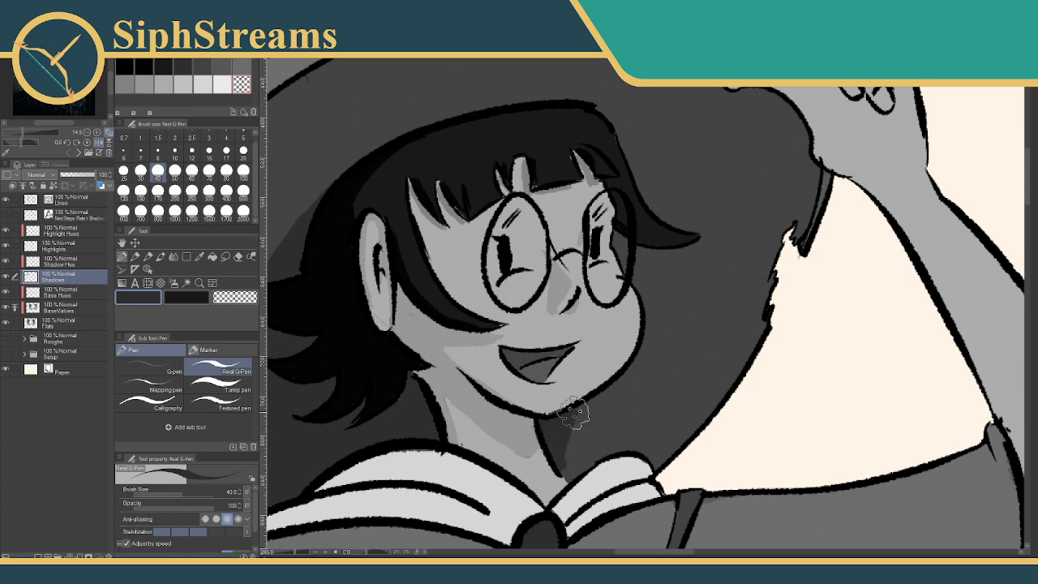
pyautogui.moveTo(567, 438); pyautogui.dragTo(640, 390)
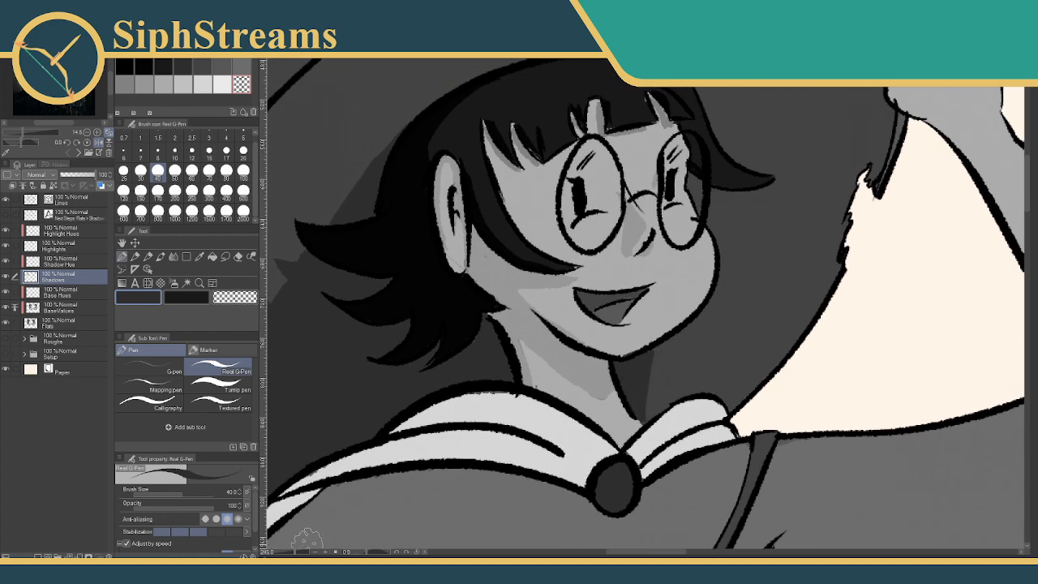
pyautogui.moveTo(296, 554); pyautogui.dragTo(290, 554)
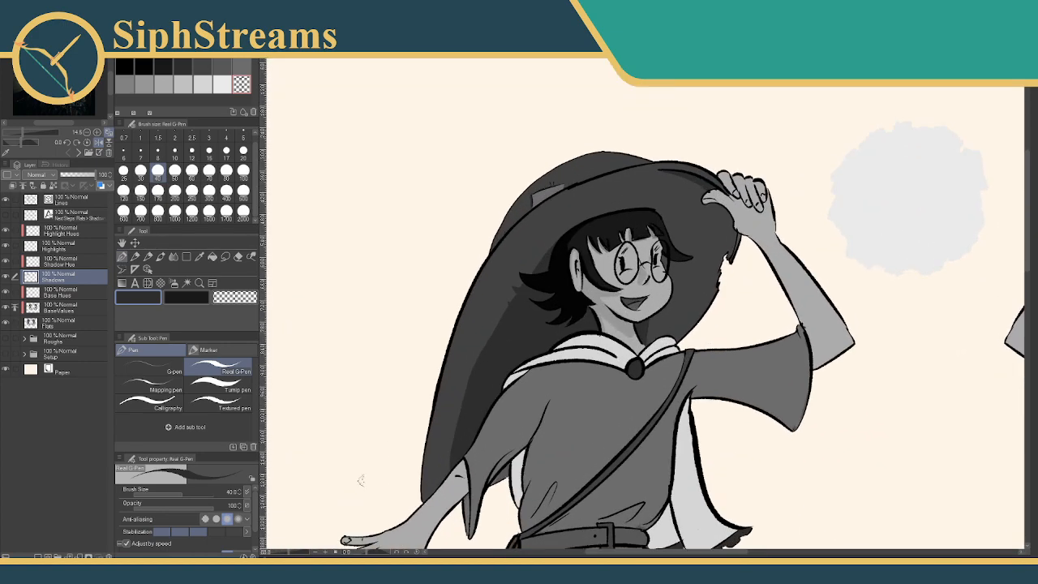
# Paint the dark grey shadow over the back of the hat's crown, and clip the Shadows layer to the layer below
pyautogui.moveTo(498, 293); pyautogui.dragTo(460, 410)
pyautogui.moveTo(287, 554); pyautogui.dragTo(295, 554)
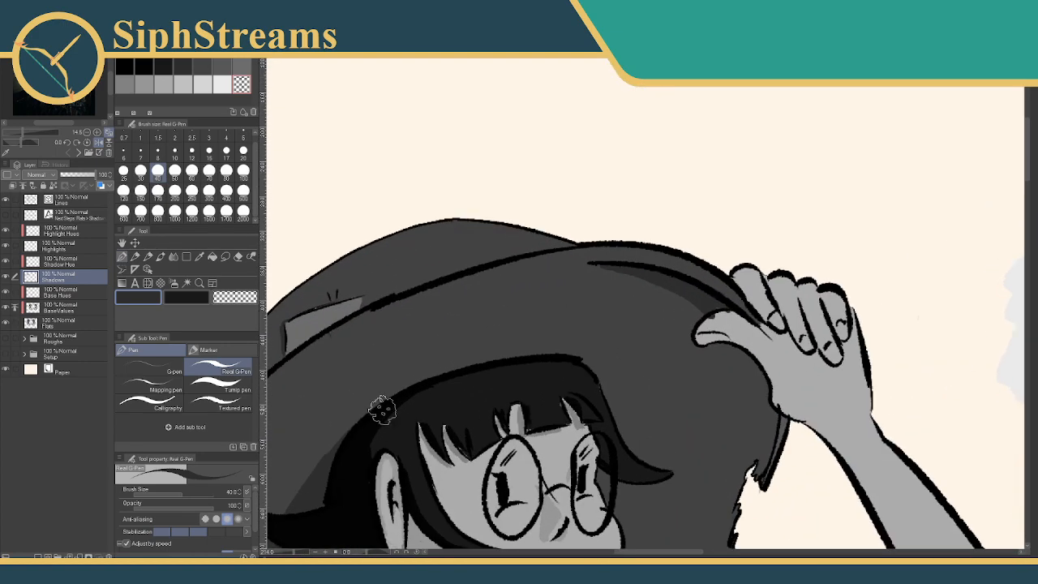
pyautogui.moveTo(475, 319); pyautogui.dragTo(684, 371)
pyautogui.moveTo(607, 257)
pyautogui.mouseDown()
pyautogui.moveTo(621, 262)
pyautogui.moveTo(632, 213)
pyautogui.mouseUp()
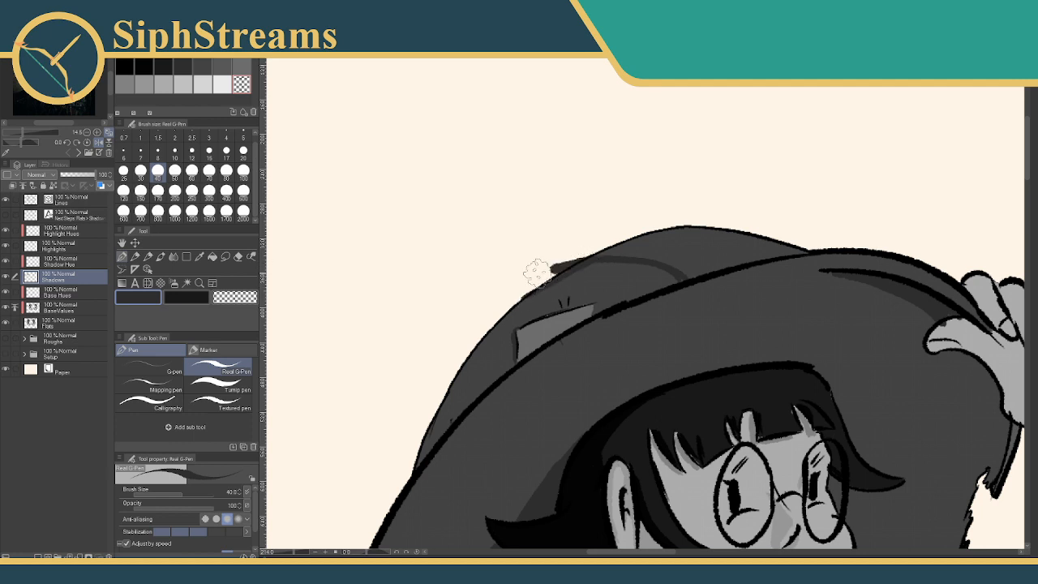
pyautogui.moveTo(536, 273); pyautogui.dragTo(441, 310)
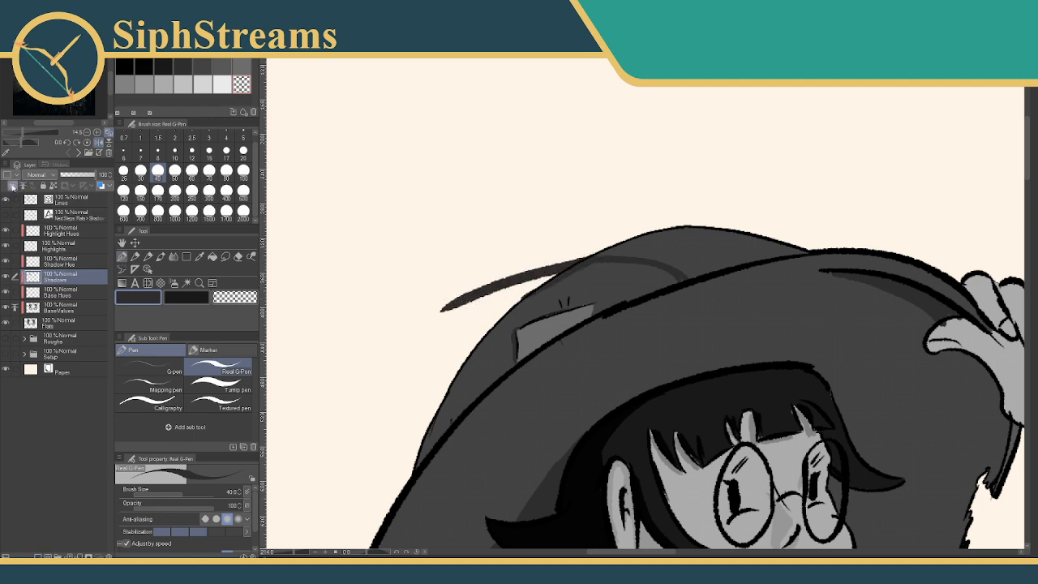
pyautogui.hotkey('ctrl', 'z')
pyautogui.moveTo(591, 270)
pyautogui.mouseDown()
pyautogui.moveTo(495, 332)
pyautogui.moveTo(500, 351)
pyautogui.mouseUp()
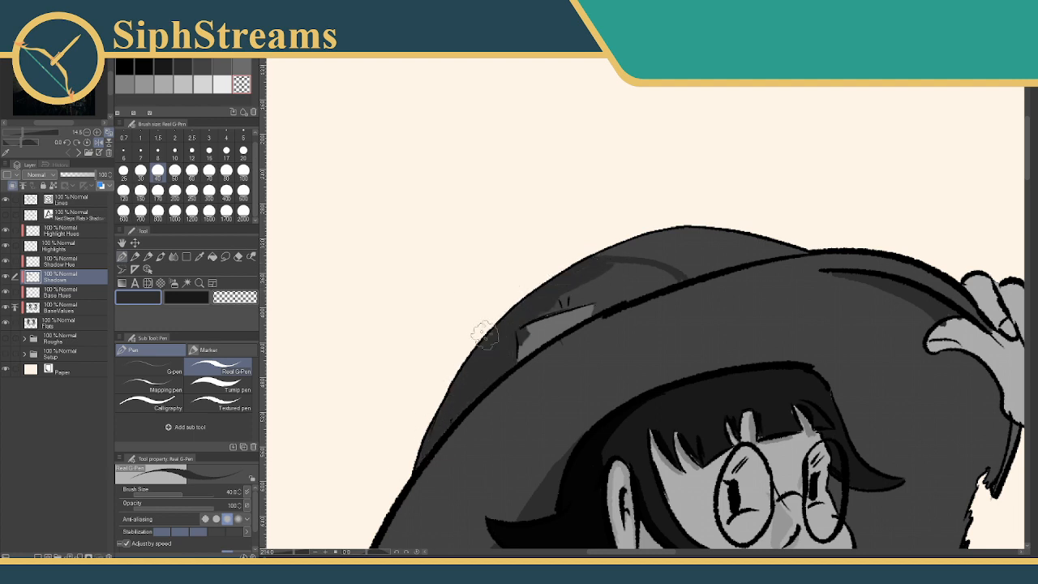
pyautogui.moveTo(612, 276); pyautogui.dragTo(544, 298)
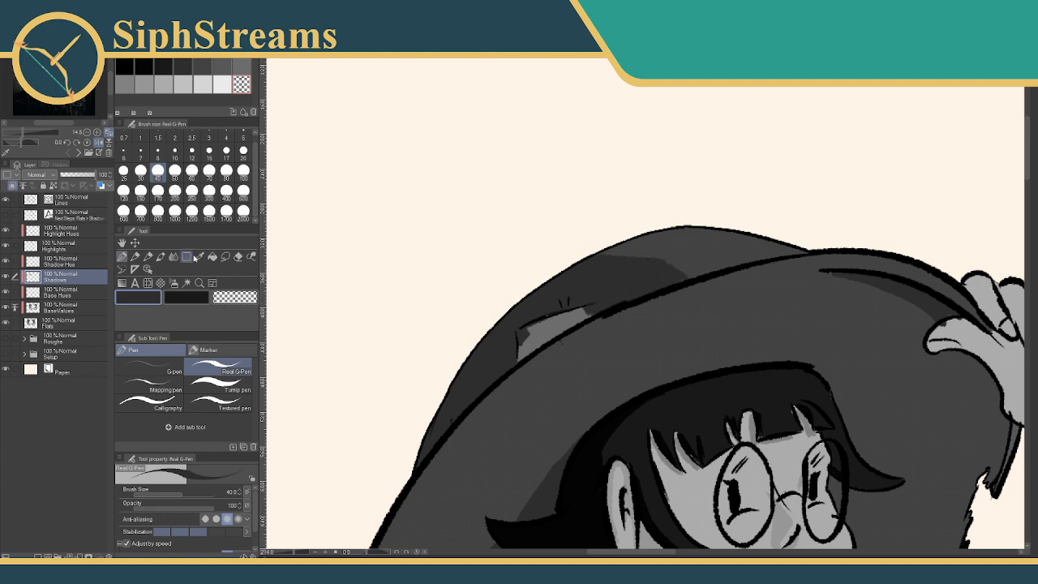
# Sample the hat band's grey, choose a darker grey swatch, and shade the whole band with the pen at size 25
pyautogui.click(198, 257)
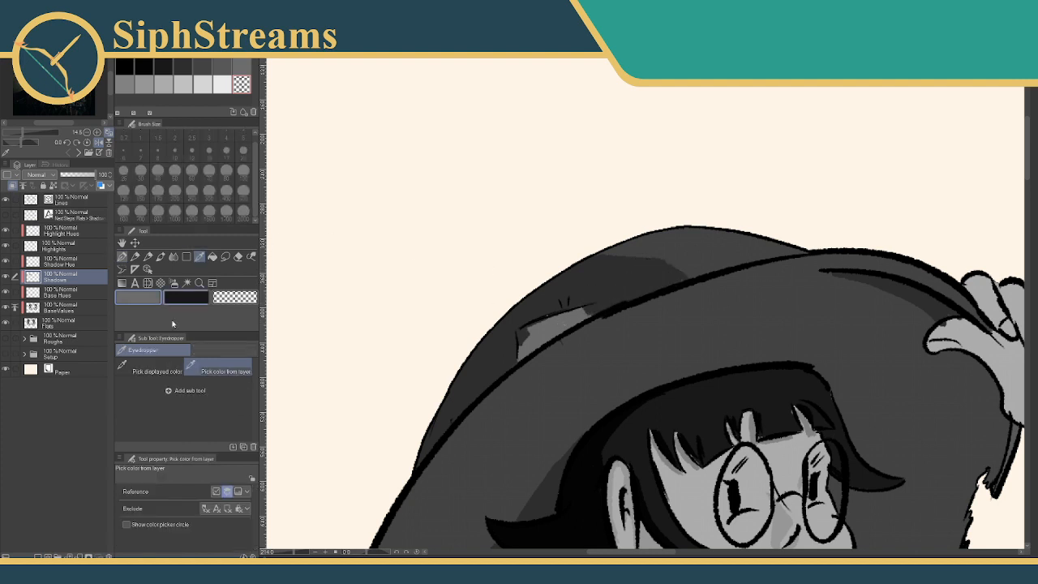
pyautogui.moveTo(293, 553); pyautogui.dragTo(299, 556)
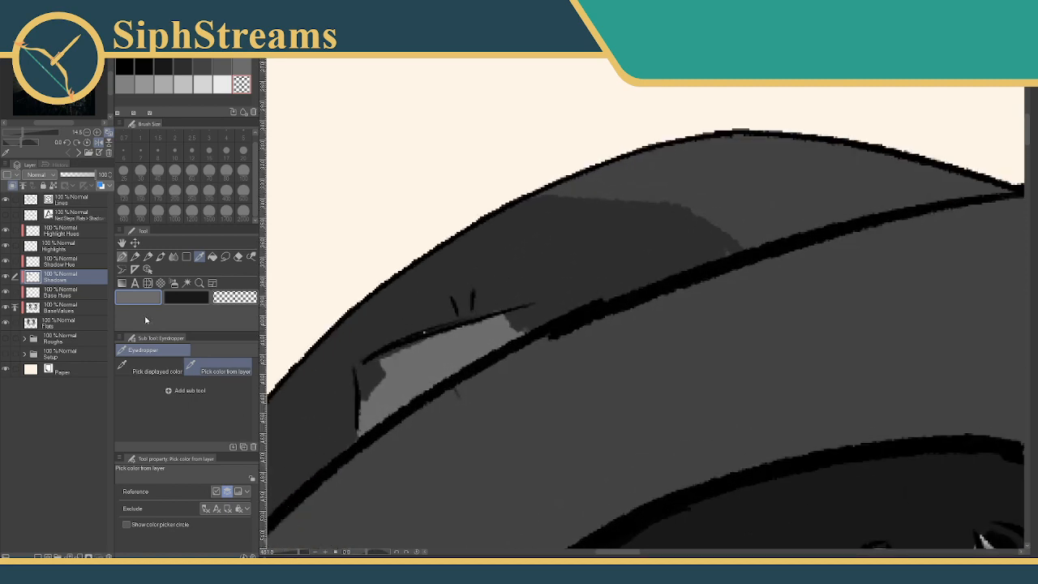
pyautogui.click(242, 67)
pyautogui.click(222, 66)
pyautogui.moveTo(374, 230); pyautogui.dragTo(446, 194)
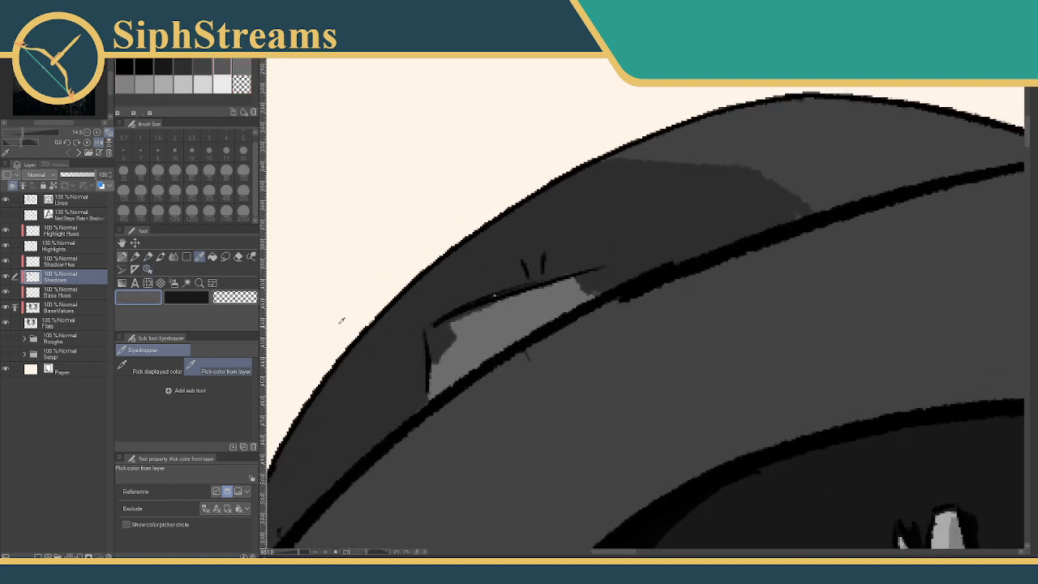
pyautogui.click(122, 256)
pyautogui.click(123, 171)
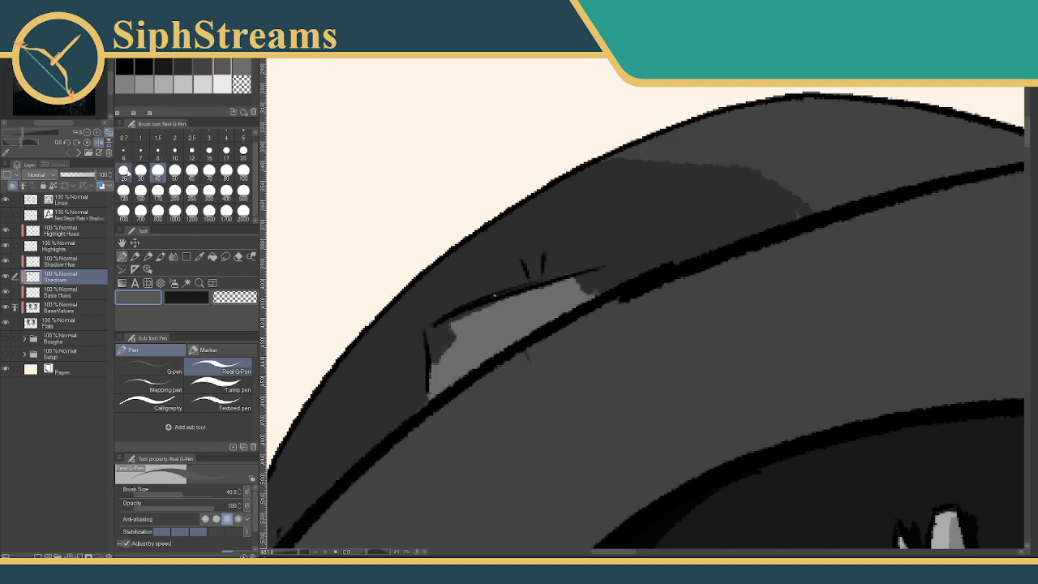
pyautogui.moveTo(487, 310)
pyautogui.mouseDown()
pyautogui.moveTo(603, 276)
pyautogui.moveTo(455, 349)
pyautogui.moveTo(437, 346)
pyautogui.moveTo(432, 388)
pyautogui.moveTo(479, 346)
pyautogui.moveTo(549, 313)
pyautogui.moveTo(483, 332)
pyautogui.moveTo(456, 319)
pyautogui.mouseUp()
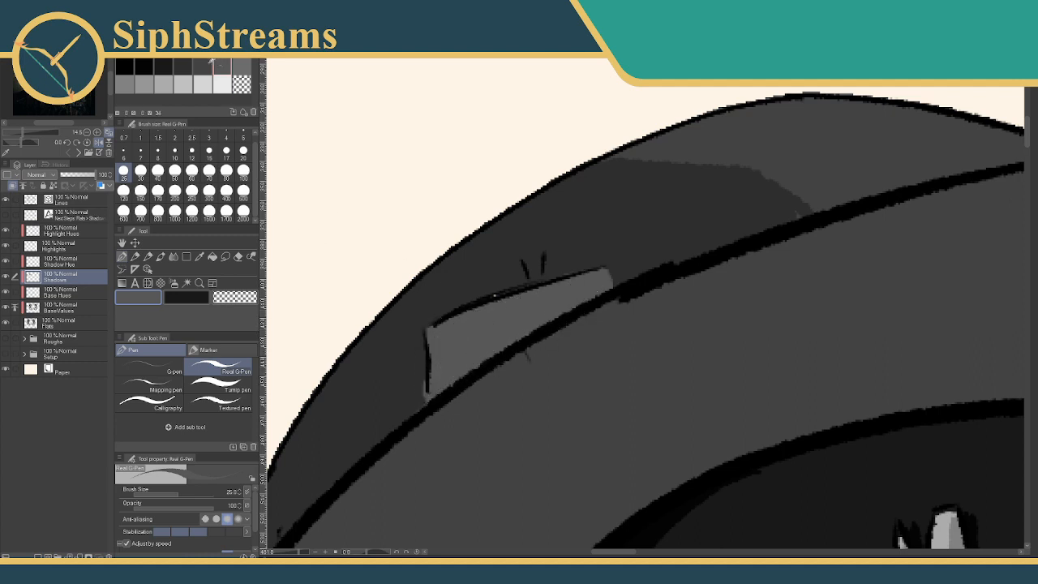
# Sample the crown's shadow grey and paint over the band colour that spills past the band's outline
pyautogui.click(199, 257)
pyautogui.click(493, 226)
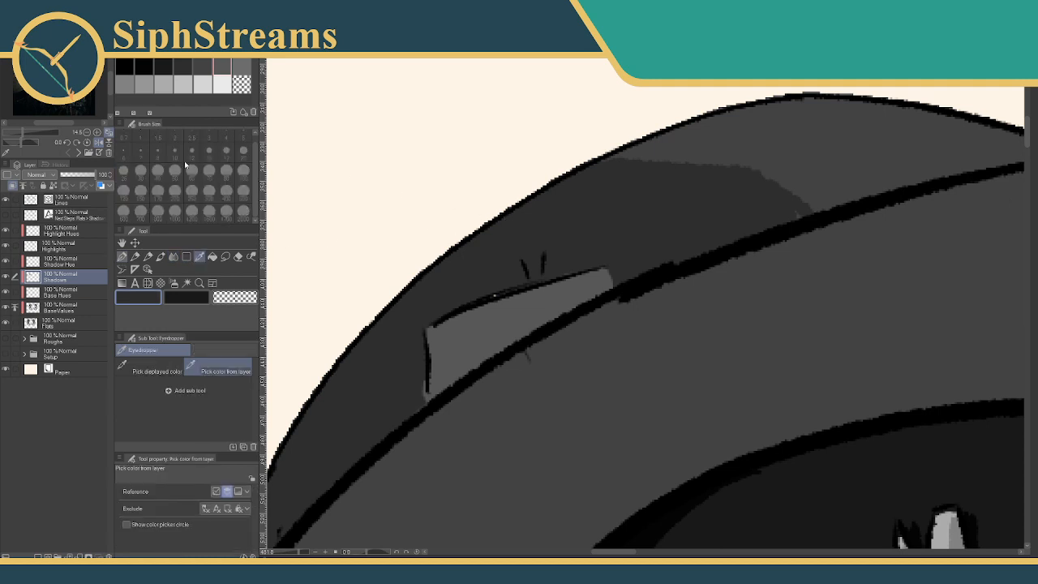
pyautogui.press('p')
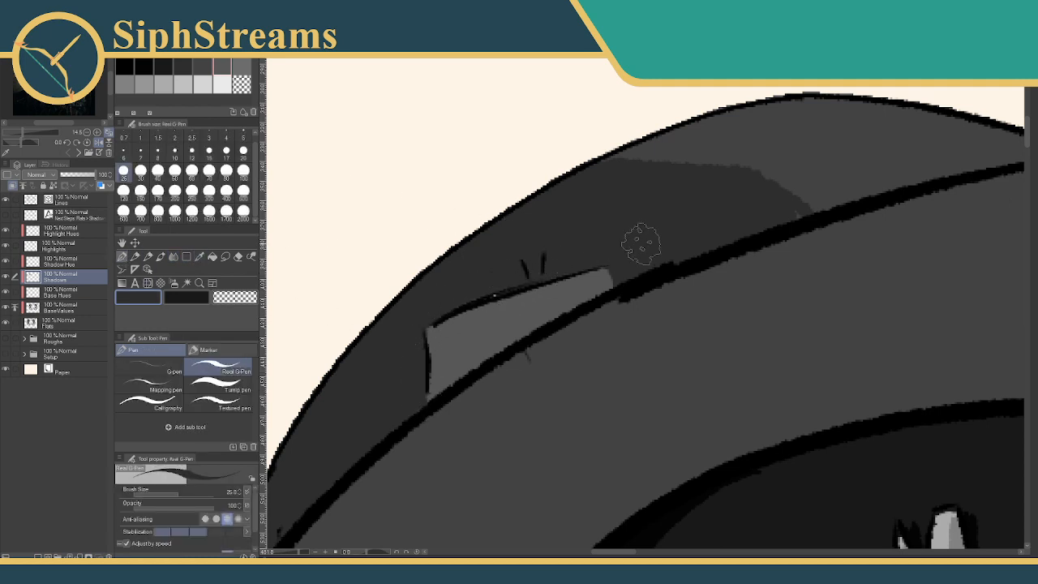
pyautogui.moveTo(580, 275)
pyautogui.mouseDown()
pyautogui.moveTo(537, 310)
pyautogui.moveTo(557, 309)
pyautogui.moveTo(560, 292)
pyautogui.moveTo(531, 317)
pyautogui.mouseUp()
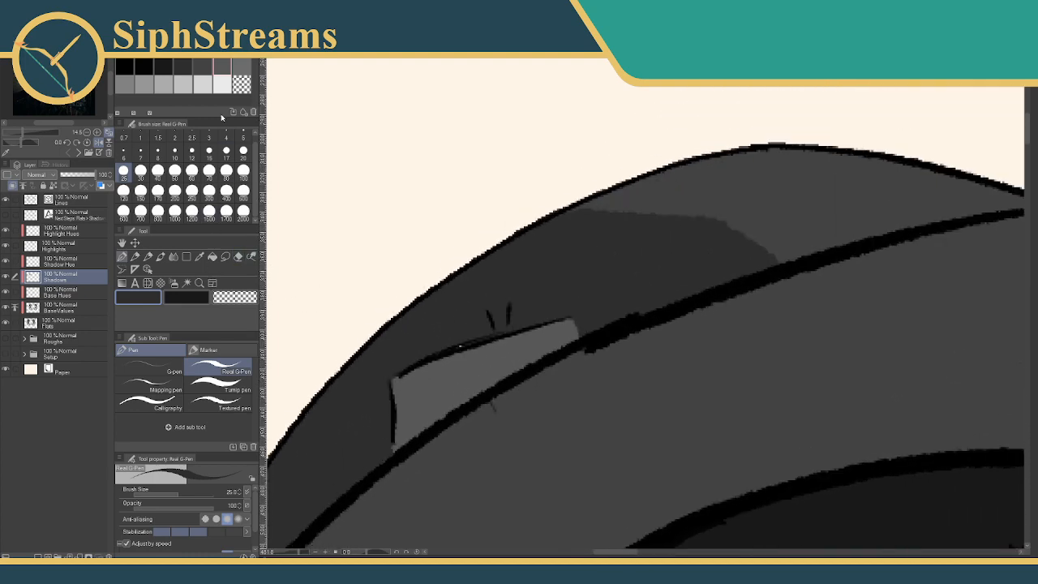
# Trim the upper edge of the crown's shadow into a smooth curve using the pen with transparent colour
pyautogui.click(241, 84)
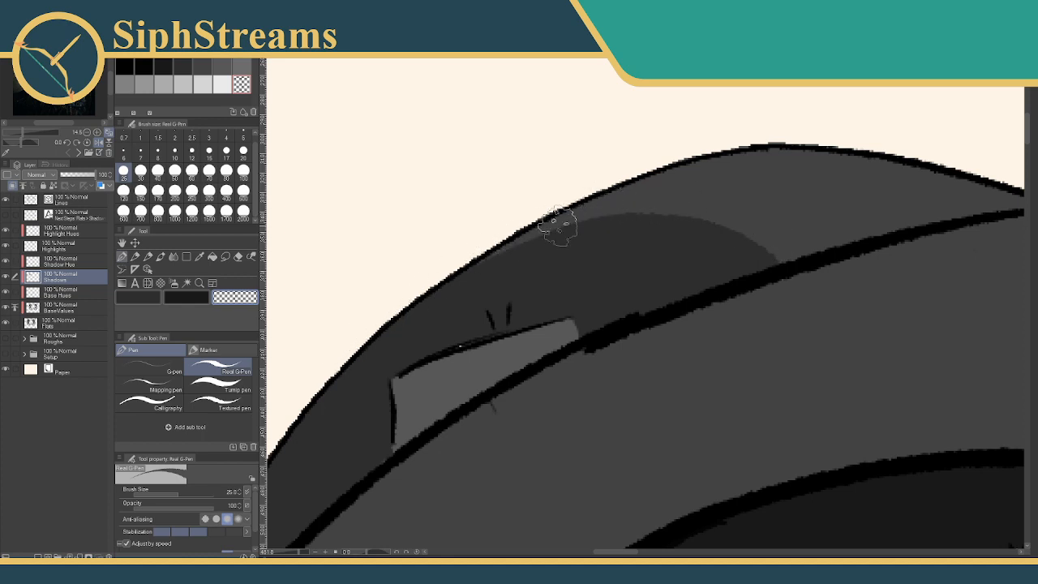
pyautogui.moveTo(430, 325); pyautogui.dragTo(656, 83)
pyautogui.moveTo(538, 220); pyautogui.dragTo(496, 281)
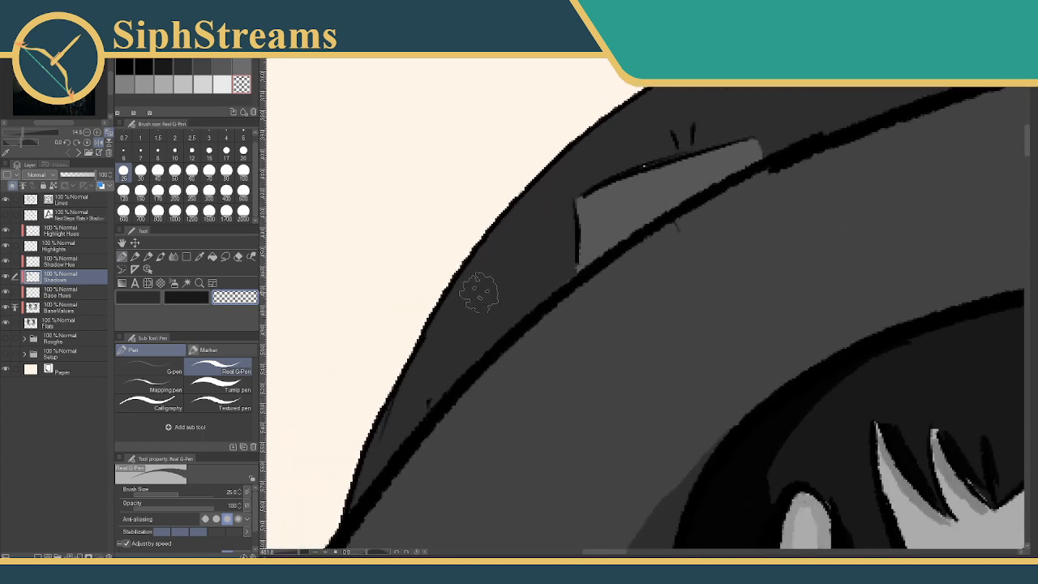
pyautogui.moveTo(425, 241); pyautogui.dragTo(406, 275)
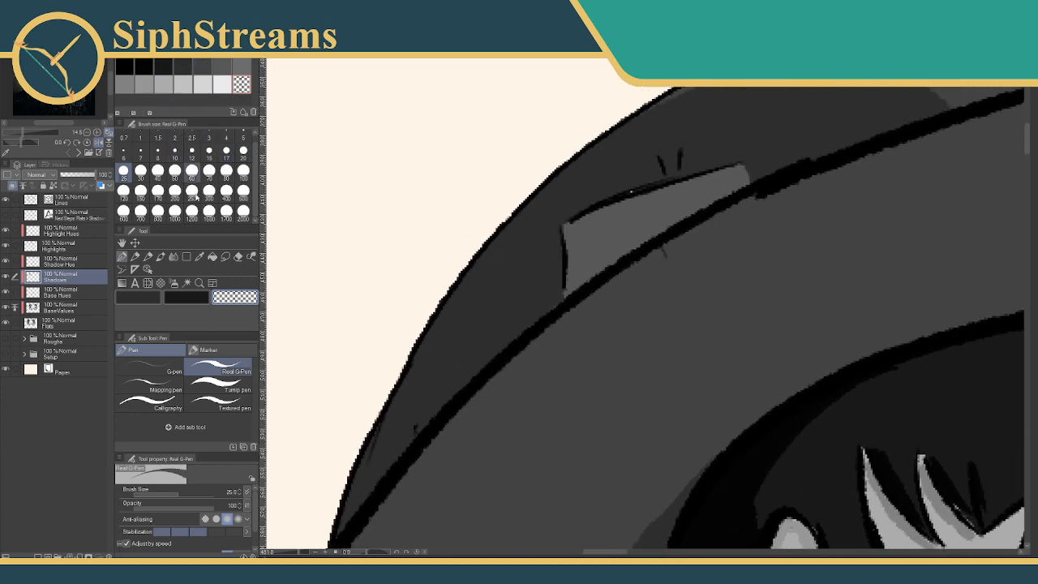
# Choose a near-black grey swatch and paint a thin shadow along the band's rear side and upper edge
pyautogui.click(199, 257)
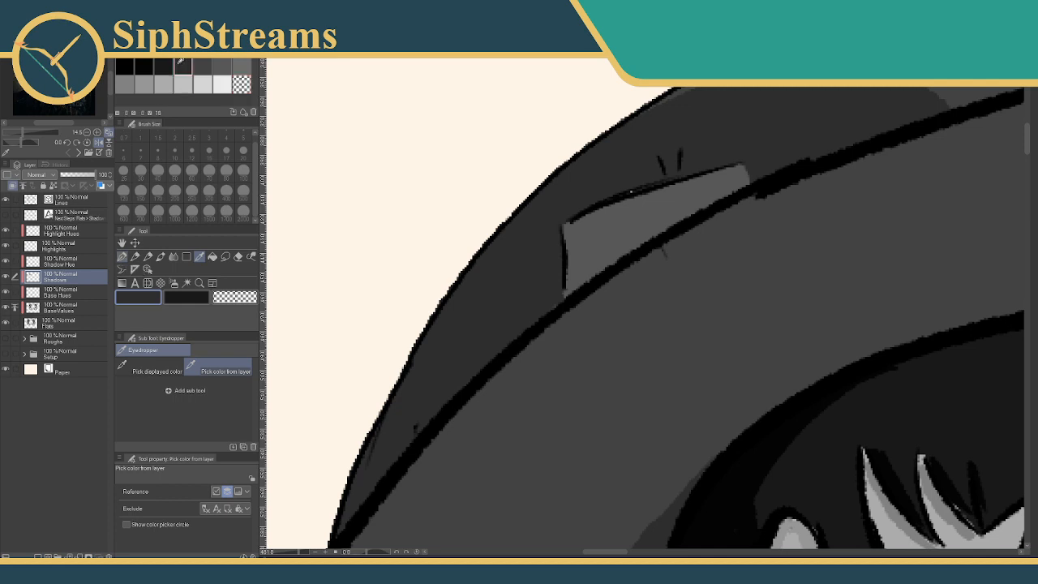
pyautogui.click(163, 65)
pyautogui.click(123, 257)
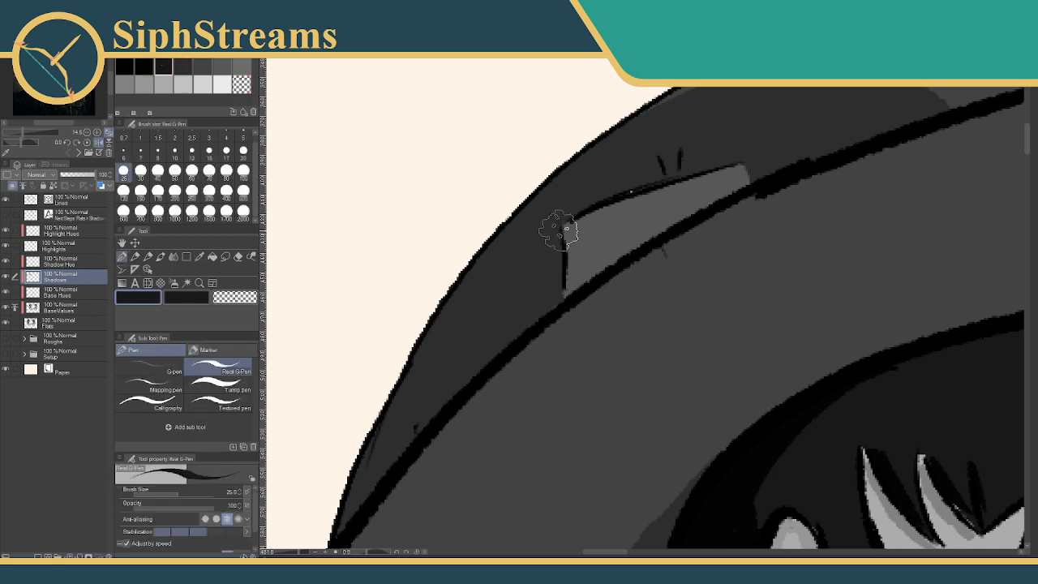
pyautogui.moveTo(561, 262)
pyautogui.mouseDown()
pyautogui.moveTo(559, 309)
pyautogui.moveTo(559, 230)
pyautogui.mouseUp()
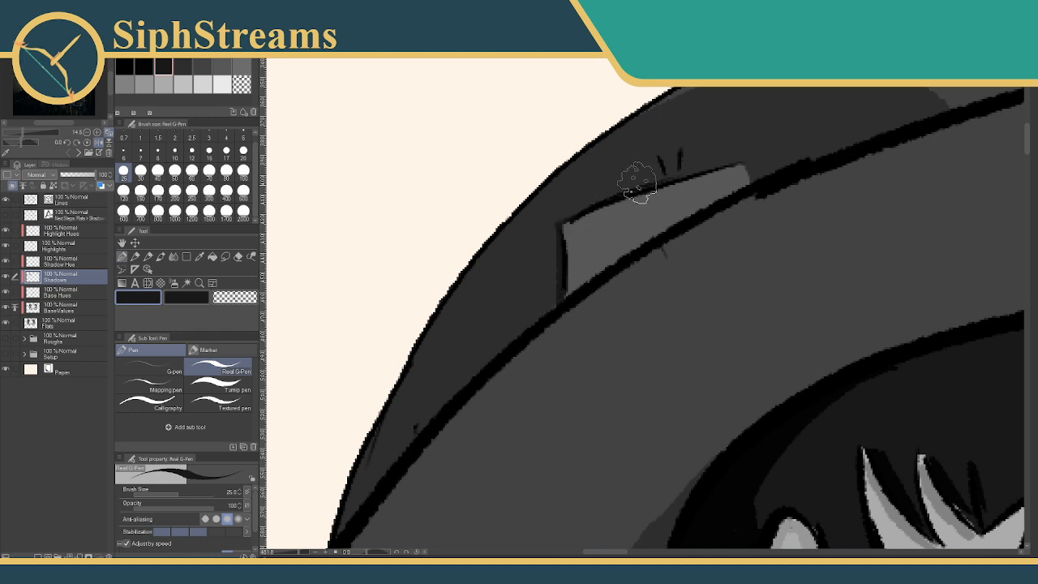
pyautogui.moveTo(661, 157); pyautogui.dragTo(665, 173)
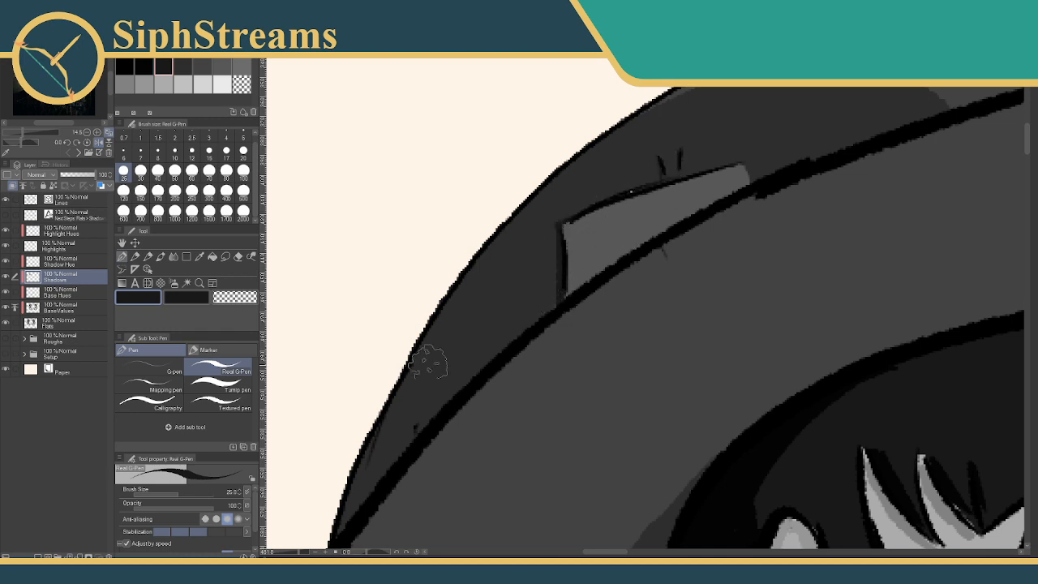
# Thicken the near-black shadow down the band's rear edge until it meets the brim line
pyautogui.moveTo(296, 554)
pyautogui.mouseDown()
pyautogui.moveTo(286, 554)
pyautogui.moveTo(301, 553)
pyautogui.mouseUp()
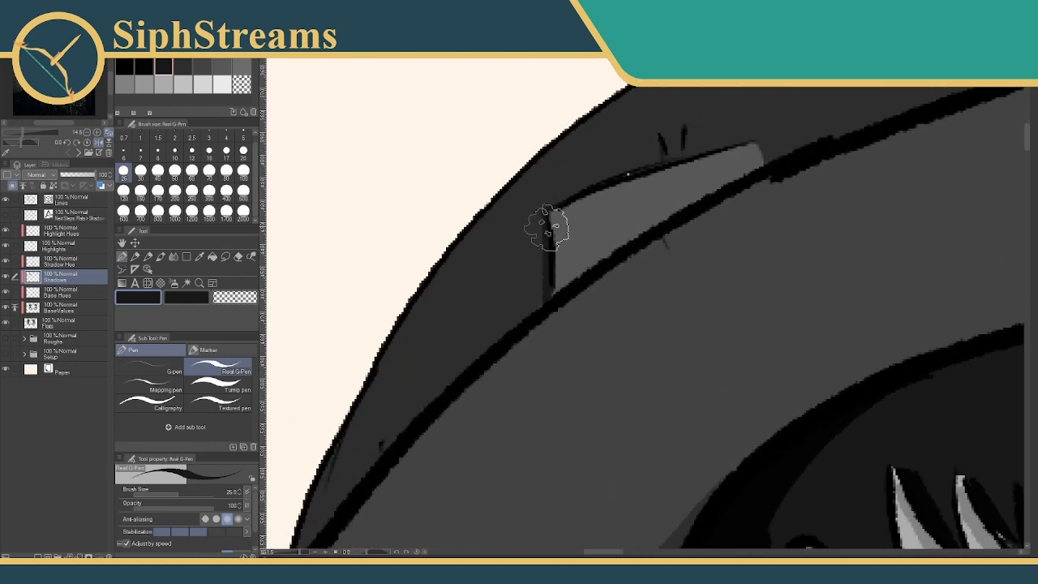
pyautogui.moveTo(543, 223); pyautogui.dragTo(549, 292)
pyautogui.moveTo(547, 247); pyautogui.dragTo(545, 299)
pyautogui.moveTo(300, 553)
pyautogui.mouseDown()
pyautogui.moveTo(288, 552)
pyautogui.moveTo(304, 553)
pyautogui.mouseUp()
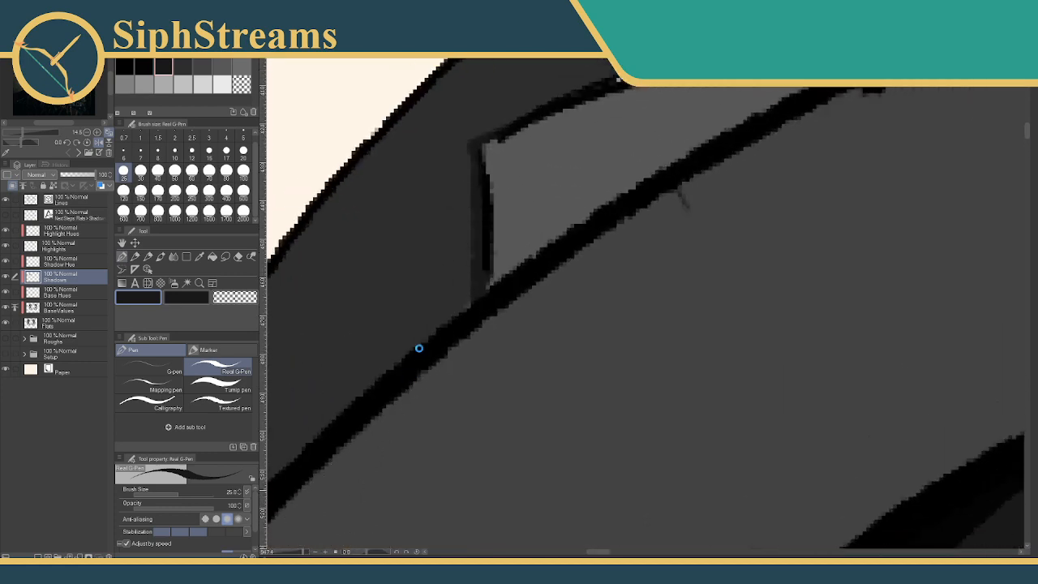
pyautogui.moveTo(419, 349); pyautogui.dragTo(478, 362)
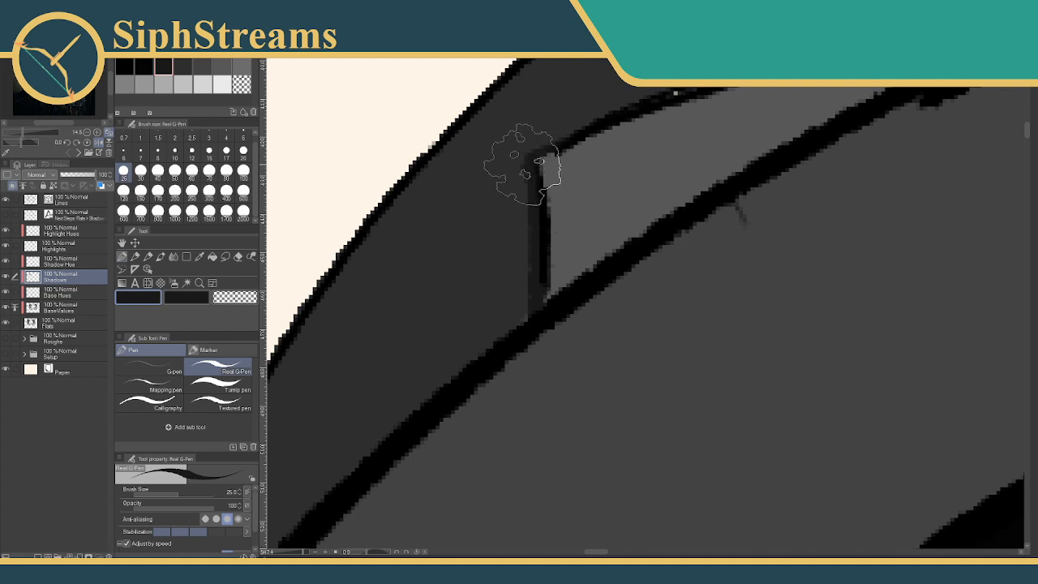
pyautogui.moveTo(522, 165); pyautogui.dragTo(536, 214)
# Paint a near-black shadow on the hat's crown along the brim line, tapering down and away from the band's rear edge
pyautogui.moveTo(520, 314); pyautogui.dragTo(603, 283)
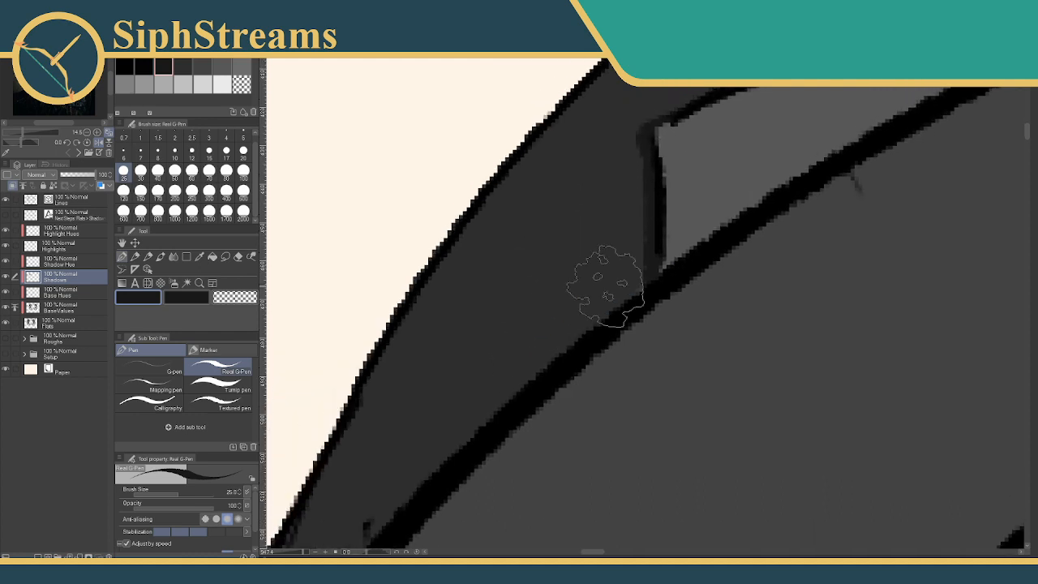
pyautogui.moveTo(303, 554); pyautogui.dragTo(300, 554)
pyautogui.moveTo(616, 285); pyautogui.dragTo(539, 360)
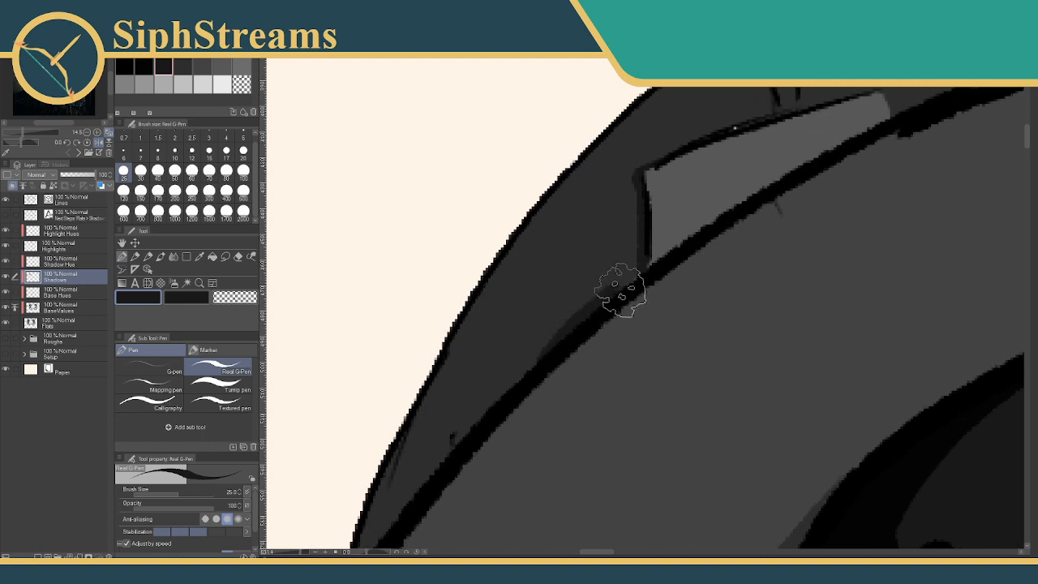
pyautogui.moveTo(621, 289); pyautogui.dragTo(486, 399)
pyautogui.moveTo(570, 309); pyautogui.dragTo(485, 412)
pyautogui.hotkey('ctrl', 'z')
pyautogui.hotkey('ctrl', 'z')
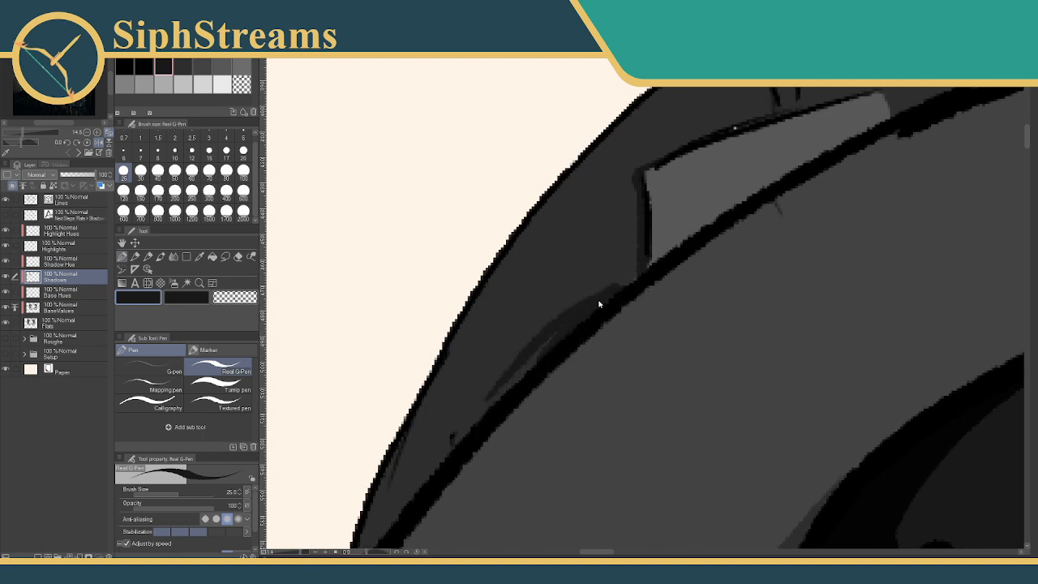
pyautogui.moveTo(617, 289)
pyautogui.mouseDown()
pyautogui.moveTo(467, 424)
pyautogui.moveTo(624, 291)
pyautogui.moveTo(565, 326)
pyautogui.moveTo(593, 295)
pyautogui.moveTo(602, 312)
pyautogui.moveTo(551, 342)
pyautogui.moveTo(634, 283)
pyautogui.moveTo(526, 371)
pyautogui.moveTo(644, 269)
pyautogui.moveTo(584, 323)
pyautogui.mouseUp()
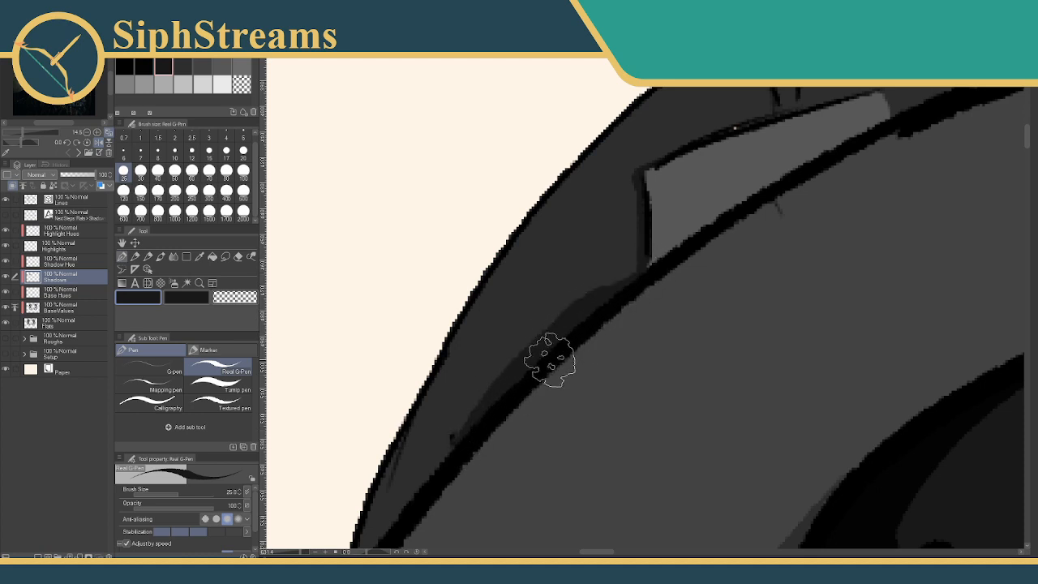
# Sample the white cape's light grey and set the Real G-Pen to the next darker grey swatch
pyautogui.click(299, 552)
pyautogui.moveTo(299, 552); pyautogui.dragTo(297, 551)
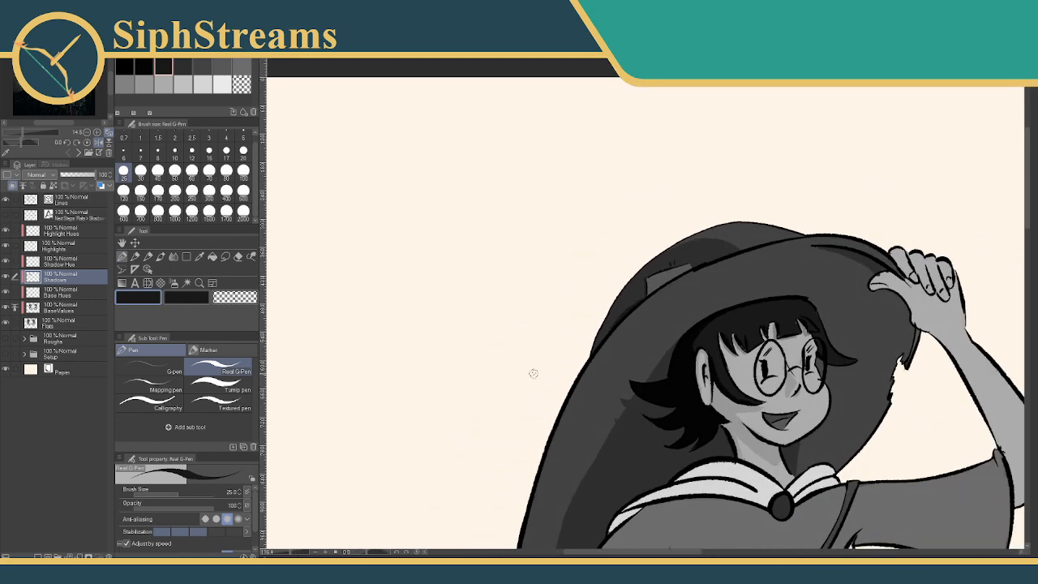
pyautogui.moveTo(533, 373); pyautogui.dragTo(433, 198)
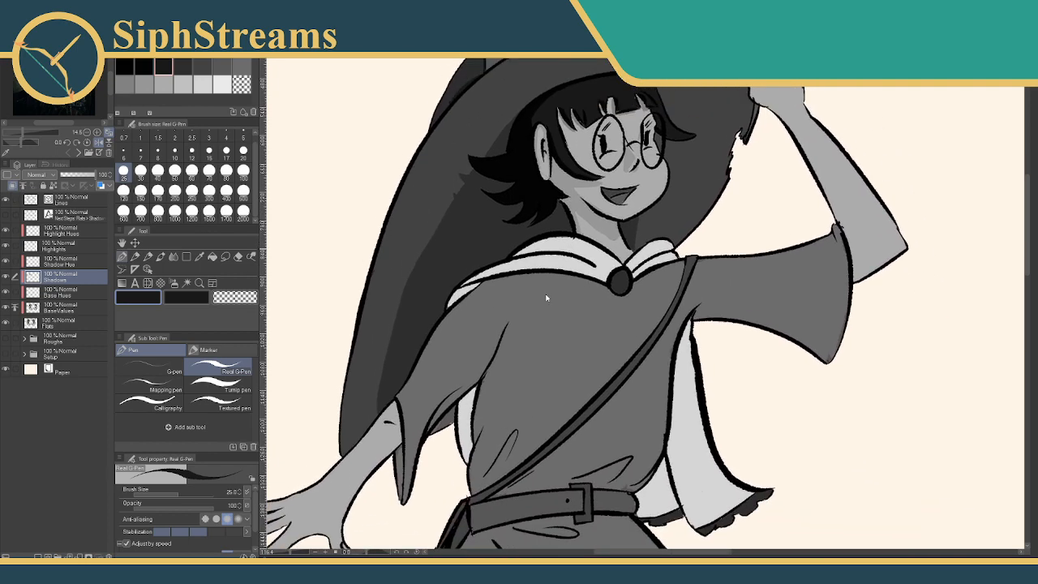
pyautogui.moveTo(543, 254); pyautogui.dragTo(499, 321)
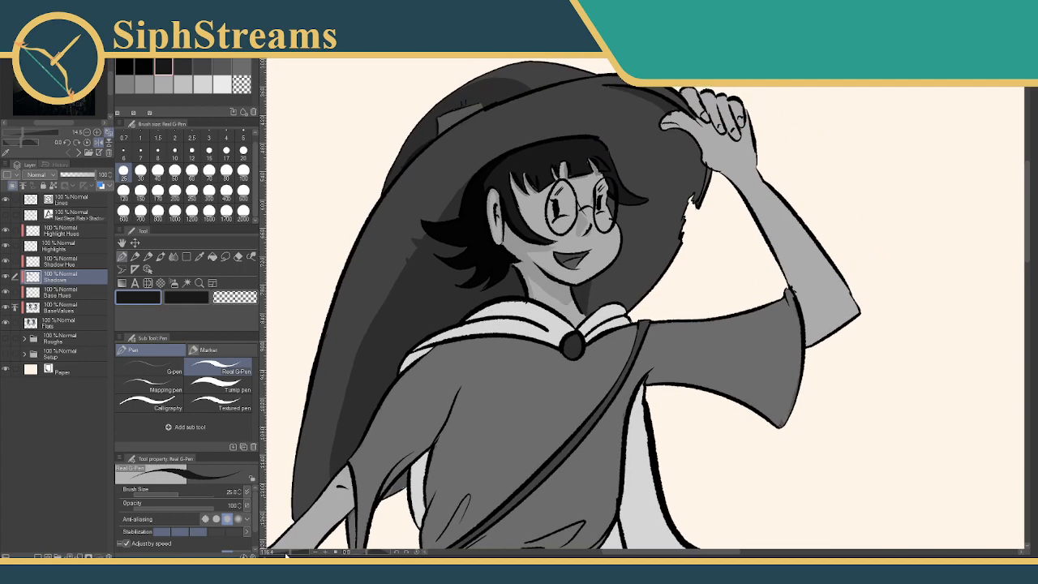
pyautogui.hotkey('ctrl', '+')
pyautogui.hotkey('ctrl', '+')
pyautogui.moveTo(409, 371); pyautogui.dragTo(503, 371)
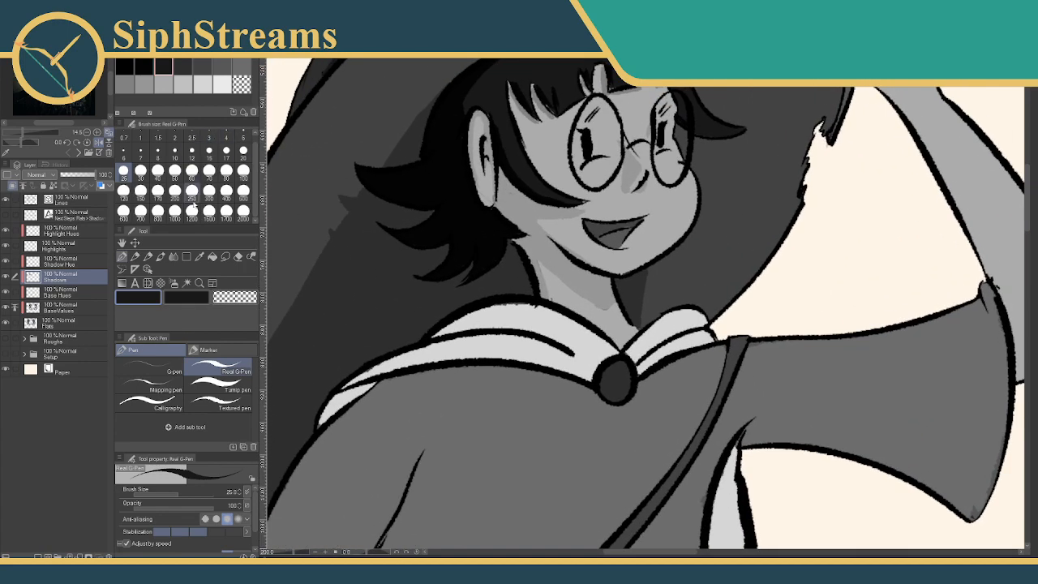
pyautogui.click(203, 257)
pyautogui.click(498, 344)
pyautogui.click(138, 285)
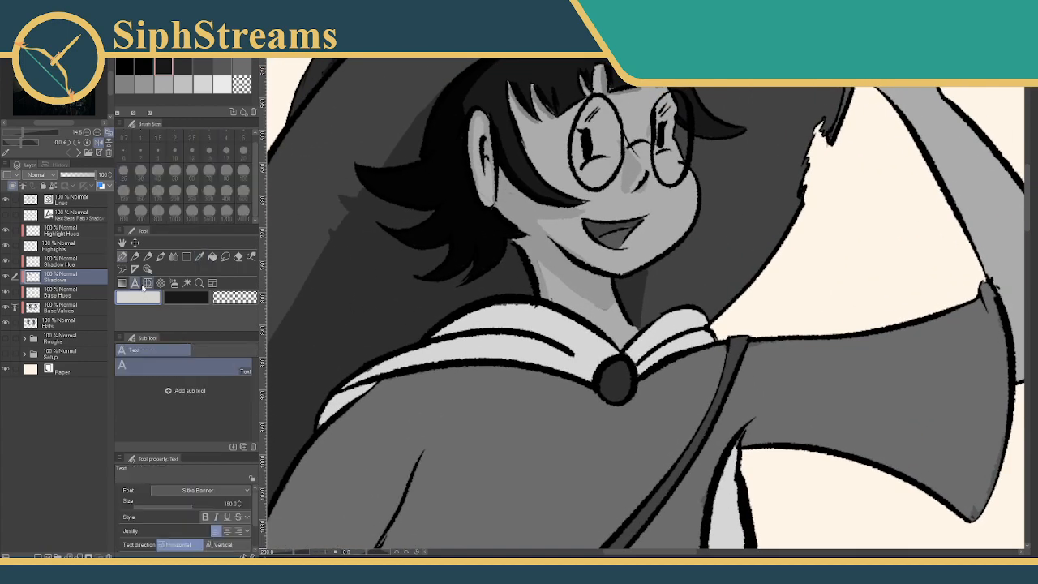
pyautogui.click(184, 83)
pyautogui.click(122, 257)
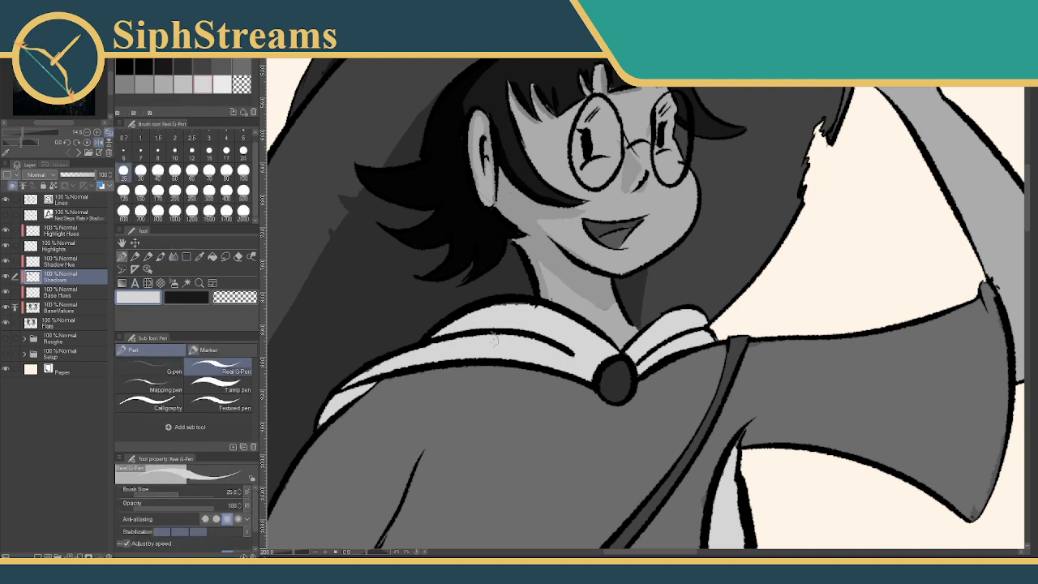
pyautogui.click(222, 83)
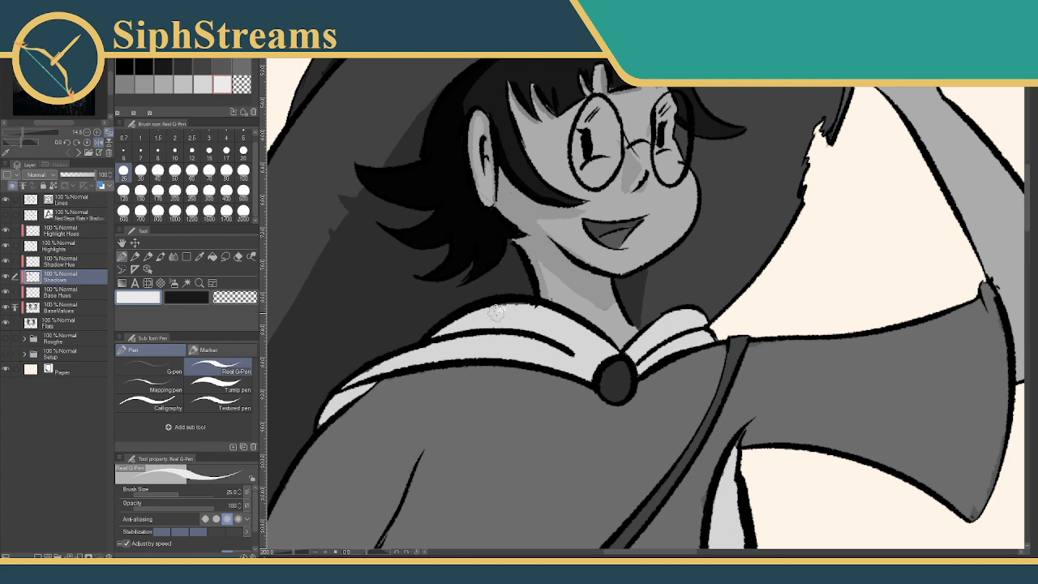
pyautogui.click(184, 84)
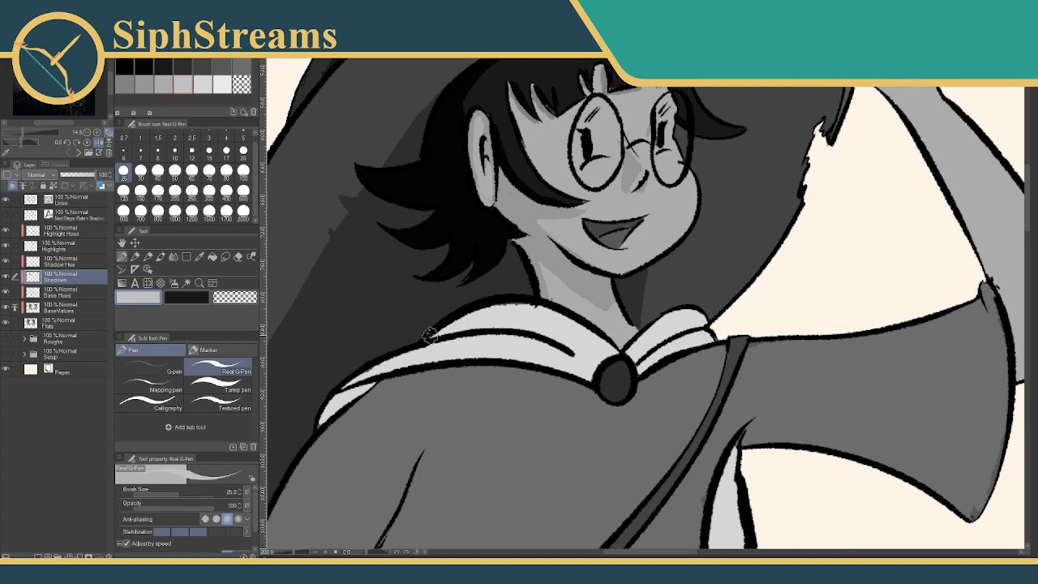
# Paint light grey shadows along the folds and lower edges of the cape's collar, including its tip on the shoulder
pyautogui.moveTo(435, 333)
pyautogui.mouseDown()
pyautogui.moveTo(489, 323)
pyautogui.moveTo(438, 328)
pyautogui.moveTo(544, 339)
pyautogui.mouseUp()
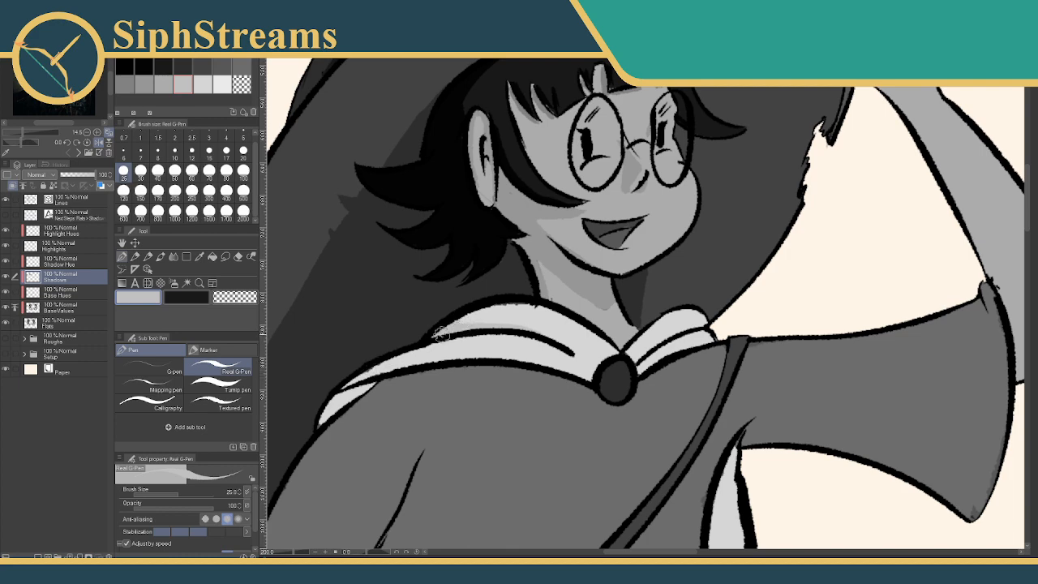
pyautogui.moveTo(438, 334); pyautogui.dragTo(549, 290)
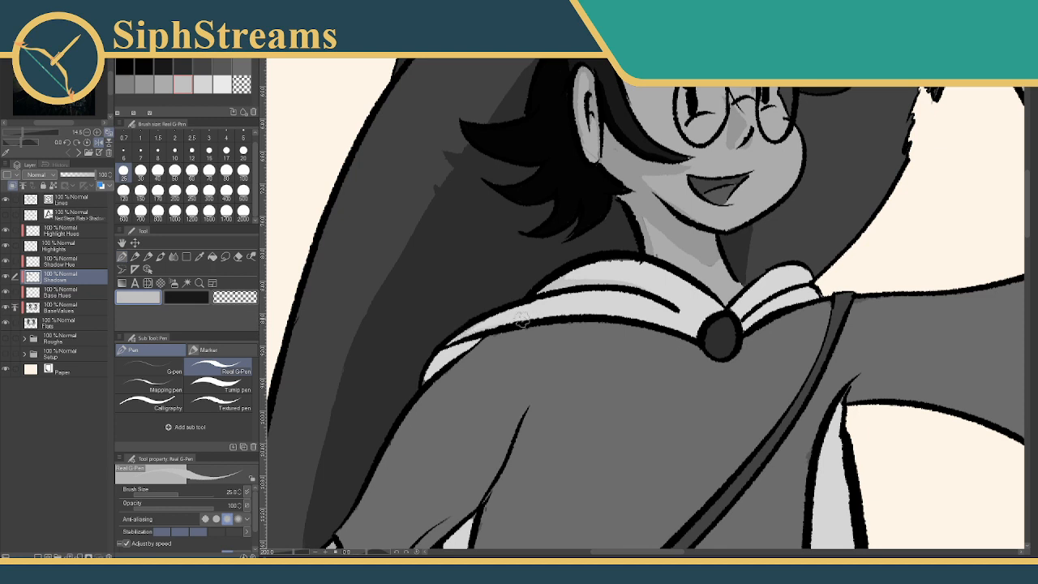
pyautogui.moveTo(469, 331); pyautogui.dragTo(582, 307)
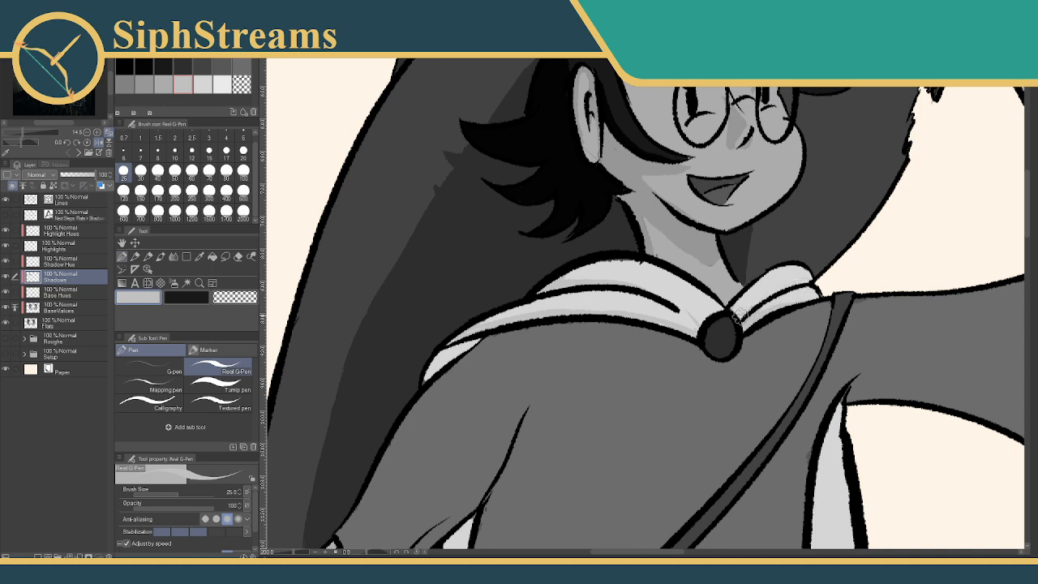
pyautogui.moveTo(747, 309)
pyautogui.mouseDown()
pyautogui.moveTo(567, 412)
pyautogui.moveTo(349, 511)
pyautogui.moveTo(694, 315)
pyautogui.moveTo(754, 172)
pyautogui.moveTo(793, 151)
pyautogui.mouseUp()
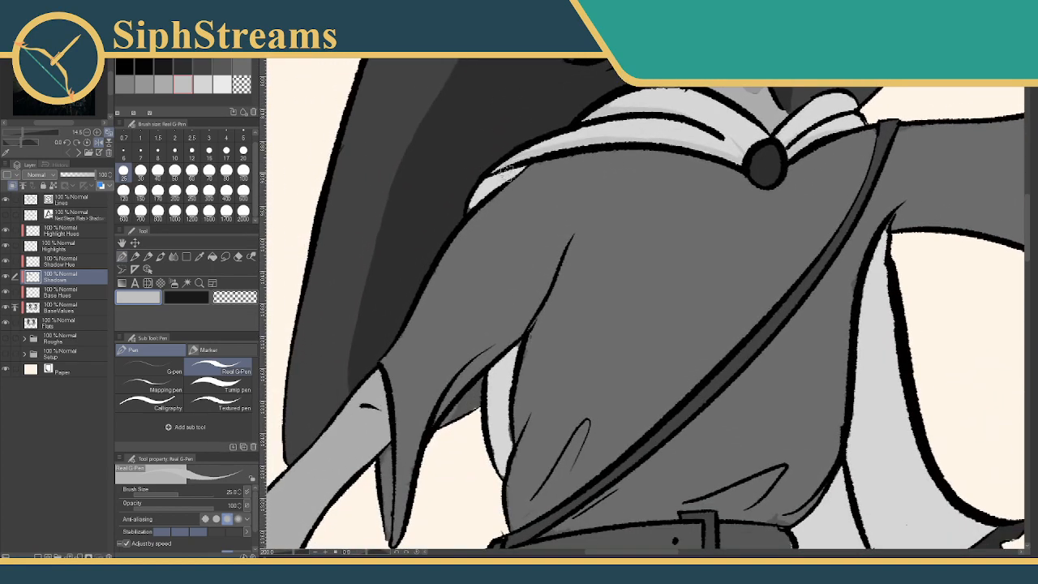
pyautogui.moveTo(477, 186)
pyautogui.mouseDown()
pyautogui.moveTo(482, 195)
pyautogui.moveTo(515, 168)
pyautogui.mouseUp()
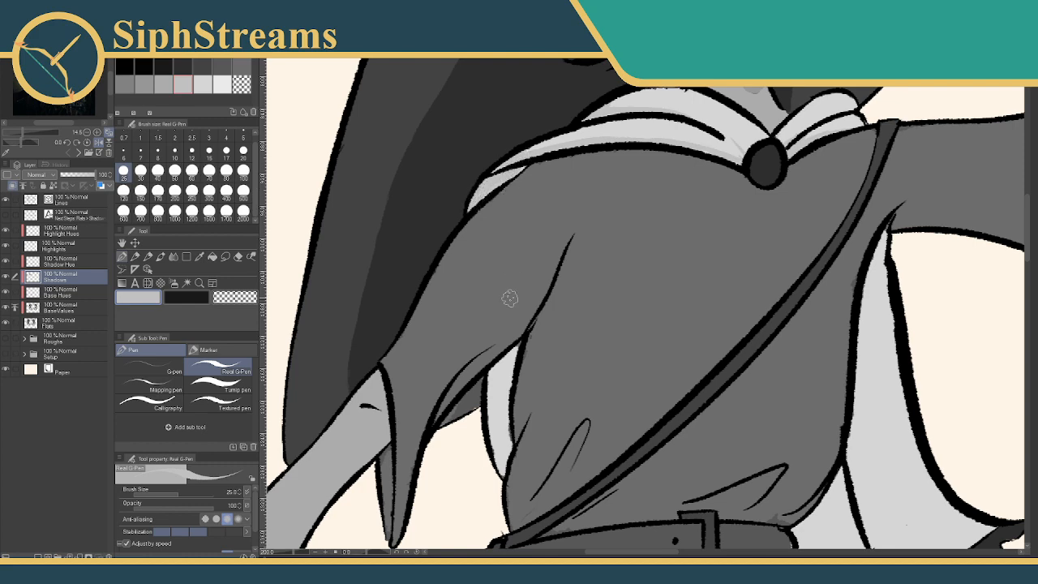
# Shade the small inner piece of the cape beside the belt with light grey, leaving a lit strip near the belt
pyautogui.moveTo(509, 298); pyautogui.dragTo(479, 210)
pyautogui.moveTo(487, 256)
pyautogui.mouseDown()
pyautogui.moveTo(465, 318)
pyautogui.moveTo(473, 374)
pyautogui.moveTo(481, 266)
pyautogui.mouseUp()
pyautogui.moveTo(705, 284)
pyautogui.mouseDown()
pyautogui.moveTo(408, 322)
pyautogui.moveTo(380, 312)
pyautogui.mouseUp()
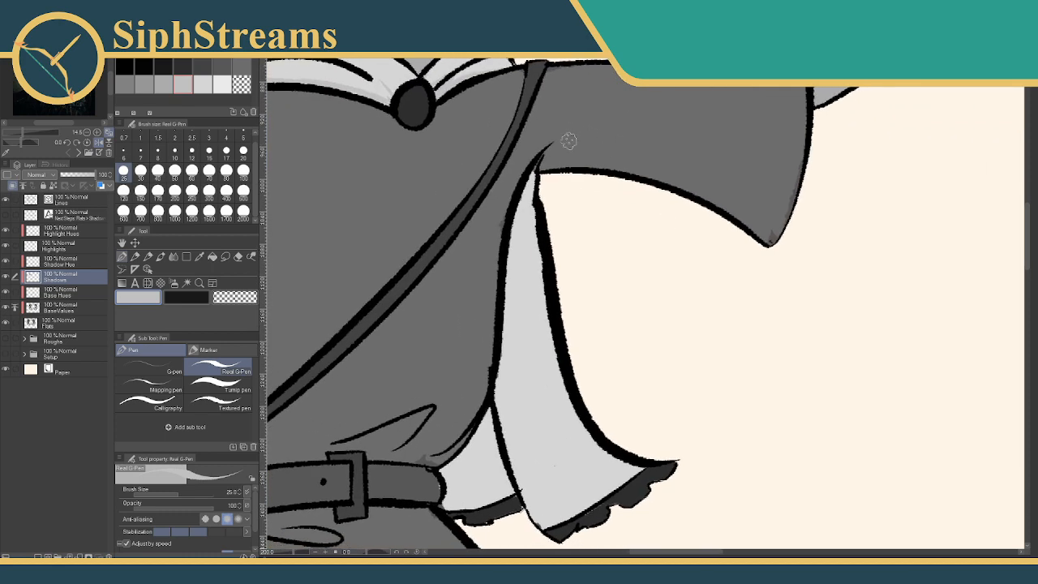
pyautogui.moveTo(549, 247)
pyautogui.mouseDown()
pyautogui.moveTo(519, 345)
pyautogui.moveTo(510, 306)
pyautogui.mouseUp()
pyautogui.moveTo(295, 552); pyautogui.dragTo(288, 552)
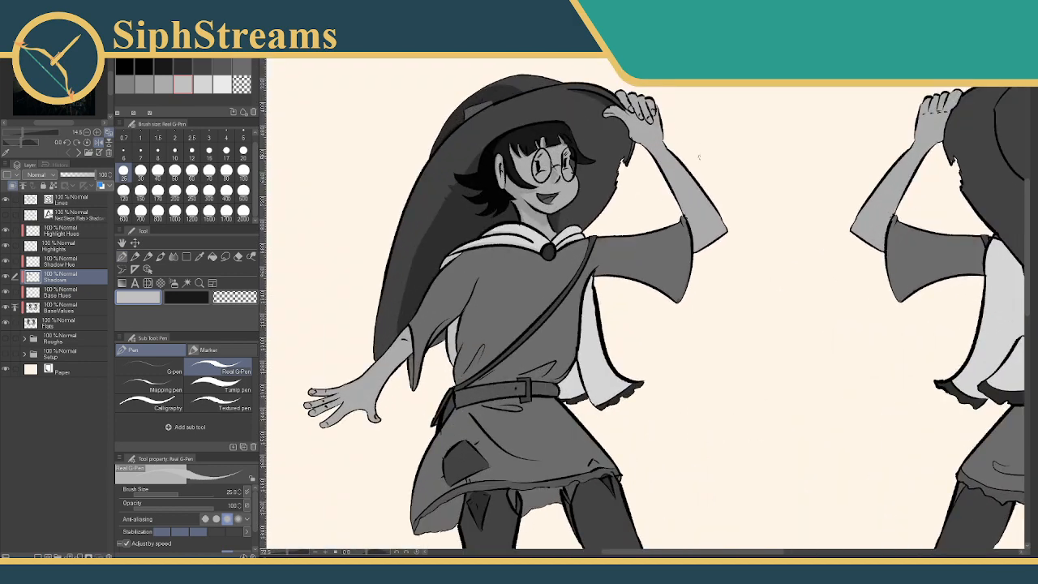
pyautogui.moveTo(687, 178); pyautogui.dragTo(610, 222)
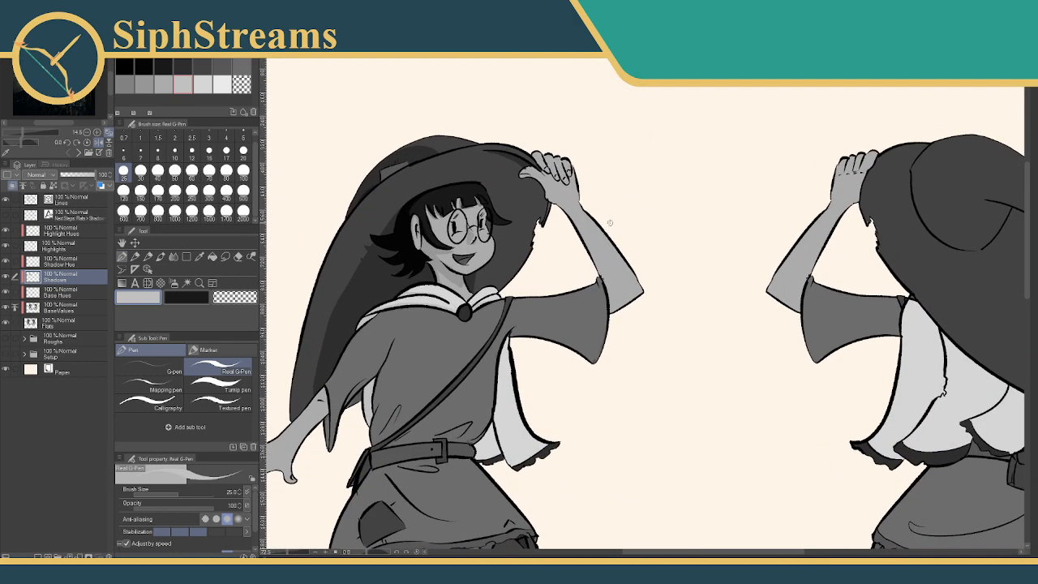
pyautogui.moveTo(287, 553); pyautogui.dragTo(295, 552)
pyautogui.moveTo(412, 387)
pyautogui.mouseDown()
pyautogui.moveTo(462, 343)
pyautogui.moveTo(508, 176)
pyautogui.moveTo(493, 179)
pyautogui.moveTo(484, 243)
pyautogui.mouseUp()
pyautogui.moveTo(438, 304); pyautogui.dragTo(463, 218)
pyautogui.moveTo(397, 369); pyautogui.dragTo(412, 449)
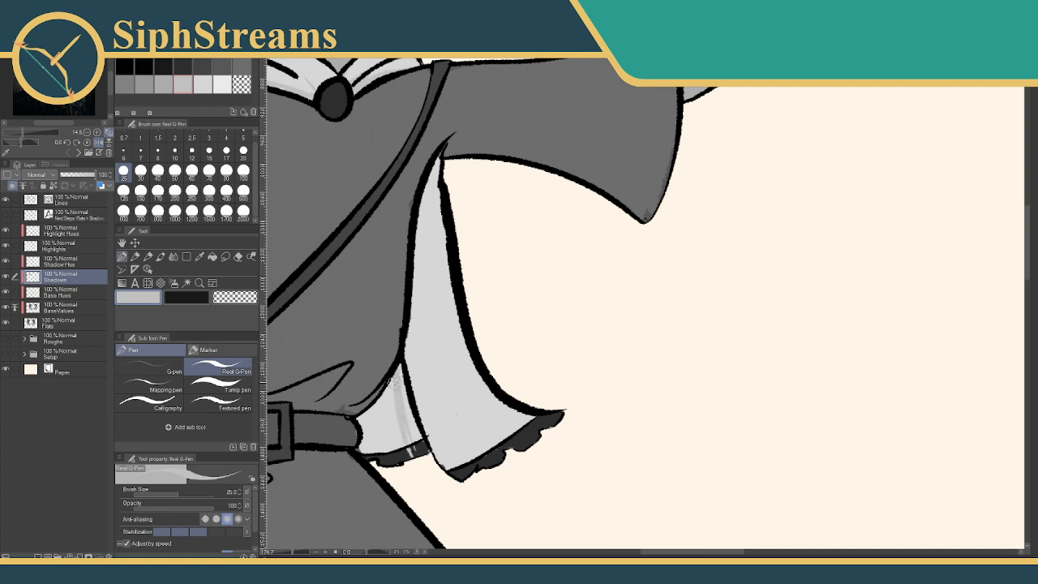
pyautogui.hotkey('ctrl', 'z')
pyautogui.hotkey('ctrl', 'z')
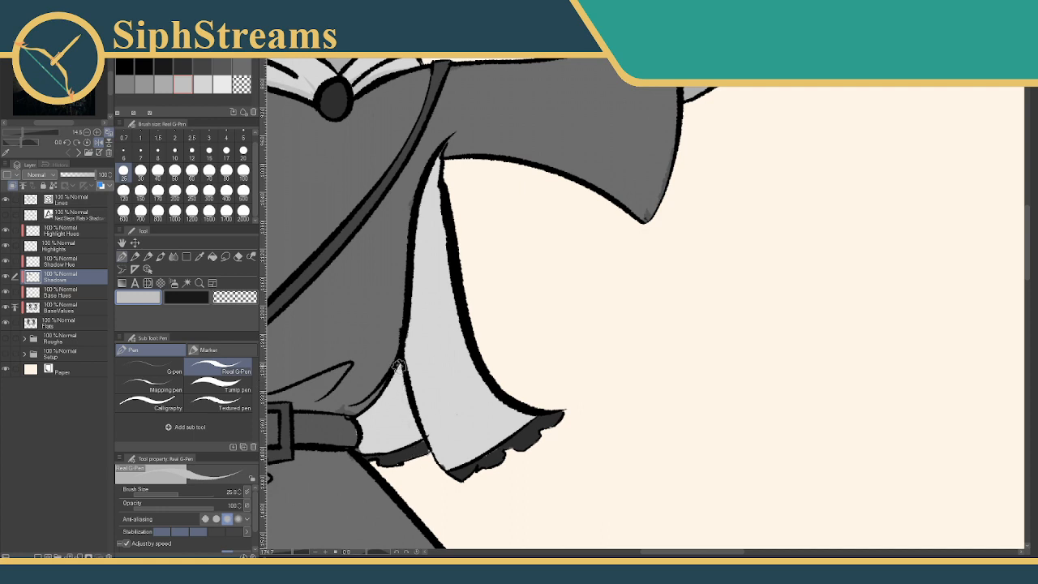
pyautogui.moveTo(398, 368); pyautogui.dragTo(387, 442)
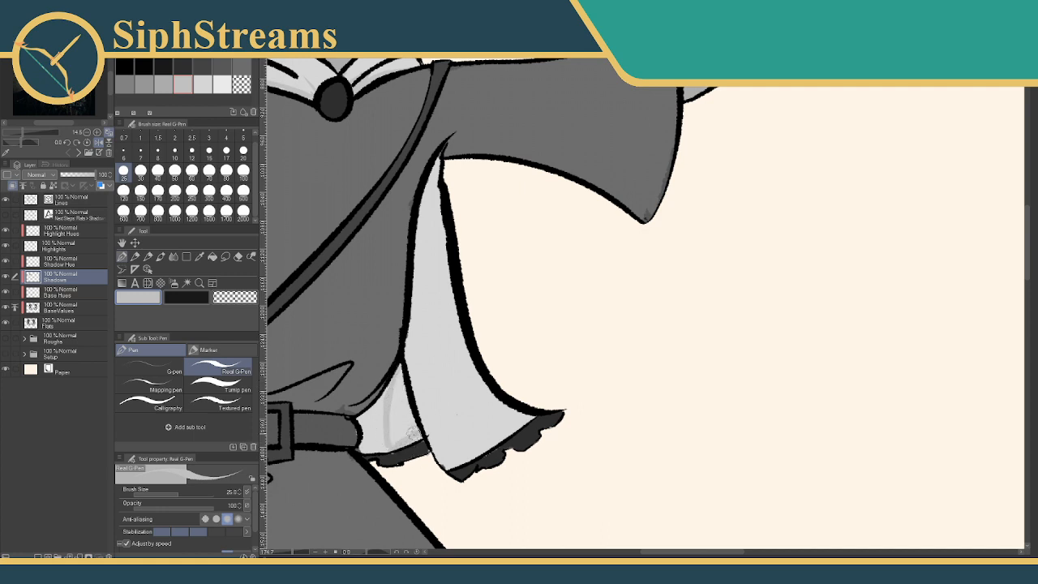
pyautogui.moveTo(404, 375); pyautogui.dragTo(396, 434)
pyautogui.moveTo(431, 348); pyautogui.dragTo(412, 395)
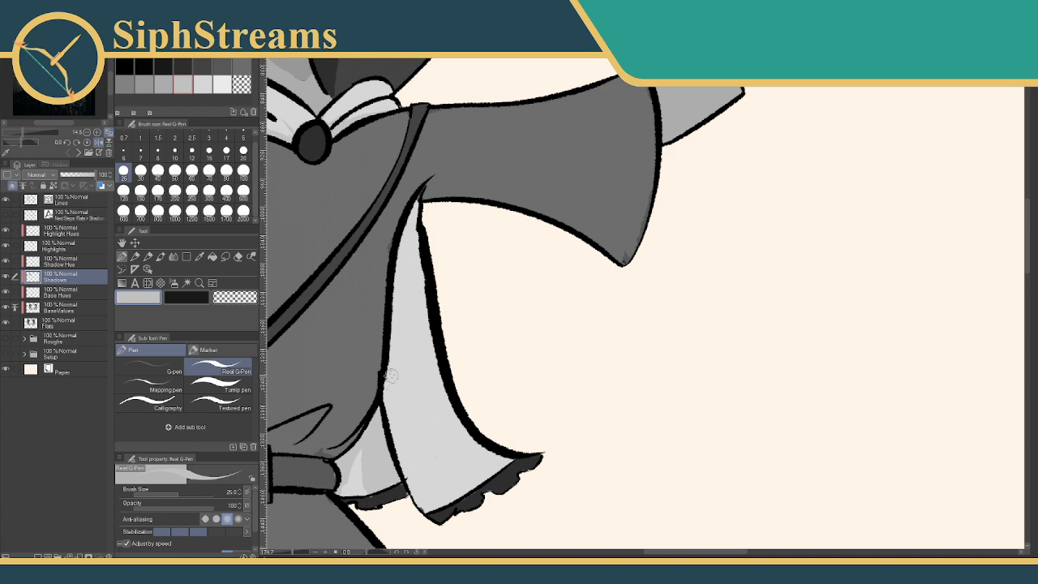
# Paint a light grey shadow at the top of the hanging cape panel beneath the sleeve and along its tunic-side edge
pyautogui.moveTo(456, 316); pyautogui.dragTo(446, 362)
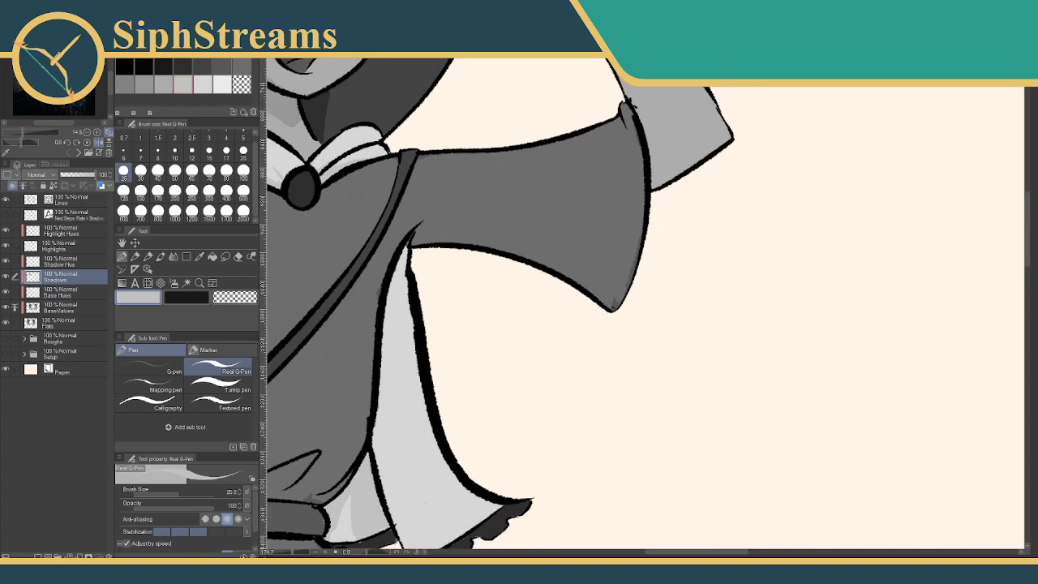
pyautogui.moveTo(410, 245); pyautogui.dragTo(380, 340)
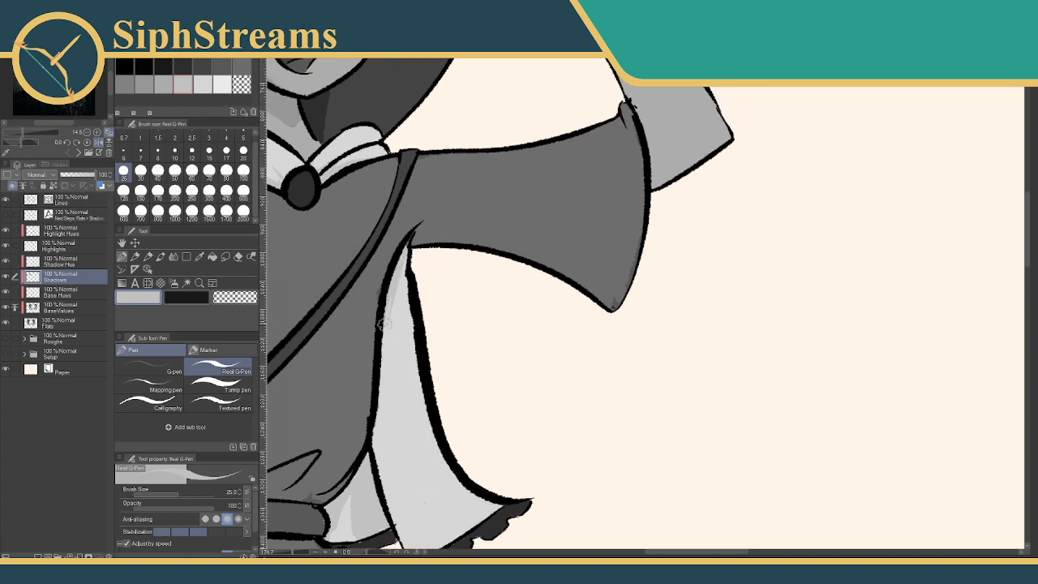
pyautogui.moveTo(409, 254); pyautogui.dragTo(393, 292)
pyautogui.moveTo(490, 271); pyautogui.dragTo(508, 290)
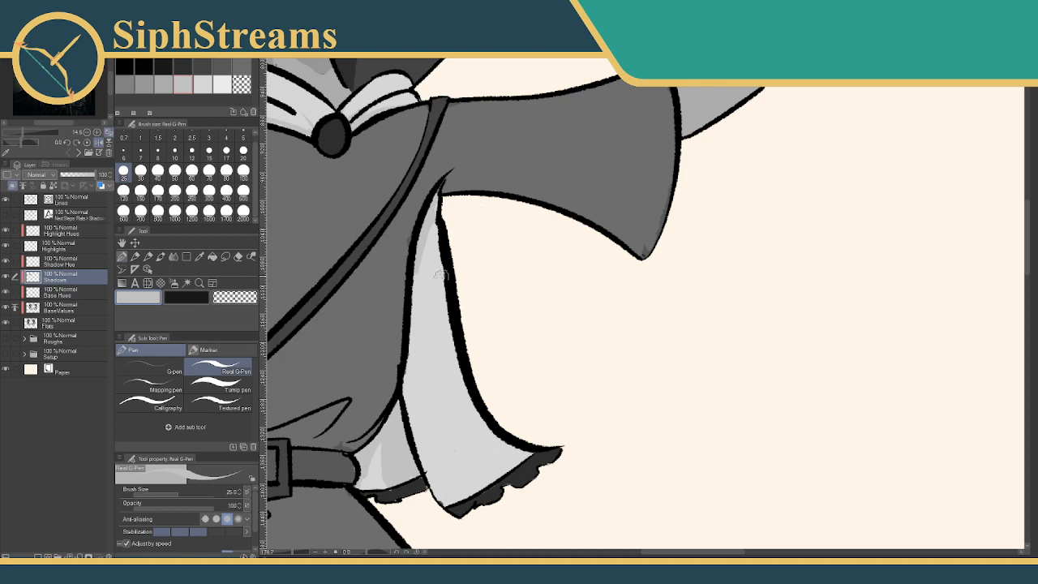
pyautogui.moveTo(426, 233)
pyautogui.mouseDown()
pyautogui.moveTo(446, 269)
pyautogui.moveTo(428, 227)
pyautogui.moveTo(443, 255)
pyautogui.moveTo(443, 236)
pyautogui.moveTo(447, 268)
pyautogui.moveTo(425, 243)
pyautogui.moveTo(411, 265)
pyautogui.moveTo(408, 344)
pyautogui.mouseUp()
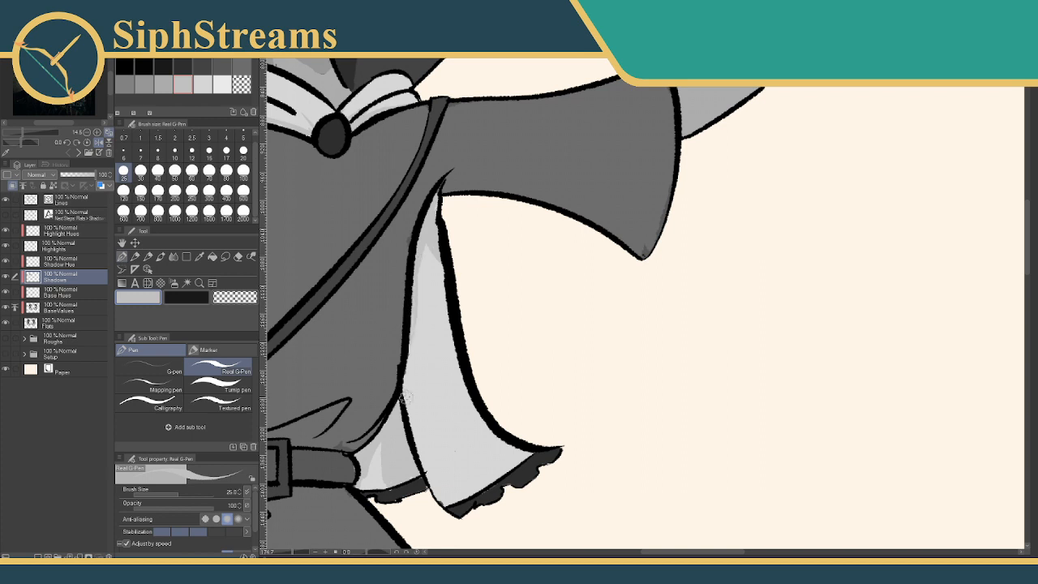
# Extend the hanging panel's light grey shadow along its inner edge down to the ruffled hem
pyautogui.moveTo(403, 391); pyautogui.dragTo(445, 492)
pyautogui.moveTo(416, 441); pyautogui.dragTo(445, 503)
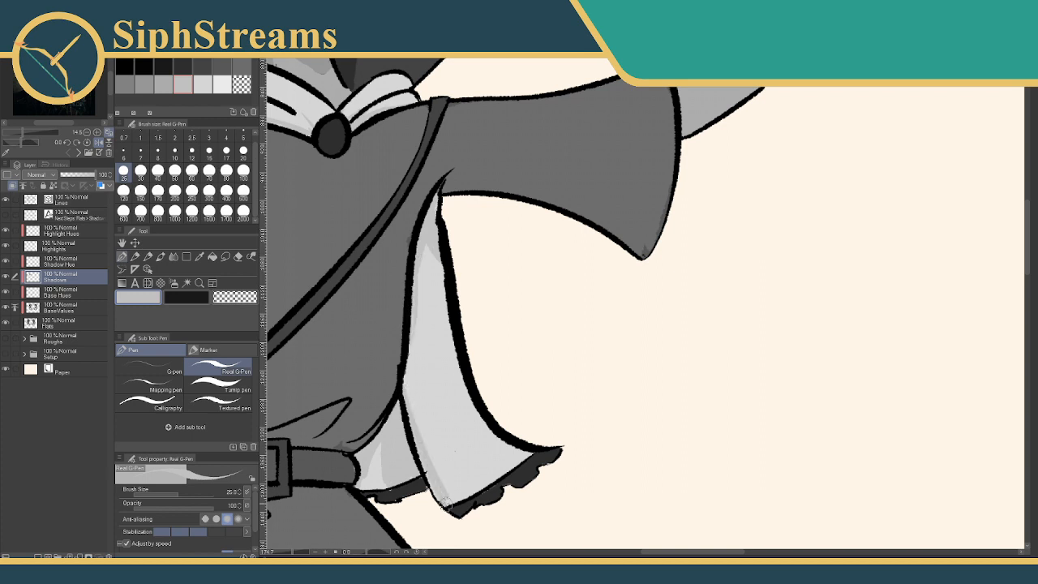
pyautogui.moveTo(428, 465)
pyautogui.mouseDown()
pyautogui.moveTo(452, 507)
pyautogui.moveTo(433, 476)
pyautogui.mouseUp()
pyautogui.moveTo(449, 431); pyautogui.dragTo(484, 453)
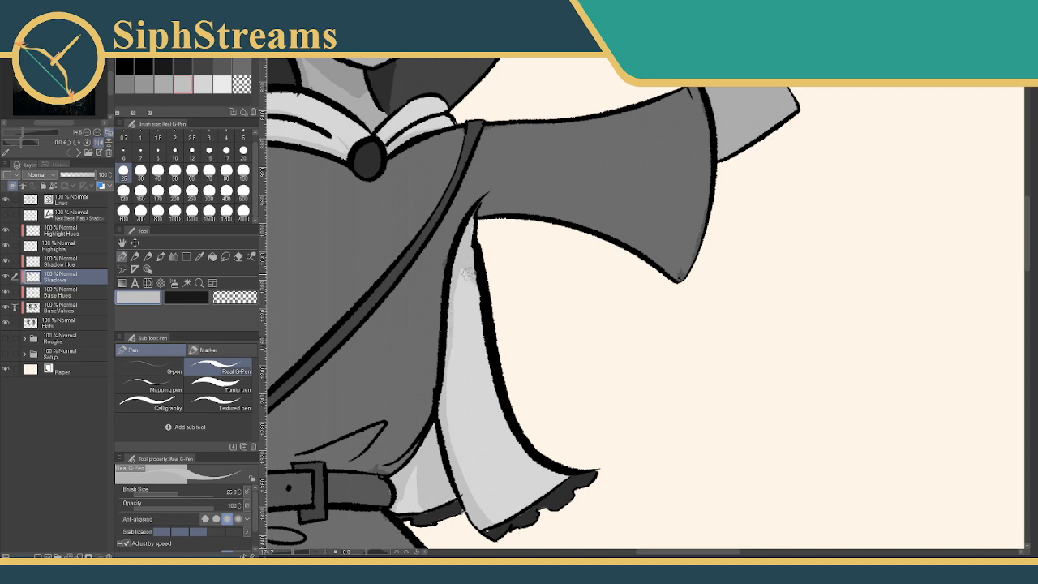
# Shade the hanging cape panel's outer edge in light grey and widen it into a pointed fold shadow halfway down
pyautogui.moveTo(292, 552); pyautogui.dragTo(291, 554)
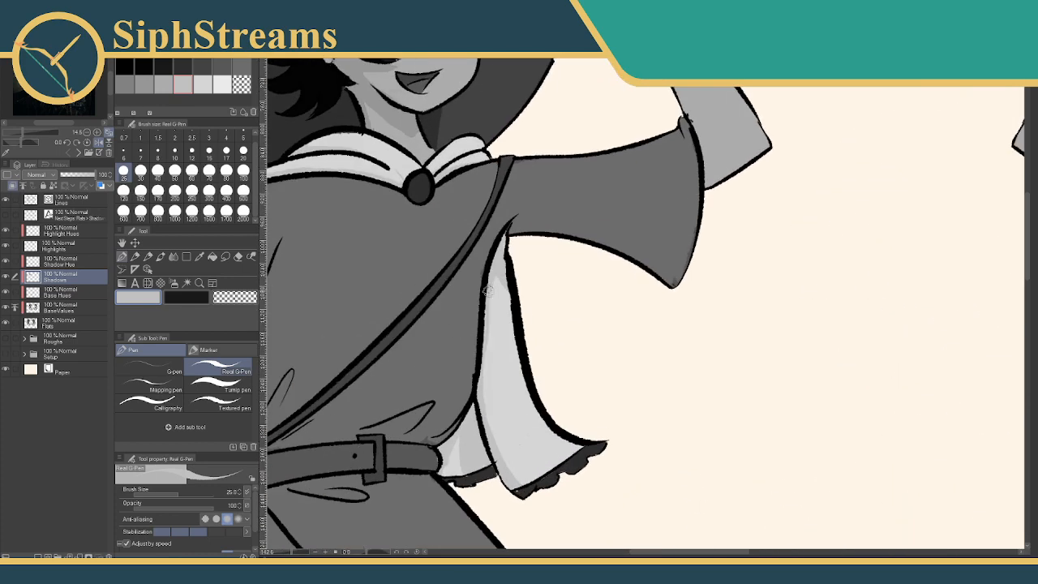
pyautogui.moveTo(498, 274)
pyautogui.mouseDown()
pyautogui.moveTo(512, 331)
pyautogui.moveTo(516, 321)
pyautogui.moveTo(521, 393)
pyautogui.mouseUp()
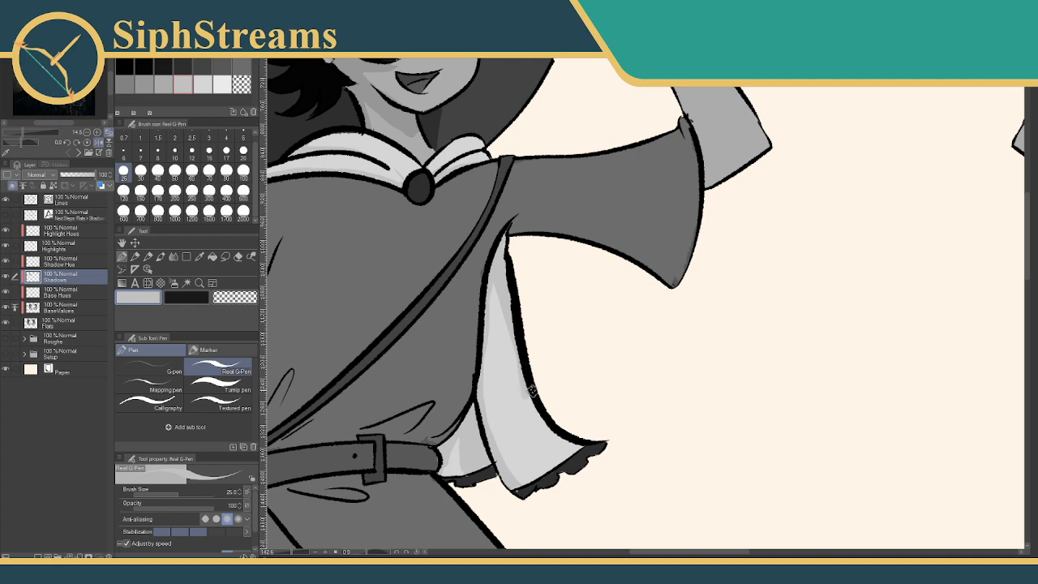
pyautogui.moveTo(292, 552); pyautogui.dragTo(297, 552)
pyautogui.moveTo(445, 420); pyautogui.dragTo(586, 280)
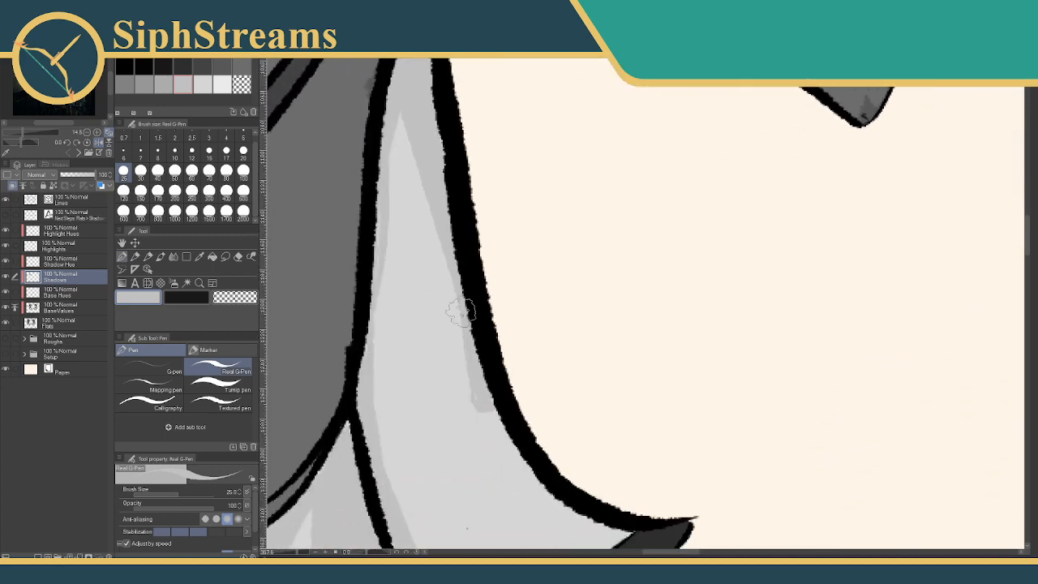
pyautogui.moveTo(460, 312)
pyautogui.mouseDown()
pyautogui.moveTo(425, 399)
pyautogui.moveTo(483, 407)
pyautogui.moveTo(458, 334)
pyautogui.moveTo(466, 381)
pyautogui.moveTo(487, 394)
pyautogui.moveTo(451, 292)
pyautogui.moveTo(460, 318)
pyautogui.mouseUp()
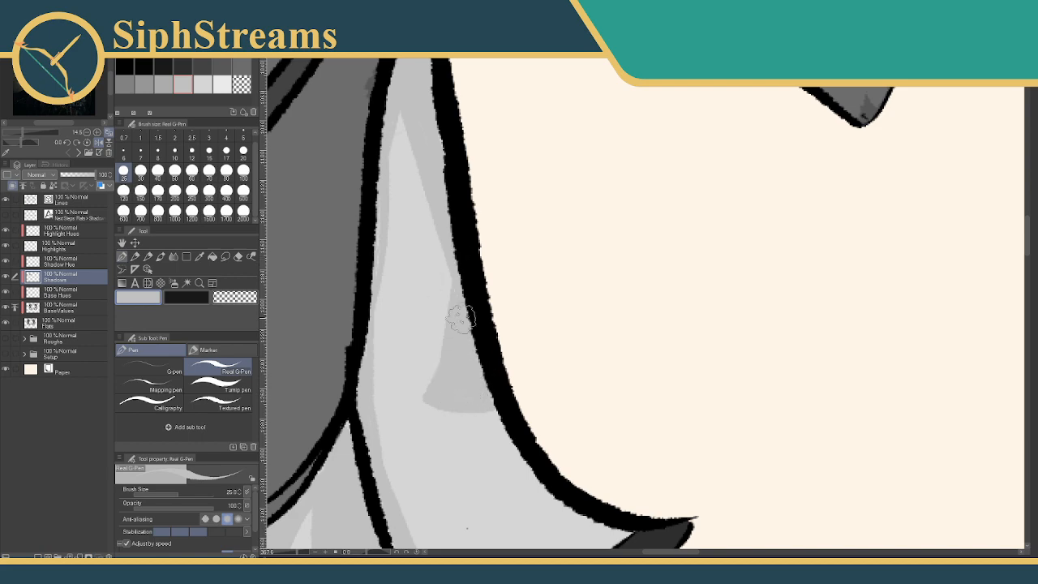
# Change the drawing colour to the next lighter grey swatch
pyautogui.moveTo(297, 552)
pyautogui.mouseDown()
pyautogui.moveTo(284, 554)
pyautogui.moveTo(298, 554)
pyautogui.mouseUp()
pyautogui.click(203, 84)
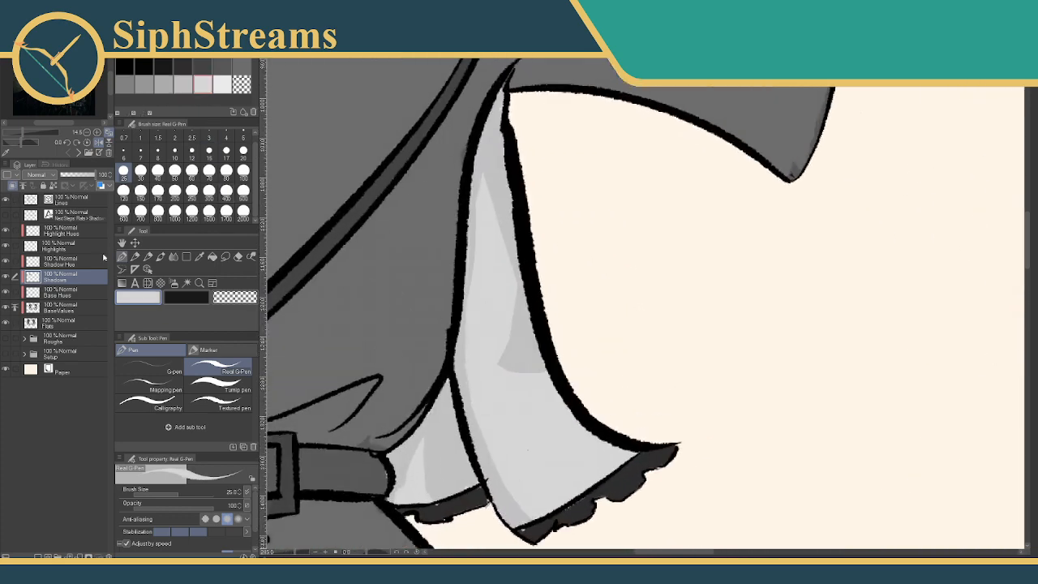
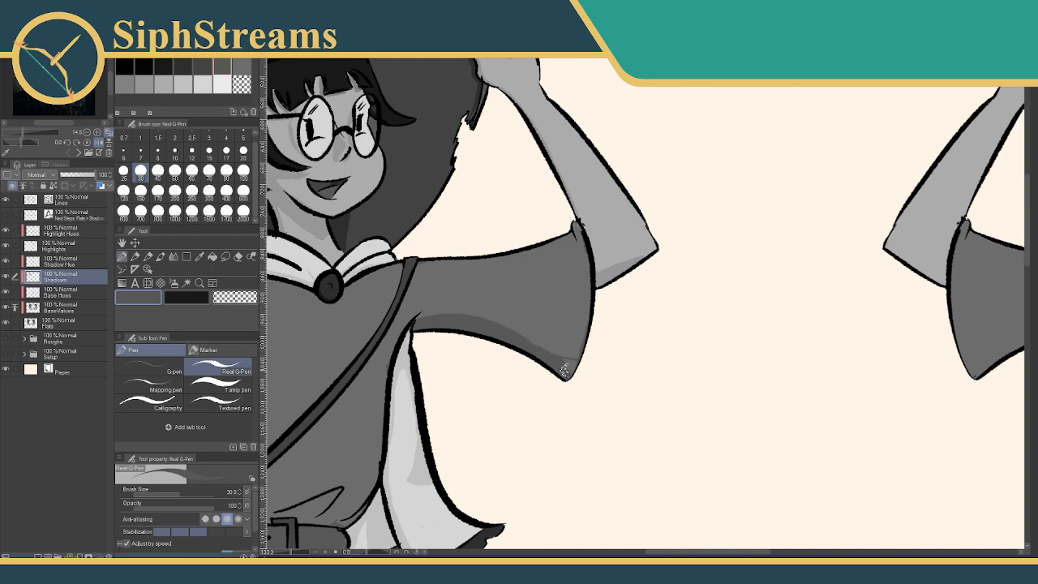
# Shade the raised sleeve's lower edge and upper cuff corner in darker grey, plus the tunic just beneath the white collar
pyautogui.moveTo(511, 334)
pyautogui.mouseDown()
pyautogui.moveTo(582, 350)
pyautogui.moveTo(514, 333)
pyautogui.mouseUp()
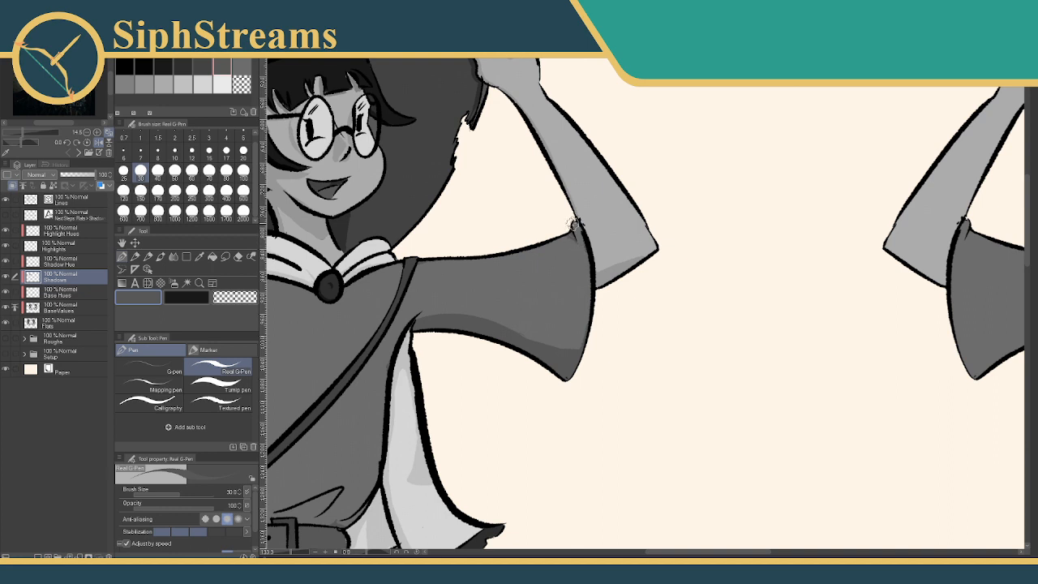
pyautogui.moveTo(465, 278)
pyautogui.mouseDown()
pyautogui.moveTo(560, 259)
pyautogui.moveTo(528, 284)
pyautogui.moveTo(636, 297)
pyautogui.mouseUp()
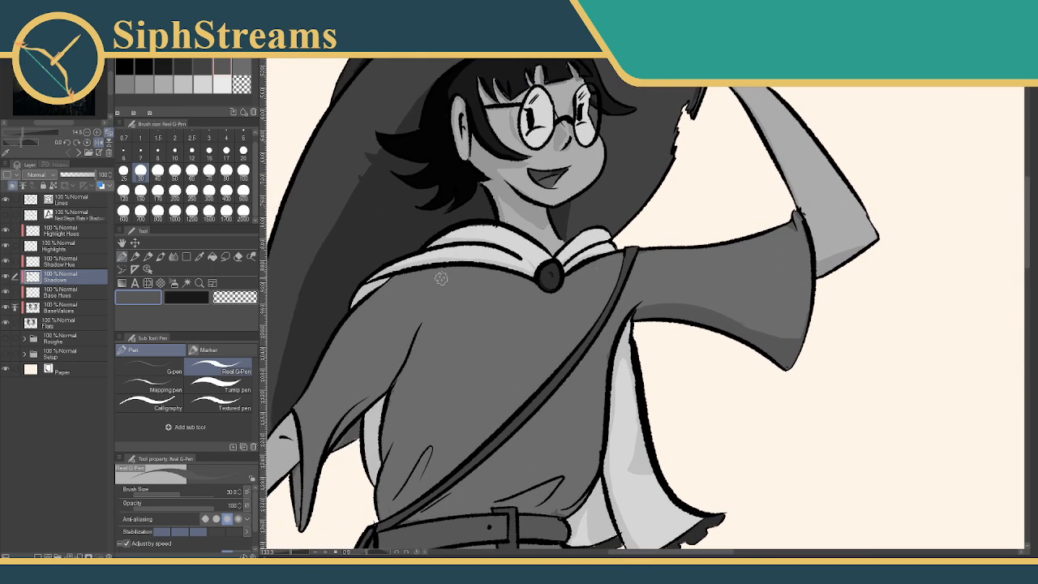
pyautogui.moveTo(378, 292)
pyautogui.mouseDown()
pyautogui.moveTo(487, 278)
pyautogui.moveTo(430, 279)
pyautogui.moveTo(523, 279)
pyautogui.mouseUp()
pyautogui.moveTo(431, 274)
pyautogui.mouseDown()
pyautogui.moveTo(474, 270)
pyautogui.moveTo(383, 288)
pyautogui.moveTo(427, 275)
pyautogui.mouseUp()
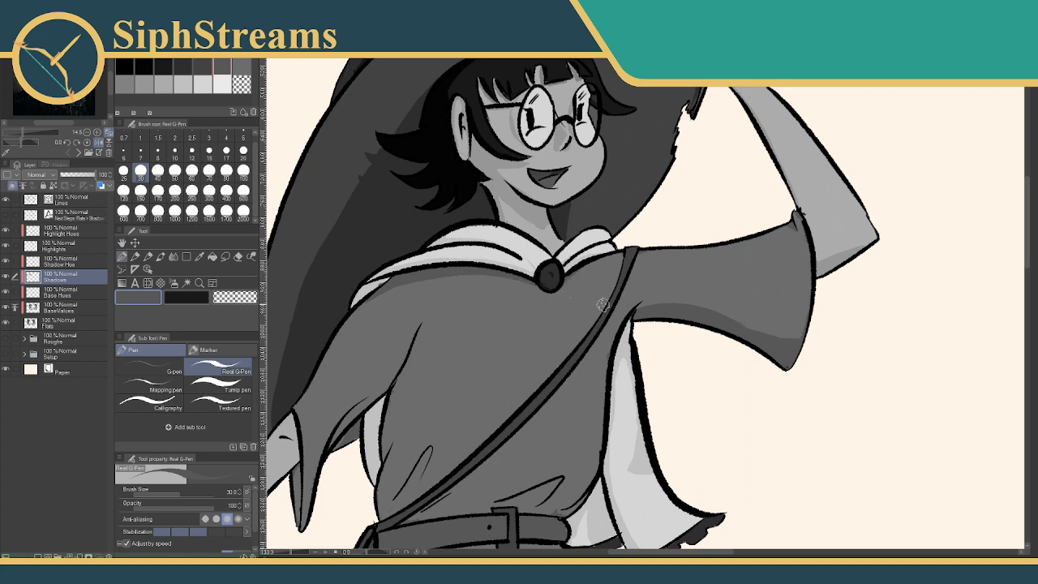
# Undo the last stroke and paint a darker grey shadow down the tunic's side along the lowered sleeve's fold line
pyautogui.moveTo(614, 297); pyautogui.dragTo(631, 271)
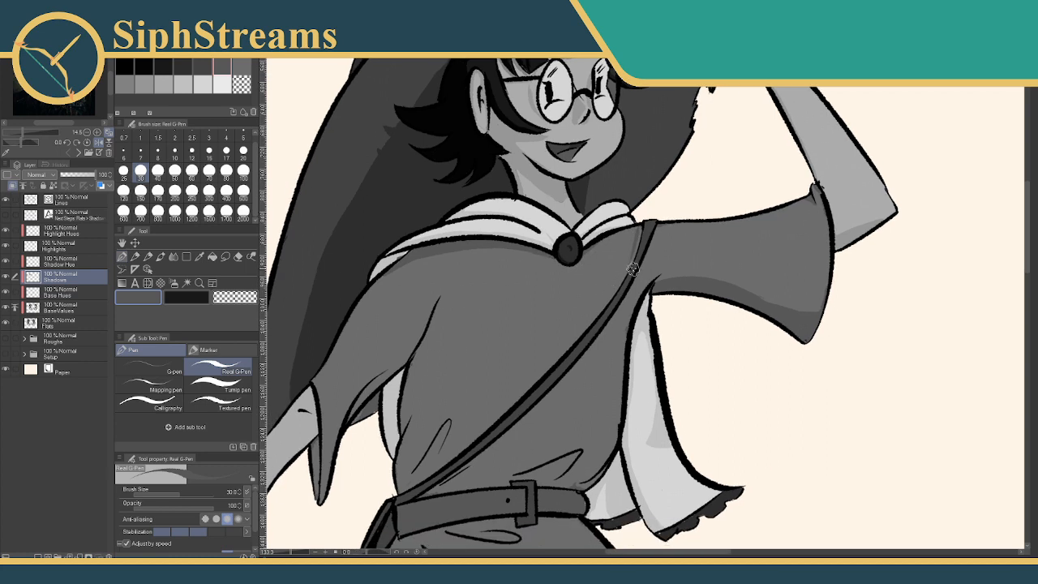
pyautogui.hotkey('ctrl', 'z')
pyautogui.moveTo(498, 372)
pyautogui.mouseDown()
pyautogui.moveTo(543, 299)
pyautogui.moveTo(566, 287)
pyautogui.mouseUp()
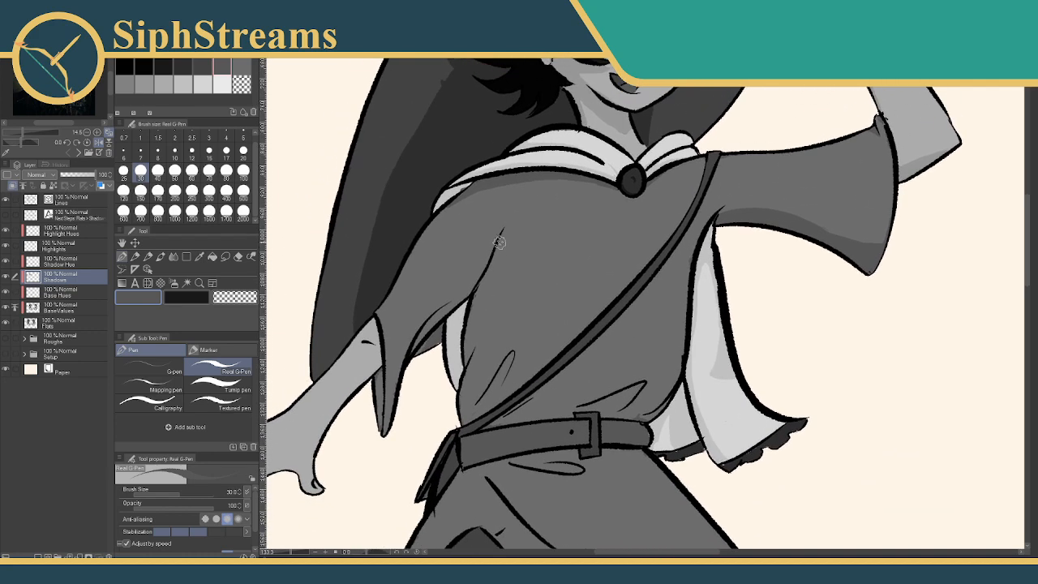
pyautogui.moveTo(500, 243); pyautogui.dragTo(463, 360)
pyautogui.moveTo(474, 295); pyautogui.dragTo(470, 342)
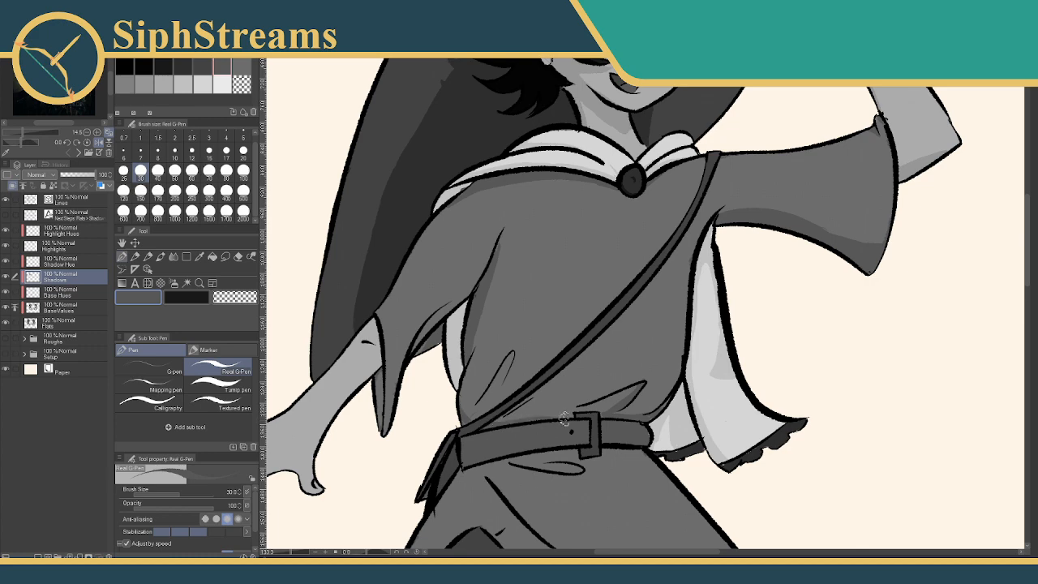
# Paint a darker grey shadow on the skirt directly beneath the belt, undoing the stray stroke near the hem
pyautogui.moveTo(561, 427); pyautogui.dragTo(638, 301)
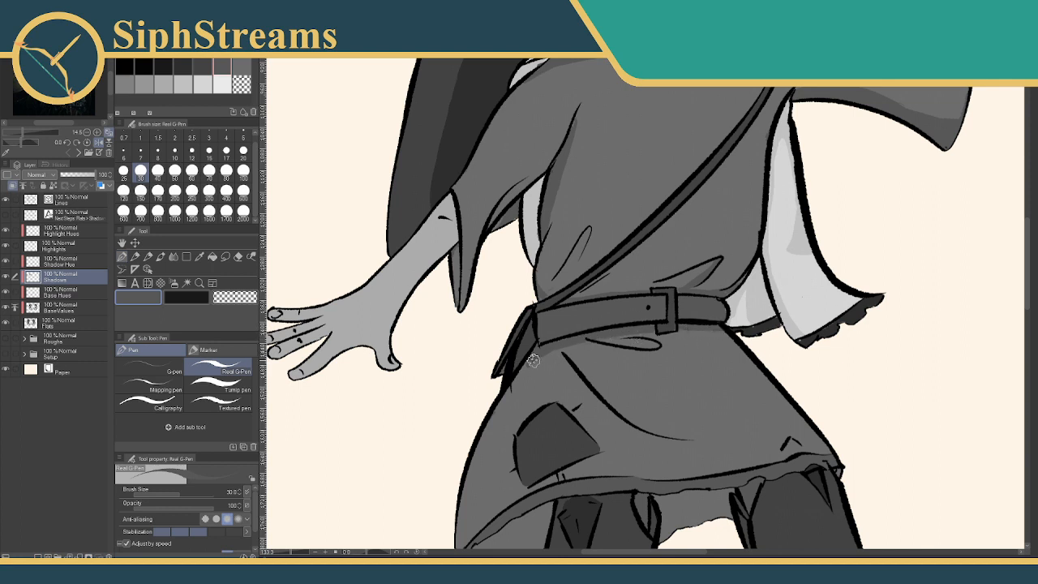
pyautogui.moveTo(537, 339)
pyautogui.mouseDown()
pyautogui.moveTo(549, 275)
pyautogui.moveTo(540, 256)
pyautogui.mouseUp()
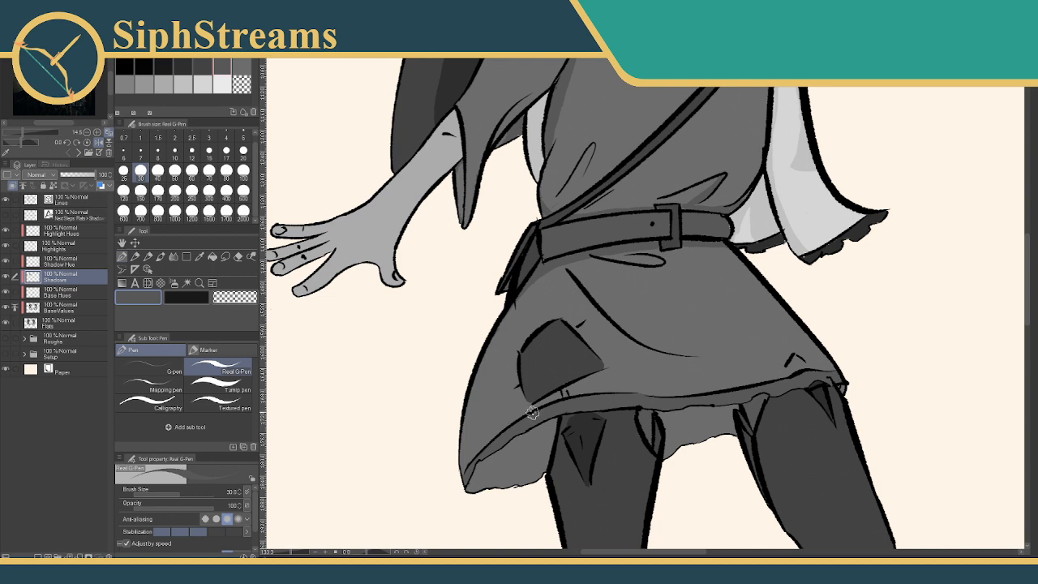
pyautogui.moveTo(515, 417)
pyautogui.mouseDown()
pyautogui.moveTo(499, 355)
pyautogui.moveTo(480, 366)
pyautogui.moveTo(487, 404)
pyautogui.moveTo(519, 415)
pyautogui.mouseUp()
pyautogui.hotkey('ctrl', 'z')
# Shade the skirt's outer side below the strap knot with a curved darker grey area reaching down to the hem
pyautogui.moveTo(480, 378); pyautogui.dragTo(516, 309)
pyautogui.moveTo(491, 343)
pyautogui.mouseDown()
pyautogui.moveTo(459, 468)
pyautogui.moveTo(487, 429)
pyautogui.moveTo(506, 422)
pyautogui.moveTo(485, 402)
pyautogui.moveTo(487, 427)
pyautogui.moveTo(502, 421)
pyautogui.mouseUp()
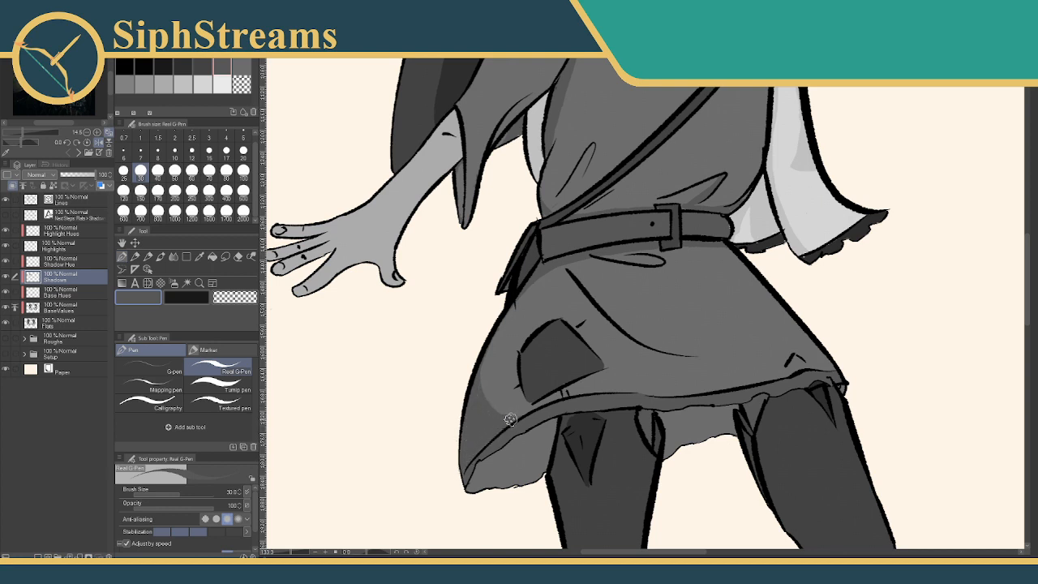
pyautogui.moveTo(551, 322); pyautogui.dragTo(480, 346)
pyautogui.moveTo(510, 303); pyautogui.dragTo(463, 385)
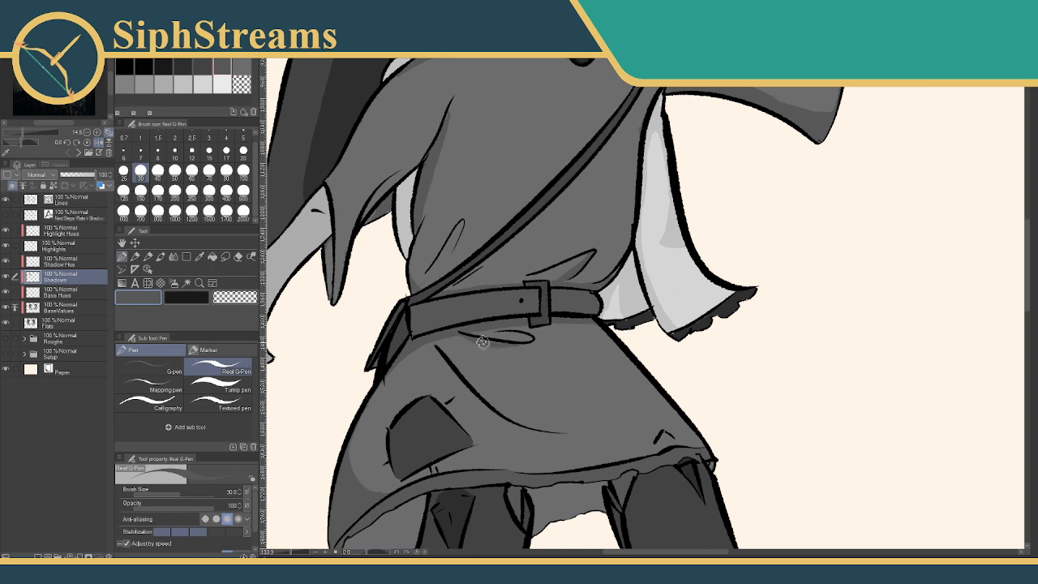
# Paint a darker grey shadow along the inner side of the skirt's long curved fold line, undoing and redrawing imprecise strokes
pyautogui.moveTo(465, 360)
pyautogui.mouseDown()
pyautogui.moveTo(451, 299)
pyautogui.moveTo(414, 288)
pyautogui.moveTo(446, 333)
pyautogui.mouseUp()
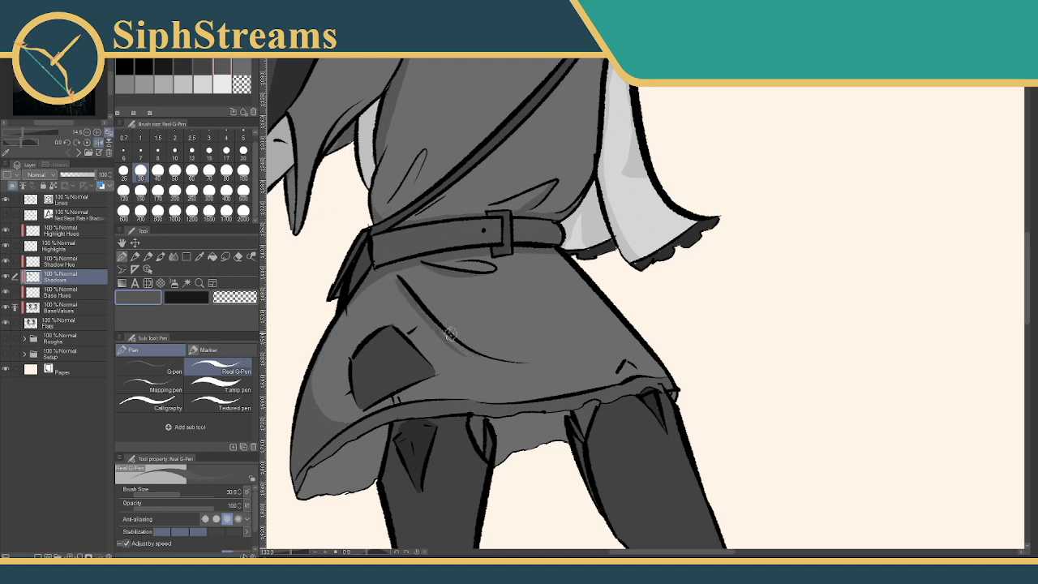
pyautogui.hotkey('ctrl', 'z')
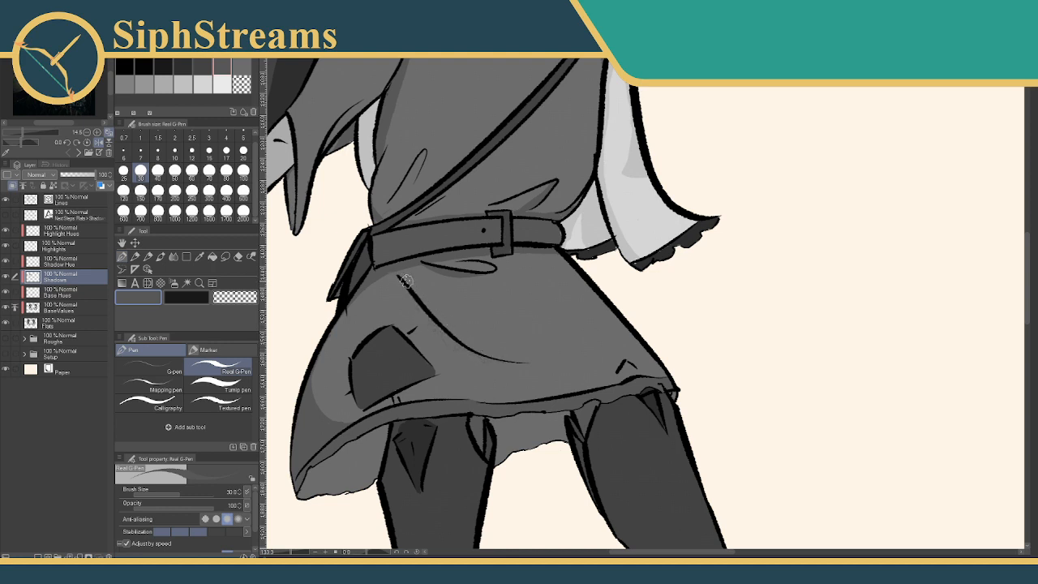
pyautogui.moveTo(406, 280)
pyautogui.mouseDown()
pyautogui.moveTo(477, 353)
pyautogui.moveTo(424, 301)
pyautogui.moveTo(480, 346)
pyautogui.mouseUp()
pyautogui.hotkey('ctrl', 'z')
pyautogui.moveTo(410, 283)
pyautogui.mouseDown()
pyautogui.moveTo(494, 358)
pyautogui.moveTo(455, 331)
pyautogui.moveTo(492, 357)
pyautogui.moveTo(498, 348)
pyautogui.moveTo(455, 333)
pyautogui.moveTo(519, 364)
pyautogui.mouseUp()
pyautogui.hotkey('ctrl', 'z')
pyautogui.moveTo(454, 328); pyautogui.dragTo(519, 358)
pyautogui.hotkey('ctrl', 'z')
pyautogui.hotkey('ctrl', 'z')
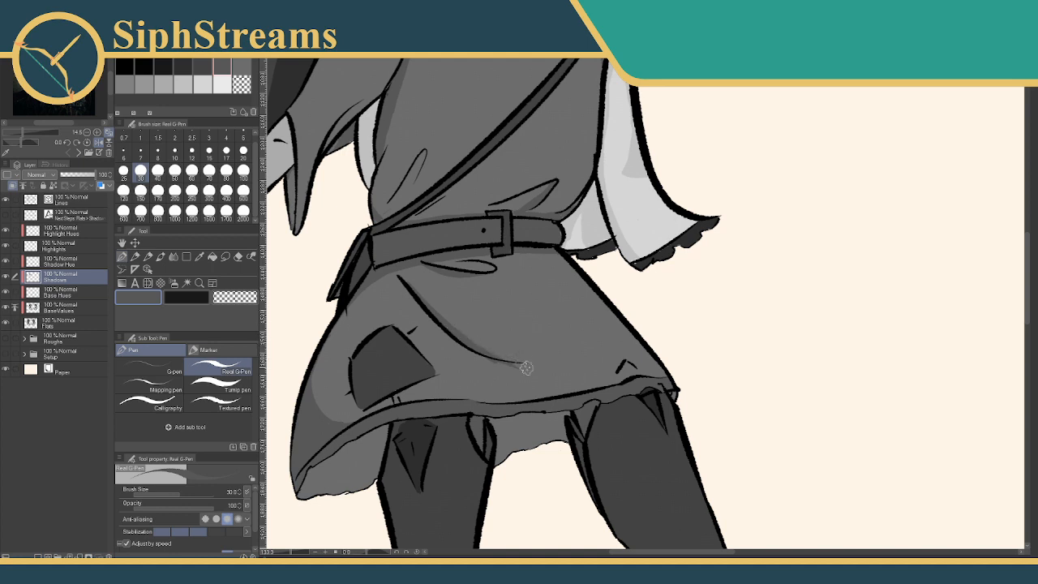
# Redraw the lower end of the curved fold's shadow as a taper and tidy its tip with the eraser
pyautogui.moveTo(463, 339); pyautogui.dragTo(526, 354)
pyautogui.hotkey('ctrl', 'z')
pyautogui.moveTo(462, 338); pyautogui.dragTo(522, 359)
pyautogui.hotkey('ctrl', 'z')
pyautogui.moveTo(455, 332); pyautogui.dragTo(526, 357)
pyautogui.press('e')
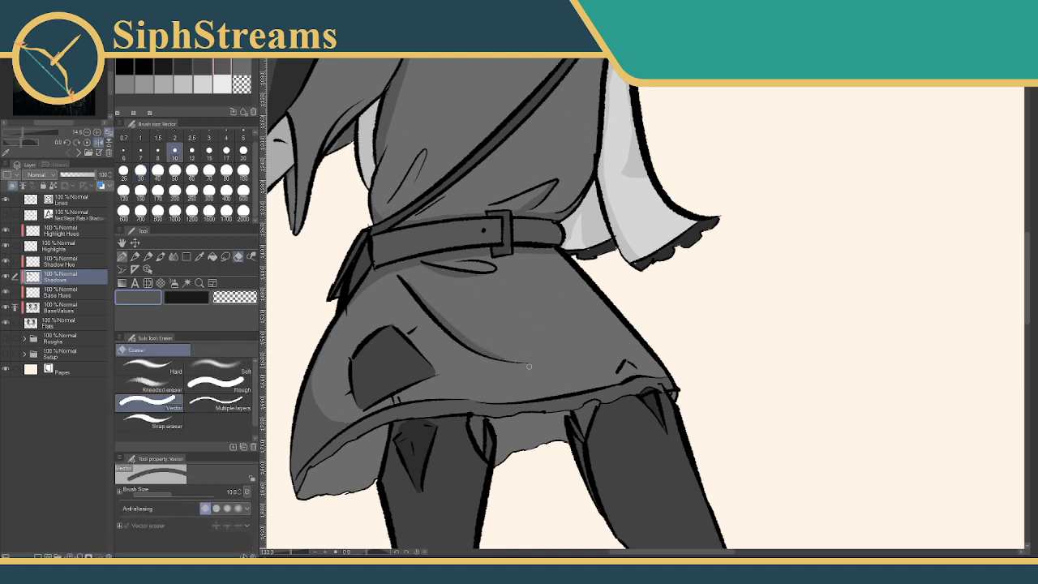
pyautogui.press('p')
pyautogui.press('e')
# Shade the small fold just beneath the belt in darker grey, alternating pen and eraser to keep its edge clean
pyautogui.press('p')
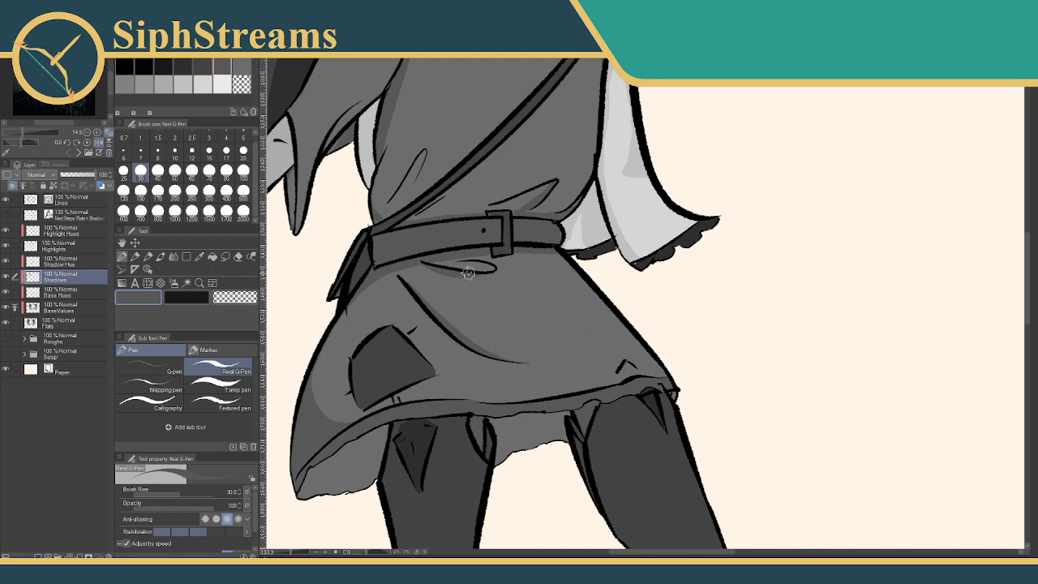
pyautogui.press('e')
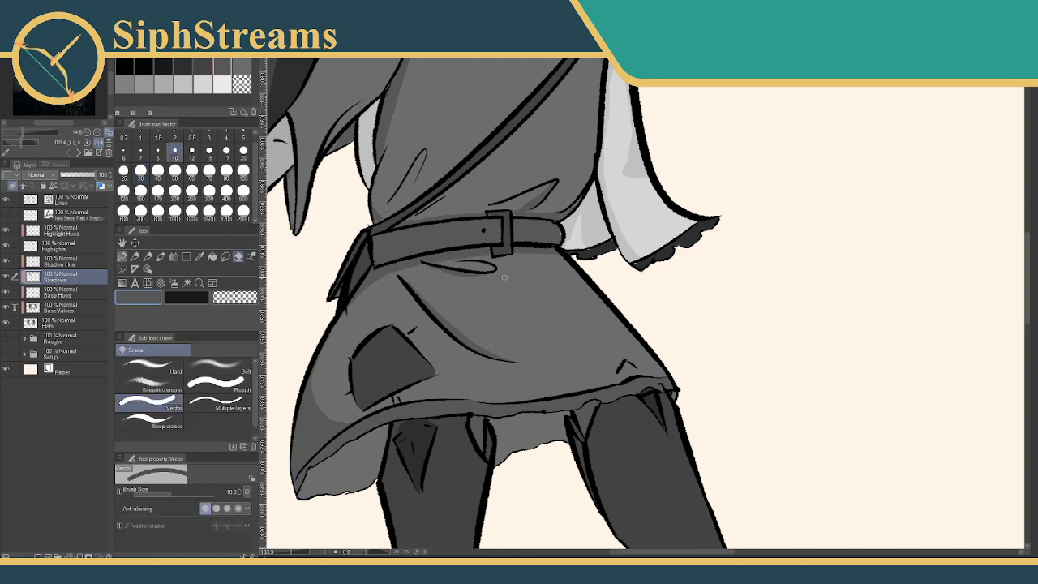
pyautogui.press('p')
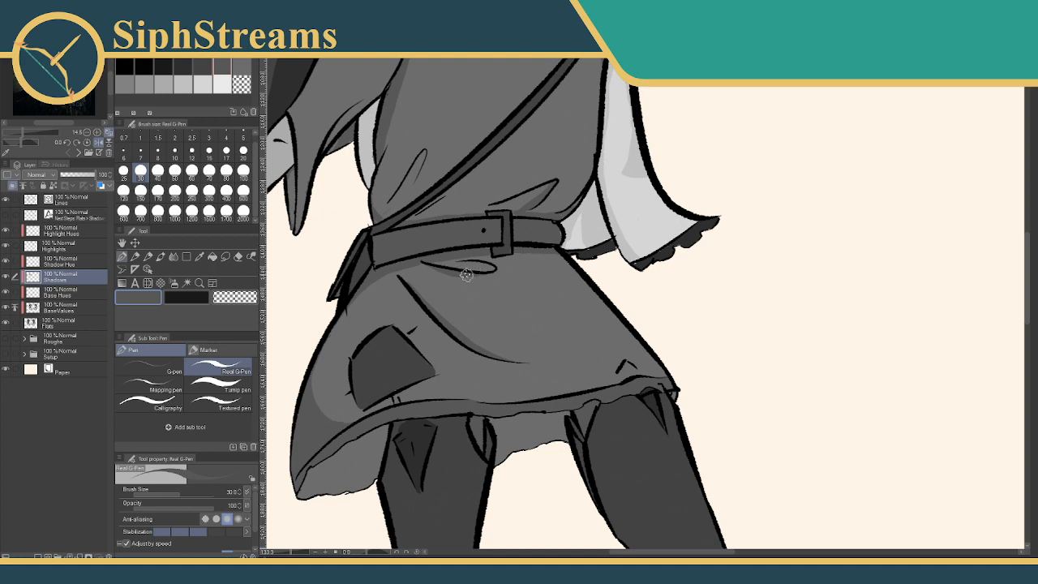
pyautogui.press('e')
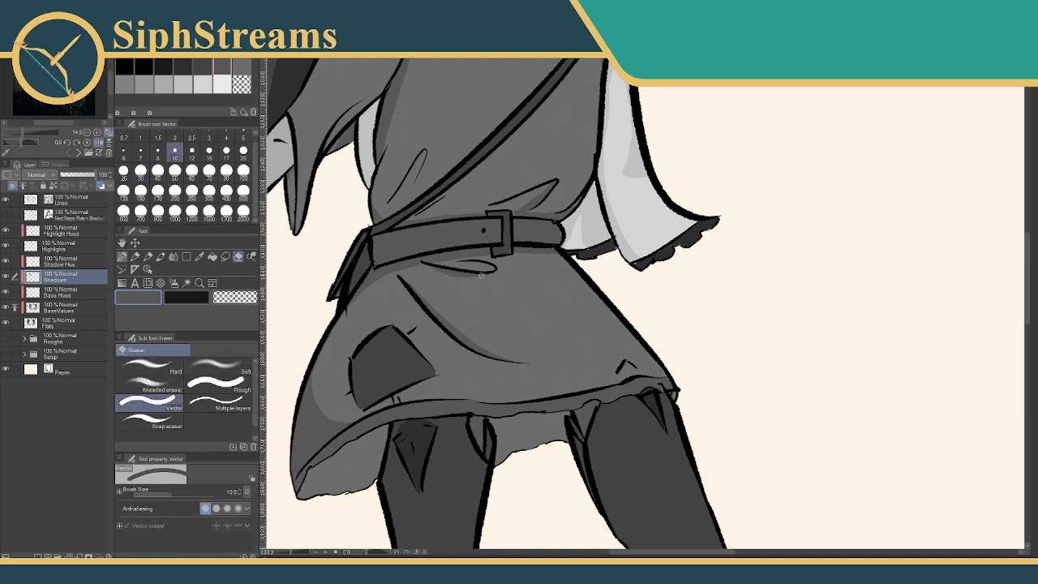
pyautogui.press('p')
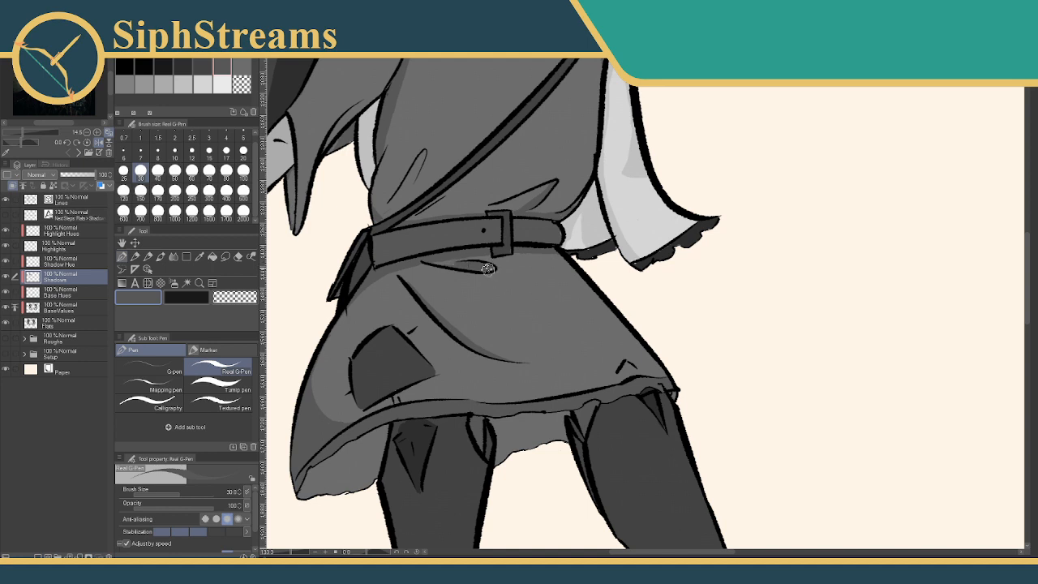
# Shade the small crease near the skirt's hem corner and the pointed fold above the belt buckle in darker grey
pyautogui.moveTo(480, 294); pyautogui.dragTo(429, 248)
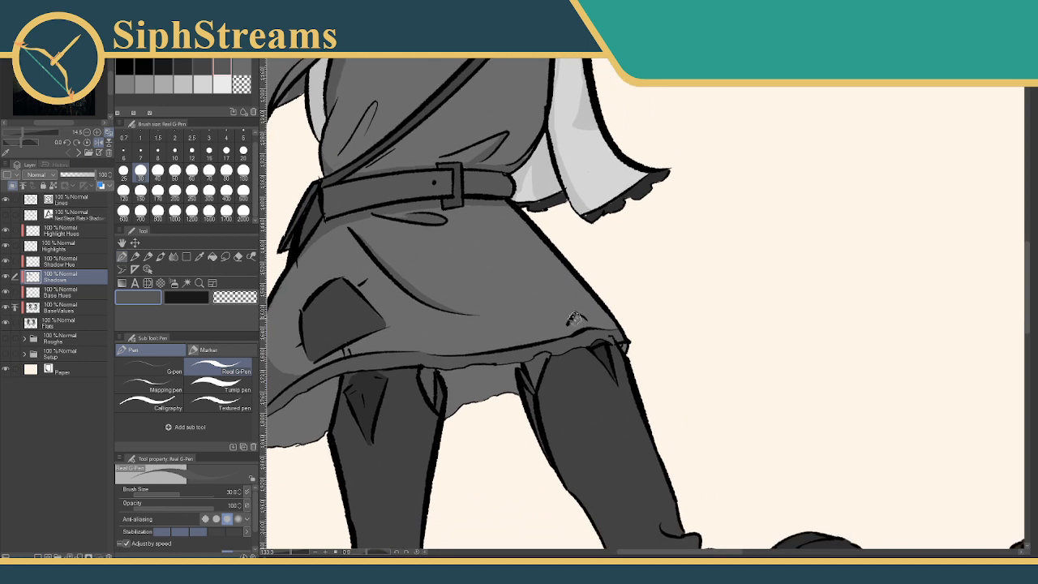
pyautogui.moveTo(568, 325)
pyautogui.mouseDown()
pyautogui.moveTo(549, 531)
pyautogui.moveTo(546, 518)
pyautogui.mouseUp()
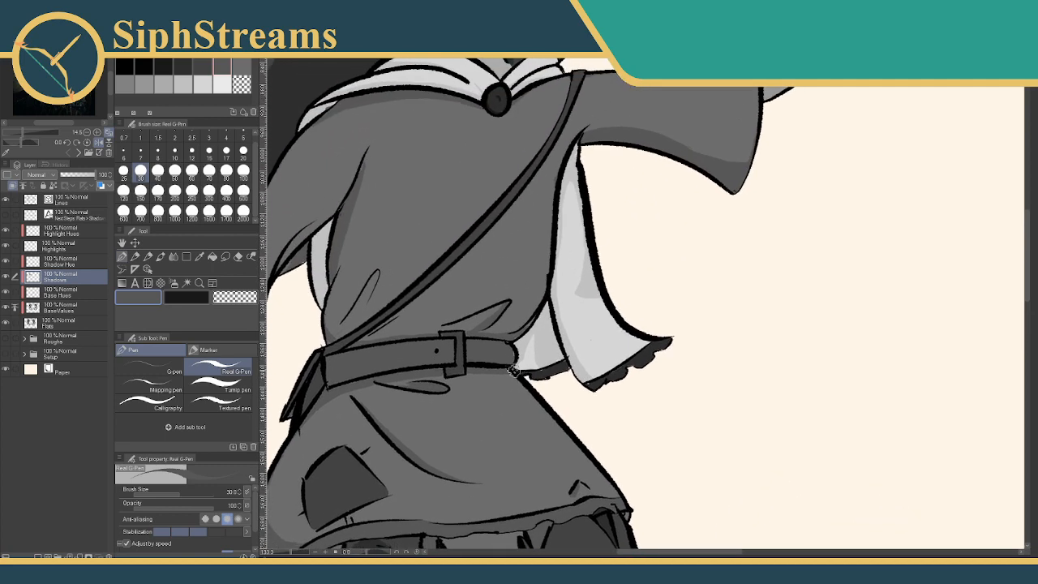
pyautogui.moveTo(512, 370); pyautogui.dragTo(580, 318)
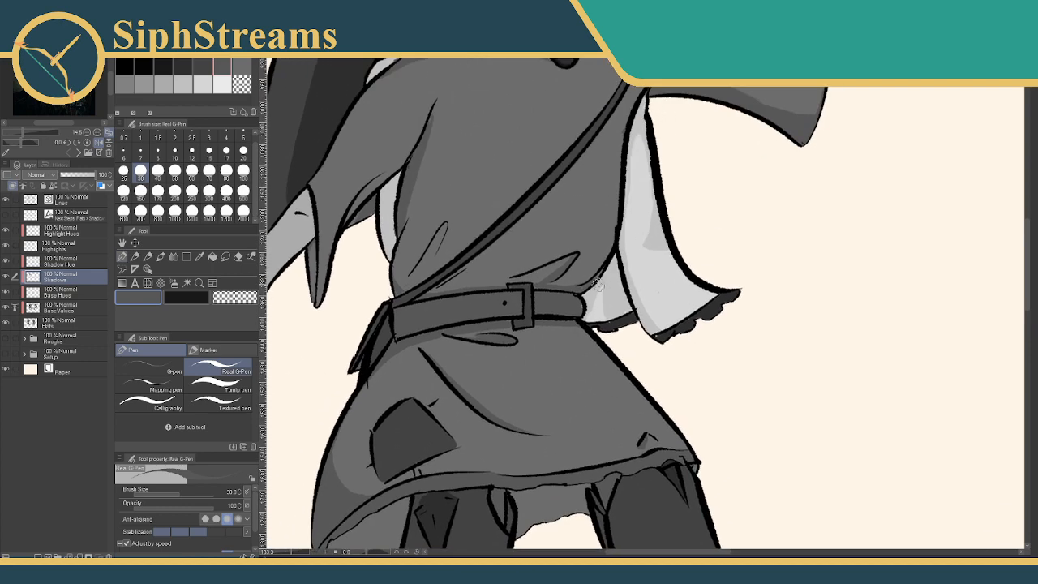
pyautogui.moveTo(420, 340); pyautogui.dragTo(476, 230)
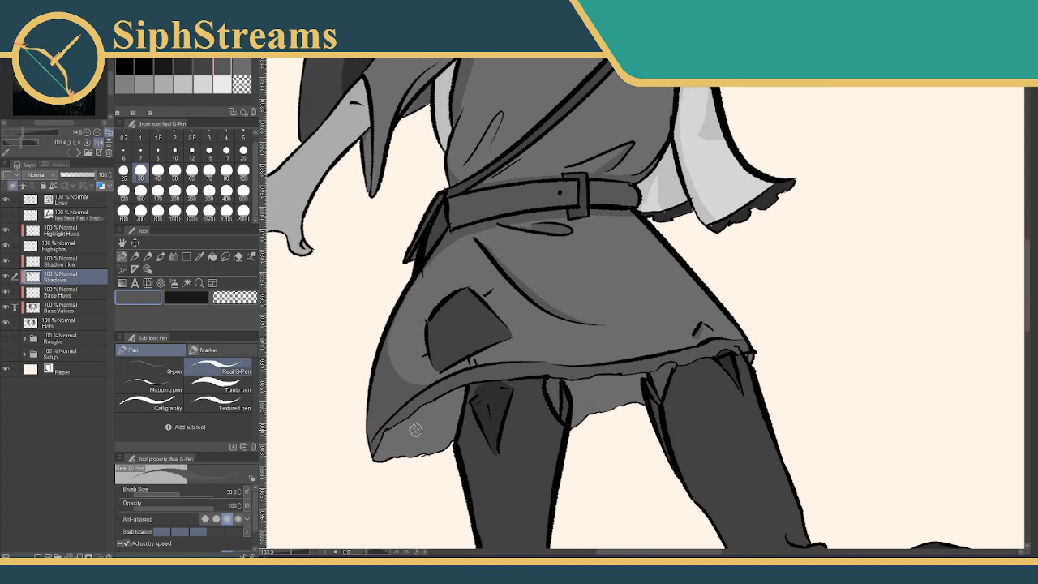
# Fill the skirt's inner back fabric beside and between the legs with the darker grey shadow
pyautogui.moveTo(399, 433)
pyautogui.mouseDown()
pyautogui.moveTo(393, 461)
pyautogui.moveTo(420, 451)
pyautogui.moveTo(449, 412)
pyautogui.moveTo(450, 423)
pyautogui.moveTo(459, 391)
pyautogui.moveTo(420, 417)
pyautogui.mouseUp()
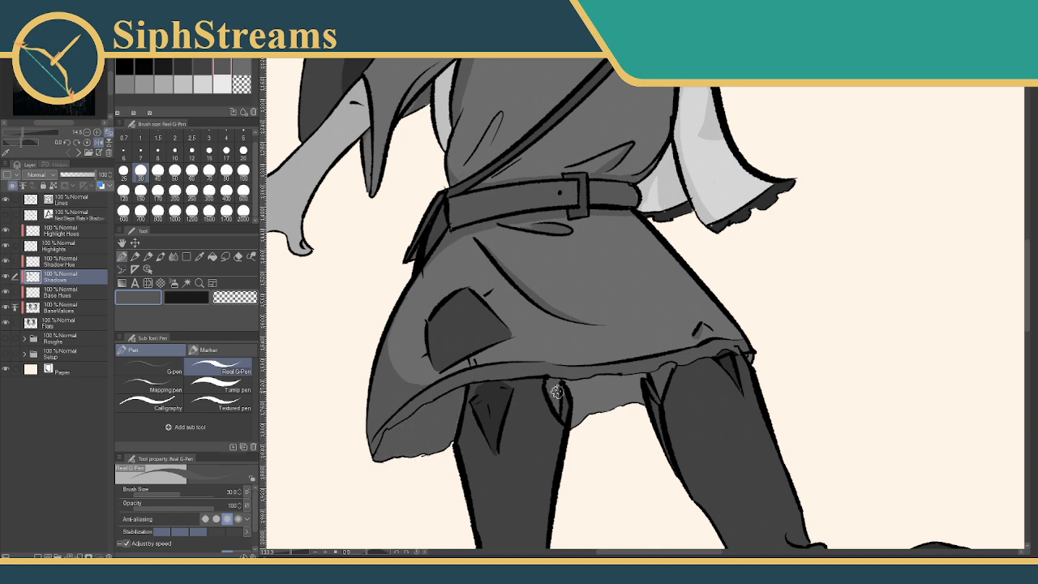
pyautogui.moveTo(556, 392)
pyautogui.mouseDown()
pyautogui.moveTo(586, 402)
pyautogui.moveTo(571, 380)
pyautogui.moveTo(573, 429)
pyautogui.moveTo(610, 380)
pyautogui.moveTo(640, 406)
pyautogui.mouseUp()
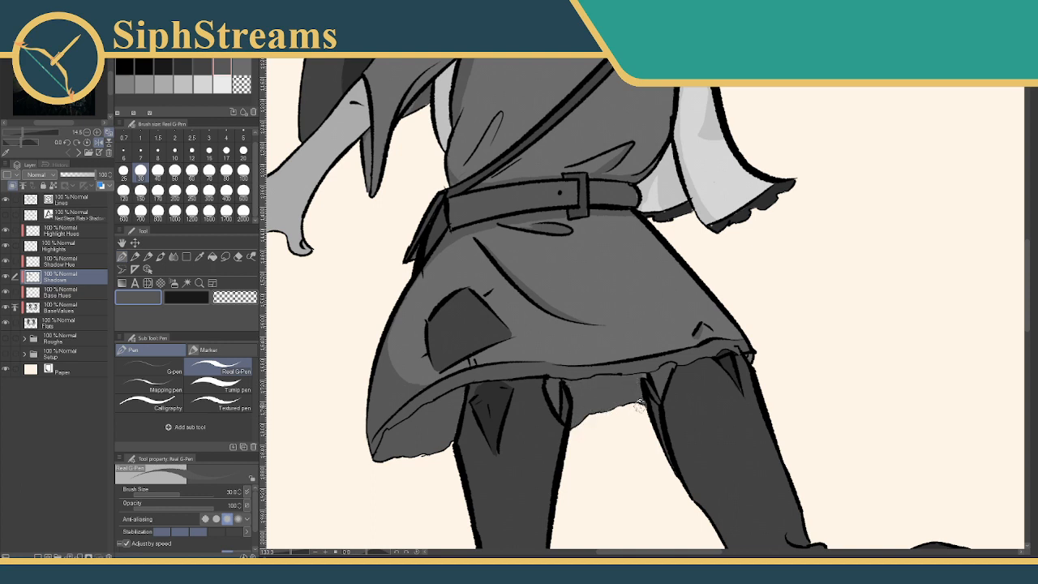
pyautogui.moveTo(573, 380)
pyautogui.mouseDown()
pyautogui.moveTo(582, 371)
pyautogui.moveTo(571, 382)
pyautogui.mouseUp()
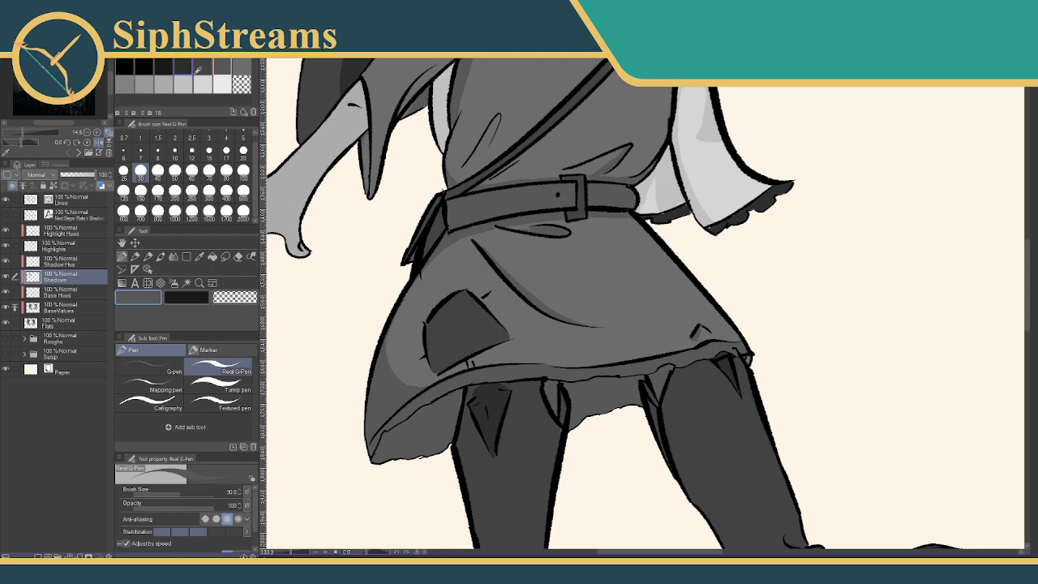
# Pick a darker grey swatch and add deeper shadow to the skirt's hem band where it curves down beside the leg
pyautogui.click(206, 64)
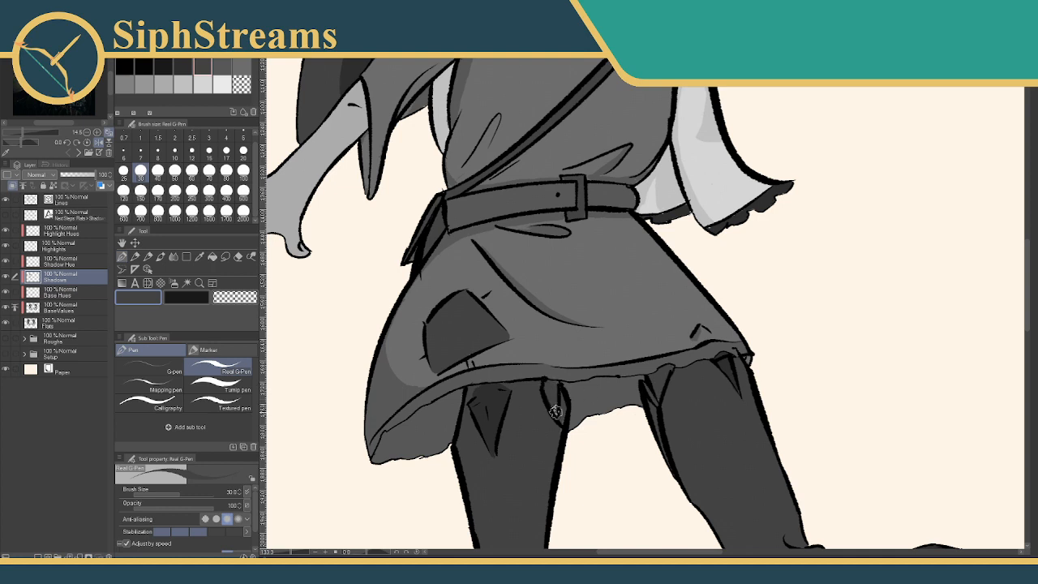
pyautogui.moveTo(450, 398); pyautogui.dragTo(490, 371)
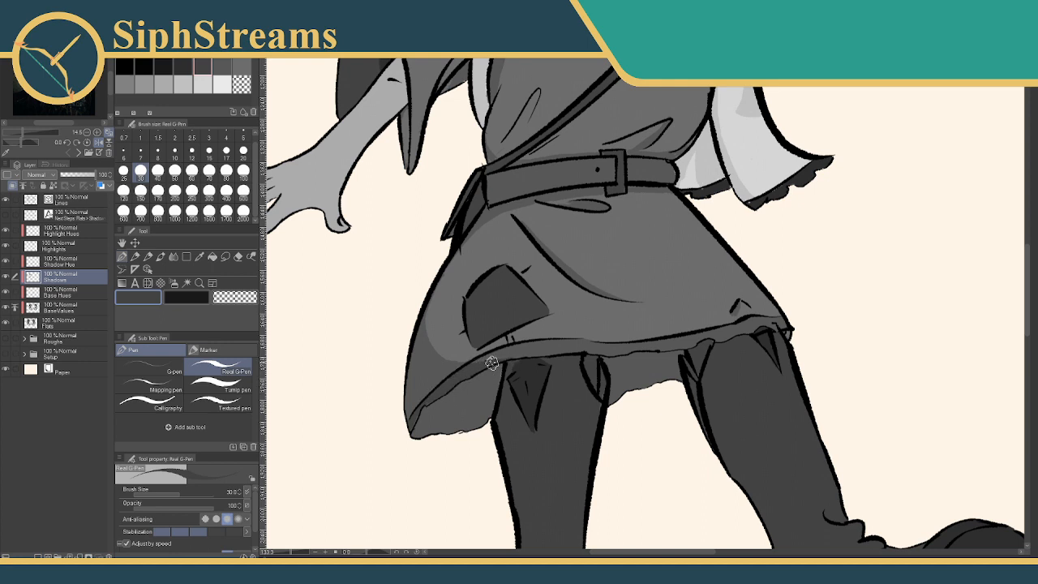
pyautogui.moveTo(491, 360); pyautogui.dragTo(459, 348)
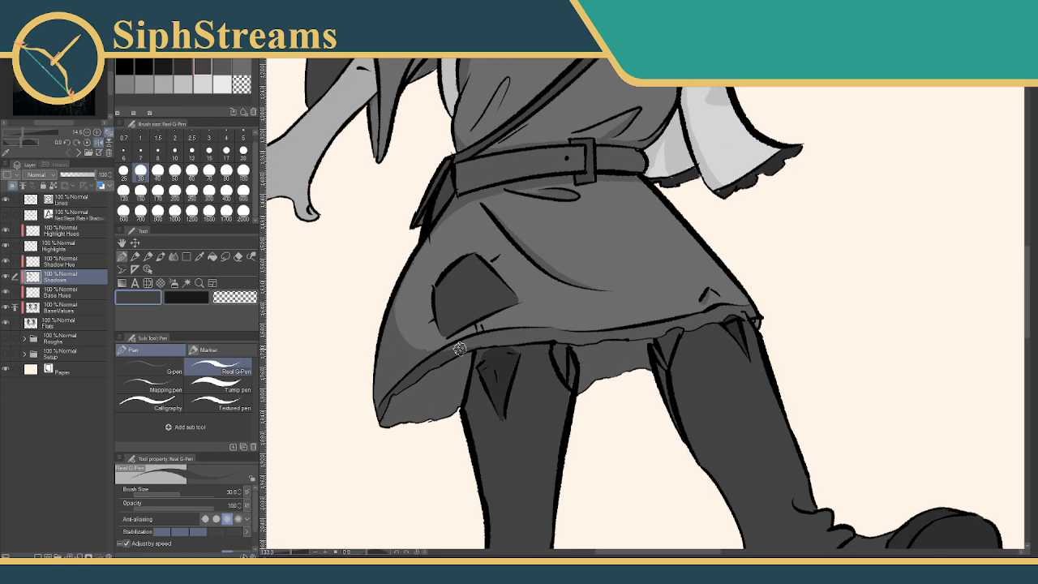
pyautogui.moveTo(500, 380); pyautogui.dragTo(519, 376)
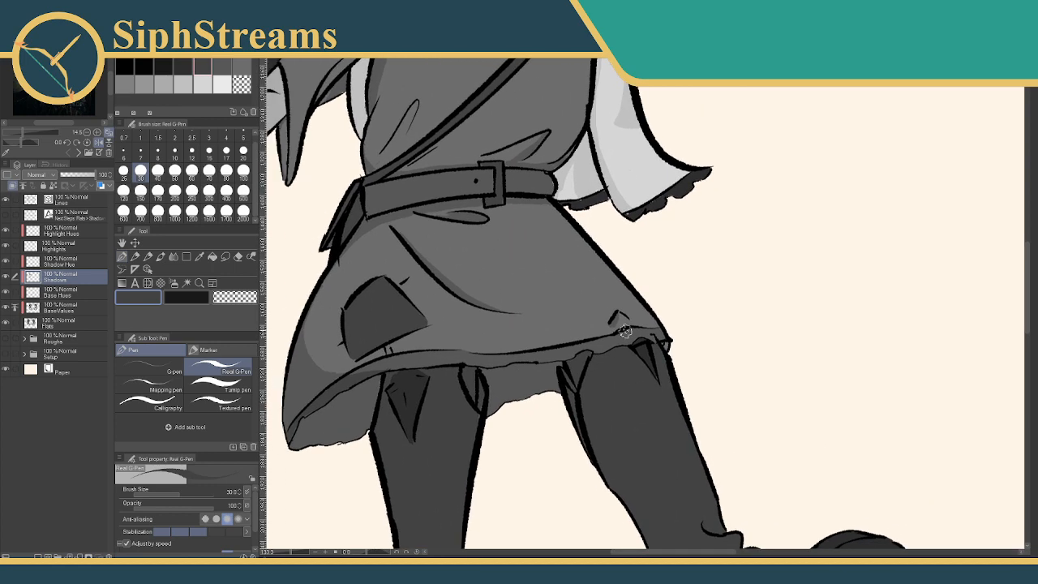
# Extend the darker grey shadow along the skirt's hem band, filling the narrow strip between the two legs
pyautogui.moveTo(291, 552); pyautogui.dragTo(299, 553)
pyautogui.moveTo(593, 426)
pyautogui.mouseDown()
pyautogui.moveTo(598, 415)
pyautogui.moveTo(556, 418)
pyautogui.moveTo(592, 413)
pyautogui.moveTo(727, 306)
pyautogui.moveTo(782, 285)
pyautogui.mouseUp()
pyautogui.moveTo(550, 343)
pyautogui.mouseDown()
pyautogui.moveTo(602, 348)
pyautogui.moveTo(587, 352)
pyautogui.mouseUp()
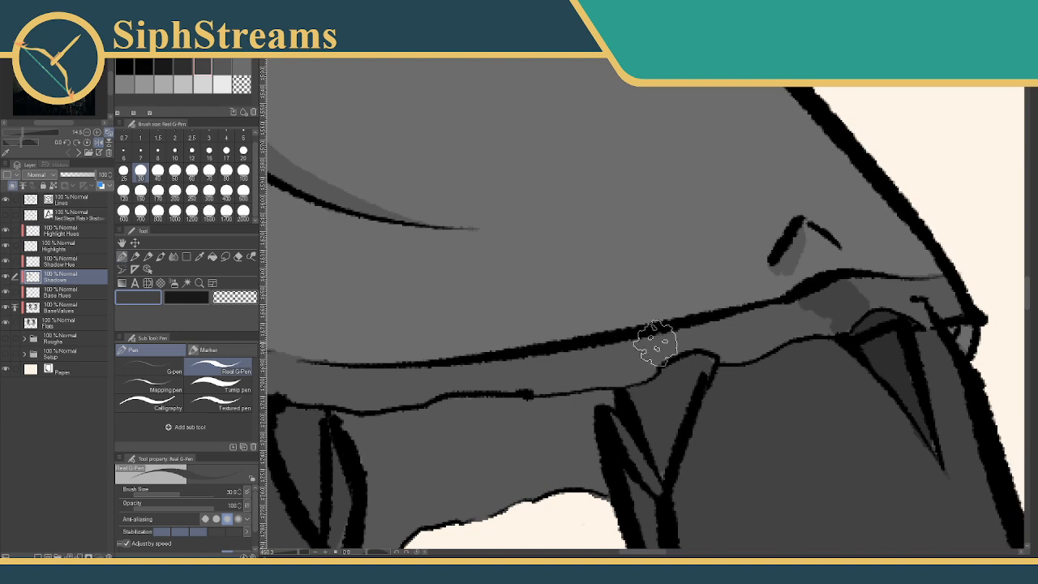
pyautogui.moveTo(656, 343)
pyautogui.mouseDown()
pyautogui.moveTo(646, 366)
pyautogui.moveTo(725, 308)
pyautogui.moveTo(758, 305)
pyautogui.mouseUp()
pyautogui.moveTo(475, 301); pyautogui.dragTo(657, 306)
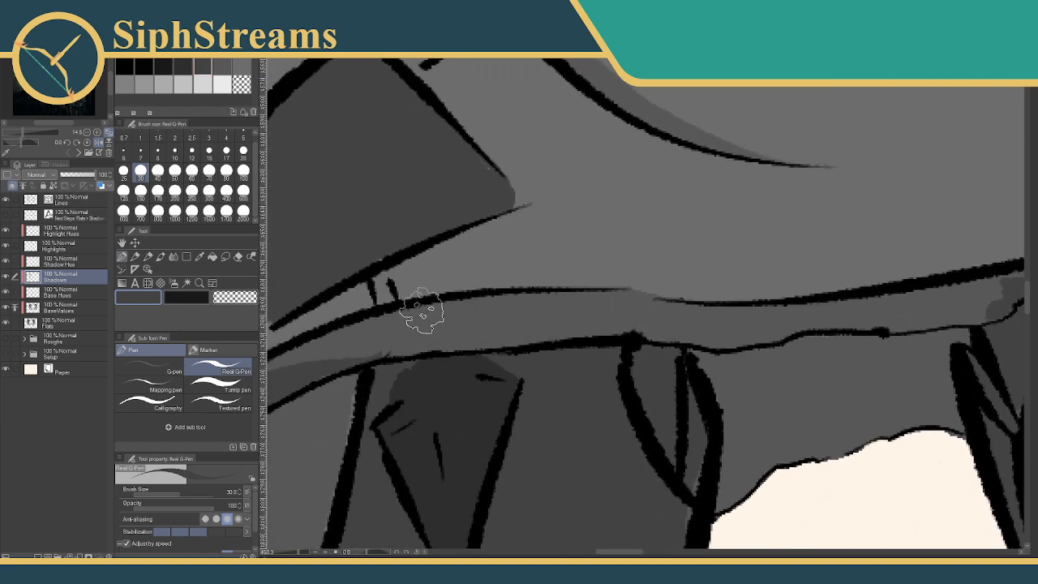
pyautogui.moveTo(429, 317)
pyautogui.mouseDown()
pyautogui.moveTo(402, 353)
pyautogui.moveTo(421, 331)
pyautogui.mouseUp()
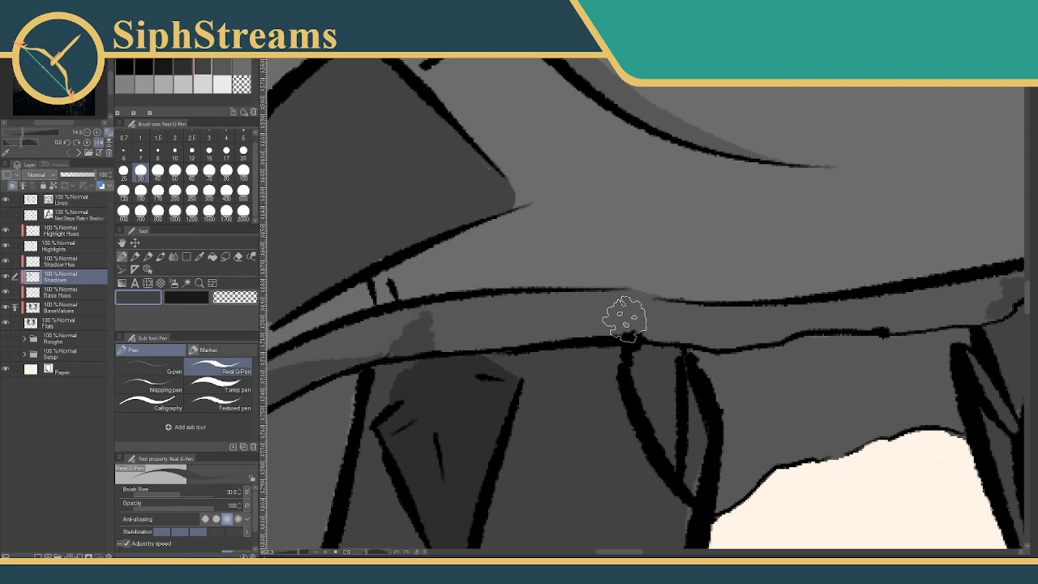
pyautogui.moveTo(625, 313)
pyautogui.mouseDown()
pyautogui.moveTo(593, 348)
pyautogui.moveTo(516, 363)
pyautogui.mouseUp()
pyautogui.moveTo(631, 335); pyautogui.dragTo(637, 356)
# Remove the fold line above the skirt's hem with the Vector eraser on the Lines layer, and reselect the Shadows layer
pyautogui.click(289, 553)
pyautogui.moveTo(289, 555); pyautogui.dragTo(291, 555)
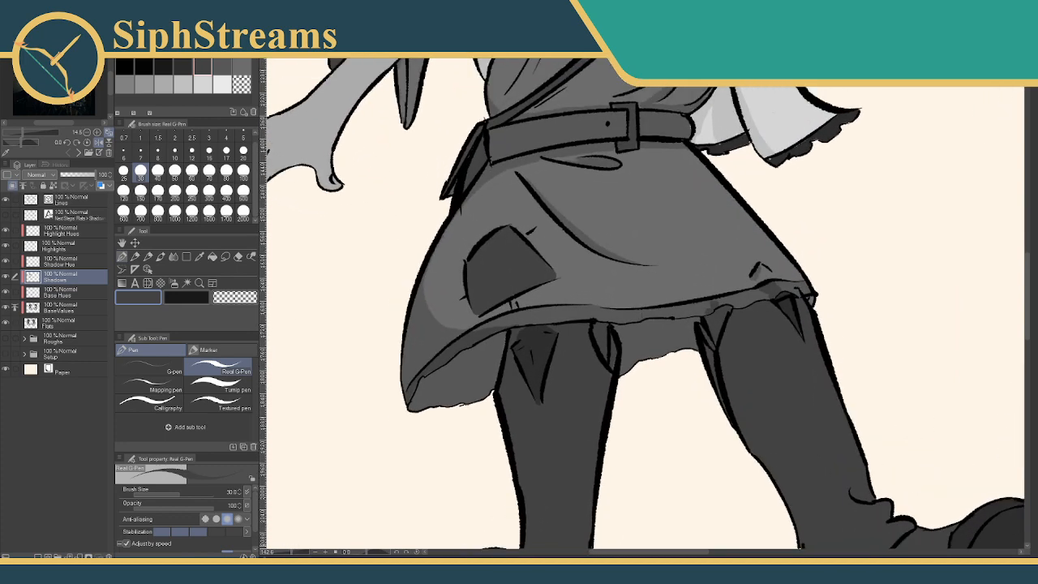
pyautogui.hotkey('ctrl', 'shift')
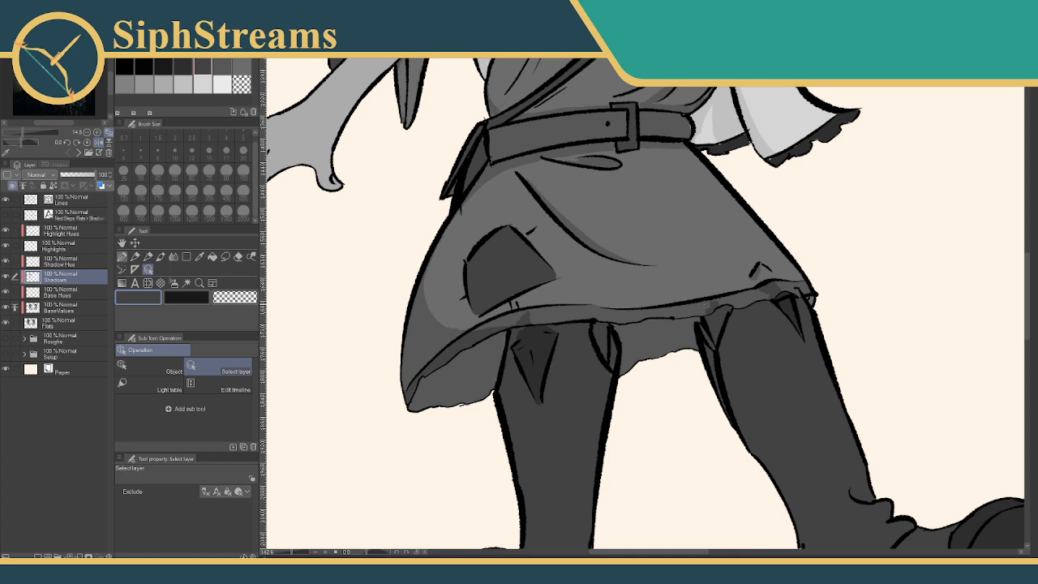
pyautogui.keyDown('ctrl'); pyautogui.keyDown('shift'); pyautogui.click(705, 309); pyautogui.keyUp('shift'); pyautogui.keyUp('ctrl')
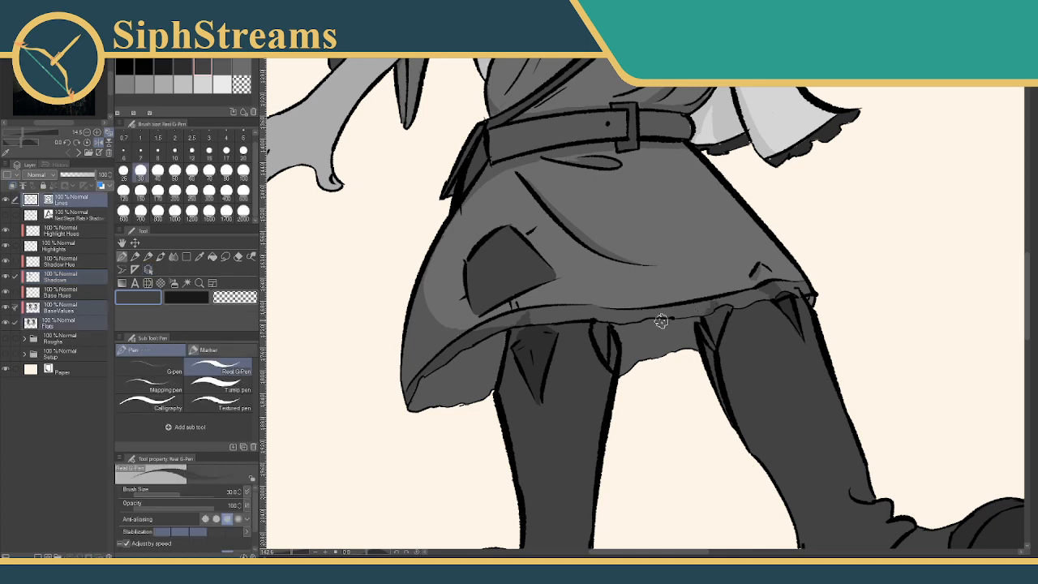
pyautogui.click(240, 256)
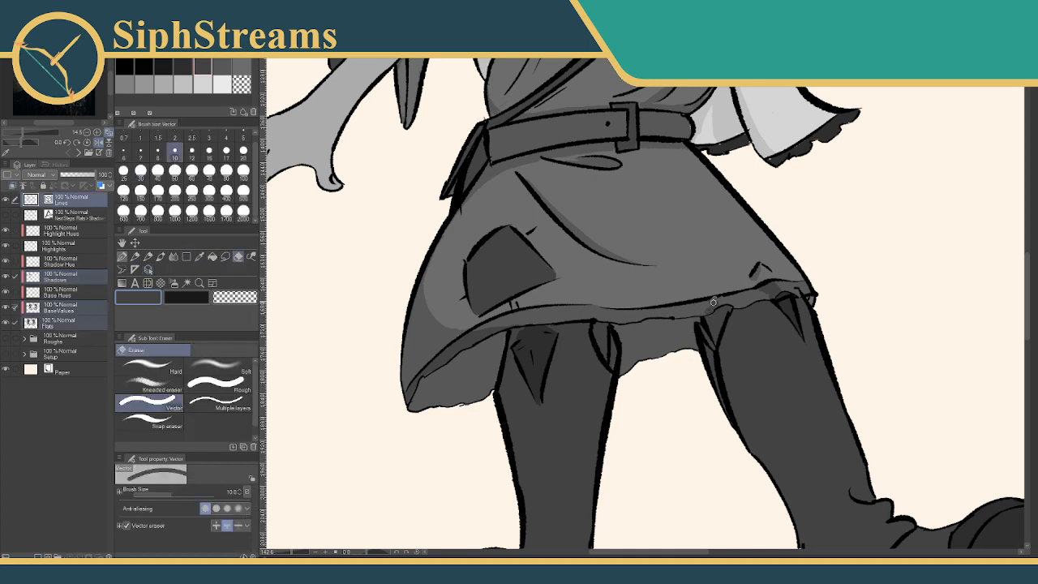
pyautogui.click(713, 302)
pyautogui.click(56, 281)
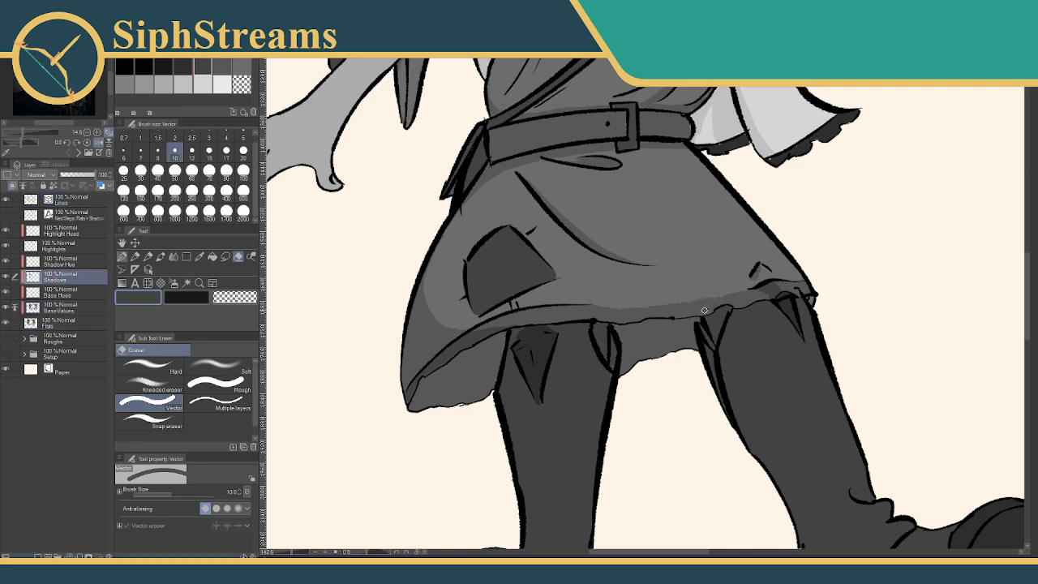
# Pick a darker grey swatch and use the Real G-Pen to shade the bare-hem side of the straight leg, from beneath the skirt down the stocking
pyautogui.moveTo(713, 322)
pyautogui.mouseDown()
pyautogui.moveTo(721, 266)
pyautogui.moveTo(628, 370)
pyautogui.moveTo(515, 392)
pyautogui.mouseUp()
pyautogui.moveTo(563, 330); pyautogui.dragTo(577, 324)
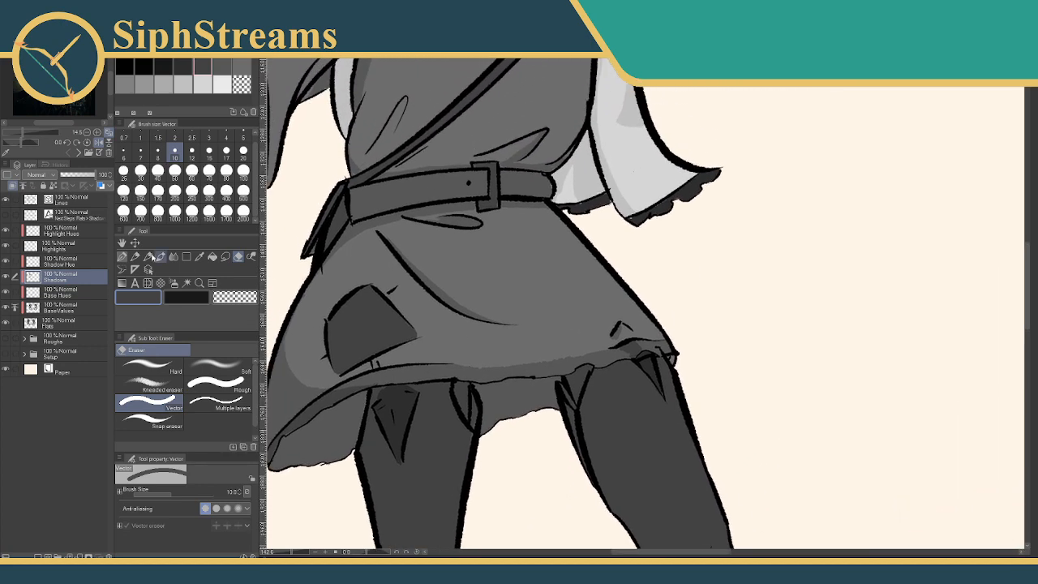
pyautogui.click(199, 256)
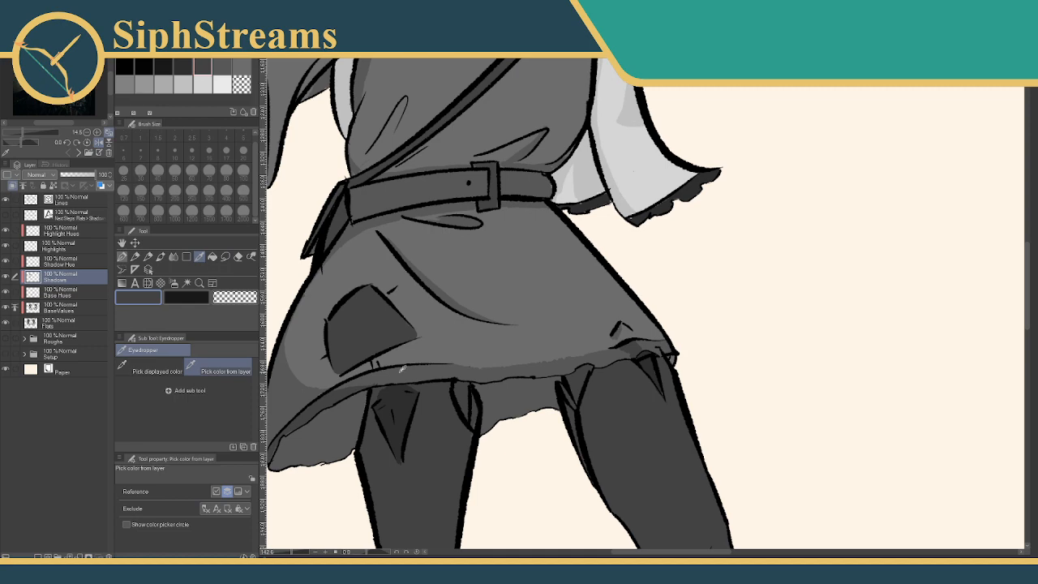
pyautogui.scroll(-3, 401, 369)
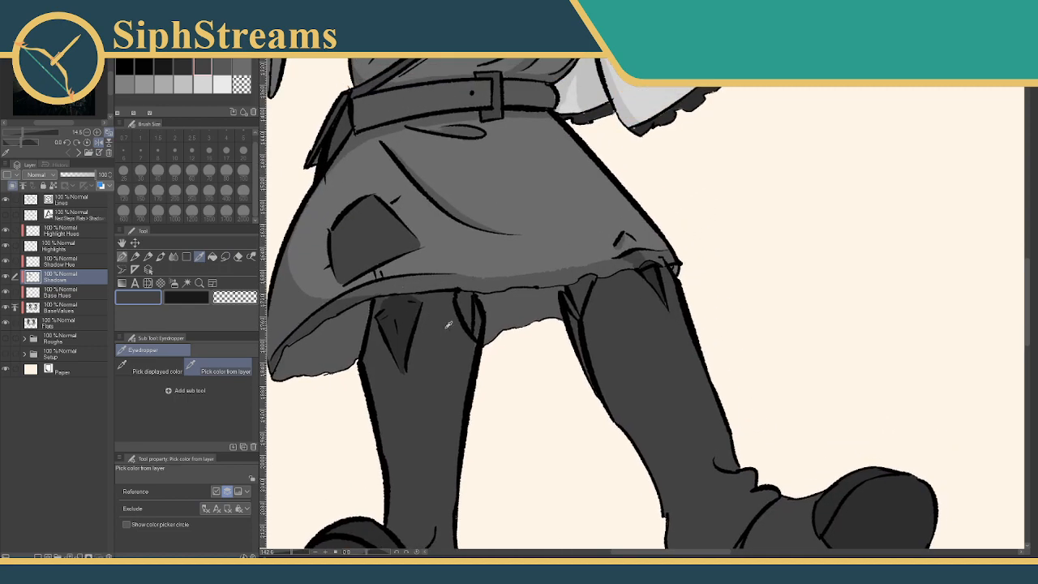
pyautogui.click(182, 67)
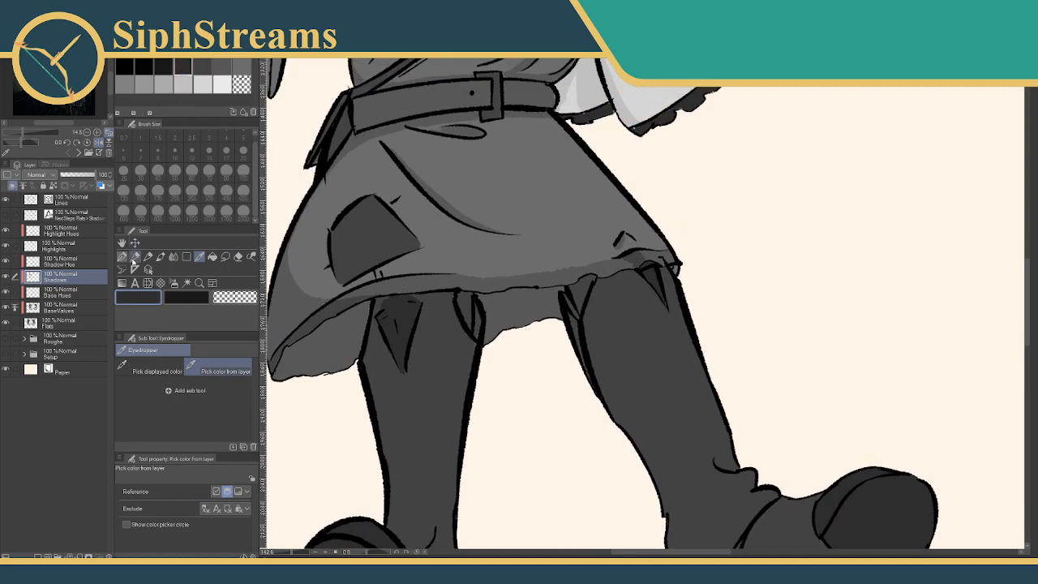
pyautogui.click(160, 257)
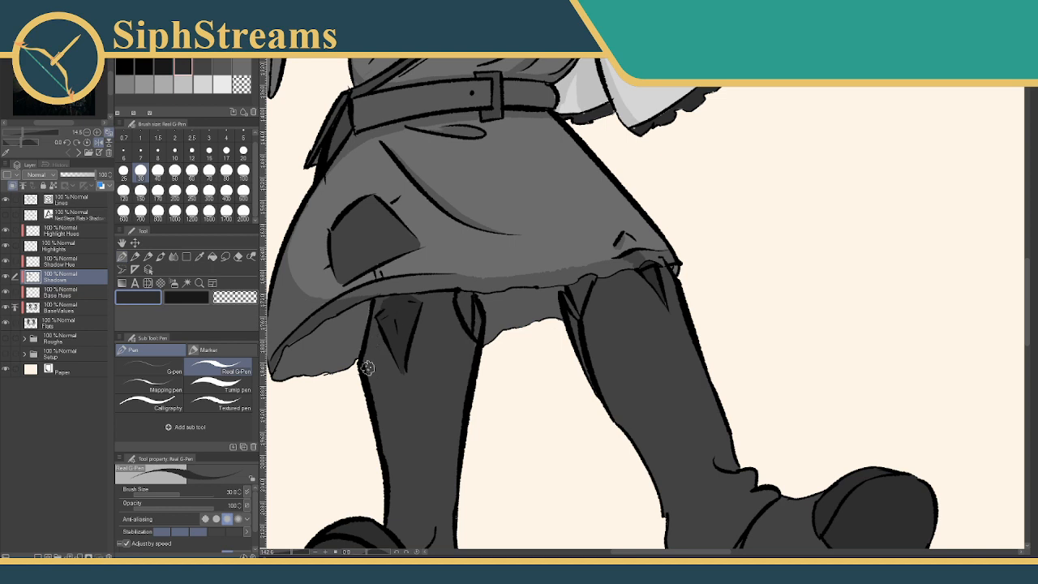
pyautogui.scroll(-2, 353, 395)
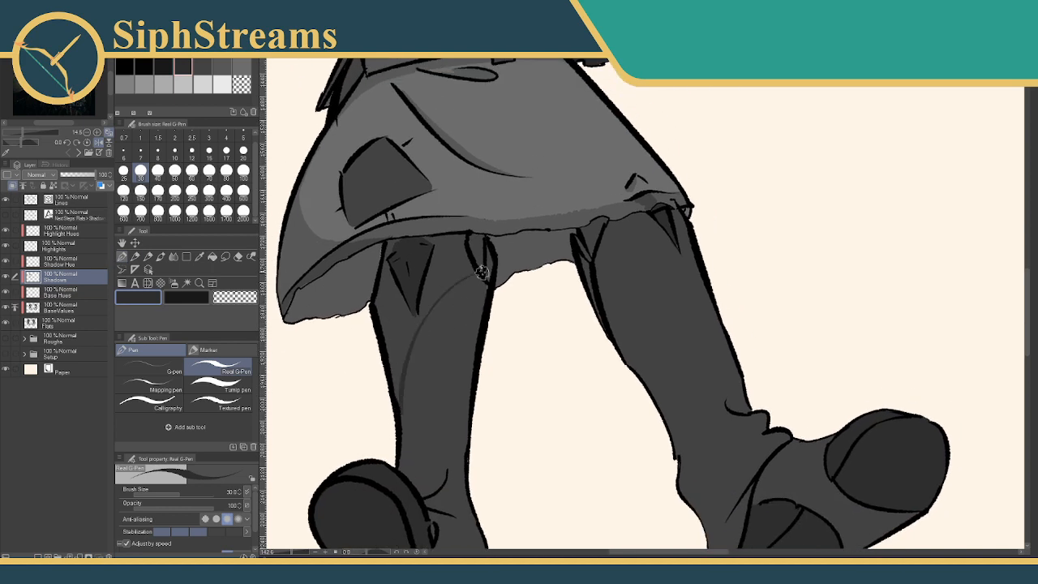
pyautogui.moveTo(434, 257)
pyautogui.mouseDown()
pyautogui.moveTo(438, 292)
pyautogui.moveTo(445, 244)
pyautogui.moveTo(456, 235)
pyautogui.moveTo(448, 280)
pyautogui.moveTo(463, 261)
pyautogui.moveTo(466, 270)
pyautogui.moveTo(416, 317)
pyautogui.mouseUp()
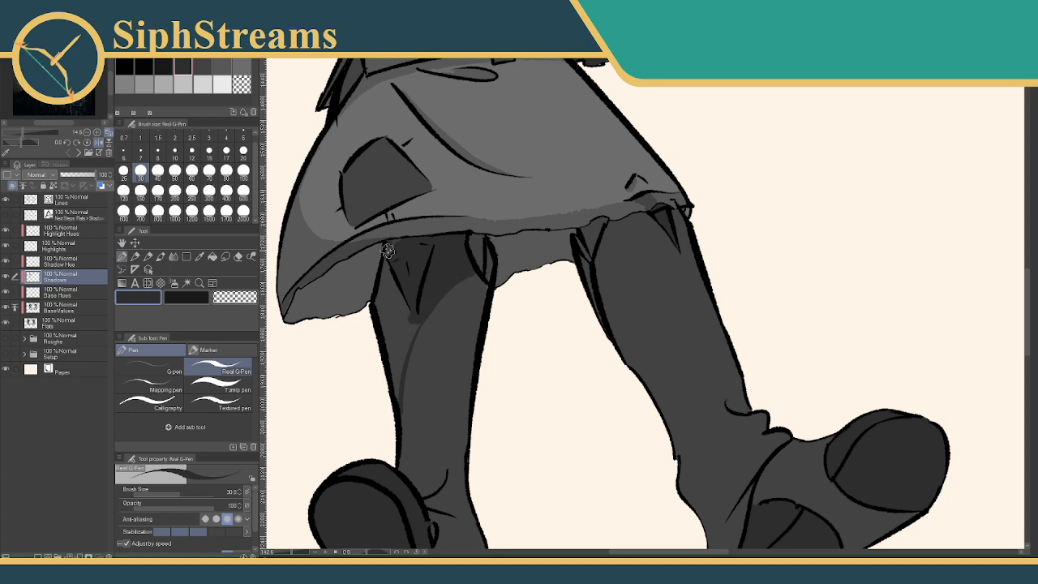
pyautogui.moveTo(393, 245)
pyautogui.mouseDown()
pyautogui.moveTo(378, 299)
pyautogui.moveTo(398, 396)
pyautogui.moveTo(397, 361)
pyautogui.moveTo(418, 314)
pyautogui.moveTo(389, 272)
pyautogui.mouseUp()
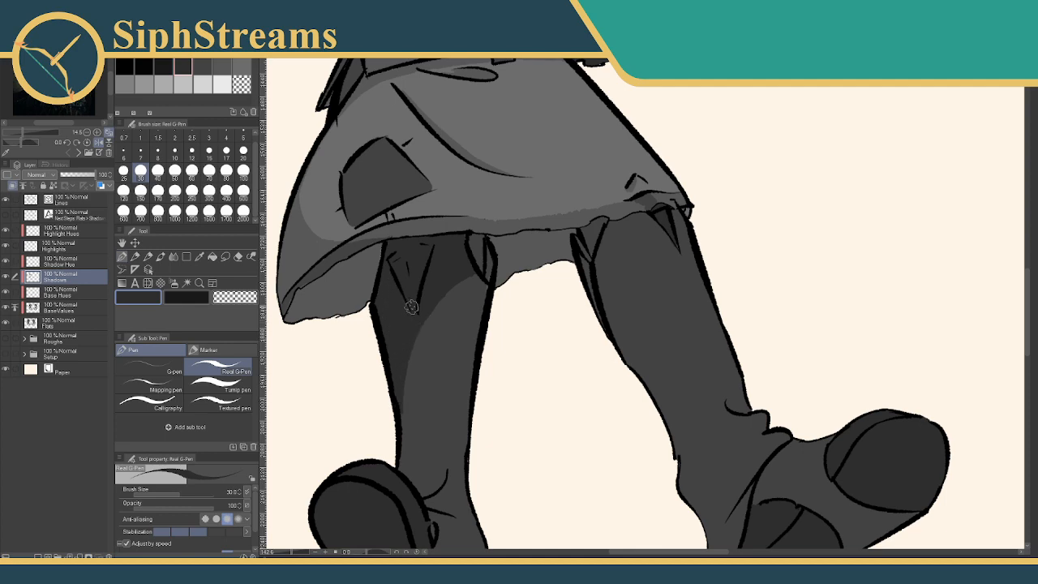
# Shade the upper inner side of the outstretched leg beneath the skirt's hem with the same dark grey
pyautogui.moveTo(533, 278); pyautogui.dragTo(481, 321)
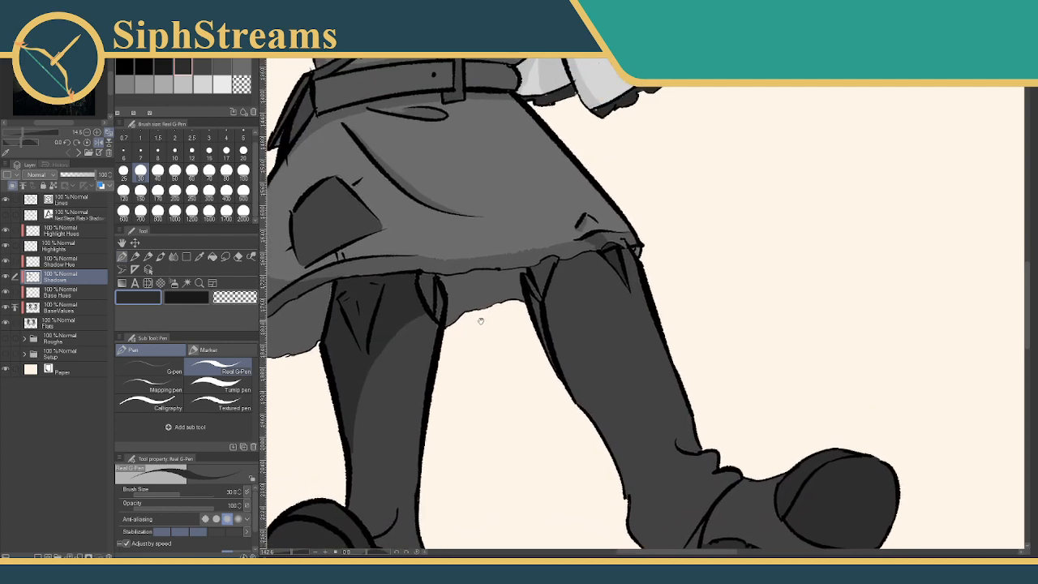
pyautogui.moveTo(581, 281)
pyautogui.mouseDown()
pyautogui.moveTo(463, 337)
pyautogui.moveTo(459, 384)
pyautogui.moveTo(477, 446)
pyautogui.mouseUp()
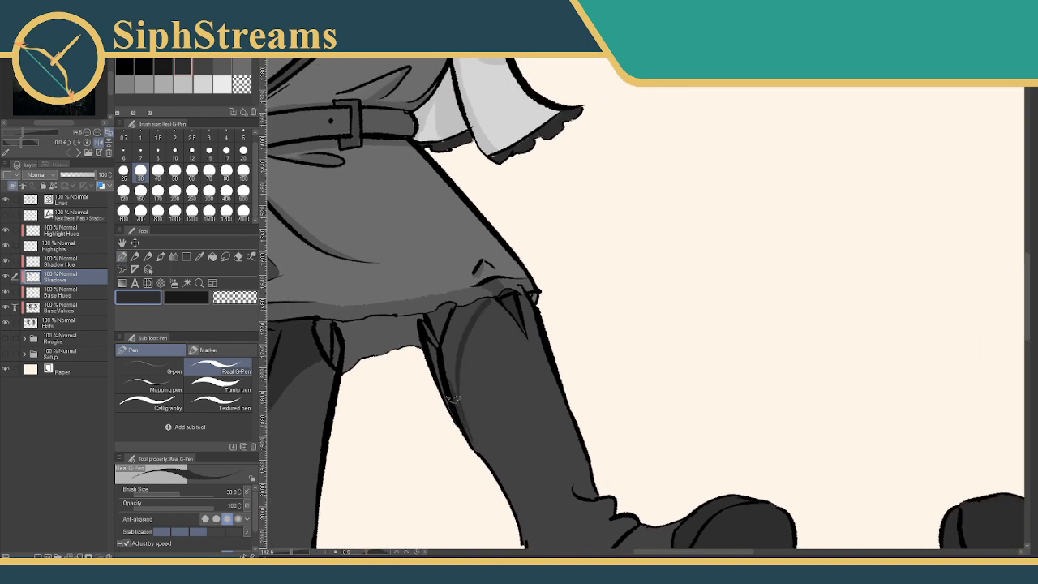
pyautogui.moveTo(425, 327)
pyautogui.mouseDown()
pyautogui.moveTo(442, 383)
pyautogui.moveTo(451, 325)
pyautogui.moveTo(464, 313)
pyautogui.moveTo(453, 354)
pyautogui.mouseUp()
pyautogui.moveTo(470, 313); pyautogui.dragTo(452, 352)
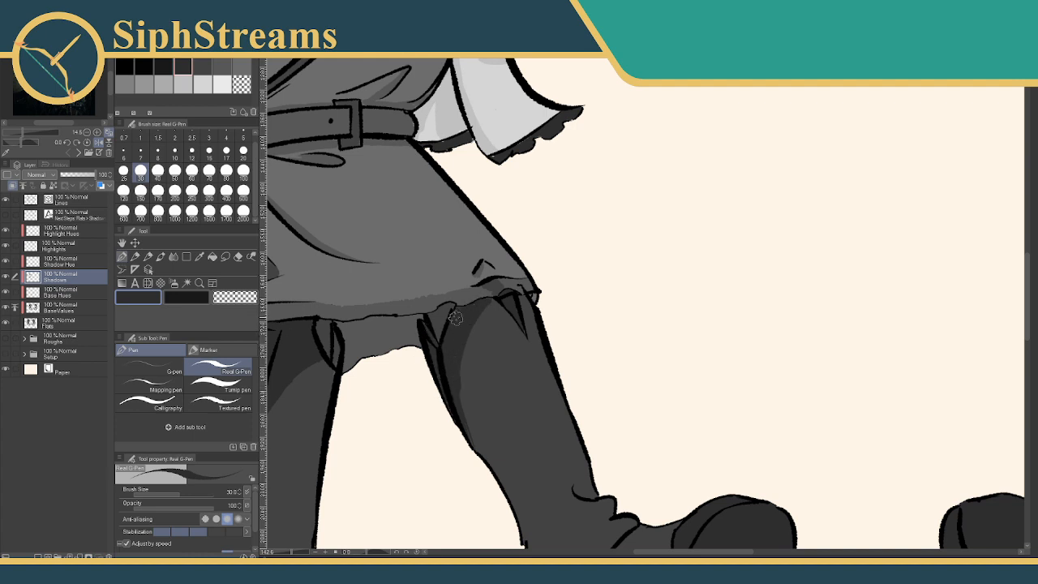
pyautogui.moveTo(459, 311); pyautogui.dragTo(466, 340)
# Shade the straight leg's foot in dark grey between the toe and heel patches
pyautogui.scroll(-2, 478, 472)
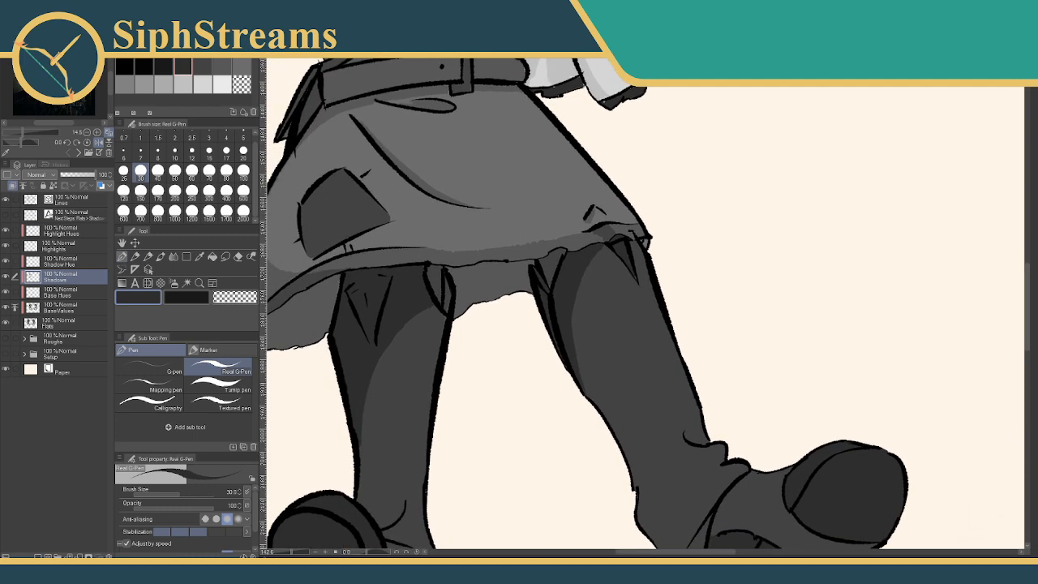
pyautogui.moveTo(291, 553)
pyautogui.mouseDown()
pyautogui.moveTo(280, 556)
pyautogui.moveTo(294, 554)
pyautogui.mouseUp()
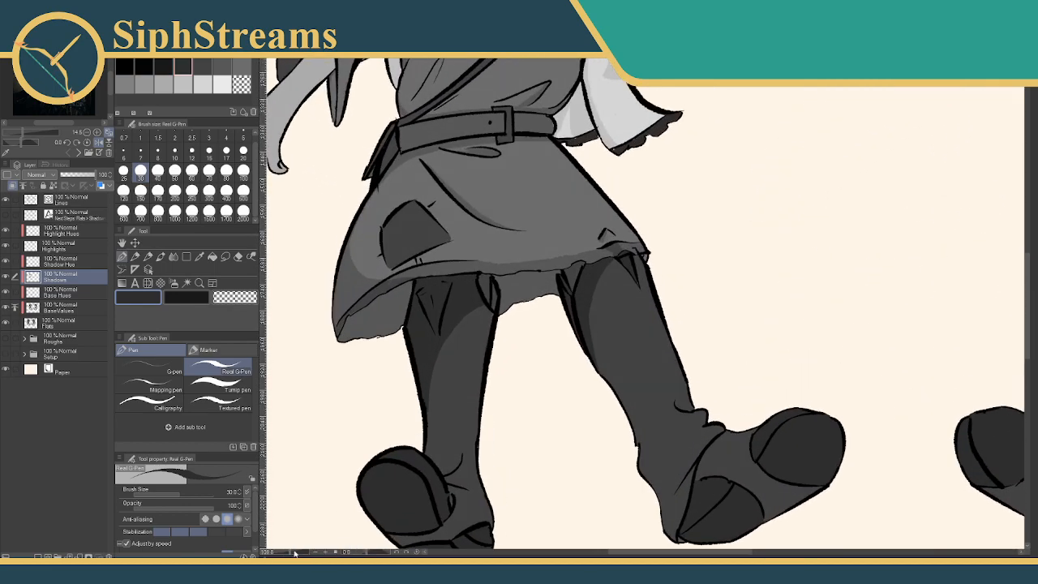
pyautogui.moveTo(531, 384)
pyautogui.mouseDown()
pyautogui.moveTo(544, 320)
pyautogui.moveTo(527, 366)
pyautogui.mouseUp()
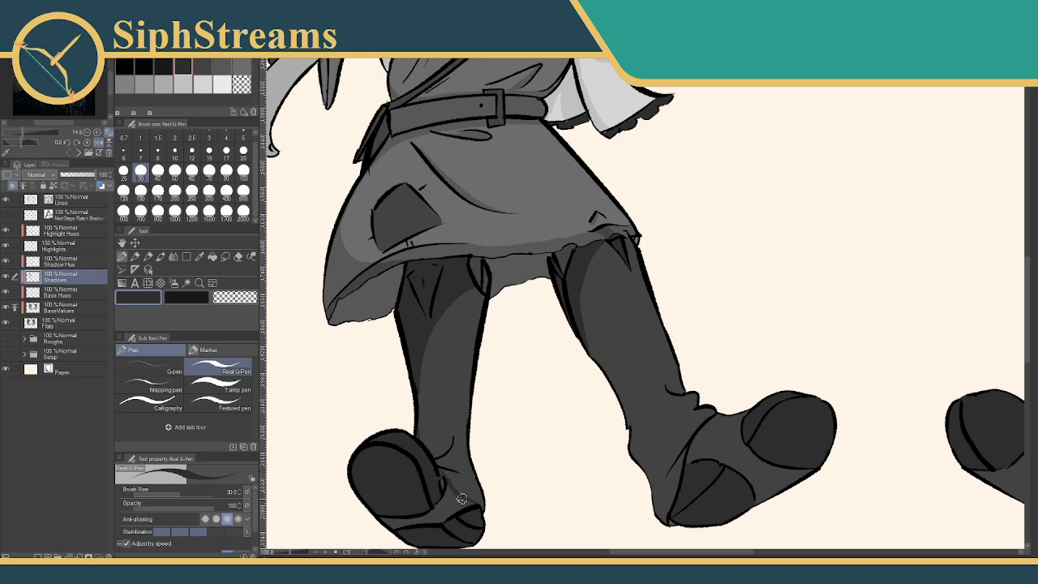
pyautogui.moveTo(438, 508); pyautogui.dragTo(444, 508)
pyautogui.moveTo(472, 504)
pyautogui.mouseDown()
pyautogui.moveTo(438, 515)
pyautogui.moveTo(457, 505)
pyautogui.moveTo(451, 493)
pyautogui.moveTo(381, 521)
pyautogui.mouseUp()
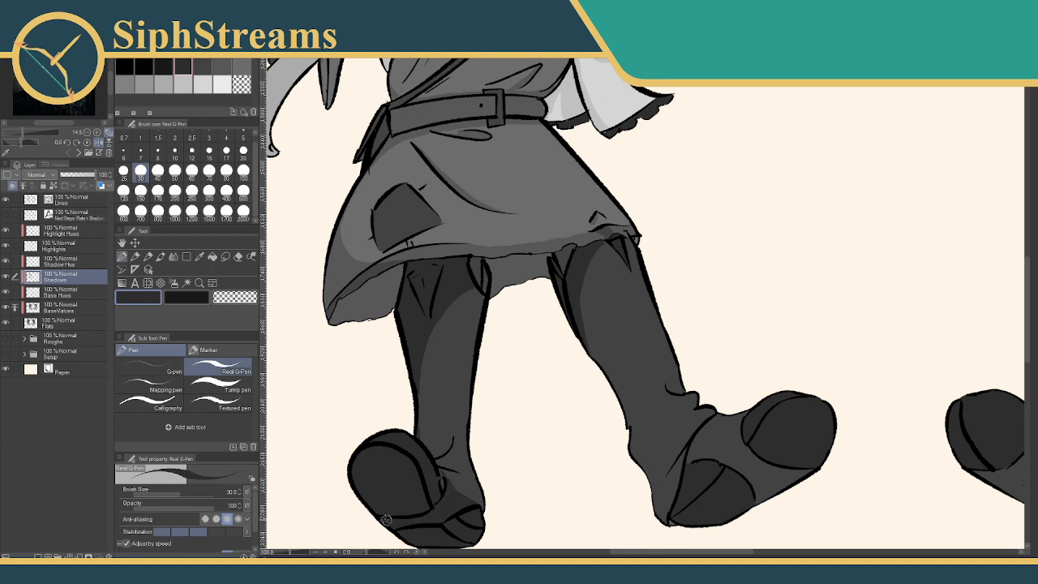
pyautogui.moveTo(489, 452); pyautogui.dragTo(477, 441)
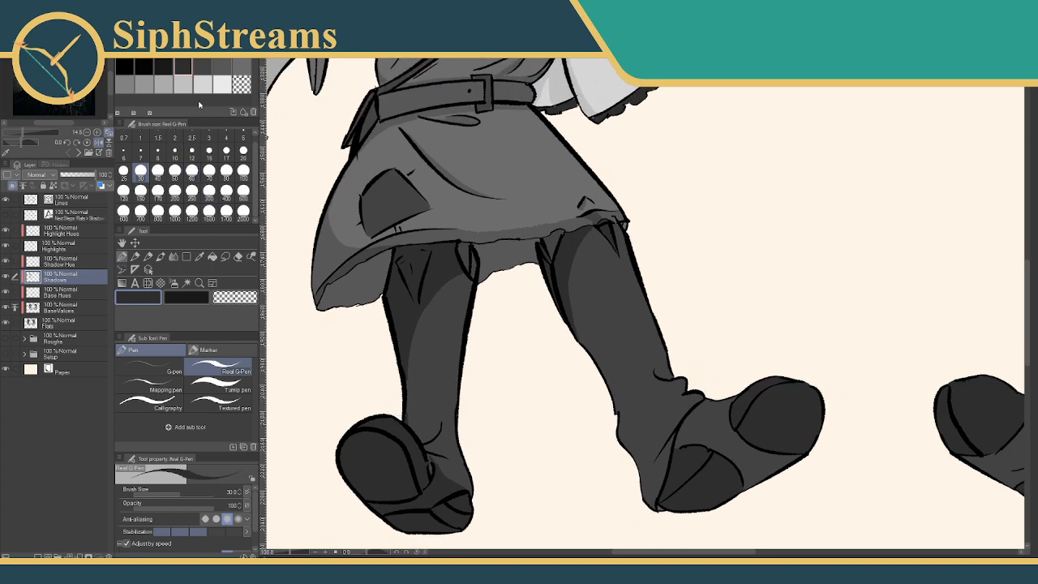
# Pick a near-black swatch and shade the toe and heel patches on the straight leg's foot
pyautogui.click(165, 65)
pyautogui.moveTo(354, 446)
pyautogui.mouseDown()
pyautogui.moveTo(357, 478)
pyautogui.moveTo(369, 485)
pyautogui.moveTo(371, 440)
pyautogui.moveTo(391, 470)
pyautogui.moveTo(361, 437)
pyautogui.moveTo(405, 467)
pyautogui.moveTo(402, 457)
pyautogui.moveTo(414, 494)
pyautogui.moveTo(370, 491)
pyautogui.moveTo(380, 496)
pyautogui.moveTo(395, 480)
pyautogui.moveTo(404, 494)
pyautogui.mouseUp()
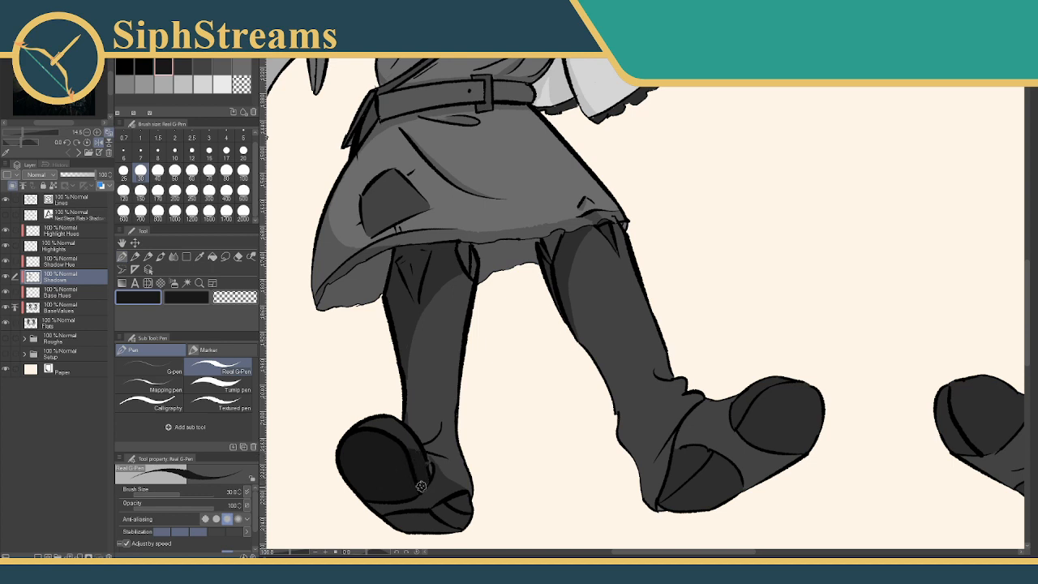
pyautogui.moveTo(455, 507); pyautogui.dragTo(422, 395)
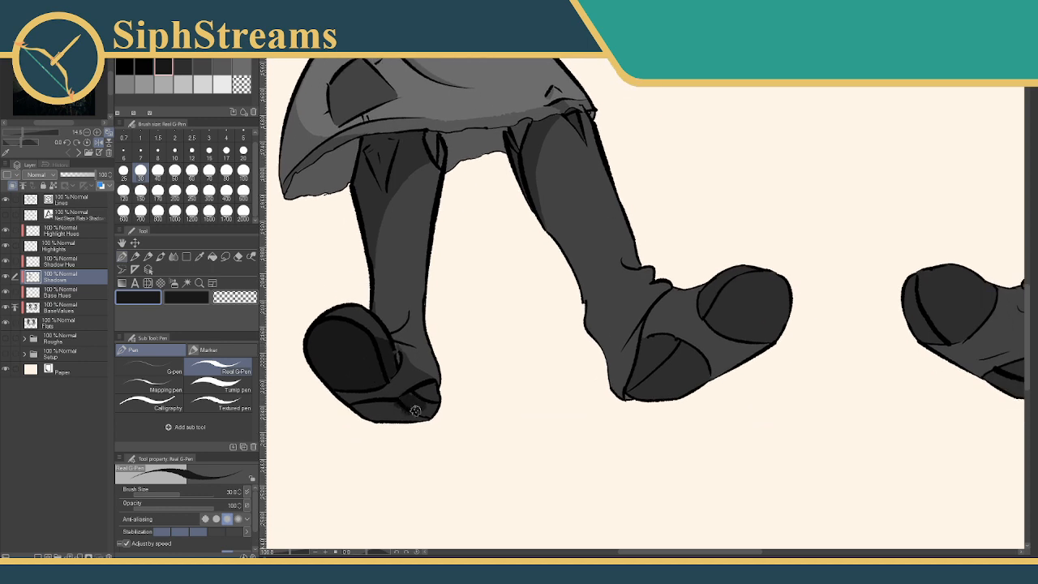
pyautogui.moveTo(428, 389)
pyautogui.mouseDown()
pyautogui.moveTo(427, 408)
pyautogui.moveTo(378, 406)
pyautogui.moveTo(397, 414)
pyautogui.mouseUp()
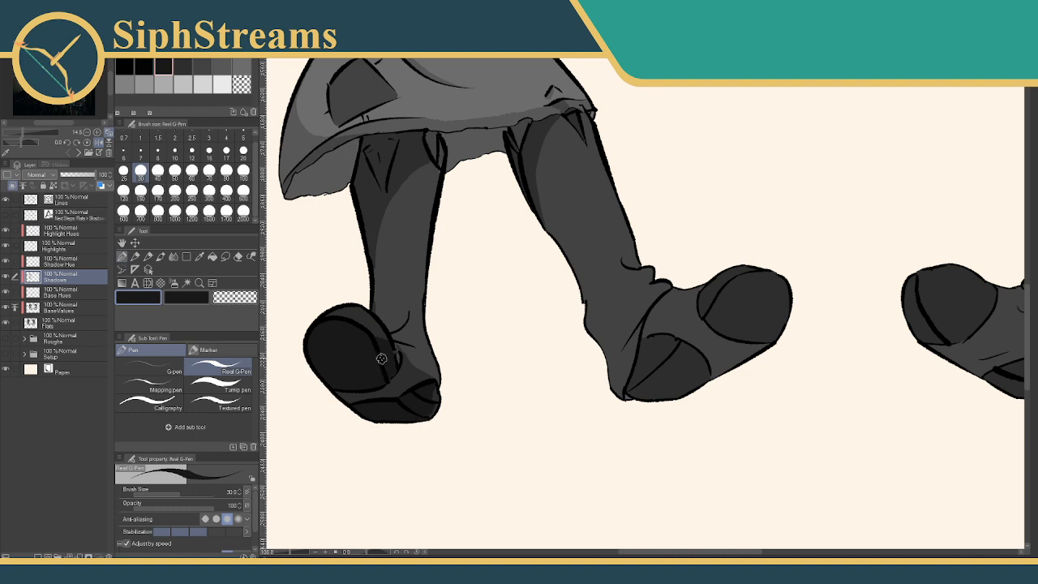
# Shade the heel and toe patches of the outstretched foot in near-black, undoing and redrawing the toe's shadow edge
pyautogui.moveTo(381, 359)
pyautogui.mouseDown()
pyautogui.moveTo(365, 395)
pyautogui.moveTo(313, 357)
pyautogui.moveTo(242, 367)
pyautogui.mouseUp()
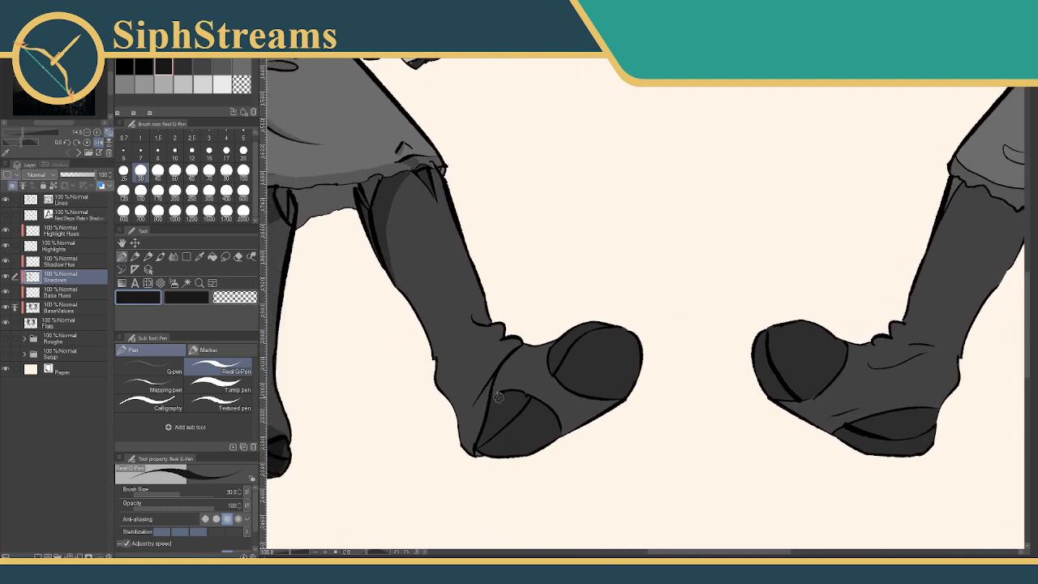
pyautogui.moveTo(498, 397)
pyautogui.mouseDown()
pyautogui.moveTo(486, 429)
pyautogui.moveTo(506, 459)
pyautogui.moveTo(518, 462)
pyautogui.moveTo(526, 419)
pyautogui.moveTo(536, 451)
pyautogui.moveTo(553, 425)
pyautogui.moveTo(539, 404)
pyautogui.moveTo(503, 399)
pyautogui.moveTo(520, 397)
pyautogui.moveTo(529, 411)
pyautogui.moveTo(510, 413)
pyautogui.moveTo(542, 409)
pyautogui.moveTo(558, 429)
pyautogui.moveTo(489, 449)
pyautogui.mouseUp()
pyautogui.moveTo(531, 394); pyautogui.dragTo(440, 425)
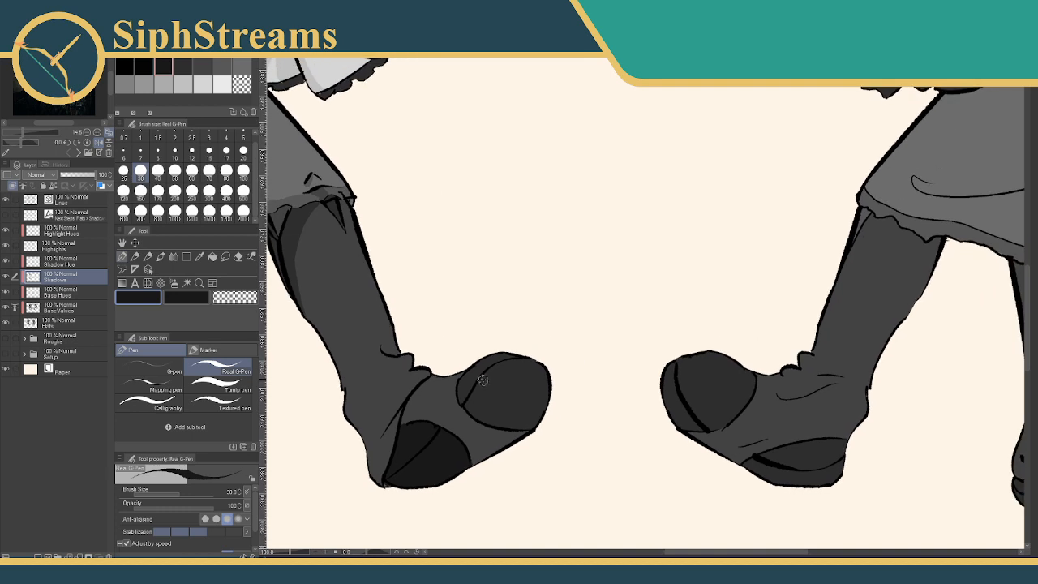
pyautogui.moveTo(482, 383)
pyautogui.mouseDown()
pyautogui.moveTo(486, 376)
pyautogui.moveTo(510, 371)
pyautogui.moveTo(529, 381)
pyautogui.moveTo(538, 405)
pyautogui.mouseUp()
pyautogui.hotkey('ctrl', 'z')
pyautogui.moveTo(481, 387)
pyautogui.mouseDown()
pyautogui.moveTo(551, 409)
pyautogui.moveTo(533, 374)
pyautogui.moveTo(490, 378)
pyautogui.moveTo(468, 407)
pyautogui.moveTo(539, 426)
pyautogui.moveTo(531, 380)
pyautogui.moveTo(469, 397)
pyautogui.moveTo(515, 415)
pyautogui.moveTo(534, 384)
pyautogui.moveTo(508, 379)
pyautogui.moveTo(542, 398)
pyautogui.moveTo(501, 412)
pyautogui.moveTo(593, 354)
pyautogui.moveTo(616, 389)
pyautogui.moveTo(587, 400)
pyautogui.moveTo(571, 380)
pyautogui.moveTo(584, 409)
pyautogui.mouseUp()
pyautogui.hotkey('ctrl', 'z')
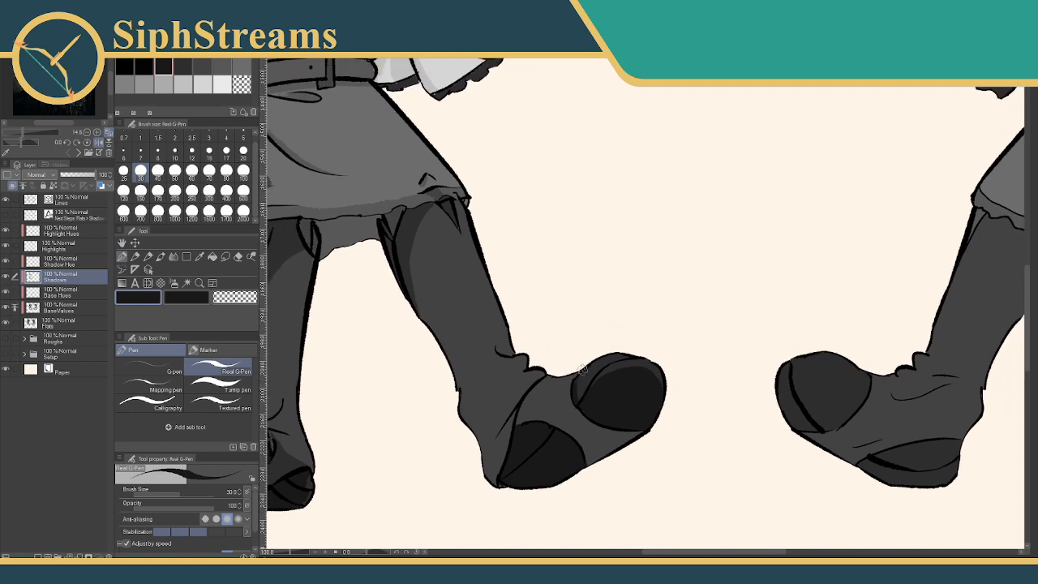
# Pick the dark grey swatch used for the stocking shadows
pyautogui.moveTo(507, 390); pyautogui.dragTo(535, 314)
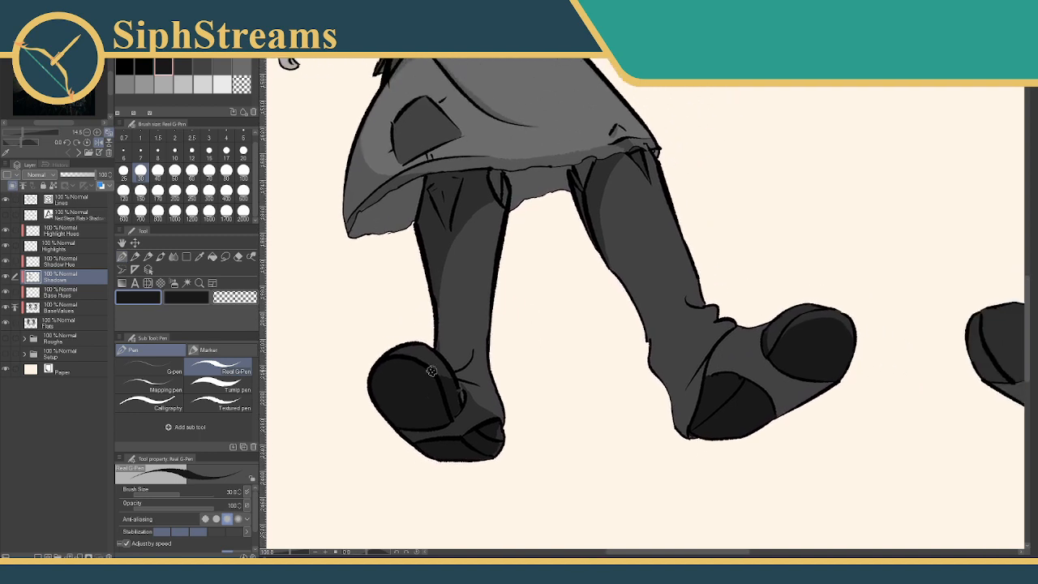
pyautogui.click(184, 66)
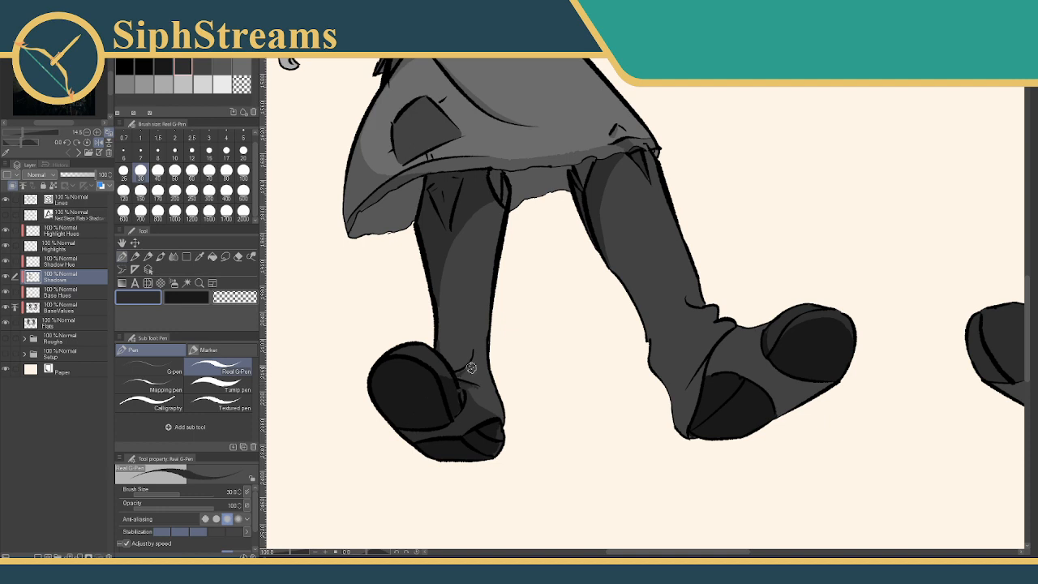
pyautogui.moveTo(498, 338); pyautogui.dragTo(433, 427)
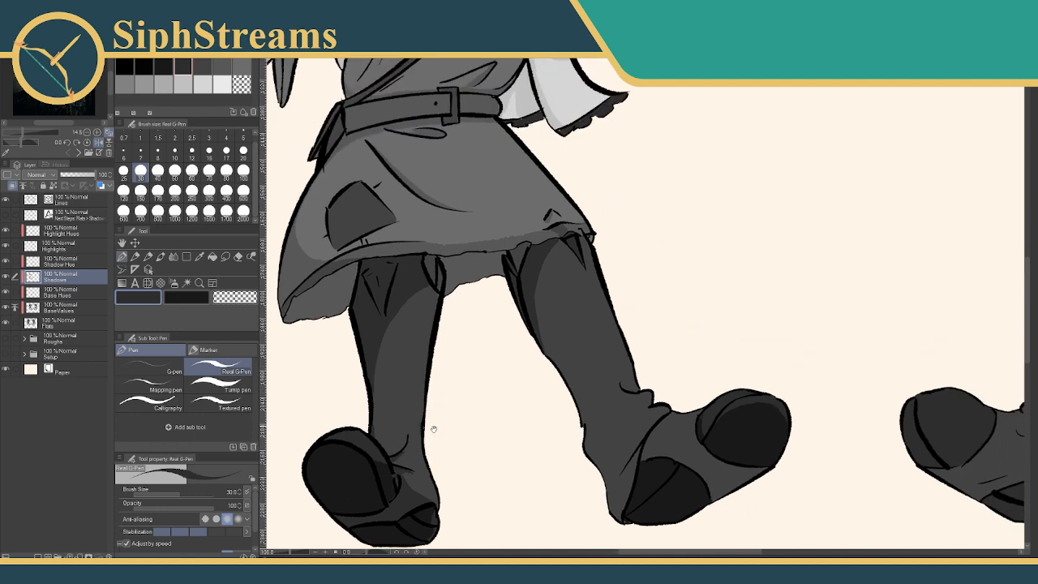
pyautogui.moveTo(502, 357); pyautogui.dragTo(360, 287)
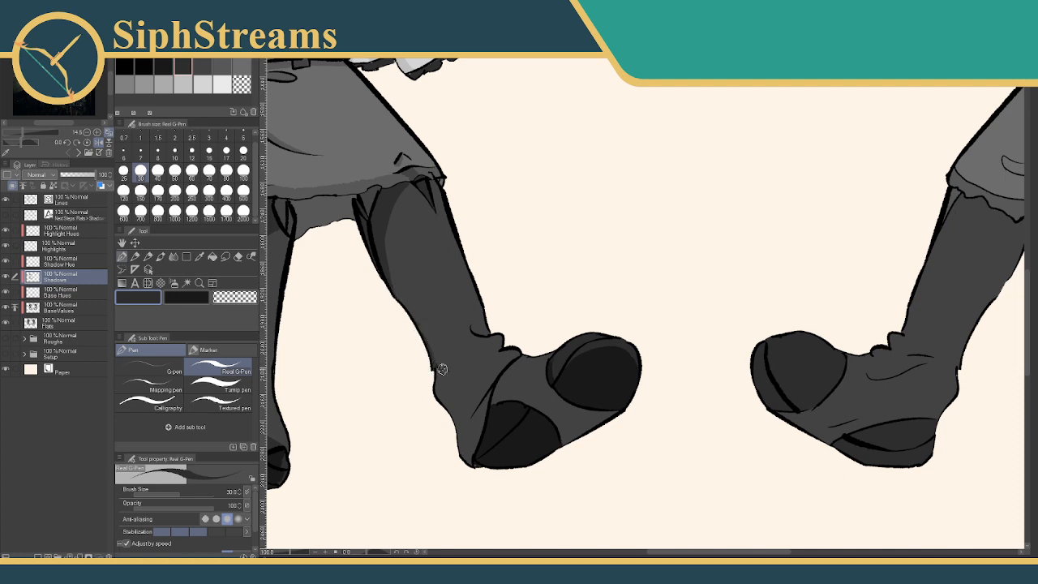
pyautogui.moveTo(455, 376); pyautogui.dragTo(474, 433)
pyautogui.moveTo(458, 352)
pyautogui.mouseDown()
pyautogui.moveTo(452, 346)
pyautogui.moveTo(458, 365)
pyautogui.moveTo(446, 406)
pyautogui.mouseUp()
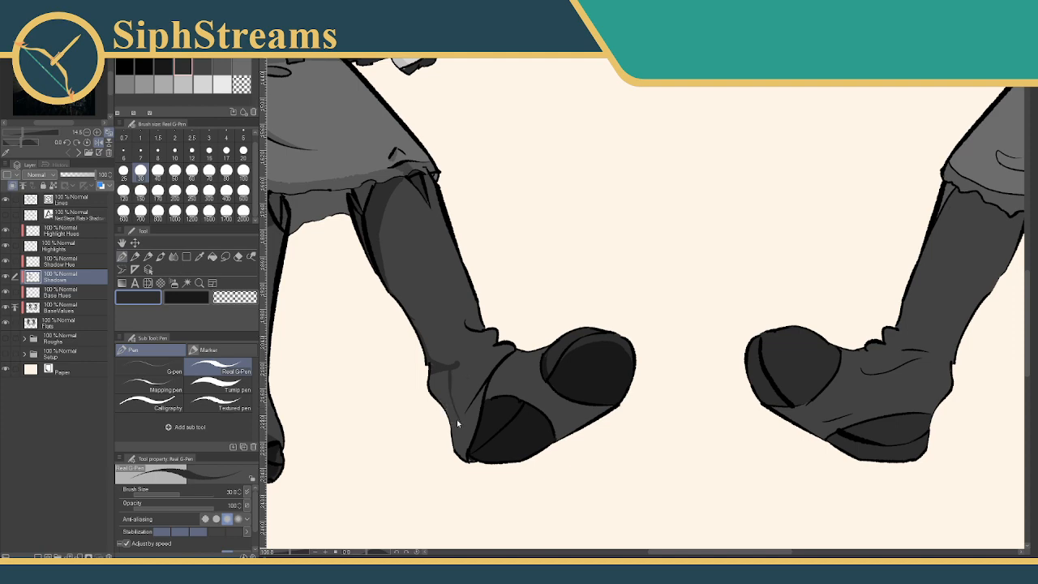
pyautogui.hotkey('ctrl', 'z')
pyautogui.hotkey('ctrl', 'z')
pyautogui.hotkey('ctrl', 'z')
# Examine the existing shading on the front figure from the face and tunic down to the skirt and stockings
pyautogui.moveTo(425, 387); pyautogui.dragTo(556, 501)
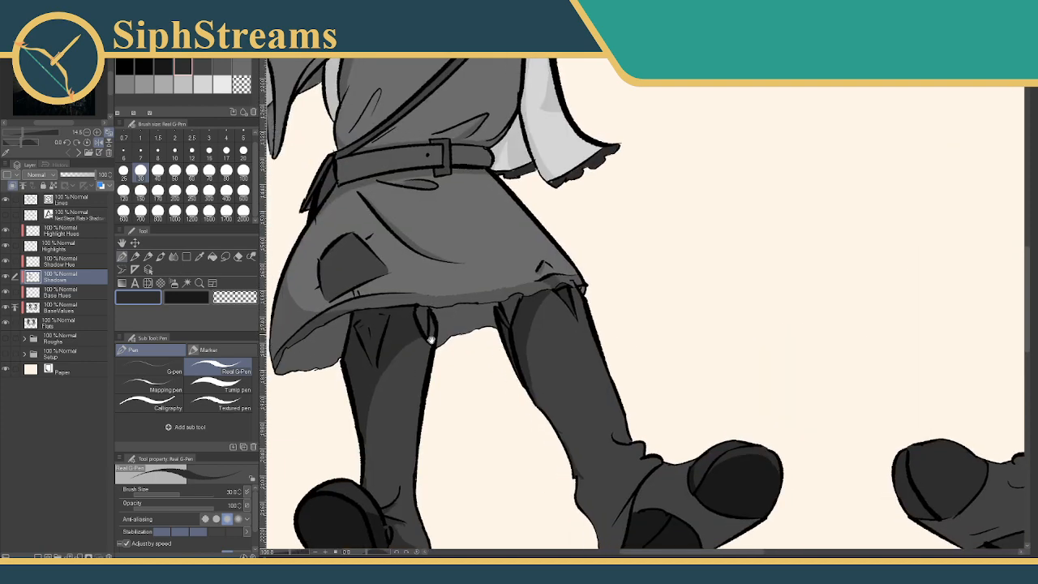
pyautogui.moveTo(431, 332); pyautogui.dragTo(522, 455)
pyautogui.moveTo(477, 339); pyautogui.dragTo(456, 502)
pyautogui.moveTo(457, 490); pyautogui.dragTo(447, 553)
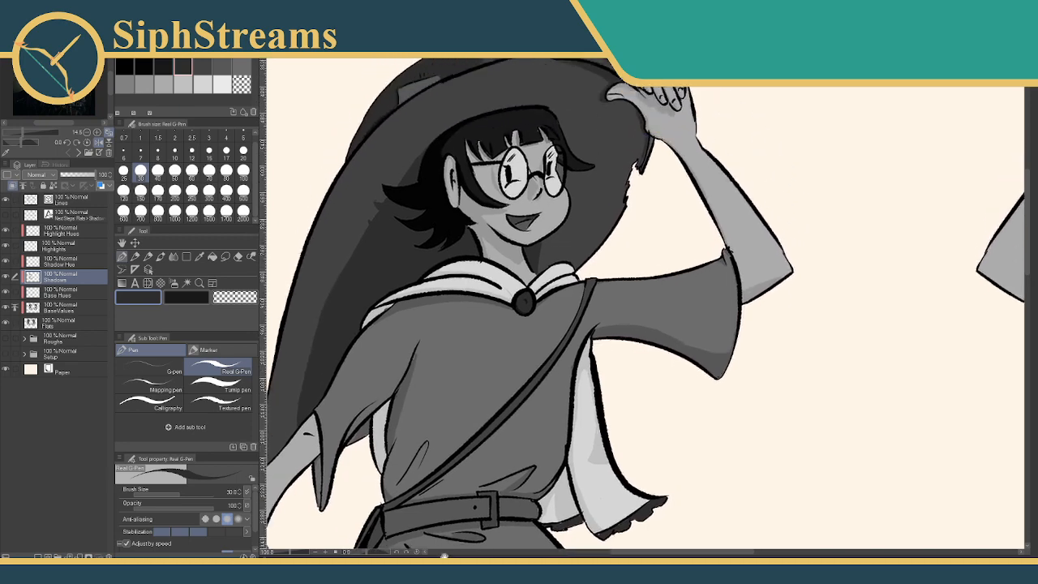
pyautogui.moveTo(459, 426); pyautogui.dragTo(436, 490)
pyautogui.moveTo(452, 414); pyautogui.dragTo(453, 202)
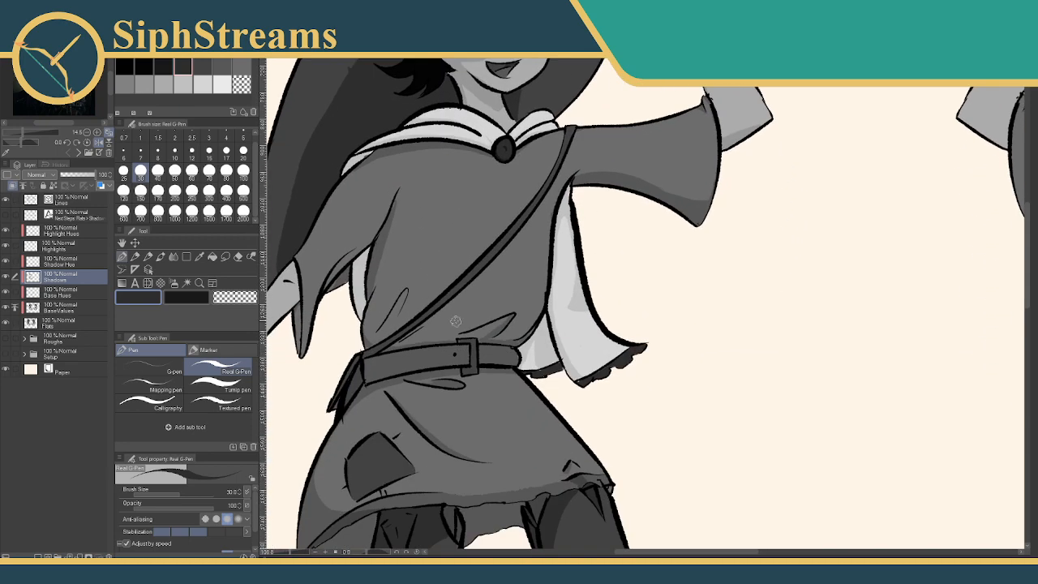
pyautogui.moveTo(456, 321); pyautogui.dragTo(438, 277)
pyautogui.moveTo(511, 346); pyautogui.dragTo(480, 256)
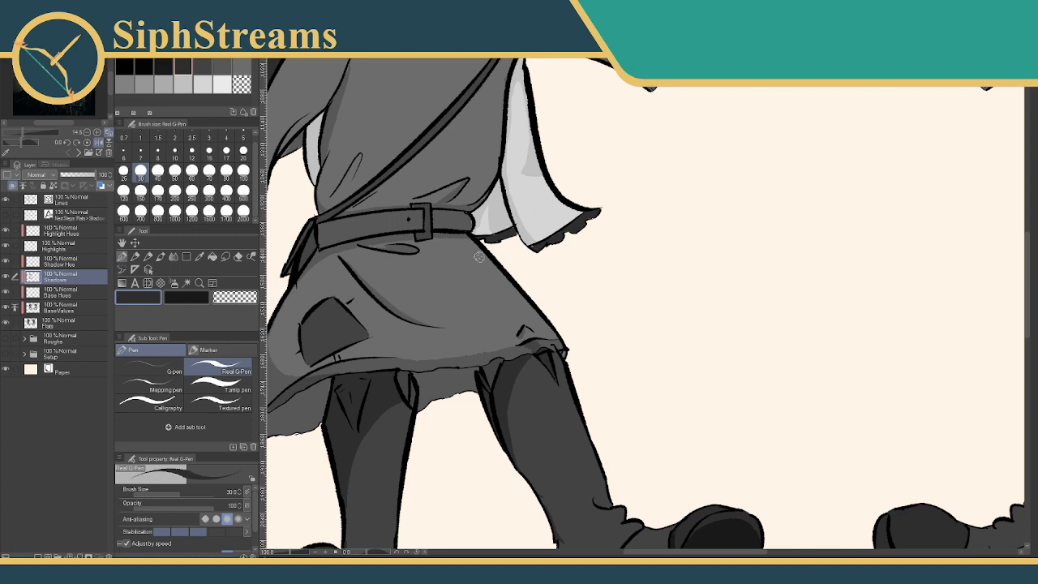
pyautogui.moveTo(479, 377); pyautogui.dragTo(438, 235)
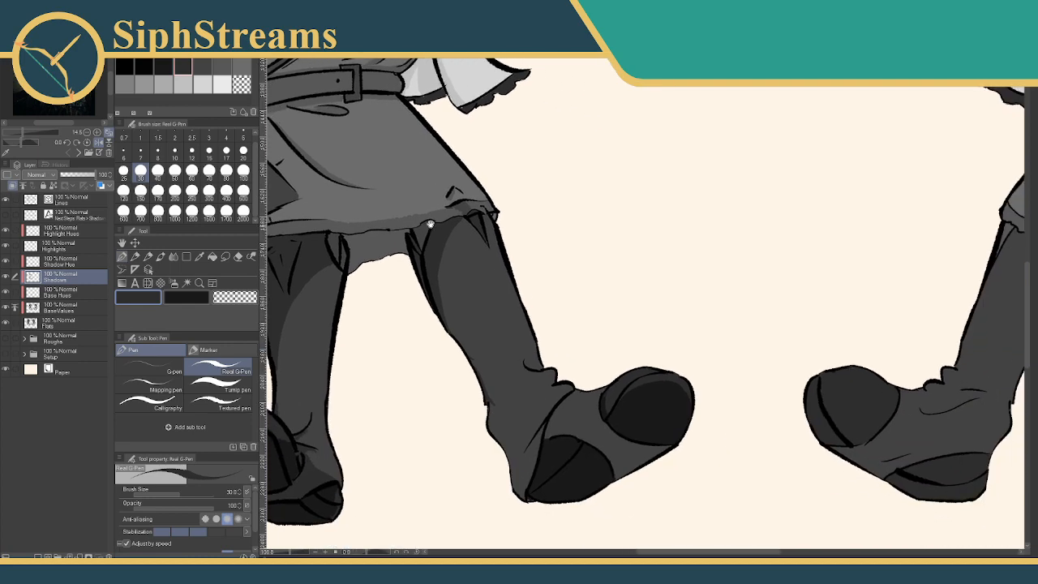
# Shade the outstretched foot in dark grey between the toe and heel patches, undoing stray strokes
pyautogui.moveTo(563, 408)
pyautogui.mouseDown()
pyautogui.moveTo(488, 426)
pyautogui.moveTo(488, 410)
pyautogui.moveTo(480, 433)
pyautogui.moveTo(530, 386)
pyautogui.moveTo(502, 393)
pyautogui.moveTo(515, 379)
pyautogui.moveTo(529, 389)
pyautogui.moveTo(490, 421)
pyautogui.mouseUp()
pyautogui.hotkey('ctrl', 'z')
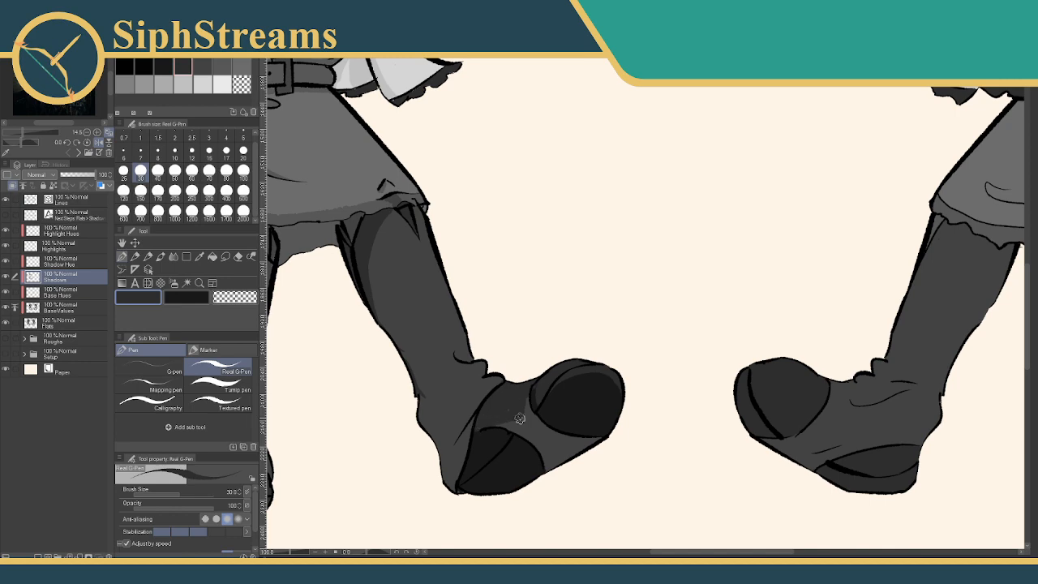
pyautogui.scroll(10, 511, 414)
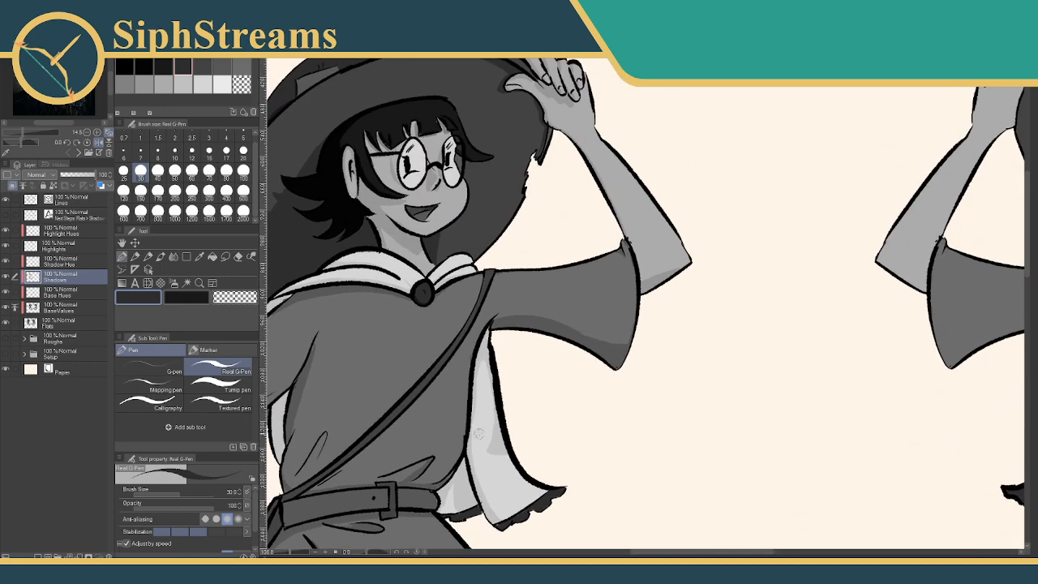
pyautogui.scroll(-10, 479, 434)
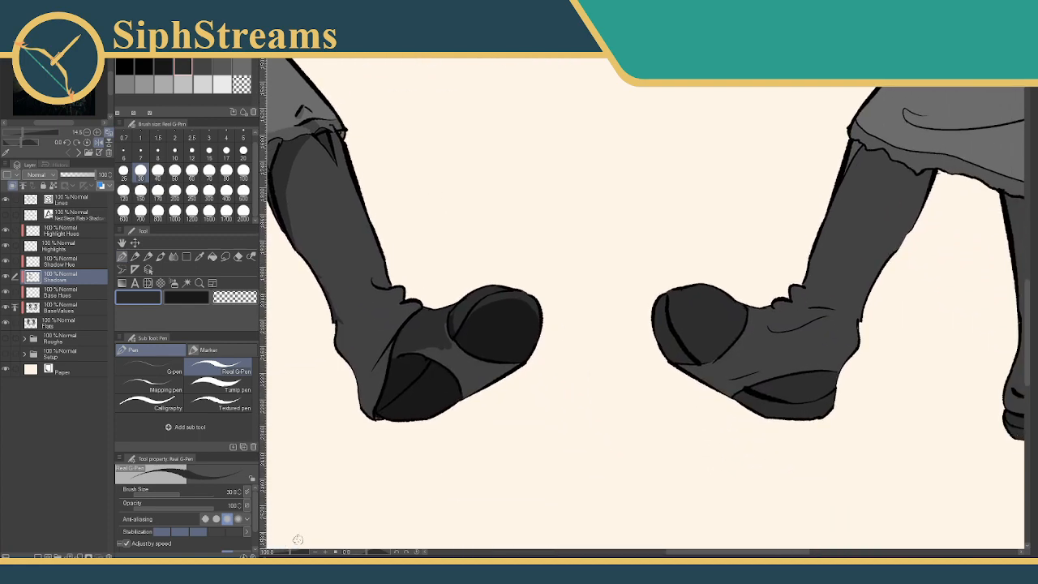
pyautogui.moveTo(292, 551); pyautogui.dragTo(294, 552)
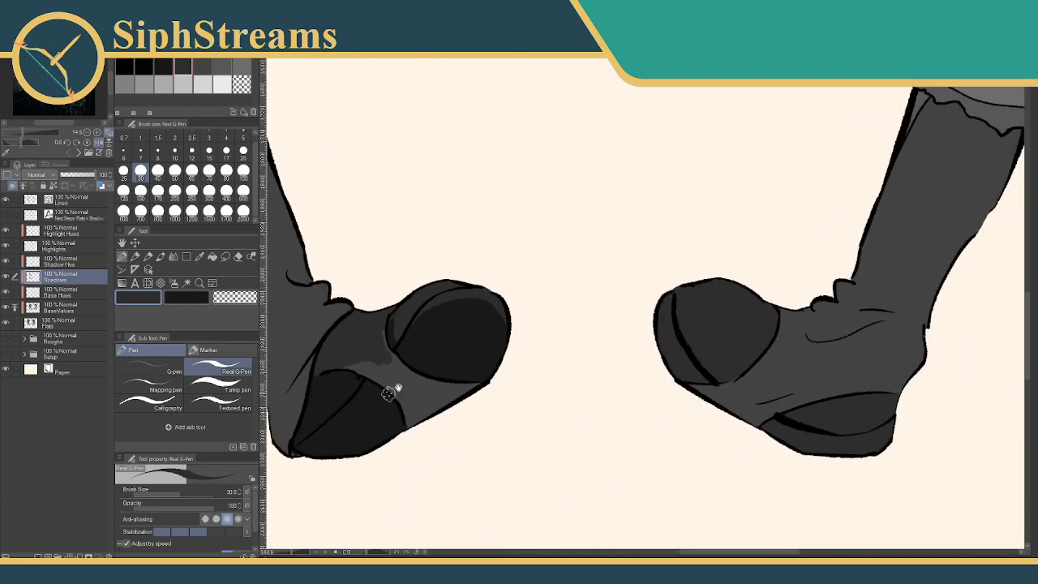
pyautogui.moveTo(394, 390)
pyautogui.mouseDown()
pyautogui.moveTo(547, 369)
pyautogui.moveTo(551, 396)
pyautogui.moveTo(601, 388)
pyautogui.moveTo(561, 371)
pyautogui.moveTo(629, 366)
pyautogui.moveTo(602, 368)
pyautogui.moveTo(531, 337)
pyautogui.moveTo(521, 307)
pyautogui.moveTo(550, 354)
pyautogui.moveTo(482, 338)
pyautogui.moveTo(518, 347)
pyautogui.mouseUp()
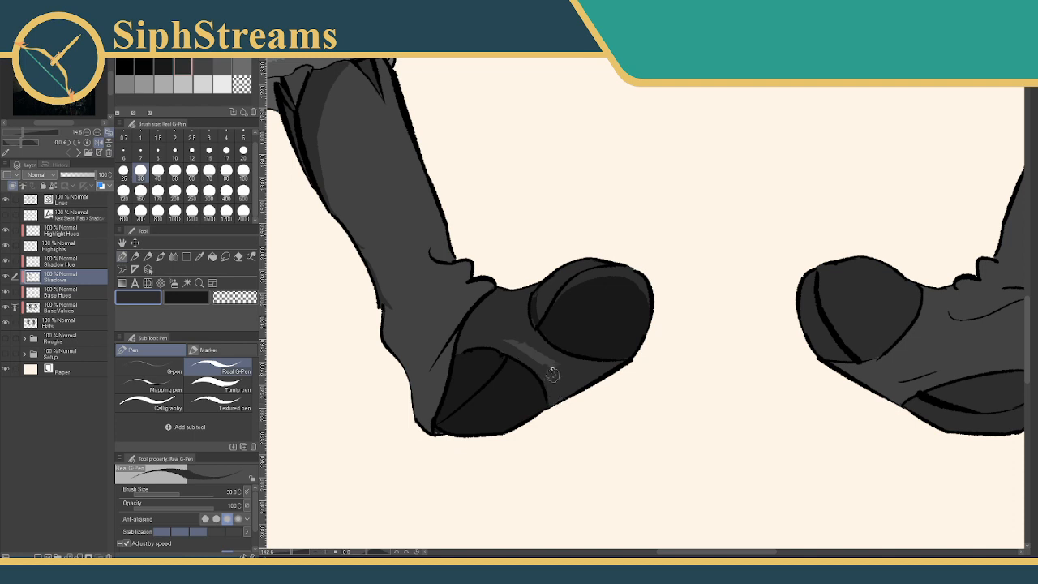
pyautogui.hotkey('ctrl', 'z')
pyautogui.scroll(1, 524, 352)
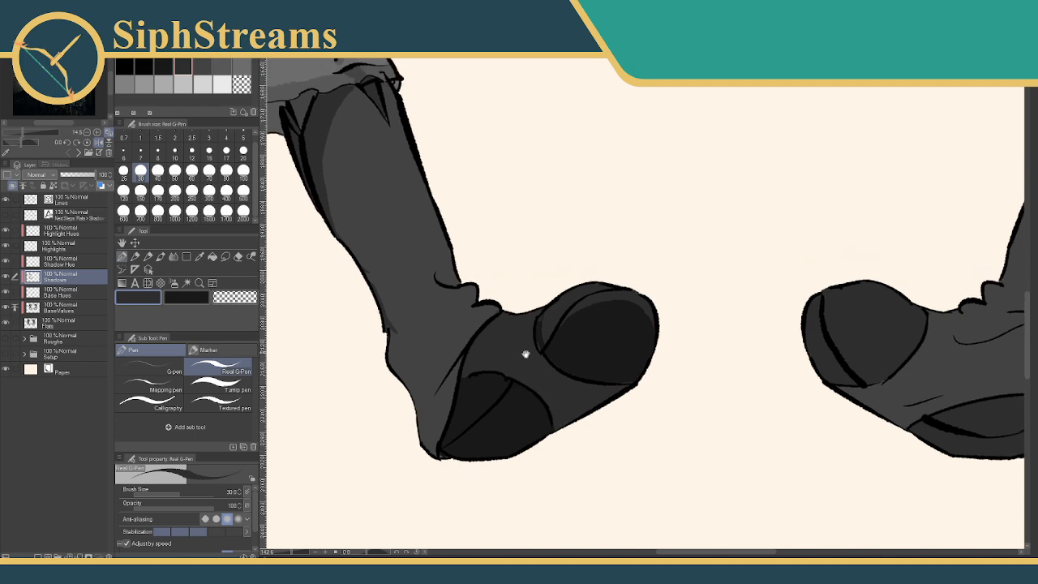
# Shade the stocking folds and ankle of the outstretched leg in dark grey
pyautogui.click(167, 61)
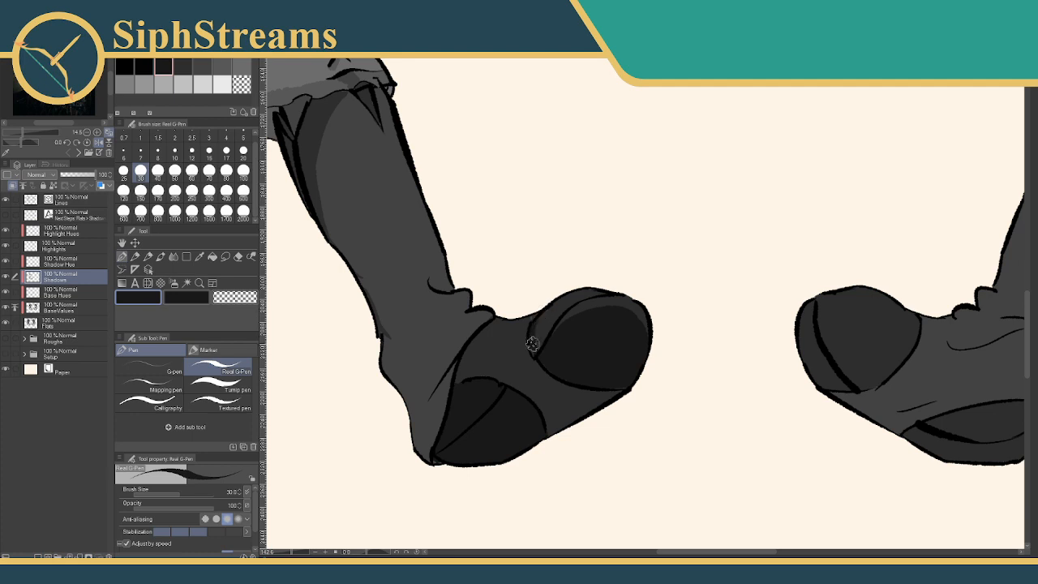
pyautogui.moveTo(493, 318); pyautogui.dragTo(633, 339)
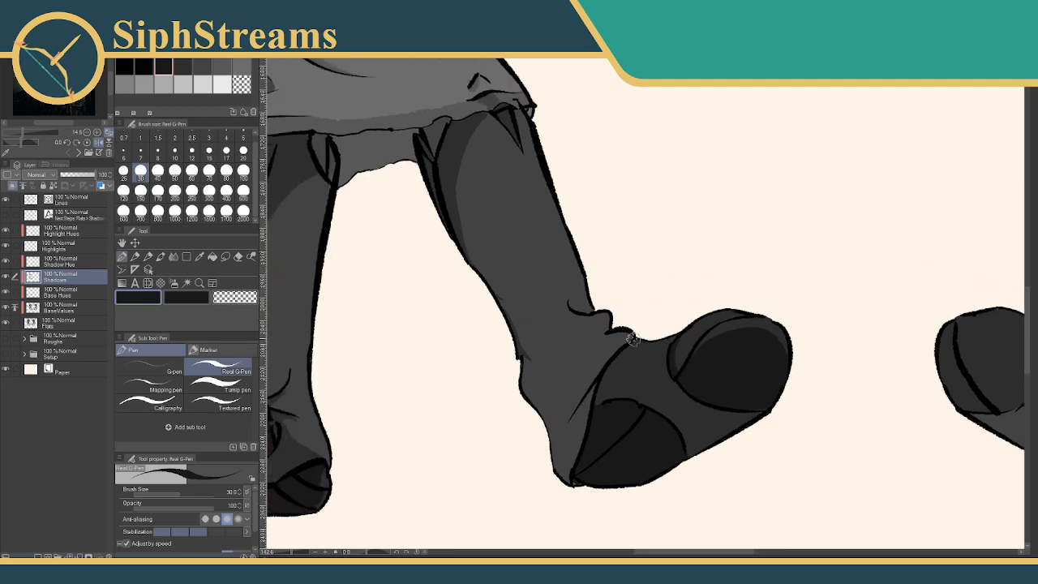
pyautogui.click(184, 65)
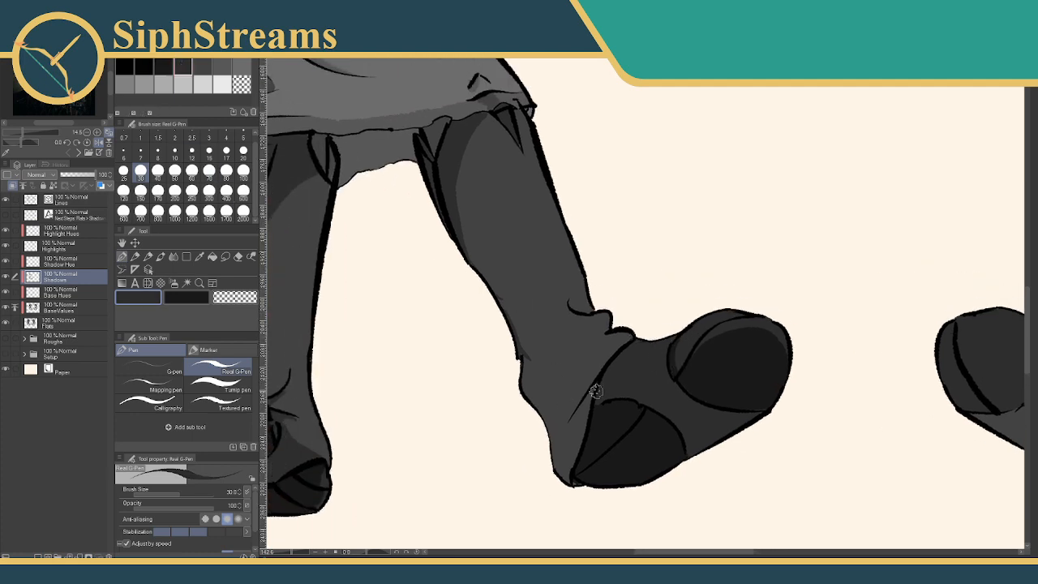
pyautogui.moveTo(569, 427)
pyautogui.mouseDown()
pyautogui.moveTo(593, 390)
pyautogui.moveTo(563, 442)
pyautogui.moveTo(570, 420)
pyautogui.moveTo(565, 460)
pyautogui.moveTo(589, 393)
pyautogui.mouseUp()
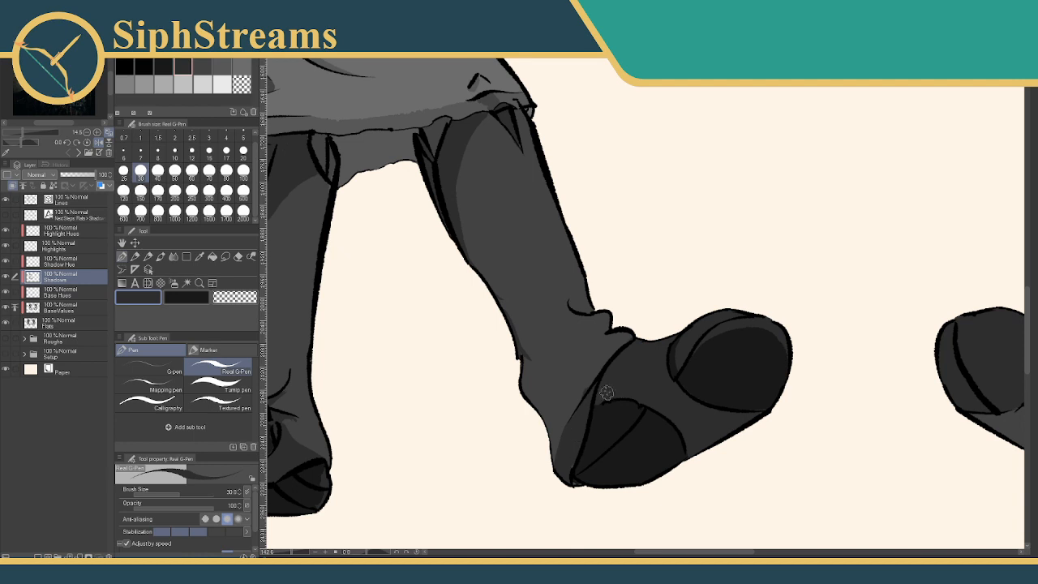
pyautogui.moveTo(584, 412); pyautogui.dragTo(588, 403)
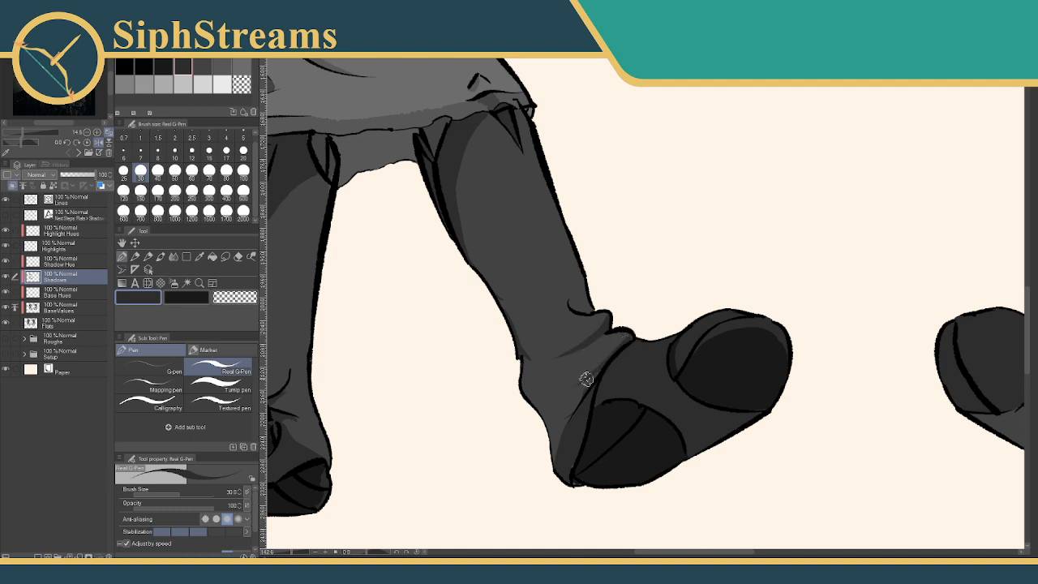
pyautogui.moveTo(558, 409); pyautogui.dragTo(559, 448)
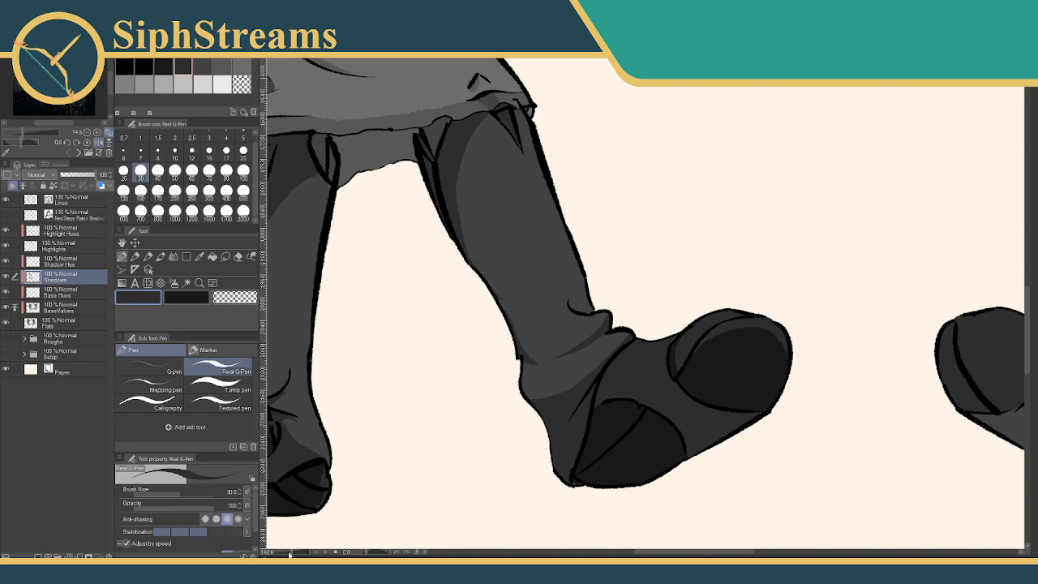
# Erase the shadow streak along the back of the outstretched leg's lower calf, and return to the Real G-Pen
pyautogui.moveTo(288, 553)
pyautogui.mouseDown()
pyautogui.moveTo(275, 553)
pyautogui.moveTo(296, 553)
pyautogui.mouseUp()
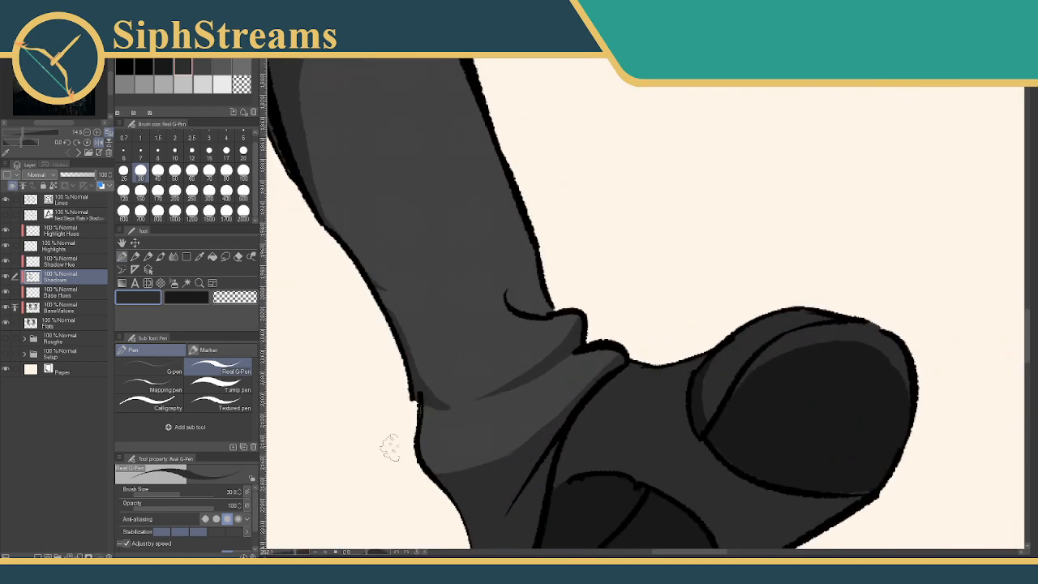
pyautogui.moveTo(457, 355); pyautogui.dragTo(474, 322)
pyautogui.press('e')
pyautogui.moveTo(418, 304)
pyautogui.mouseDown()
pyautogui.moveTo(444, 365)
pyautogui.moveTo(466, 382)
pyautogui.mouseUp()
pyautogui.press('p')
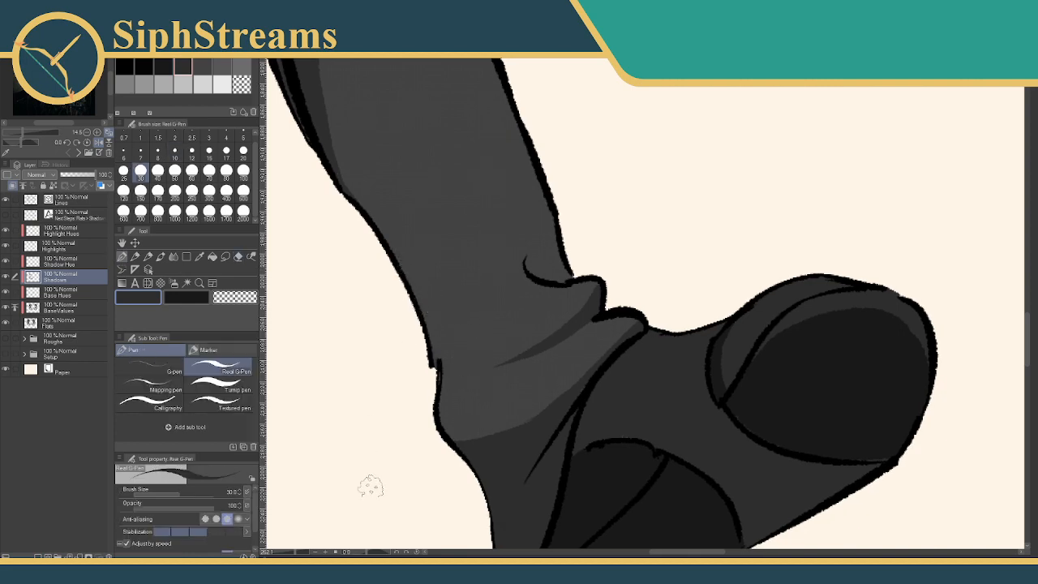
# Look over the shading of the whole front figure, from the hat down to the feet
pyautogui.moveTo(291, 553)
pyautogui.mouseDown()
pyautogui.moveTo(280, 552)
pyautogui.moveTo(291, 552)
pyautogui.mouseUp()
pyautogui.moveTo(399, 399); pyautogui.dragTo(445, 406)
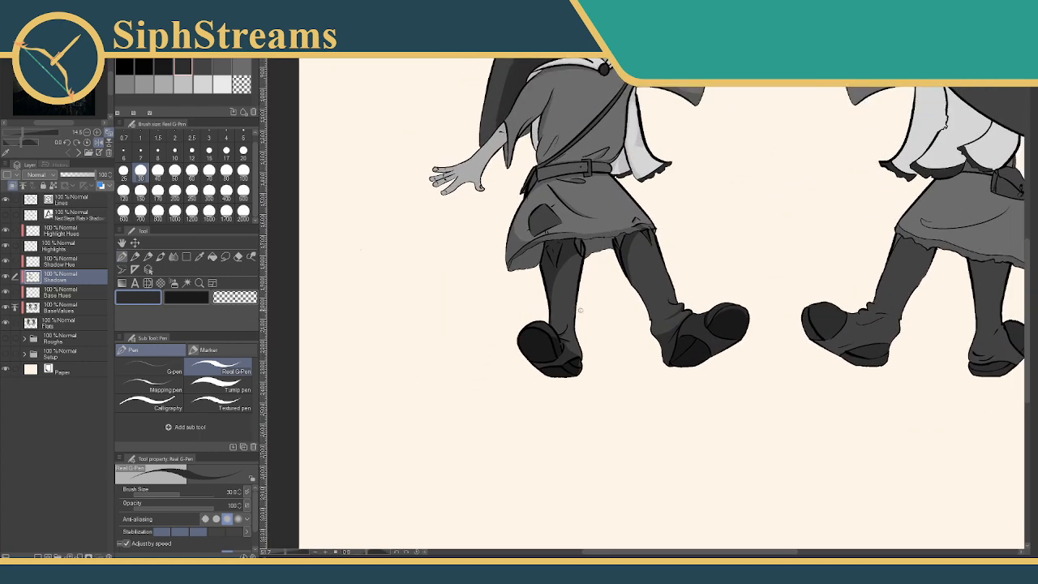
pyautogui.moveTo(581, 310); pyautogui.dragTo(505, 370)
pyautogui.moveTo(545, 279); pyautogui.dragTo(610, 361)
pyautogui.moveTo(565, 235); pyautogui.dragTo(544, 310)
pyautogui.moveTo(485, 363); pyautogui.dragTo(476, 310)
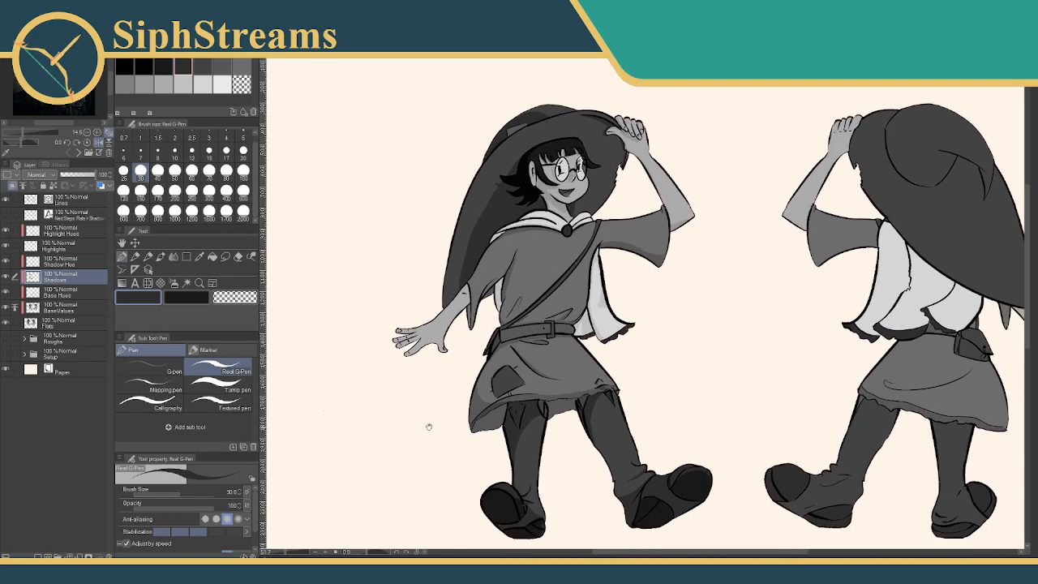
pyautogui.moveTo(429, 427); pyautogui.dragTo(416, 393)
# Sample the skirt lining's grey, pick a darker shade and shade the lining around the legs, undoing the first strokes
pyautogui.moveTo(285, 554); pyautogui.dragTo(299, 554)
pyautogui.moveTo(388, 480)
pyautogui.mouseDown()
pyautogui.moveTo(500, 312)
pyautogui.moveTo(492, 324)
pyautogui.moveTo(492, 310)
pyautogui.moveTo(528, 295)
pyautogui.moveTo(520, 261)
pyautogui.moveTo(527, 299)
pyautogui.mouseUp()
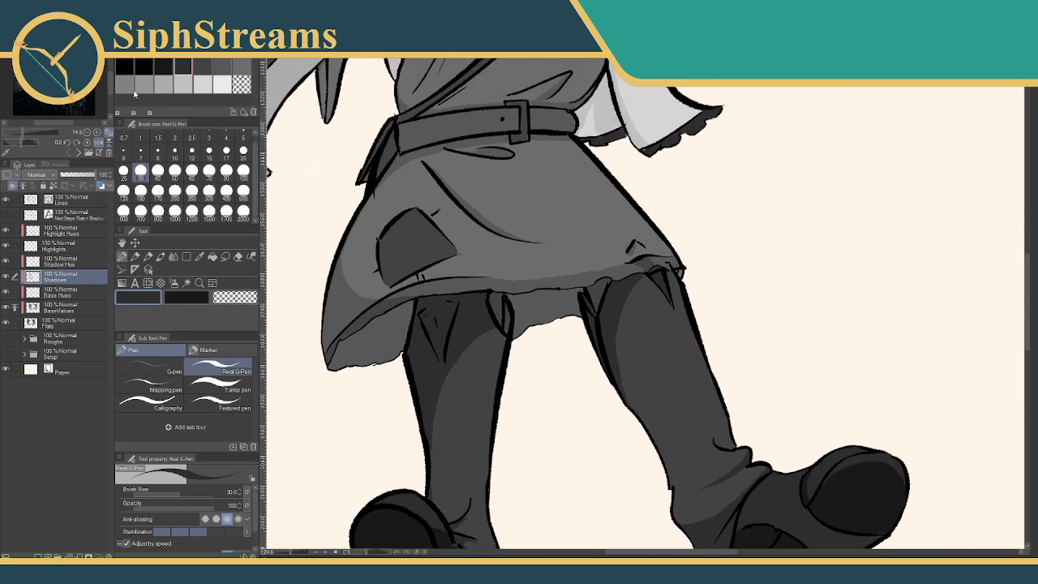
pyautogui.click(199, 257)
pyautogui.click(369, 339)
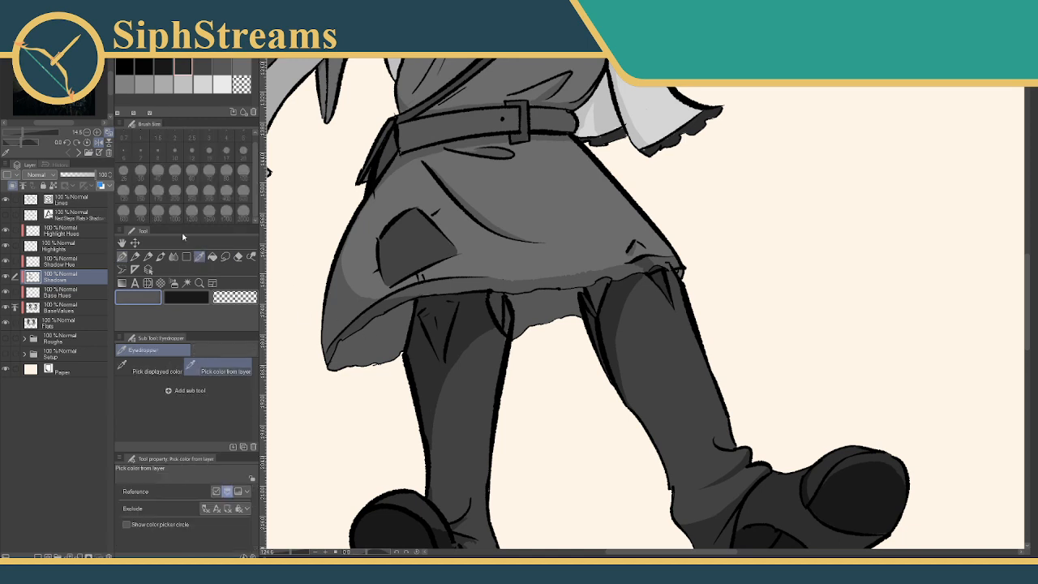
pyautogui.click(163, 69)
pyautogui.click(378, 335)
pyautogui.press('p')
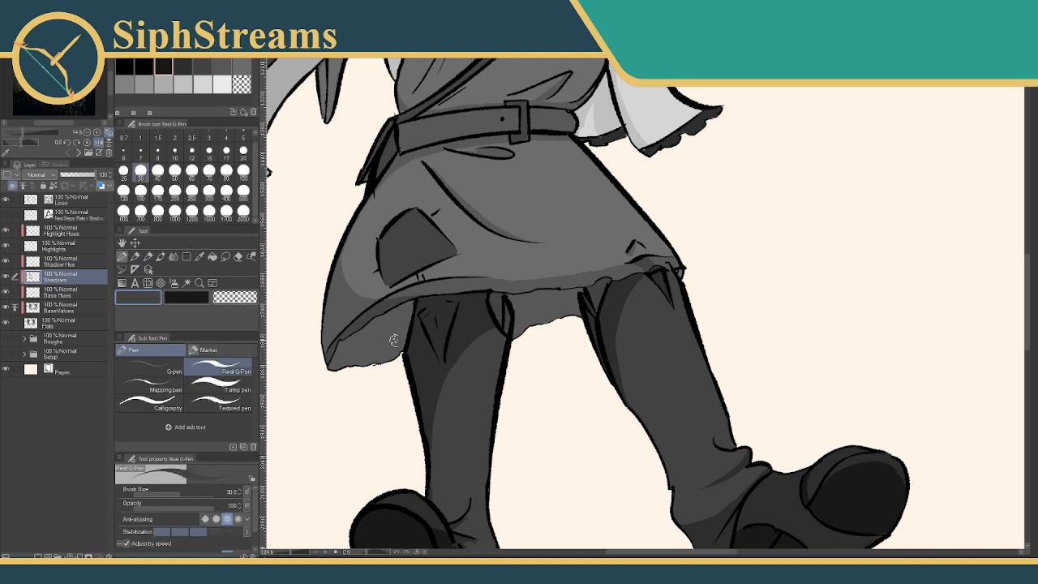
pyautogui.moveTo(384, 329)
pyautogui.mouseDown()
pyautogui.moveTo(357, 344)
pyautogui.moveTo(375, 347)
pyautogui.mouseUp()
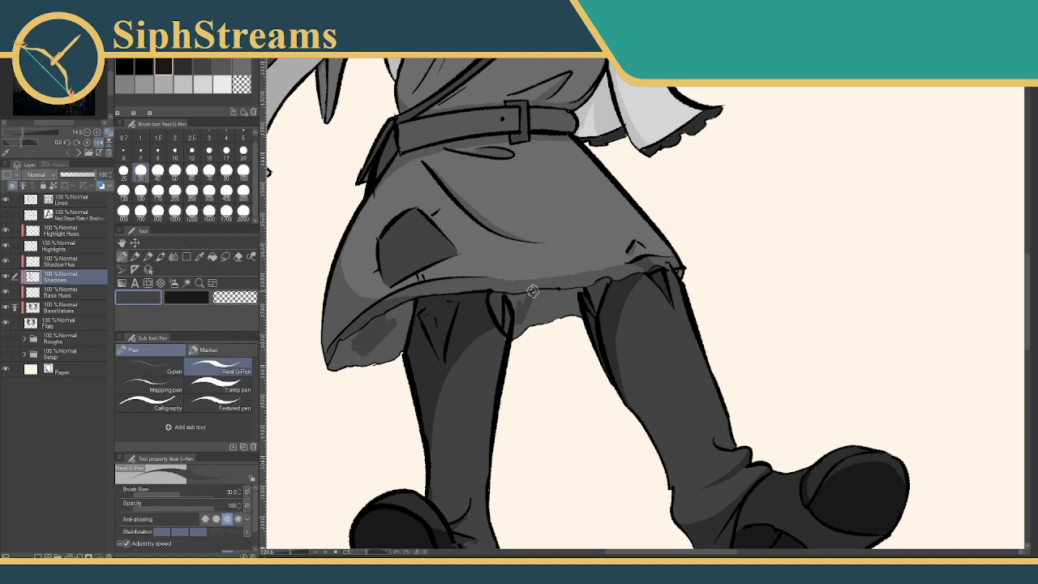
pyautogui.moveTo(538, 310); pyautogui.dragTo(526, 342)
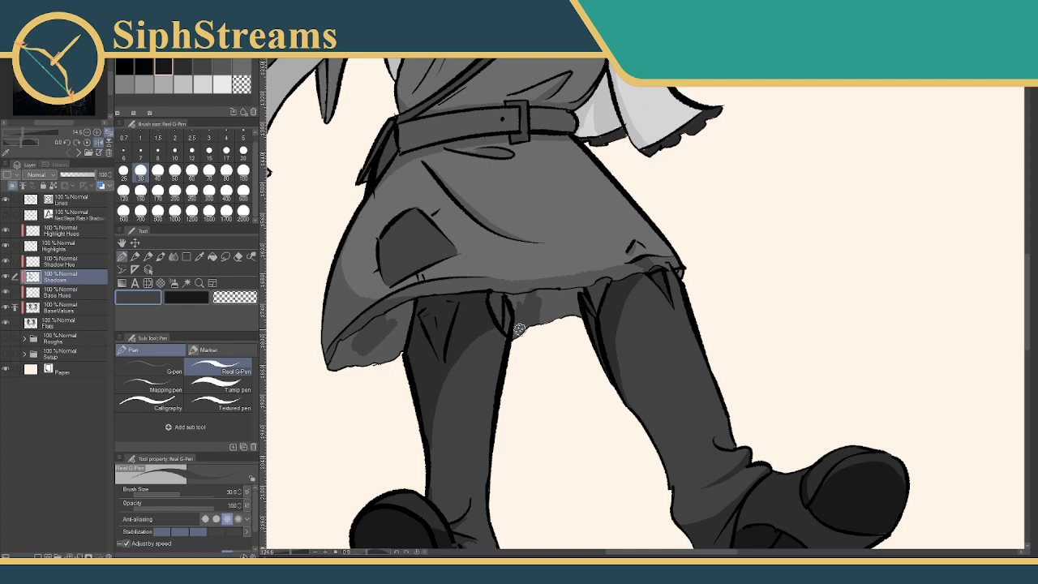
pyautogui.hotkey('ctrl', 'z')
pyautogui.hotkey('ctrl', 'z')
# Fill in the remaining unshaded patches of the skirt lining with the dark grey
pyautogui.moveTo(527, 320)
pyautogui.mouseDown()
pyautogui.moveTo(533, 329)
pyautogui.moveTo(556, 309)
pyautogui.moveTo(559, 241)
pyautogui.moveTo(560, 278)
pyautogui.moveTo(546, 299)
pyautogui.moveTo(556, 313)
pyautogui.moveTo(559, 202)
pyautogui.moveTo(579, 297)
pyautogui.moveTo(575, 430)
pyautogui.moveTo(570, 301)
pyautogui.moveTo(668, 367)
pyautogui.mouseUp()
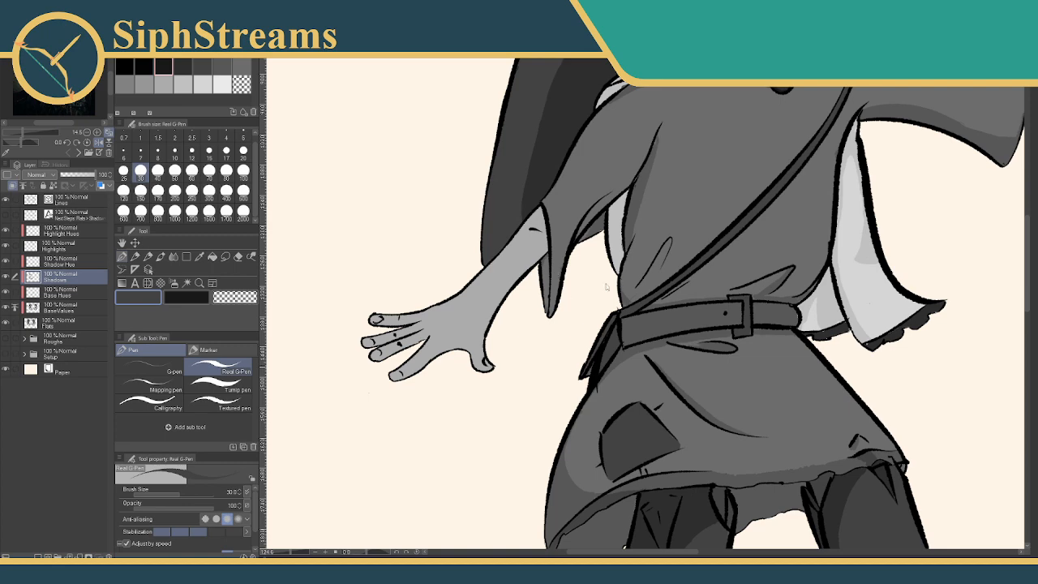
pyautogui.moveTo(616, 288); pyautogui.dragTo(435, 358)
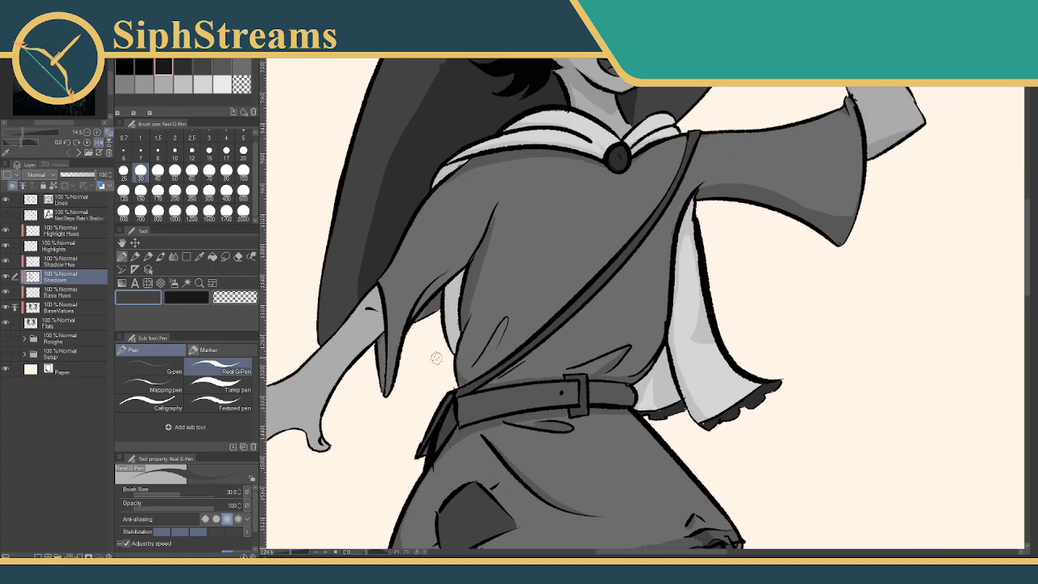
# Pick a grey swatch for the tunic and touch up the fold shadows above the belt with the Real G-Pen
pyautogui.click(199, 258)
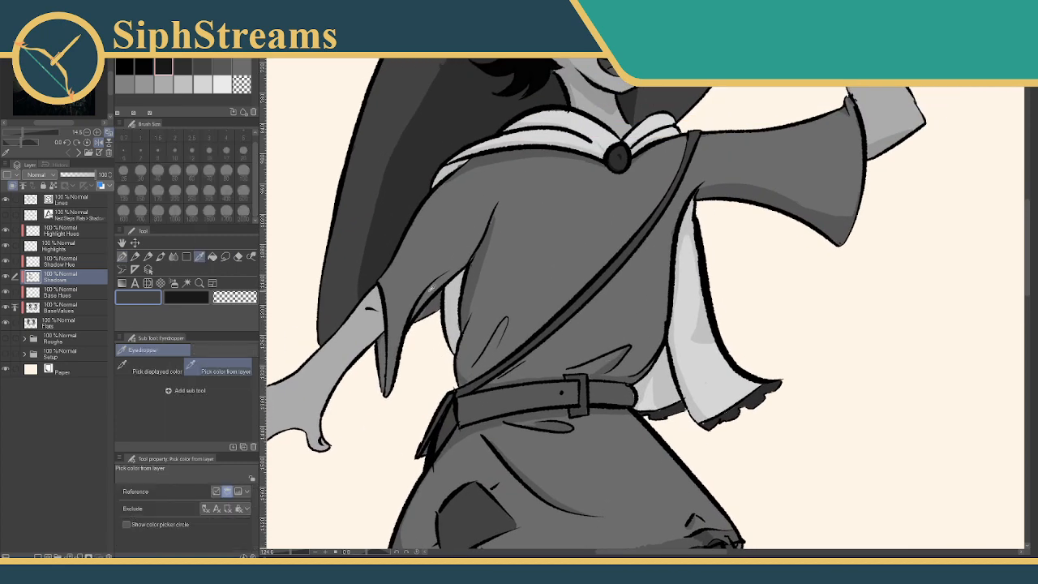
pyautogui.click(240, 68)
pyautogui.click(224, 67)
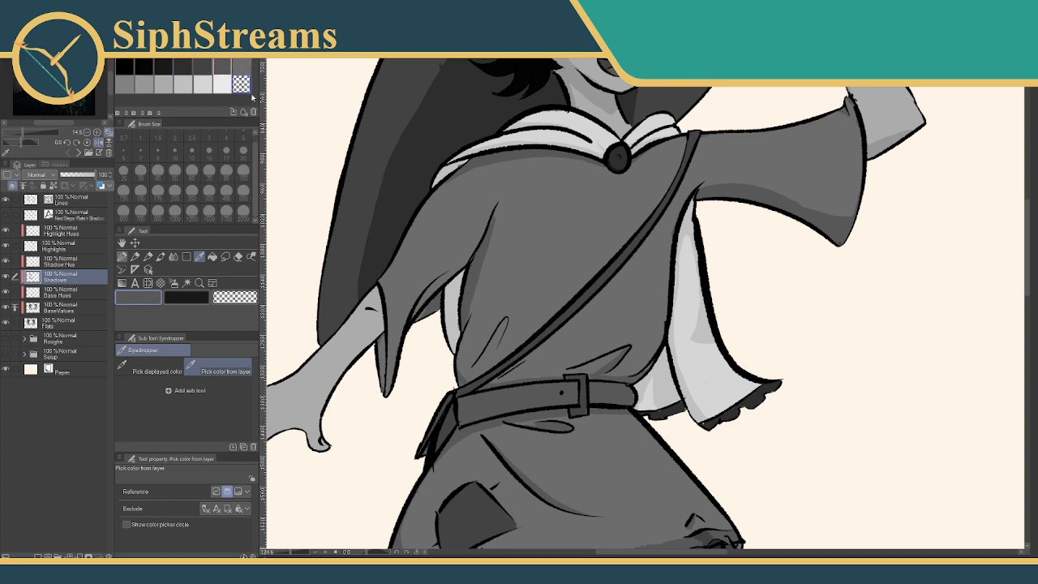
pyautogui.click(122, 257)
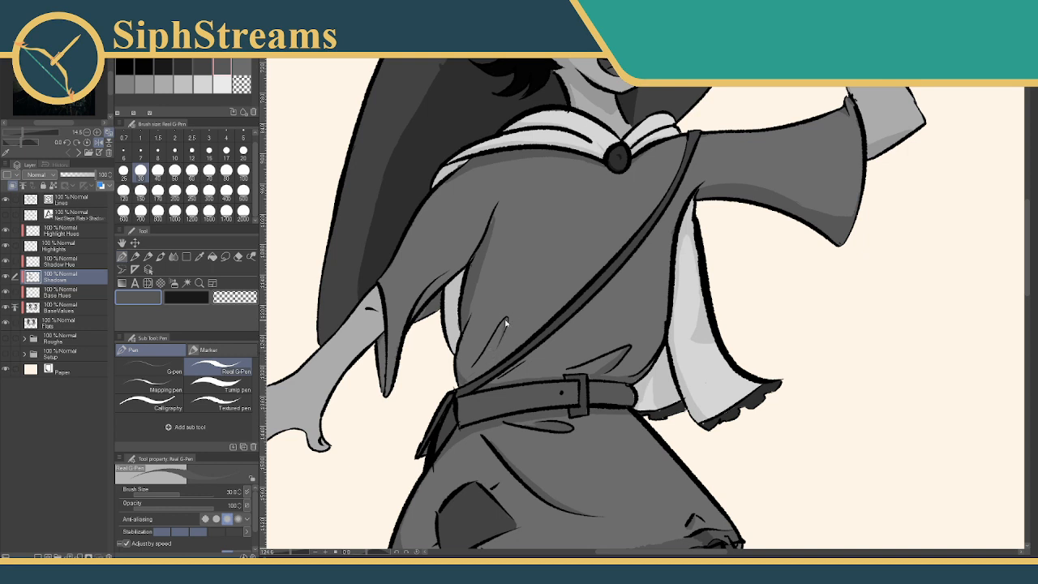
pyautogui.moveTo(600, 371); pyautogui.dragTo(543, 356)
pyautogui.press('e')
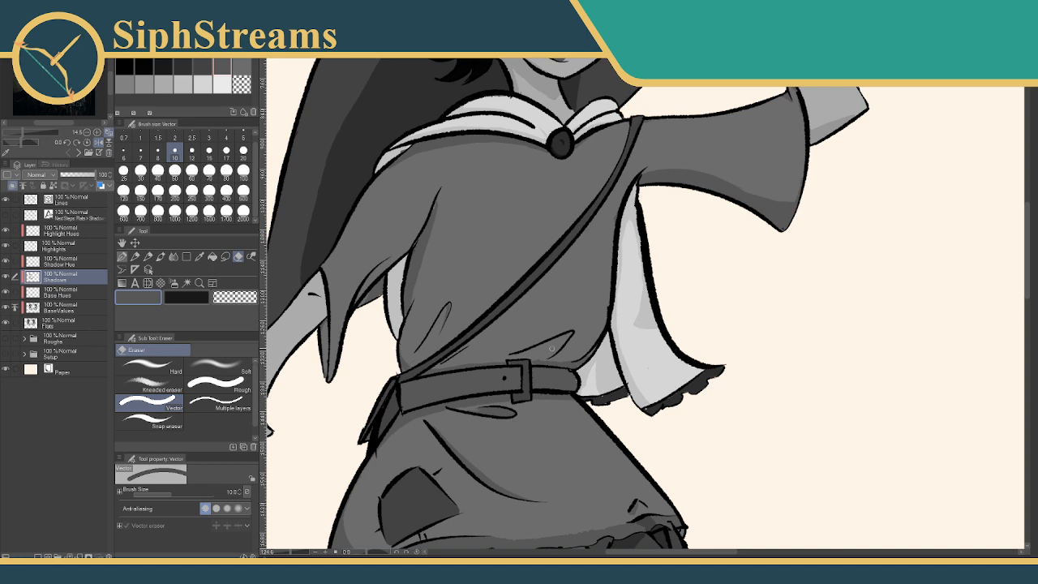
pyautogui.press('p')
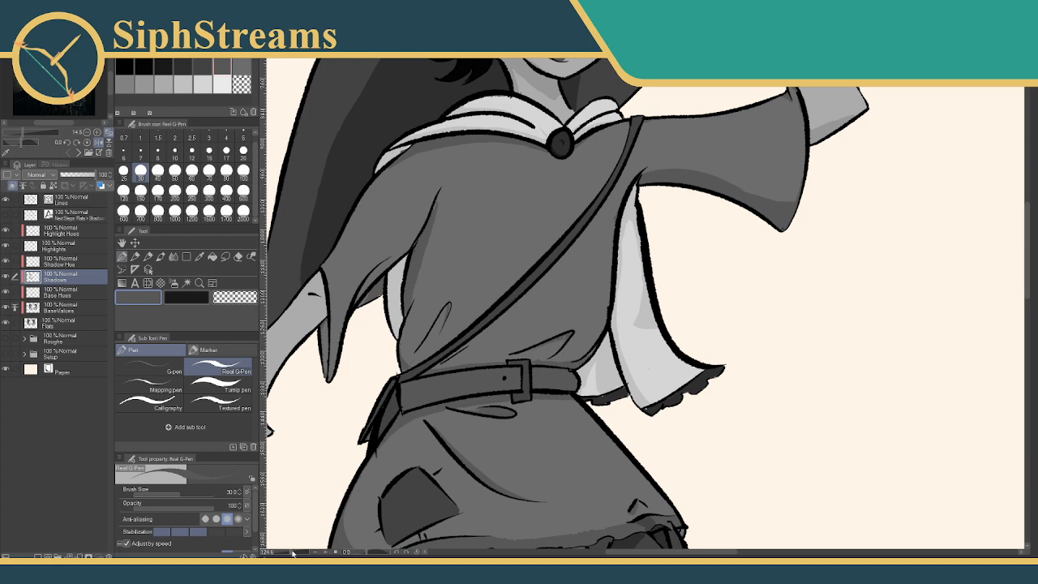
pyautogui.moveTo(292, 553)
pyautogui.mouseDown()
pyautogui.moveTo(281, 552)
pyautogui.moveTo(292, 552)
pyautogui.mouseUp()
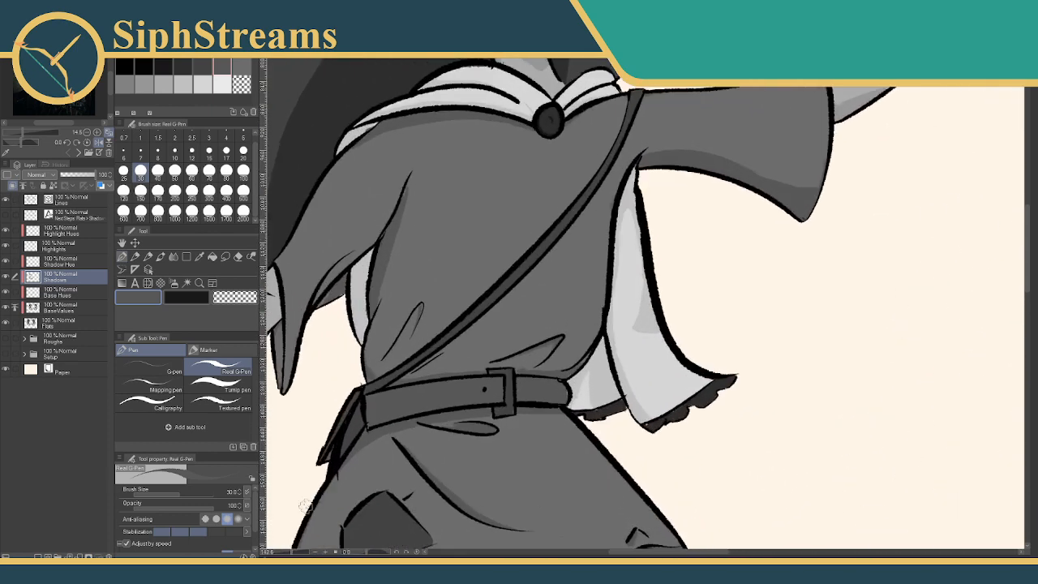
pyautogui.moveTo(403, 377); pyautogui.dragTo(557, 430)
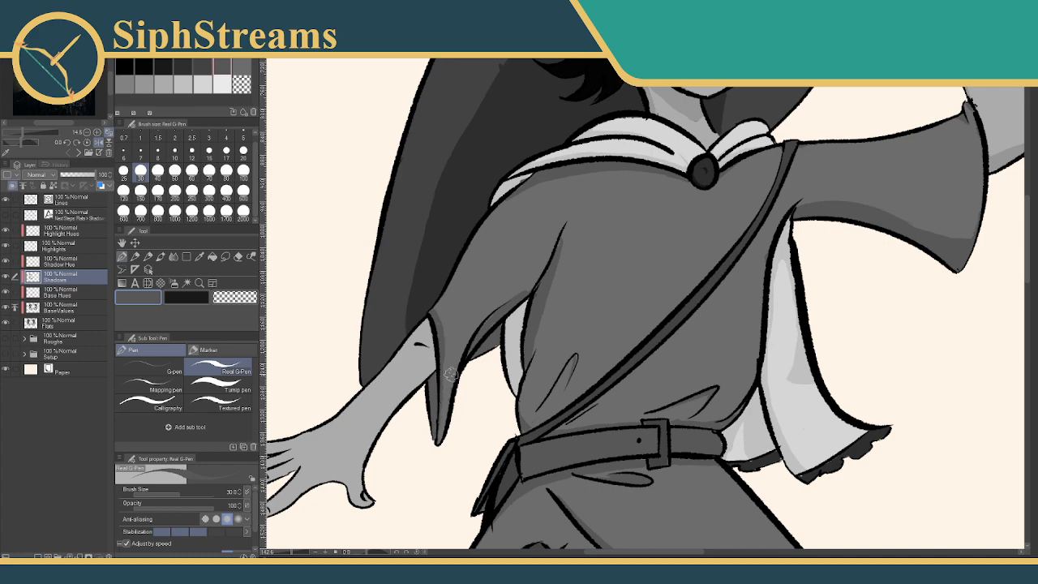
# Look over the shading of the hanging sleeve, collar, tunic, belt and skirt
pyautogui.moveTo(477, 310); pyautogui.dragTo(444, 384)
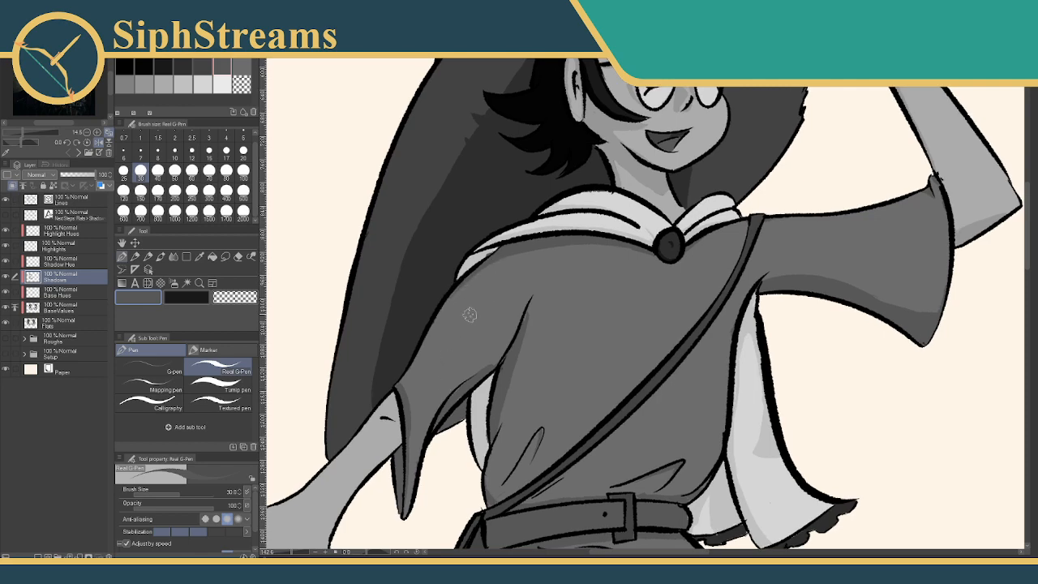
pyautogui.moveTo(469, 315); pyautogui.dragTo(486, 173)
pyautogui.moveTo(553, 268)
pyautogui.mouseDown()
pyautogui.moveTo(523, 290)
pyautogui.moveTo(616, 146)
pyautogui.moveTo(657, 195)
pyautogui.mouseUp()
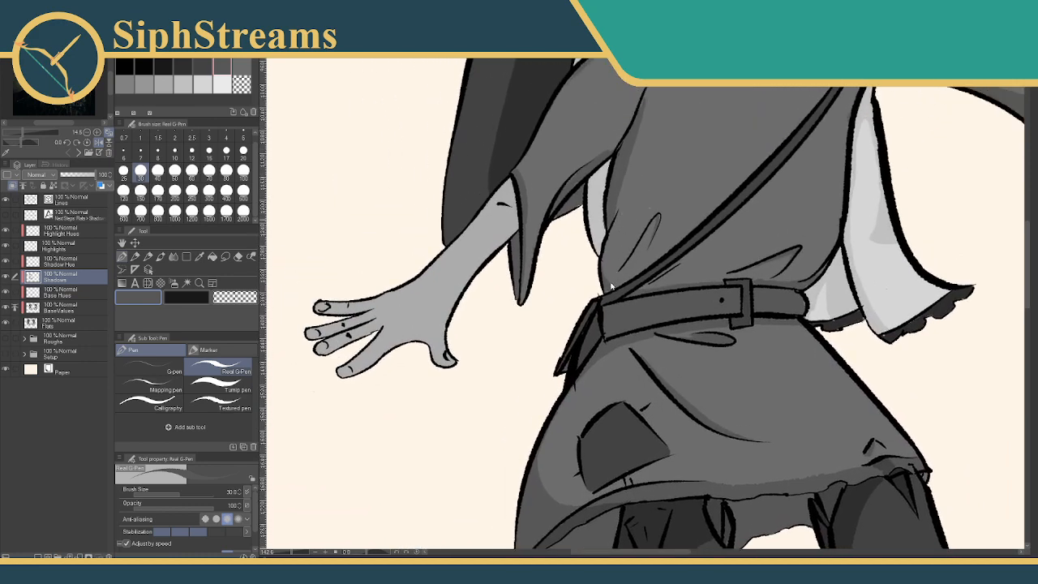
pyautogui.moveTo(605, 303)
pyautogui.mouseDown()
pyautogui.moveTo(562, 184)
pyautogui.moveTo(519, 188)
pyautogui.mouseUp()
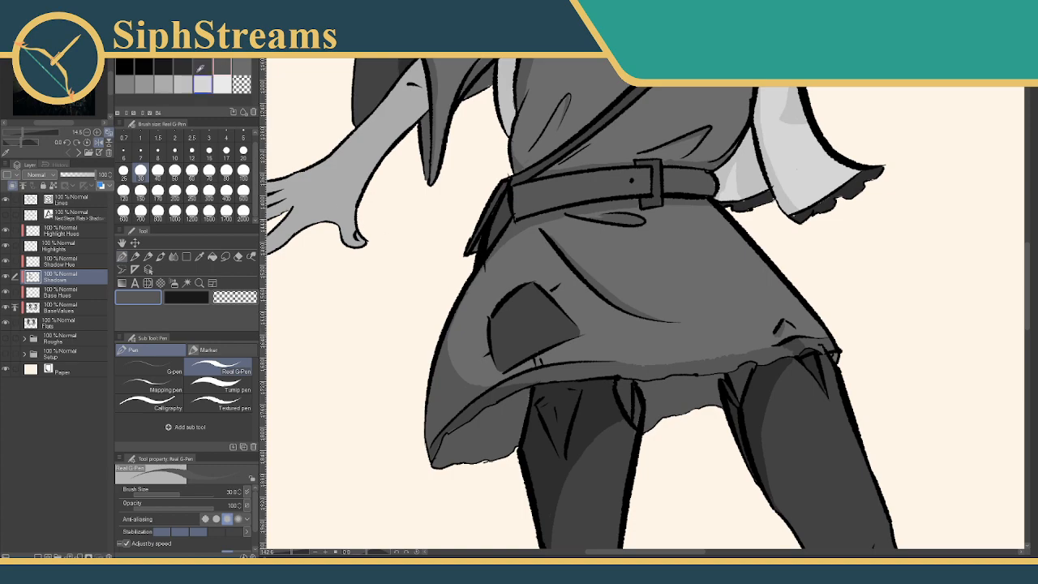
pyautogui.moveTo(554, 300)
pyautogui.mouseDown()
pyautogui.moveTo(564, 269)
pyautogui.moveTo(532, 401)
pyautogui.moveTo(452, 281)
pyautogui.moveTo(387, 552)
pyautogui.mouseUp()
pyautogui.moveTo(437, 125); pyautogui.dragTo(497, 141)
pyautogui.moveTo(474, 382); pyautogui.dragTo(481, 173)
pyautogui.moveTo(517, 369)
pyautogui.mouseDown()
pyautogui.moveTo(505, 245)
pyautogui.moveTo(528, 288)
pyautogui.moveTo(521, 248)
pyautogui.moveTo(540, 261)
pyautogui.moveTo(526, 271)
pyautogui.moveTo(513, 342)
pyautogui.mouseUp()
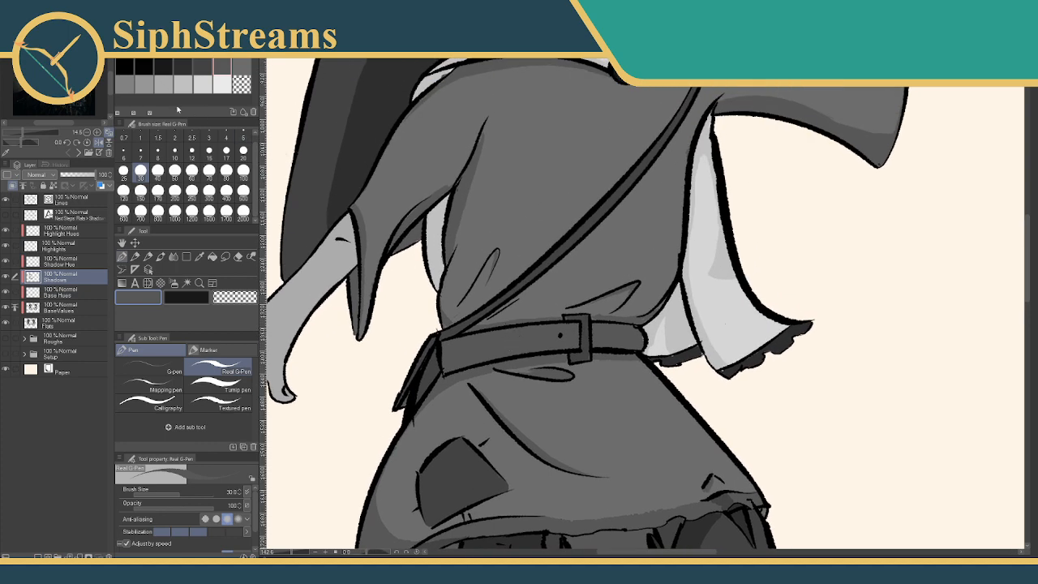
# Pick a darker grey than the belt's and shade the belt's end nearest the hanging sleeve
pyautogui.click(200, 256)
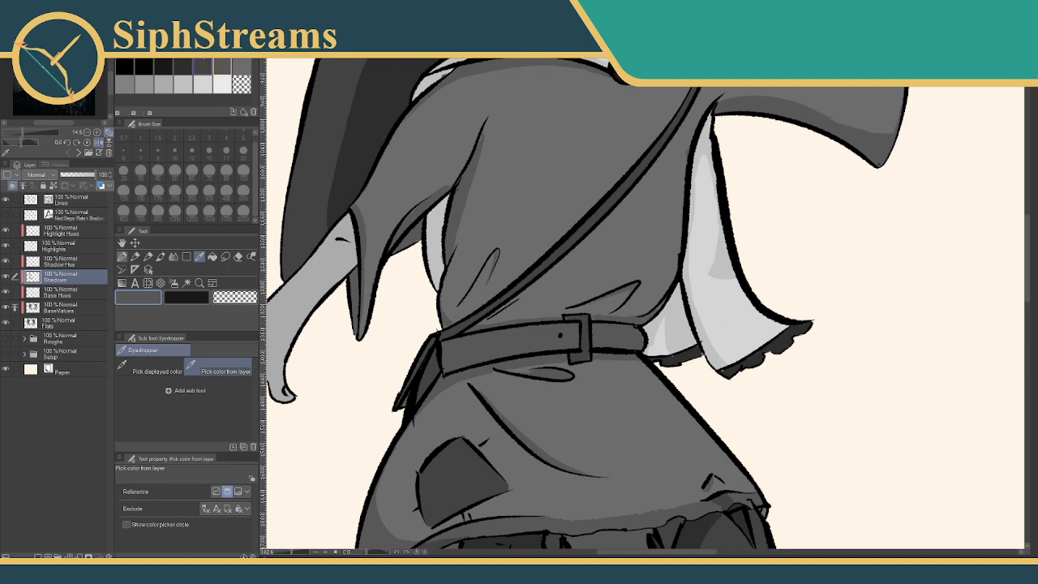
pyautogui.click(203, 62)
pyautogui.click(135, 256)
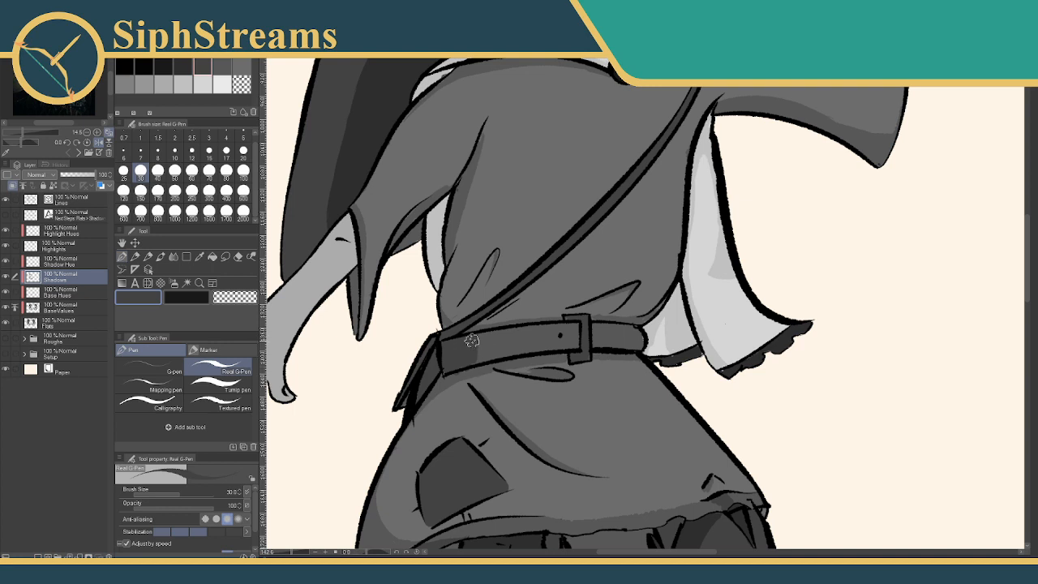
pyautogui.moveTo(485, 334)
pyautogui.mouseDown()
pyautogui.moveTo(489, 357)
pyautogui.moveTo(492, 330)
pyautogui.moveTo(503, 355)
pyautogui.mouseUp()
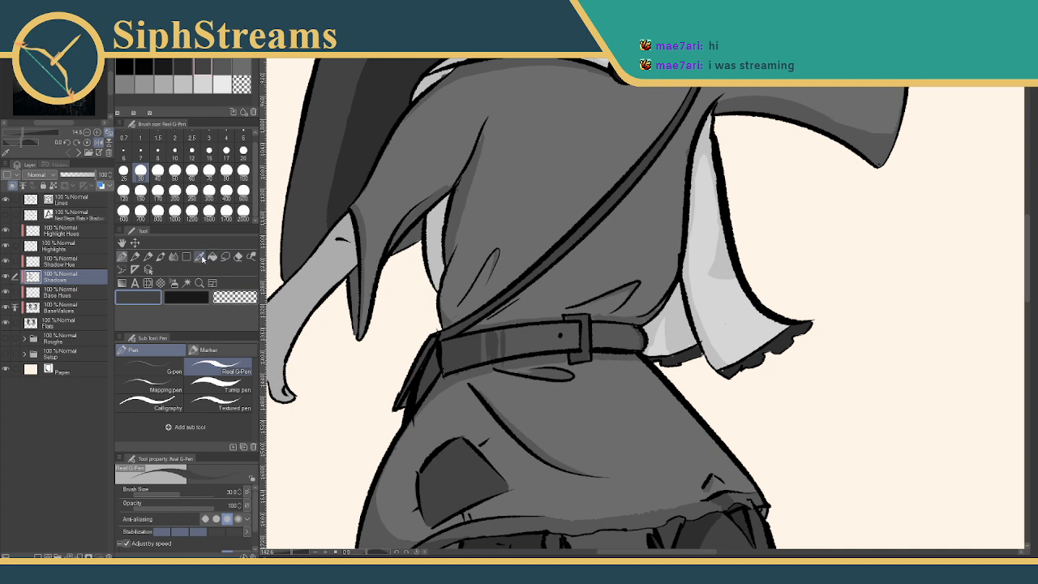
# Sample the belt's base grey and paint over the excess shadow band to trim the belt's shading
pyautogui.click(199, 257)
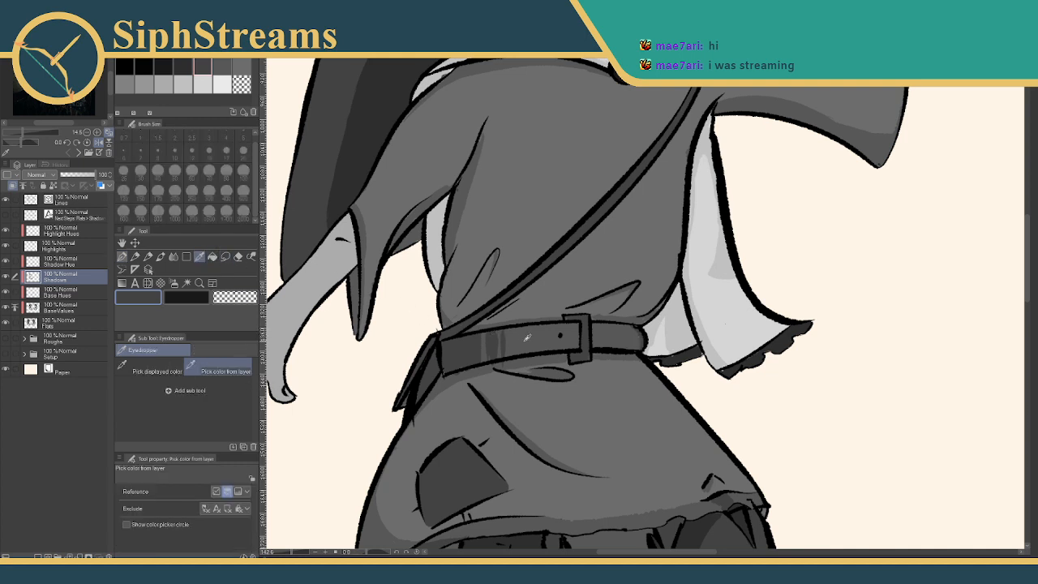
pyautogui.click(524, 341)
pyautogui.click(124, 258)
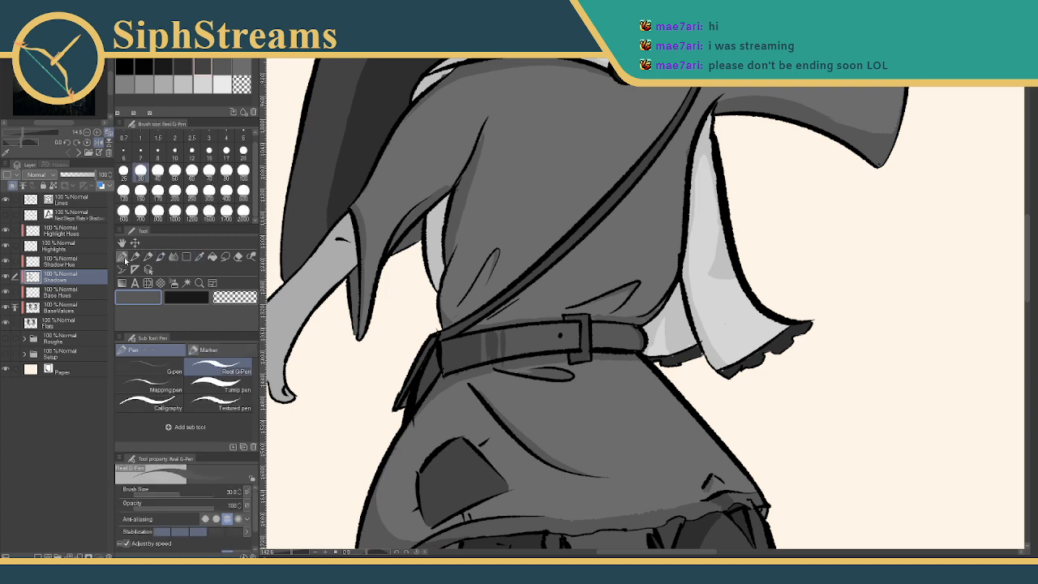
pyautogui.moveTo(488, 339)
pyautogui.mouseDown()
pyautogui.moveTo(503, 343)
pyautogui.moveTo(492, 357)
pyautogui.moveTo(505, 362)
pyautogui.mouseUp()
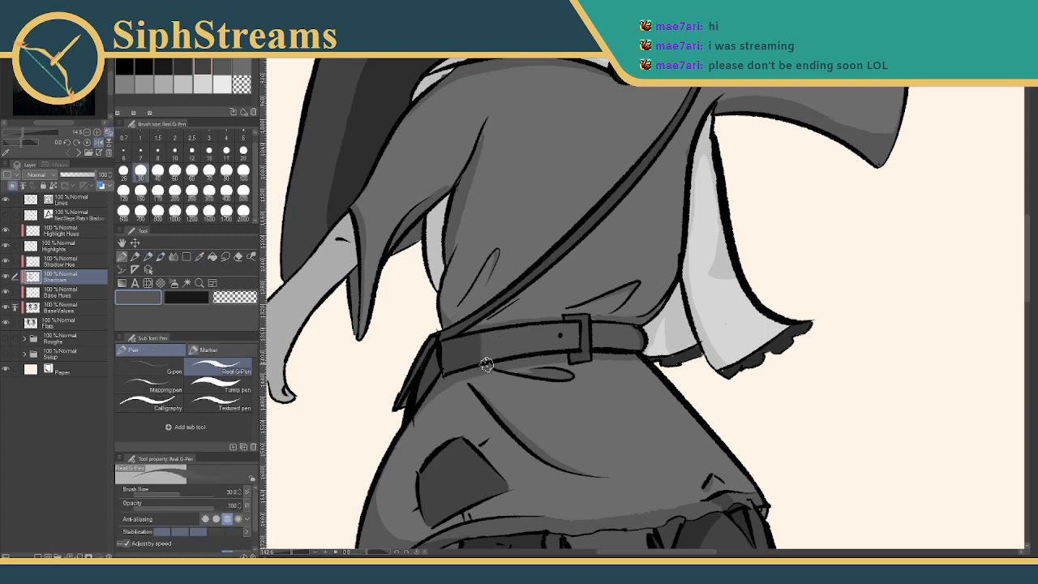
# Sample the belt's shadow grey and even out the shadow's edge near the strap end of the belt
pyautogui.click(200, 257)
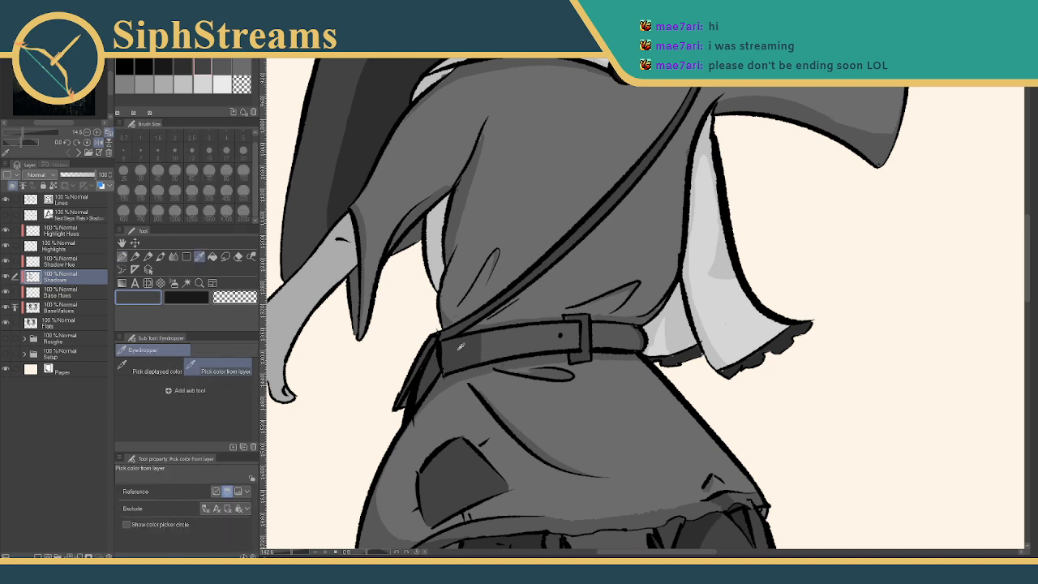
pyautogui.click(122, 257)
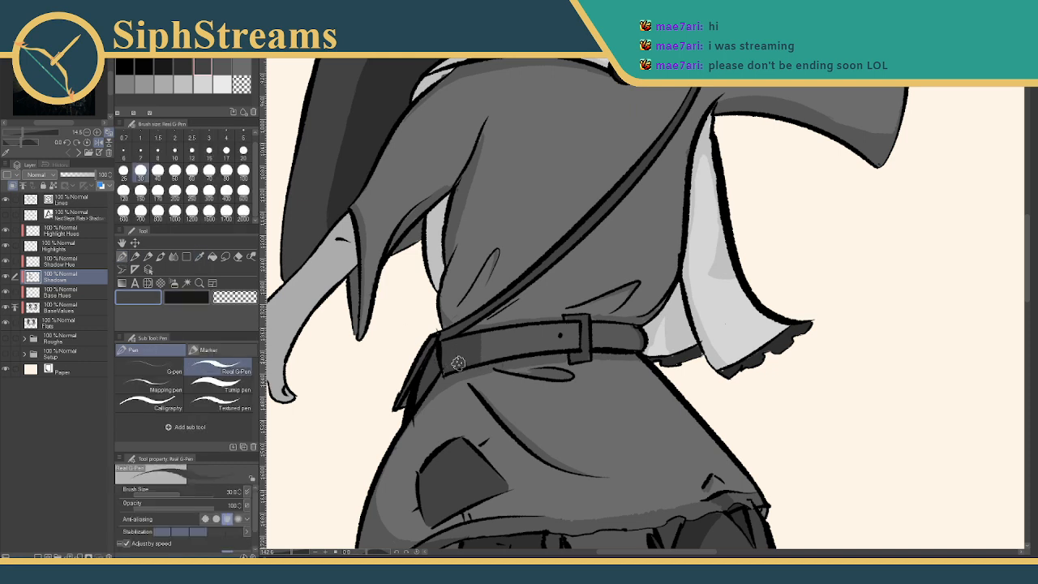
pyautogui.moveTo(458, 368); pyautogui.dragTo(481, 349)
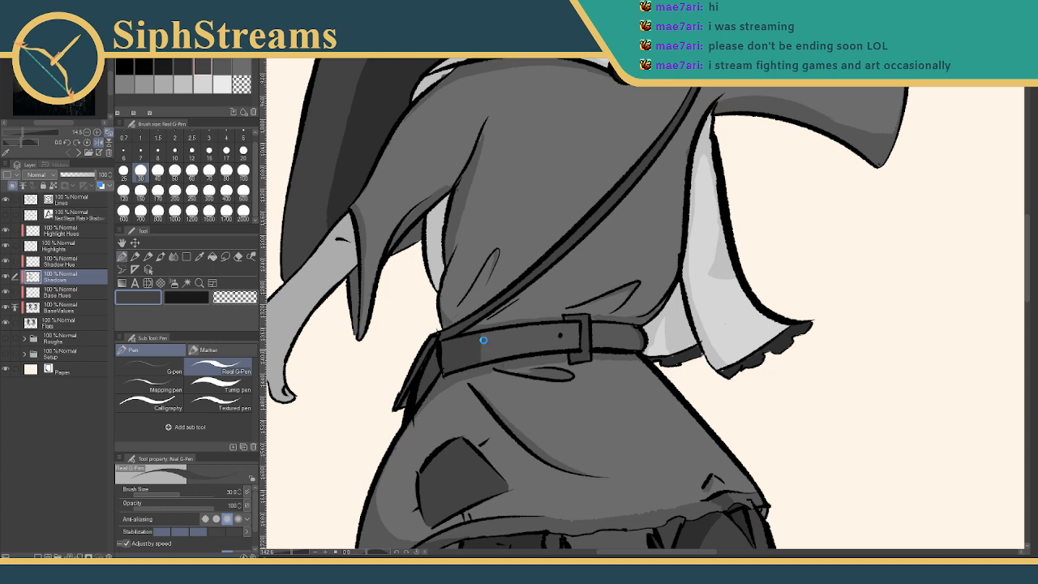
pyautogui.click(199, 257)
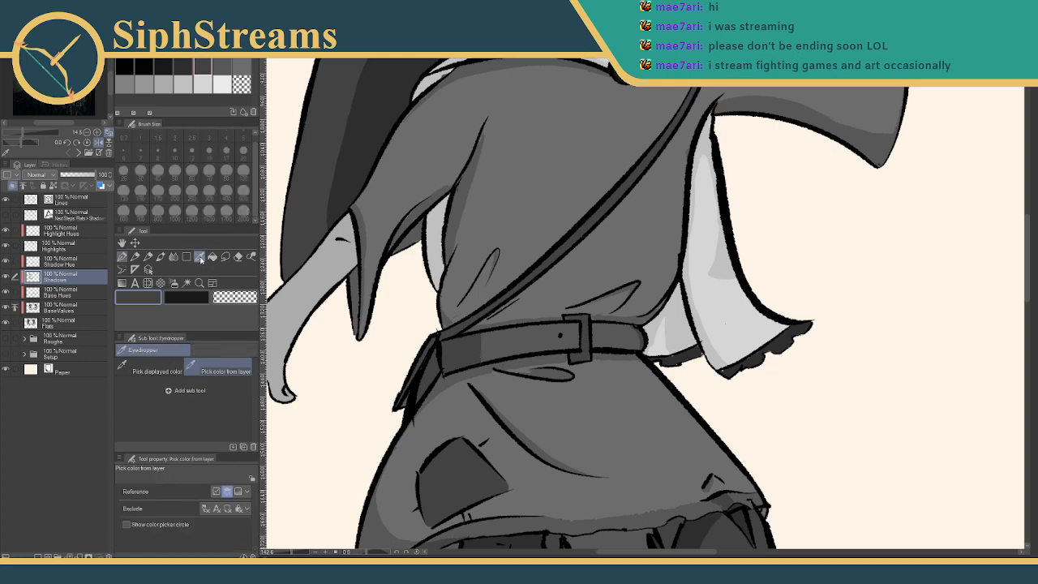
pyautogui.click(122, 257)
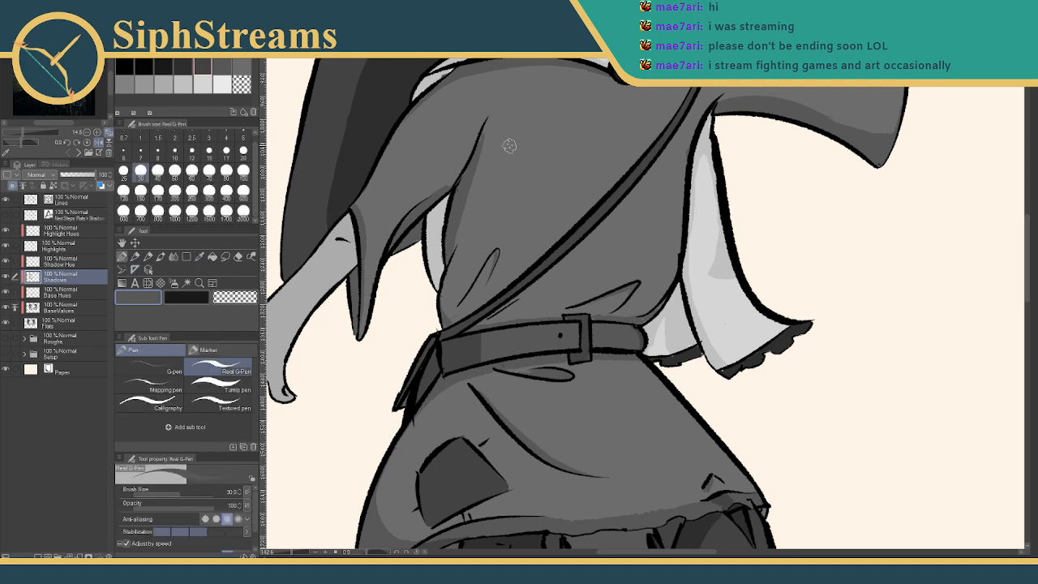
pyautogui.moveTo(491, 116); pyautogui.dragTo(479, 137)
pyautogui.moveTo(479, 252); pyautogui.dragTo(547, 191)
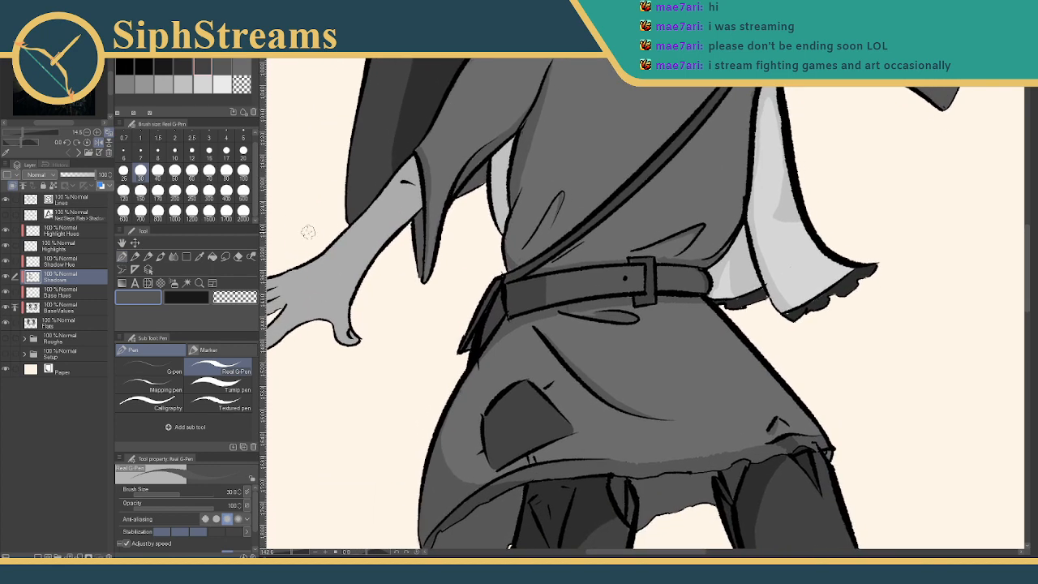
# Sample the belt tail's grey, pick a darker swatch and shade the belt tails hanging at the hip
pyautogui.click(200, 256)
pyautogui.click(491, 293)
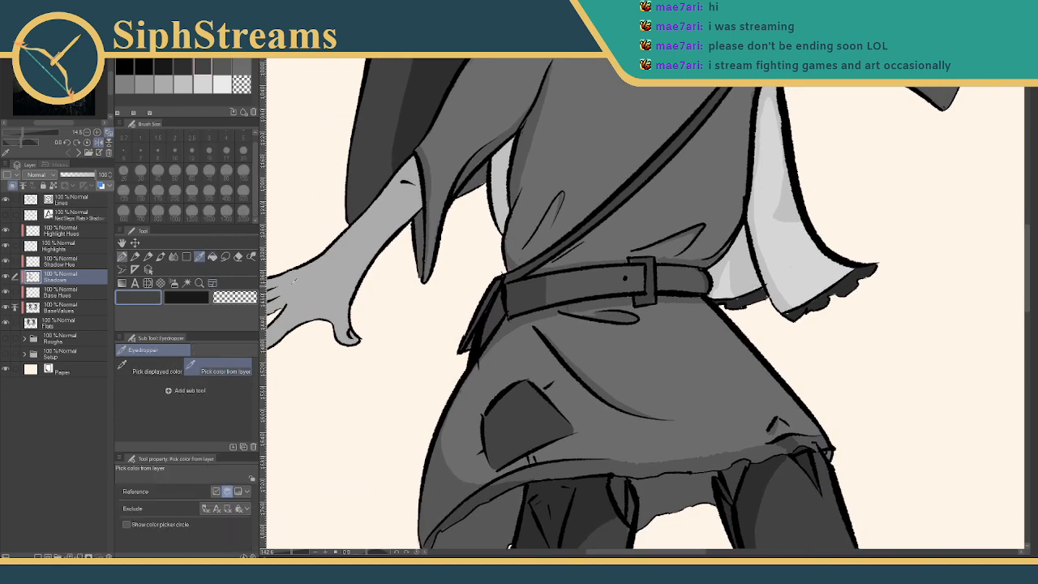
pyautogui.click(186, 66)
pyautogui.click(202, 65)
pyautogui.click(185, 66)
pyautogui.press('p')
pyautogui.moveTo(505, 280); pyautogui.dragTo(491, 294)
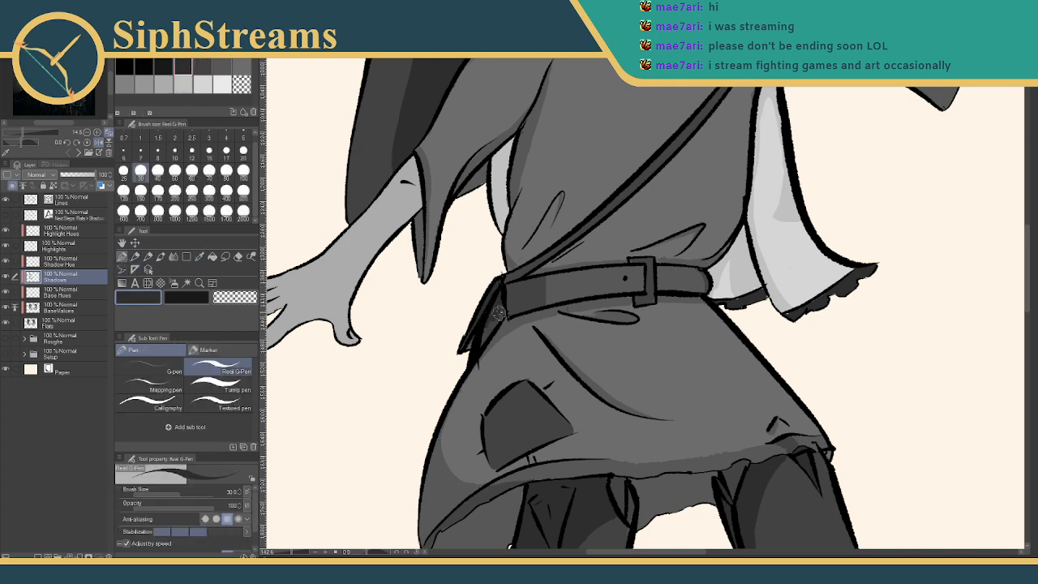
pyautogui.moveTo(485, 322); pyautogui.dragTo(471, 344)
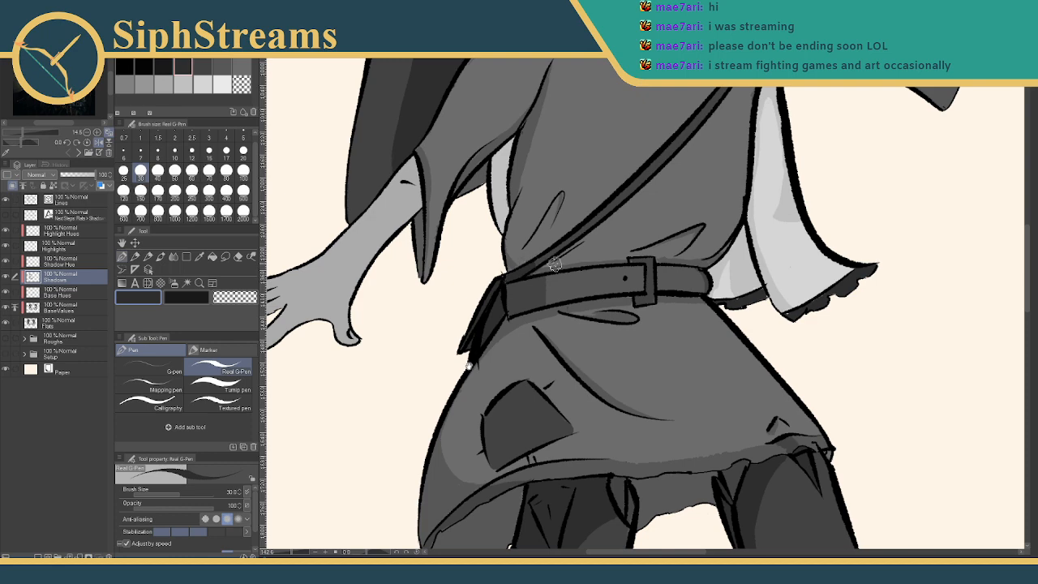
# Look over the figure's shading from the tunic down to the boots and back up to the face
pyautogui.moveTo(648, 124); pyautogui.dragTo(433, 399)
pyautogui.moveTo(467, 343); pyautogui.dragTo(584, 231)
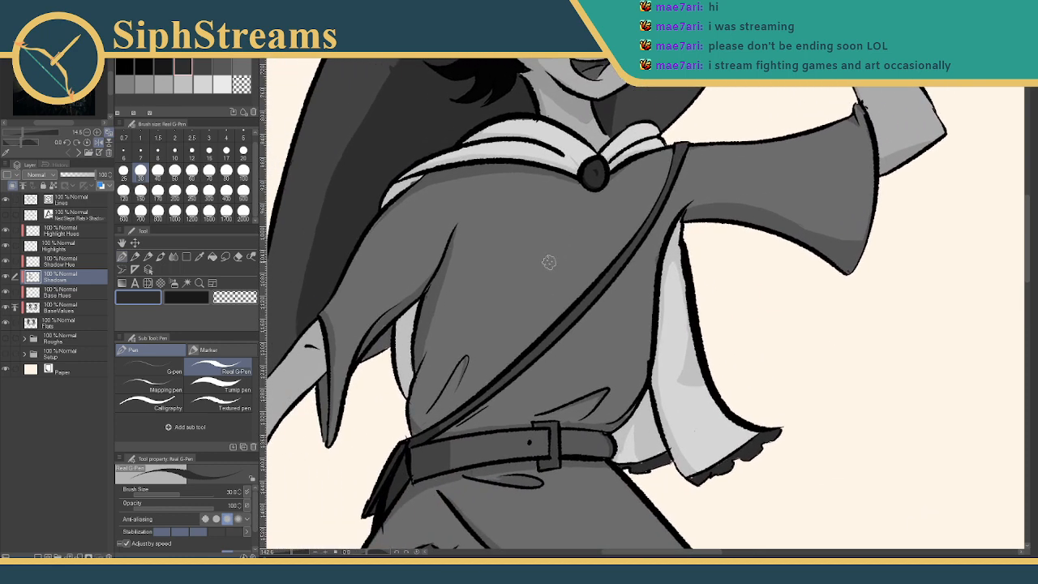
pyautogui.scroll(-10, 549, 262)
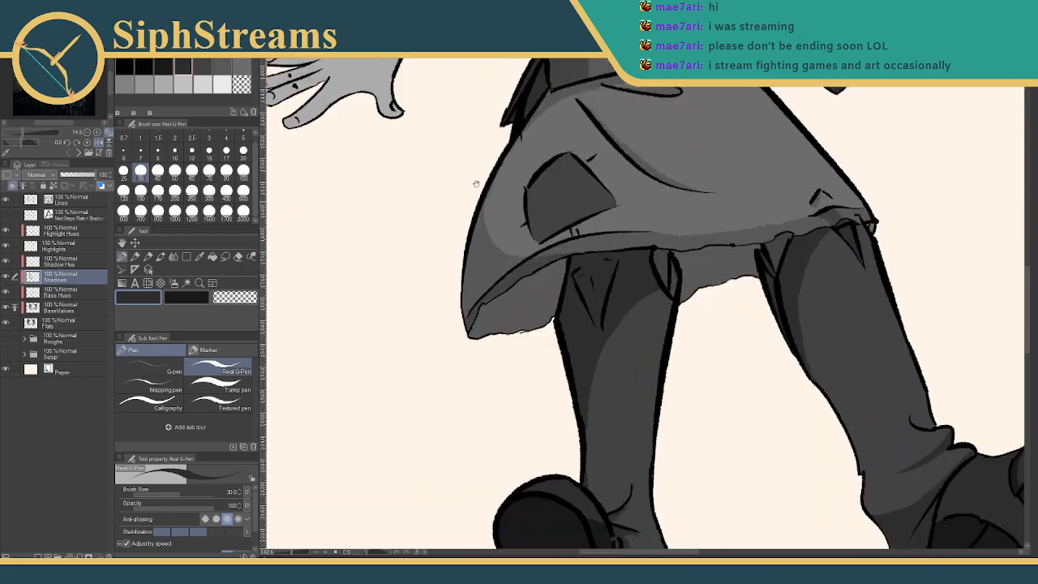
pyautogui.scroll(-3, 486, 227)
pyautogui.moveTo(505, 265); pyautogui.dragTo(579, 331)
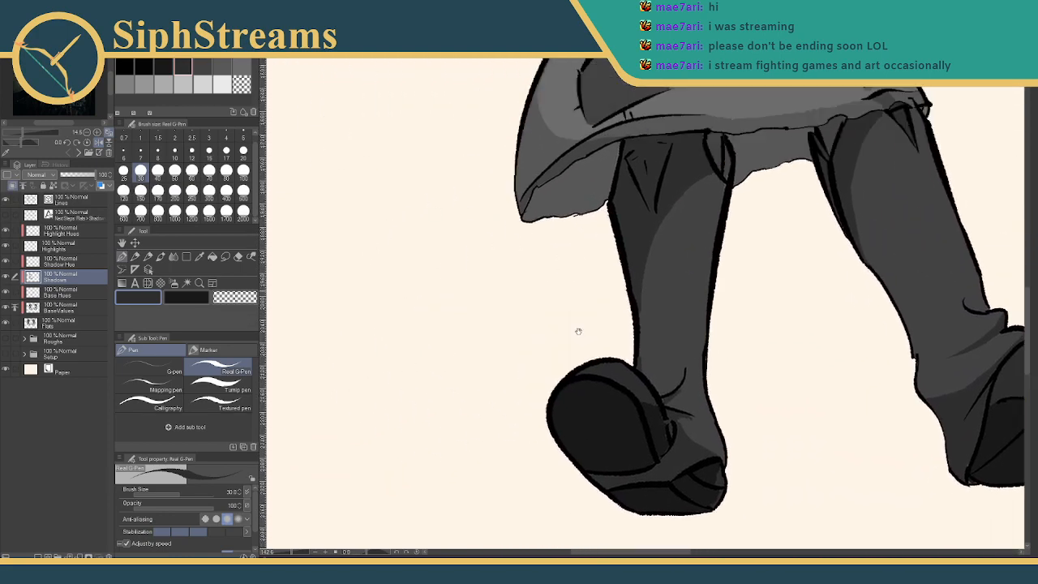
pyautogui.scroll(12, 579, 331)
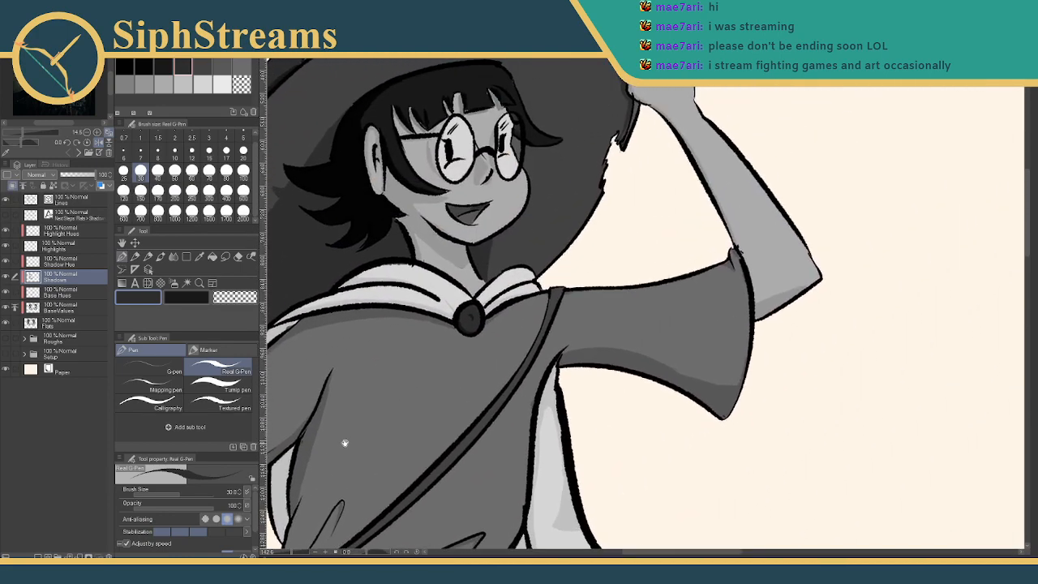
pyautogui.moveTo(344, 442); pyautogui.dragTo(385, 518)
# Sample the skin's shadow grey from the raised hand and shade the lowered forearm just beneath the sleeve with the Real G-Pen
pyautogui.click(199, 257)
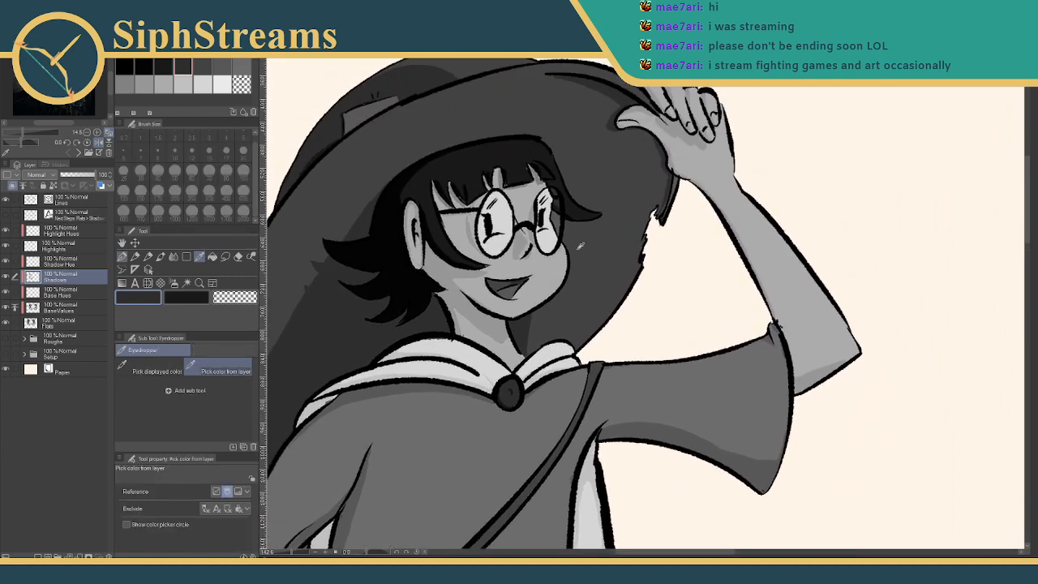
pyautogui.click(684, 127)
pyautogui.moveTo(477, 301); pyautogui.dragTo(559, 234)
pyautogui.moveTo(460, 348); pyautogui.dragTo(557, 232)
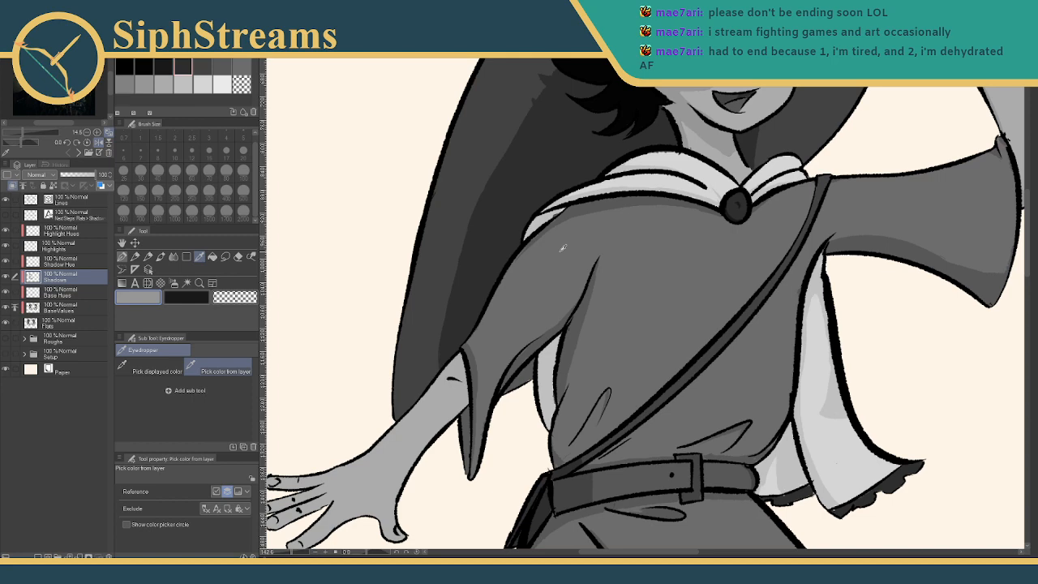
pyautogui.moveTo(471, 333); pyautogui.dragTo(506, 283)
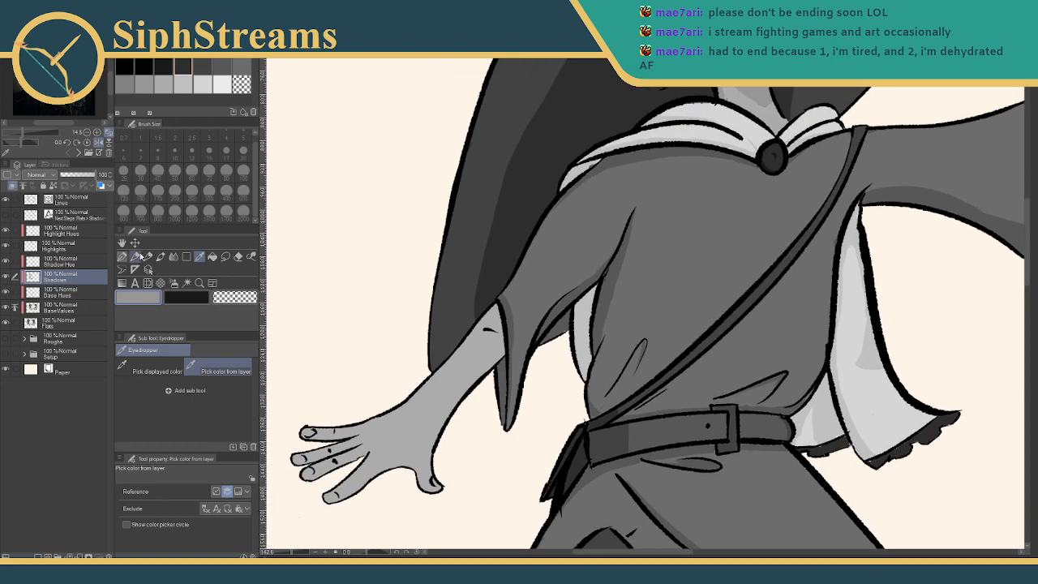
pyautogui.click(123, 257)
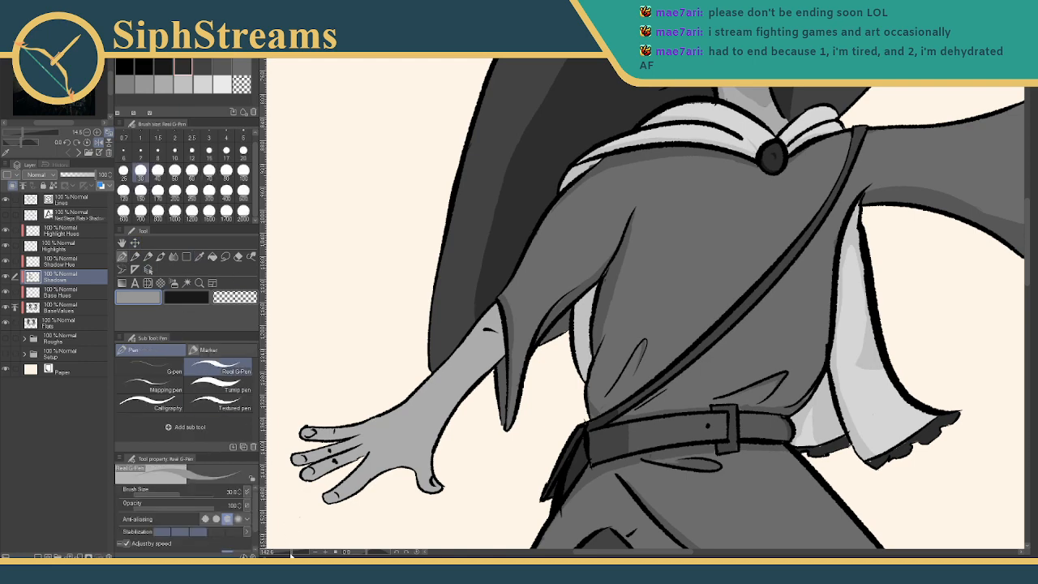
pyautogui.moveTo(292, 553); pyautogui.dragTo(298, 554)
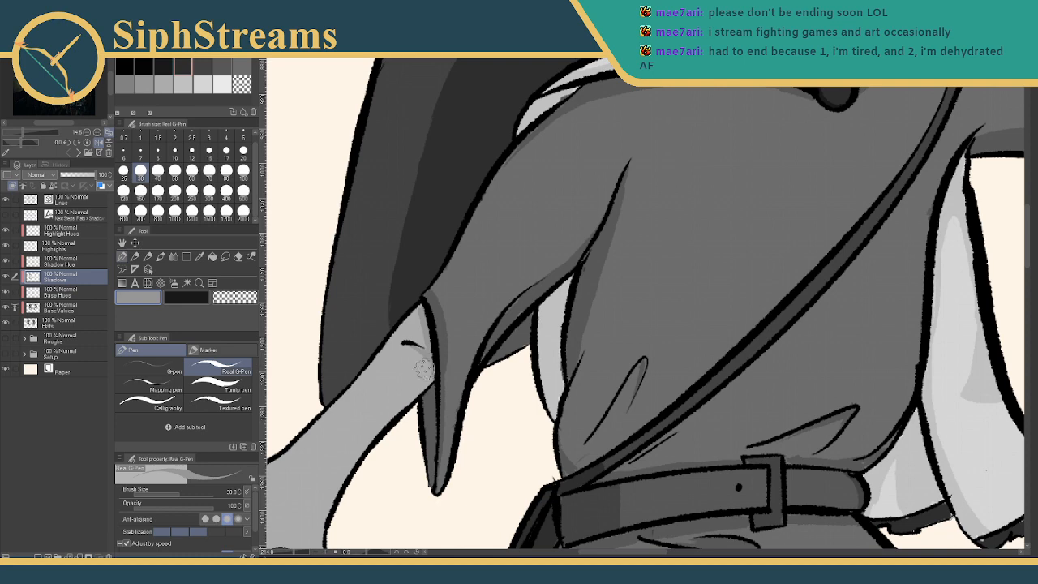
pyautogui.moveTo(423, 369); pyautogui.dragTo(605, 212)
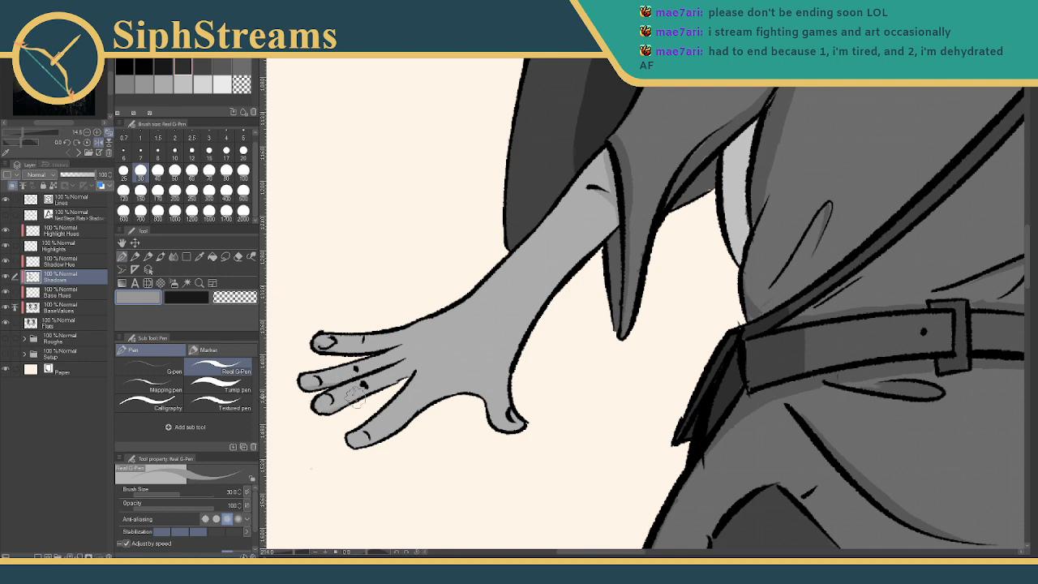
pyautogui.moveTo(398, 379)
pyautogui.mouseDown()
pyautogui.moveTo(359, 419)
pyautogui.moveTo(382, 401)
pyautogui.mouseUp()
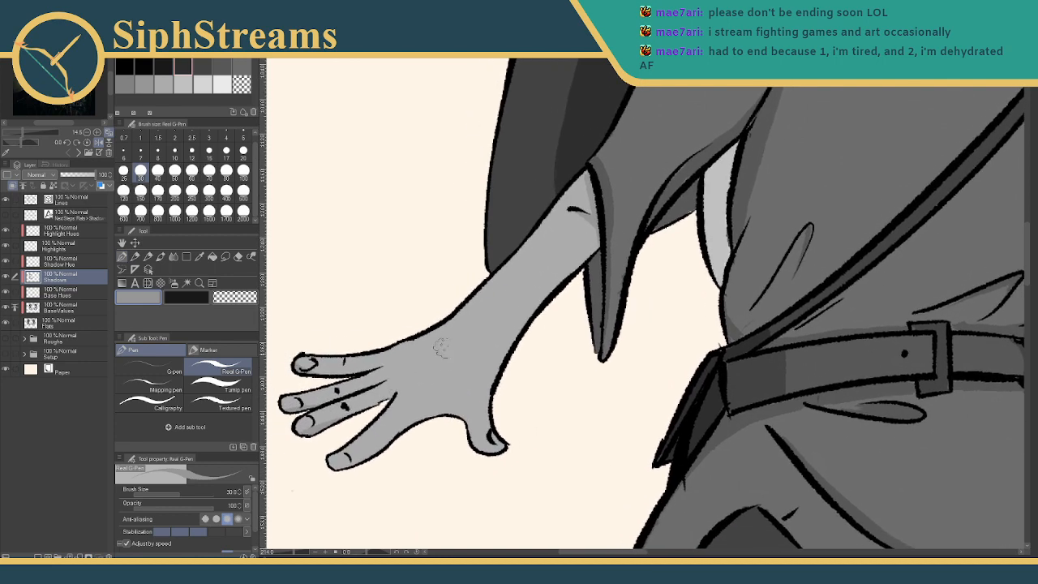
pyautogui.moveTo(546, 302); pyautogui.dragTo(566, 260)
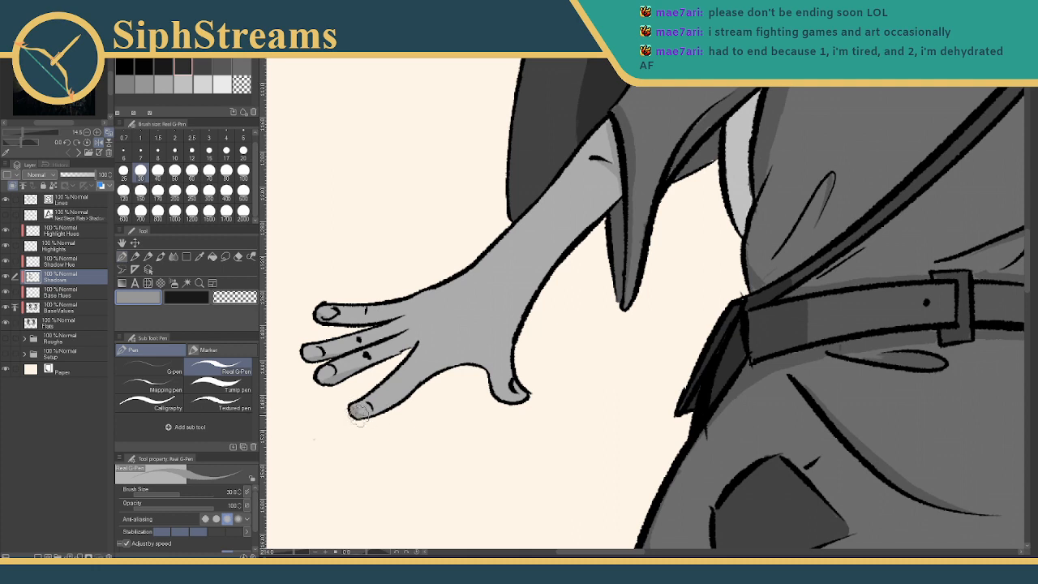
# Shade the undersides of the lowered hand's fingers and thumb in the skin's shadow grey
pyautogui.moveTo(361, 415); pyautogui.dragTo(409, 387)
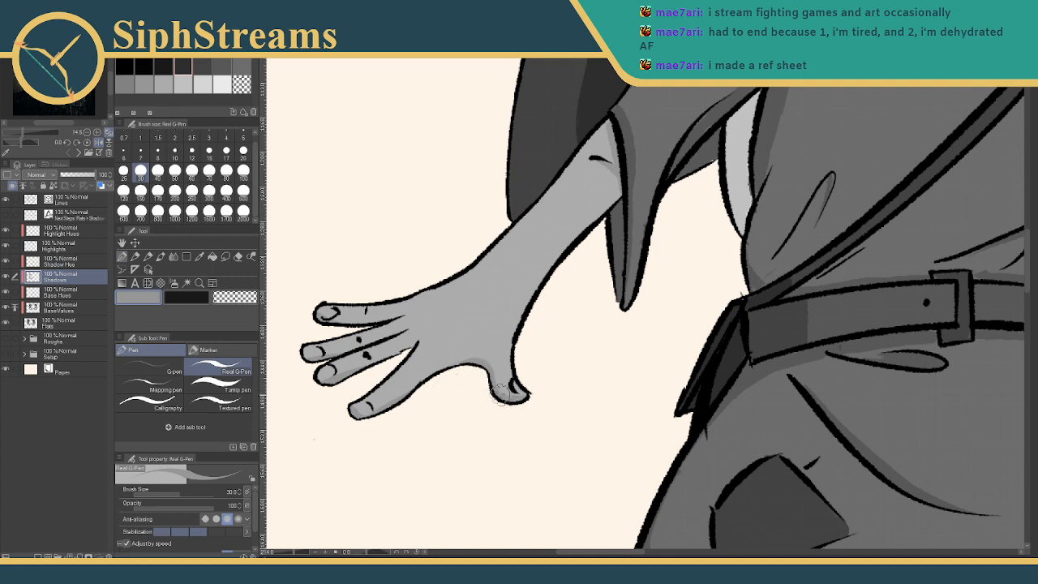
pyautogui.moveTo(523, 359)
pyautogui.mouseDown()
pyautogui.moveTo(506, 392)
pyautogui.moveTo(515, 434)
pyautogui.moveTo(573, 406)
pyautogui.mouseUp()
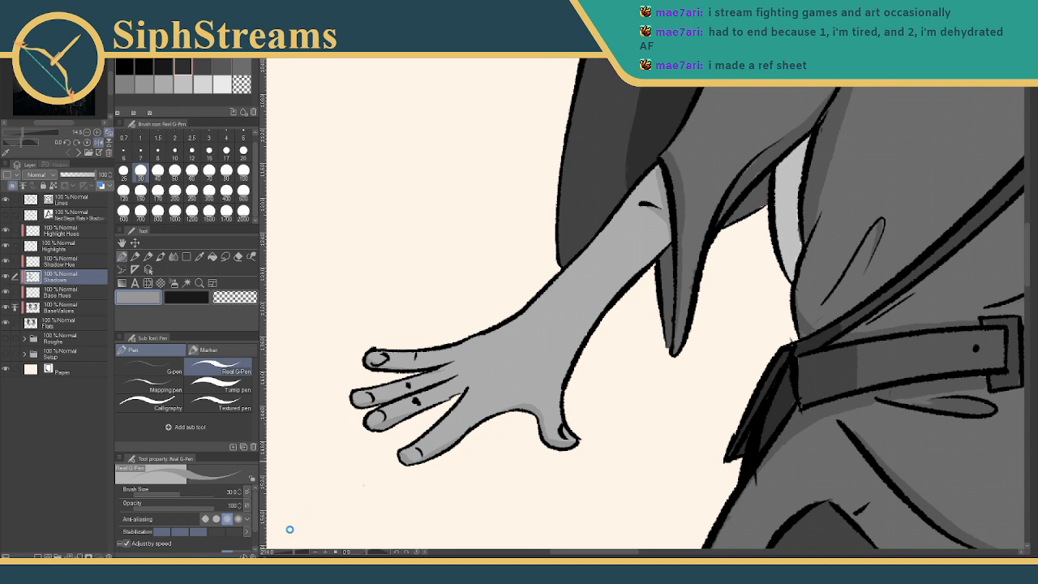
pyautogui.moveTo(294, 553); pyautogui.dragTo(281, 552)
pyautogui.moveTo(552, 400); pyautogui.dragTo(347, 467)
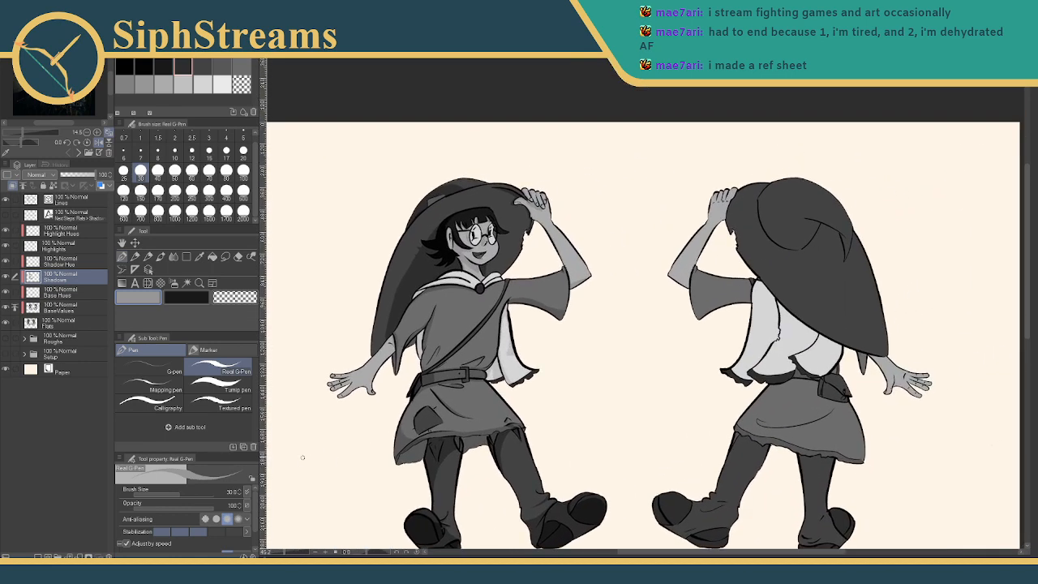
pyautogui.moveTo(302, 458); pyautogui.dragTo(359, 462)
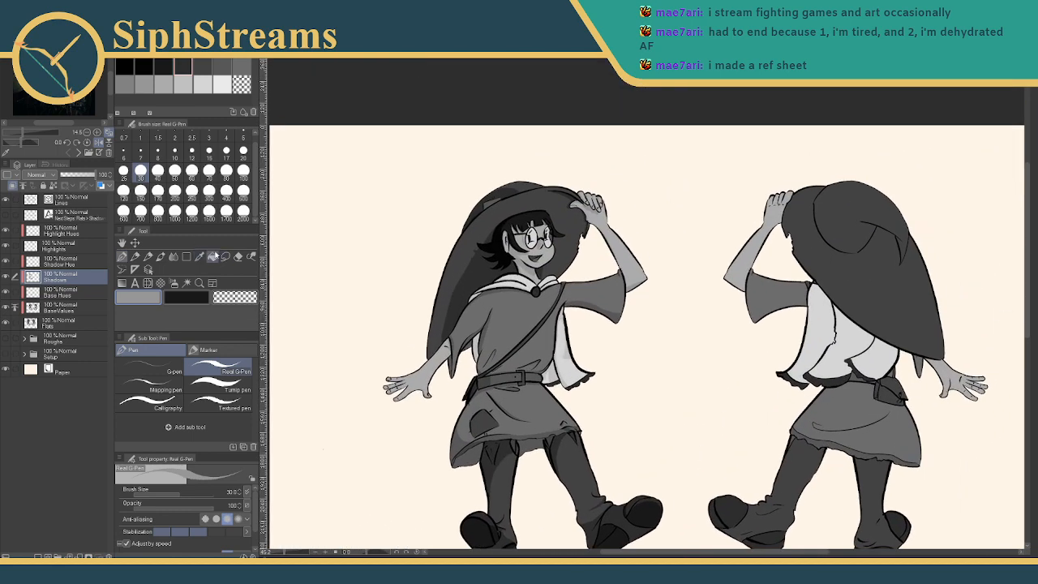
# Set the pen to transparent colour at size 50 and check the front figure's shading from the lowered sleeve to the hat
pyautogui.click(242, 87)
pyautogui.click(174, 171)
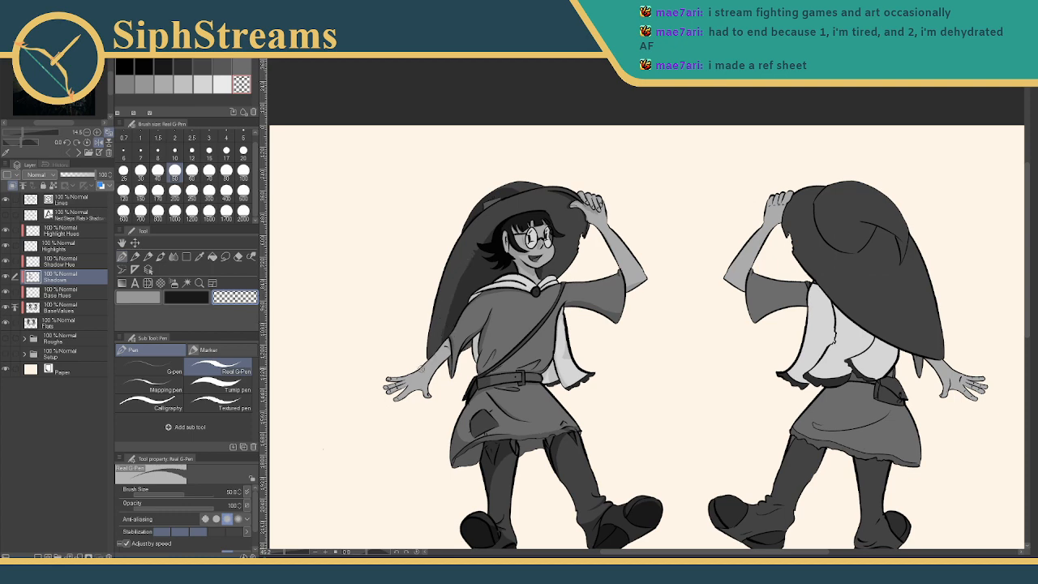
pyautogui.scroll(4, 349, 330)
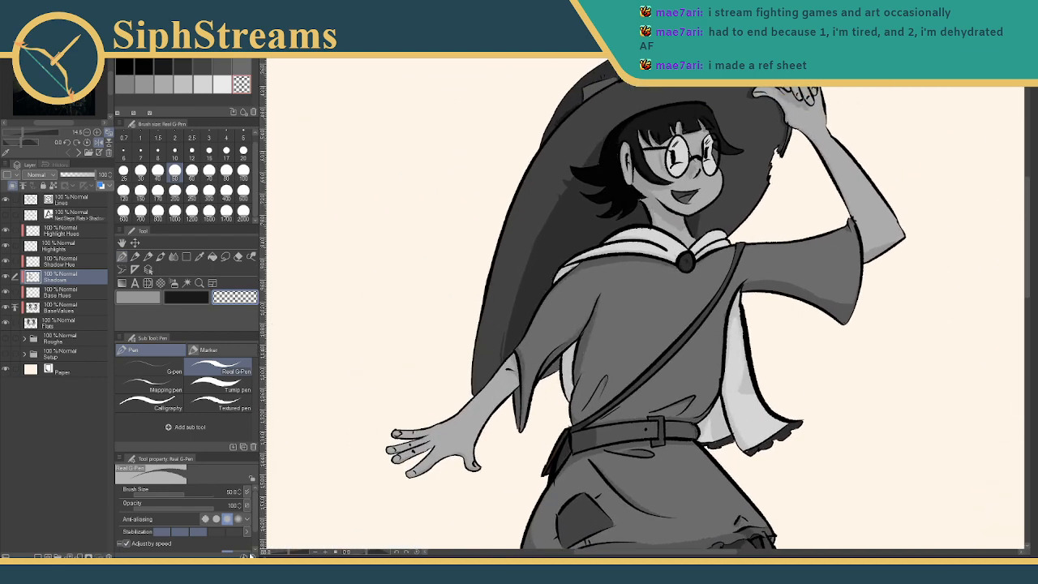
pyautogui.scroll(5, 624, 331)
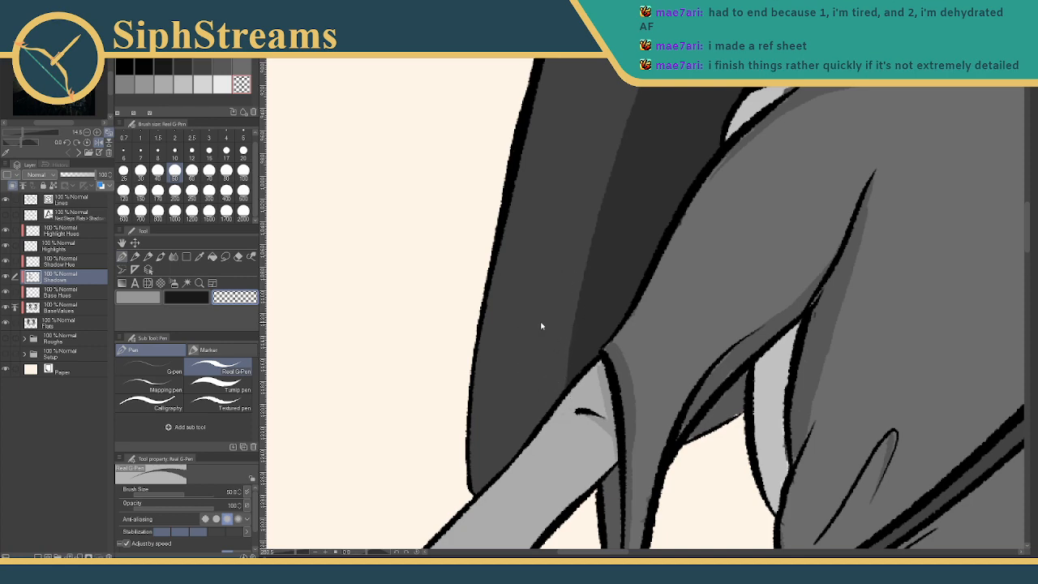
pyautogui.moveTo(302, 552); pyautogui.dragTo(287, 554)
pyautogui.moveTo(588, 373); pyautogui.dragTo(362, 456)
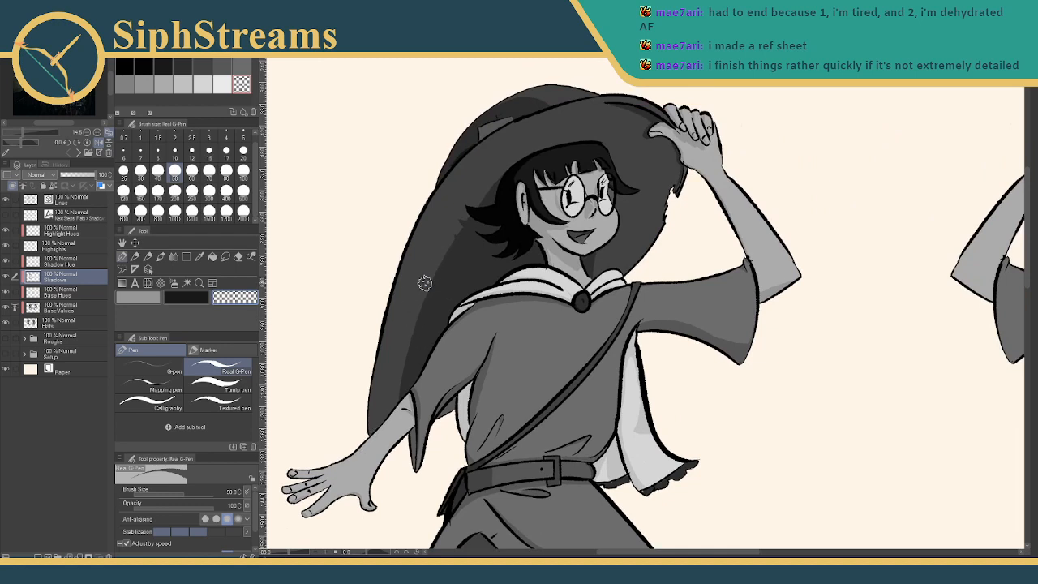
pyautogui.moveTo(424, 283); pyautogui.dragTo(505, 281)
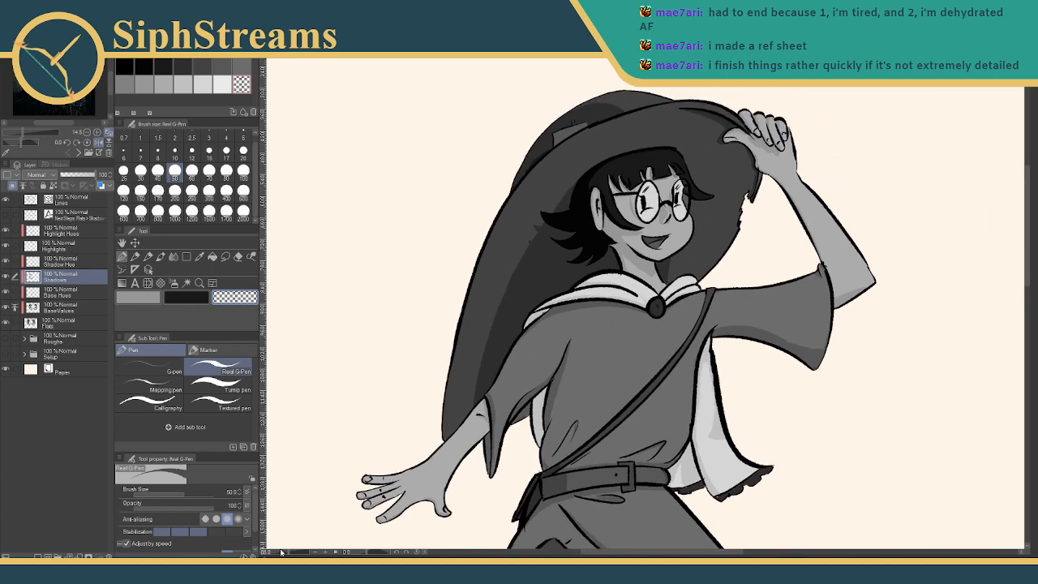
pyautogui.moveTo(287, 552); pyautogui.dragTo(281, 553)
pyautogui.moveTo(587, 408); pyautogui.dragTo(459, 428)
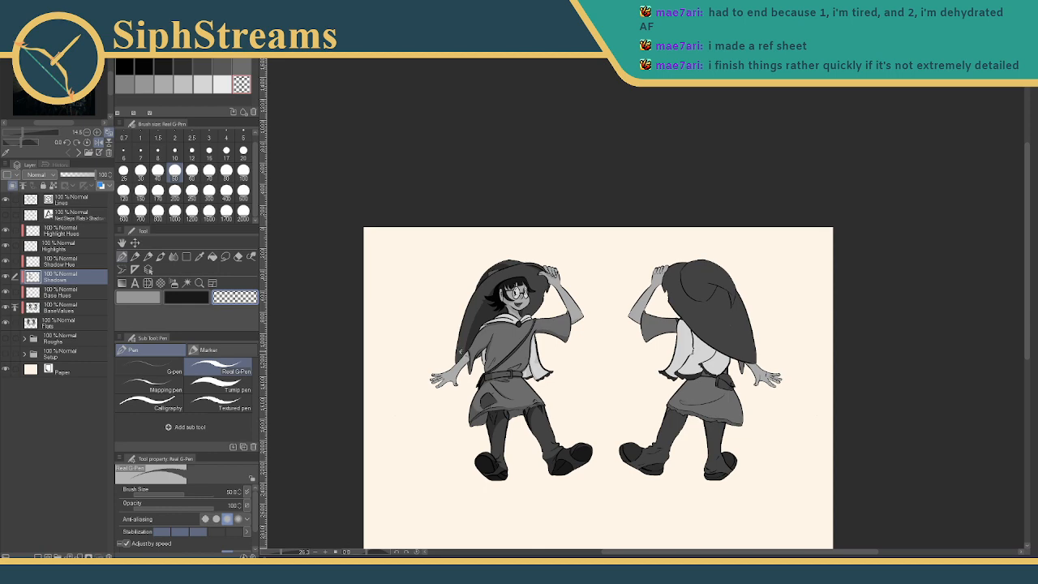
pyautogui.moveTo(460, 352); pyautogui.dragTo(329, 345)
# Sample the skin's shadow grey from the front figure's raised elbow and shade the inner edge of the back figure's raised forearm
pyautogui.moveTo(281, 553); pyautogui.dragTo(284, 554)
pyautogui.moveTo(355, 379); pyautogui.dragTo(458, 426)
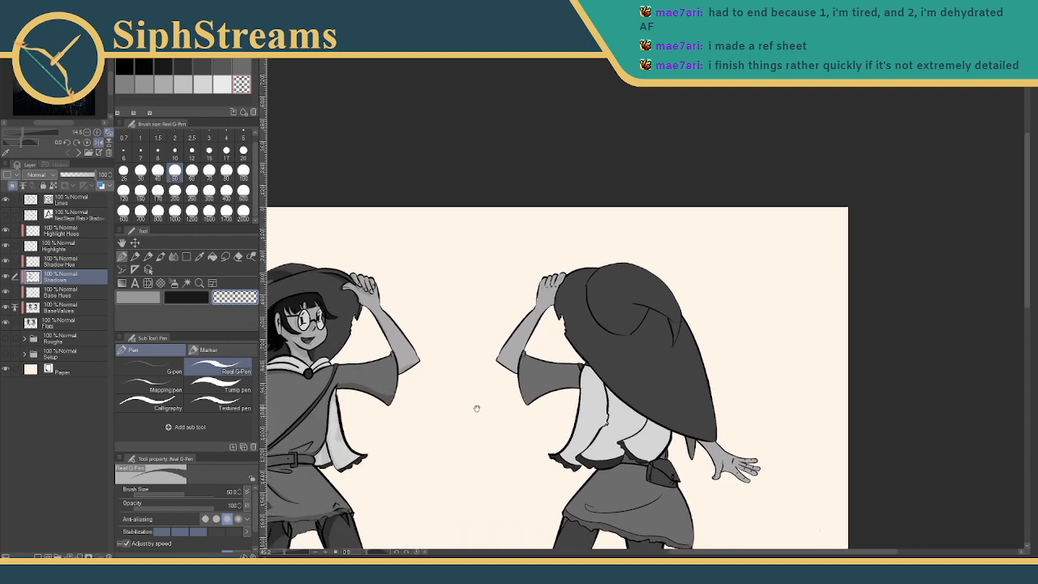
pyautogui.moveTo(285, 554); pyautogui.dragTo(289, 554)
pyautogui.moveTo(459, 441); pyautogui.dragTo(660, 371)
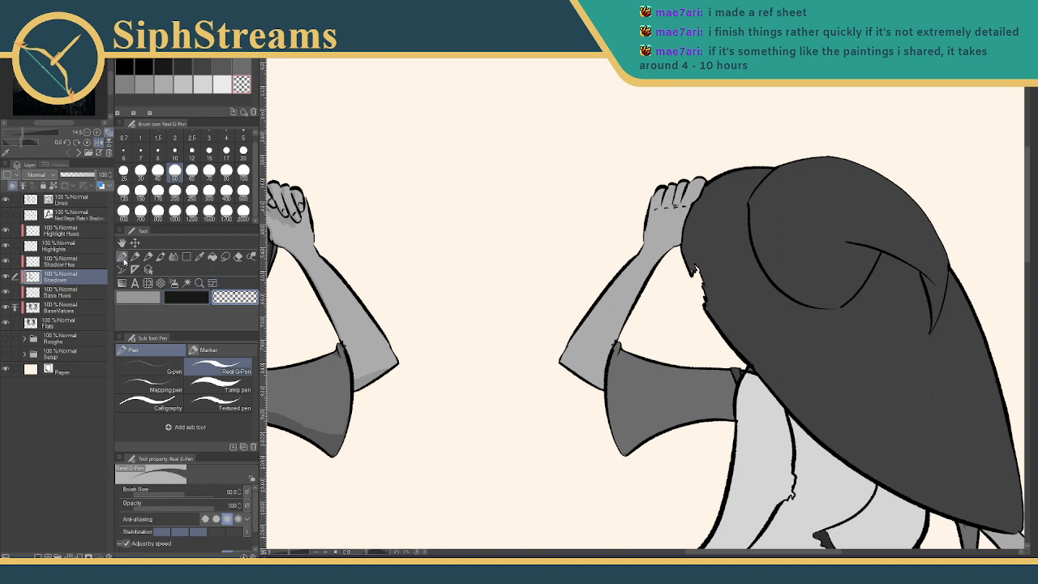
pyautogui.click(200, 257)
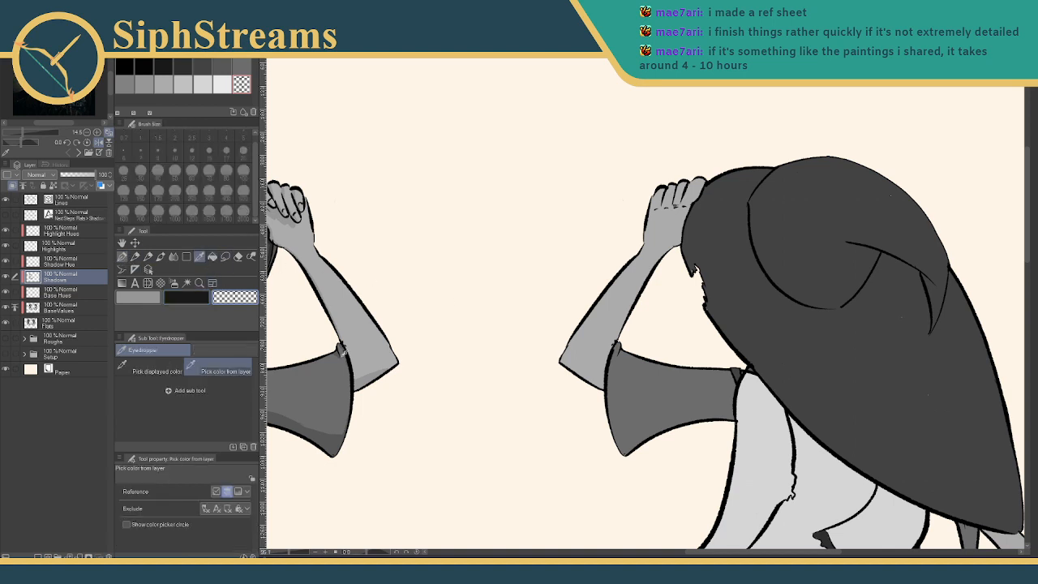
pyautogui.click(328, 436)
pyautogui.click(122, 257)
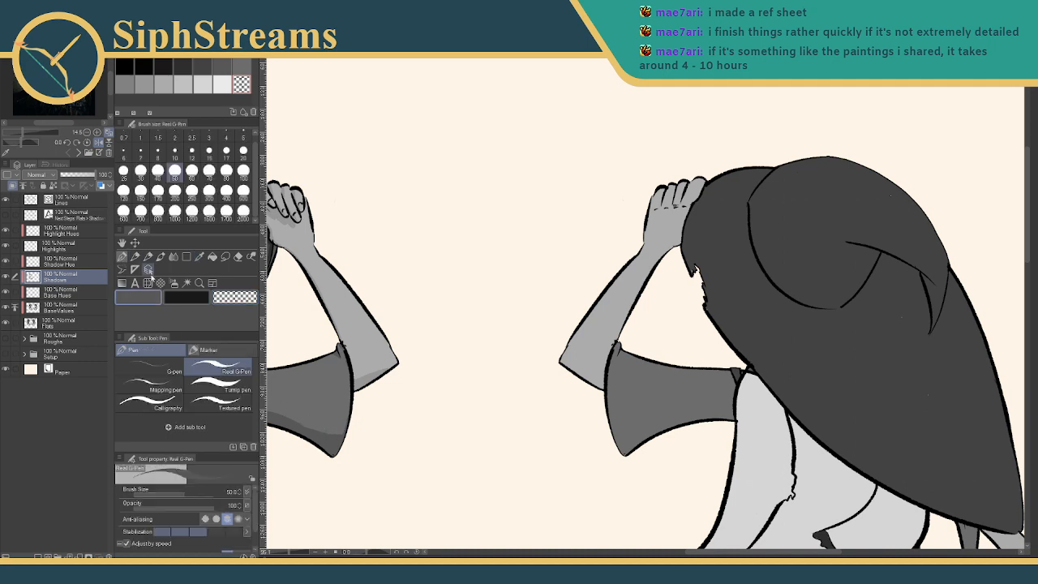
pyautogui.press('i')
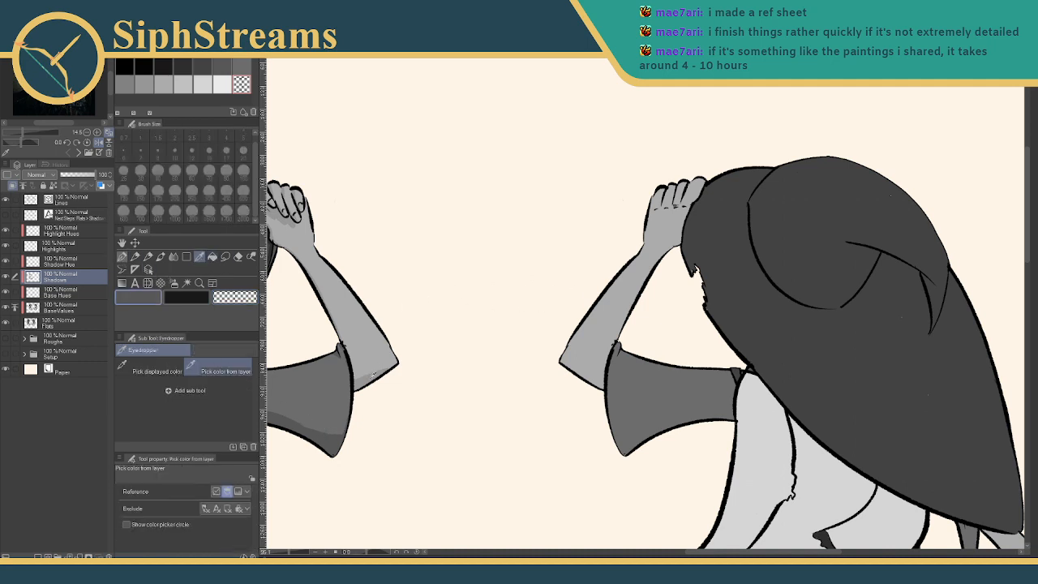
pyautogui.click(372, 373)
pyautogui.click(121, 257)
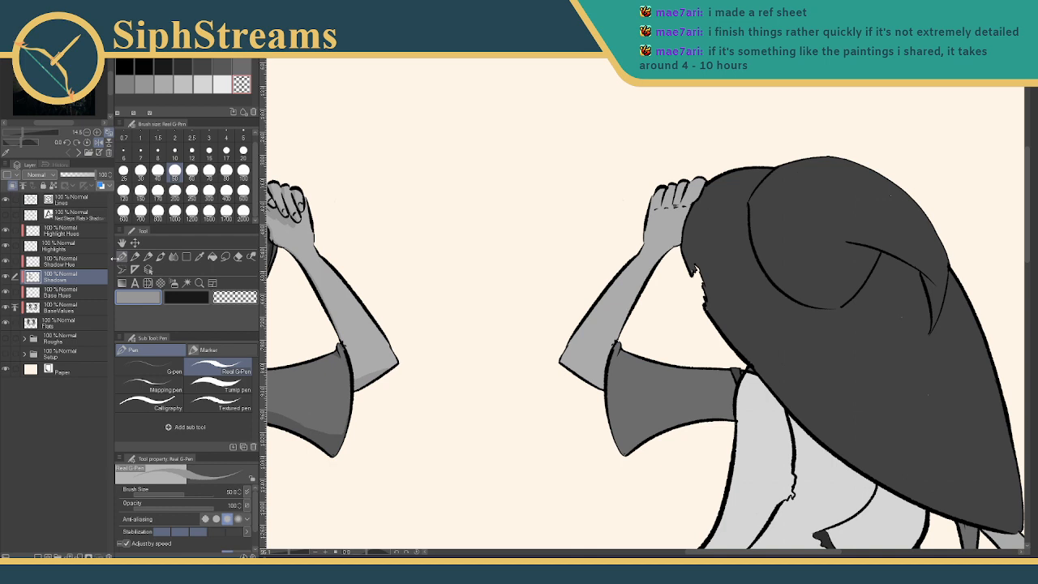
pyautogui.moveTo(657, 282); pyautogui.dragTo(621, 320)
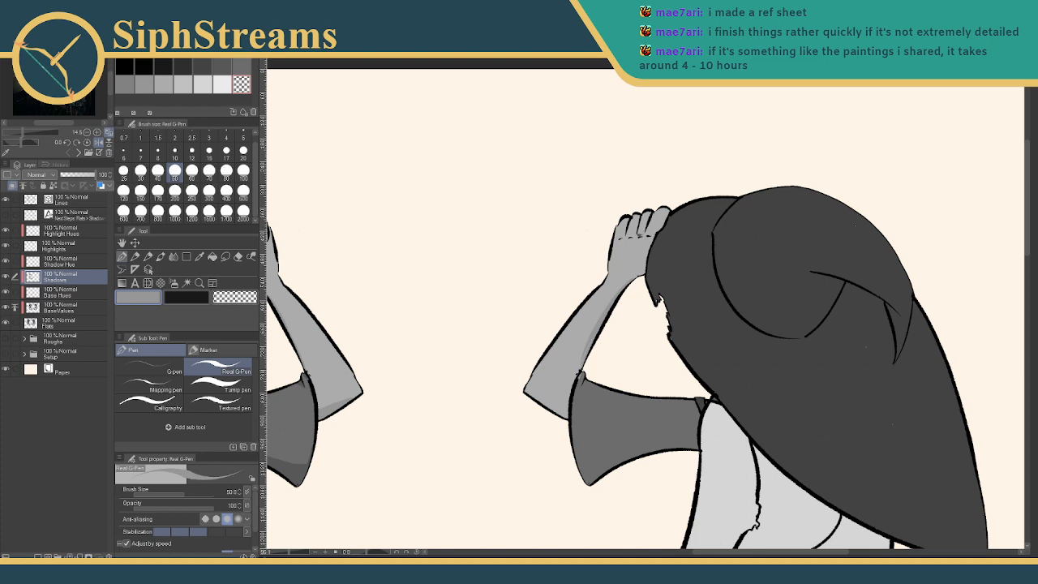
# Open the 23.1.30 Malenia Illustration file from the SiphStreams Drawings folder and look over the painting
pyautogui.click(16, 18)
pyautogui.moveTo(81, 64)
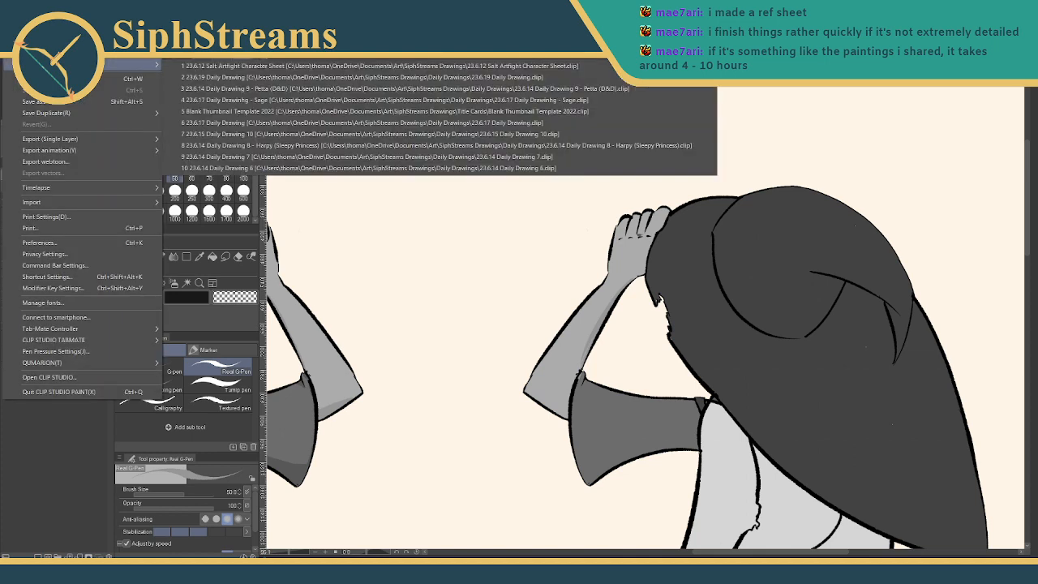
pyautogui.click(81, 53)
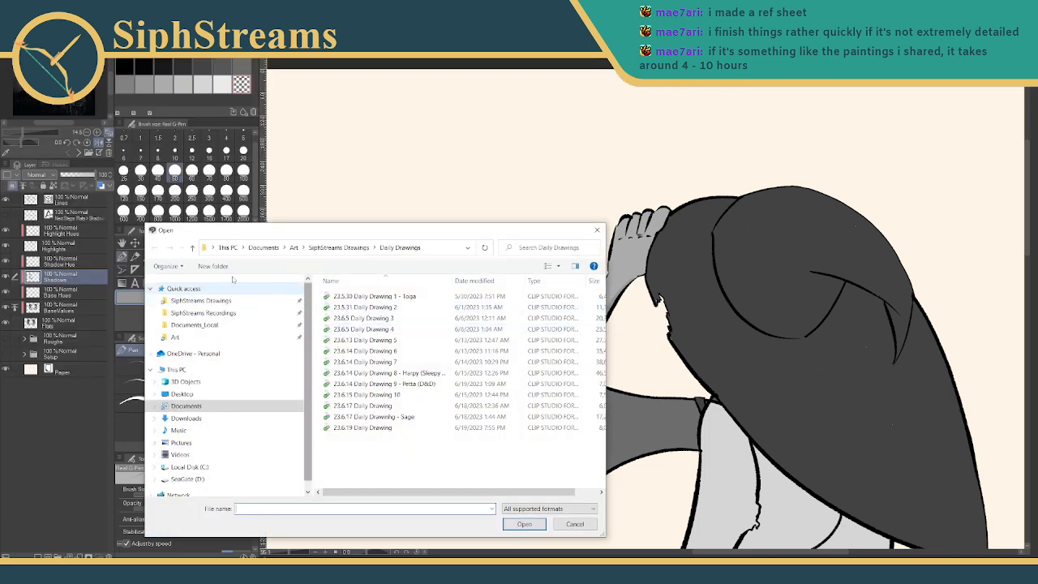
pyautogui.click(338, 248)
pyautogui.scroll(-2, 415, 364)
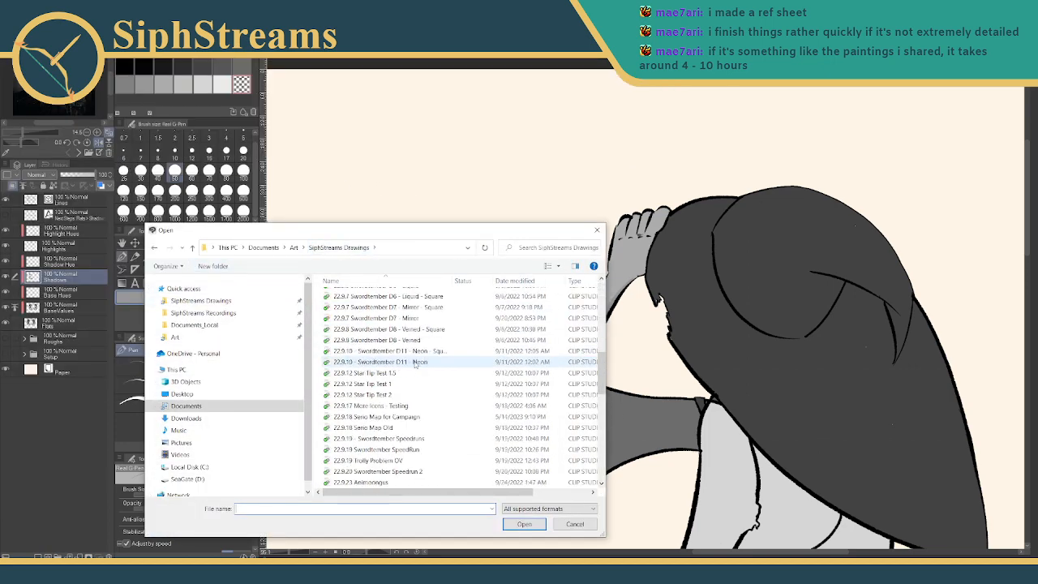
pyautogui.scroll(-5, 415, 364)
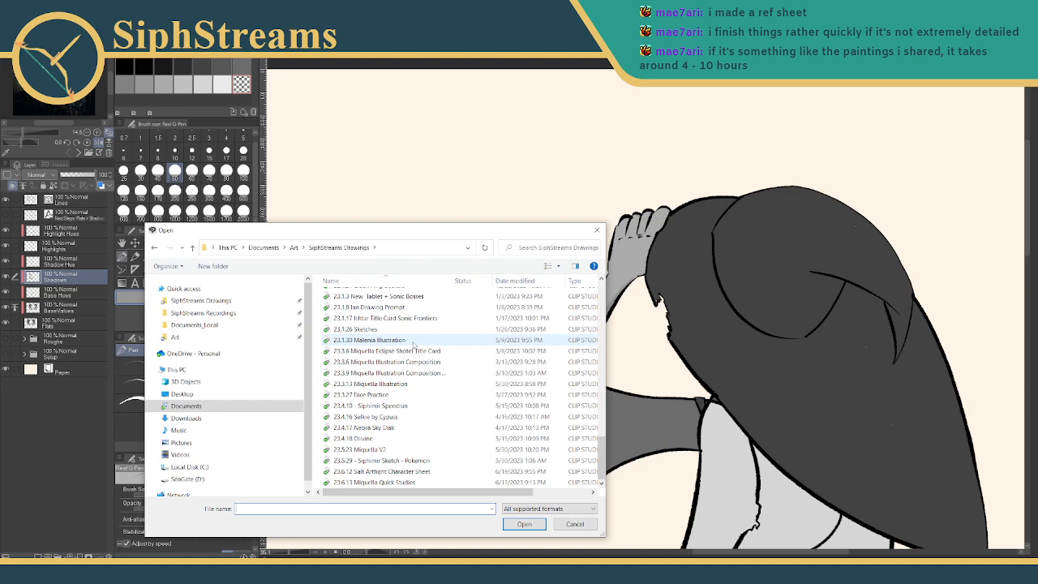
pyautogui.doubleClick(412, 341)
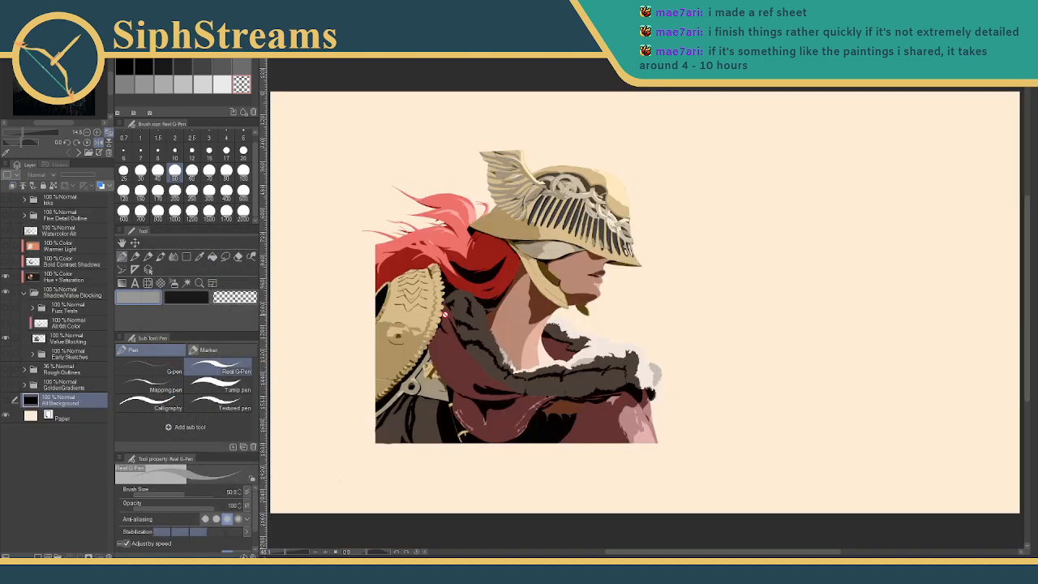
pyautogui.scroll(2, 446, 315)
pyautogui.moveTo(445, 314)
pyautogui.mouseDown()
pyautogui.moveTo(424, 343)
pyautogui.moveTo(434, 360)
pyautogui.mouseUp()
pyautogui.scroll(-5, 424, 344)
pyautogui.scroll(2, 425, 344)
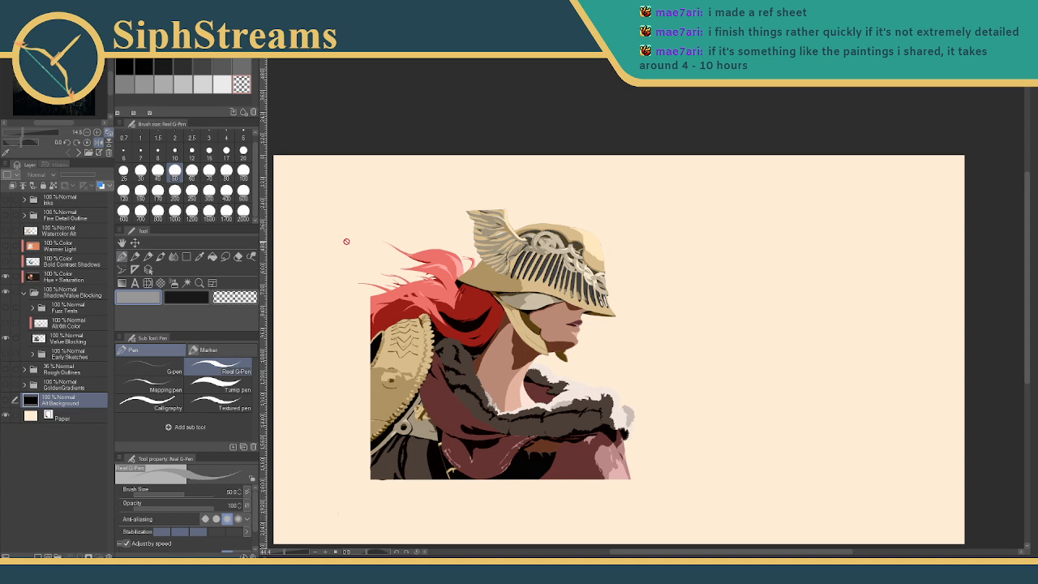
pyautogui.moveTo(386, 211); pyautogui.dragTo(395, 207)
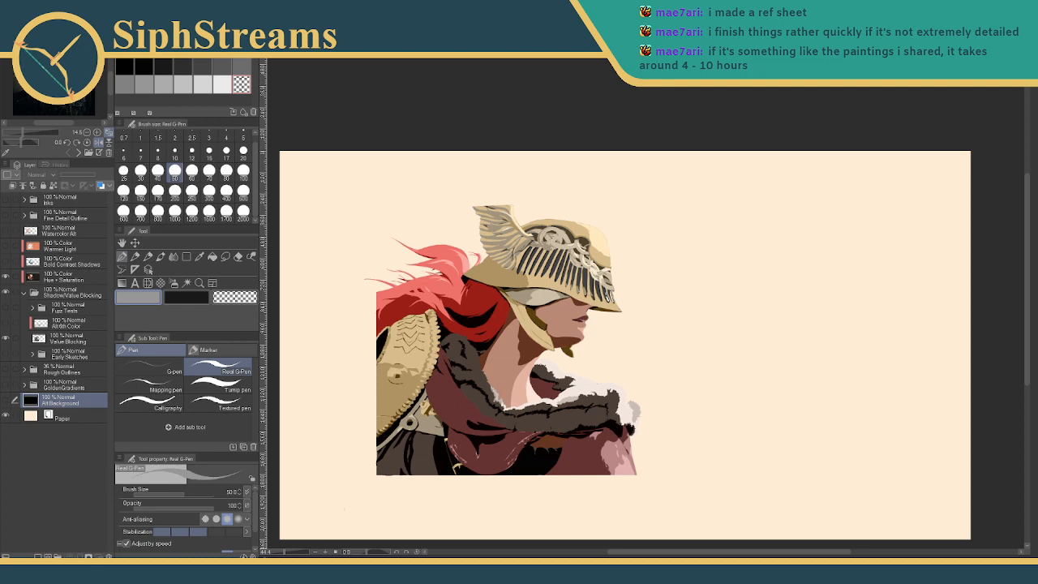
# Return to the witch character sheet and continue shading the back figure's raised forearm and wrist beside the hat brim
pyautogui.hotkey('ctrl', 'Tab')
pyautogui.scroll(-2, 481, 190)
pyautogui.scroll(3, 613, 268)
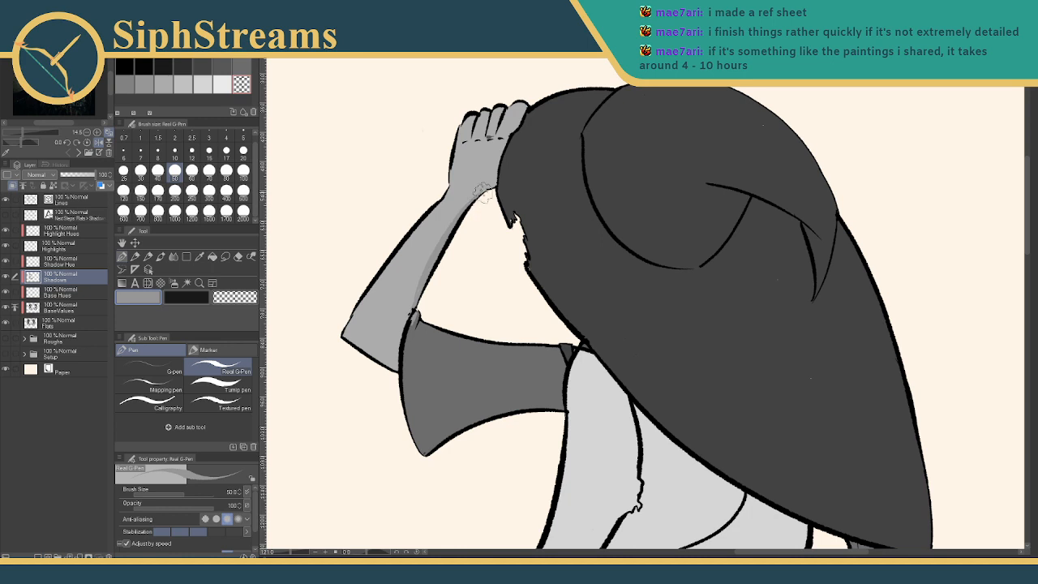
pyautogui.moveTo(409, 318); pyautogui.dragTo(354, 420)
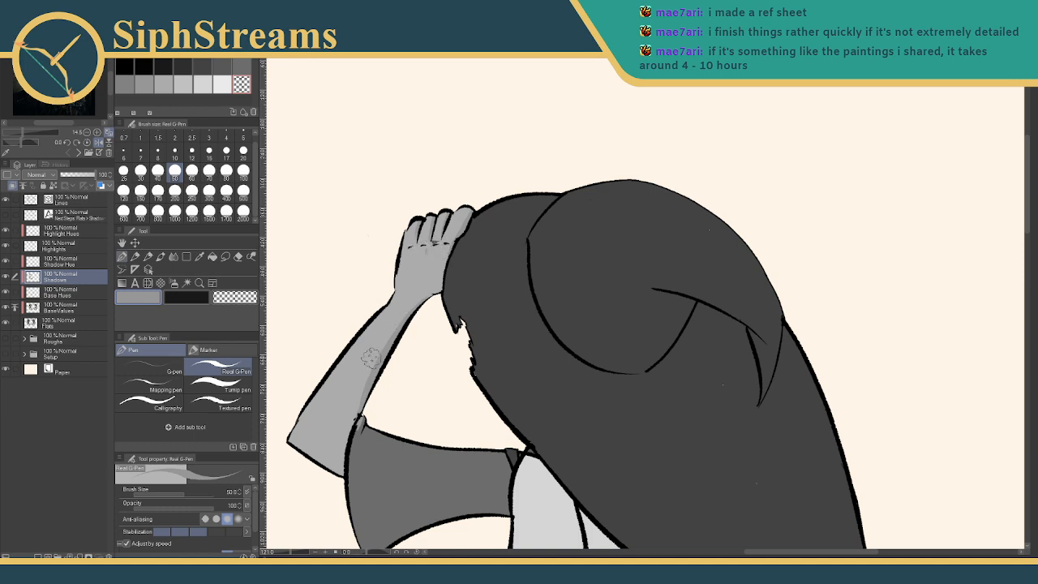
pyautogui.moveTo(293, 552)
pyautogui.mouseDown()
pyautogui.moveTo(284, 555)
pyautogui.moveTo(293, 553)
pyautogui.mouseUp()
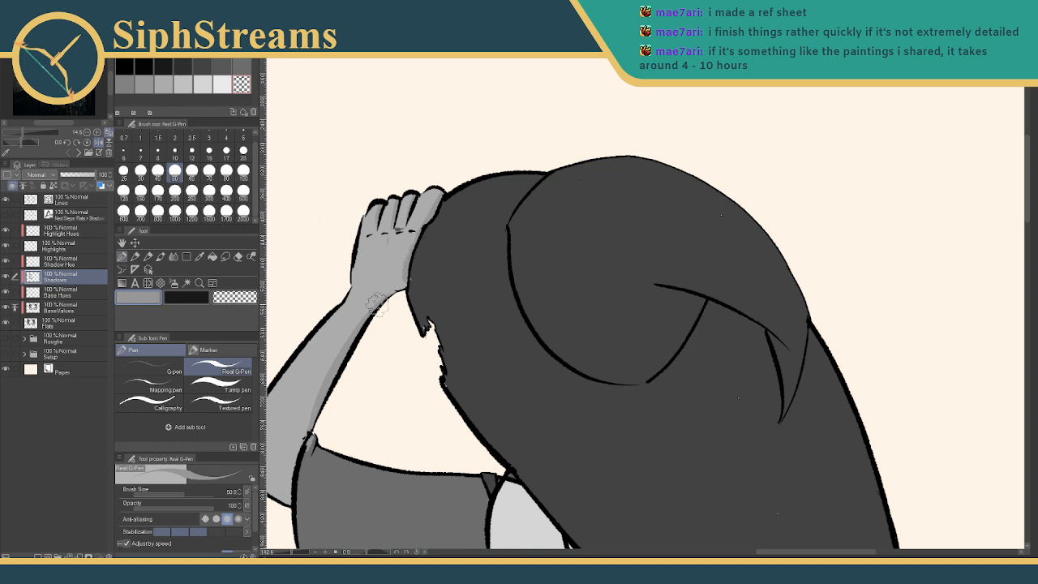
# Extend the skin shadow along the back figure's raised wrist, working down toward the elbow and sleeve
pyautogui.moveTo(377, 277); pyautogui.dragTo(394, 300)
pyautogui.scroll(-5, 394, 300)
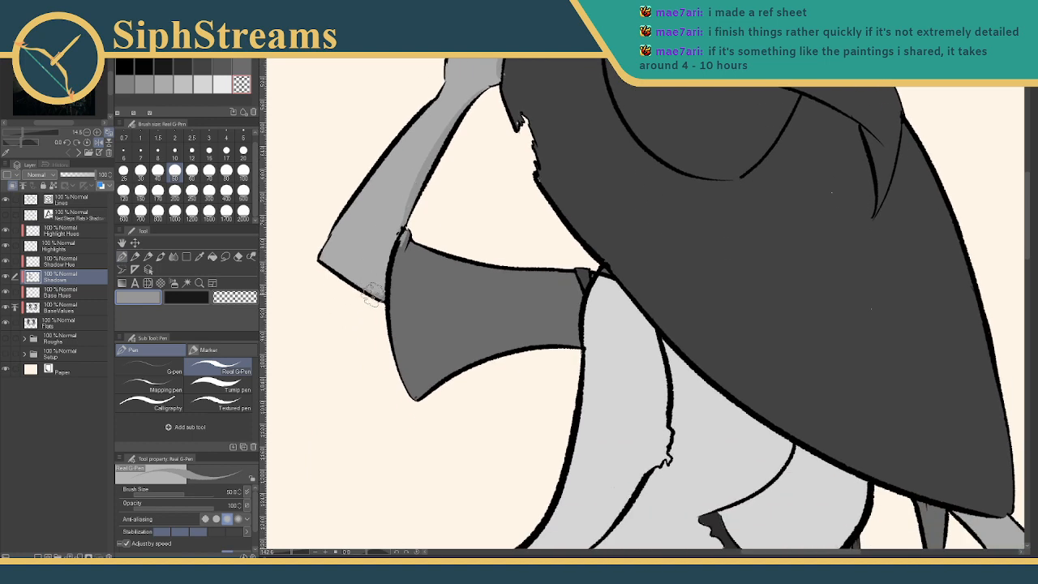
# Sample the back figure's sleeve grey and ready the Real G-Pen on the BaseValues layer
pyautogui.click(200, 256)
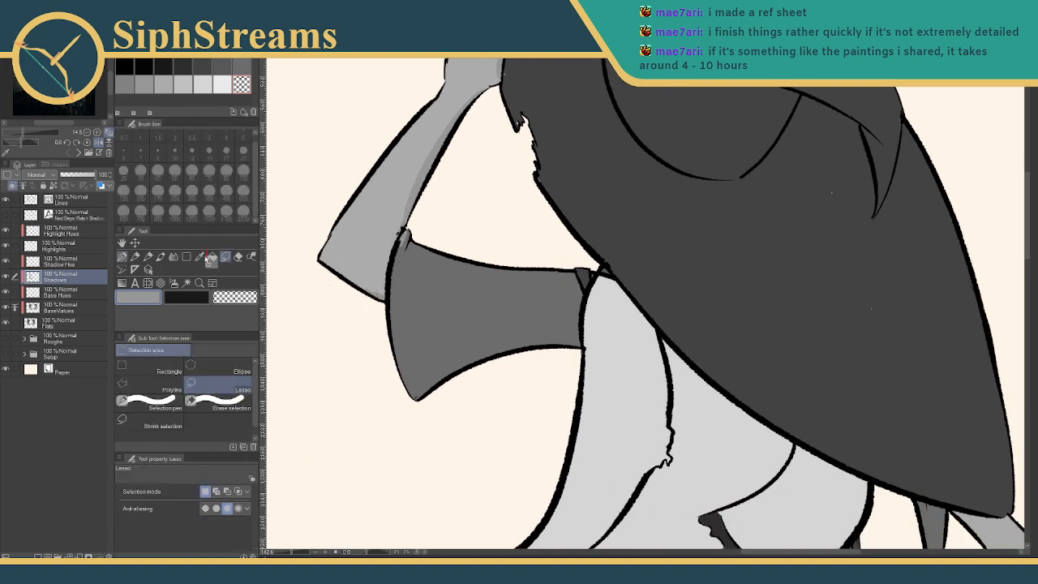
pyautogui.click(437, 284)
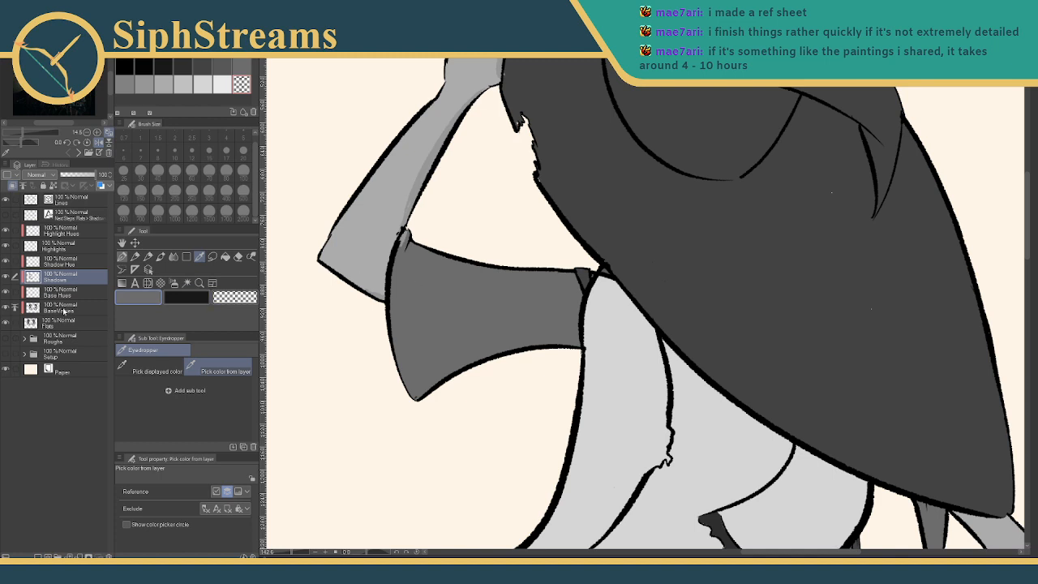
pyautogui.click(70, 310)
pyautogui.press('p')
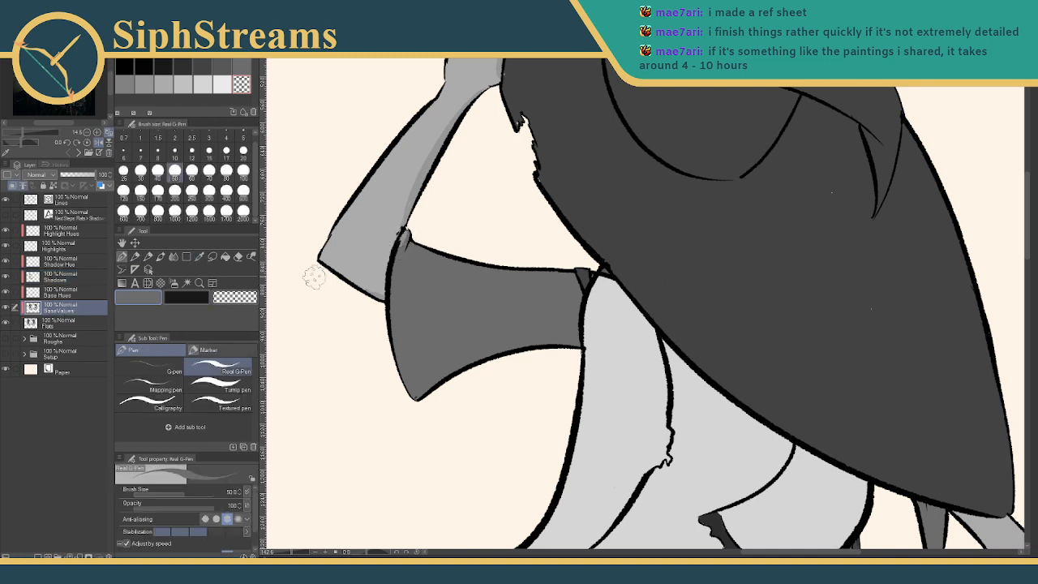
# Try to touch up the sleeve's upper corner beside the raised forearm on the Flats and BaseValues layers
pyautogui.click(39, 321)
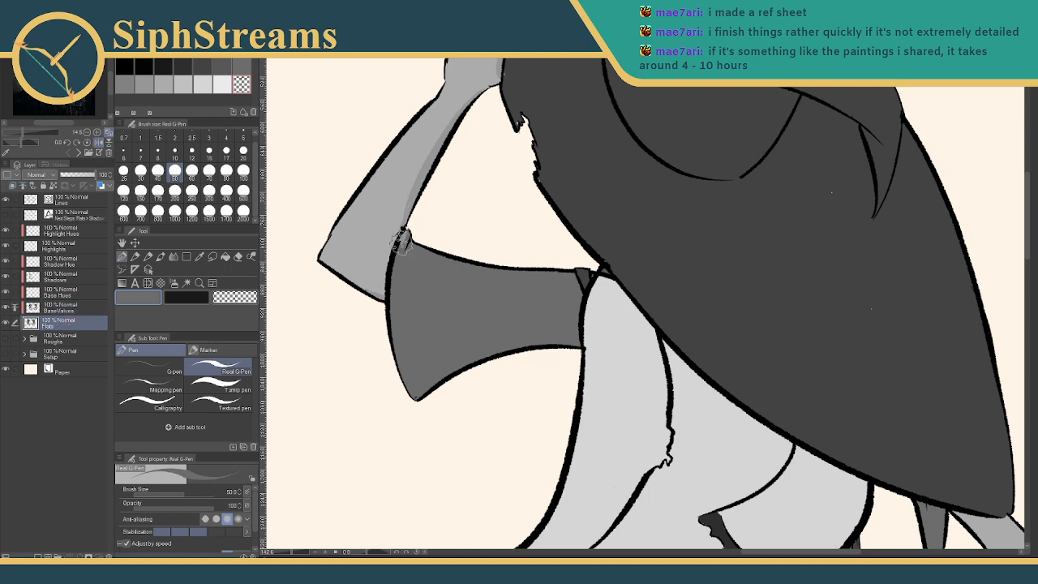
pyautogui.click(58, 310)
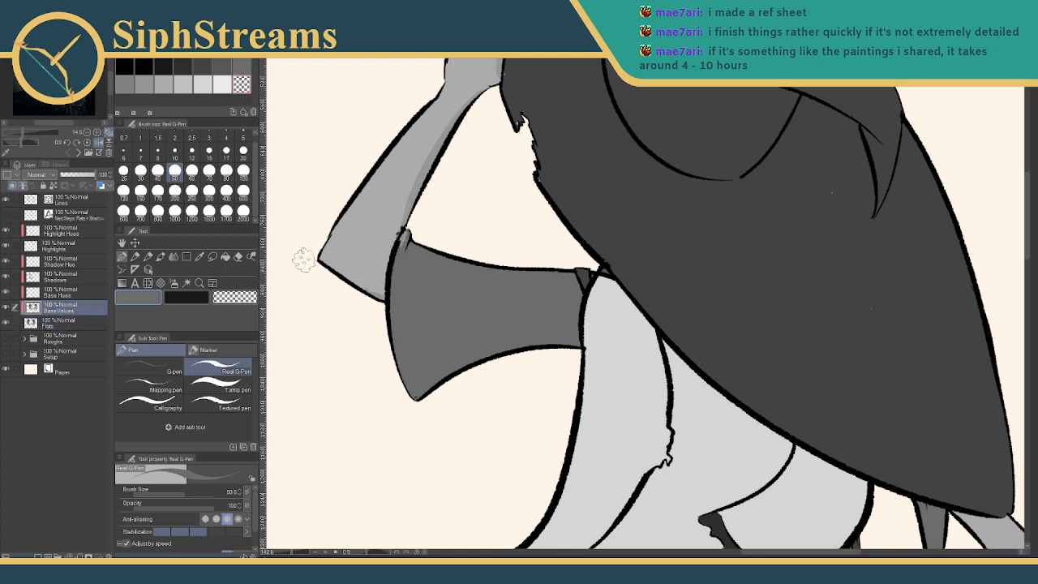
pyautogui.click(199, 256)
pyautogui.click(124, 256)
pyautogui.press('e')
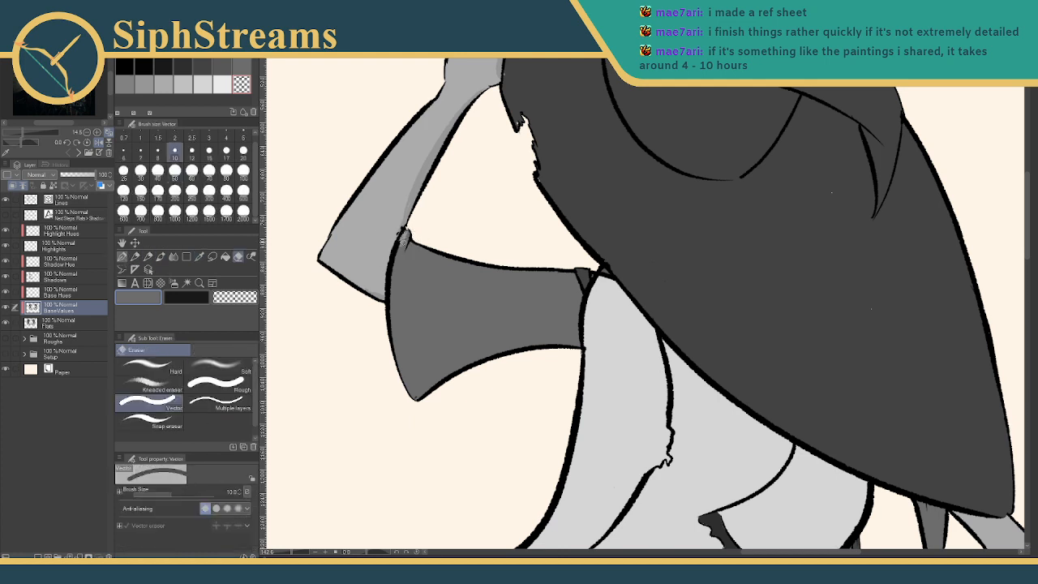
pyautogui.press('p')
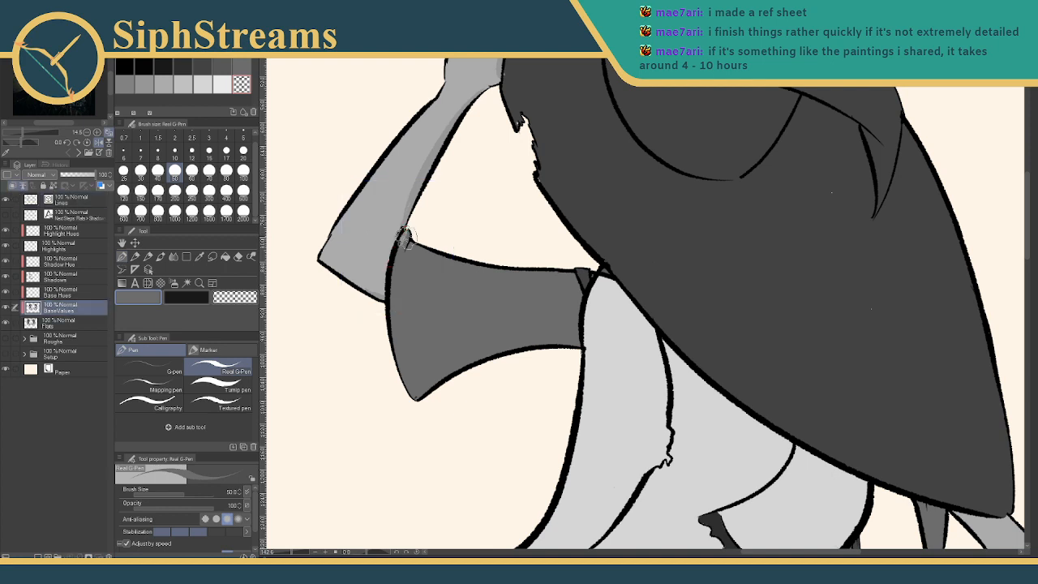
# Return to the Shadows layer with the Real G-Pen at the sleeve's upper corner
pyautogui.press('i')
pyautogui.click(63, 243)
pyautogui.click(68, 279)
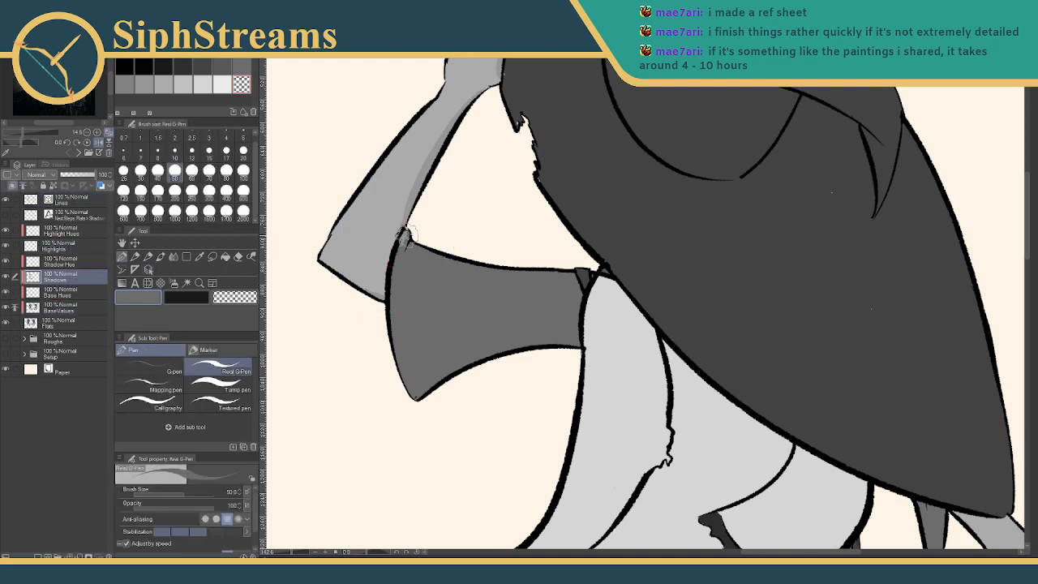
# Sample the hat's grey, choose a darker grey swatch, and shade the hat's edge beside the gripping hand with the Real G-Pen
pyautogui.press('e')
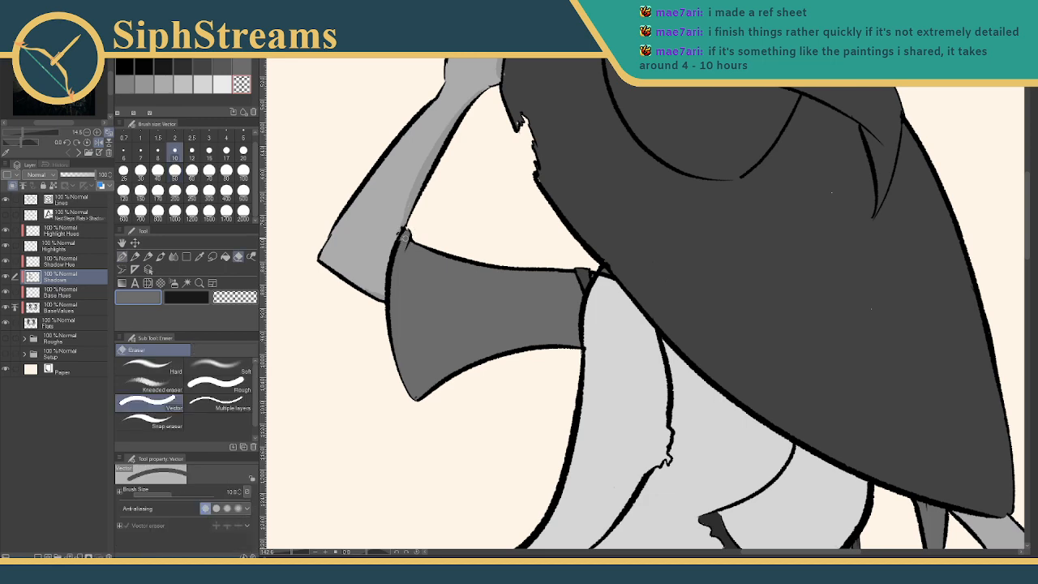
pyautogui.press('p')
pyautogui.moveTo(377, 352); pyautogui.dragTo(357, 357)
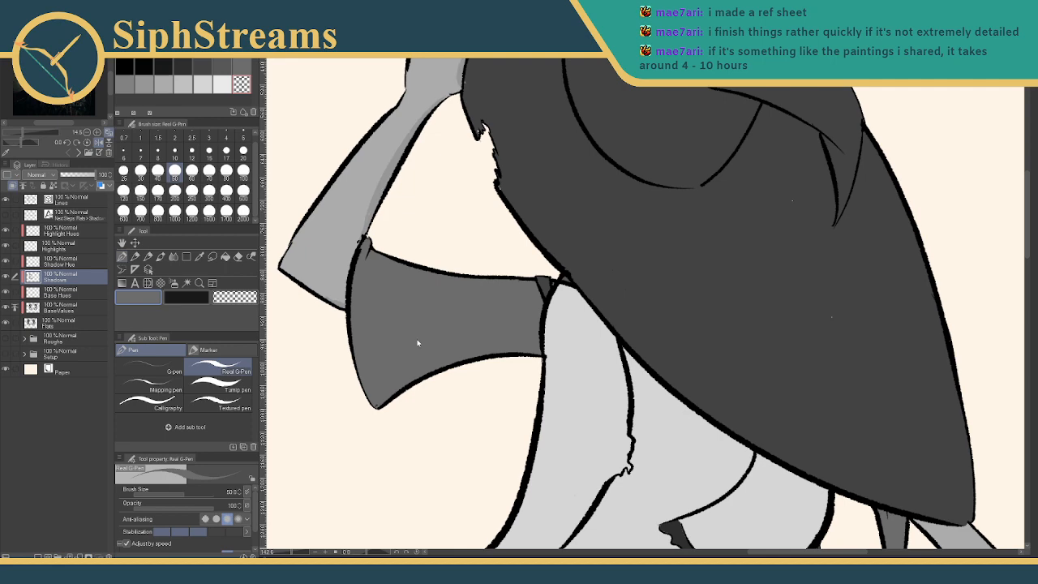
pyautogui.moveTo(457, 199); pyautogui.dragTo(358, 356)
pyautogui.click(201, 256)
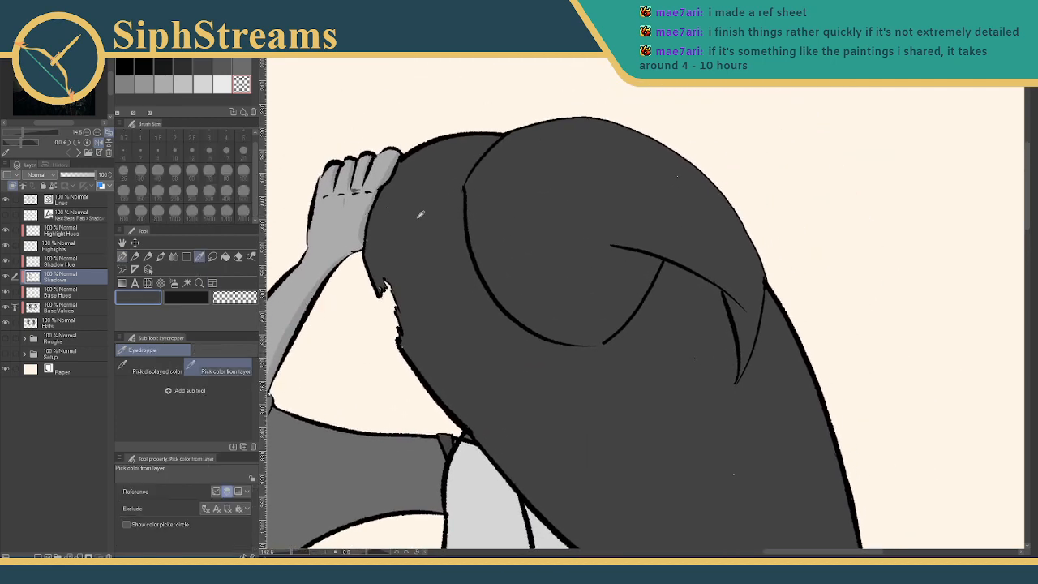
pyautogui.click(190, 69)
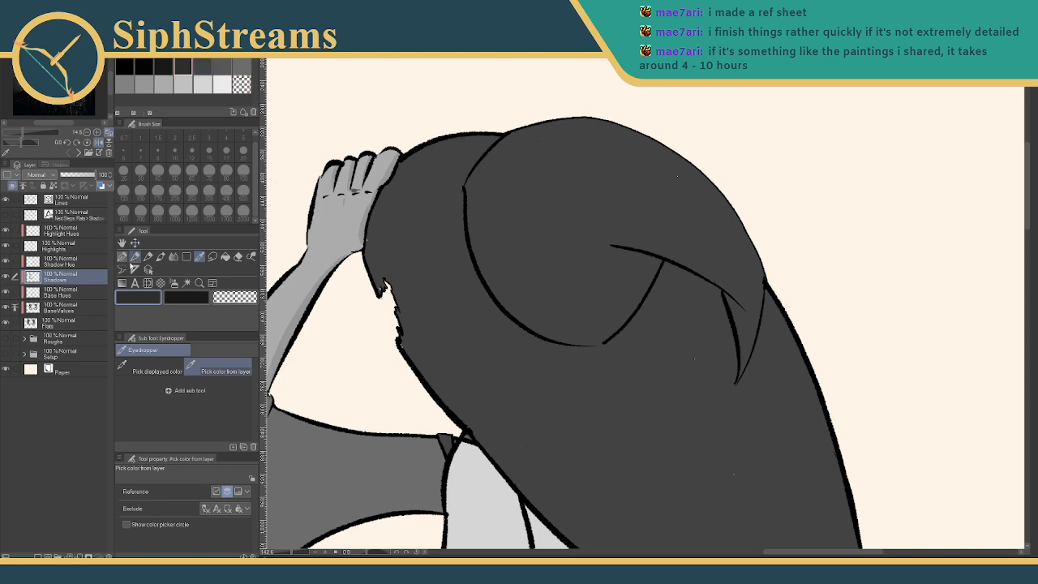
pyautogui.press('p')
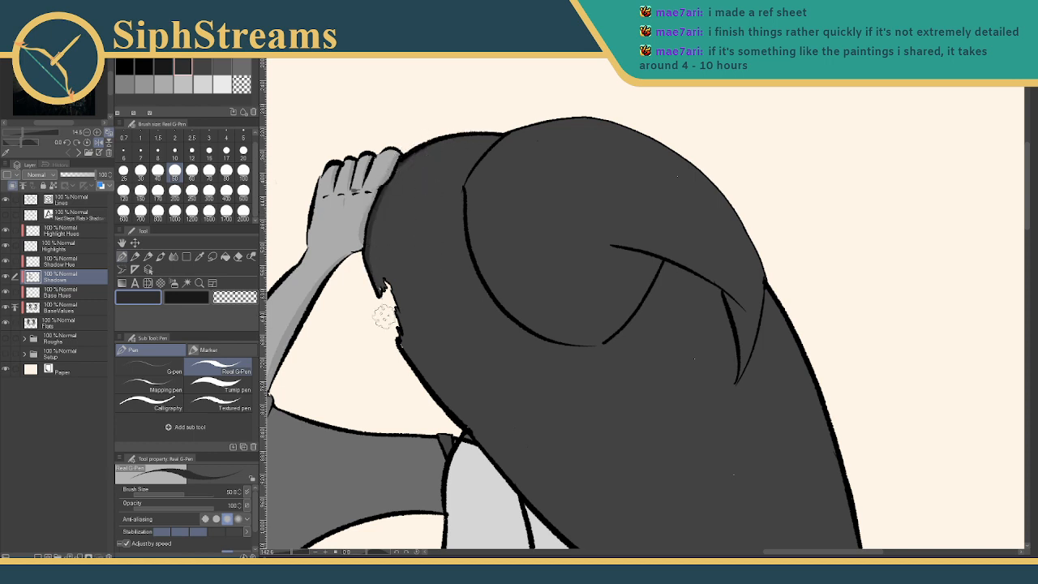
# Set the brush size to 300 and block in the dark shadow across most of the hat
pyautogui.moveTo(463, 301); pyautogui.dragTo(365, 294)
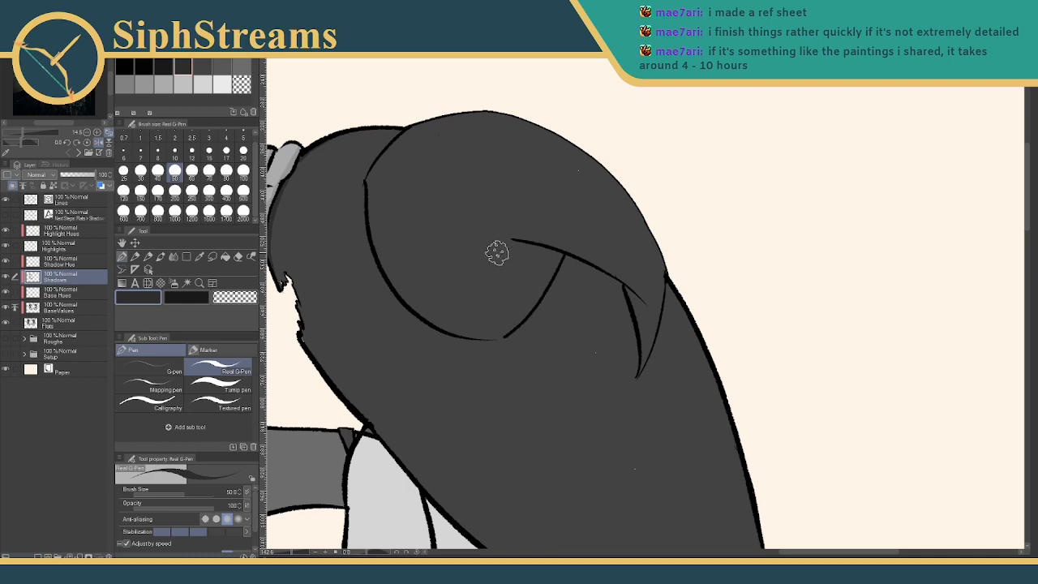
pyautogui.moveTo(453, 274); pyautogui.dragTo(403, 234)
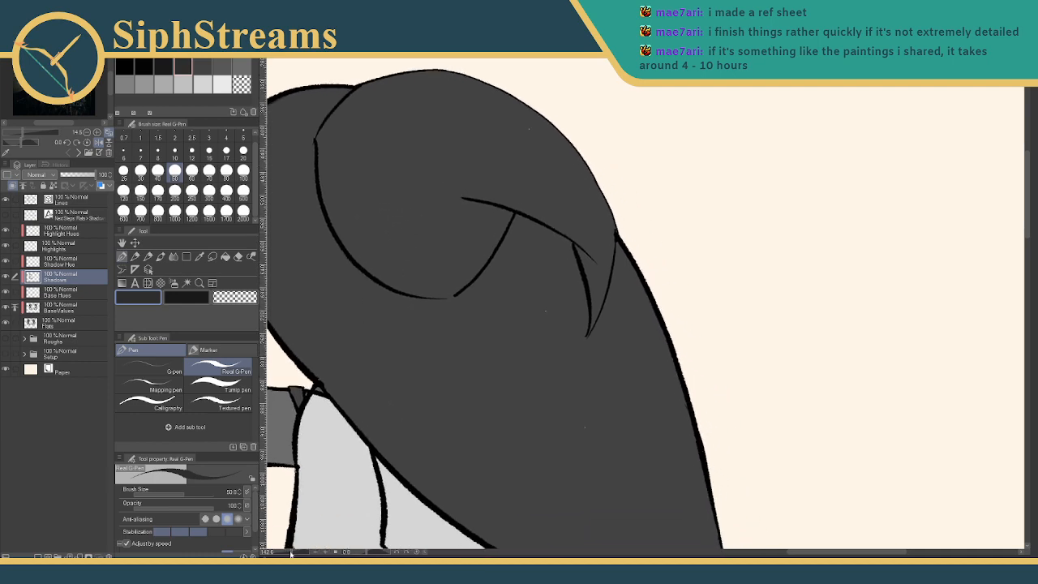
pyautogui.moveTo(290, 553); pyautogui.dragTo(284, 552)
pyautogui.moveTo(343, 407); pyautogui.dragTo(368, 403)
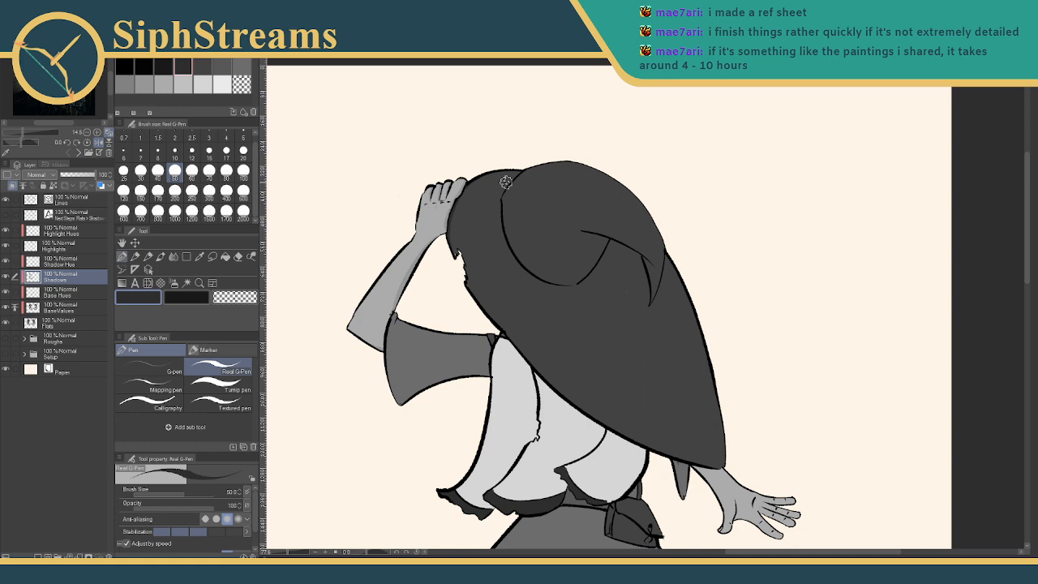
pyautogui.moveTo(549, 366)
pyautogui.mouseDown()
pyautogui.moveTo(549, 308)
pyautogui.moveTo(456, 375)
pyautogui.mouseUp()
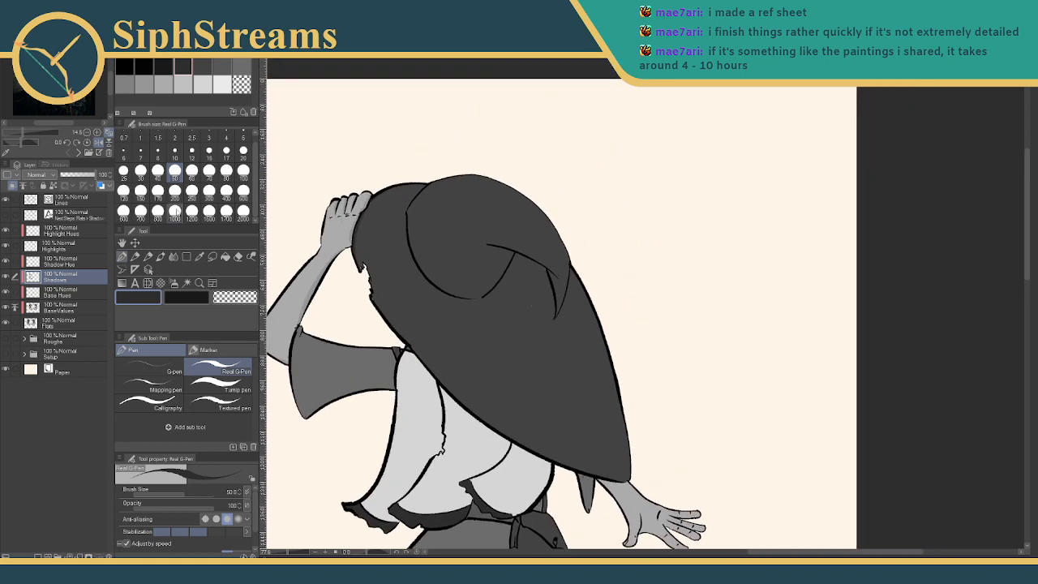
pyautogui.click(209, 191)
pyautogui.moveTo(495, 251)
pyautogui.mouseDown()
pyautogui.moveTo(523, 264)
pyautogui.moveTo(519, 331)
pyautogui.moveTo(540, 377)
pyautogui.moveTo(593, 420)
pyautogui.moveTo(617, 410)
pyautogui.moveTo(516, 223)
pyautogui.moveTo(508, 248)
pyautogui.moveTo(442, 245)
pyautogui.moveTo(435, 286)
pyautogui.moveTo(477, 371)
pyautogui.moveTo(524, 401)
pyautogui.moveTo(569, 412)
pyautogui.moveTo(528, 353)
pyautogui.mouseUp()
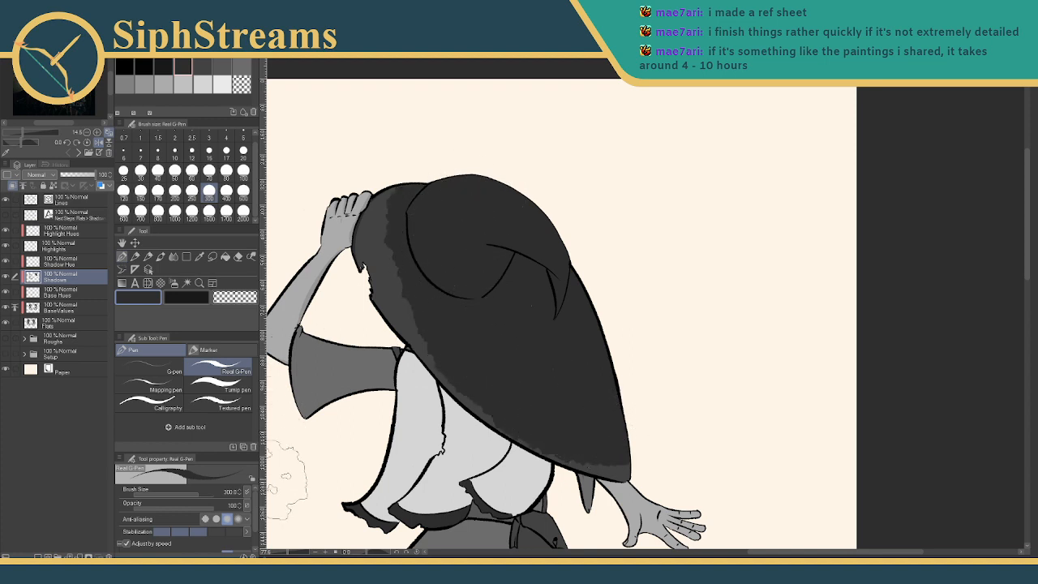
# Set the brush size to 70 and extend the shadow to the hat's edge beside the hand and along the torn brim
pyautogui.click(209, 170)
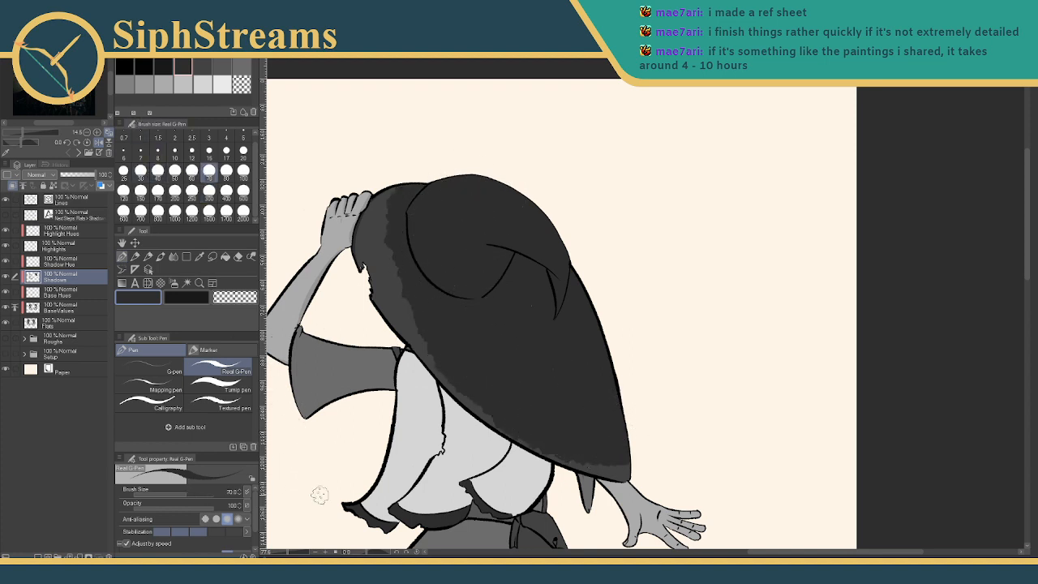
pyautogui.moveTo(288, 553); pyautogui.dragTo(294, 553)
pyautogui.moveTo(379, 344)
pyautogui.mouseDown()
pyautogui.moveTo(419, 338)
pyautogui.moveTo(531, 457)
pyautogui.mouseUp()
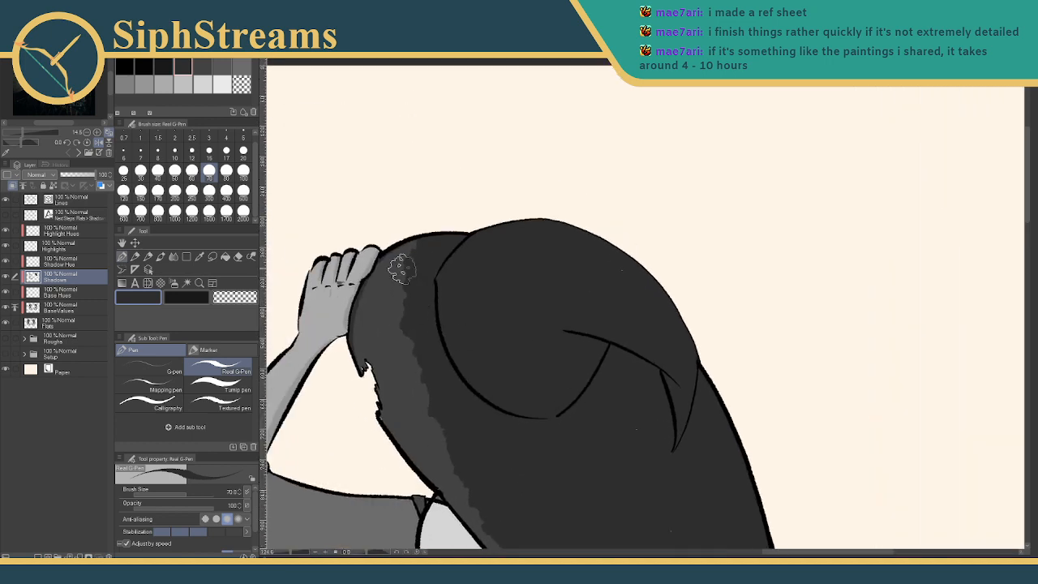
pyautogui.moveTo(417, 250)
pyautogui.mouseDown()
pyautogui.moveTo(393, 272)
pyautogui.moveTo(389, 264)
pyautogui.moveTo(411, 245)
pyautogui.moveTo(374, 284)
pyautogui.moveTo(360, 324)
pyautogui.moveTo(364, 368)
pyautogui.moveTo(390, 283)
pyautogui.moveTo(398, 288)
pyautogui.moveTo(403, 394)
pyautogui.mouseUp()
pyautogui.moveTo(414, 339)
pyautogui.mouseDown()
pyautogui.moveTo(391, 227)
pyautogui.moveTo(367, 199)
pyautogui.mouseUp()
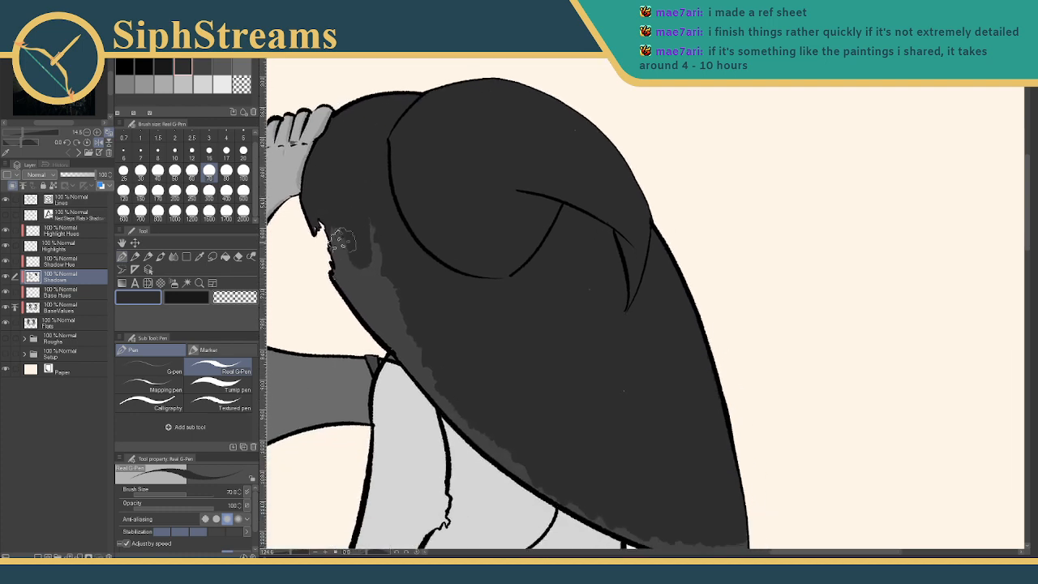
pyautogui.moveTo(347, 241)
pyautogui.mouseDown()
pyautogui.moveTo(332, 215)
pyautogui.moveTo(352, 232)
pyautogui.moveTo(374, 204)
pyautogui.mouseUp()
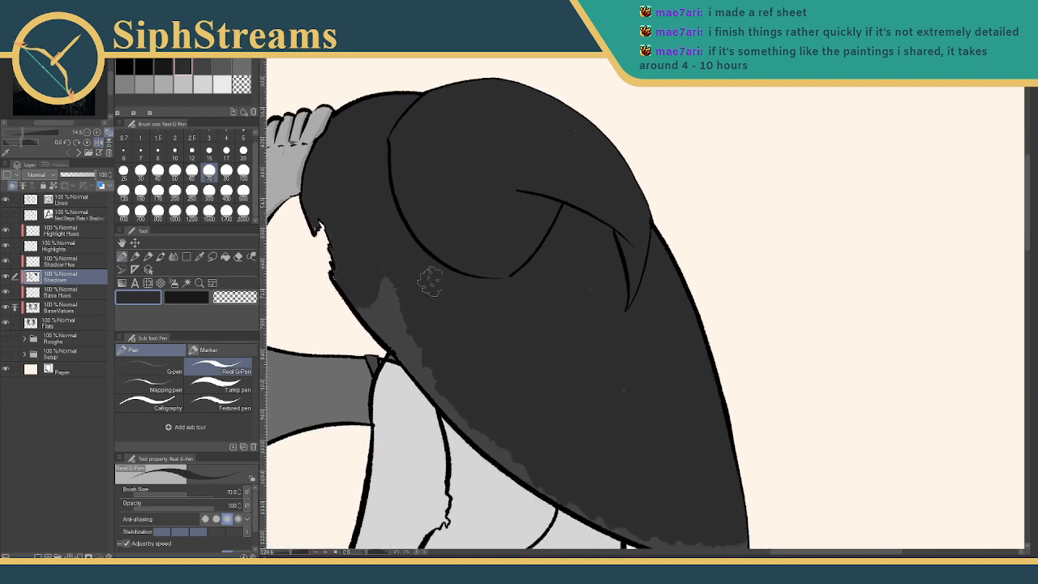
pyautogui.moveTo(563, 161); pyautogui.dragTo(583, 124)
pyautogui.moveTo(611, 336); pyautogui.dragTo(532, 227)
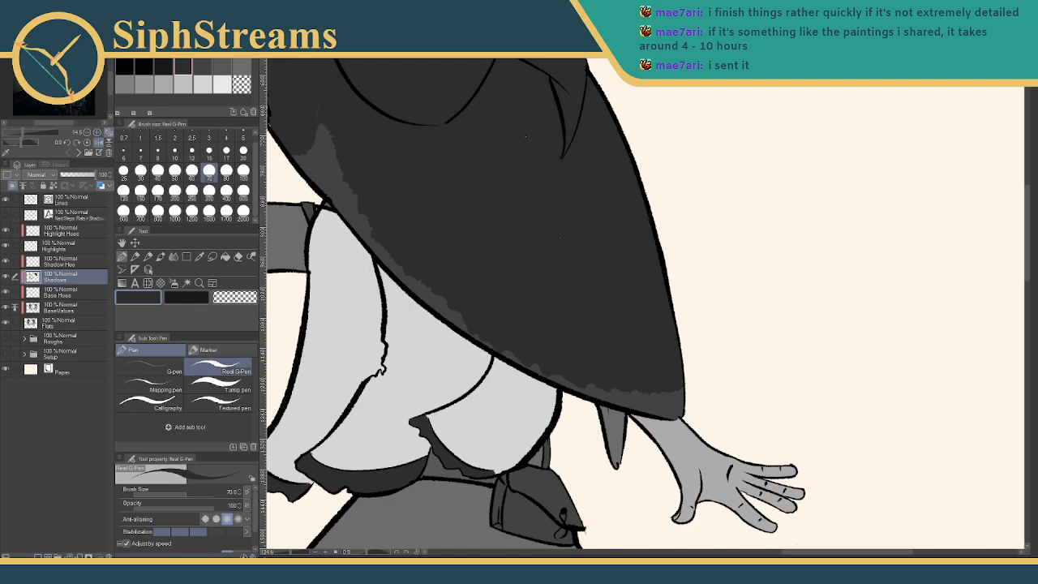
# Switch to Discord, examine the shared character reference sheet, and return to the drawing
pyautogui.moveTo(1037, 65); pyautogui.dragTo(531, 2)
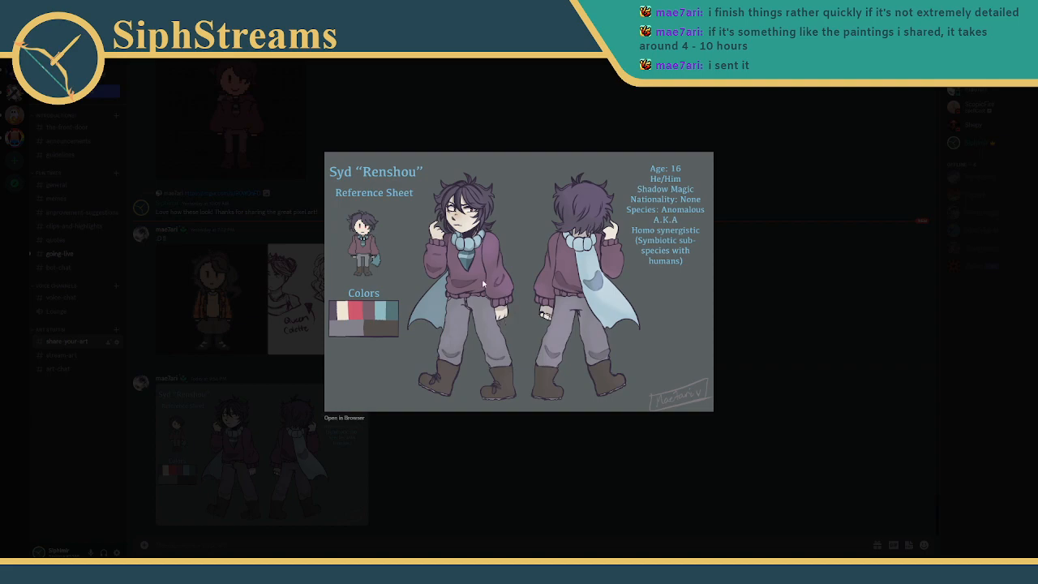
pyautogui.press('Escape')
pyautogui.hotkey('alt', 'Tab')
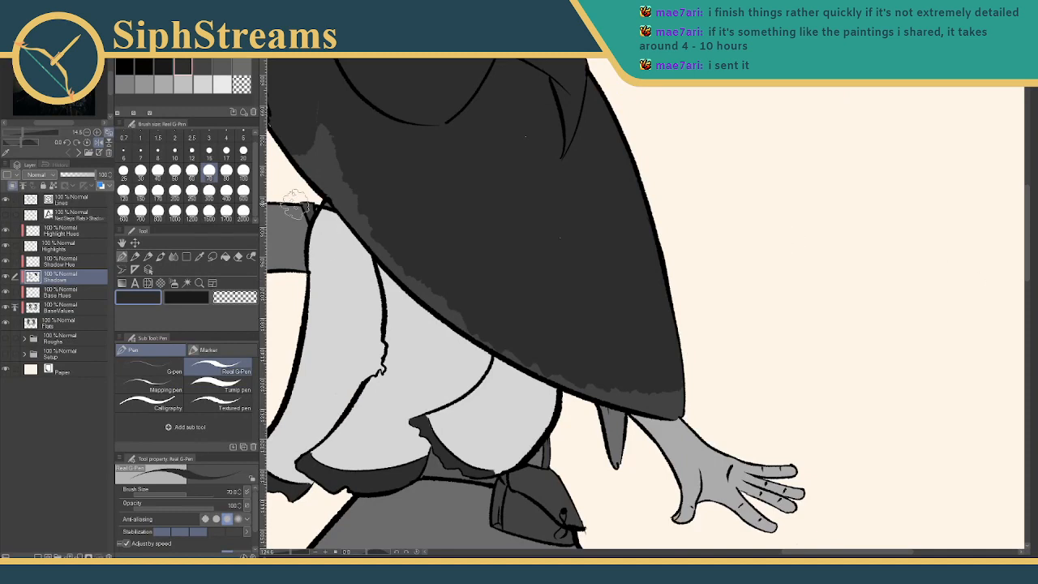
# Fill the remaining lighter strip along the hat's lower brim with the dark shadow grey
pyautogui.moveTo(320, 127)
pyautogui.mouseDown()
pyautogui.moveTo(308, 144)
pyautogui.moveTo(330, 153)
pyautogui.moveTo(449, 154)
pyautogui.mouseUp()
pyautogui.moveTo(373, 144)
pyautogui.mouseDown()
pyautogui.moveTo(490, 217)
pyautogui.moveTo(428, 180)
pyautogui.moveTo(487, 268)
pyautogui.moveTo(546, 321)
pyautogui.moveTo(566, 313)
pyautogui.mouseUp()
pyautogui.hotkey('ctrl', 'z')
pyautogui.moveTo(478, 228)
pyautogui.mouseDown()
pyautogui.moveTo(404, 170)
pyautogui.moveTo(509, 279)
pyautogui.moveTo(454, 233)
pyautogui.moveTo(548, 311)
pyautogui.moveTo(494, 274)
pyautogui.moveTo(476, 256)
pyautogui.moveTo(556, 310)
pyautogui.moveTo(464, 248)
pyautogui.mouseUp()
pyautogui.moveTo(528, 292)
pyautogui.mouseDown()
pyautogui.moveTo(611, 355)
pyautogui.moveTo(705, 393)
pyautogui.moveTo(712, 389)
pyautogui.moveTo(690, 383)
pyautogui.moveTo(754, 386)
pyautogui.moveTo(742, 394)
pyautogui.moveTo(684, 343)
pyautogui.moveTo(695, 371)
pyautogui.moveTo(761, 380)
pyautogui.moveTo(579, 276)
pyautogui.moveTo(727, 509)
pyautogui.mouseUp()
pyautogui.moveTo(633, 384); pyautogui.dragTo(573, 332)
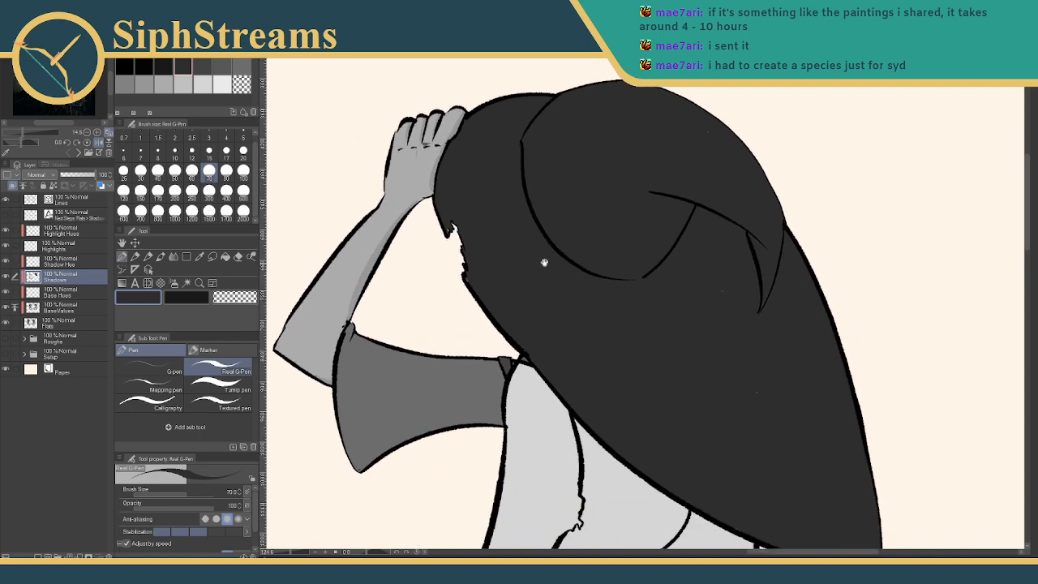
# Erase a thin rim of shadow along the torn side and lower brim of the hat with transparent colour at brush size 60
pyautogui.click(140, 150)
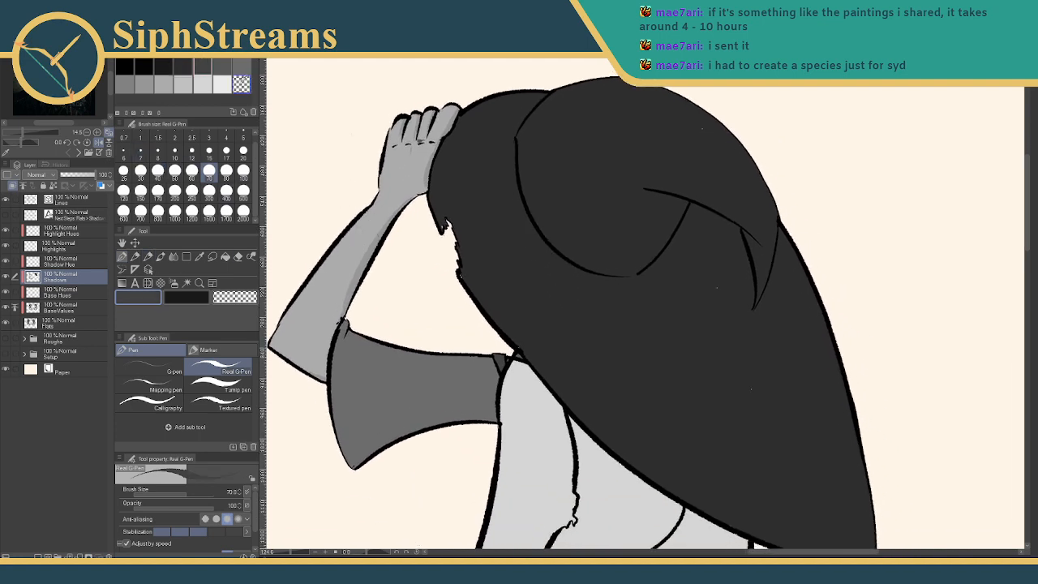
pyautogui.press('c')
pyautogui.click(188, 175)
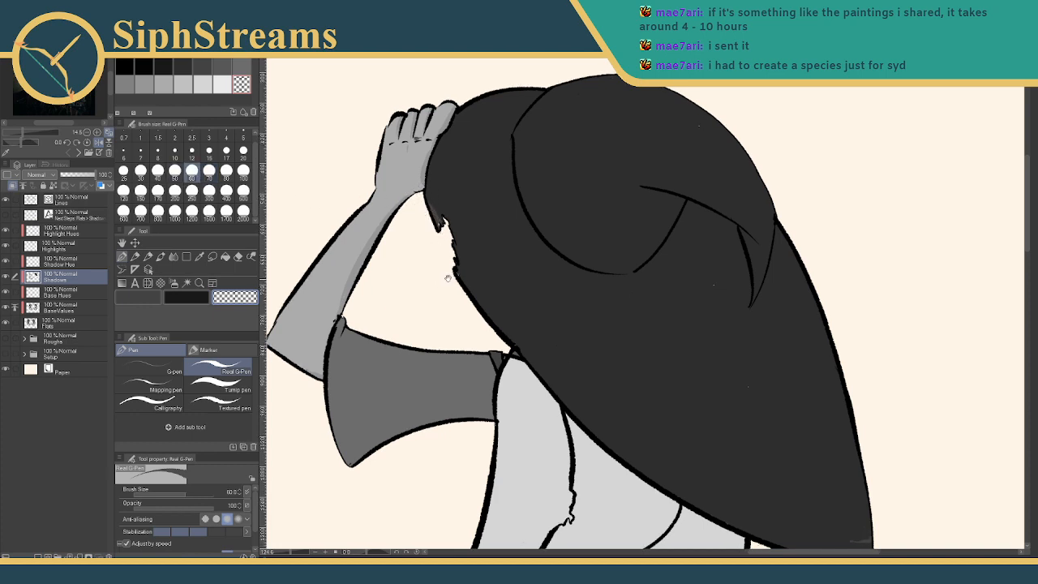
pyautogui.moveTo(442, 223); pyautogui.dragTo(365, 144)
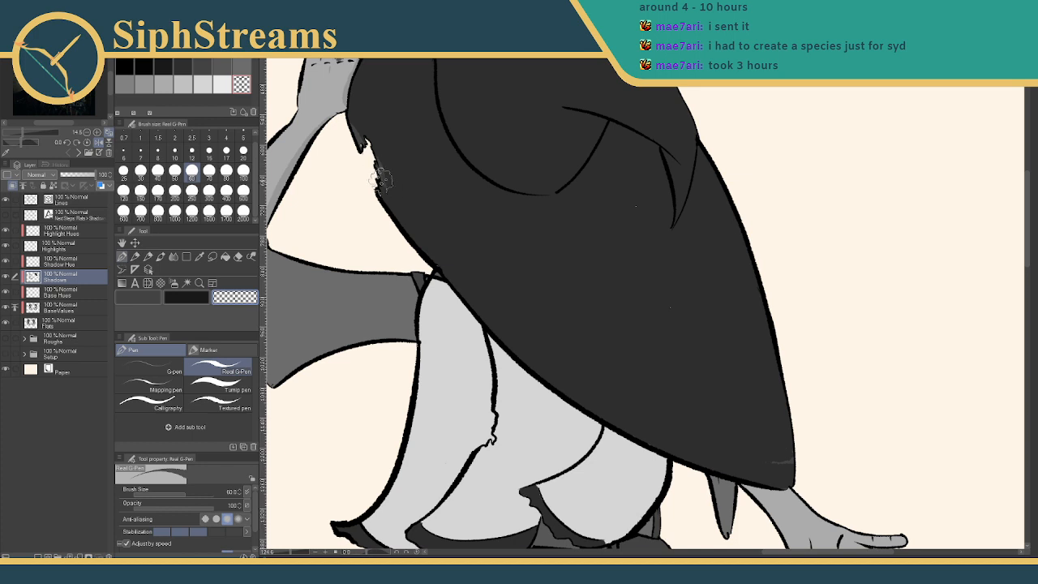
pyautogui.moveTo(380, 196)
pyautogui.mouseDown()
pyautogui.moveTo(426, 265)
pyautogui.moveTo(462, 286)
pyautogui.moveTo(369, 207)
pyautogui.moveTo(359, 172)
pyautogui.moveTo(338, 181)
pyautogui.moveTo(333, 172)
pyautogui.moveTo(376, 233)
pyautogui.moveTo(351, 190)
pyautogui.moveTo(445, 297)
pyautogui.moveTo(354, 198)
pyautogui.moveTo(410, 258)
pyautogui.mouseUp()
pyautogui.hotkey('ctrl', 'z')
pyautogui.moveTo(348, 193); pyautogui.dragTo(416, 264)
pyautogui.hotkey('ctrl', 'z')
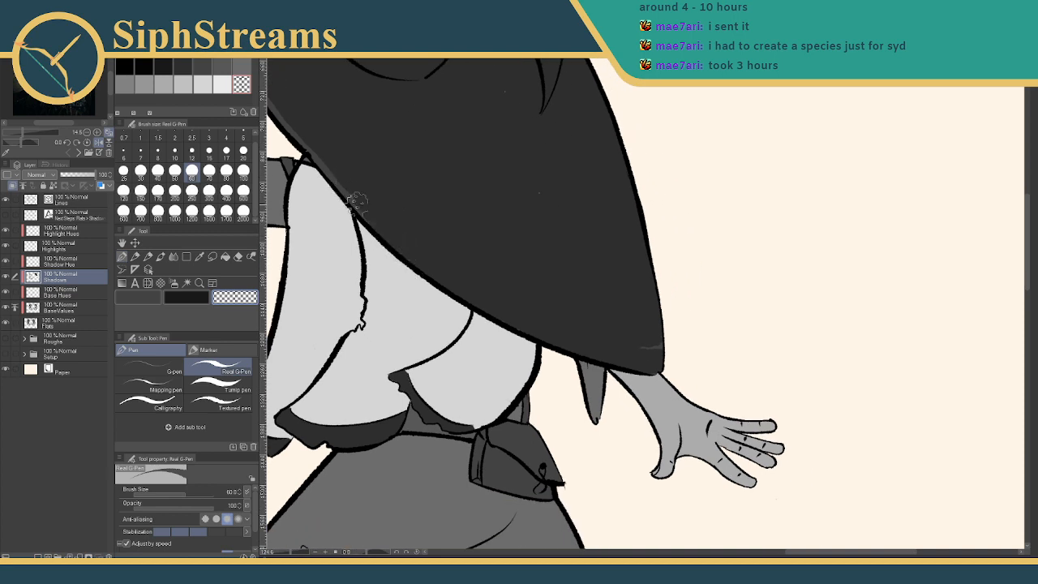
pyautogui.moveTo(356, 203); pyautogui.dragTo(472, 292)
pyautogui.hotkey('ctrl', 'z')
pyautogui.moveTo(352, 203)
pyautogui.mouseDown()
pyautogui.moveTo(406, 262)
pyautogui.moveTo(556, 355)
pyautogui.mouseUp()
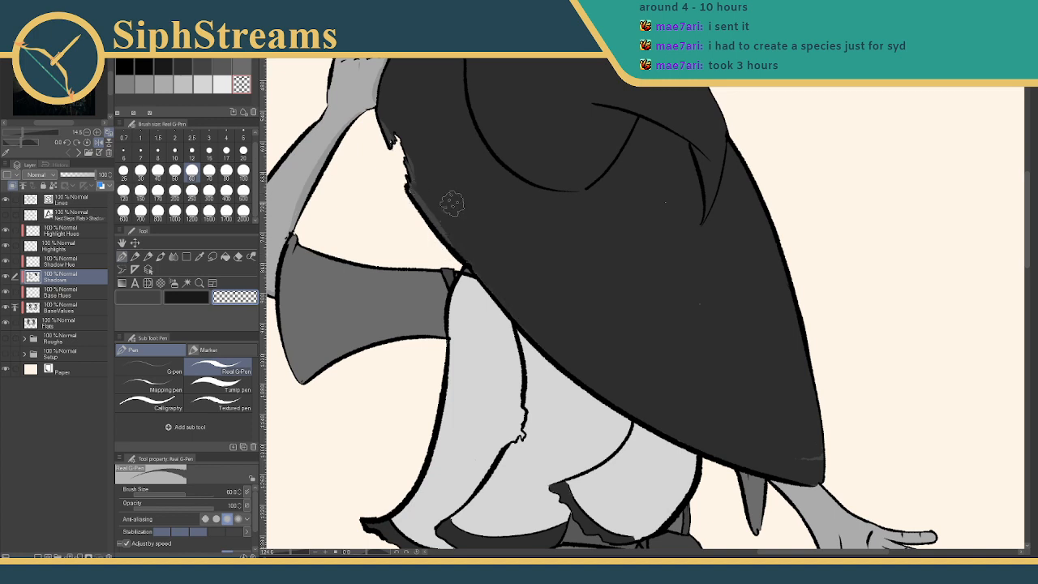
# Erase a thin rim of shadow down the hat's outer back edge to the brim corner, and cover the stray light mark there
pyautogui.scroll(3, 450, 203)
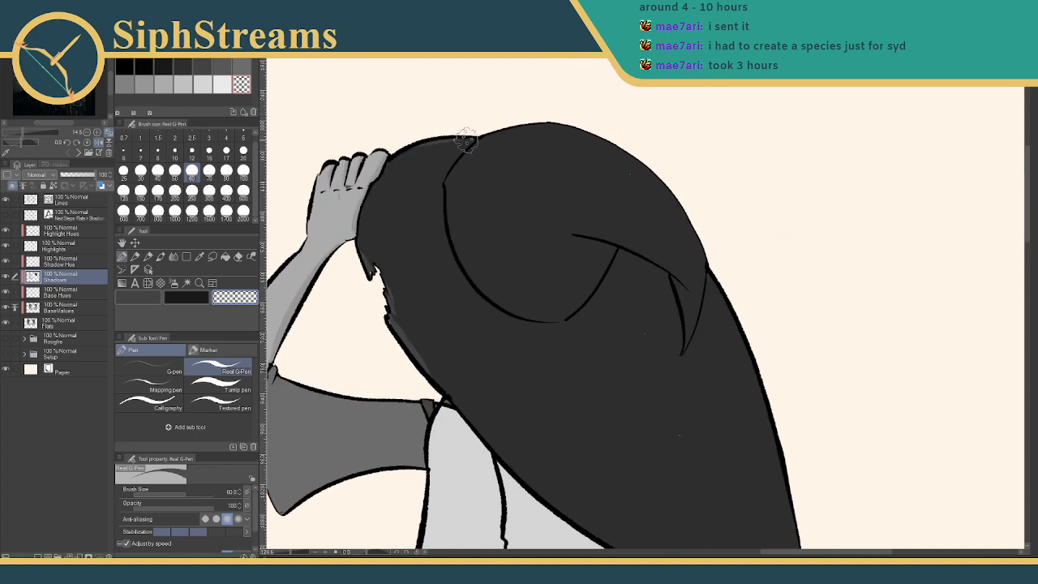
pyautogui.moveTo(607, 268); pyautogui.dragTo(394, 90)
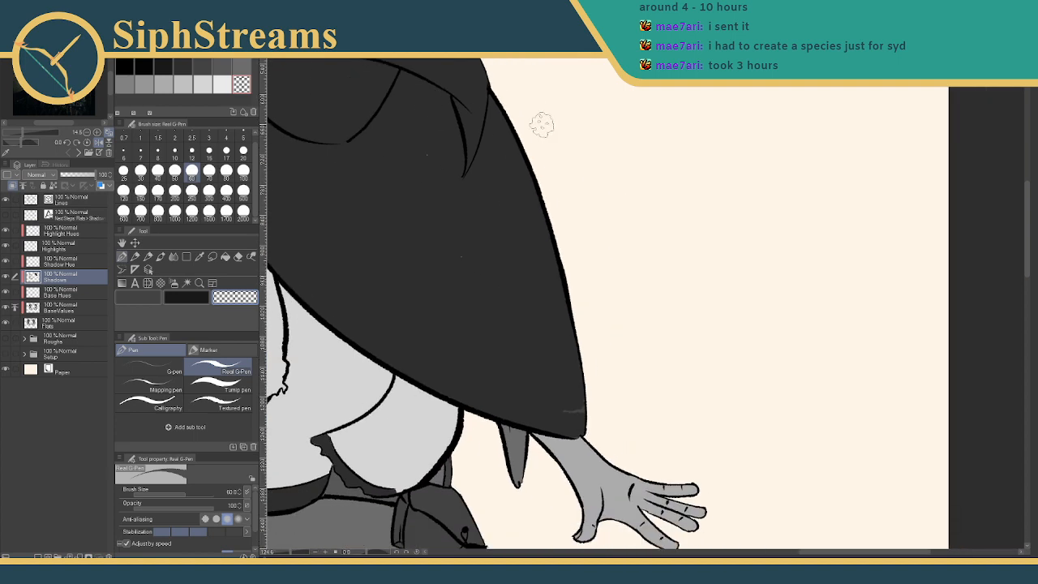
pyautogui.moveTo(492, 103)
pyautogui.mouseDown()
pyautogui.moveTo(556, 296)
pyautogui.moveTo(535, 220)
pyautogui.moveTo(560, 261)
pyautogui.moveTo(559, 319)
pyautogui.mouseUp()
pyautogui.moveTo(556, 268); pyautogui.dragTo(564, 373)
pyautogui.hotkey('ctrl', 'z')
pyautogui.moveTo(558, 248); pyautogui.dragTo(575, 389)
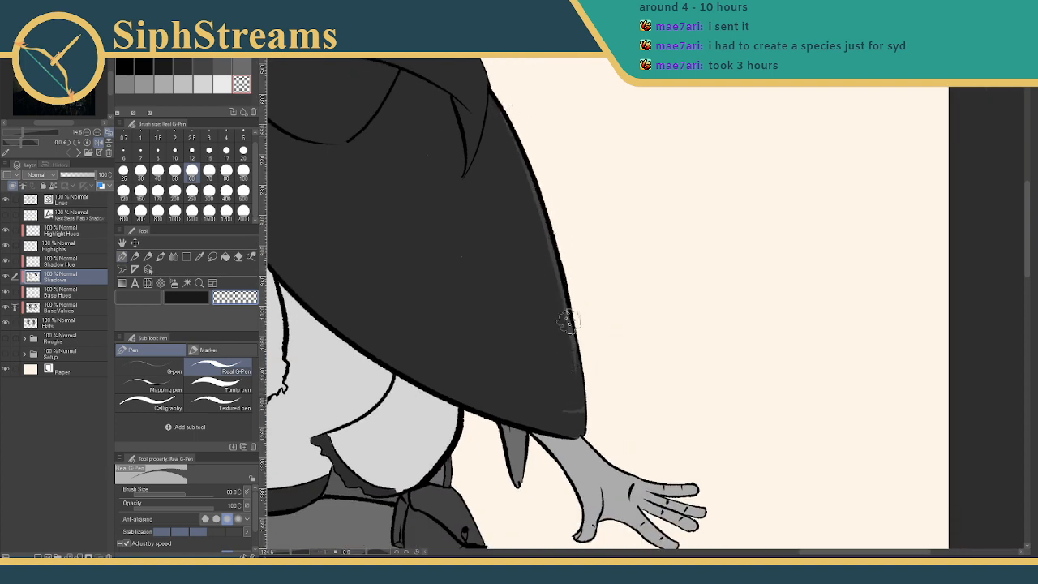
pyautogui.moveTo(570, 329); pyautogui.dragTo(581, 409)
pyautogui.moveTo(580, 354)
pyautogui.mouseDown()
pyautogui.moveTo(579, 424)
pyautogui.moveTo(580, 412)
pyautogui.mouseUp()
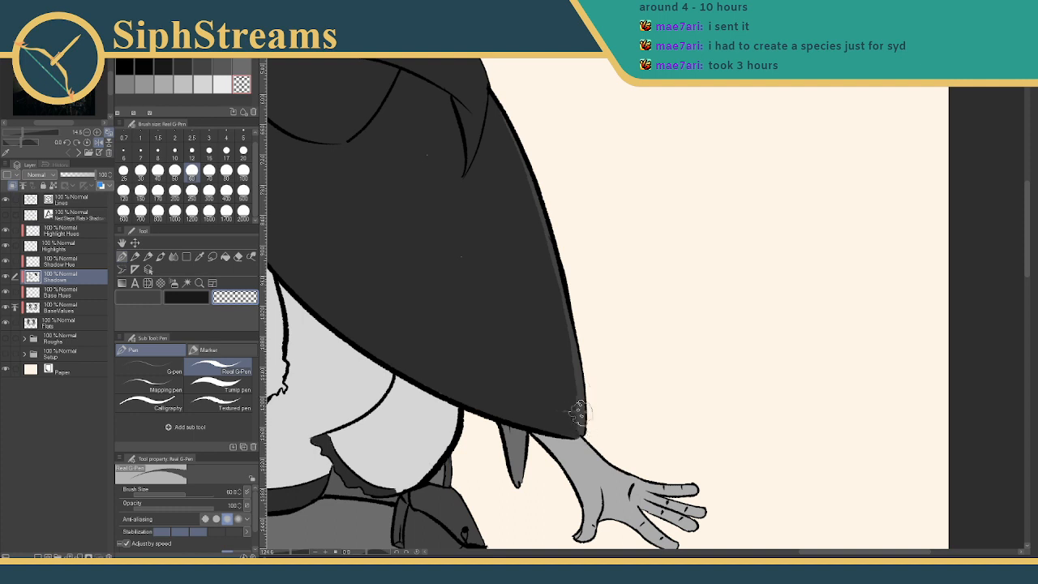
pyautogui.moveTo(581, 373); pyautogui.dragTo(583, 425)
pyautogui.moveTo(563, 399); pyautogui.dragTo(696, 350)
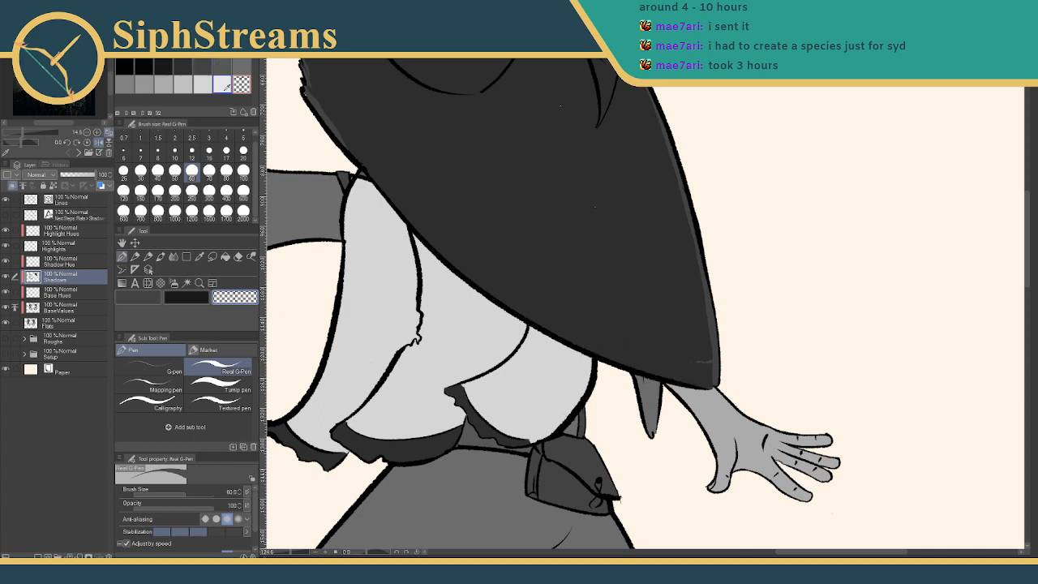
pyautogui.click(173, 63)
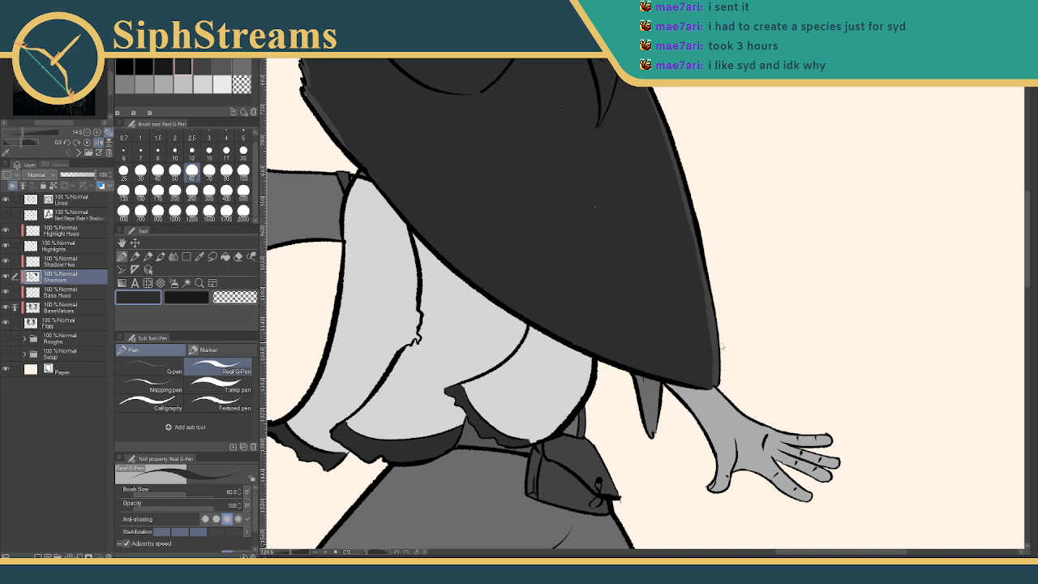
# Paint a deeper shadow with a near-black swatch beneath the fold line in the middle of the hat
pyautogui.scroll(5, 540, 336)
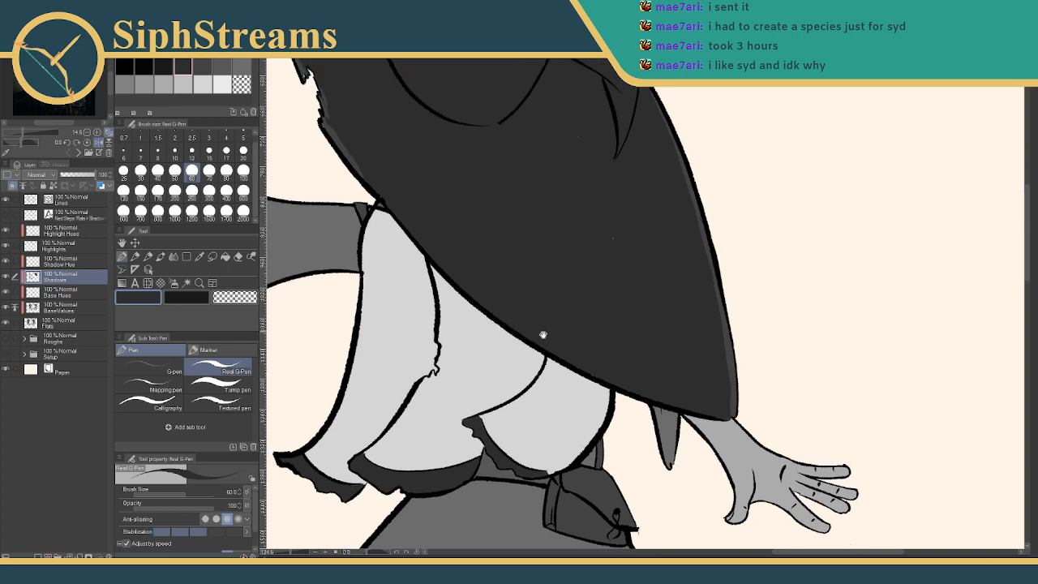
pyautogui.click(165, 65)
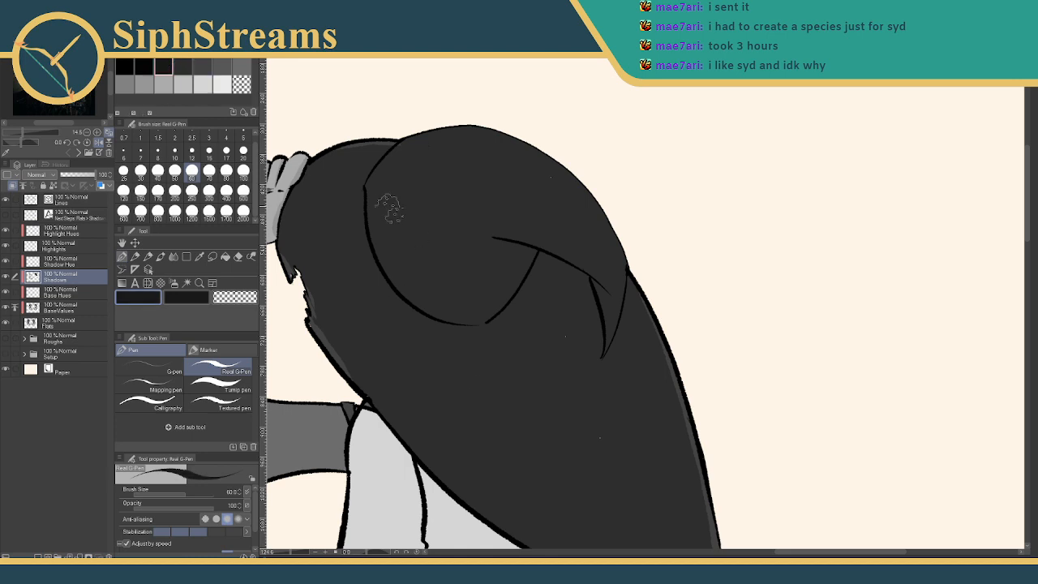
pyautogui.moveTo(493, 245); pyautogui.dragTo(481, 302)
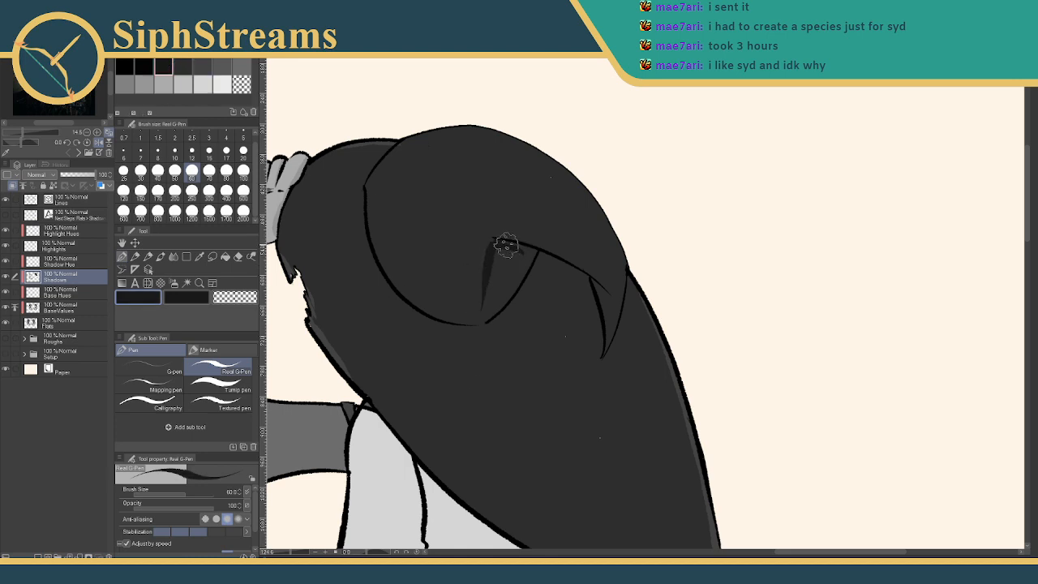
pyautogui.moveTo(493, 238); pyautogui.dragTo(584, 259)
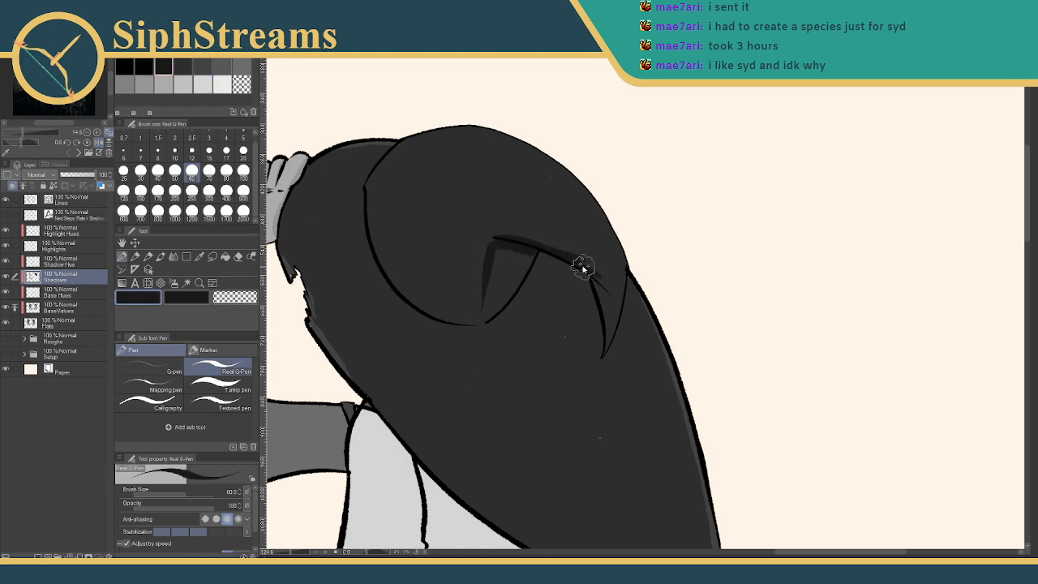
pyautogui.hotkey('ctrl', 'z')
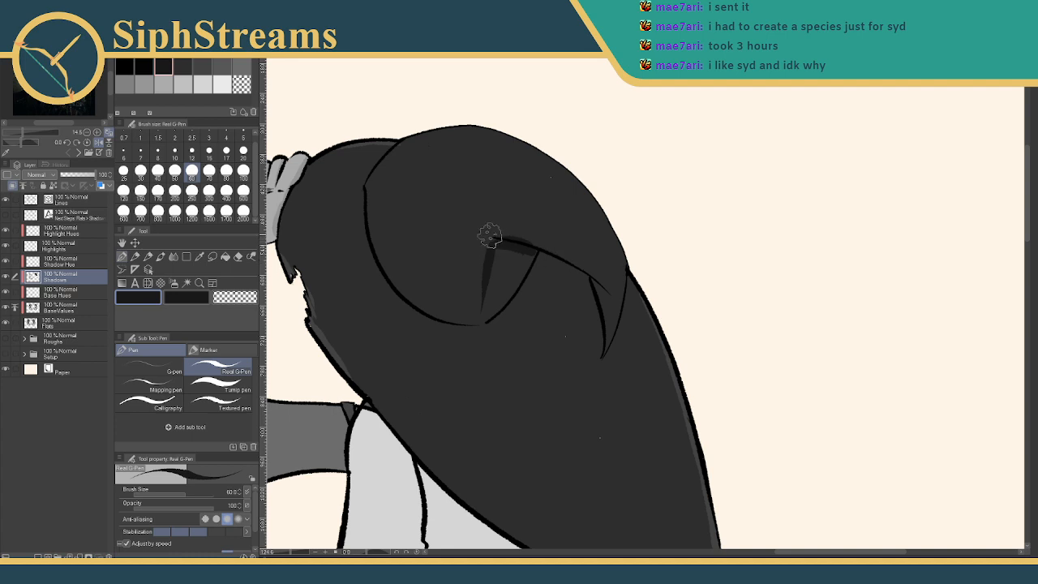
pyautogui.moveTo(494, 236); pyautogui.dragTo(568, 277)
pyautogui.hotkey('ctrl', 'z')
pyautogui.moveTo(495, 237); pyautogui.dragTo(589, 285)
pyautogui.hotkey('ctrl', 'z')
pyautogui.moveTo(487, 234); pyautogui.dragTo(592, 279)
pyautogui.moveTo(501, 242)
pyautogui.mouseDown()
pyautogui.moveTo(484, 318)
pyautogui.moveTo(519, 261)
pyautogui.moveTo(509, 279)
pyautogui.moveTo(529, 263)
pyautogui.moveTo(496, 278)
pyautogui.moveTo(498, 253)
pyautogui.moveTo(517, 264)
pyautogui.moveTo(494, 298)
pyautogui.moveTo(493, 239)
pyautogui.moveTo(481, 318)
pyautogui.mouseUp()
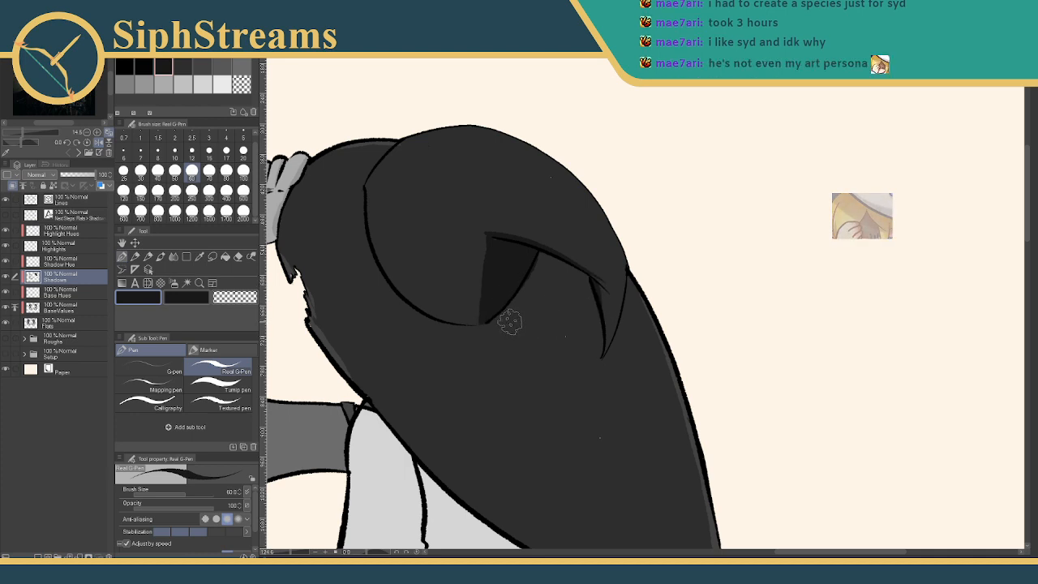
# Extend the near-black shadow past the curved fold line in the middle of the hat, filling the area beneath the tip's underside
pyautogui.moveTo(510, 321); pyautogui.dragTo(542, 319)
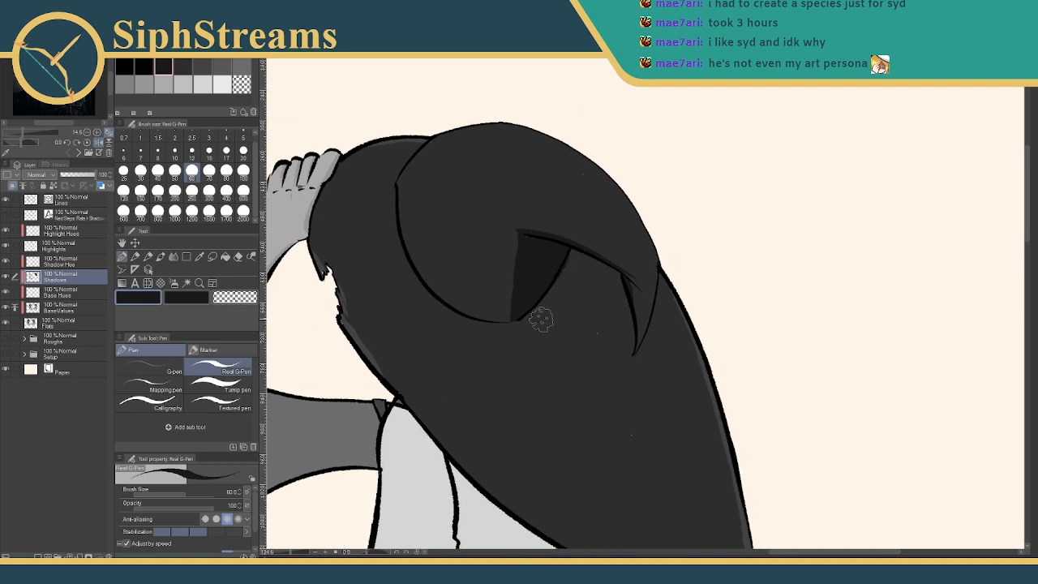
pyautogui.moveTo(517, 236); pyautogui.dragTo(498, 324)
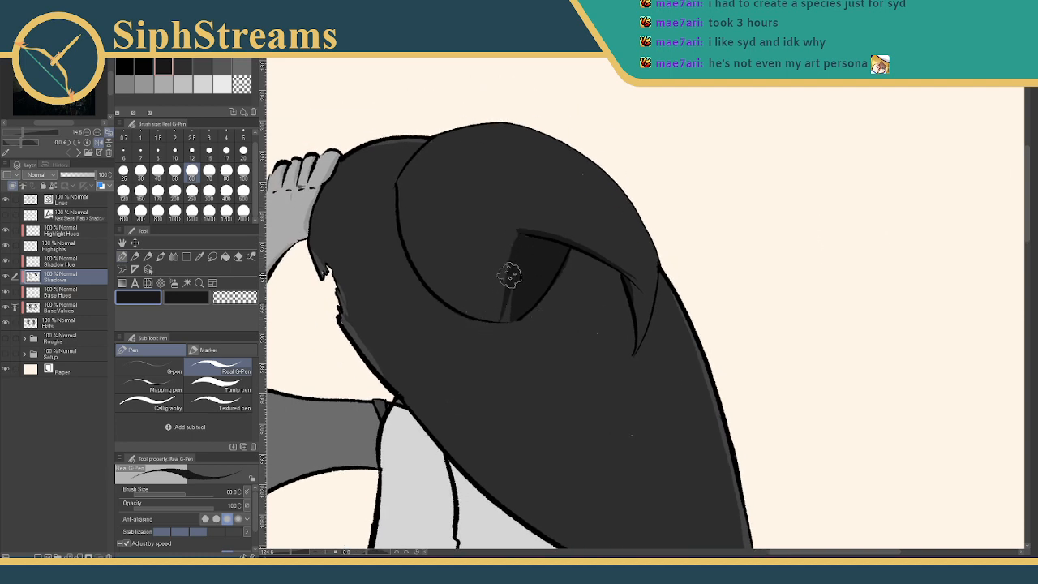
pyautogui.moveTo(513, 276)
pyautogui.mouseDown()
pyautogui.moveTo(504, 317)
pyautogui.moveTo(513, 316)
pyautogui.moveTo(500, 322)
pyautogui.moveTo(521, 311)
pyautogui.moveTo(512, 304)
pyautogui.moveTo(526, 239)
pyautogui.moveTo(516, 285)
pyautogui.moveTo(533, 325)
pyautogui.moveTo(505, 235)
pyautogui.mouseUp()
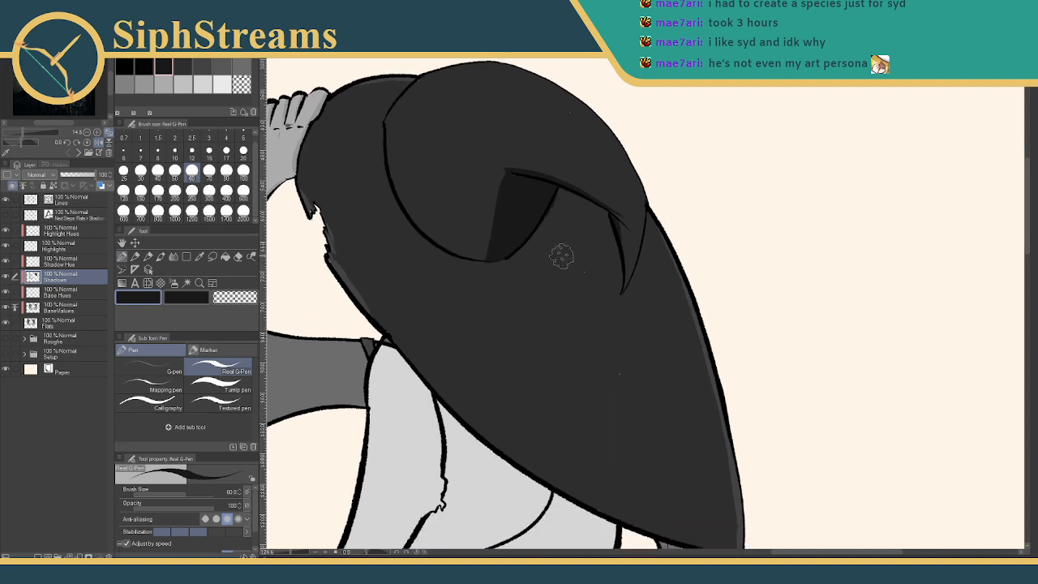
pyautogui.moveTo(564, 192); pyautogui.dragTo(570, 276)
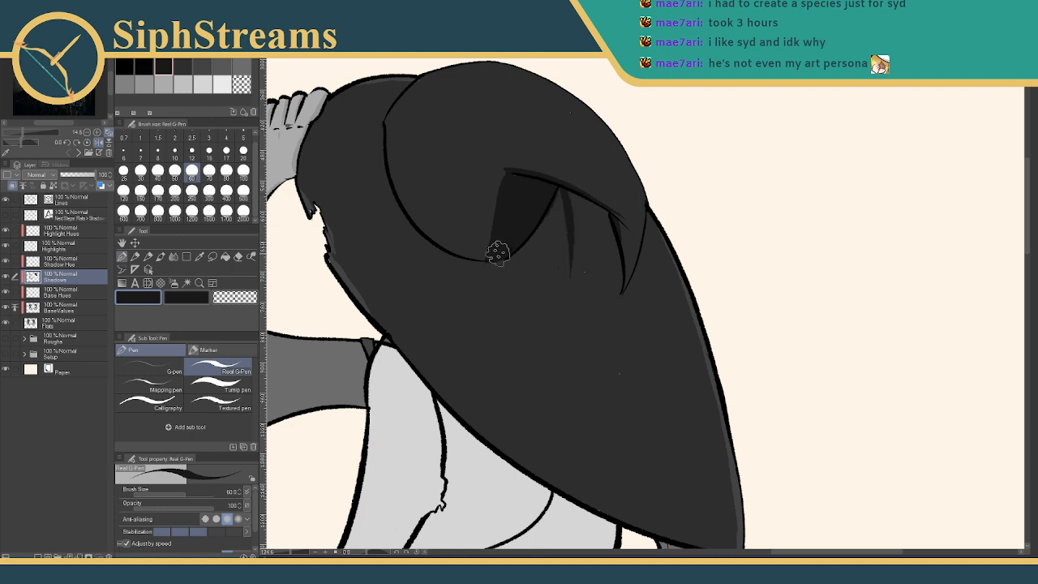
pyautogui.moveTo(490, 259); pyautogui.dragTo(571, 278)
pyautogui.moveTo(558, 193)
pyautogui.mouseDown()
pyautogui.moveTo(543, 239)
pyautogui.moveTo(552, 221)
pyautogui.moveTo(515, 251)
pyautogui.moveTo(520, 263)
pyautogui.moveTo(502, 265)
pyautogui.moveTo(566, 272)
pyautogui.moveTo(535, 238)
pyautogui.moveTo(517, 243)
pyautogui.moveTo(557, 236)
pyautogui.mouseUp()
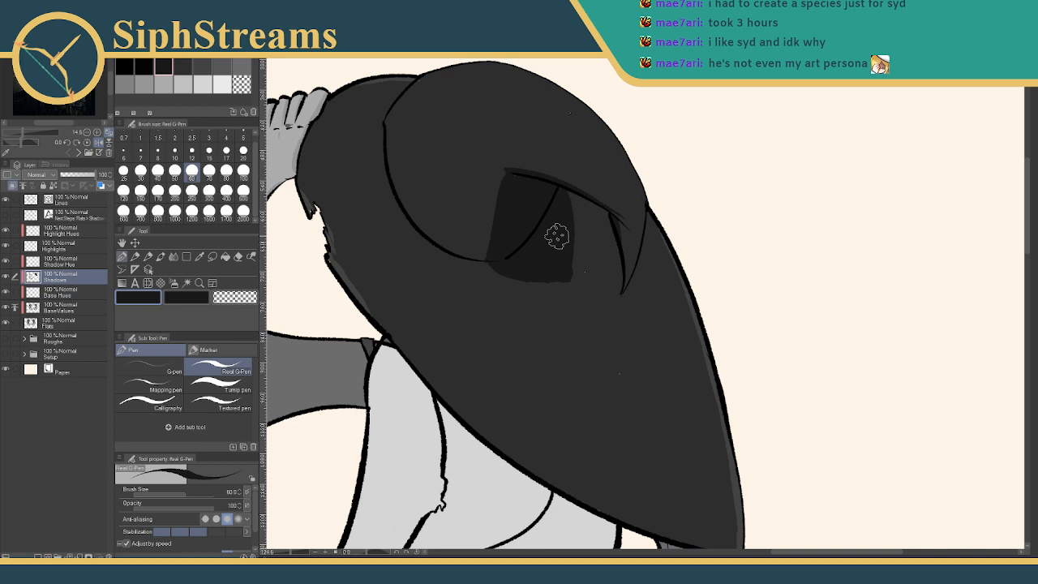
# Widen the near-black shadow under the hat's fold and draw it out into a tapering tail below the pointed tip
pyautogui.moveTo(548, 234)
pyautogui.mouseDown()
pyautogui.moveTo(510, 322)
pyautogui.moveTo(421, 212)
pyautogui.moveTo(486, 296)
pyautogui.moveTo(440, 251)
pyautogui.moveTo(478, 297)
pyautogui.mouseUp()
pyautogui.moveTo(447, 237)
pyautogui.mouseDown()
pyautogui.moveTo(482, 303)
pyautogui.moveTo(447, 289)
pyautogui.moveTo(443, 297)
pyautogui.moveTo(484, 338)
pyautogui.mouseUp()
pyautogui.moveTo(447, 288); pyautogui.dragTo(484, 341)
pyautogui.moveTo(449, 267)
pyautogui.mouseDown()
pyautogui.moveTo(487, 325)
pyautogui.moveTo(446, 258)
pyautogui.moveTo(476, 335)
pyautogui.moveTo(475, 317)
pyautogui.moveTo(486, 316)
pyautogui.moveTo(494, 338)
pyautogui.moveTo(491, 320)
pyautogui.moveTo(496, 340)
pyautogui.moveTo(465, 302)
pyautogui.moveTo(490, 367)
pyautogui.moveTo(497, 374)
pyautogui.mouseUp()
pyautogui.moveTo(487, 338)
pyautogui.mouseDown()
pyautogui.moveTo(495, 373)
pyautogui.moveTo(531, 341)
pyautogui.moveTo(646, 353)
pyautogui.mouseUp()
pyautogui.press('space')
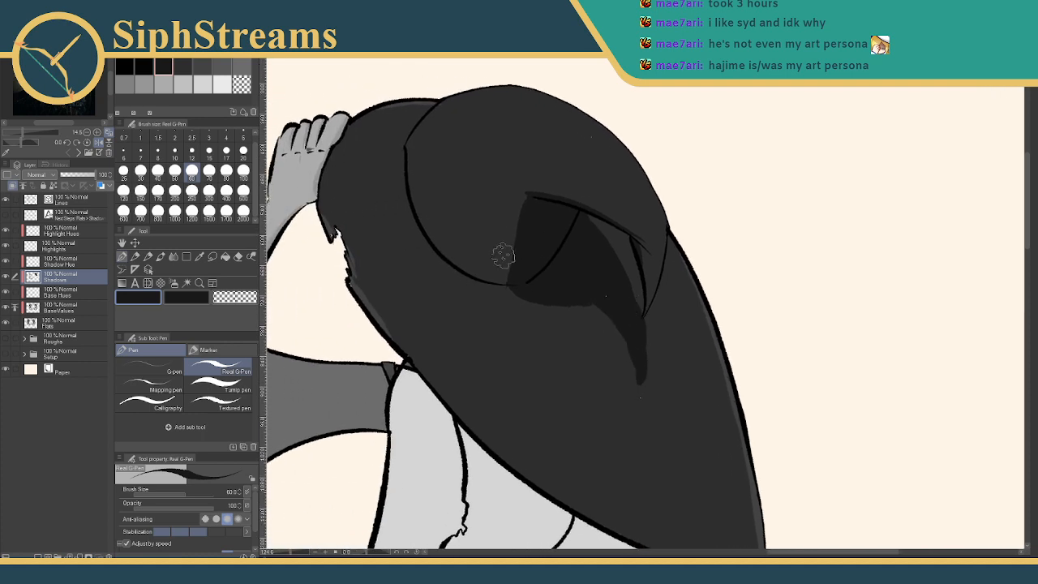
pyautogui.scroll(-5, 516, 292)
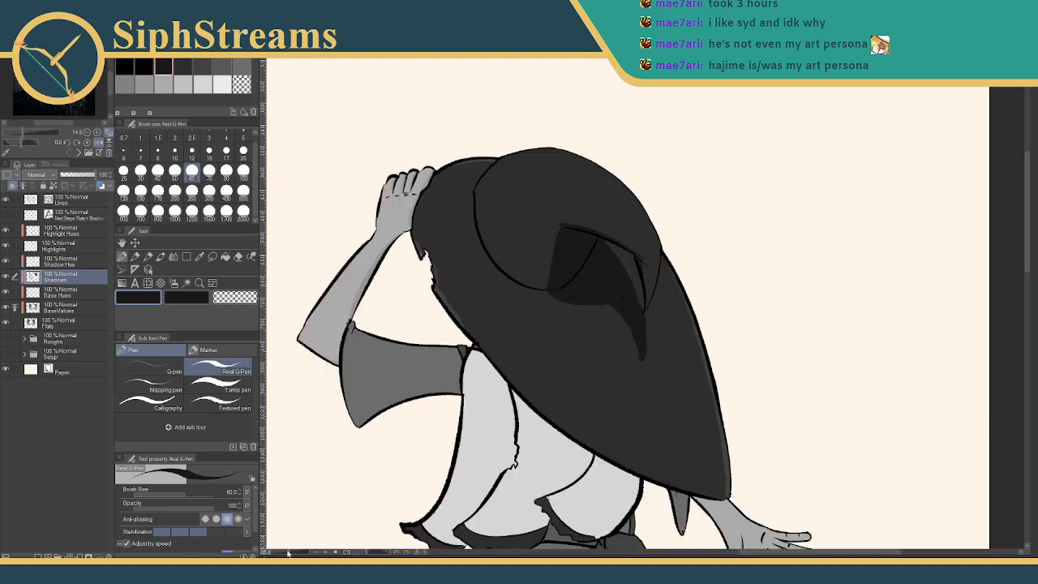
pyautogui.scroll(4, 516, 292)
# Sample the grey of the back-view figure's sleeve and set the Real G-Pen to a darker grey swatch
pyautogui.moveTo(515, 292); pyautogui.dragTo(494, 350)
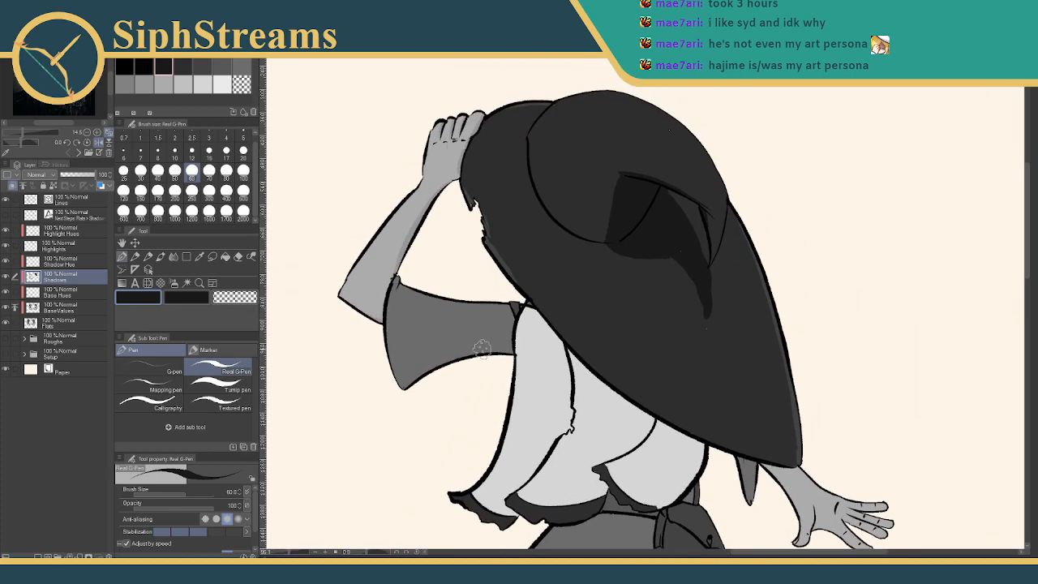
pyautogui.press('i')
pyautogui.click(408, 326)
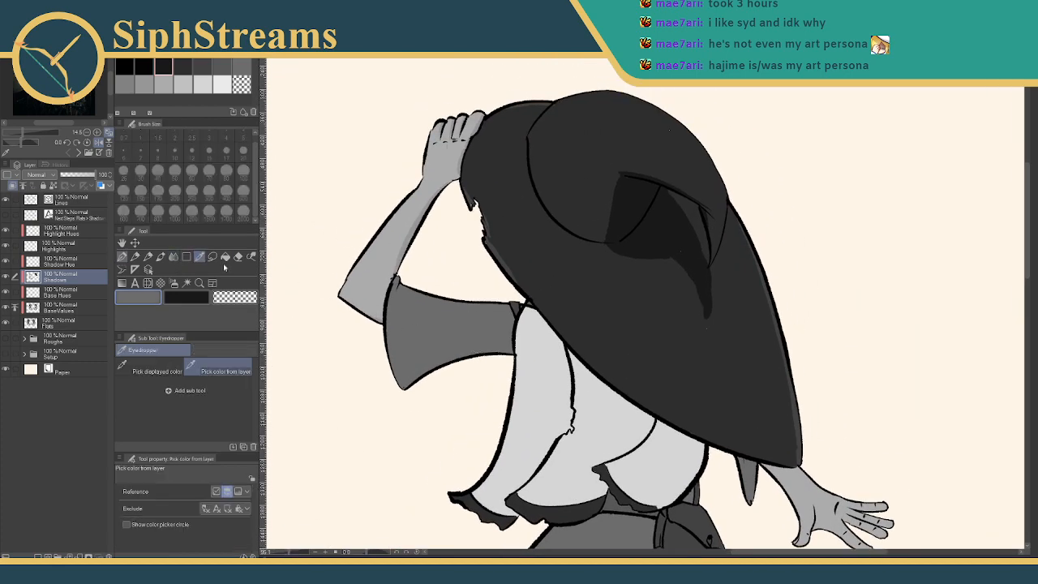
pyautogui.click(122, 256)
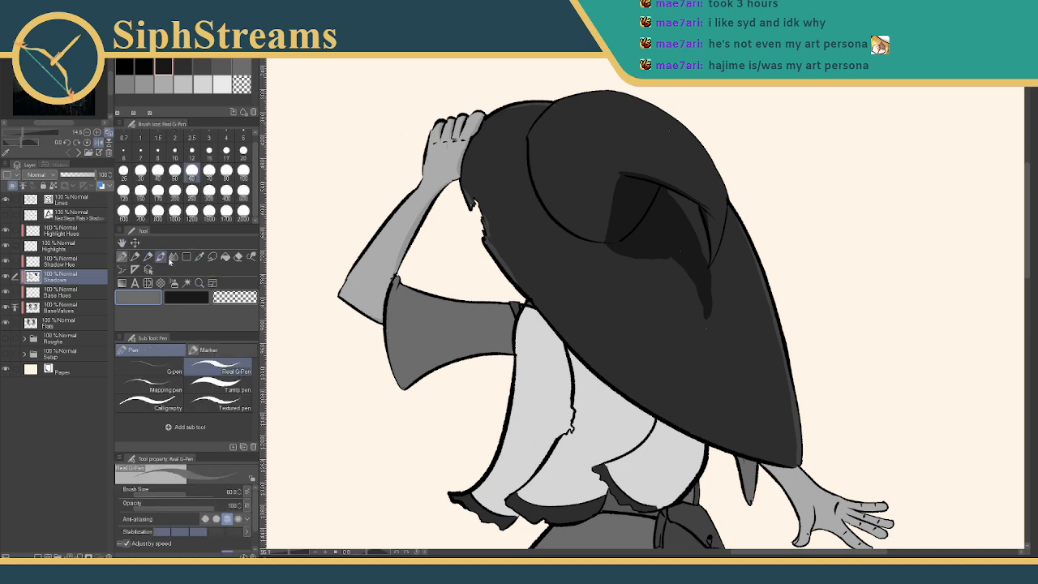
pyautogui.click(198, 257)
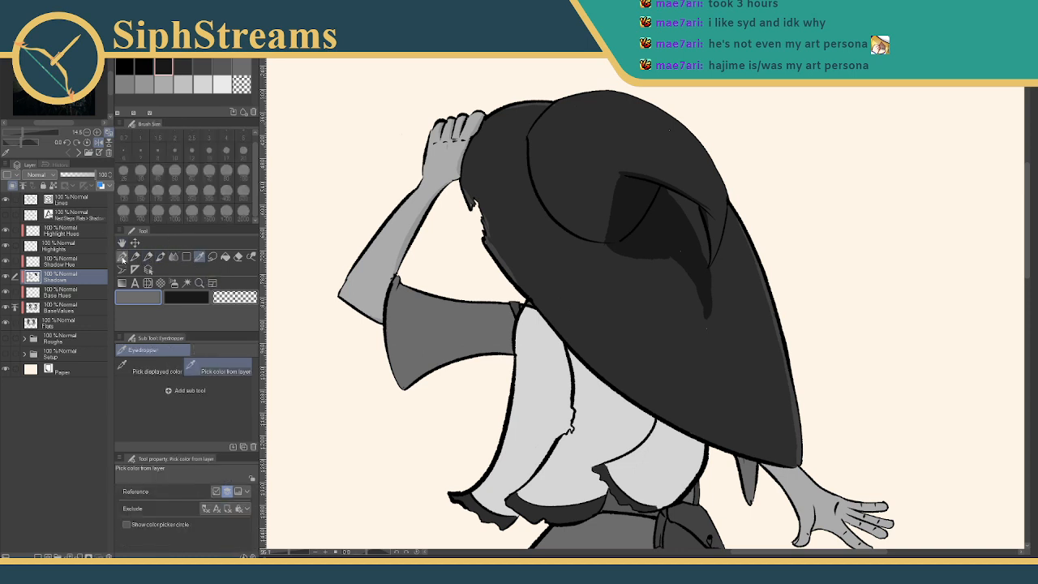
pyautogui.click(223, 67)
pyautogui.click(242, 67)
pyautogui.click(225, 67)
pyautogui.click(121, 257)
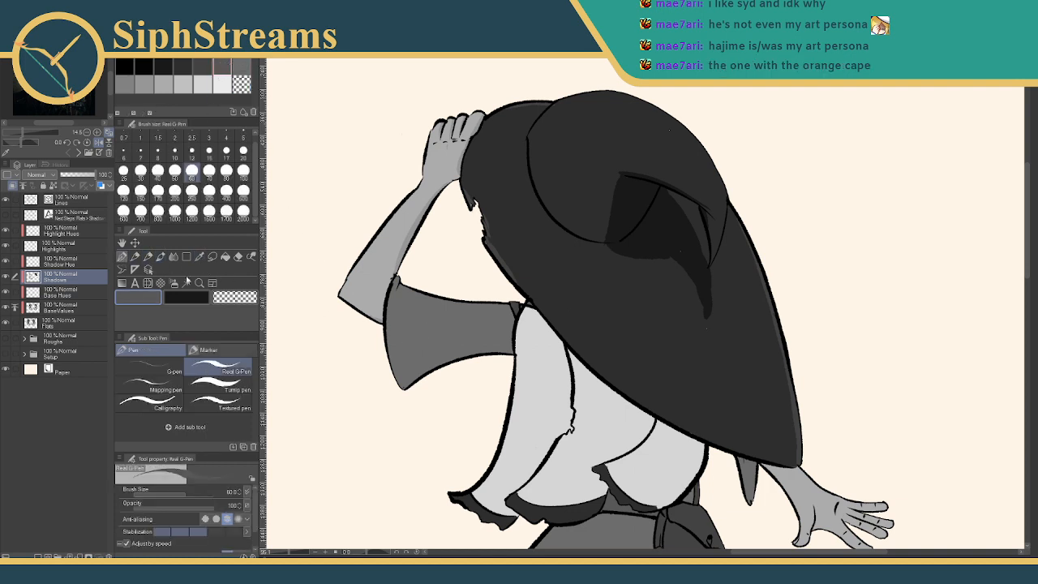
# Paint a darker grey shadow over the lower part of the back-view sleeve, leaving a curved lighter band along its upper edge
pyautogui.moveTo(399, 367)
pyautogui.mouseDown()
pyautogui.moveTo(718, 369)
pyautogui.moveTo(531, 300)
pyautogui.moveTo(763, 297)
pyautogui.moveTo(600, 289)
pyautogui.moveTo(626, 341)
pyautogui.moveTo(704, 316)
pyautogui.mouseUp()
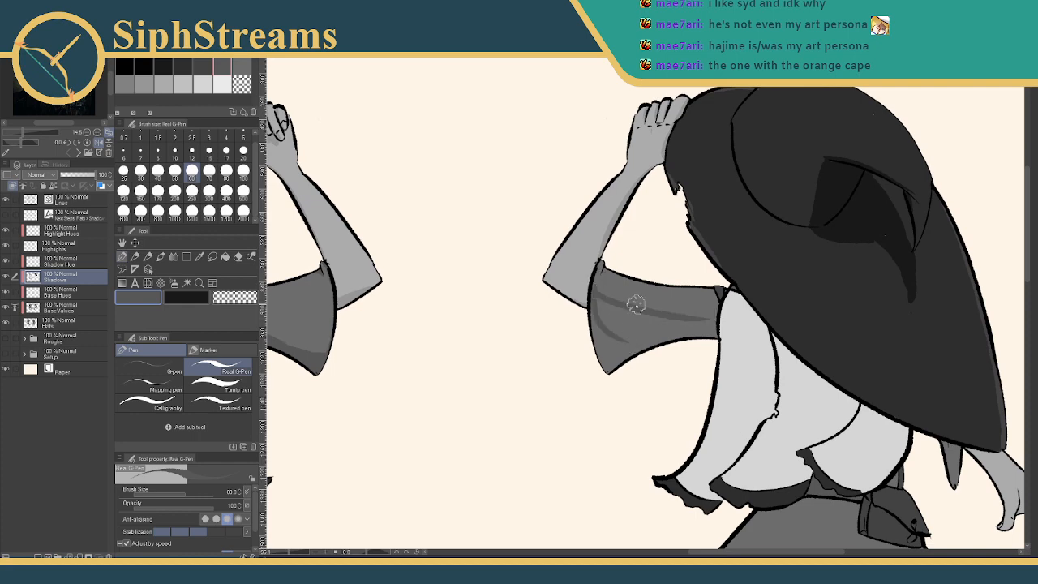
pyautogui.moveTo(637, 304); pyautogui.dragTo(714, 314)
pyautogui.moveTo(673, 306)
pyautogui.mouseDown()
pyautogui.moveTo(783, 301)
pyautogui.moveTo(657, 284)
pyautogui.moveTo(586, 295)
pyautogui.moveTo(577, 351)
pyautogui.mouseUp()
pyautogui.moveTo(581, 344)
pyautogui.mouseDown()
pyautogui.moveTo(611, 312)
pyautogui.moveTo(582, 286)
pyautogui.moveTo(614, 297)
pyautogui.moveTo(595, 299)
pyautogui.moveTo(623, 298)
pyautogui.mouseUp()
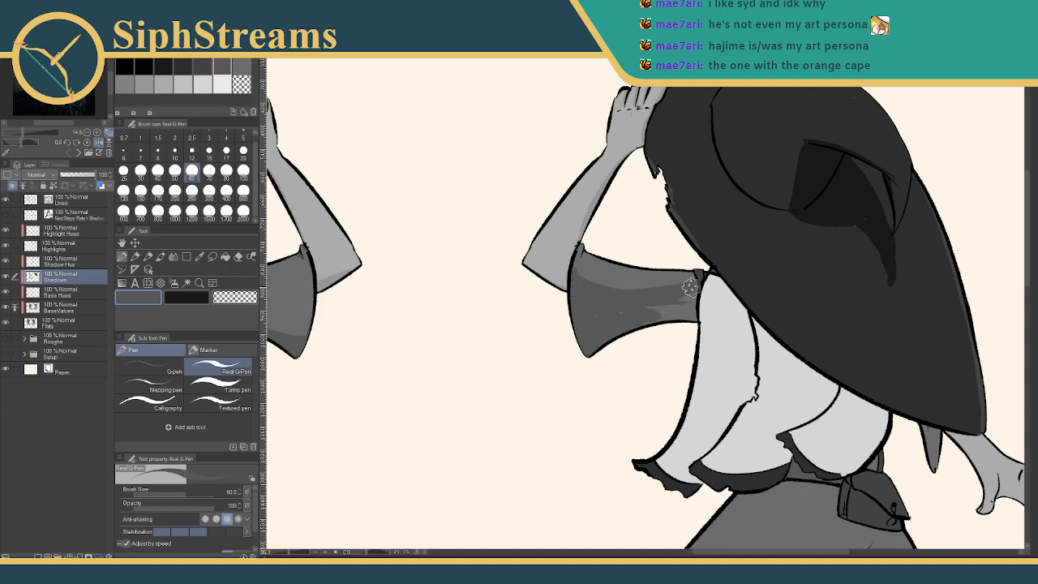
pyautogui.moveTo(690, 287)
pyautogui.mouseDown()
pyautogui.moveTo(688, 314)
pyautogui.moveTo(622, 303)
pyautogui.mouseUp()
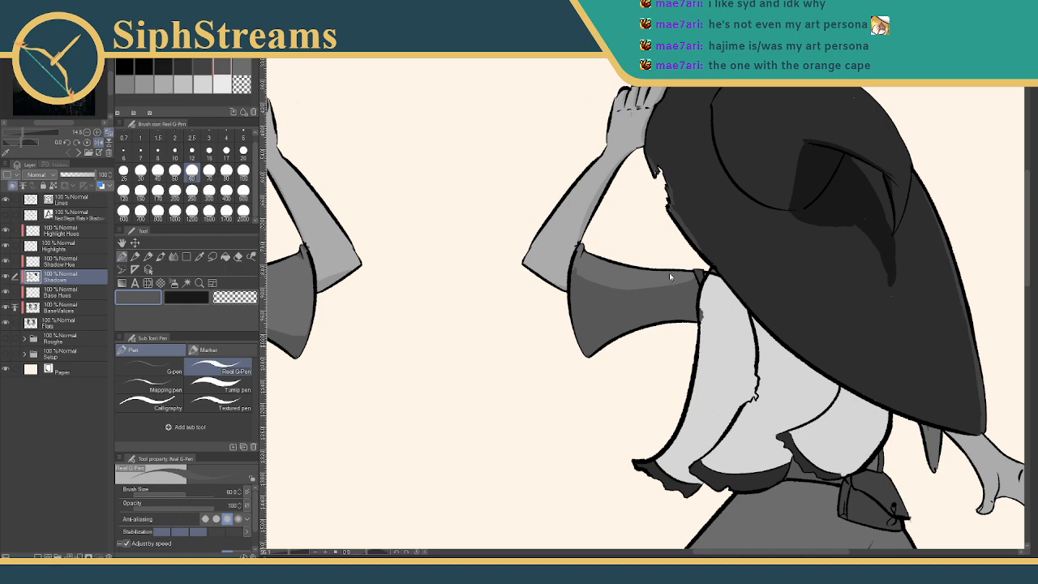
pyautogui.moveTo(639, 317); pyautogui.dragTo(594, 337)
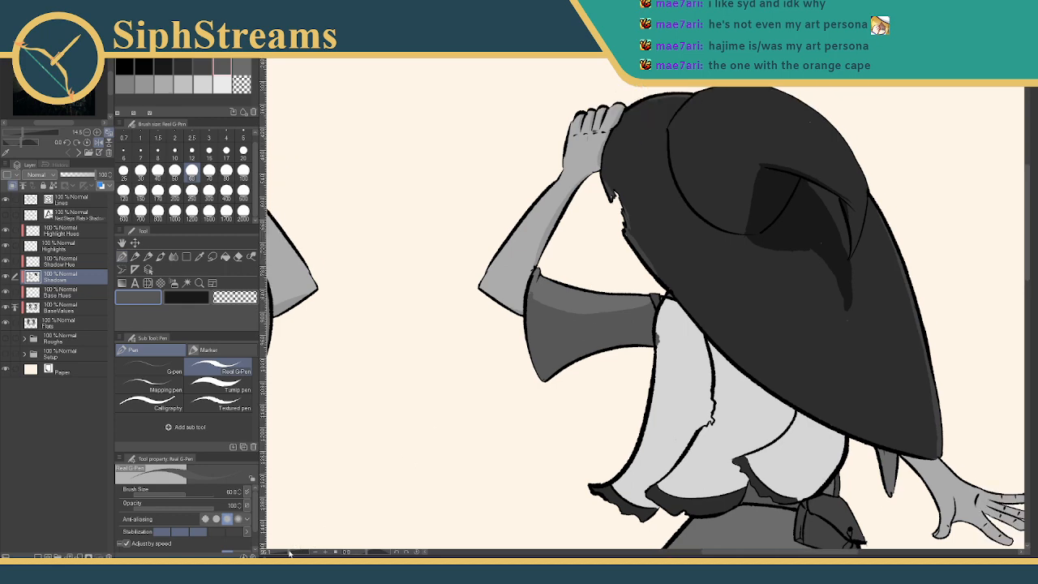
pyautogui.moveTo(288, 553); pyautogui.dragTo(296, 553)
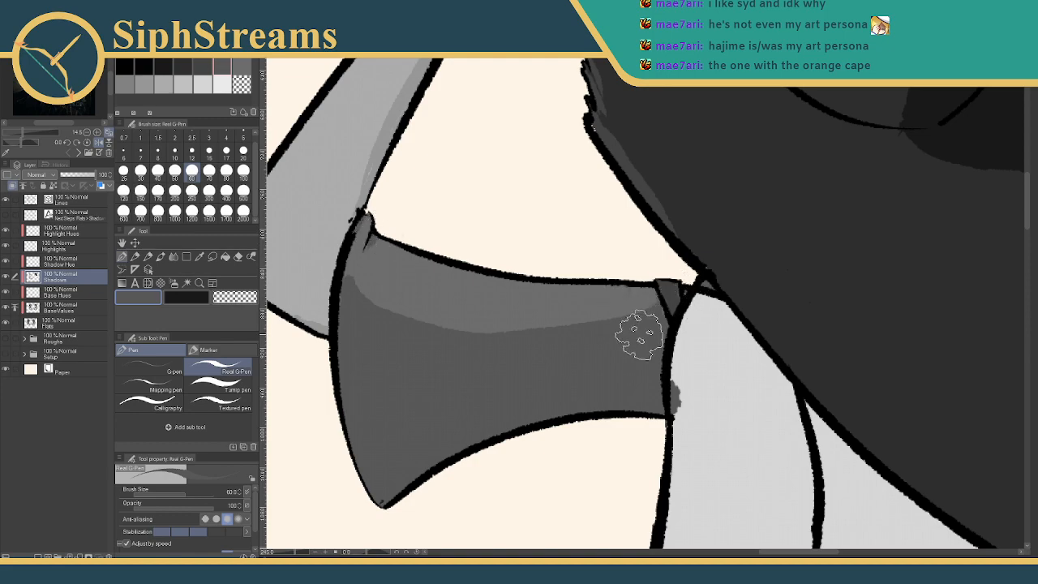
pyautogui.moveTo(641, 347); pyautogui.dragTo(557, 203)
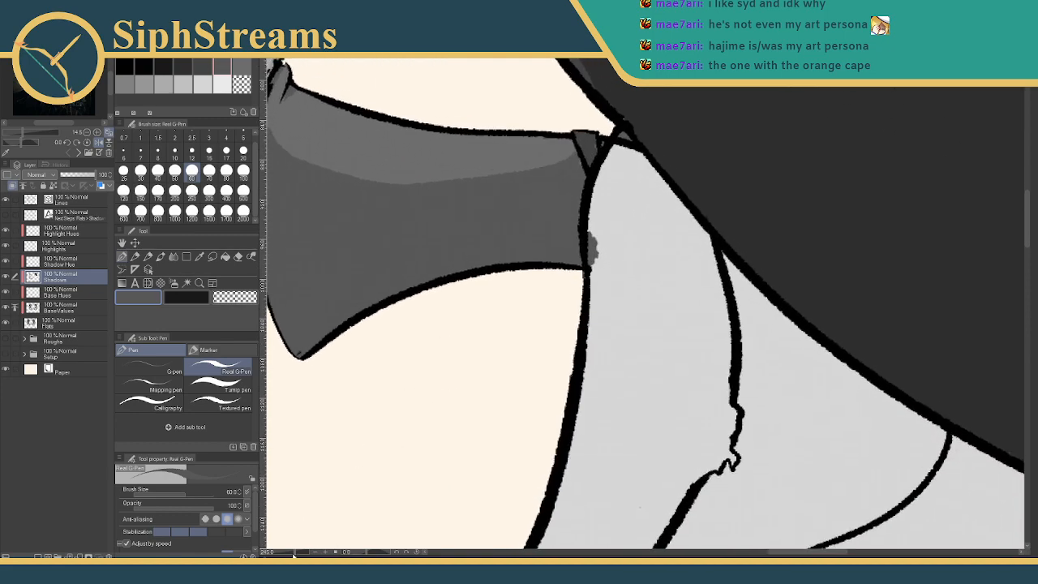
pyautogui.moveTo(292, 554); pyautogui.dragTo(289, 552)
# Block in a dark grey shadow on the back-view skirt, running from the waistband down to the curved fold line
pyautogui.moveTo(401, 464)
pyautogui.mouseDown()
pyautogui.moveTo(756, 243)
pyautogui.moveTo(649, 283)
pyautogui.moveTo(463, 316)
pyautogui.moveTo(616, 284)
pyautogui.moveTo(607, 284)
pyautogui.moveTo(587, 301)
pyautogui.moveTo(622, 294)
pyautogui.moveTo(519, 320)
pyautogui.mouseUp()
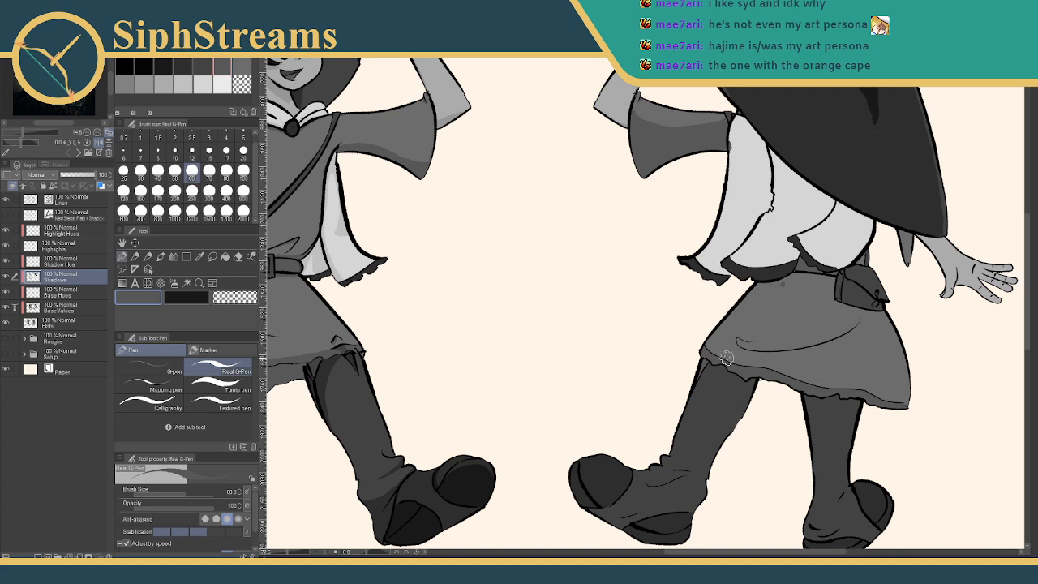
pyautogui.moveTo(726, 359); pyautogui.dragTo(779, 288)
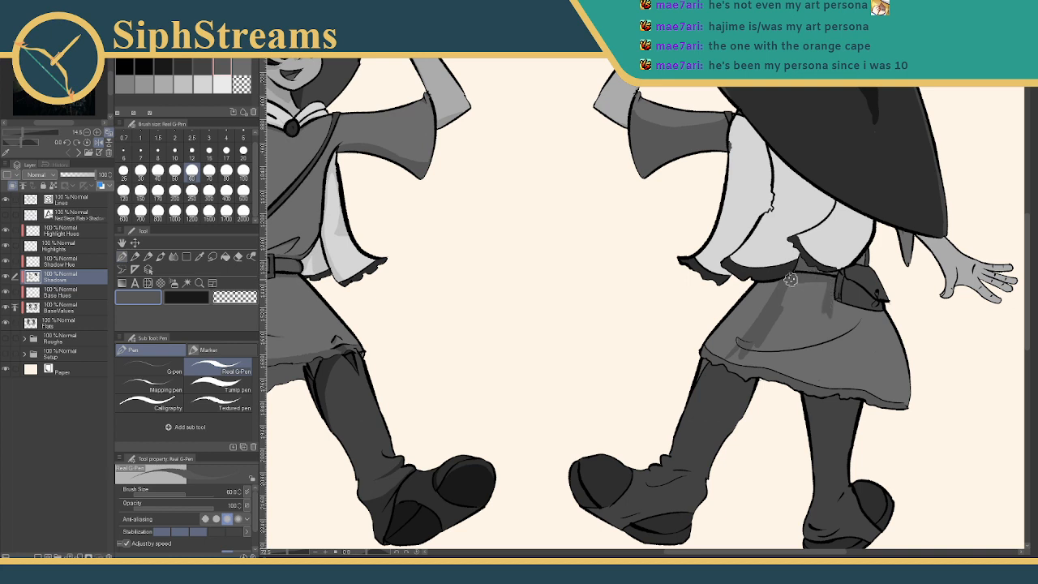
pyautogui.moveTo(778, 314)
pyautogui.mouseDown()
pyautogui.moveTo(795, 341)
pyautogui.moveTo(815, 329)
pyautogui.moveTo(825, 341)
pyautogui.mouseUp()
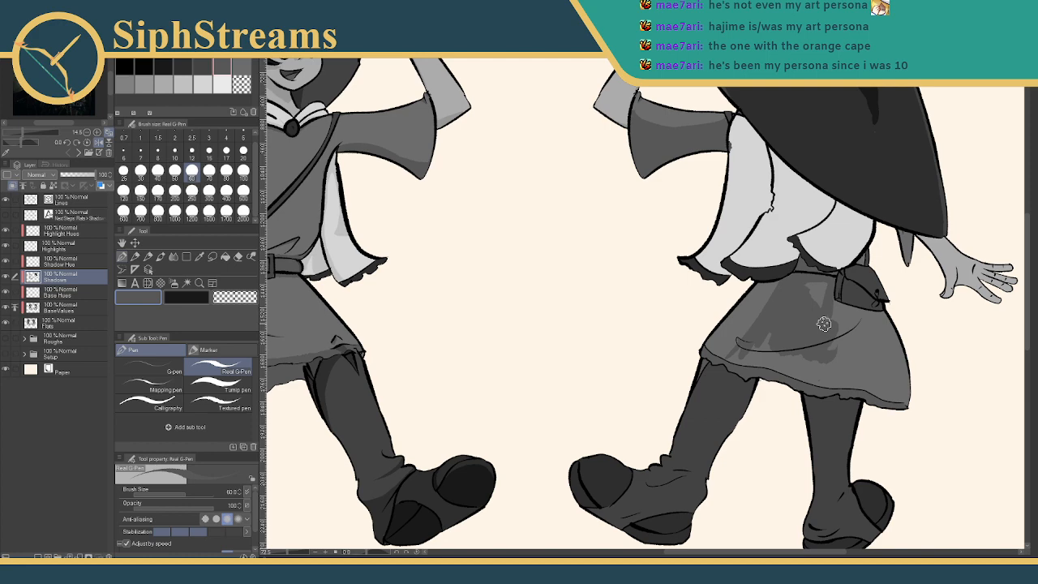
# Paint a skirt shadow beneath the belt pouch and down the skirt's outer edge on the pouch side
pyautogui.hotkey('ctrl', '+')
pyautogui.hotkey('ctrl', '+')
pyautogui.hotkey('ctrl', '+')
pyautogui.moveTo(746, 309); pyautogui.dragTo(402, 252)
pyautogui.moveTo(746, 300); pyautogui.dragTo(485, 232)
pyautogui.moveTo(544, 187); pyautogui.dragTo(686, 197)
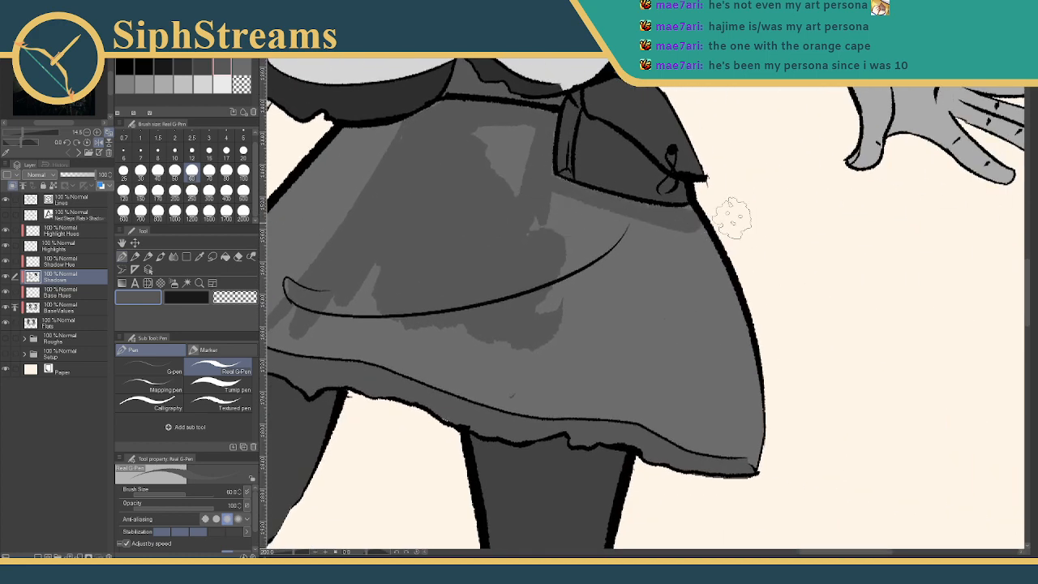
pyautogui.moveTo(710, 235); pyautogui.dragTo(734, 369)
pyautogui.moveTo(720, 258); pyautogui.dragTo(762, 409)
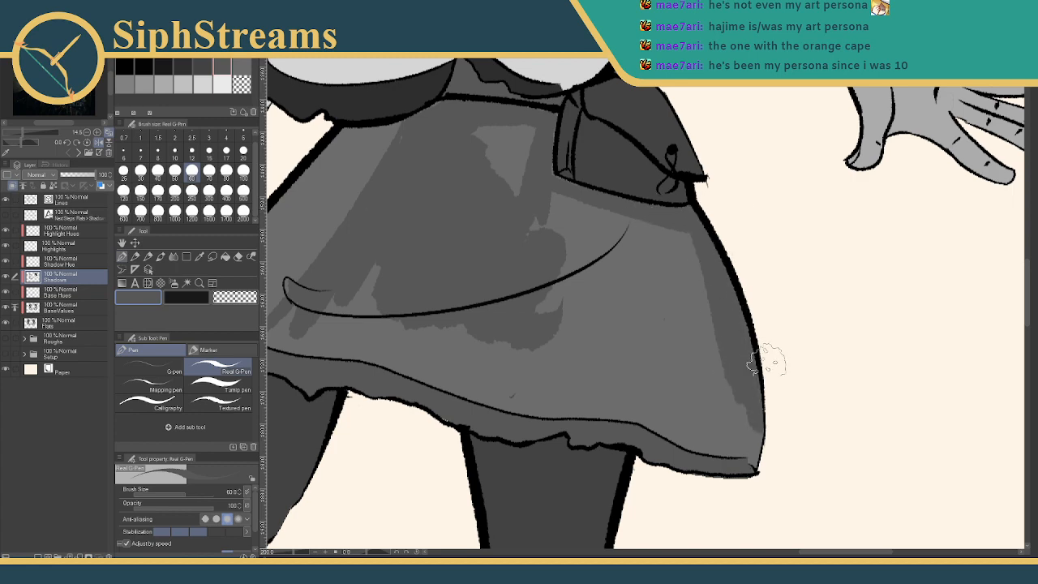
# Fill the remaining skirt down to the hem with the shadow grey, leaving a lighter diagonal strip along the edge opposite the pouch
pyautogui.moveTo(566, 249); pyautogui.dragTo(621, 296)
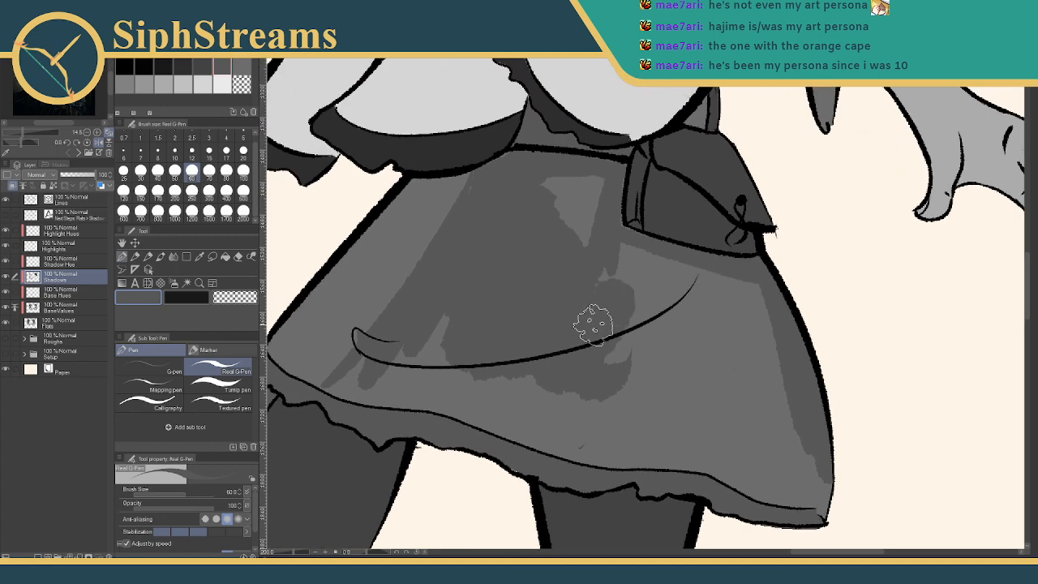
pyautogui.moveTo(585, 197)
pyautogui.mouseDown()
pyautogui.moveTo(540, 180)
pyautogui.moveTo(602, 219)
pyautogui.moveTo(586, 253)
pyautogui.moveTo(650, 259)
pyautogui.moveTo(765, 308)
pyautogui.moveTo(557, 268)
pyautogui.moveTo(658, 275)
pyautogui.moveTo(785, 350)
pyautogui.moveTo(536, 314)
pyautogui.moveTo(700, 357)
pyautogui.moveTo(614, 370)
pyautogui.mouseUp()
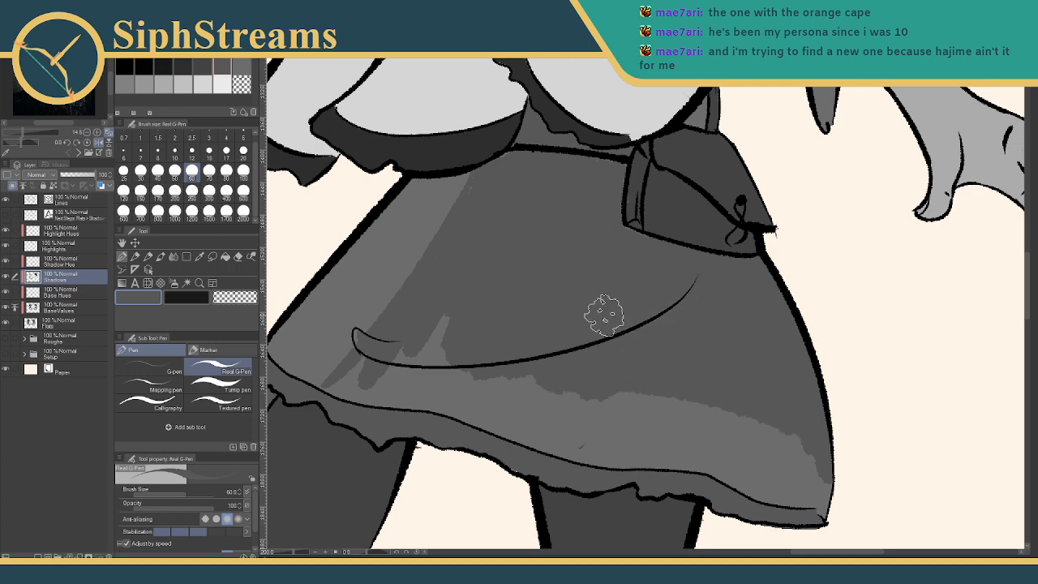
pyautogui.moveTo(606, 314); pyautogui.dragTo(772, 208)
pyautogui.moveTo(607, 207); pyautogui.dragTo(587, 238)
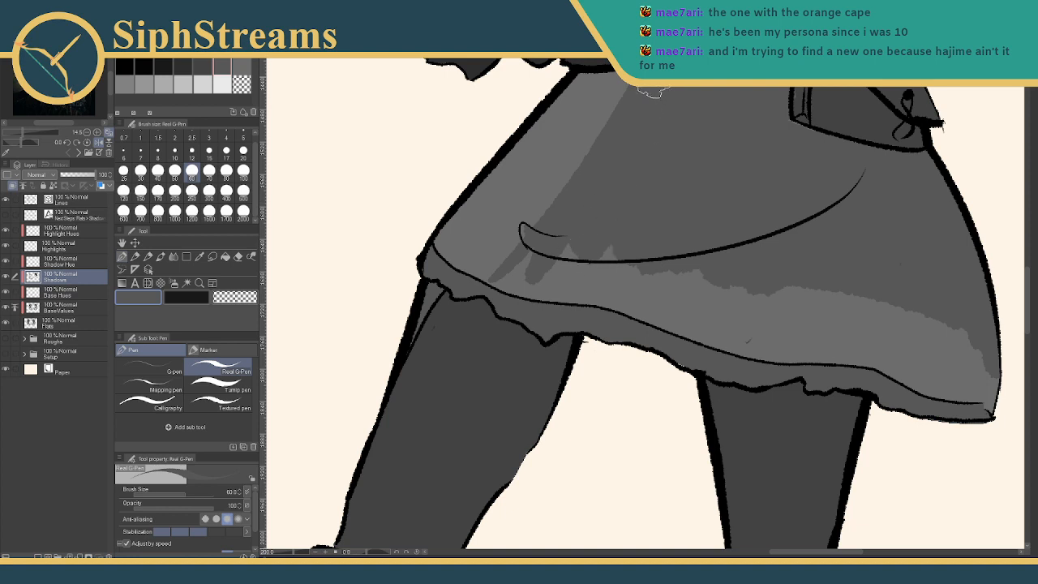
pyautogui.moveTo(519, 261)
pyautogui.mouseDown()
pyautogui.moveTo(717, 303)
pyautogui.moveTo(601, 282)
pyautogui.moveTo(791, 327)
pyautogui.moveTo(748, 331)
pyautogui.moveTo(812, 332)
pyautogui.moveTo(967, 376)
pyautogui.moveTo(876, 327)
pyautogui.moveTo(790, 305)
pyautogui.moveTo(919, 309)
pyautogui.moveTo(901, 348)
pyautogui.moveTo(665, 272)
pyautogui.moveTo(578, 263)
pyautogui.moveTo(589, 252)
pyautogui.moveTo(635, 265)
pyautogui.mouseUp()
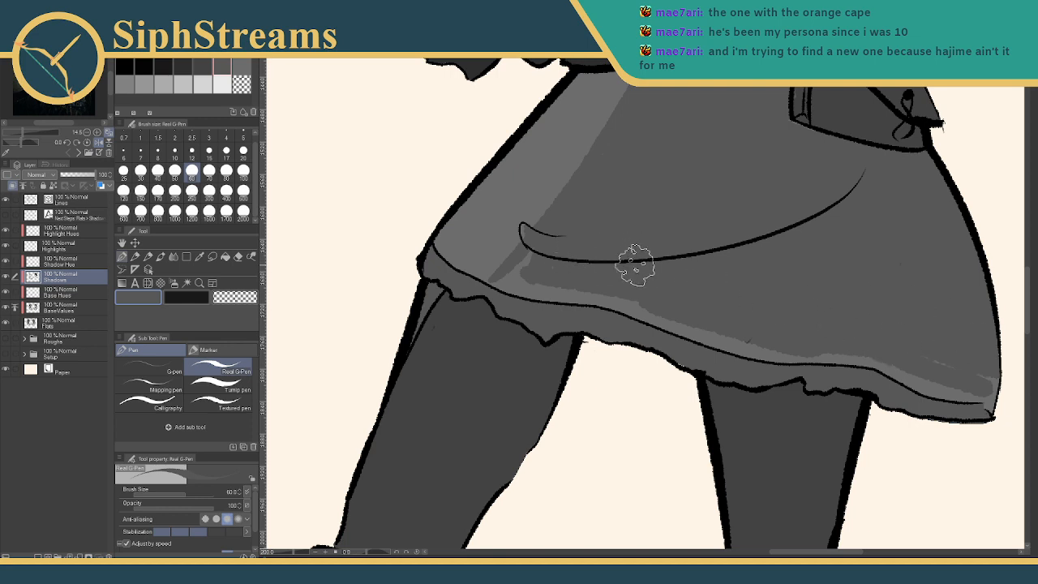
pyautogui.moveTo(983, 379)
pyautogui.mouseDown()
pyautogui.moveTo(822, 346)
pyautogui.moveTo(718, 343)
pyautogui.moveTo(756, 348)
pyautogui.moveTo(506, 282)
pyautogui.moveTo(551, 254)
pyautogui.moveTo(584, 276)
pyautogui.mouseUp()
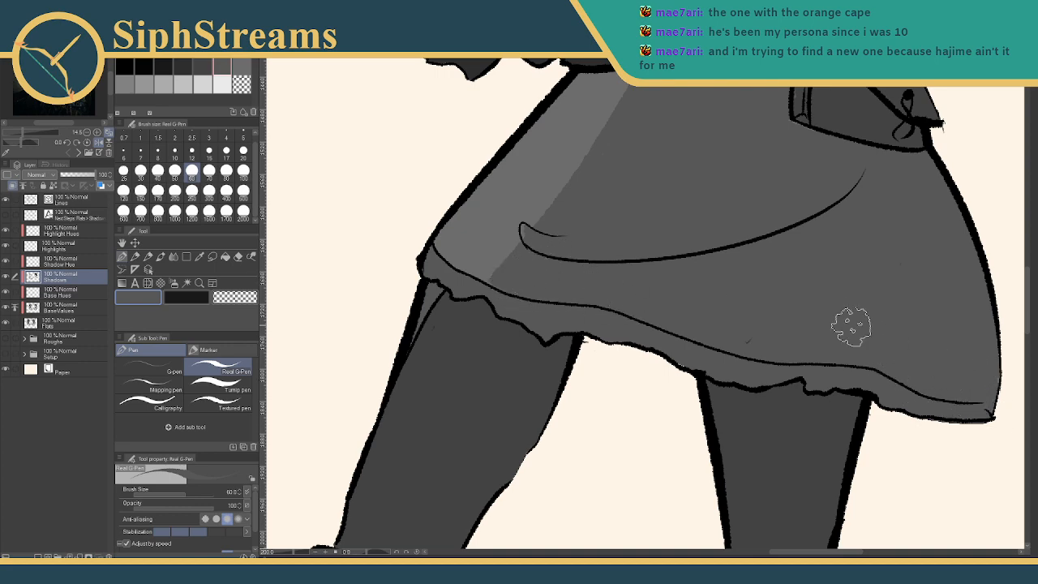
# Paint a darker grey shadow along the back-view skirt's ruffled hem band, from the lighter strip to the outer corner
pyautogui.moveTo(789, 277); pyautogui.dragTo(854, 399)
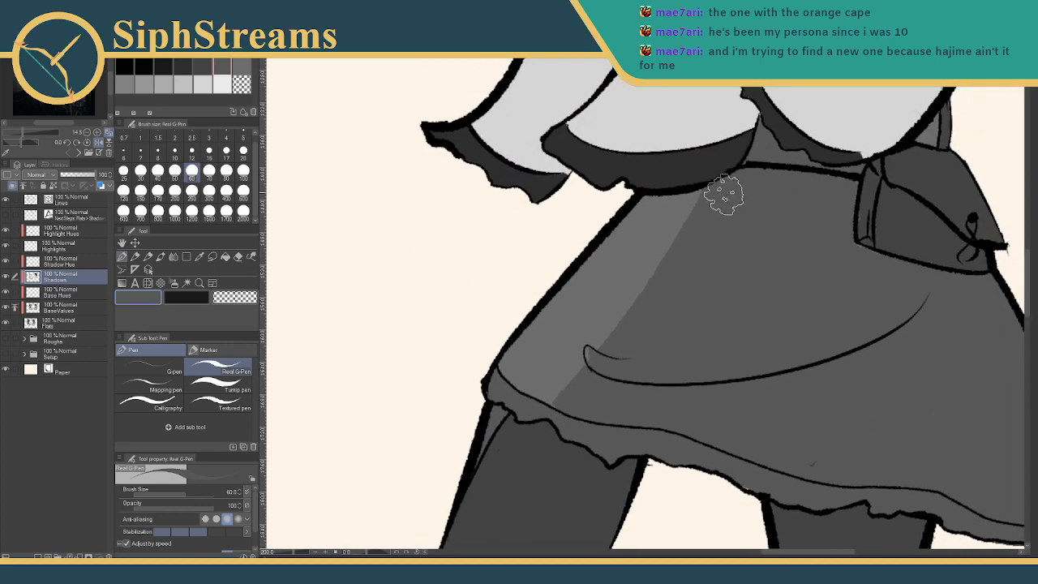
pyautogui.moveTo(748, 245)
pyautogui.mouseDown()
pyautogui.moveTo(778, 199)
pyautogui.moveTo(759, 196)
pyautogui.mouseUp()
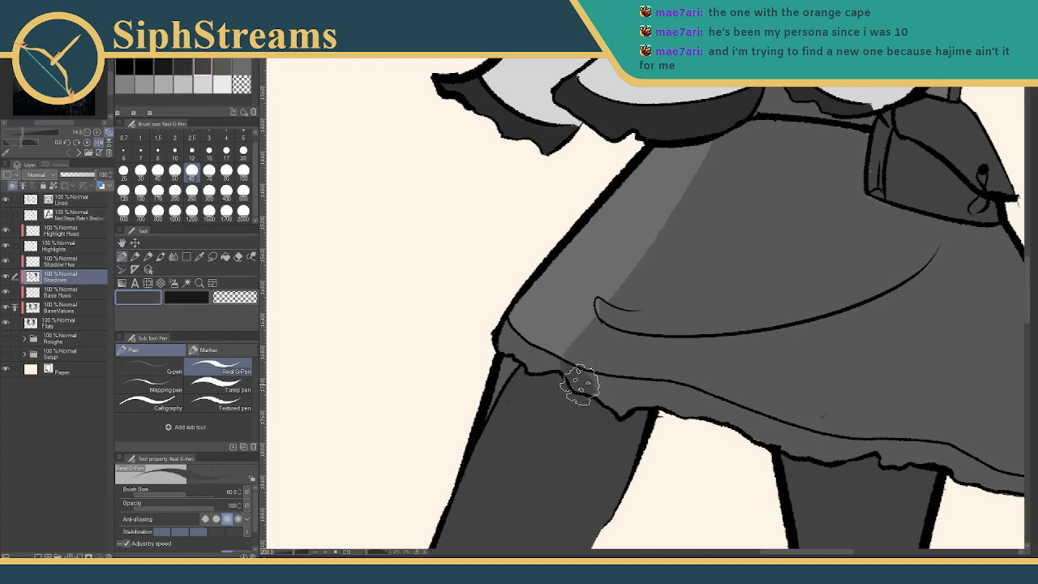
pyautogui.moveTo(579, 387)
pyautogui.mouseDown()
pyautogui.moveTo(689, 395)
pyautogui.moveTo(571, 380)
pyautogui.moveTo(583, 375)
pyautogui.moveTo(604, 396)
pyautogui.mouseUp()
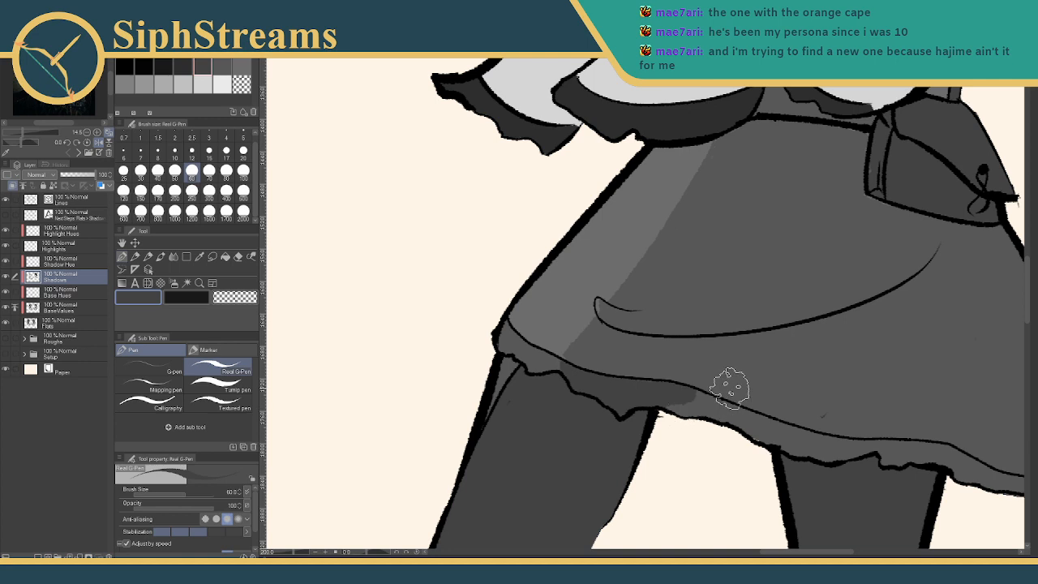
pyautogui.moveTo(688, 319); pyautogui.dragTo(517, 200)
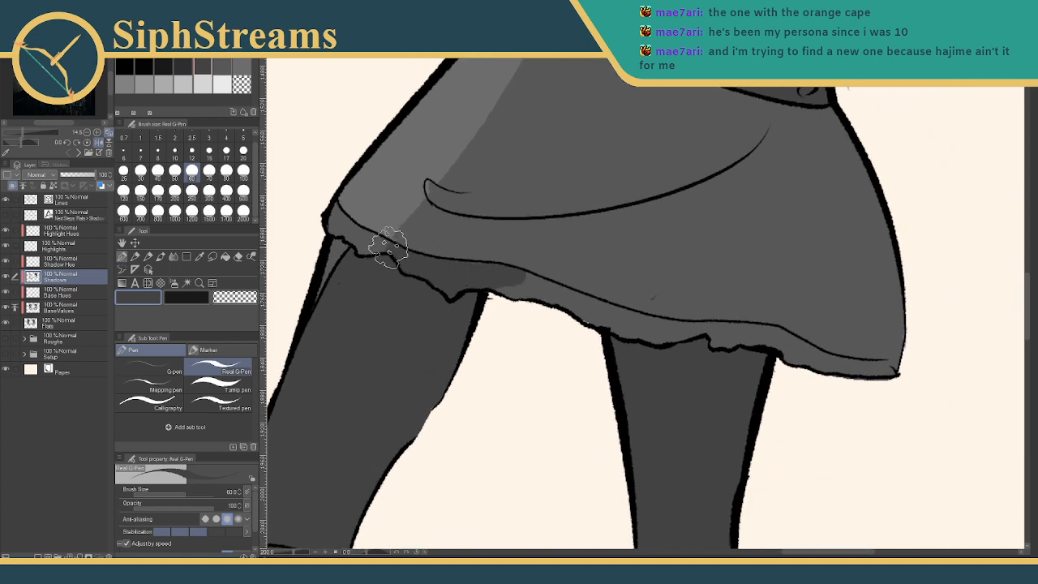
pyautogui.moveTo(487, 283)
pyautogui.mouseDown()
pyautogui.moveTo(558, 298)
pyautogui.moveTo(519, 280)
pyautogui.moveTo(570, 300)
pyautogui.mouseUp()
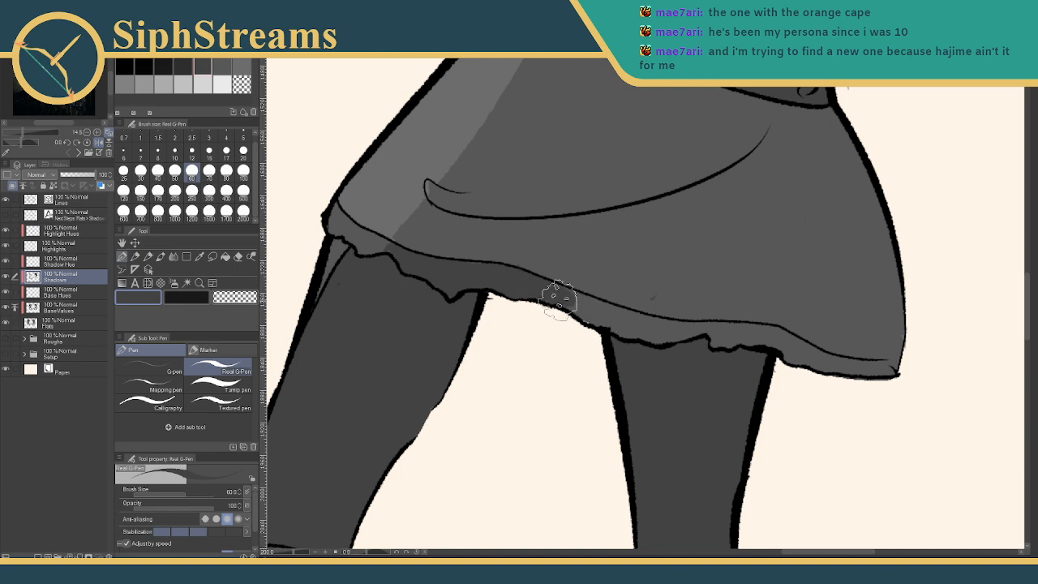
pyautogui.moveTo(568, 290)
pyautogui.mouseDown()
pyautogui.moveTo(595, 305)
pyautogui.moveTo(550, 287)
pyautogui.moveTo(660, 318)
pyautogui.mouseUp()
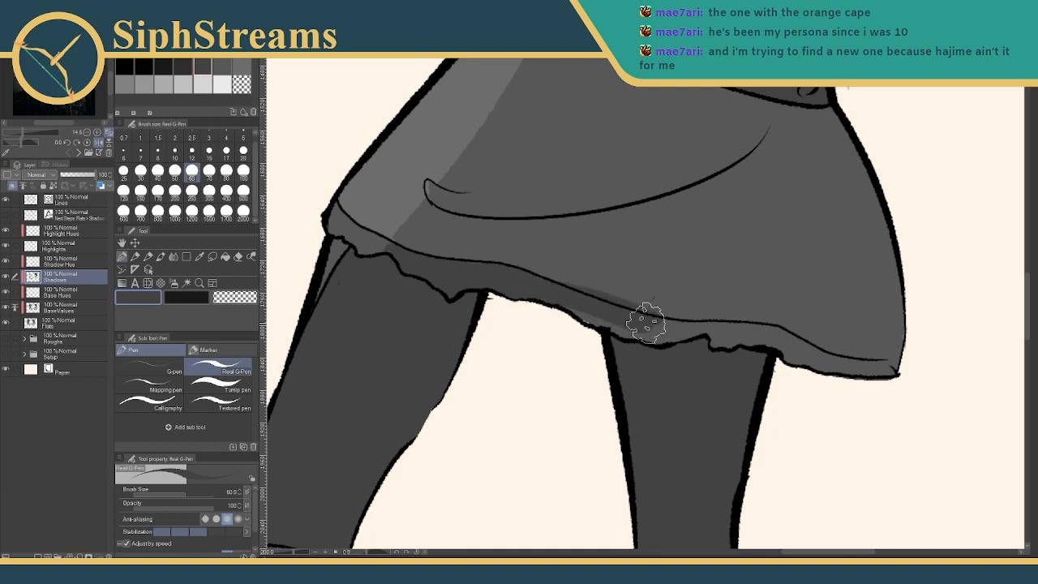
pyautogui.hotkey('ctrl', 'z')
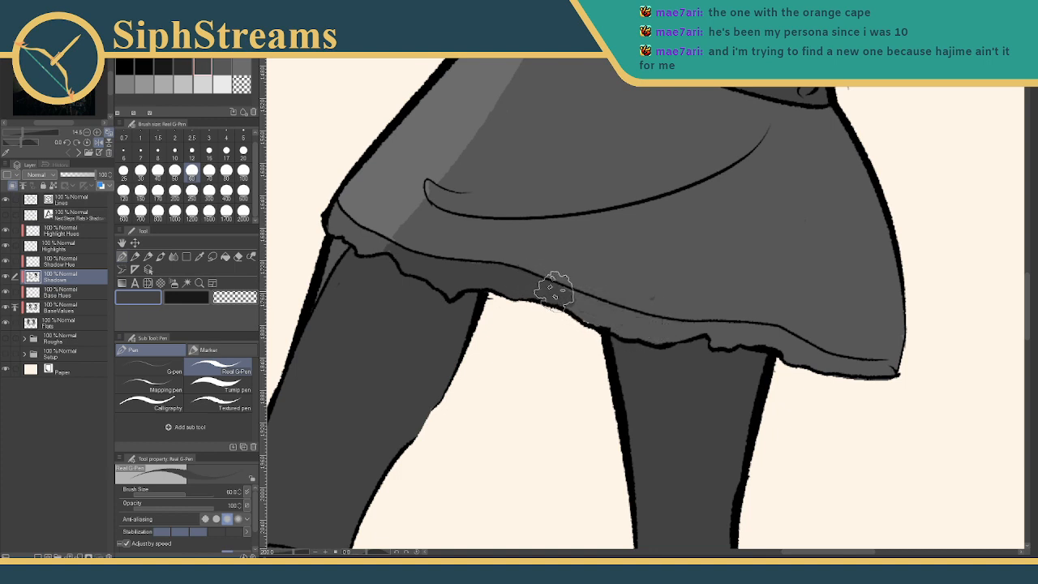
pyautogui.moveTo(555, 290)
pyautogui.mouseDown()
pyautogui.moveTo(677, 327)
pyautogui.moveTo(552, 284)
pyautogui.moveTo(619, 312)
pyautogui.moveTo(568, 296)
pyautogui.moveTo(592, 314)
pyautogui.moveTo(646, 332)
pyautogui.moveTo(623, 330)
pyautogui.moveTo(717, 337)
pyautogui.moveTo(655, 324)
pyautogui.moveTo(689, 326)
pyautogui.moveTo(658, 339)
pyautogui.moveTo(694, 333)
pyautogui.moveTo(738, 344)
pyautogui.moveTo(745, 335)
pyautogui.moveTo(728, 330)
pyautogui.moveTo(779, 332)
pyautogui.moveTo(756, 345)
pyautogui.moveTo(758, 333)
pyautogui.moveTo(816, 359)
pyautogui.moveTo(799, 348)
pyautogui.moveTo(894, 369)
pyautogui.moveTo(805, 361)
pyautogui.mouseUp()
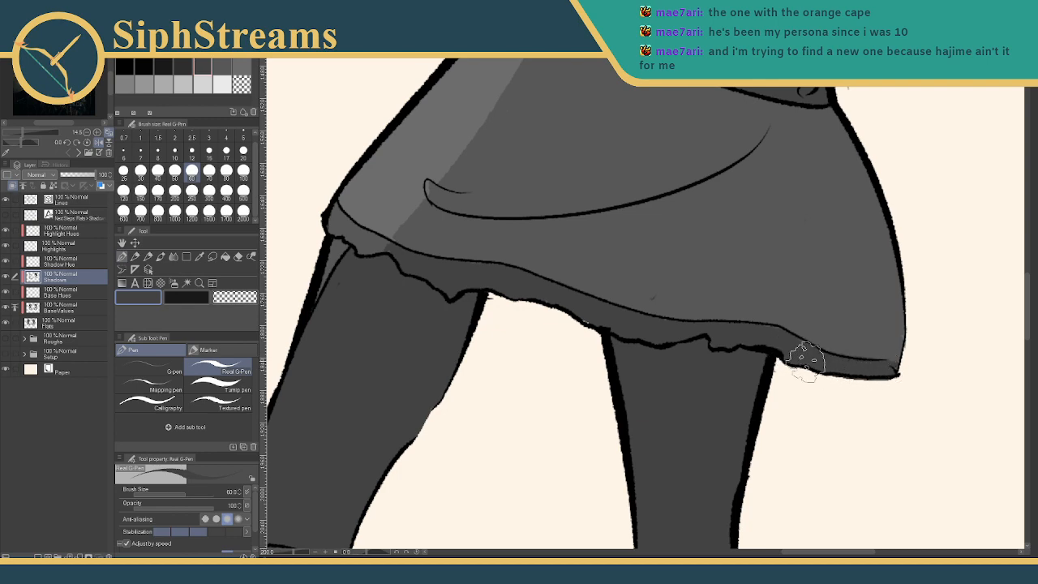
pyautogui.moveTo(728, 324); pyautogui.dragTo(747, 455)
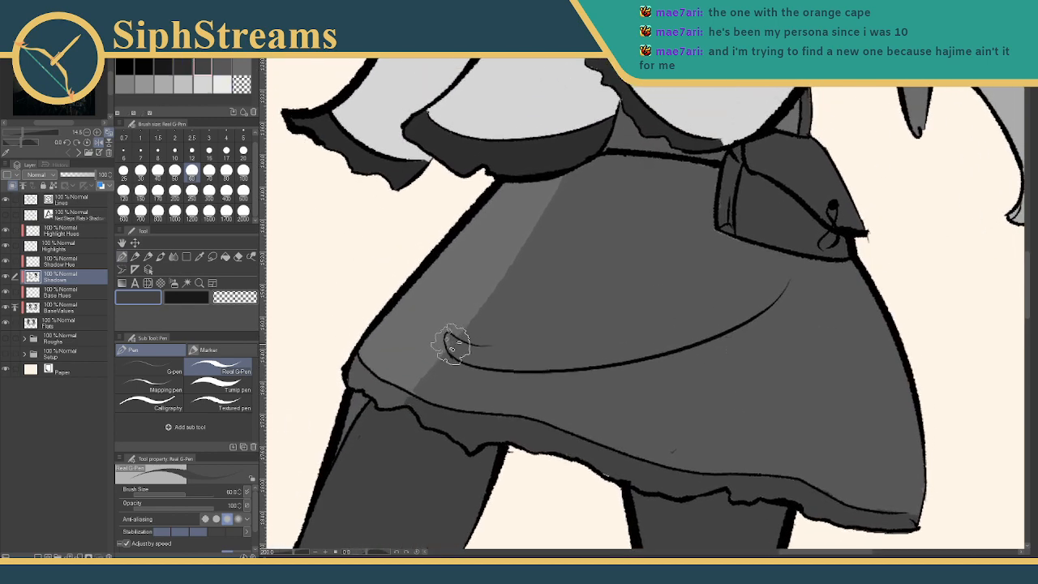
# Paint a small darker grey shadow inside the hooked tip of the skirt's curved fold line
pyautogui.moveTo(452, 341)
pyautogui.mouseDown()
pyautogui.moveTo(489, 348)
pyautogui.moveTo(450, 341)
pyautogui.mouseUp()
pyautogui.click(217, 61)
pyautogui.click(249, 80)
pyautogui.click(224, 68)
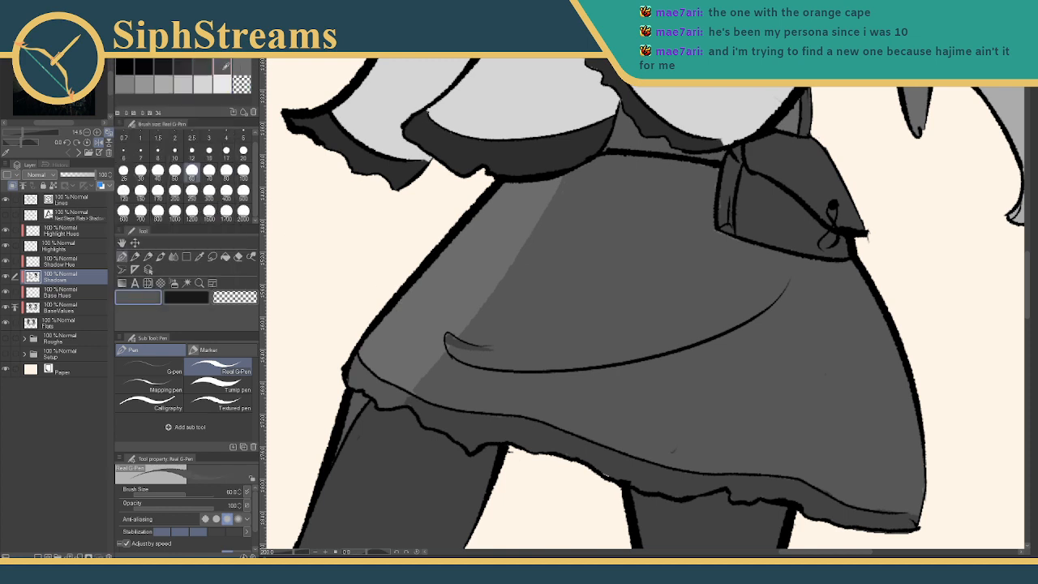
pyautogui.moveTo(467, 351)
pyautogui.mouseDown()
pyautogui.moveTo(452, 336)
pyautogui.moveTo(447, 345)
pyautogui.mouseUp()
pyautogui.moveTo(491, 412); pyautogui.dragTo(487, 428)
pyautogui.moveTo(294, 552); pyautogui.dragTo(315, 553)
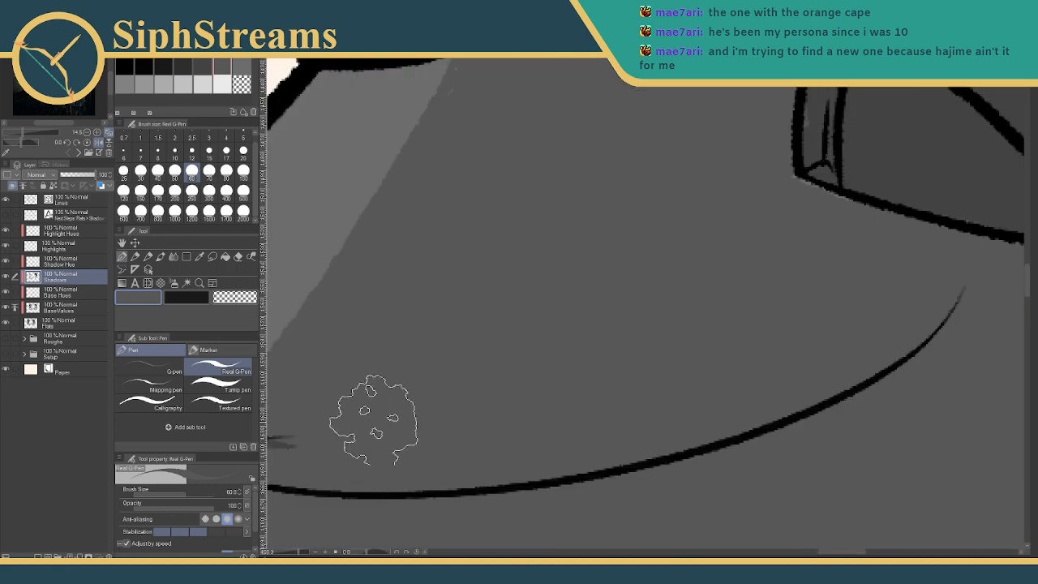
pyautogui.moveTo(373, 468); pyautogui.dragTo(653, 329)
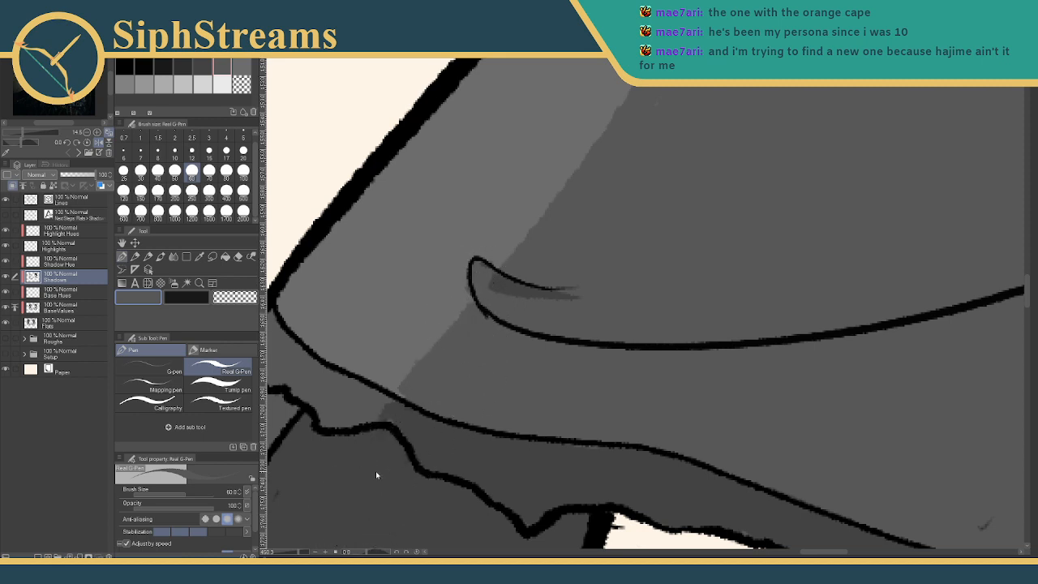
# Extend the skirt shadow over the top of the lighter diagonal strip, just beneath the blouse's dark ruffled hem
pyautogui.moveTo(297, 553); pyautogui.dragTo(288, 553)
pyautogui.moveTo(575, 324); pyautogui.dragTo(450, 332)
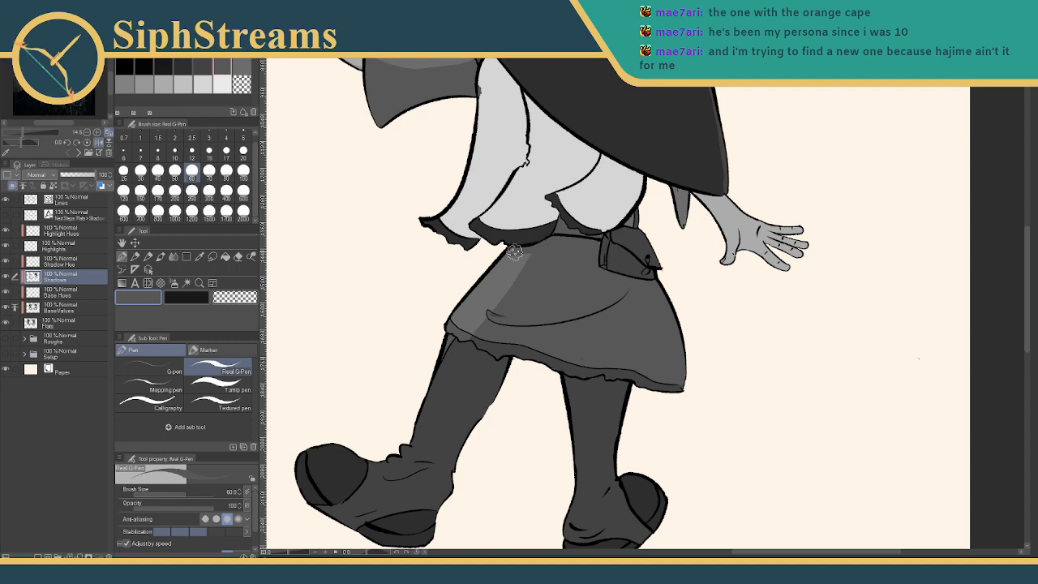
pyautogui.moveTo(560, 283); pyautogui.dragTo(566, 321)
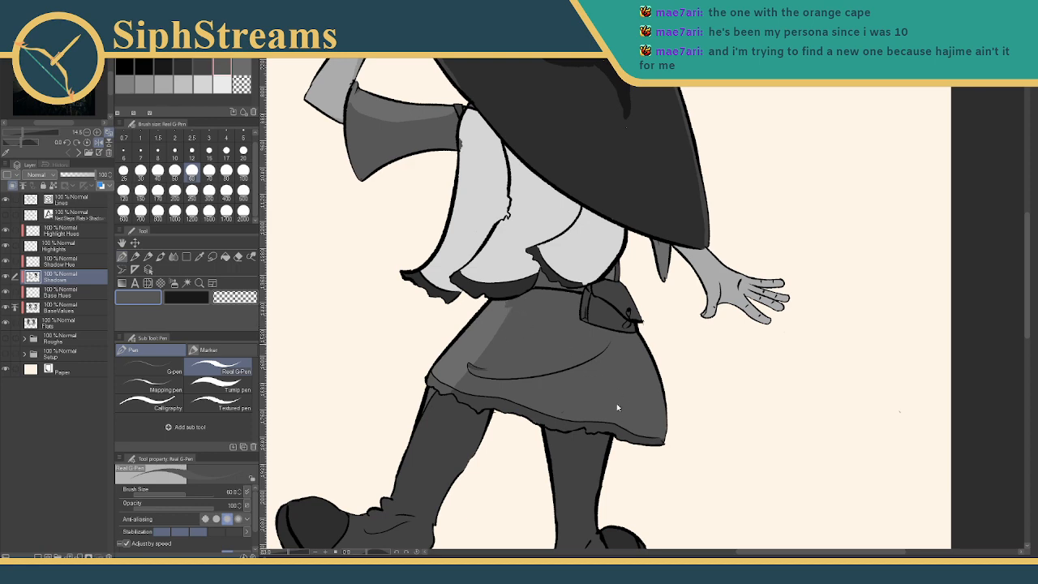
pyautogui.moveTo(571, 328); pyautogui.dragTo(502, 346)
pyautogui.click(241, 85)
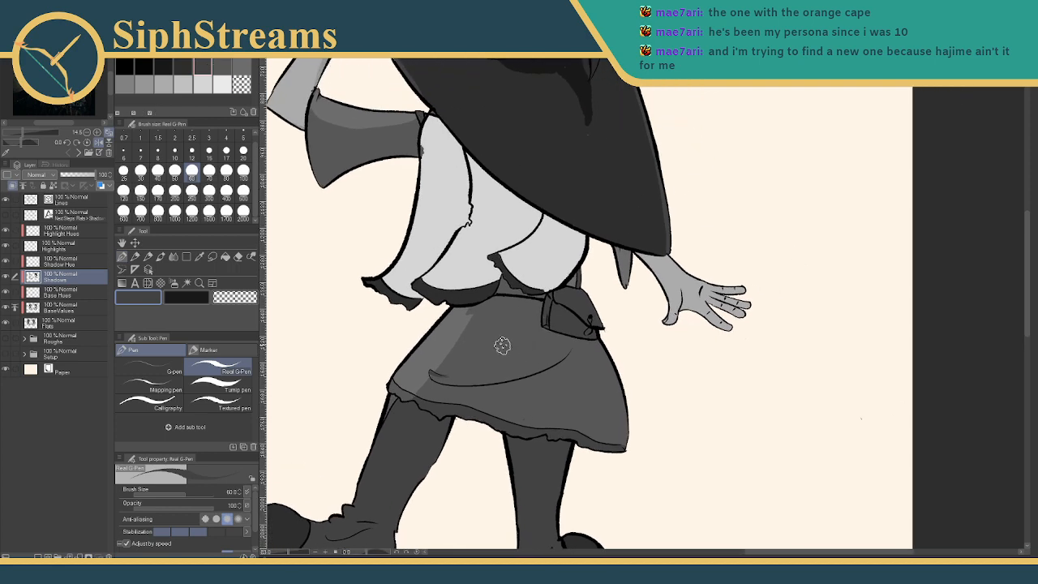
pyautogui.moveTo(294, 553); pyautogui.dragTo(297, 553)
pyautogui.moveTo(412, 357)
pyautogui.mouseDown()
pyautogui.moveTo(565, 376)
pyautogui.moveTo(567, 396)
pyautogui.mouseUp()
# Shade the exposed belt section between the blouse hem and the skirt, using a dark grey sampled from the drawing
pyautogui.moveTo(576, 325); pyautogui.dragTo(487, 306)
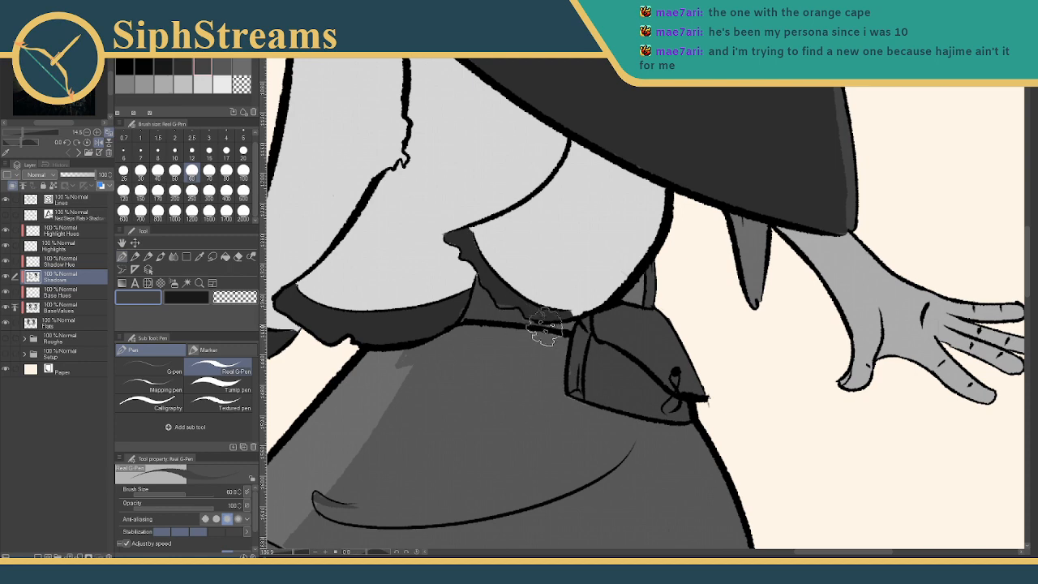
pyautogui.moveTo(645, 317); pyautogui.dragTo(633, 349)
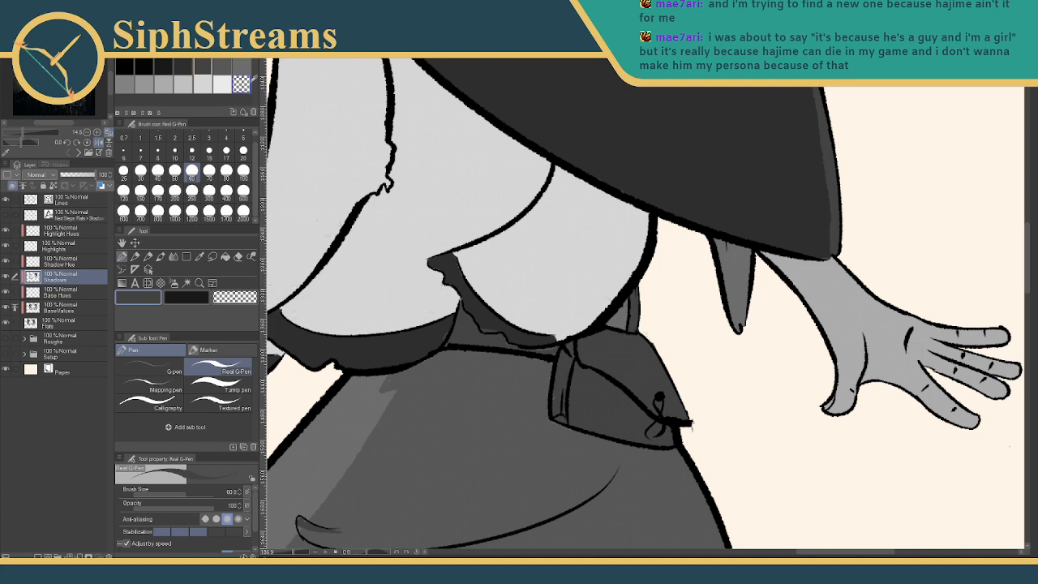
pyautogui.press('c')
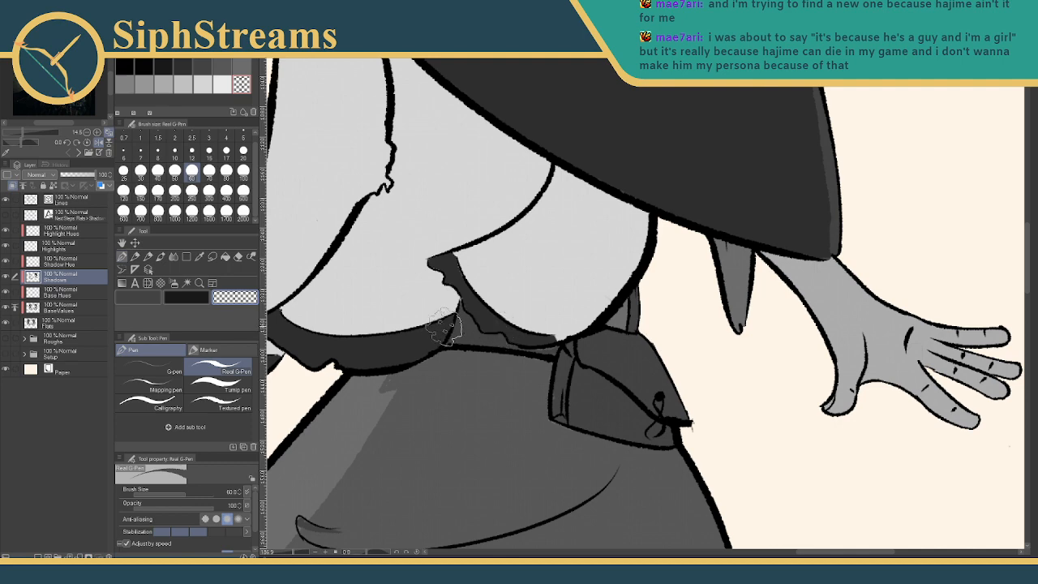
pyautogui.moveTo(462, 315); pyautogui.dragTo(464, 265)
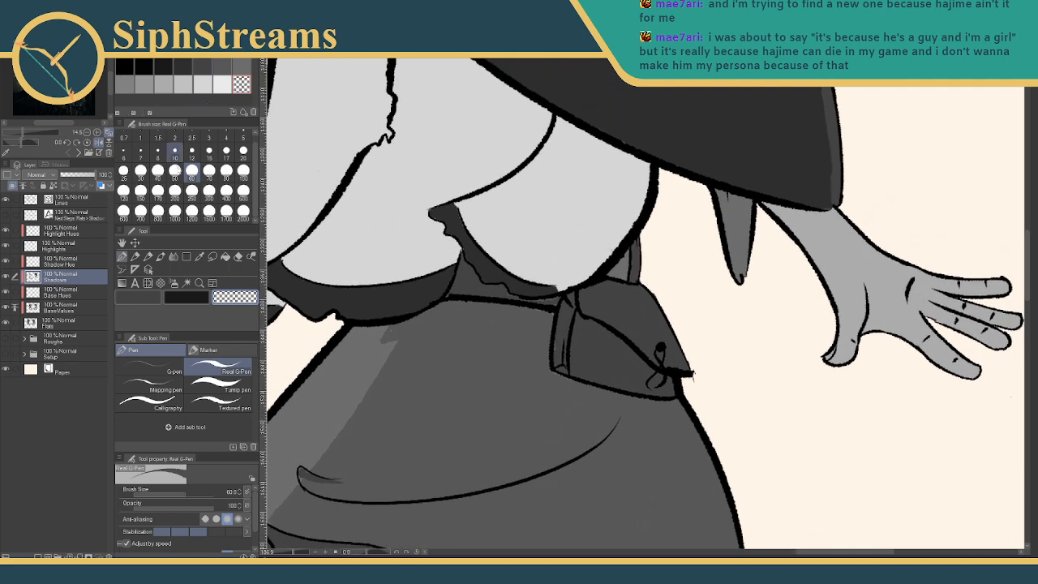
pyautogui.click(200, 257)
pyautogui.click(459, 280)
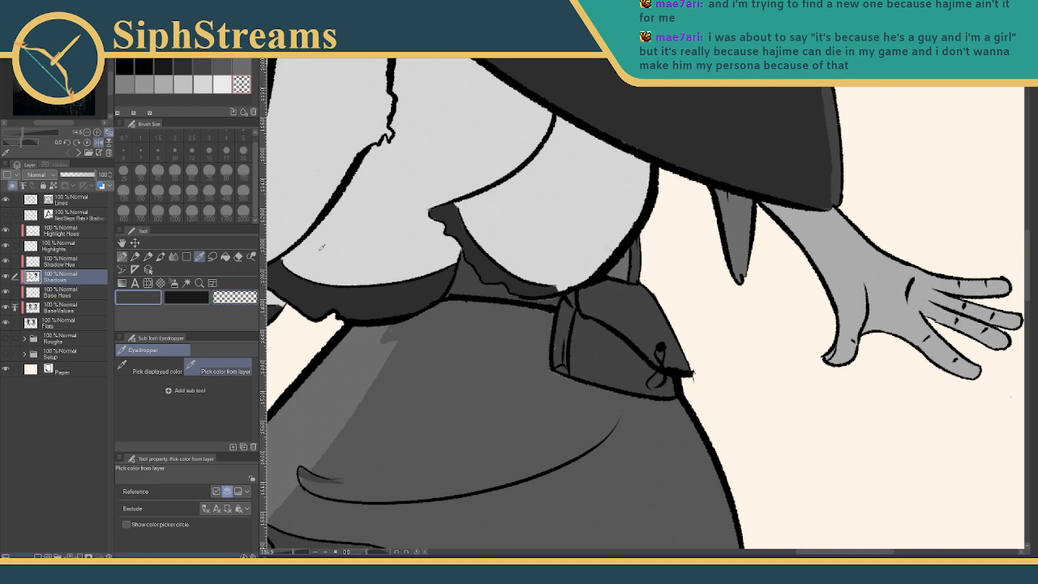
pyautogui.click(123, 257)
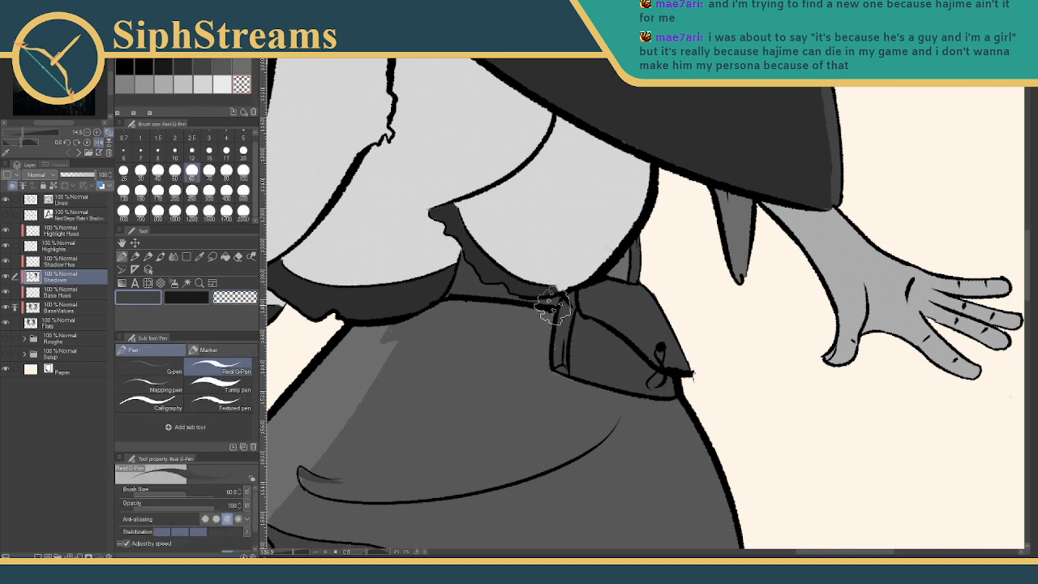
pyautogui.moveTo(606, 317)
pyautogui.mouseDown()
pyautogui.moveTo(611, 268)
pyautogui.moveTo(585, 368)
pyautogui.mouseUp()
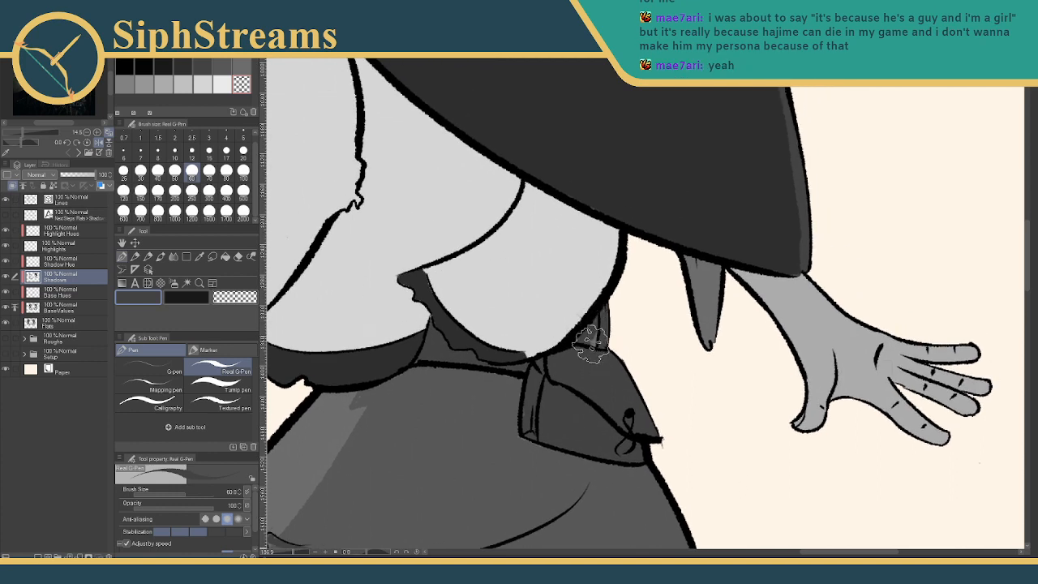
pyautogui.moveTo(595, 337); pyautogui.dragTo(590, 235)
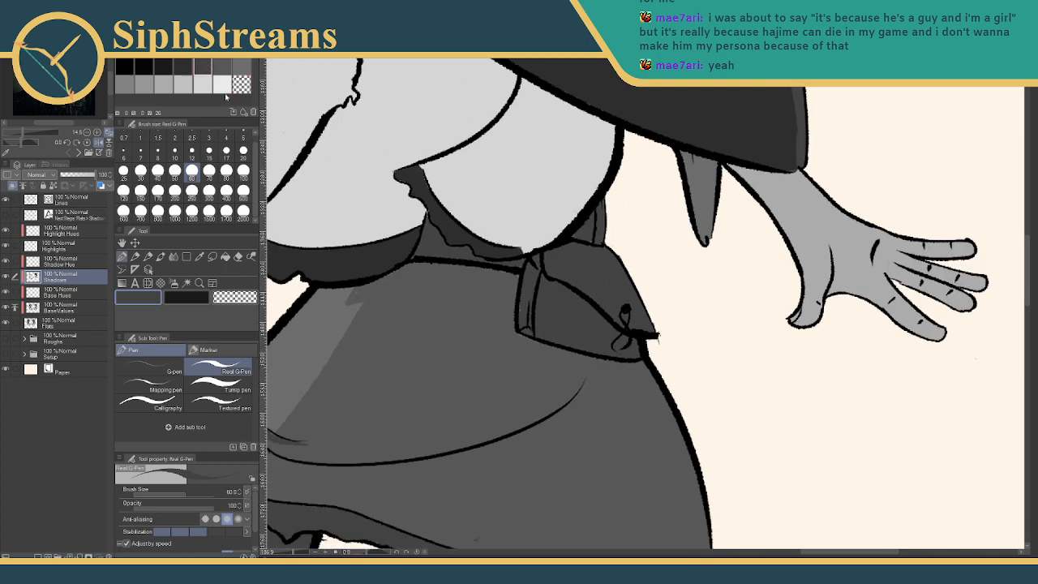
# Paint the belt pouch's cast shadow on the skirt in a darker grey, along its inner side and lower edge
pyautogui.click(185, 64)
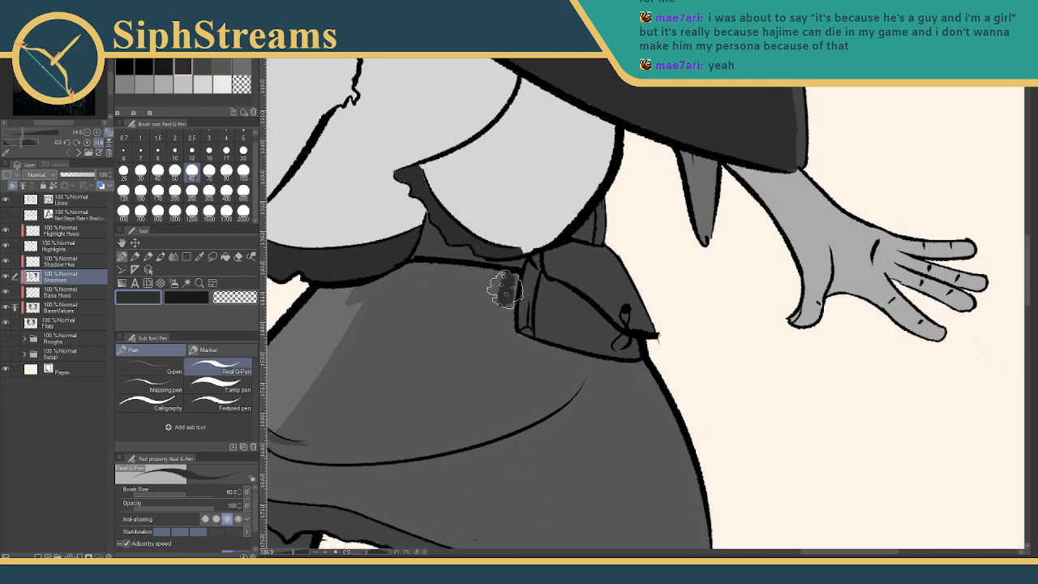
pyautogui.hotkey('ctrl', 'z')
pyautogui.moveTo(519, 281)
pyautogui.mouseDown()
pyautogui.moveTo(513, 323)
pyautogui.moveTo(514, 297)
pyautogui.moveTo(515, 324)
pyautogui.moveTo(554, 344)
pyautogui.moveTo(534, 340)
pyautogui.moveTo(638, 374)
pyautogui.mouseUp()
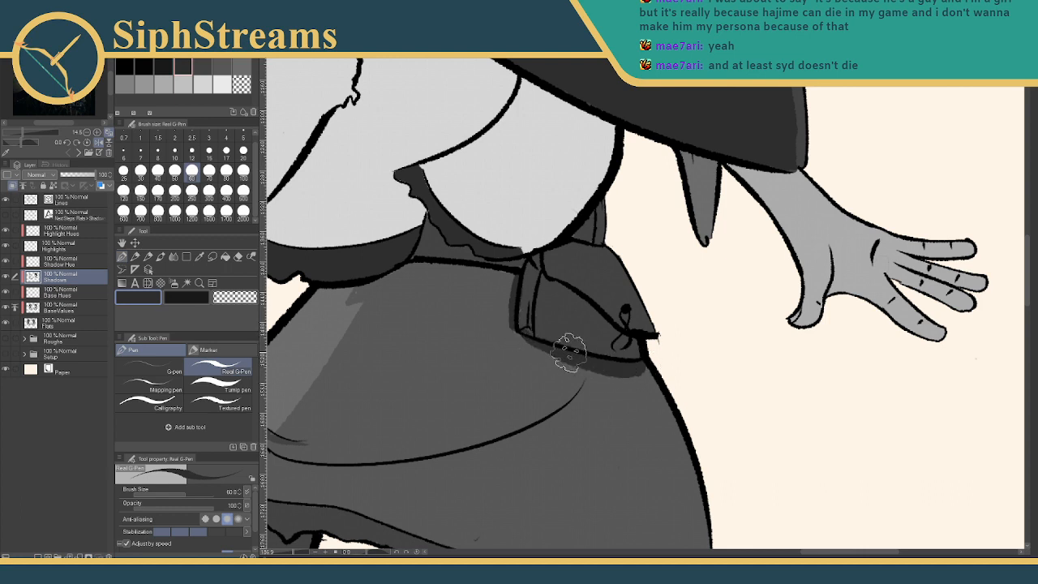
# Add a darker grey shadow on the belt pouch along the curved flap line and beside the strap
pyautogui.moveTo(532, 370); pyautogui.dragTo(581, 393)
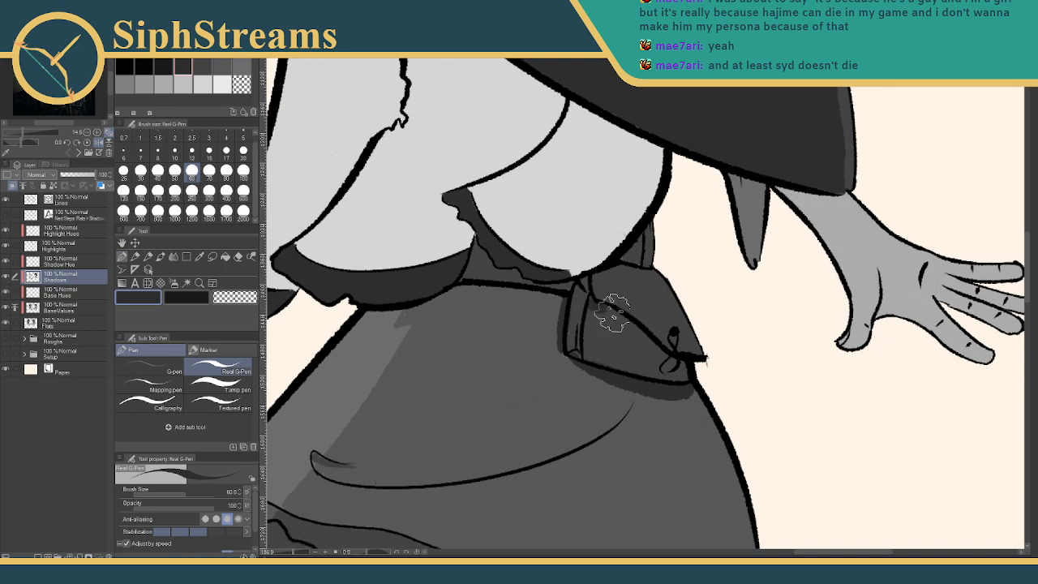
pyautogui.moveTo(612, 316); pyautogui.dragTo(680, 362)
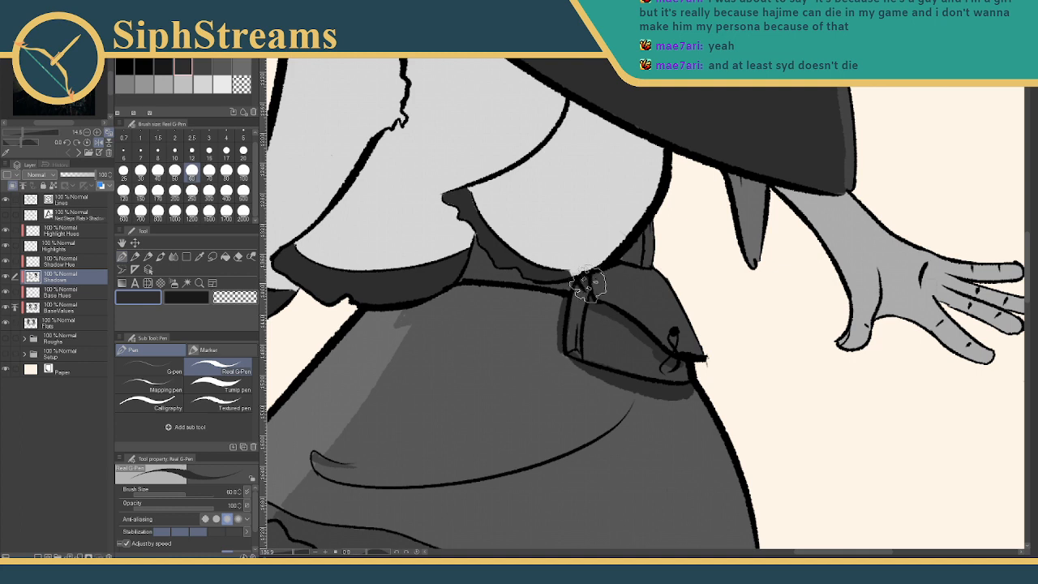
pyautogui.moveTo(584, 301)
pyautogui.mouseDown()
pyautogui.moveTo(579, 343)
pyautogui.moveTo(582, 290)
pyautogui.moveTo(587, 335)
pyautogui.moveTo(571, 347)
pyautogui.moveTo(584, 302)
pyautogui.moveTo(584, 339)
pyautogui.moveTo(566, 346)
pyautogui.mouseUp()
# Try a near-black shadow on the back view's raised leg, along the shin and under the skirt hem
pyautogui.moveTo(383, 478); pyautogui.dragTo(706, 174)
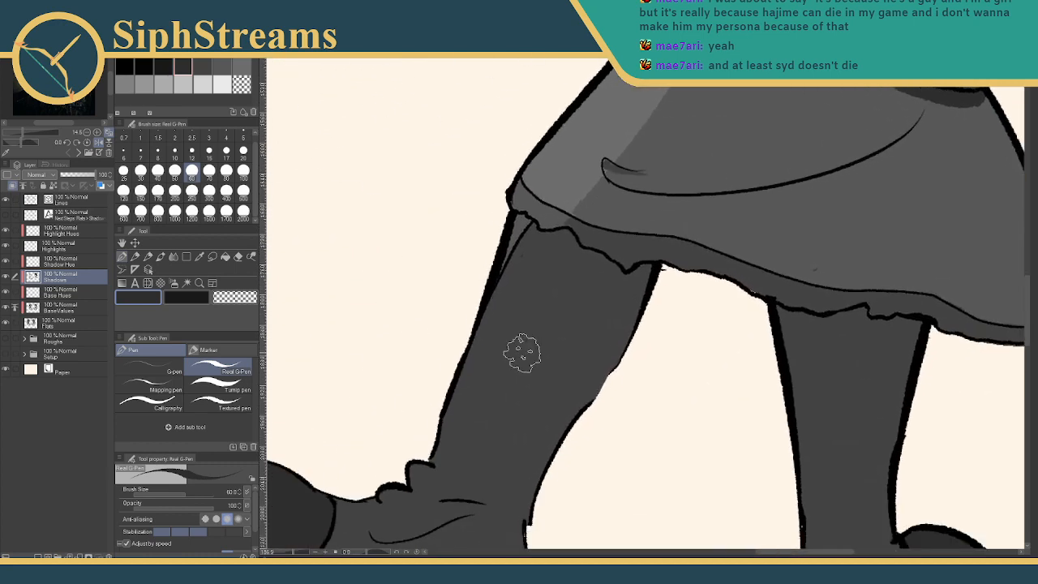
pyautogui.moveTo(571, 225); pyautogui.dragTo(550, 189)
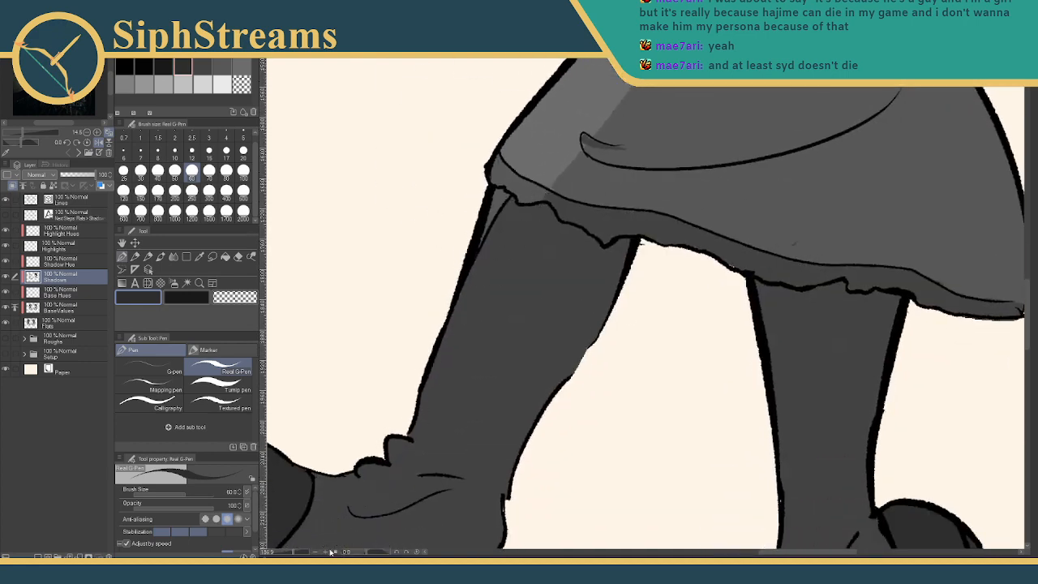
pyautogui.moveTo(331, 552); pyautogui.dragTo(297, 553)
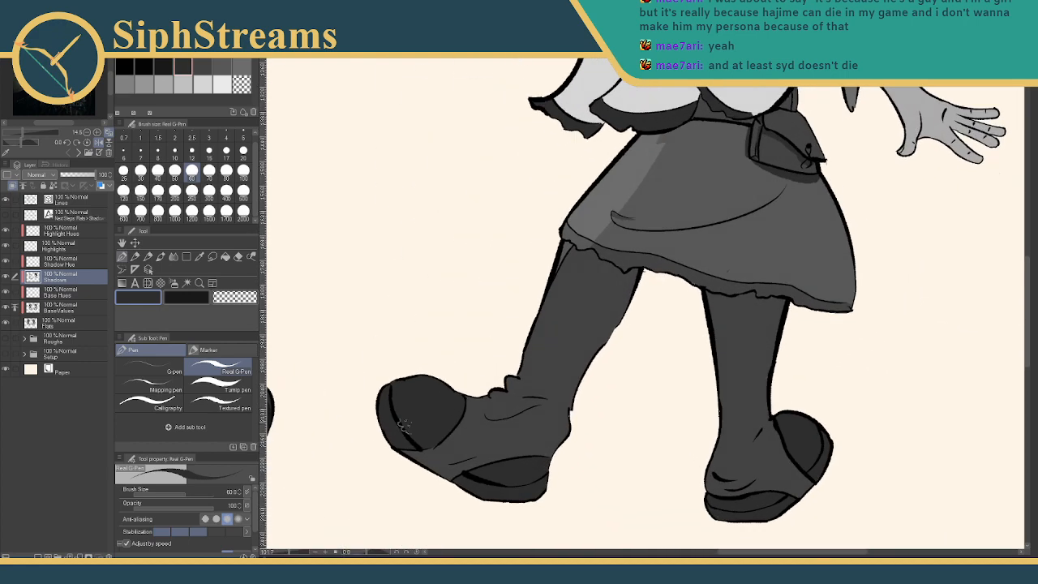
pyautogui.moveTo(582, 305); pyautogui.dragTo(521, 328)
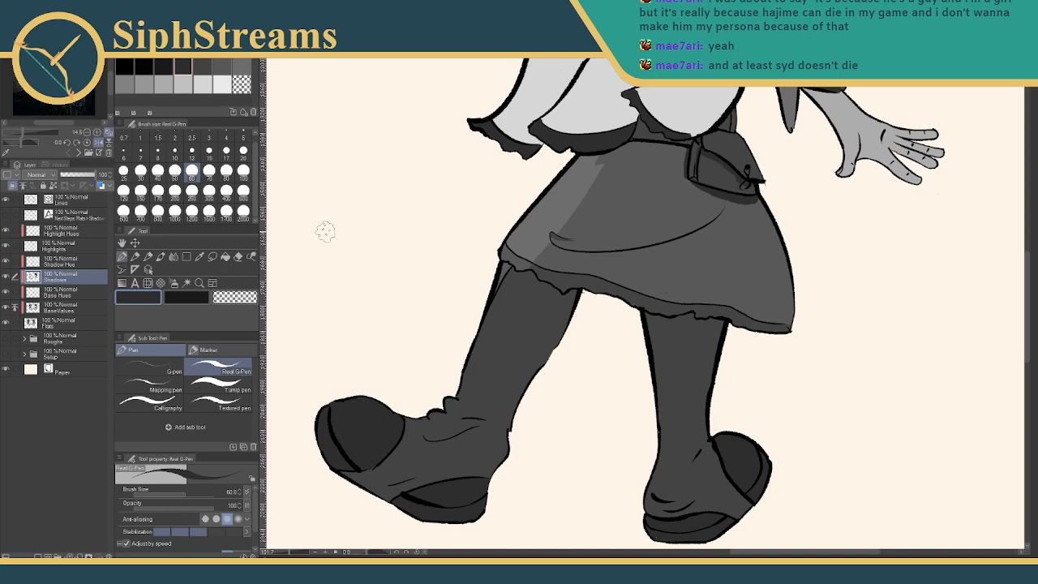
pyautogui.click(198, 258)
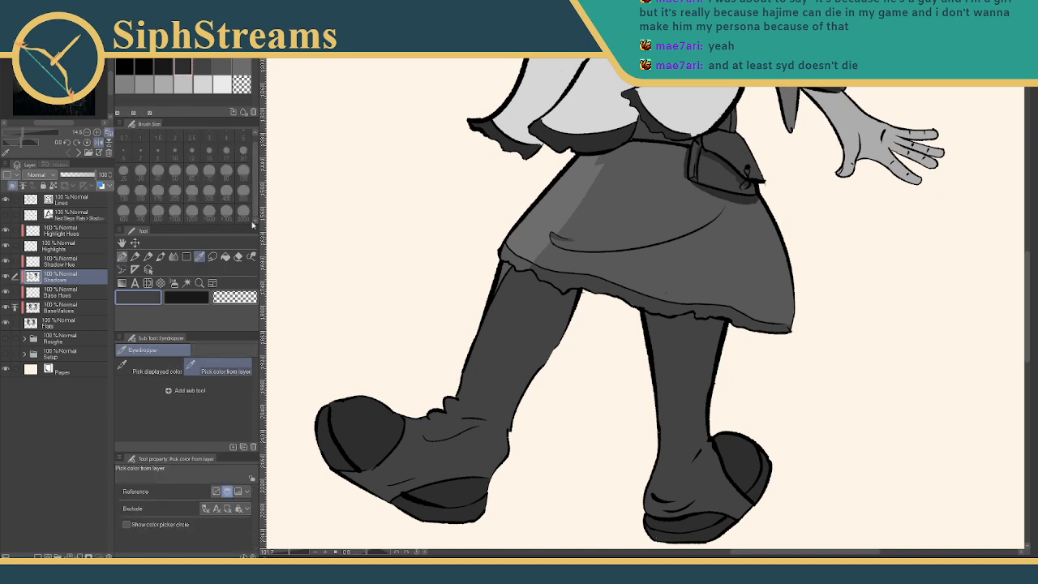
pyautogui.press('p')
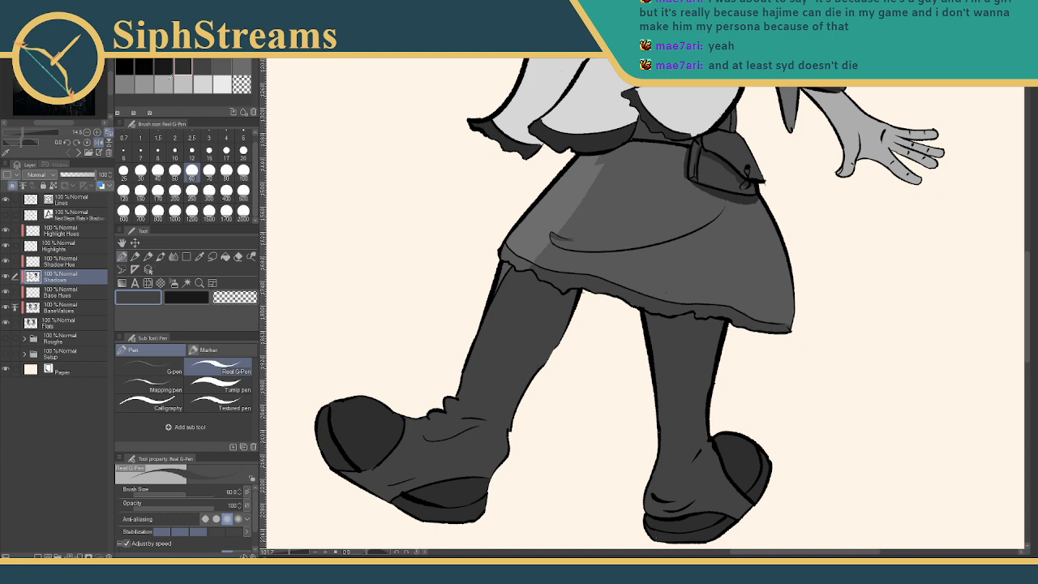
pyautogui.click(164, 69)
pyautogui.moveTo(527, 273); pyautogui.dragTo(473, 371)
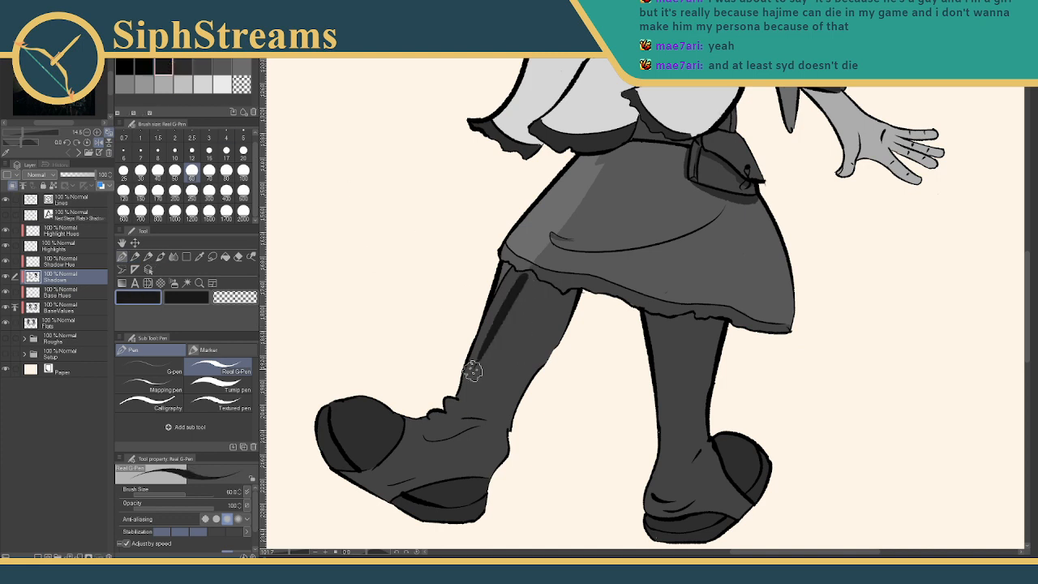
pyautogui.hotkey('ctrl', 'z')
pyautogui.moveTo(527, 283); pyautogui.dragTo(578, 297)
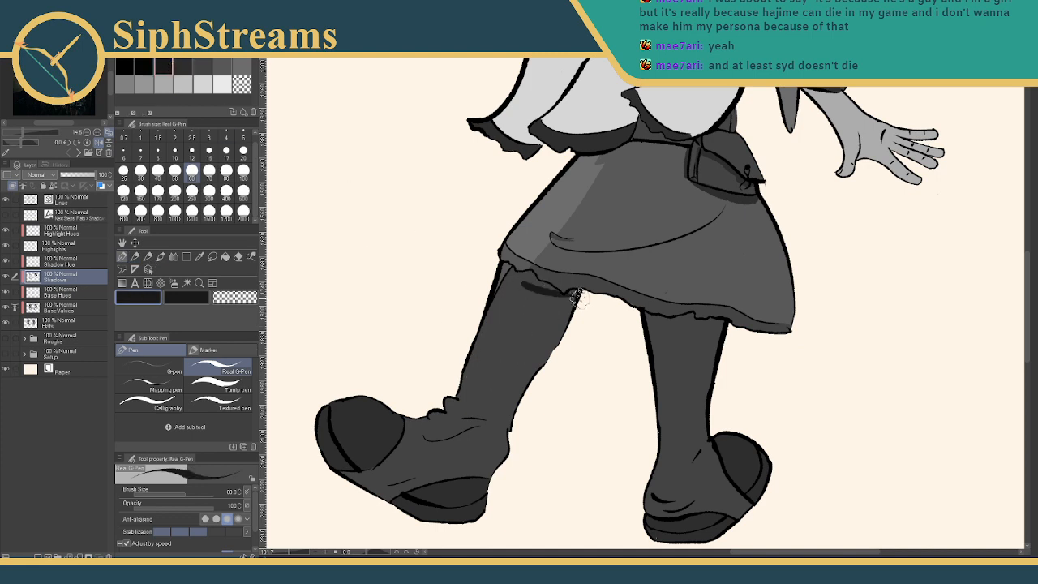
pyautogui.hotkey('ctrl', 'z')
# Compare the front view's leg shading and choose a grey swatch slightly lighter than the back view's leg colour
pyautogui.moveTo(517, 339)
pyautogui.mouseDown()
pyautogui.moveTo(950, 296)
pyautogui.moveTo(945, 287)
pyautogui.mouseUp()
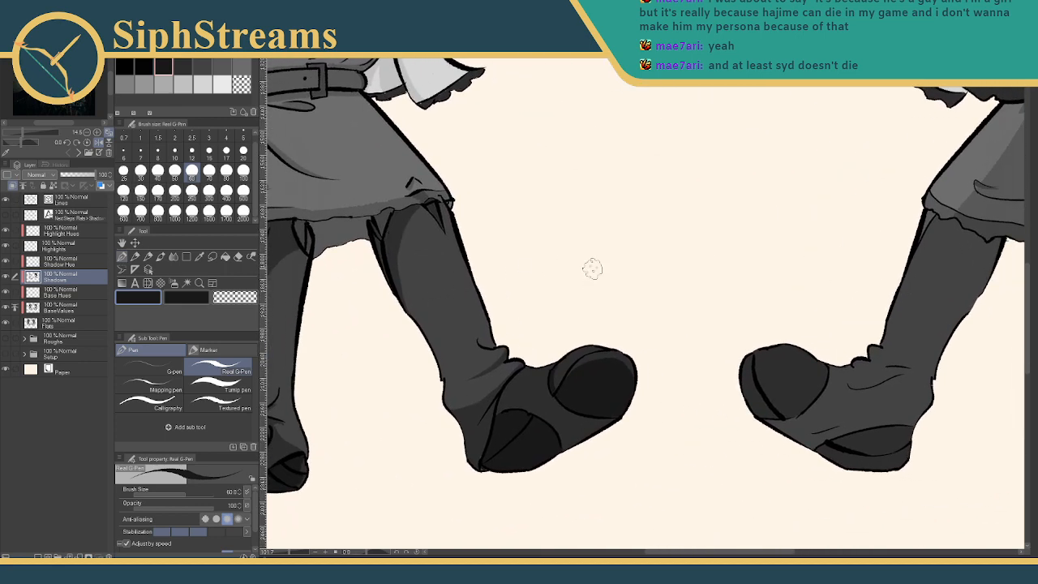
pyautogui.moveTo(684, 261); pyautogui.dragTo(538, 310)
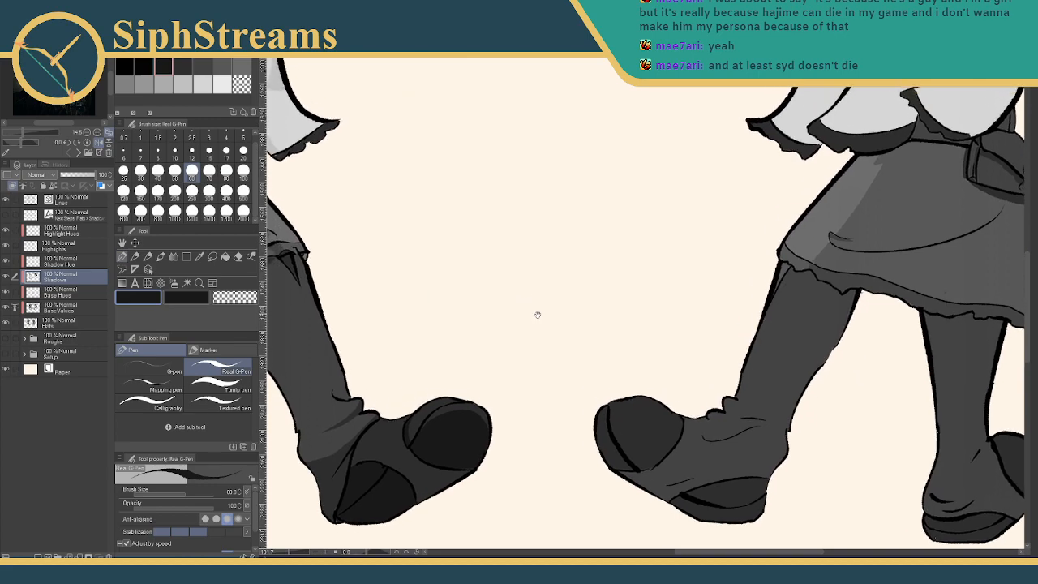
pyautogui.moveTo(294, 552); pyautogui.dragTo(289, 552)
pyautogui.moveTo(527, 355); pyautogui.dragTo(503, 355)
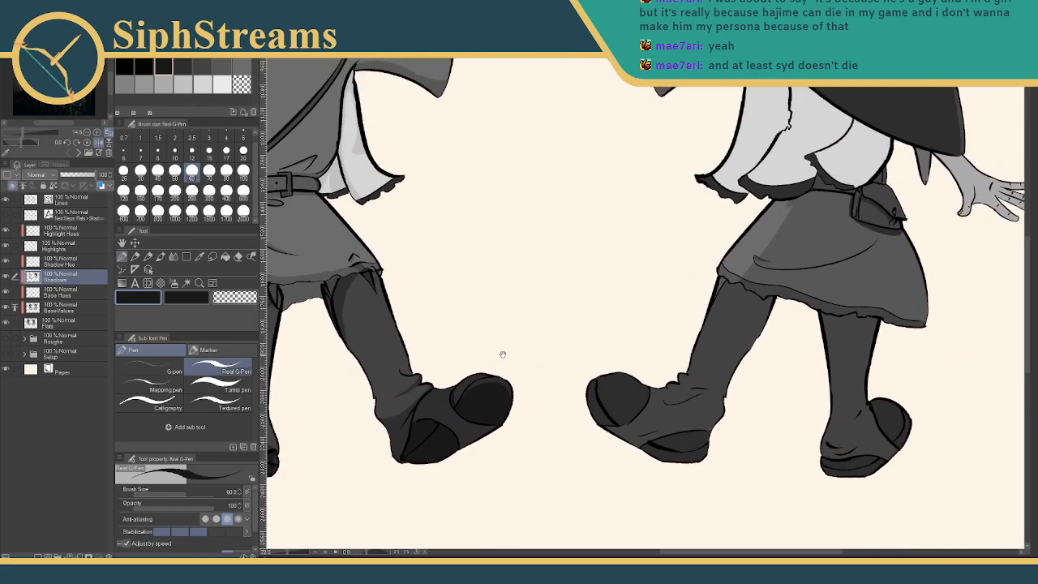
pyautogui.click(199, 256)
pyautogui.click(725, 316)
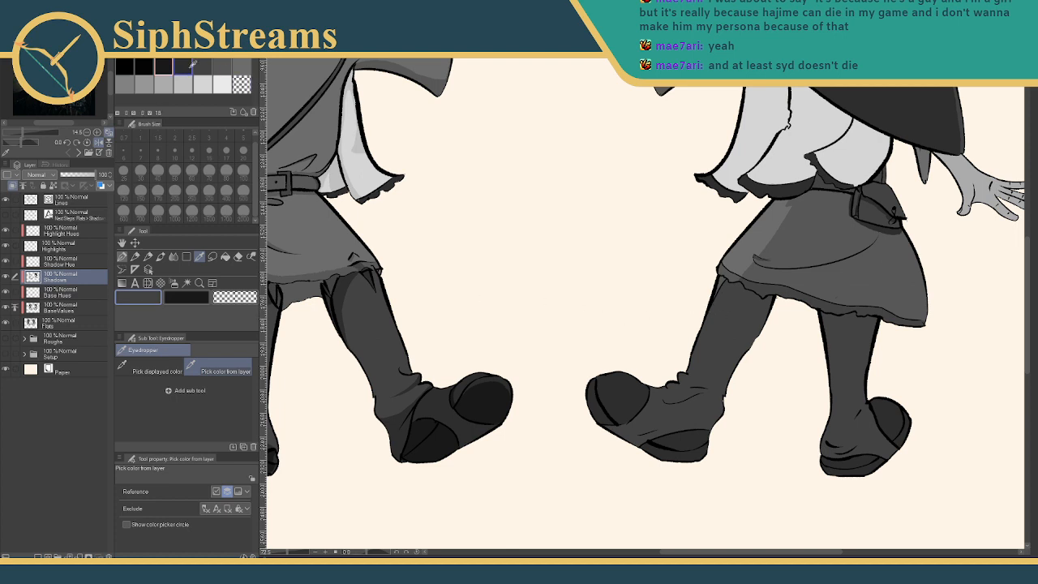
pyautogui.click(187, 64)
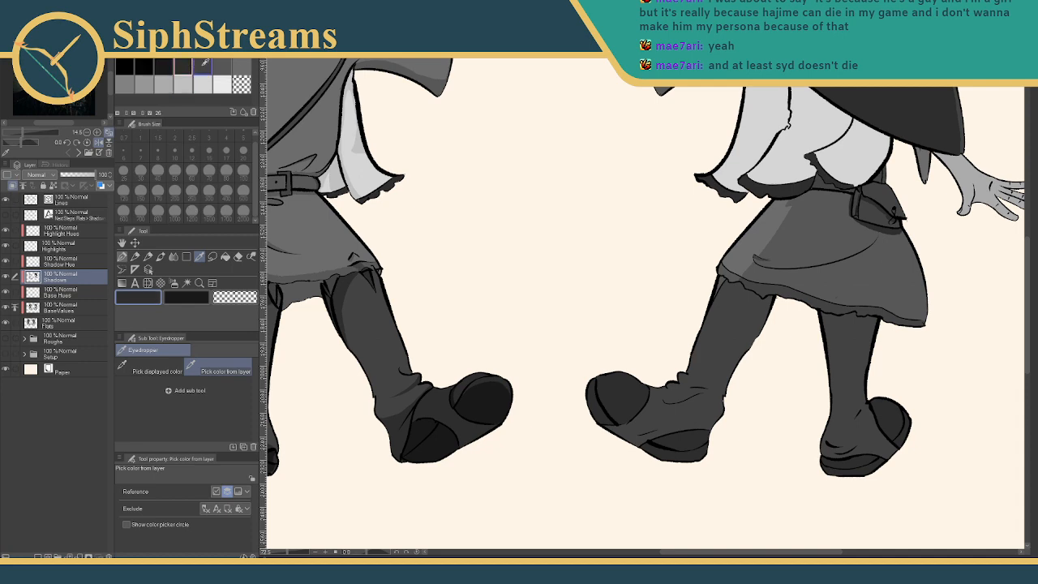
pyautogui.click(203, 67)
pyautogui.click(223, 67)
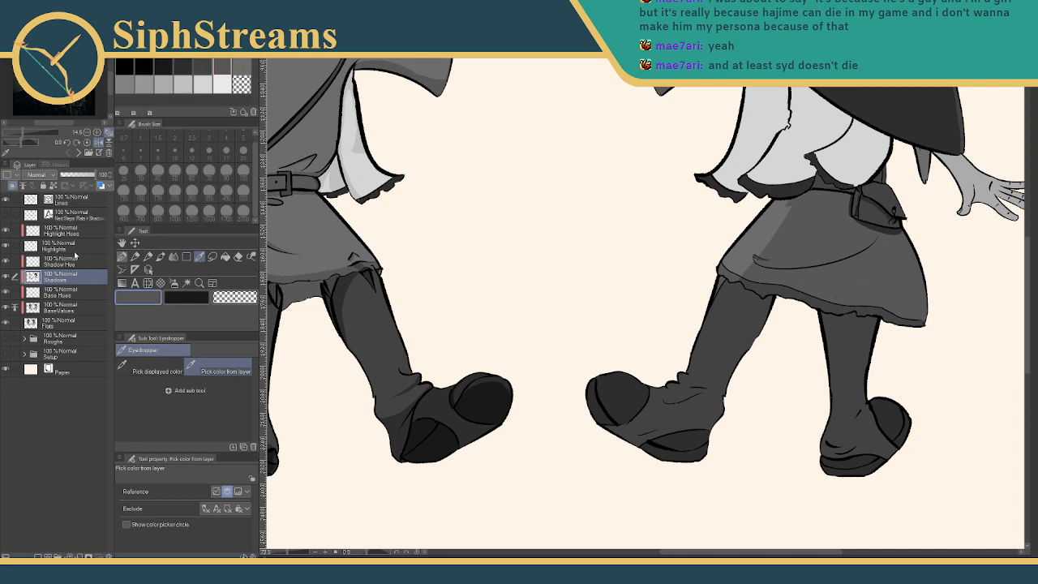
# Make the Highlights layer active and clip it to the layer below, with the Real G-Pen ready for painting
pyautogui.click(73, 249)
pyautogui.scroll(5, 574, 413)
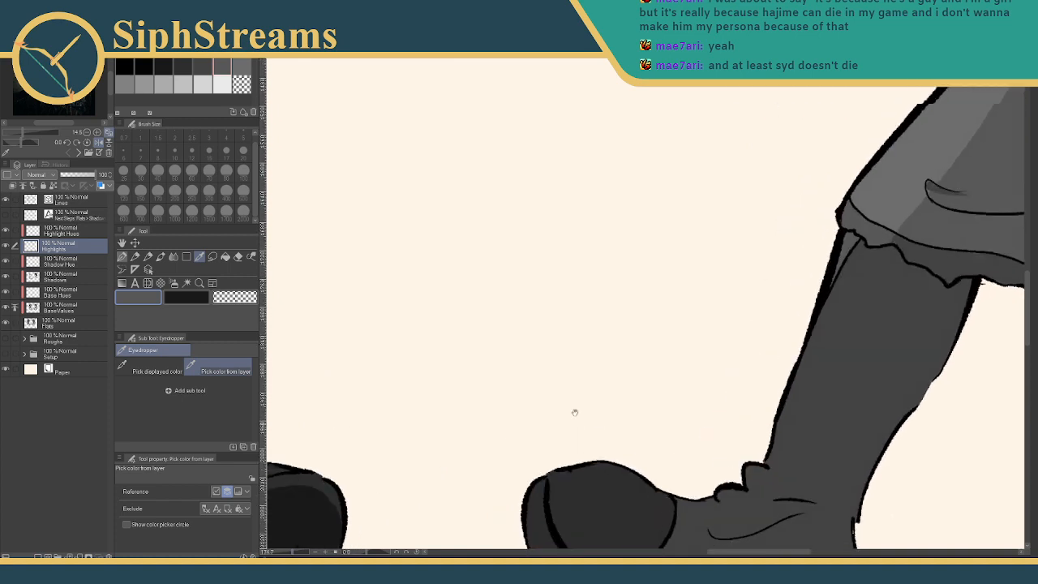
pyautogui.moveTo(574, 413); pyautogui.dragTo(489, 220)
pyautogui.click(125, 257)
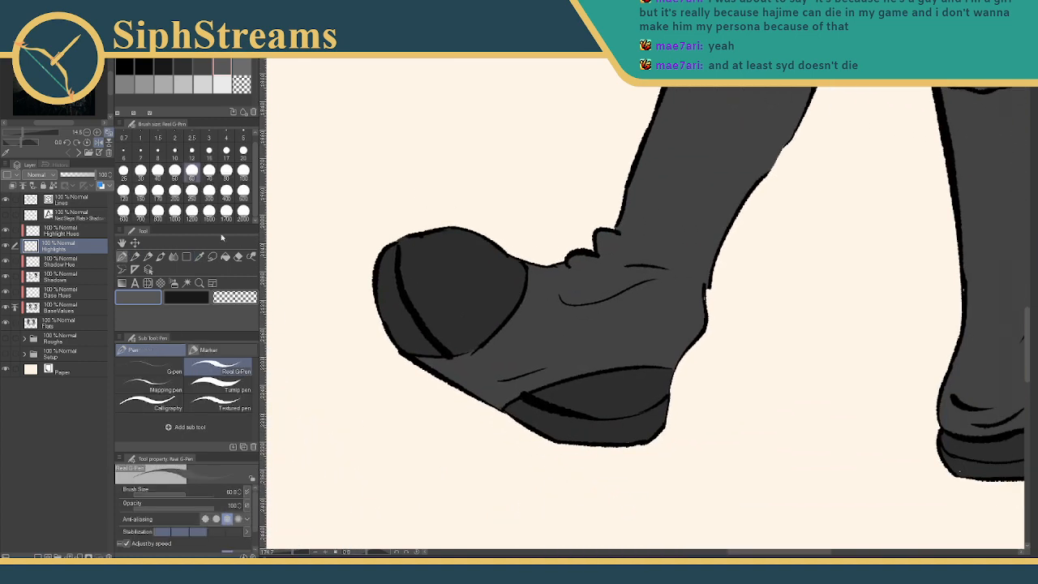
pyautogui.moveTo(595, 237); pyautogui.dragTo(577, 247)
pyautogui.hotkey('ctrl', 'z')
pyautogui.click(15, 185)
# Paint lighter grey highlights on the raised leg's ankle folds, shin, calf and back of the heel
pyautogui.moveTo(600, 238)
pyautogui.mouseDown()
pyautogui.moveTo(614, 262)
pyautogui.moveTo(575, 261)
pyautogui.moveTo(587, 281)
pyautogui.moveTo(578, 264)
pyautogui.moveTo(603, 283)
pyautogui.moveTo(527, 266)
pyautogui.mouseUp()
pyautogui.moveTo(626, 199); pyautogui.dragTo(546, 304)
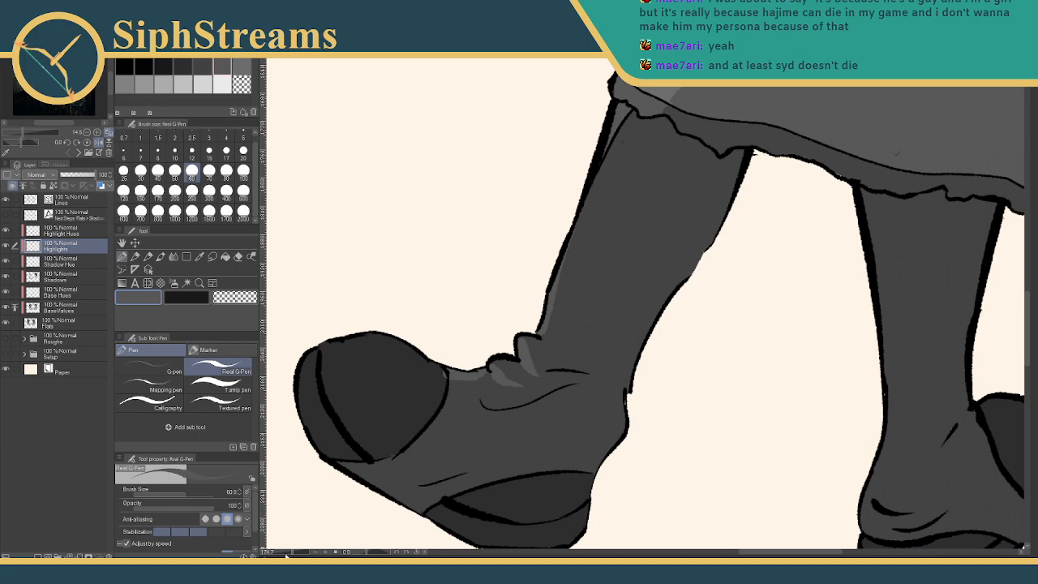
pyautogui.moveTo(291, 553)
pyautogui.mouseDown()
pyautogui.moveTo(280, 554)
pyautogui.moveTo(302, 540)
pyautogui.moveTo(282, 555)
pyautogui.moveTo(291, 557)
pyautogui.mouseUp()
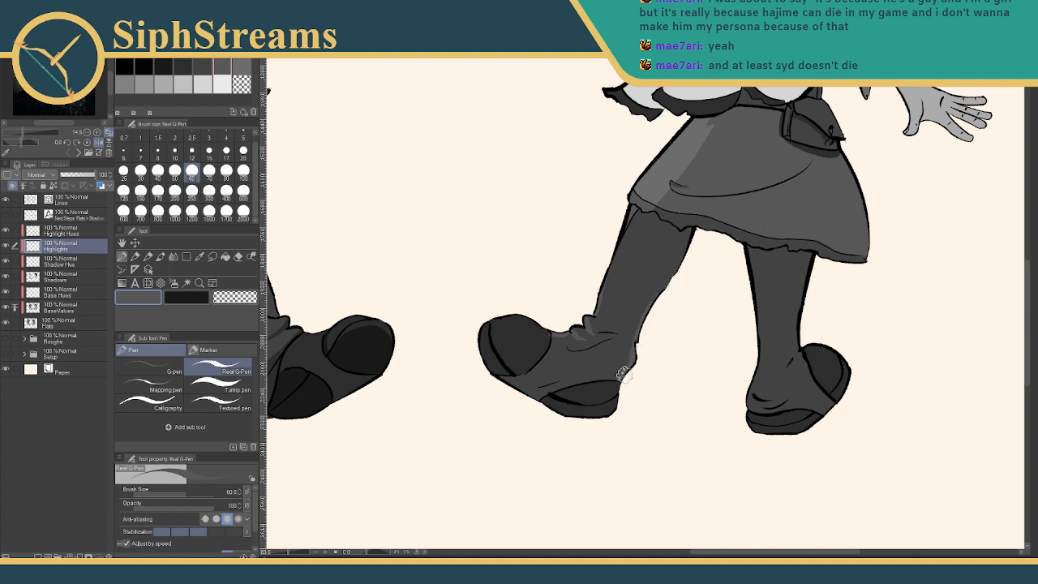
pyautogui.moveTo(619, 373); pyautogui.dragTo(720, 308)
pyautogui.moveTo(616, 347)
pyautogui.mouseDown()
pyautogui.moveTo(624, 341)
pyautogui.moveTo(666, 389)
pyautogui.moveTo(459, 413)
pyautogui.mouseUp()
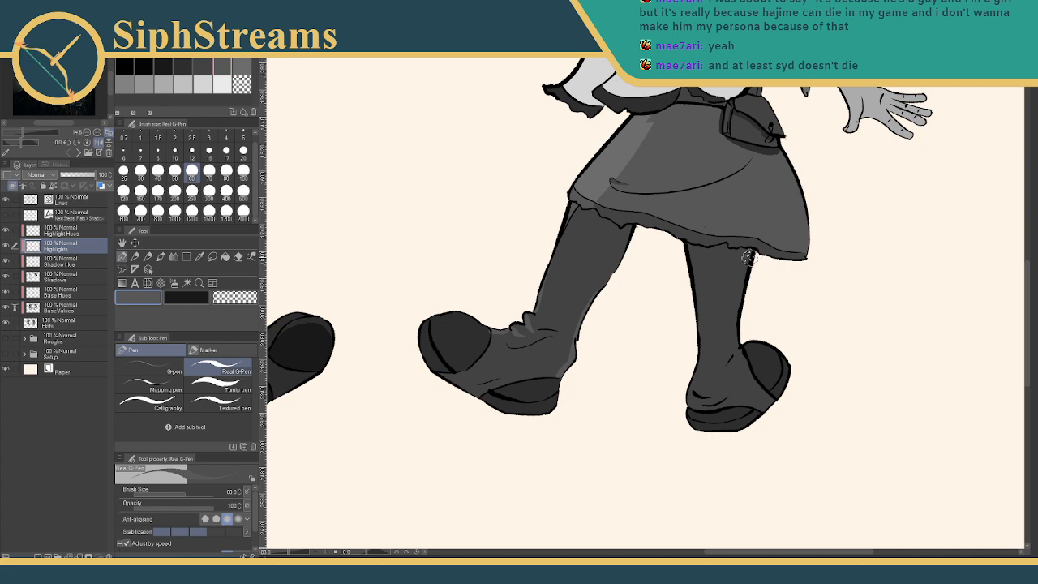
# Add thin lighter grey highlights along the edges of the back view's standing leg, from skirt hem to ankle
pyautogui.moveTo(743, 269)
pyautogui.mouseDown()
pyautogui.moveTo(619, 317)
pyautogui.moveTo(798, 364)
pyautogui.moveTo(670, 396)
pyautogui.mouseUp()
pyautogui.moveTo(737, 344)
pyautogui.mouseDown()
pyautogui.moveTo(584, 380)
pyautogui.moveTo(559, 362)
pyautogui.moveTo(741, 309)
pyautogui.moveTo(672, 301)
pyautogui.moveTo(470, 313)
pyautogui.mouseUp()
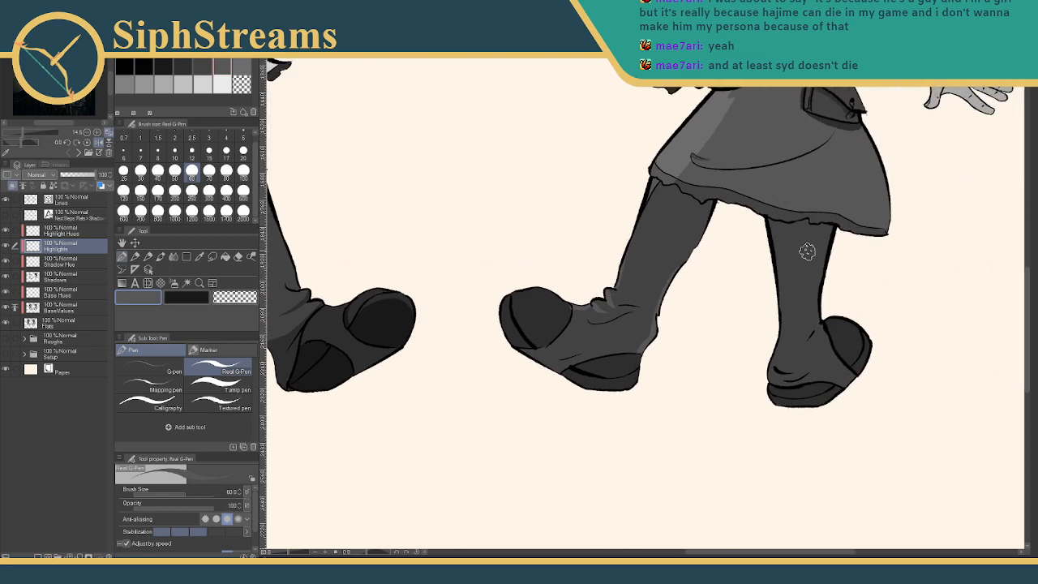
pyautogui.moveTo(767, 230); pyautogui.dragTo(779, 274)
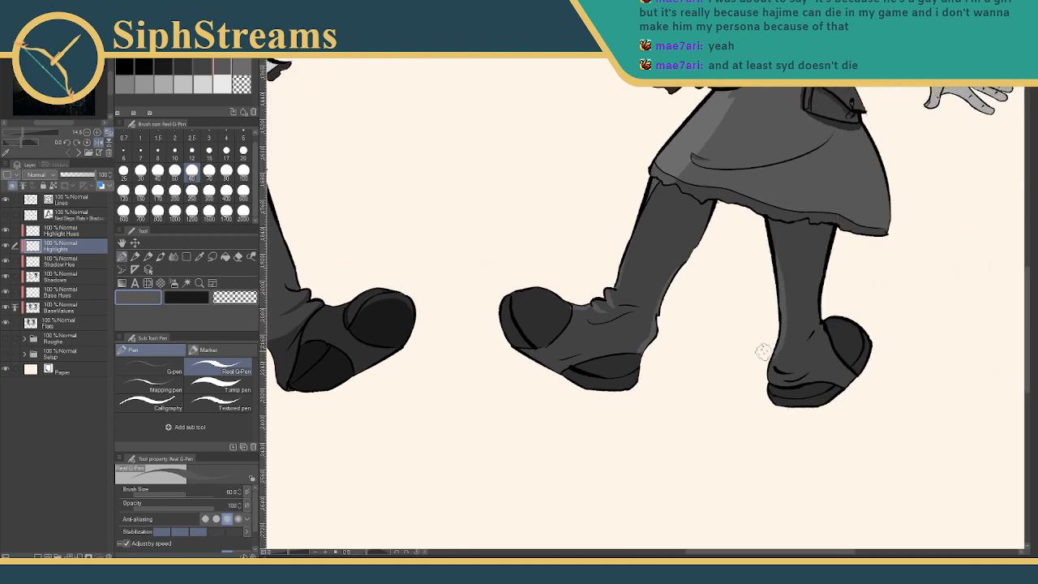
pyautogui.moveTo(666, 336)
pyautogui.mouseDown()
pyautogui.moveTo(801, 257)
pyautogui.moveTo(688, 300)
pyautogui.mouseUp()
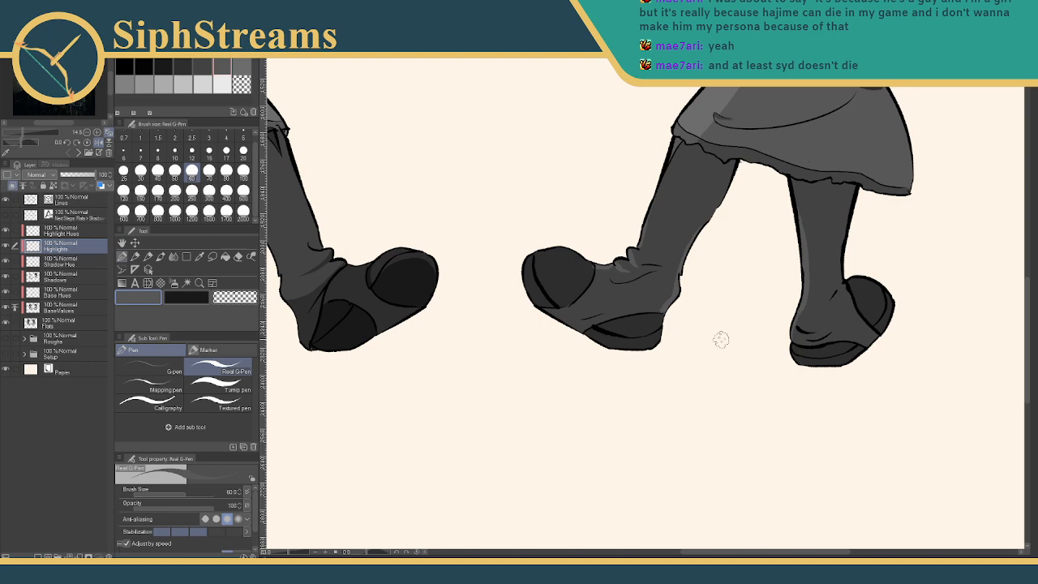
pyautogui.scroll(3, 713, 341)
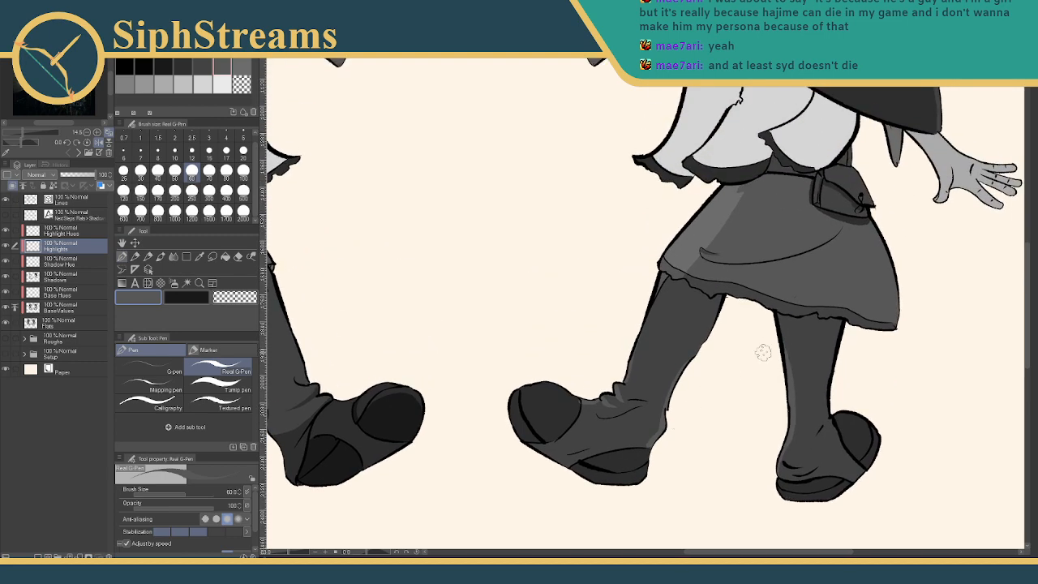
# Sample the very dark grey shadow colour from the front view's toe cap for painting with the Real G-Pen
pyautogui.moveTo(713, 366); pyautogui.dragTo(850, 315)
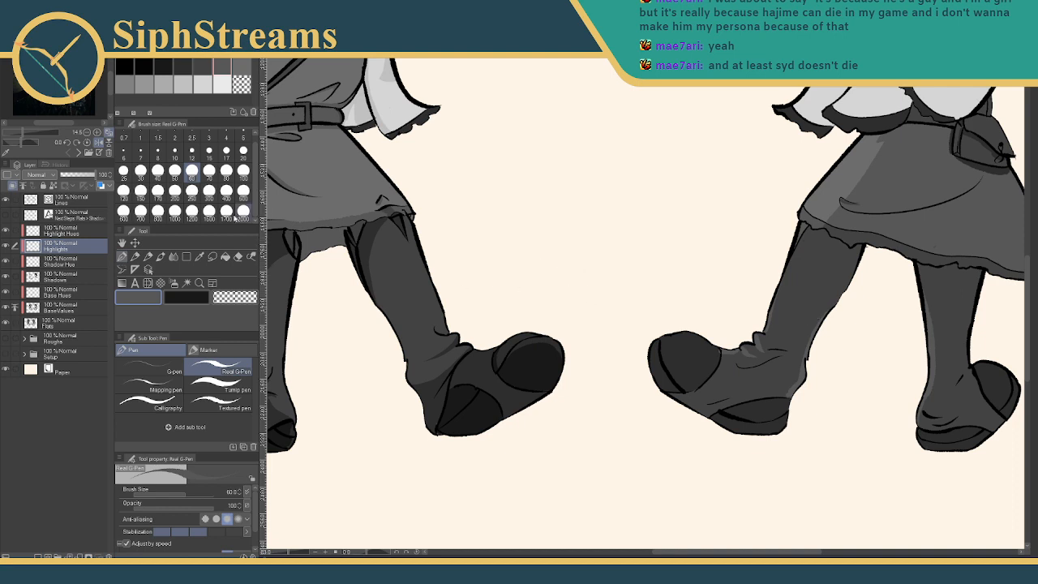
pyautogui.click(200, 256)
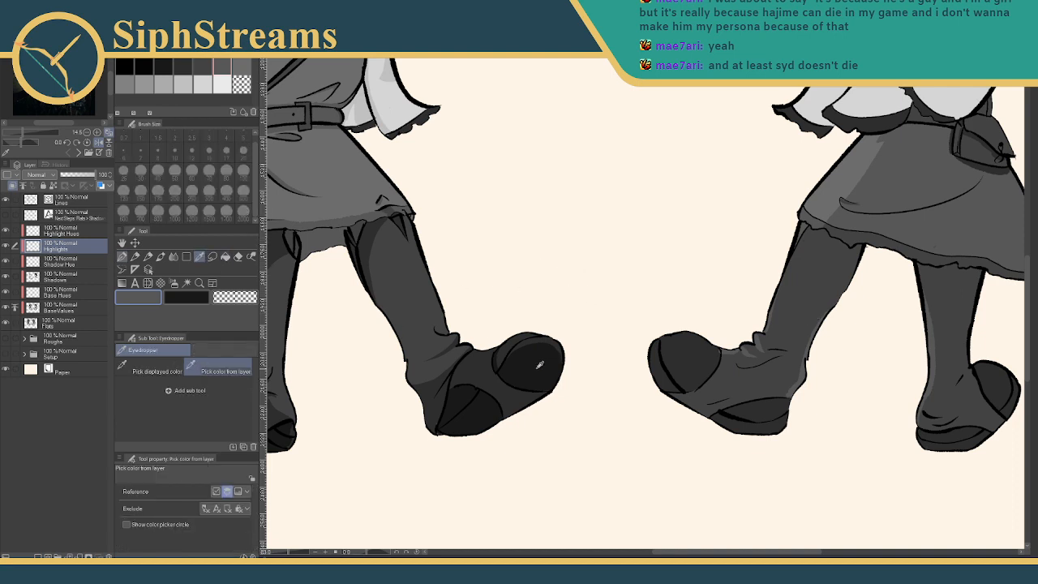
pyautogui.moveTo(537, 368); pyautogui.dragTo(505, 344)
pyautogui.click(487, 354)
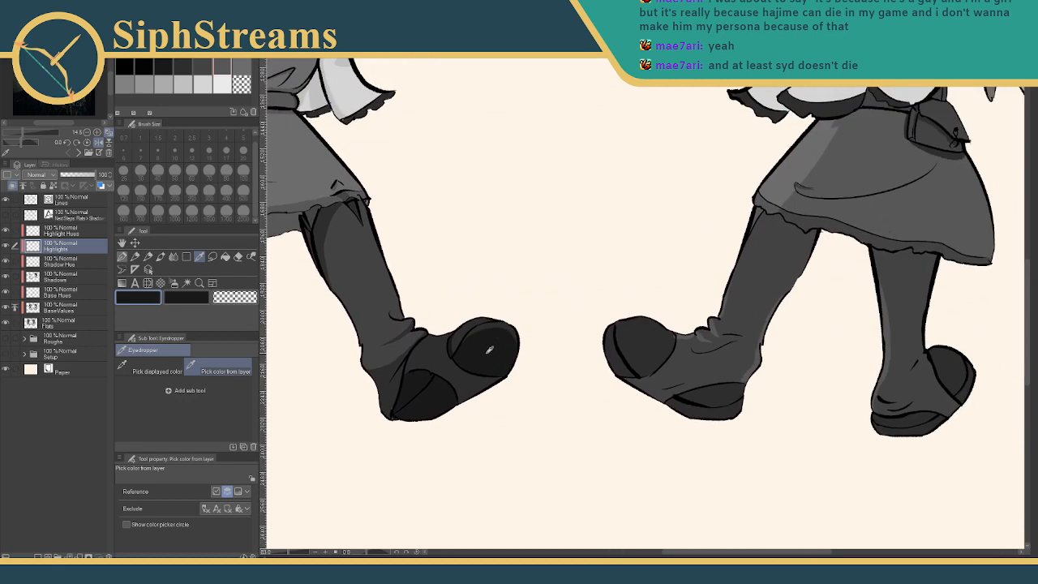
pyautogui.click(122, 256)
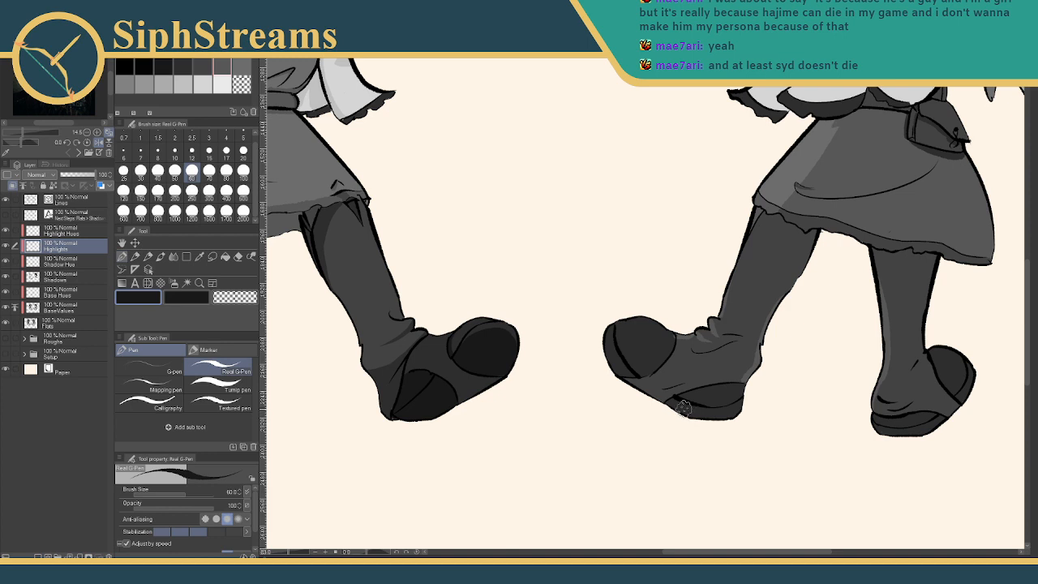
# Try shading the raised foot's heel patch with the very dark grey on the Highlights layer
pyautogui.moveTo(700, 393)
pyautogui.mouseDown()
pyautogui.moveTo(669, 405)
pyautogui.moveTo(710, 390)
pyautogui.moveTo(674, 402)
pyautogui.moveTo(741, 387)
pyautogui.moveTo(720, 389)
pyautogui.moveTo(764, 395)
pyautogui.moveTo(733, 393)
pyautogui.mouseUp()
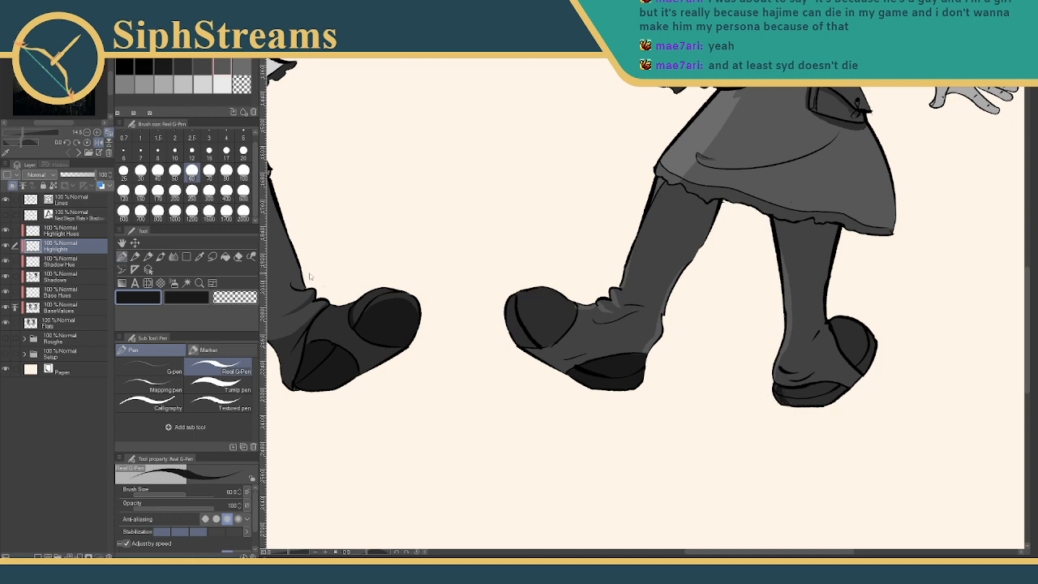
pyautogui.hotkey('ctrl', 'z')
pyautogui.hotkey('ctrl', 'z')
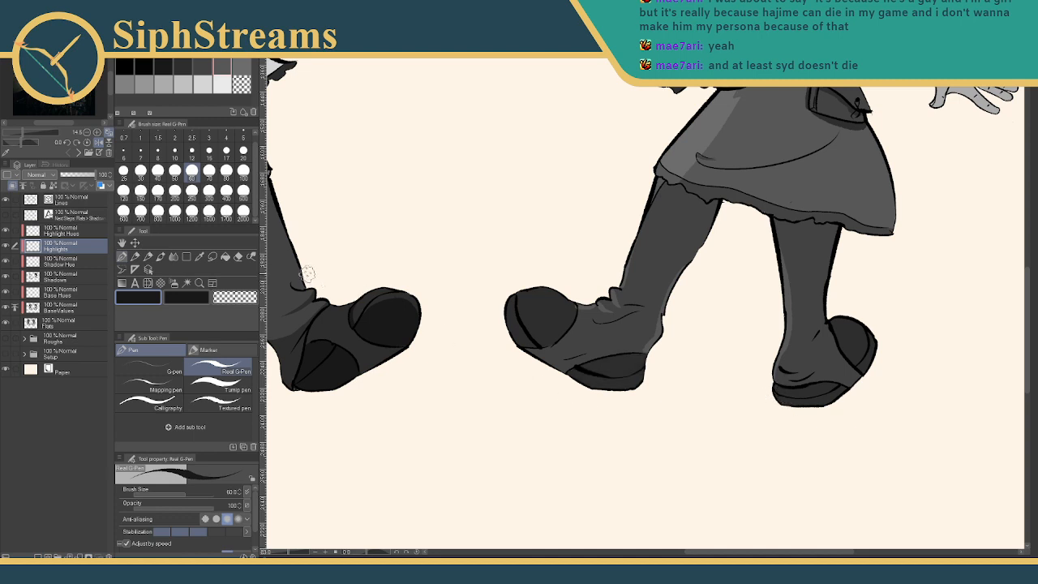
# On the Shadows layer, shade the heel patches of the back view's raised and standing feet in very dark grey
pyautogui.click(72, 280)
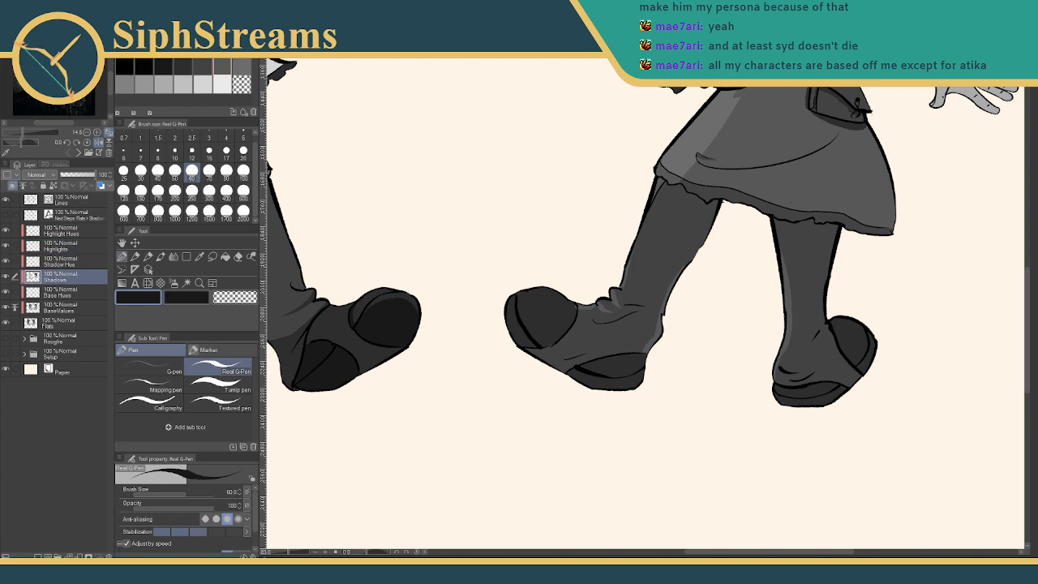
pyautogui.moveTo(607, 368)
pyautogui.mouseDown()
pyautogui.moveTo(572, 376)
pyautogui.moveTo(596, 364)
pyautogui.moveTo(637, 369)
pyautogui.moveTo(618, 394)
pyautogui.moveTo(644, 364)
pyautogui.moveTo(624, 359)
pyautogui.moveTo(599, 370)
pyautogui.moveTo(612, 363)
pyautogui.moveTo(612, 377)
pyautogui.moveTo(579, 395)
pyautogui.moveTo(609, 399)
pyautogui.moveTo(568, 379)
pyautogui.moveTo(605, 372)
pyautogui.moveTo(574, 377)
pyautogui.moveTo(601, 358)
pyautogui.moveTo(613, 375)
pyautogui.moveTo(599, 365)
pyautogui.moveTo(642, 359)
pyautogui.mouseUp()
pyautogui.hotkey('ctrl', 'z')
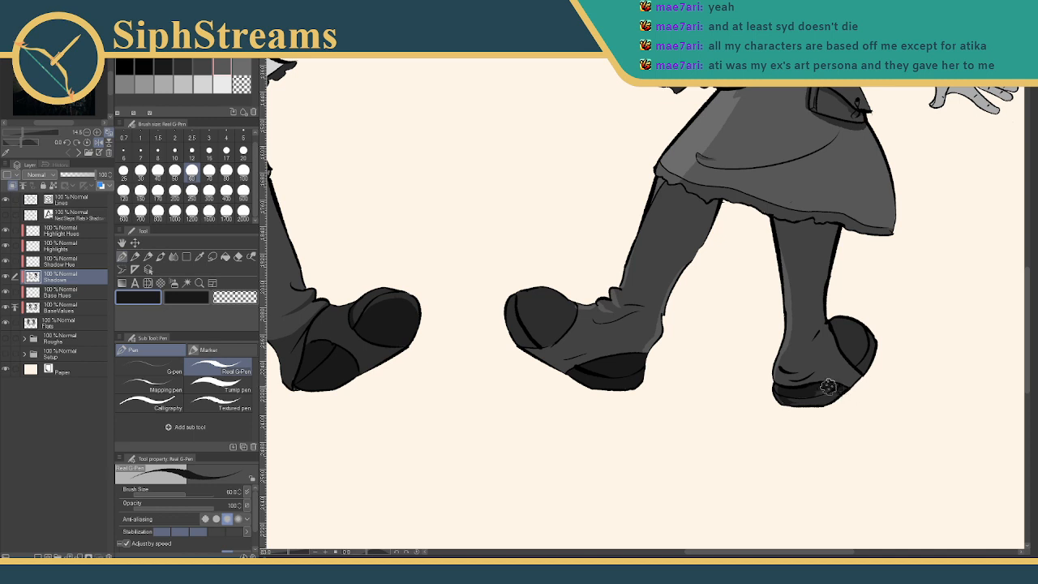
pyautogui.moveTo(828, 386)
pyautogui.mouseDown()
pyautogui.moveTo(792, 403)
pyautogui.moveTo(817, 404)
pyautogui.mouseUp()
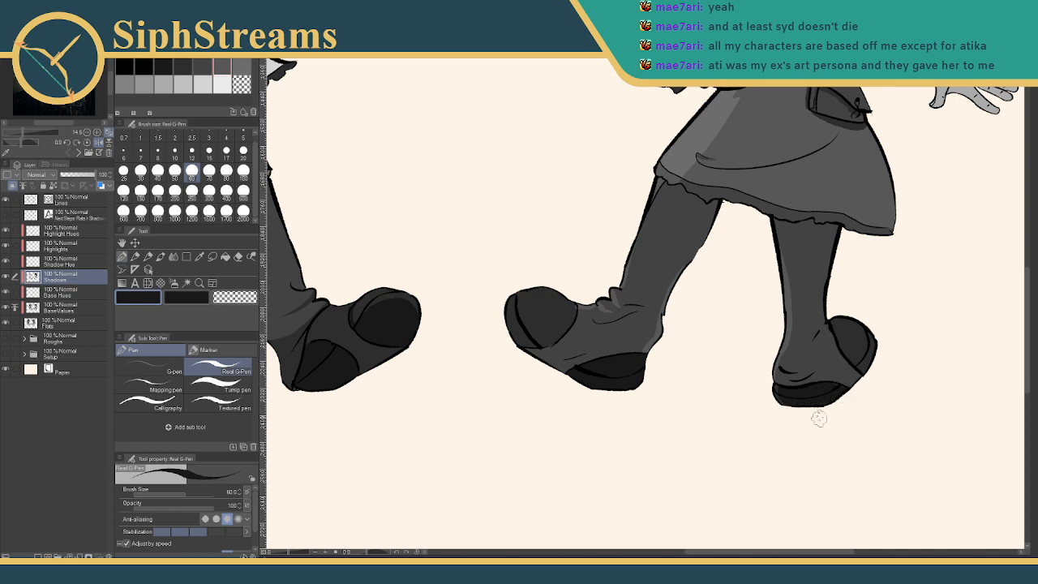
# Shade the undersides of the toe caps on both of the back view's shoes in very dark grey
pyautogui.moveTo(758, 424); pyautogui.dragTo(697, 446)
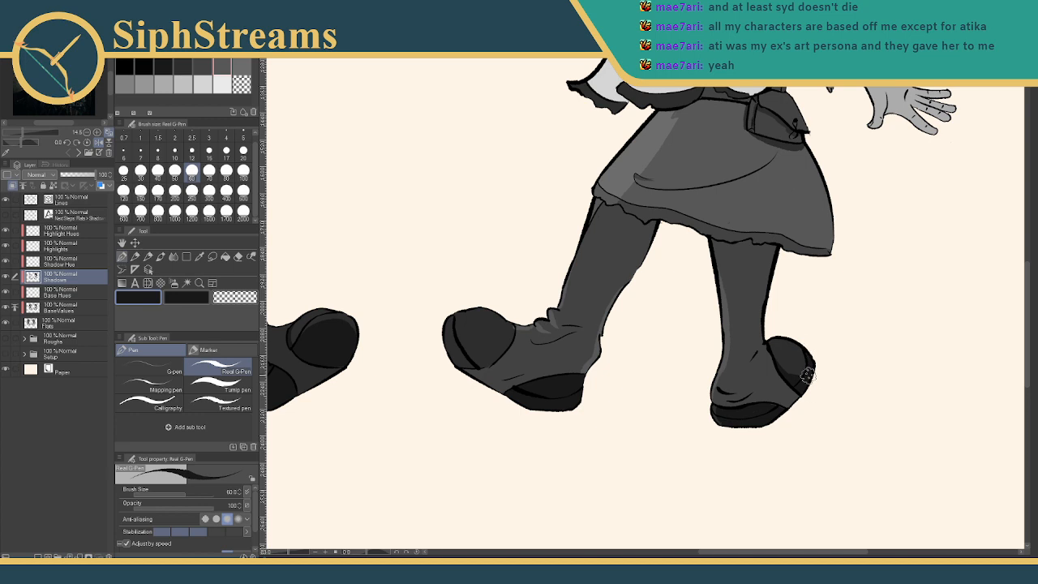
pyautogui.moveTo(807, 375); pyautogui.dragTo(872, 366)
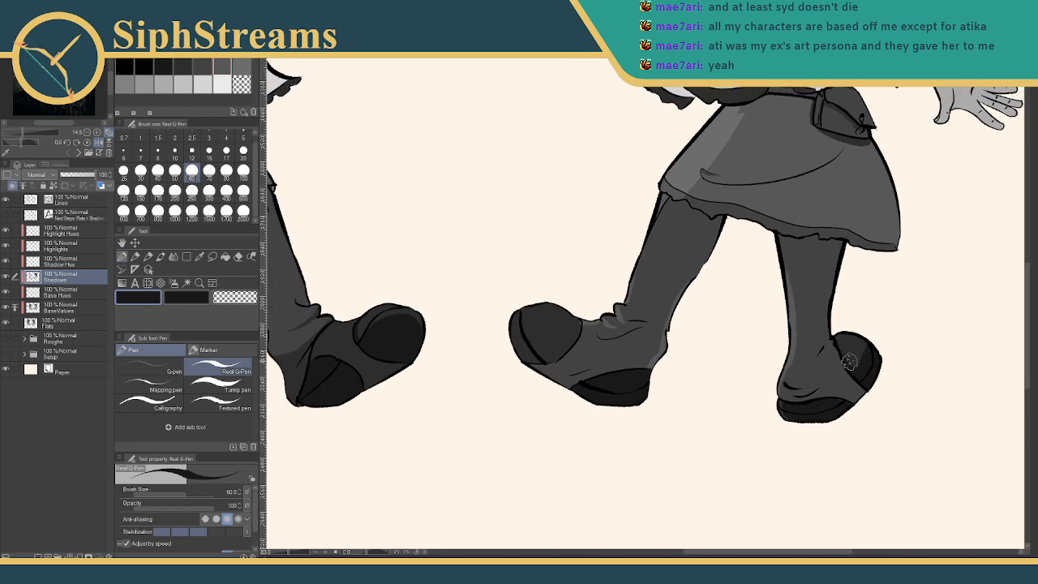
pyautogui.moveTo(680, 359); pyautogui.dragTo(706, 382)
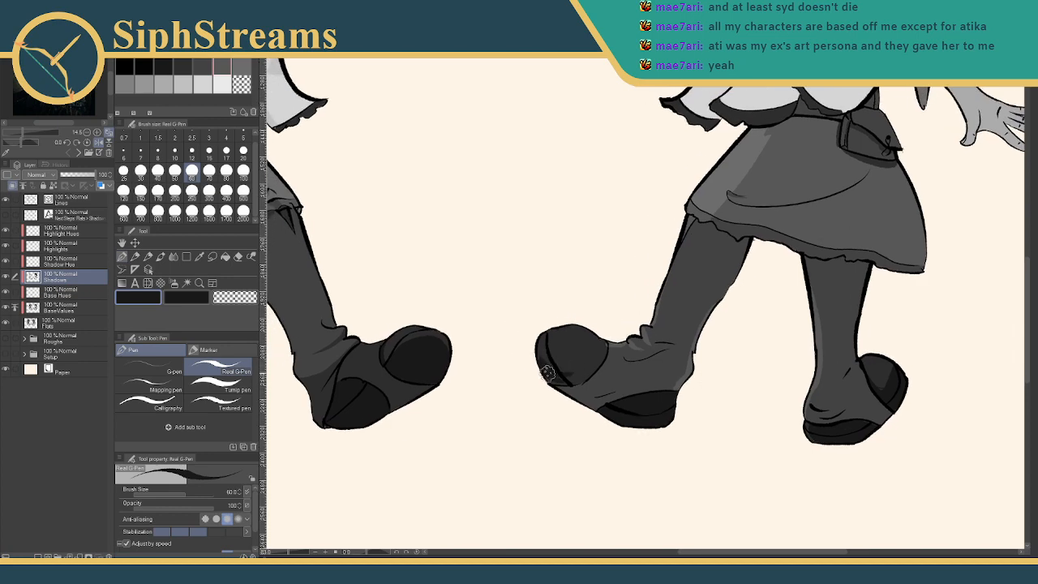
pyautogui.moveTo(548, 373); pyautogui.dragTo(672, 369)
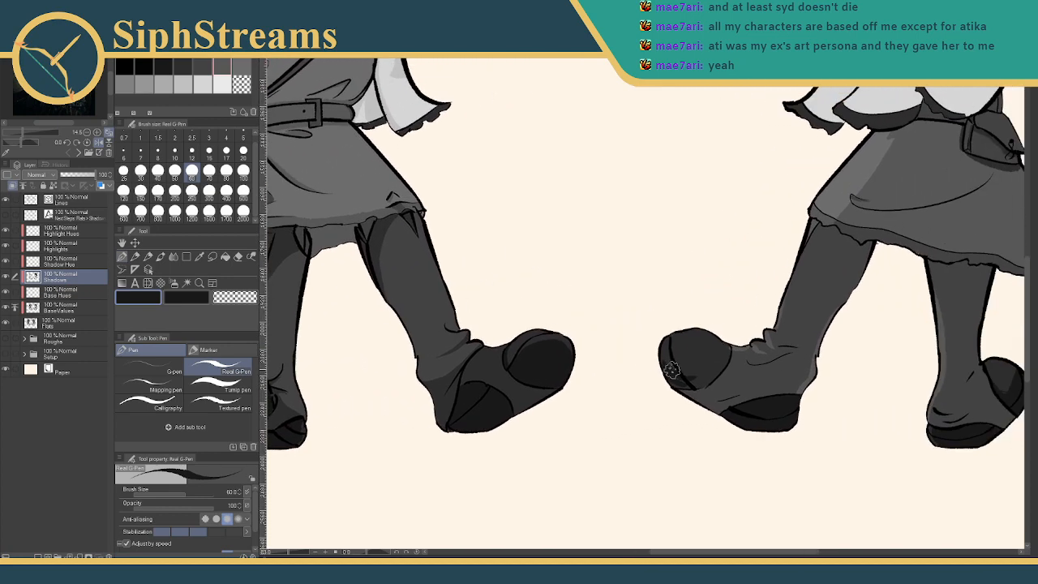
pyautogui.hotkey('ctrl', 'z')
pyautogui.moveTo(684, 383)
pyautogui.mouseDown()
pyautogui.moveTo(729, 343)
pyautogui.moveTo(700, 375)
pyautogui.mouseUp()
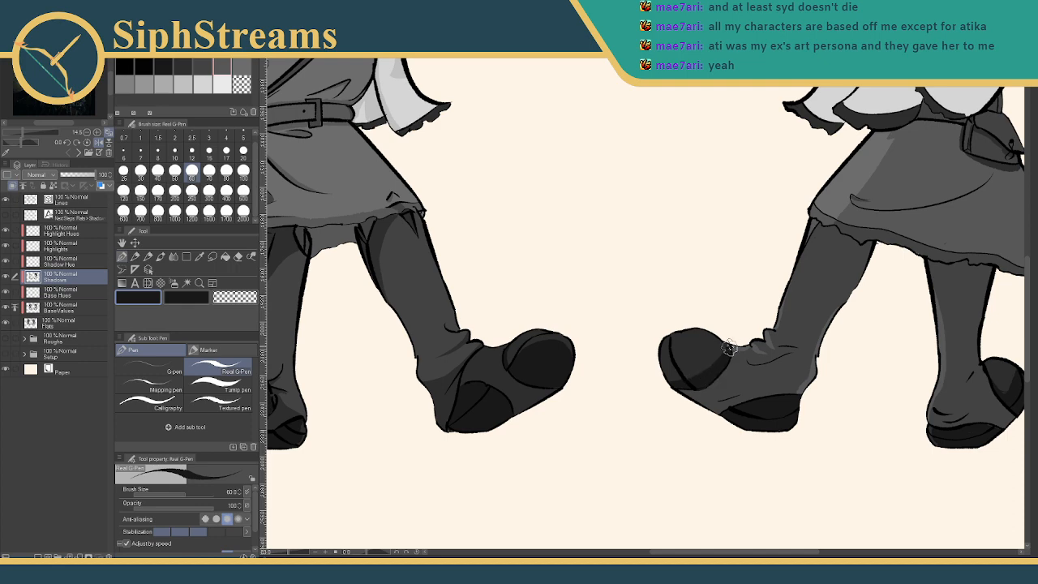
# Sample the dark grey shadow colour from the front view's leg for painting with the Real G-Pen
pyautogui.moveTo(289, 553); pyautogui.dragTo(284, 552)
pyautogui.moveTo(424, 407); pyautogui.dragTo(407, 448)
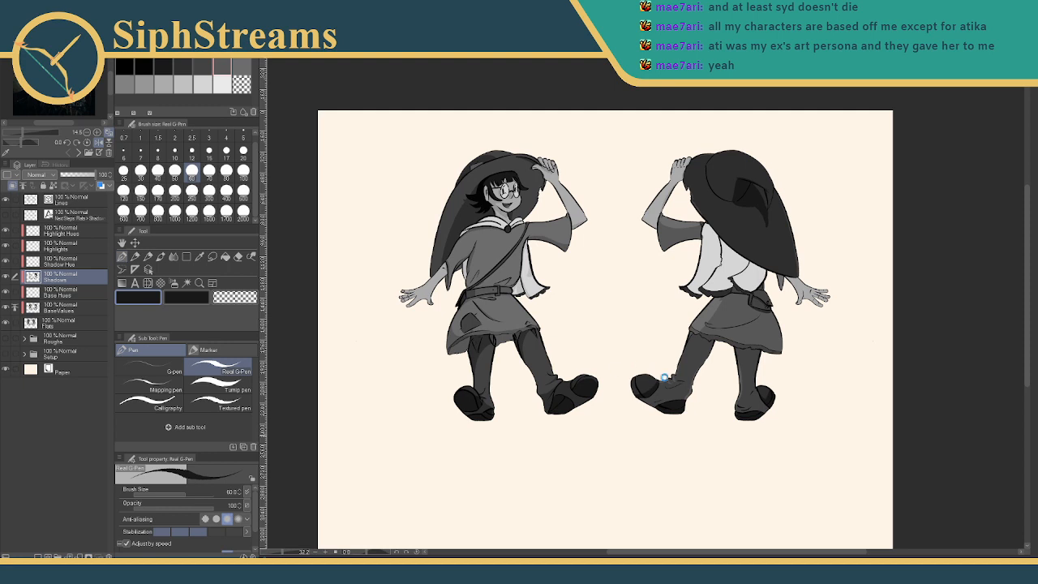
pyautogui.moveTo(663, 375); pyautogui.dragTo(599, 421)
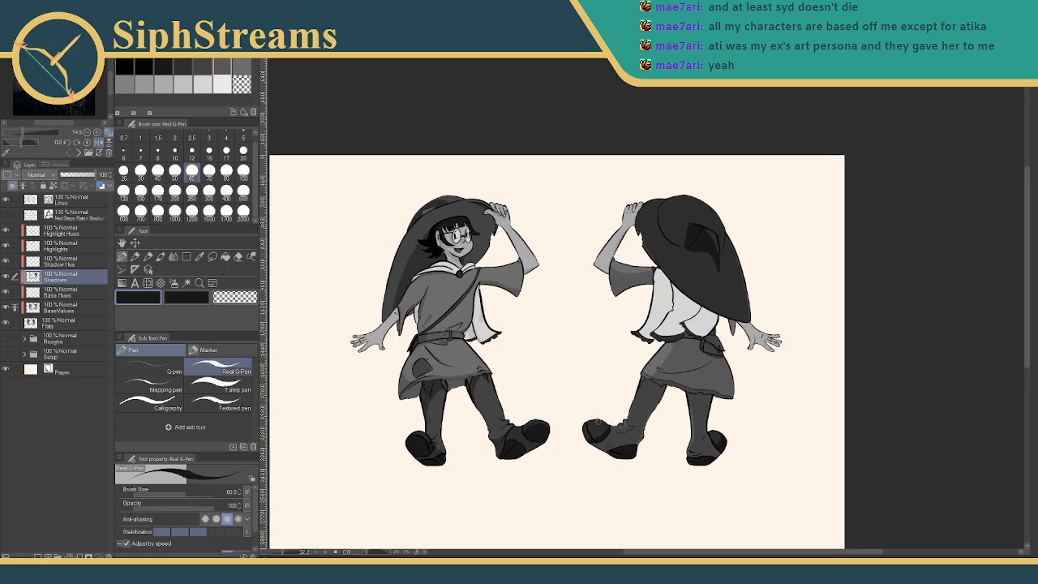
pyautogui.click(199, 257)
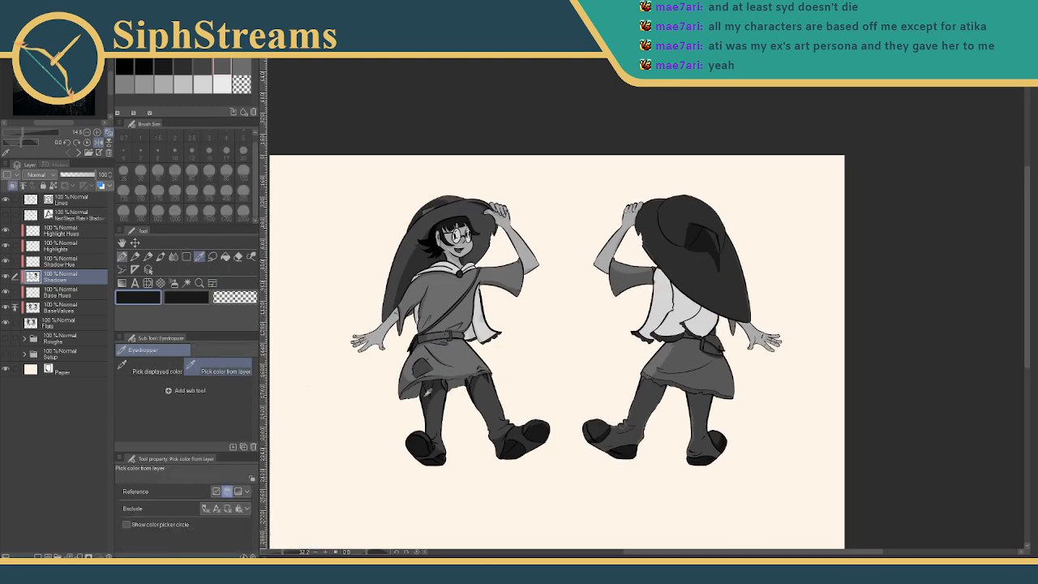
pyautogui.click(428, 393)
pyautogui.press('p')
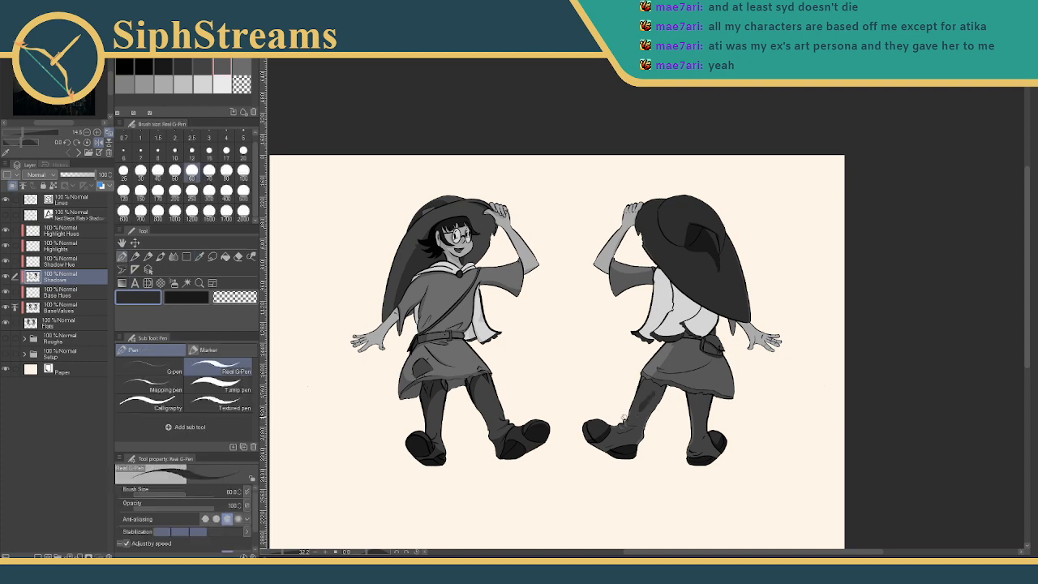
# Outline the dark grey shadow area down the back view's raised leg, from the skirt hem towards the ankle
pyautogui.moveTo(281, 552); pyautogui.dragTo(288, 553)
pyautogui.moveTo(406, 472); pyautogui.dragTo(498, 387)
pyautogui.moveTo(288, 553); pyautogui.dragTo(283, 552)
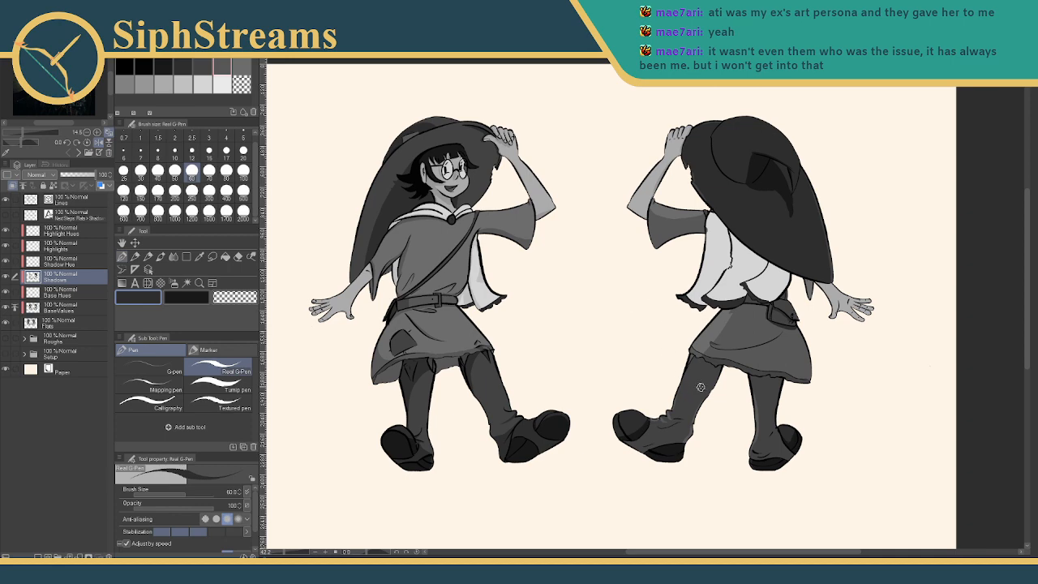
pyautogui.moveTo(704, 384); pyautogui.dragTo(681, 367)
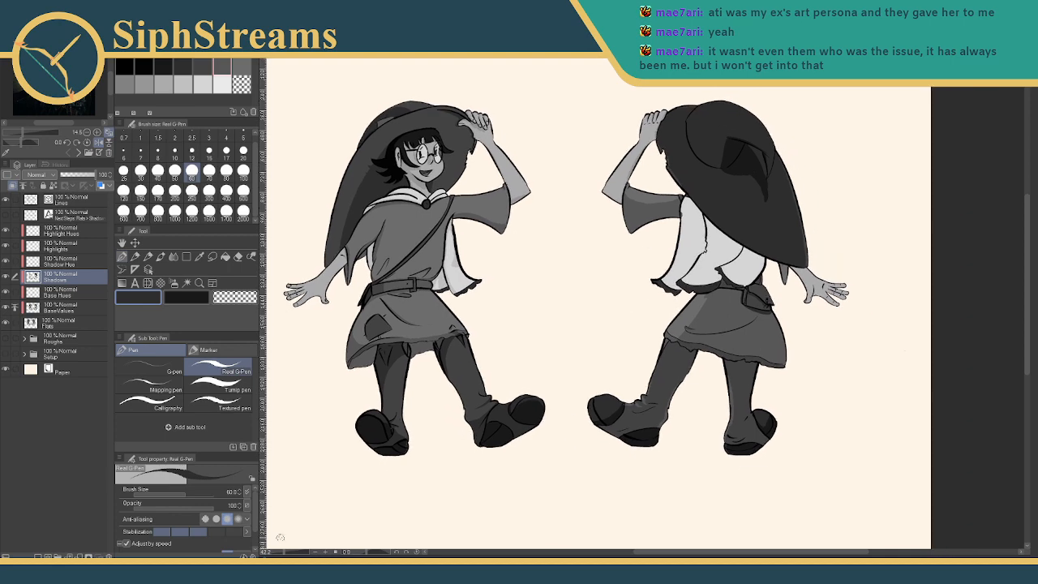
pyautogui.moveTo(283, 553); pyautogui.dragTo(283, 553)
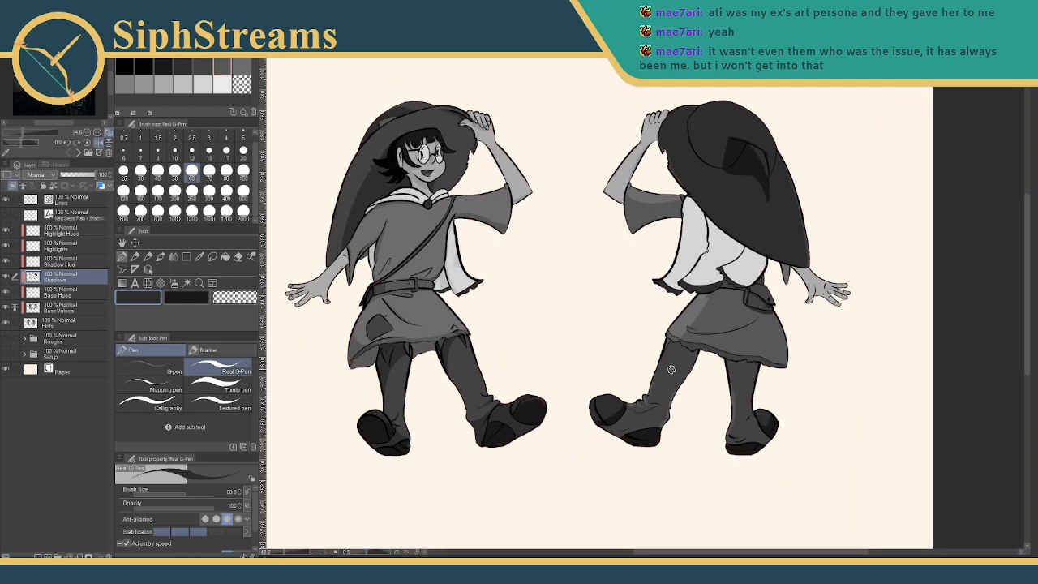
pyautogui.moveTo(671, 378); pyautogui.dragTo(655, 386)
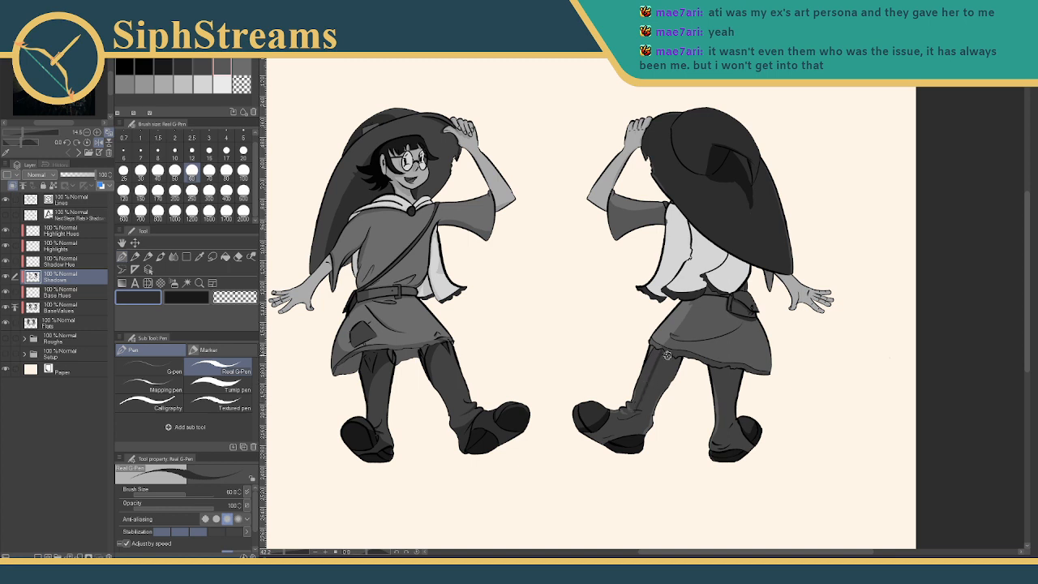
pyautogui.scroll(5, 659, 364)
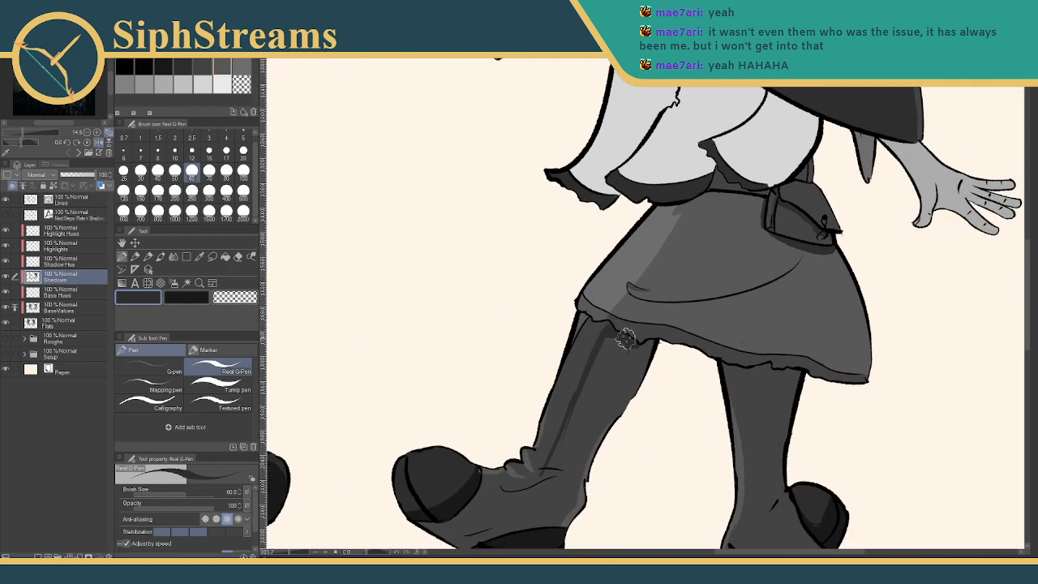
pyautogui.moveTo(618, 331)
pyautogui.mouseDown()
pyautogui.moveTo(633, 371)
pyautogui.moveTo(634, 356)
pyautogui.moveTo(620, 394)
pyautogui.moveTo(627, 379)
pyautogui.moveTo(614, 377)
pyautogui.moveTo(634, 299)
pyautogui.mouseUp()
pyautogui.hotkey('ctrl', 'z')
pyautogui.moveTo(595, 373); pyautogui.dragTo(714, 326)
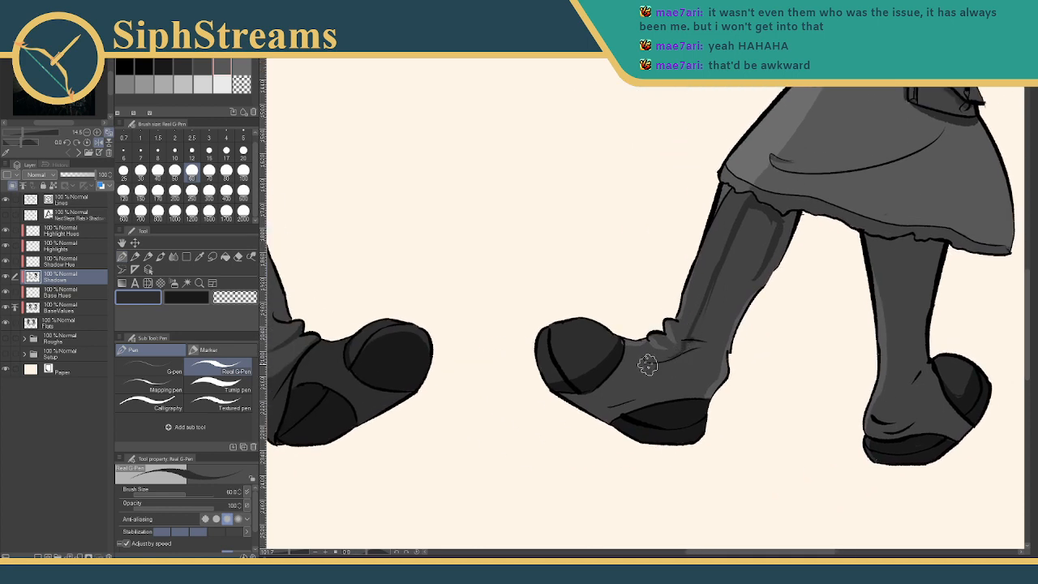
# Fill the raised leg and boot with the dark grey shadow, leaving thin lighter strips along the edges
pyautogui.moveTo(658, 360)
pyautogui.mouseDown()
pyautogui.moveTo(691, 357)
pyautogui.moveTo(607, 434)
pyautogui.moveTo(556, 443)
pyautogui.moveTo(595, 435)
pyautogui.moveTo(625, 396)
pyautogui.moveTo(637, 395)
pyautogui.moveTo(591, 438)
pyautogui.moveTo(628, 398)
pyautogui.moveTo(678, 394)
pyautogui.moveTo(692, 371)
pyautogui.mouseUp()
pyautogui.moveTo(626, 412)
pyautogui.mouseDown()
pyautogui.moveTo(600, 442)
pyautogui.moveTo(633, 435)
pyautogui.moveTo(609, 460)
pyautogui.moveTo(628, 427)
pyautogui.moveTo(652, 415)
pyautogui.moveTo(648, 435)
pyautogui.moveTo(629, 448)
pyautogui.moveTo(672, 432)
pyautogui.mouseUp()
pyautogui.moveTo(747, 320); pyautogui.dragTo(694, 331)
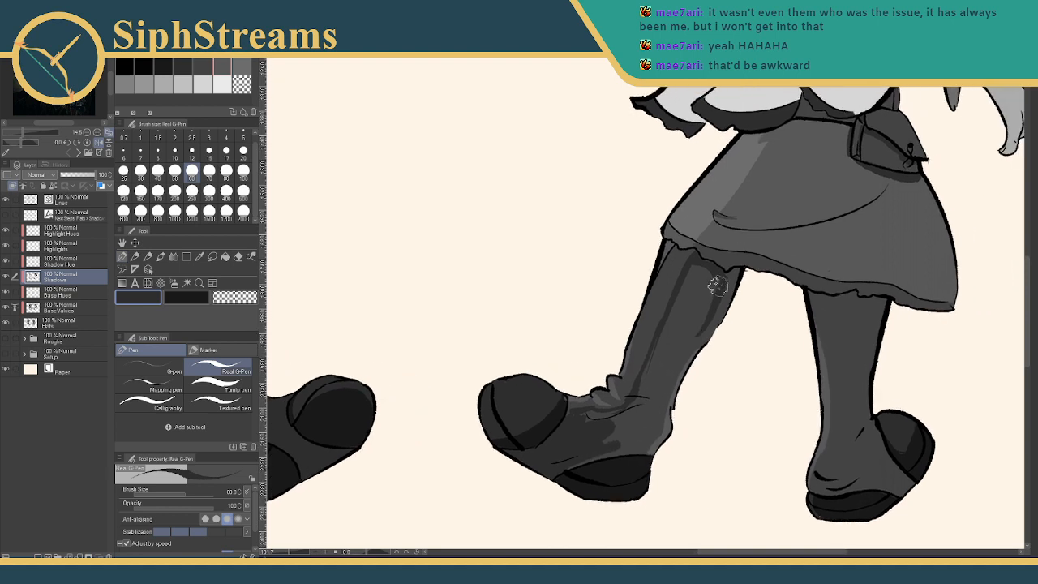
pyautogui.moveTo(718, 284)
pyautogui.mouseDown()
pyautogui.moveTo(707, 307)
pyautogui.moveTo(696, 273)
pyautogui.moveTo(661, 378)
pyautogui.moveTo(677, 320)
pyautogui.moveTo(699, 313)
pyautogui.moveTo(736, 272)
pyautogui.moveTo(699, 342)
pyautogui.mouseUp()
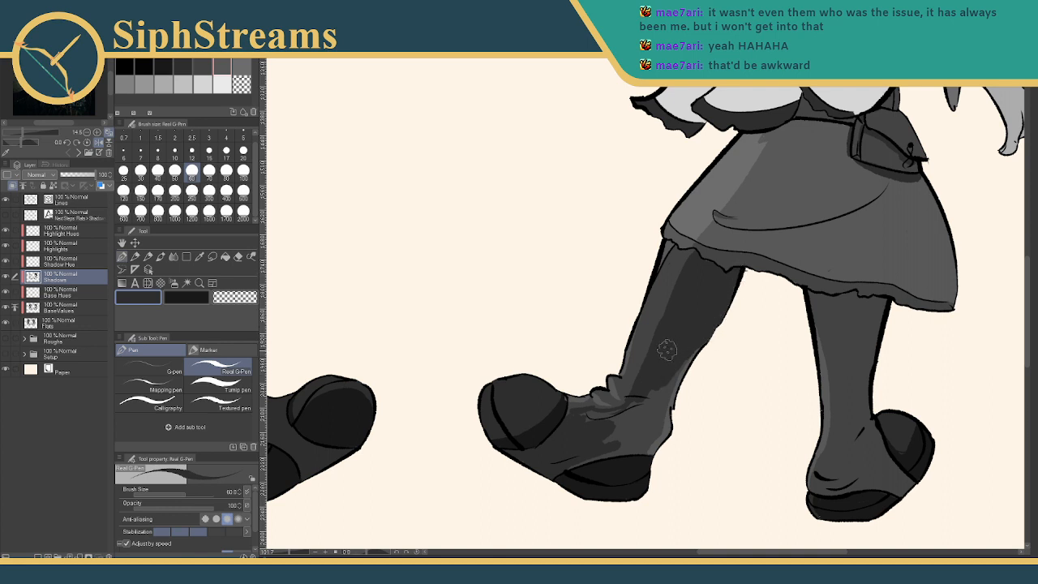
pyautogui.moveTo(691, 258)
pyautogui.mouseDown()
pyautogui.moveTo(671, 276)
pyautogui.moveTo(635, 367)
pyautogui.moveTo(661, 280)
pyautogui.moveTo(681, 251)
pyautogui.moveTo(670, 271)
pyautogui.moveTo(691, 253)
pyautogui.moveTo(678, 257)
pyautogui.moveTo(663, 300)
pyautogui.mouseUp()
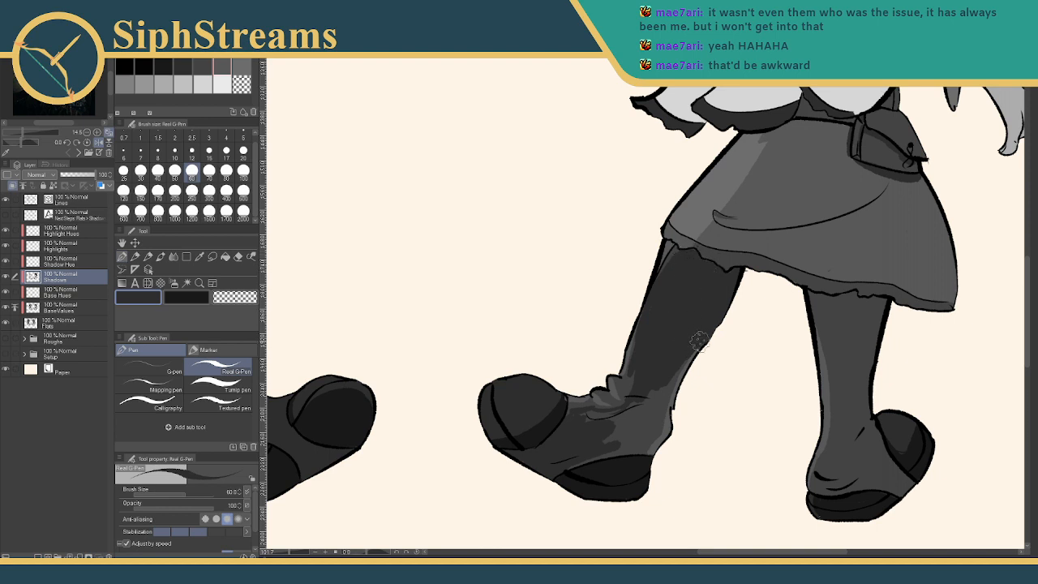
pyautogui.moveTo(686, 362); pyautogui.dragTo(673, 382)
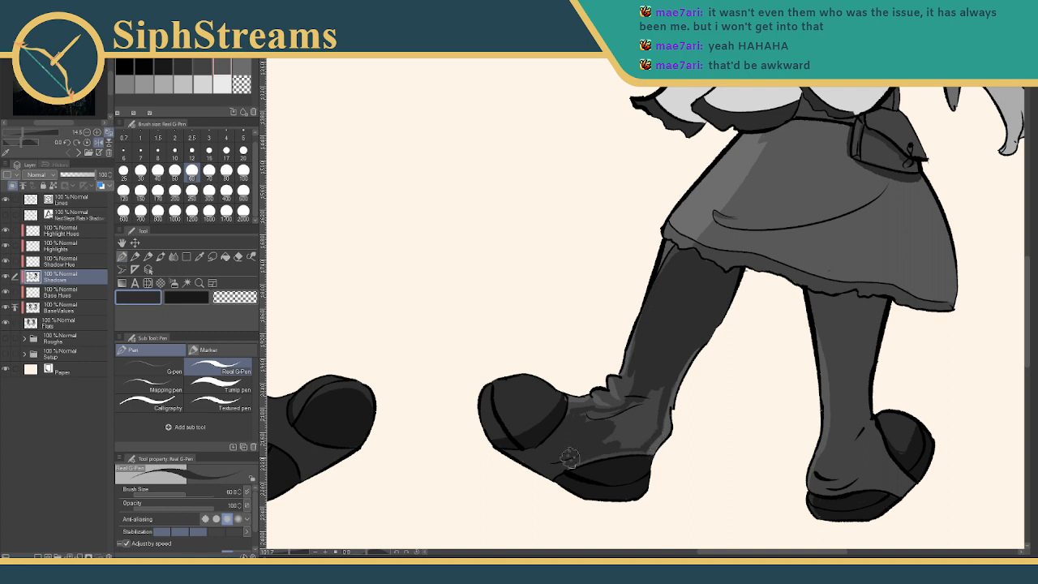
pyautogui.moveTo(616, 417)
pyautogui.mouseDown()
pyautogui.moveTo(593, 425)
pyautogui.moveTo(592, 412)
pyautogui.moveTo(627, 410)
pyautogui.moveTo(656, 386)
pyautogui.moveTo(642, 421)
pyautogui.mouseUp()
# Shade the back view's standing leg and boot in the same dark grey, keeping a lighter strip along the front edge
pyautogui.moveTo(734, 293)
pyautogui.mouseDown()
pyautogui.moveTo(581, 314)
pyautogui.moveTo(551, 227)
pyautogui.mouseUp()
pyautogui.moveTo(617, 233)
pyautogui.mouseDown()
pyautogui.moveTo(646, 333)
pyautogui.moveTo(620, 235)
pyautogui.moveTo(687, 242)
pyautogui.moveTo(668, 280)
pyautogui.moveTo(679, 277)
pyautogui.moveTo(660, 255)
pyautogui.moveTo(622, 237)
pyautogui.moveTo(651, 255)
pyautogui.moveTo(648, 279)
pyautogui.moveTo(662, 291)
pyautogui.moveTo(666, 310)
pyautogui.moveTo(660, 297)
pyautogui.moveTo(627, 303)
pyautogui.moveTo(628, 274)
pyautogui.moveTo(642, 341)
pyautogui.moveTo(656, 293)
pyautogui.moveTo(701, 414)
pyautogui.mouseUp()
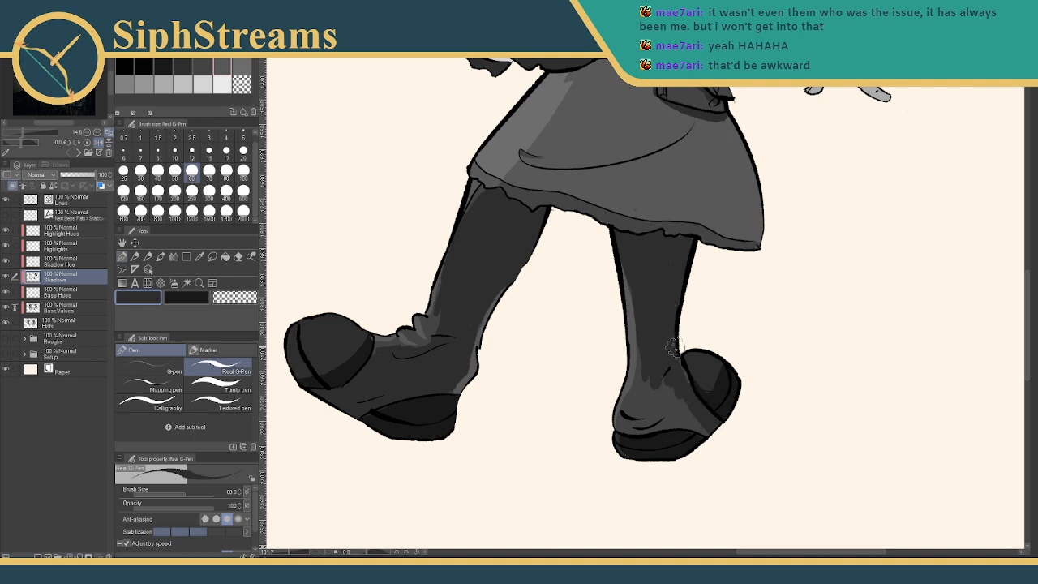
pyautogui.moveTo(631, 393)
pyautogui.mouseDown()
pyautogui.moveTo(626, 428)
pyautogui.moveTo(657, 425)
pyautogui.moveTo(627, 402)
pyautogui.moveTo(667, 377)
pyautogui.moveTo(704, 430)
pyautogui.moveTo(651, 419)
pyautogui.mouseUp()
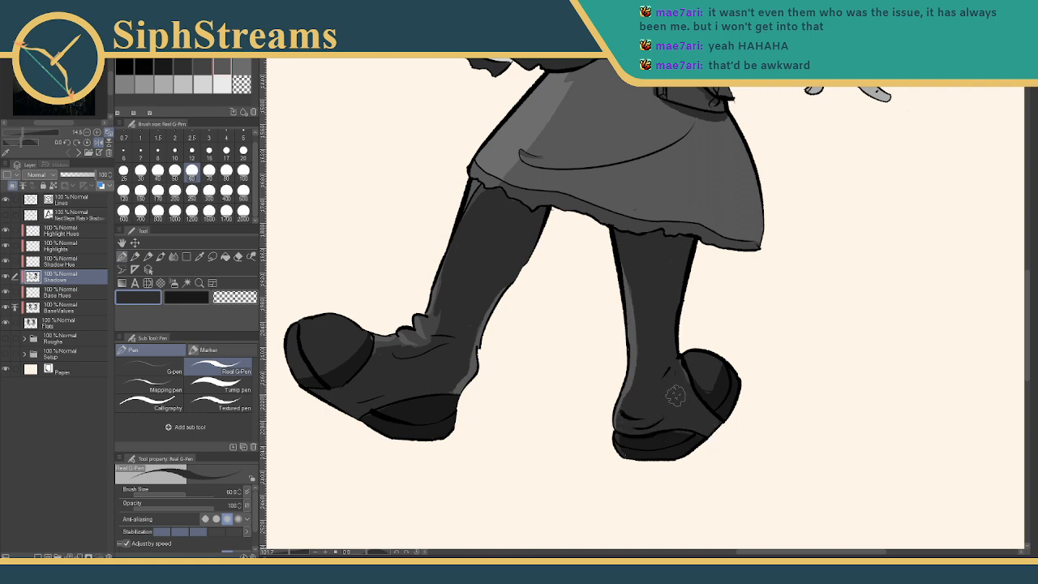
pyautogui.moveTo(667, 388)
pyautogui.mouseDown()
pyautogui.moveTo(707, 431)
pyautogui.moveTo(661, 398)
pyautogui.moveTo(708, 432)
pyautogui.moveTo(661, 420)
pyautogui.mouseUp()
pyautogui.moveTo(642, 321); pyautogui.dragTo(678, 370)
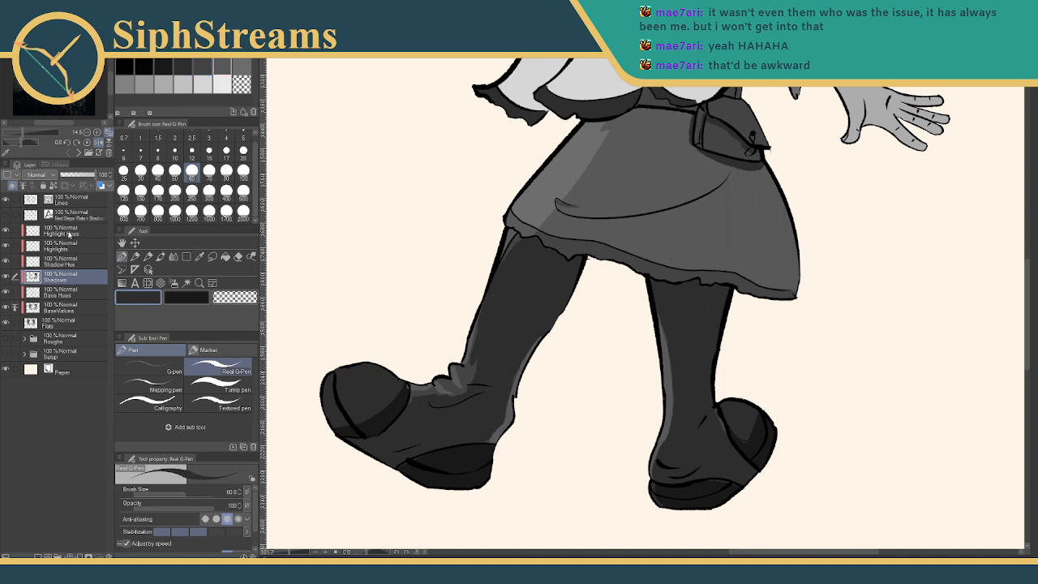
# Compare the back view's legs with the Highlights layer hidden and shown
pyautogui.click(4, 247)
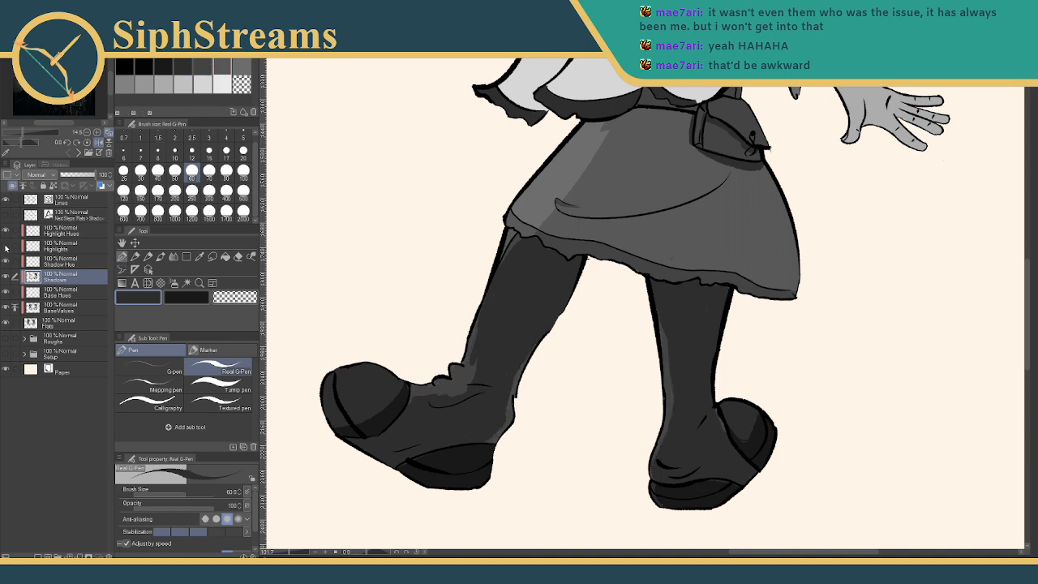
pyautogui.click(5, 247)
pyautogui.click(5, 246)
pyautogui.click(5, 246)
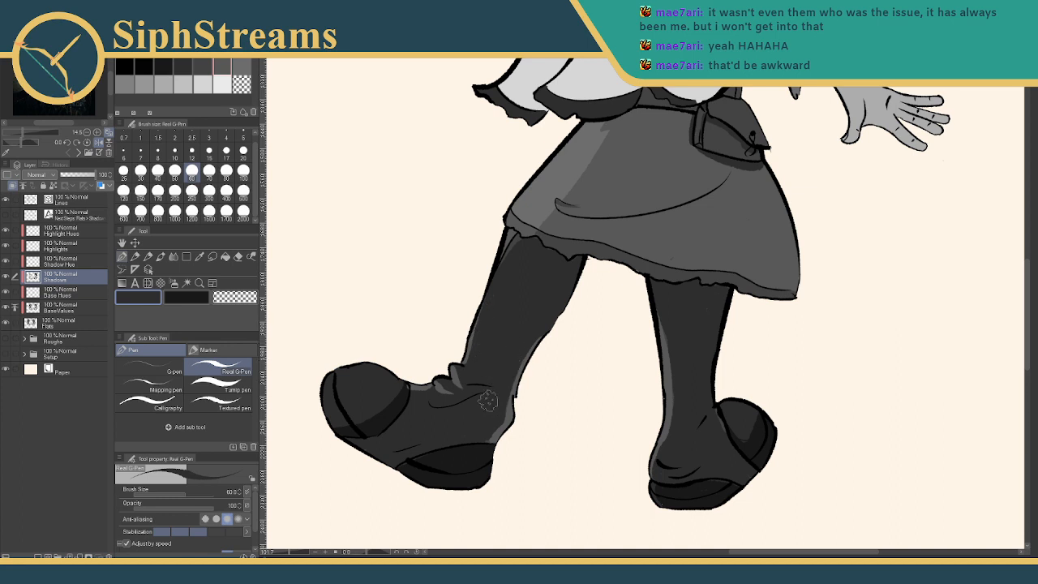
pyautogui.click(6, 246)
pyautogui.click(6, 246)
pyautogui.click(6, 245)
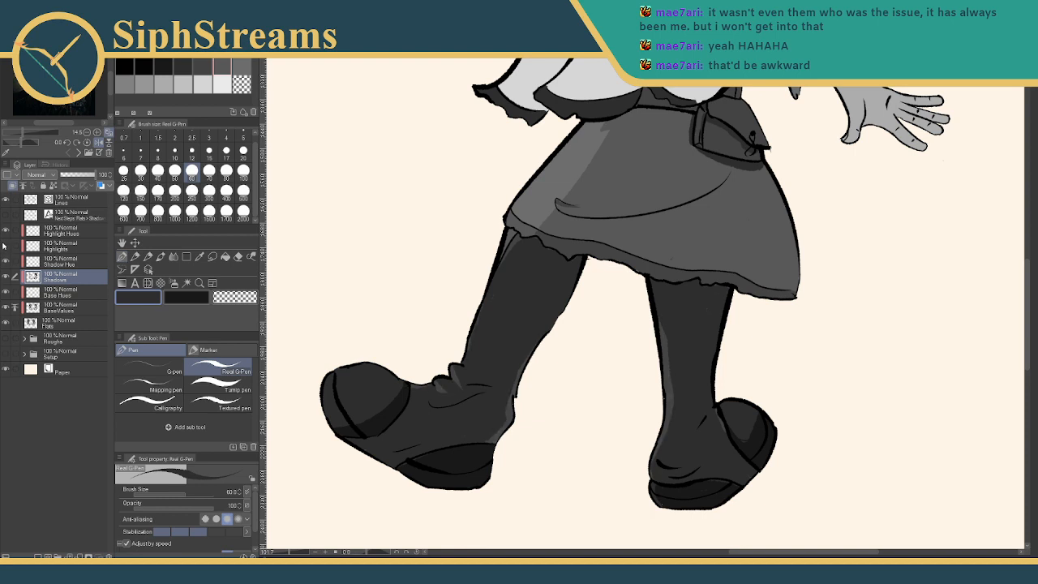
pyautogui.click(5, 246)
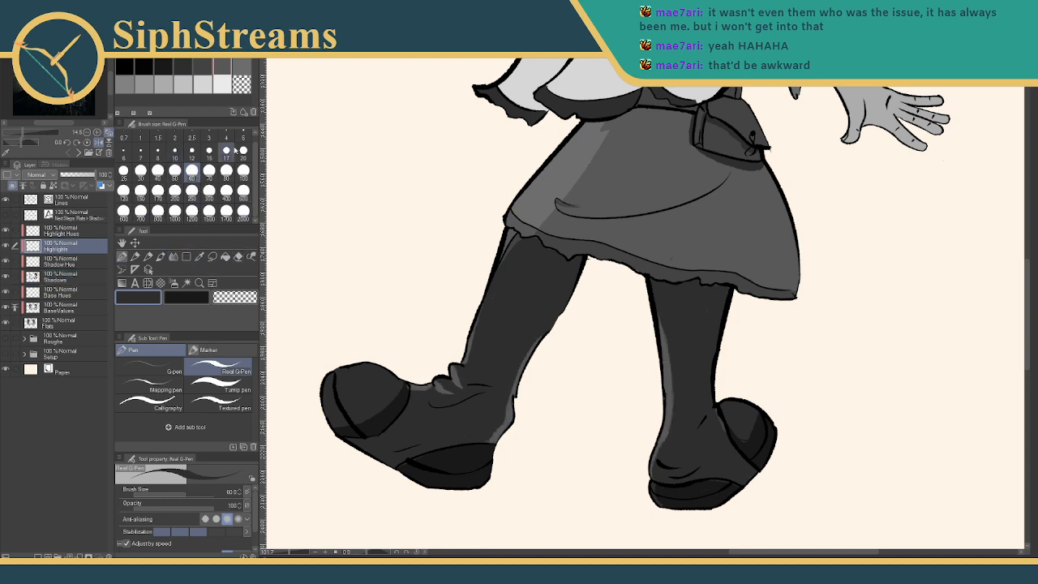
# On the Highlights layer, erase the raised leg's highlights using transparent colour at brush size 400
pyautogui.click(241, 83)
pyautogui.click(227, 189)
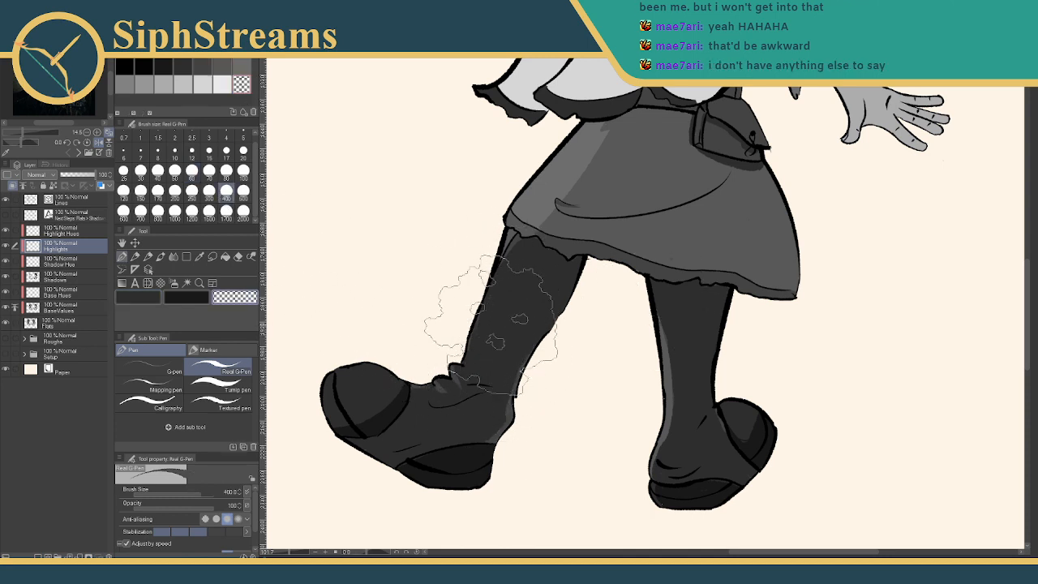
pyautogui.moveTo(466, 340)
pyautogui.mouseDown()
pyautogui.moveTo(475, 331)
pyautogui.moveTo(479, 349)
pyautogui.mouseUp()
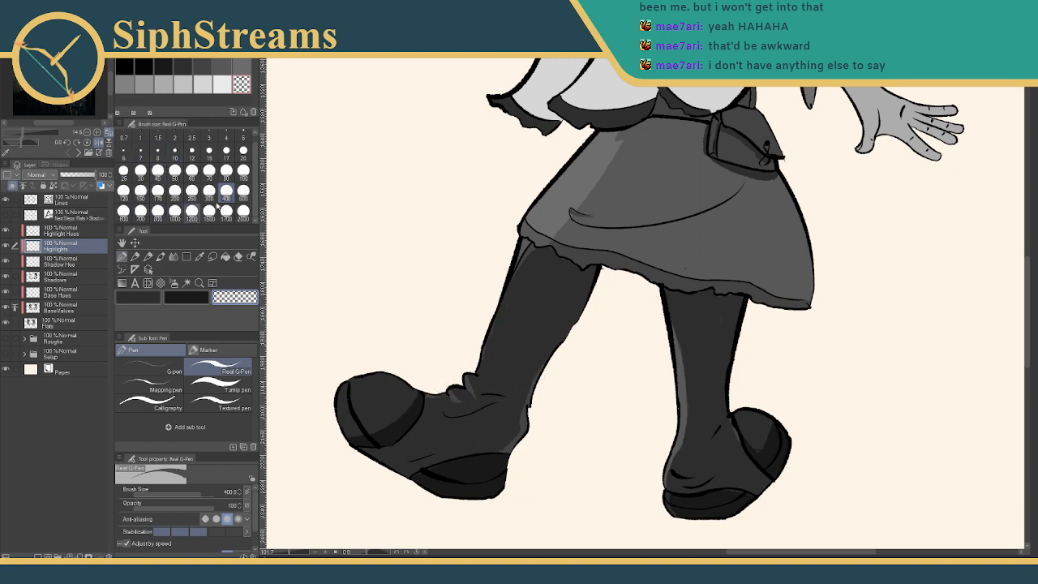
# Sample the lighter grey from the raised leg's ankle folds and return to the Real G-Pen on the Shadows layer
pyautogui.click(200, 256)
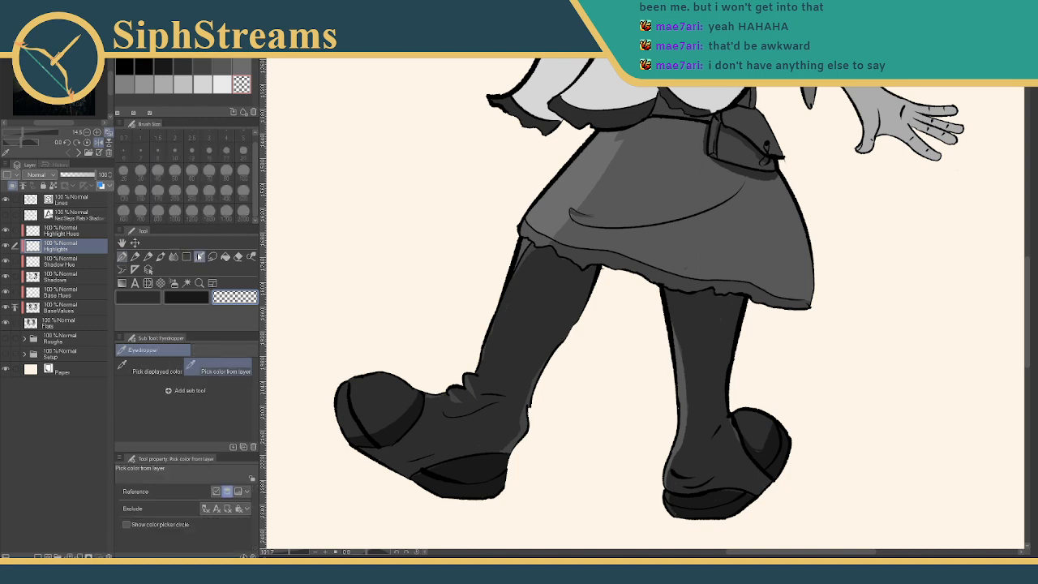
pyautogui.click(470, 381)
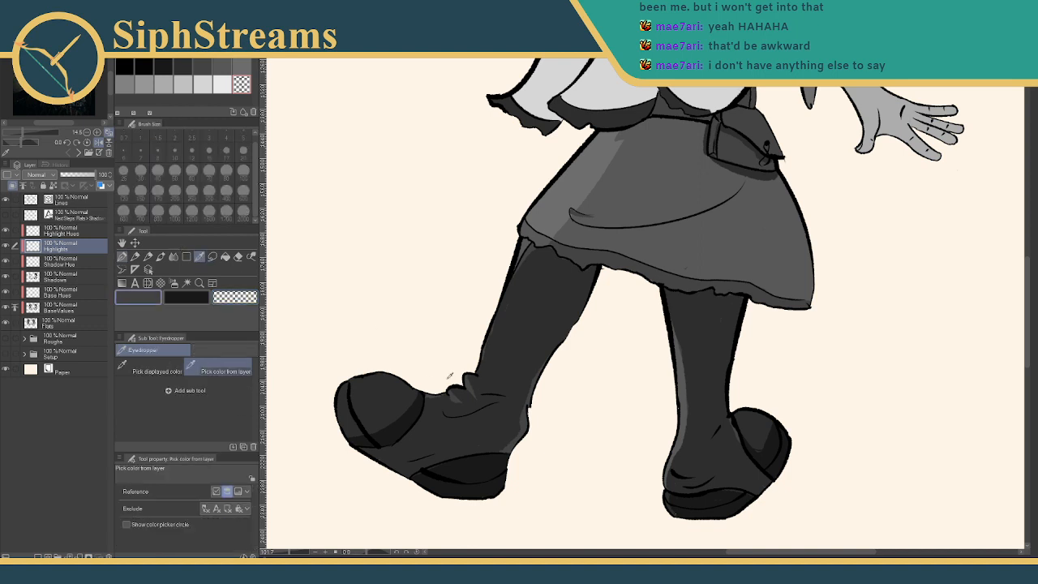
pyautogui.click(65, 279)
pyautogui.click(122, 257)
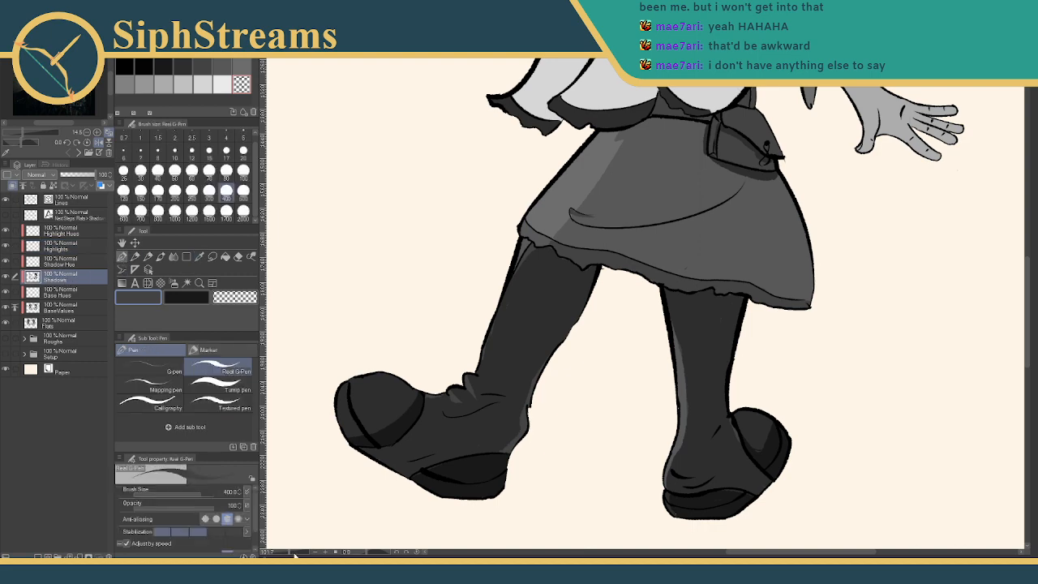
# Darken the front edge of the back view's raised leg with dark grey on the Shadows layer at brush size 50
pyautogui.moveTo(293, 554); pyautogui.dragTo(295, 553)
pyautogui.moveTo(366, 459); pyautogui.dragTo(521, 314)
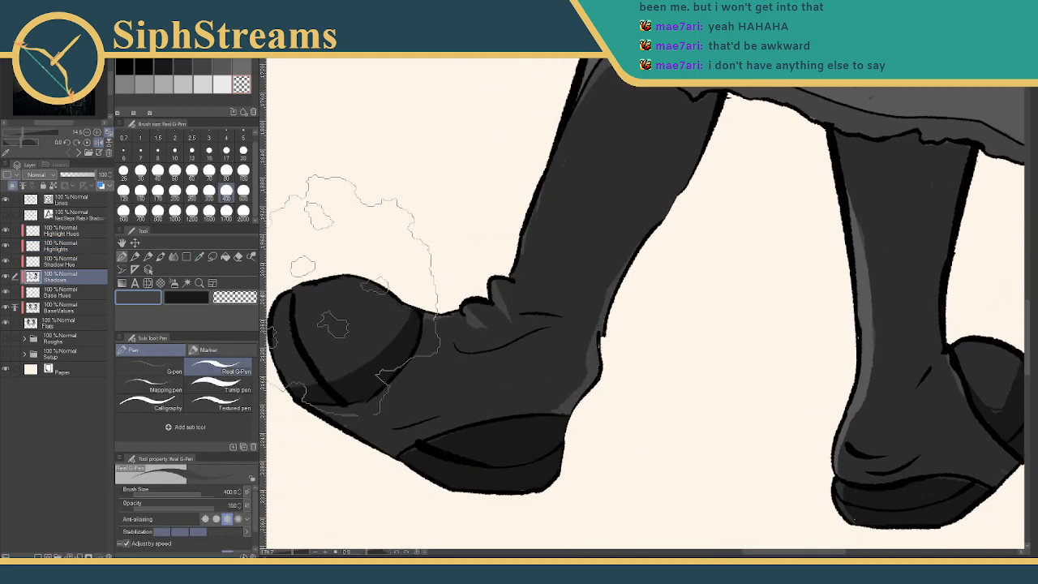
pyautogui.click(175, 171)
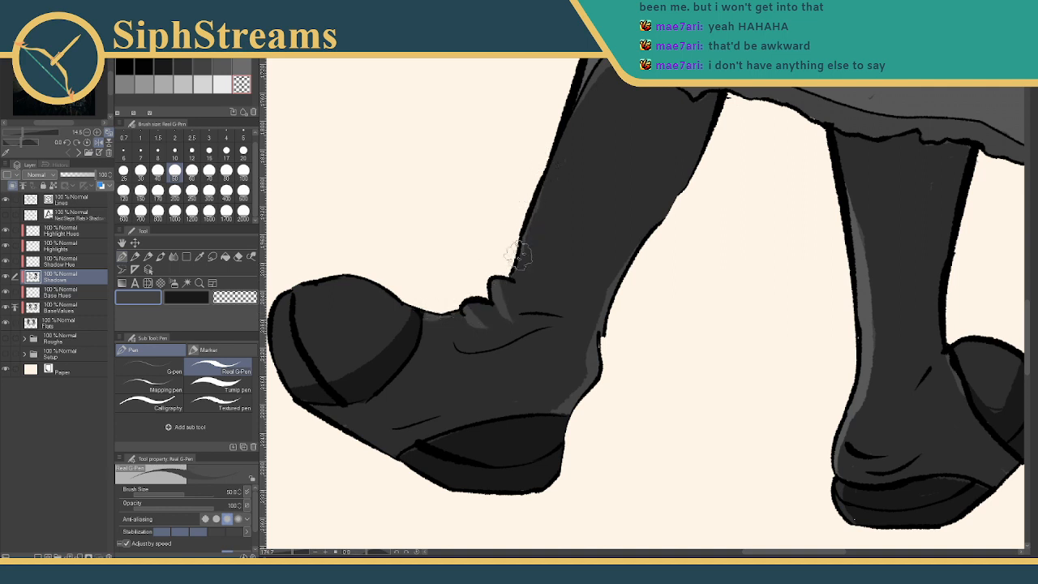
pyautogui.moveTo(531, 202); pyautogui.dragTo(451, 335)
pyautogui.moveTo(505, 230); pyautogui.dragTo(464, 332)
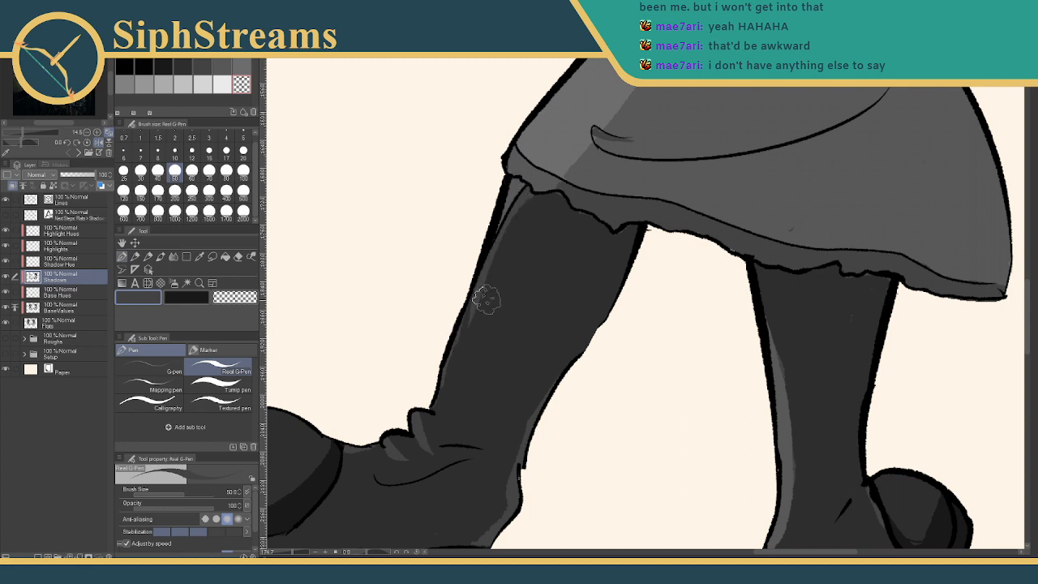
pyautogui.moveTo(496, 237); pyautogui.dragTo(473, 323)
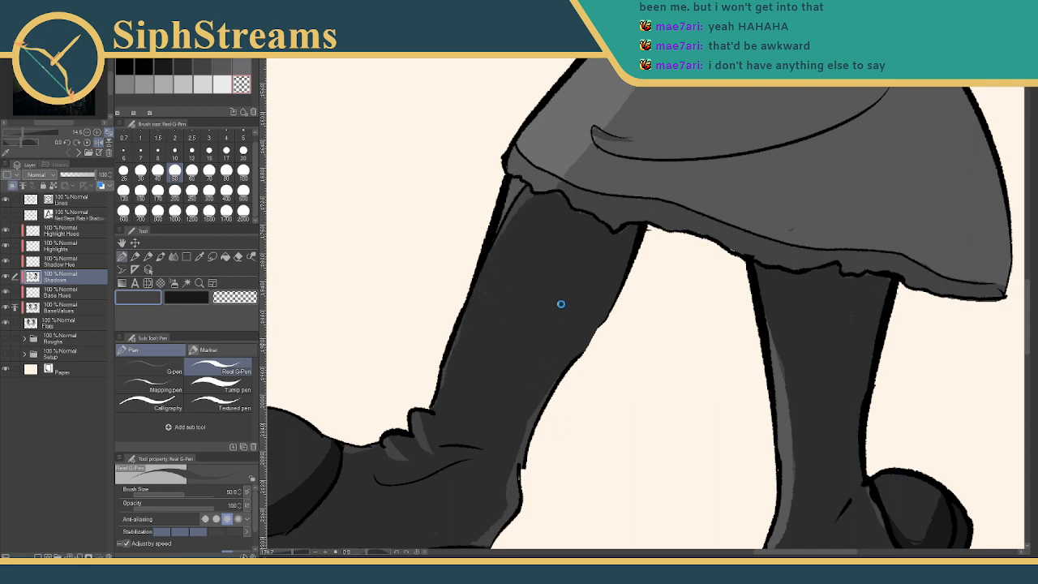
# Touch up the raised shoe's sole and underside shading using the near-black and dark grey swatches
pyautogui.scroll(-5, 568, 323)
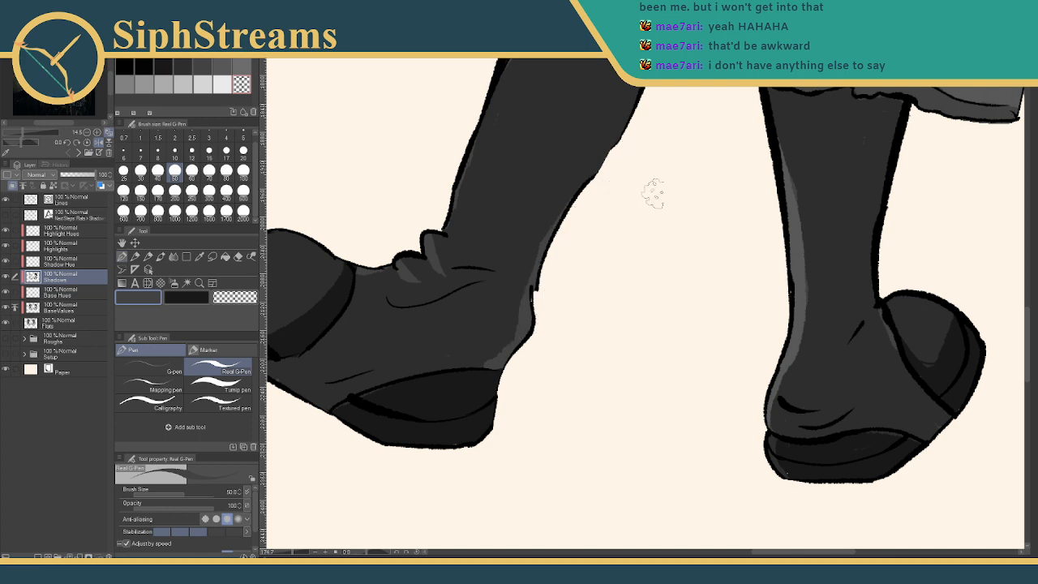
pyautogui.moveTo(773, 174); pyautogui.dragTo(625, 191)
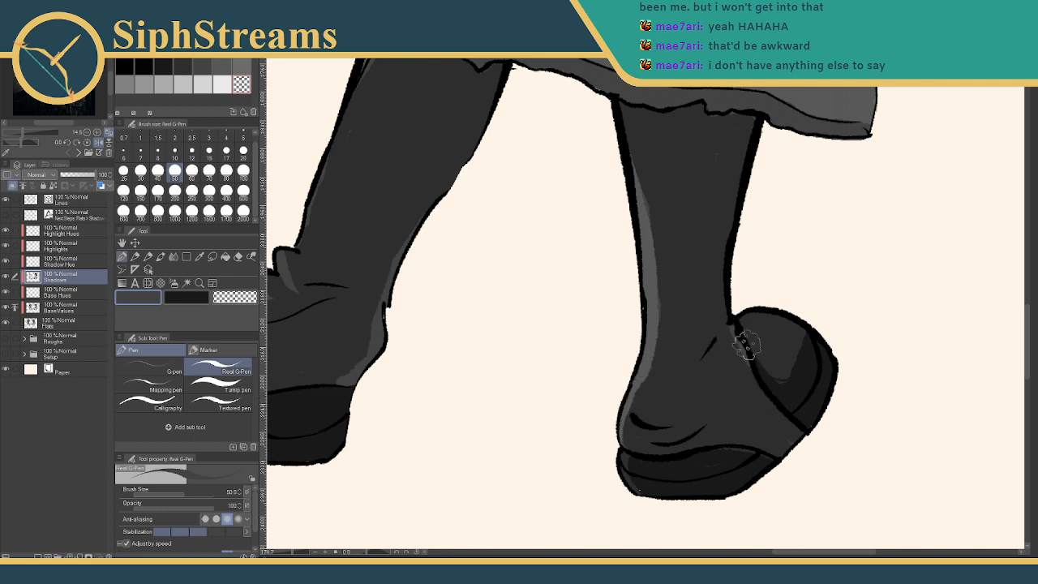
pyautogui.moveTo(663, 333); pyautogui.dragTo(910, 285)
pyautogui.moveTo(443, 354); pyautogui.dragTo(555, 405)
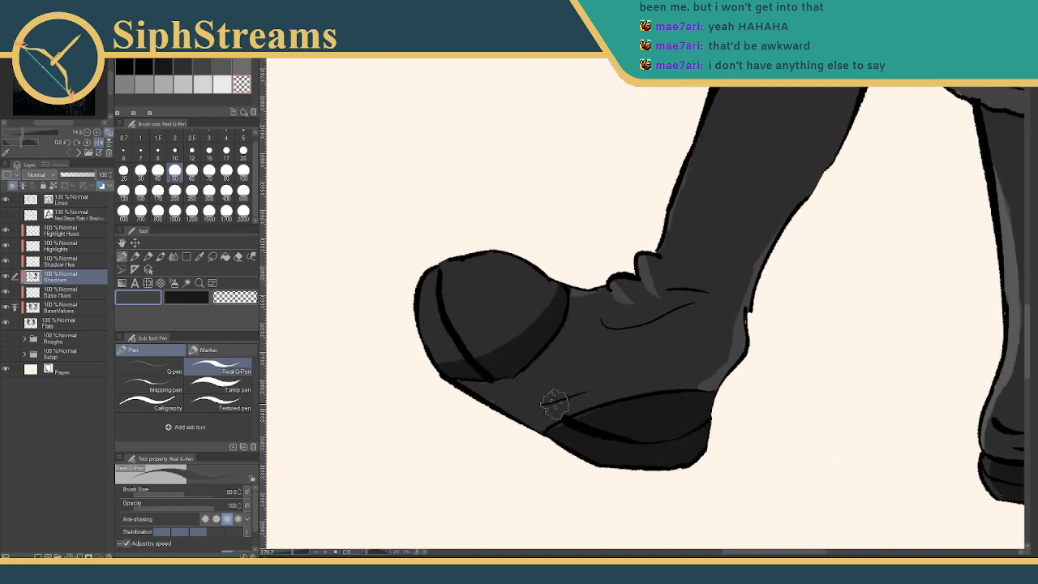
pyautogui.click(181, 64)
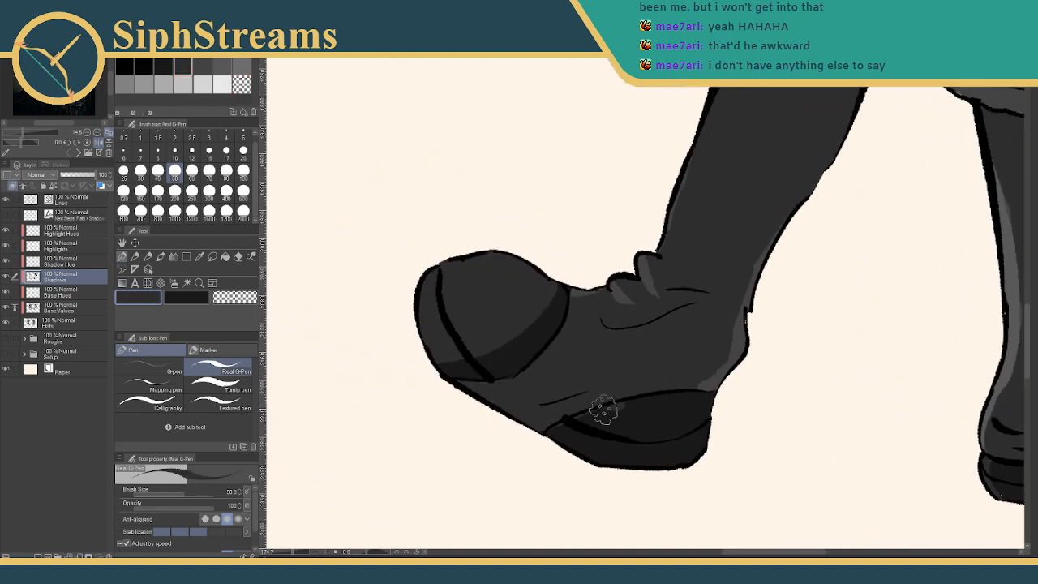
pyautogui.click(165, 67)
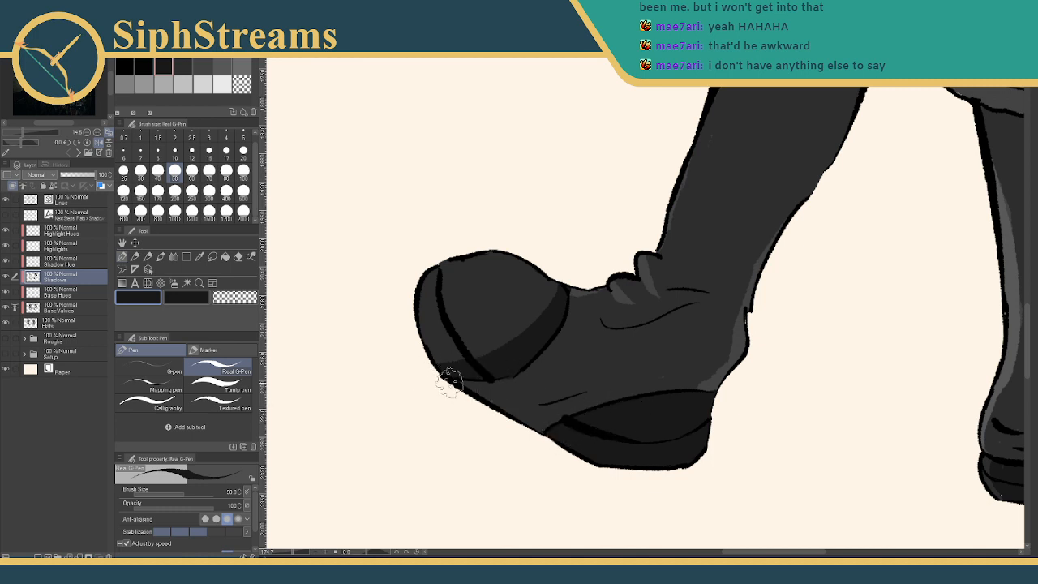
pyautogui.click(185, 67)
pyautogui.moveTo(539, 403); pyautogui.dragTo(579, 399)
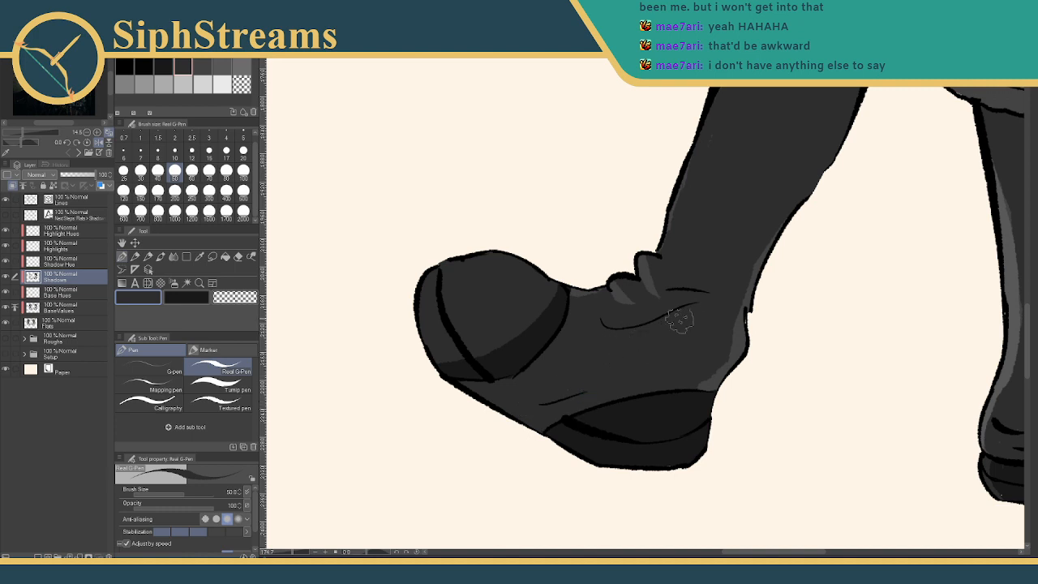
# Paint light grey shadow strokes with the Real G-Pen on the blouse's outer panel just below the hat brim
pyautogui.moveTo(657, 363); pyautogui.dragTo(556, 420)
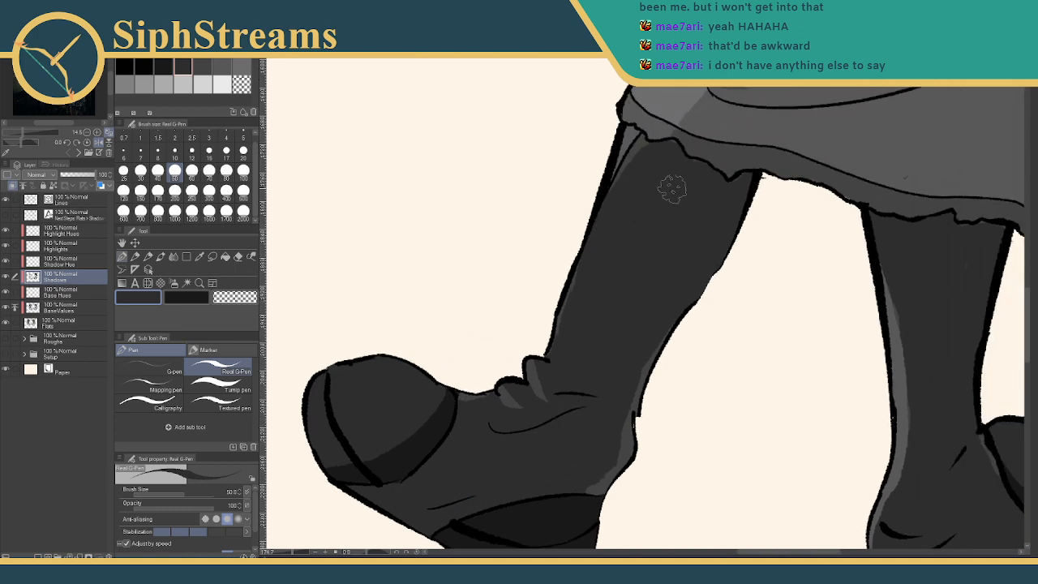
pyautogui.moveTo(854, 303); pyautogui.dragTo(640, 257)
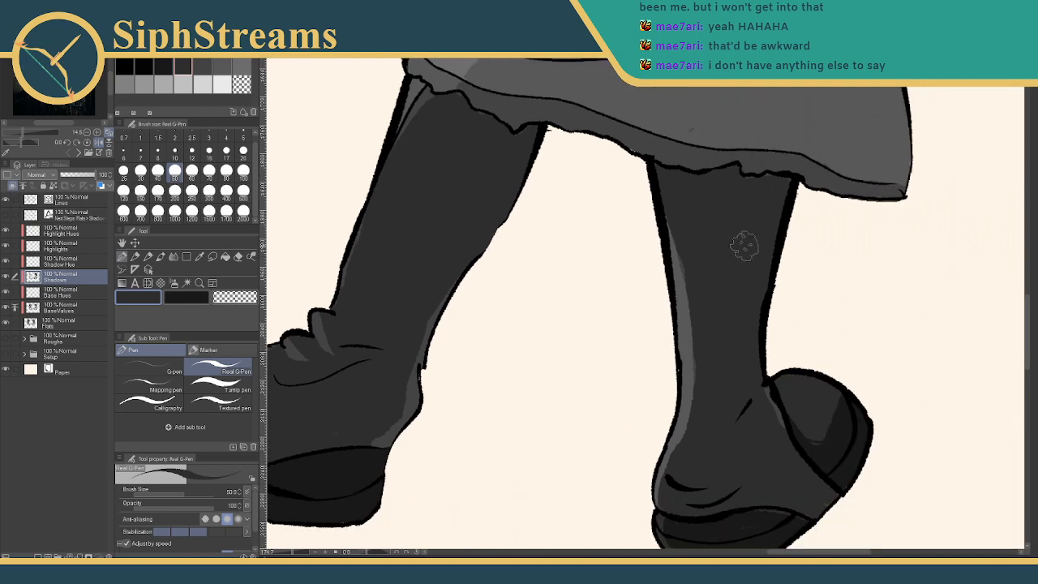
pyautogui.moveTo(648, 300); pyautogui.dragTo(715, 494)
pyautogui.moveTo(519, 327)
pyautogui.mouseDown()
pyautogui.moveTo(551, 322)
pyautogui.moveTo(527, 298)
pyautogui.mouseUp()
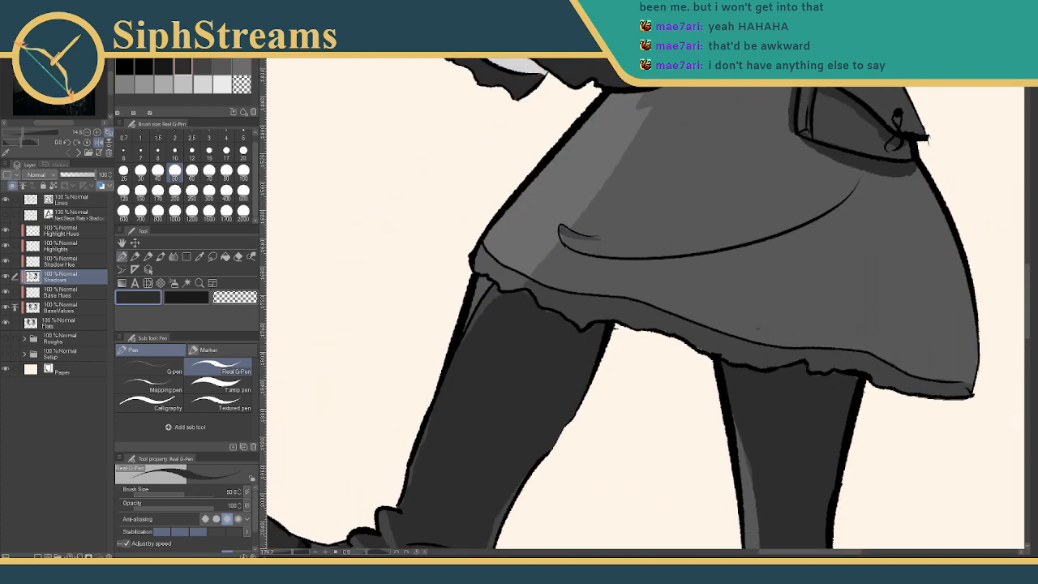
pyautogui.moveTo(672, 360); pyautogui.dragTo(446, 455)
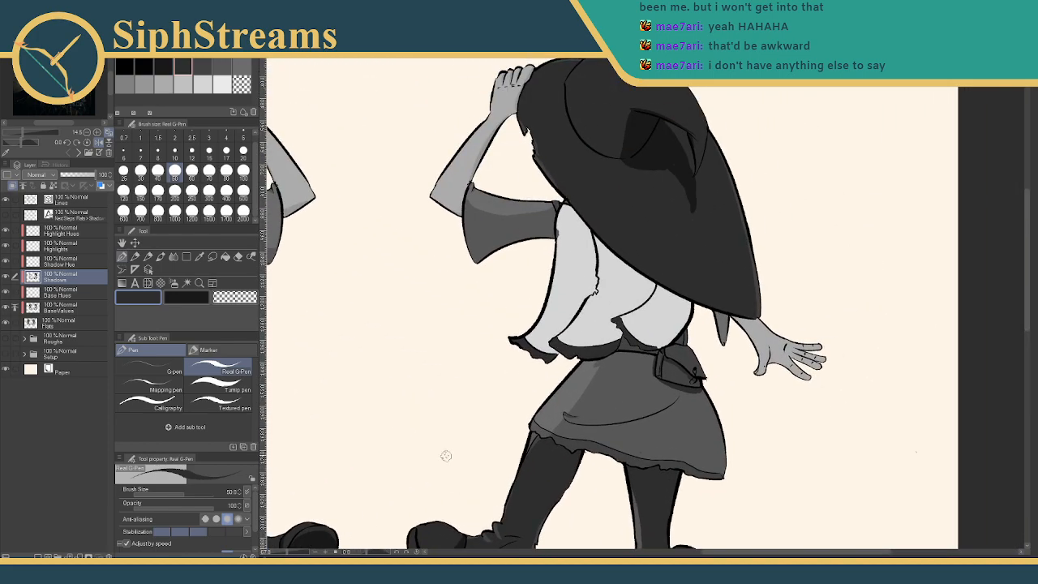
pyautogui.moveTo(287, 554); pyautogui.dragTo(295, 554)
pyautogui.moveTo(511, 395); pyautogui.dragTo(481, 476)
pyautogui.click(199, 258)
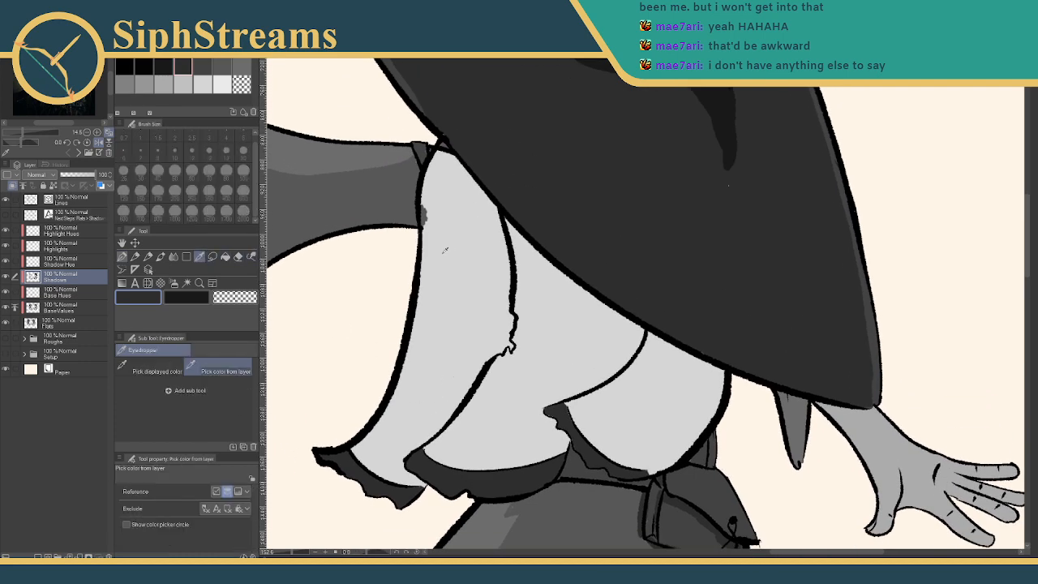
pyautogui.click(455, 242)
pyautogui.click(186, 82)
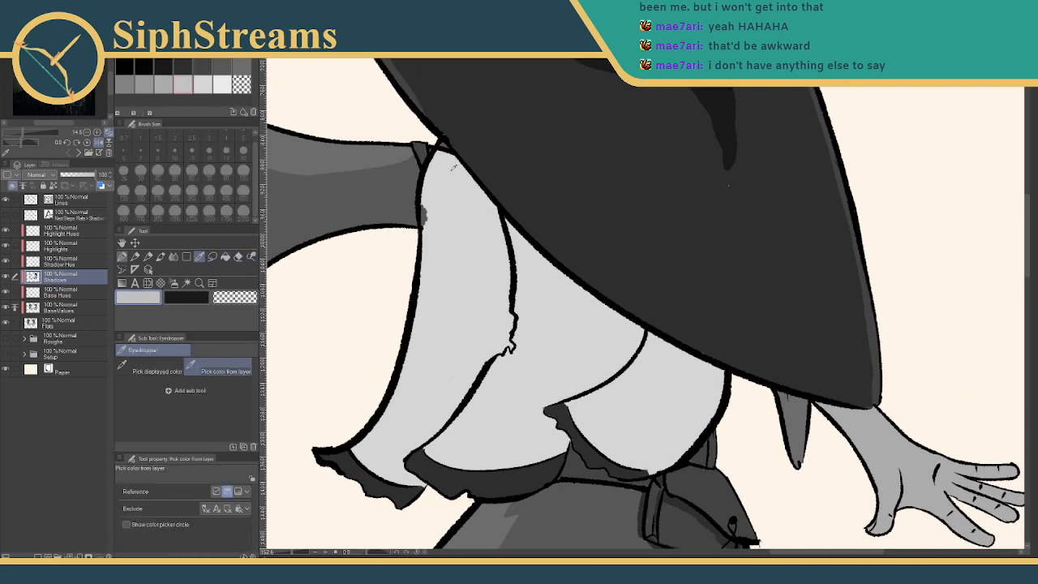
pyautogui.click(122, 257)
pyautogui.moveTo(438, 160); pyautogui.dragTo(481, 203)
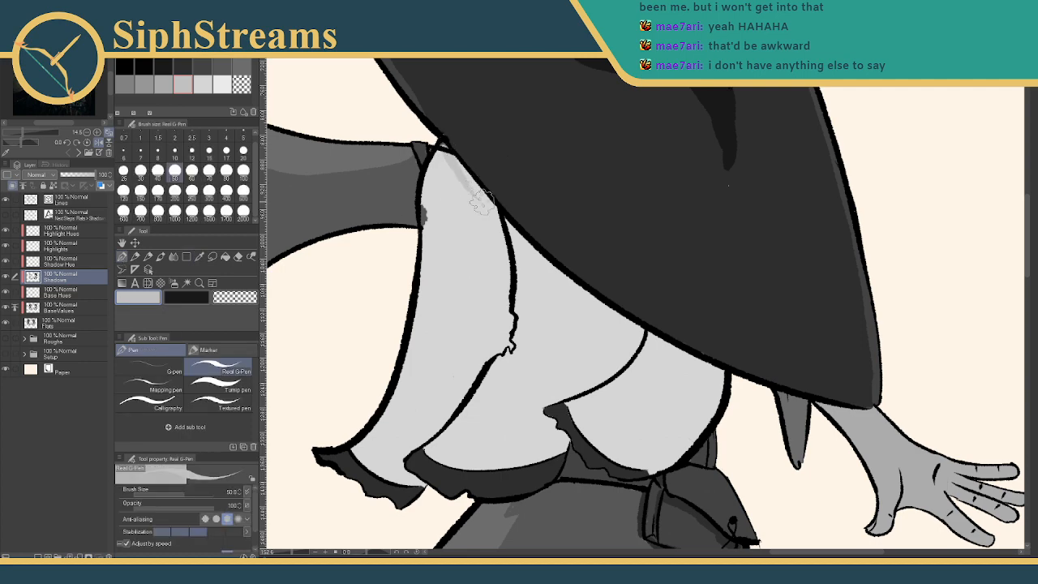
pyautogui.moveTo(451, 154)
pyautogui.mouseDown()
pyautogui.moveTo(480, 186)
pyautogui.moveTo(489, 273)
pyautogui.mouseUp()
pyautogui.moveTo(478, 221); pyautogui.dragTo(515, 206)
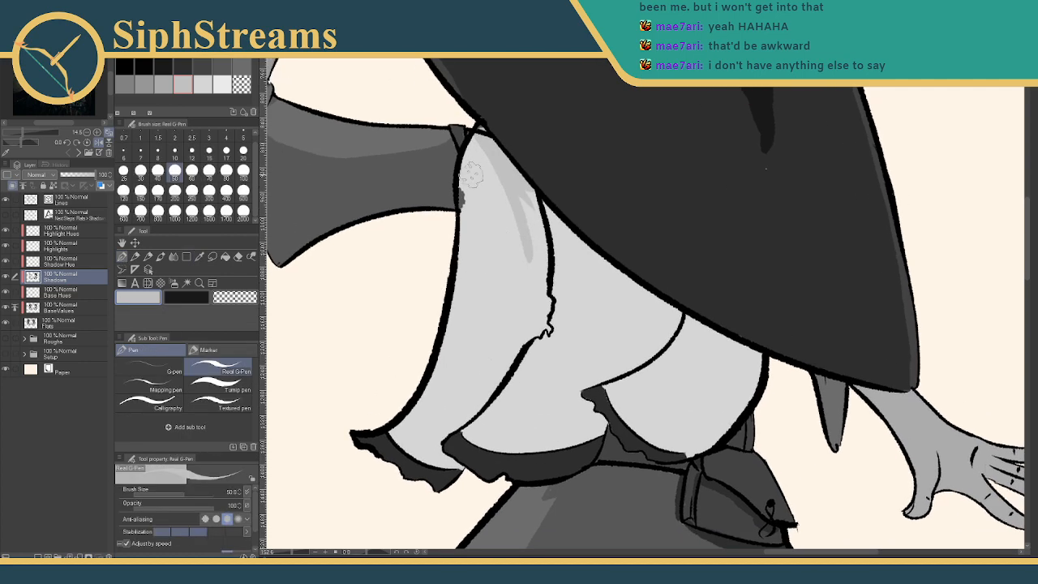
pyautogui.moveTo(484, 152)
pyautogui.mouseDown()
pyautogui.moveTo(486, 291)
pyautogui.moveTo(503, 231)
pyautogui.moveTo(485, 321)
pyautogui.moveTo(475, 328)
pyautogui.moveTo(490, 285)
pyautogui.moveTo(421, 414)
pyautogui.mouseUp()
pyautogui.hotkey('ctrl', 'z')
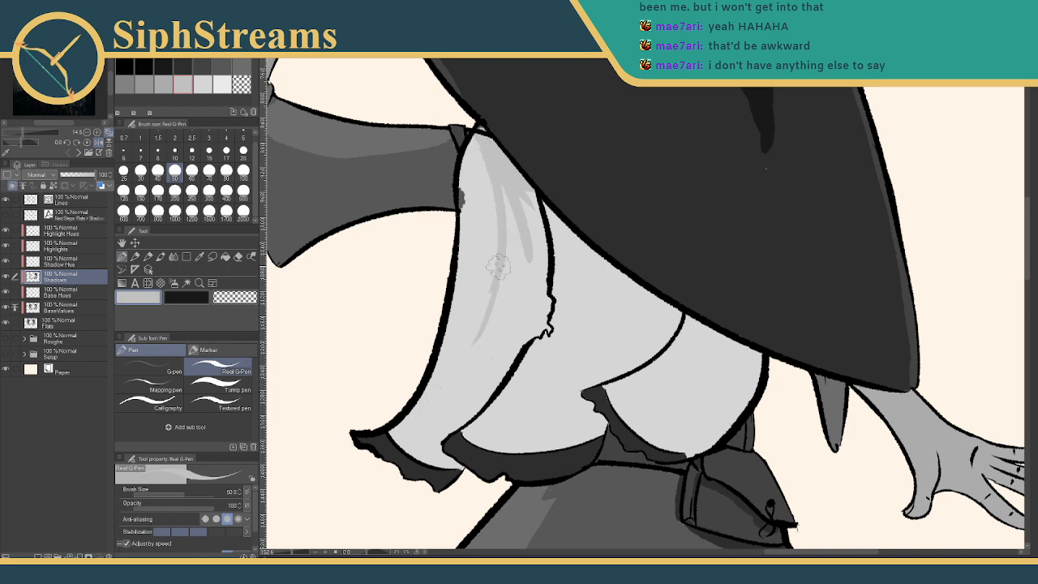
pyautogui.moveTo(496, 266); pyautogui.dragTo(425, 432)
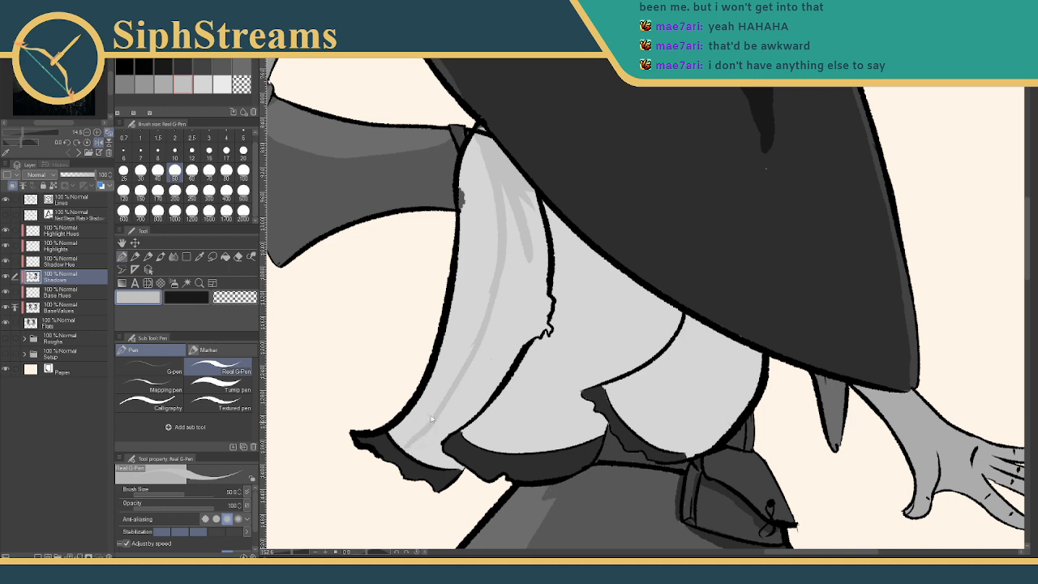
pyautogui.hotkey('ctrl', 'z')
pyautogui.hotkey('ctrl', 'z')
pyautogui.moveTo(493, 328); pyautogui.dragTo(438, 437)
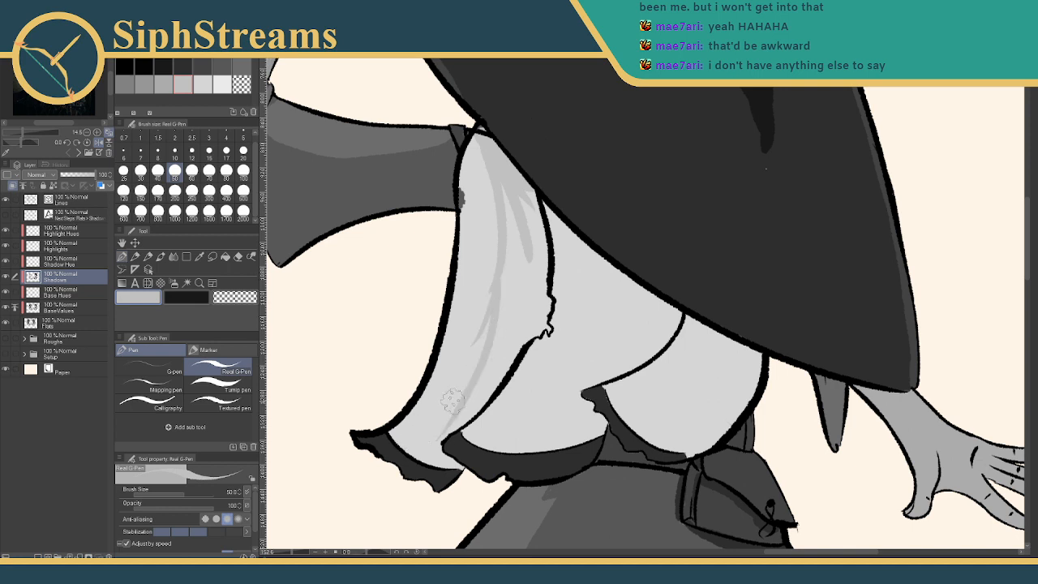
pyautogui.hotkey('ctrl', 'z')
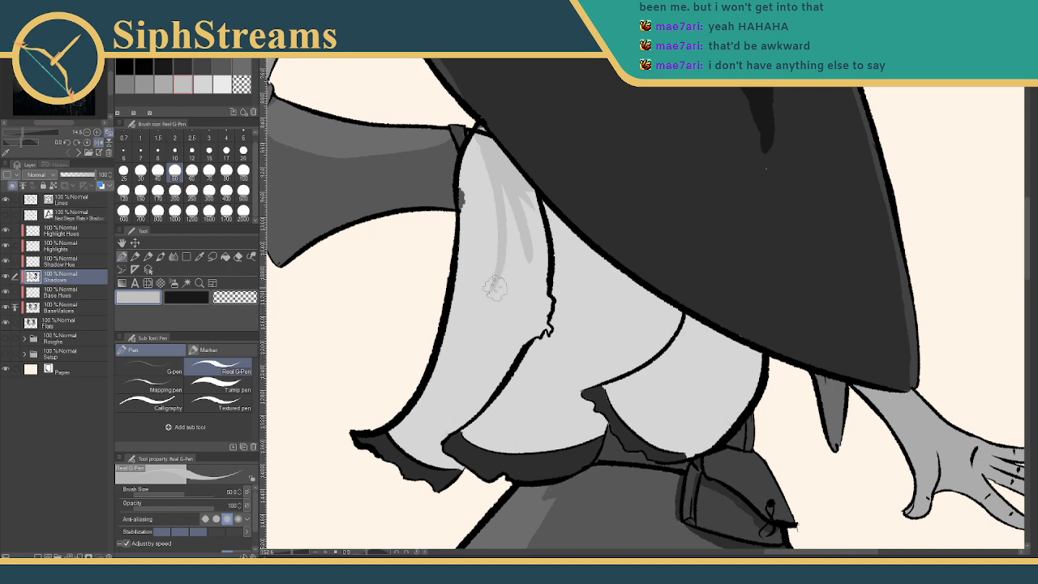
# Shade the blouse's outer panel light grey down to the hem, leaving a lighter strip along its outer edge
pyautogui.moveTo(498, 268); pyautogui.dragTo(434, 399)
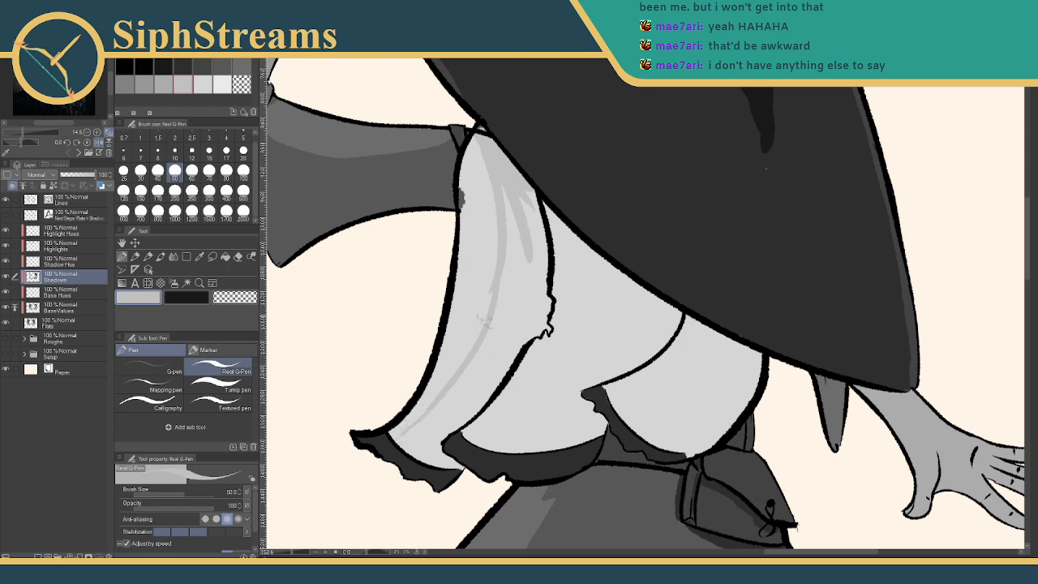
pyautogui.moveTo(508, 190); pyautogui.dragTo(503, 307)
pyautogui.moveTo(526, 213); pyautogui.dragTo(519, 250)
pyautogui.moveTo(535, 196)
pyautogui.mouseDown()
pyautogui.moveTo(537, 304)
pyautogui.moveTo(497, 342)
pyautogui.moveTo(477, 386)
pyautogui.moveTo(487, 381)
pyautogui.moveTo(459, 412)
pyautogui.moveTo(442, 401)
pyautogui.moveTo(404, 440)
pyautogui.moveTo(444, 456)
pyautogui.moveTo(438, 432)
pyautogui.mouseUp()
# Fill the other two blouse panels with light grey shadow and erase the stray patch beside the sleeve using transparent colour
pyautogui.moveTo(670, 354)
pyautogui.mouseDown()
pyautogui.moveTo(695, 402)
pyautogui.moveTo(706, 383)
pyautogui.moveTo(675, 331)
pyautogui.moveTo(752, 356)
pyautogui.moveTo(737, 405)
pyautogui.moveTo(686, 446)
pyautogui.moveTo(612, 386)
pyautogui.moveTo(677, 443)
pyautogui.moveTo(648, 387)
pyautogui.mouseUp()
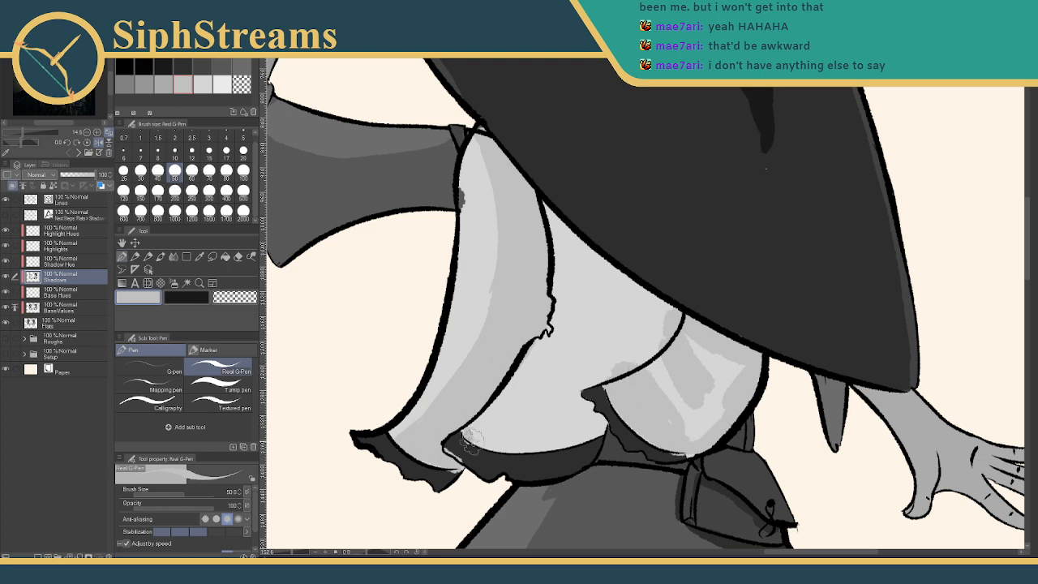
pyautogui.moveTo(471, 440)
pyautogui.mouseDown()
pyautogui.moveTo(532, 450)
pyautogui.moveTo(595, 426)
pyautogui.moveTo(578, 390)
pyautogui.moveTo(585, 422)
pyautogui.moveTo(500, 436)
pyautogui.moveTo(491, 427)
pyautogui.moveTo(509, 385)
pyautogui.moveTo(506, 411)
pyautogui.moveTo(526, 421)
pyautogui.moveTo(557, 409)
pyautogui.moveTo(590, 374)
pyautogui.moveTo(581, 367)
pyautogui.moveTo(634, 335)
pyautogui.moveTo(543, 209)
pyautogui.moveTo(543, 224)
pyautogui.moveTo(669, 319)
pyautogui.moveTo(575, 274)
pyautogui.mouseUp()
pyautogui.moveTo(596, 311)
pyautogui.mouseDown()
pyautogui.moveTo(631, 329)
pyautogui.moveTo(652, 388)
pyautogui.moveTo(682, 405)
pyautogui.moveTo(674, 384)
pyautogui.moveTo(725, 364)
pyautogui.moveTo(741, 375)
pyautogui.moveTo(697, 439)
pyautogui.mouseUp()
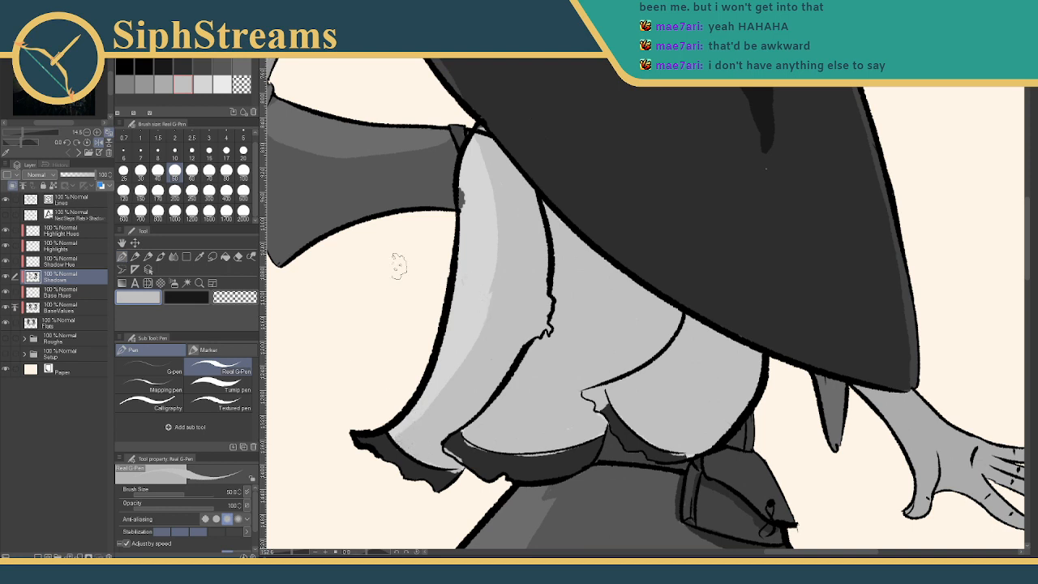
pyautogui.press('c')
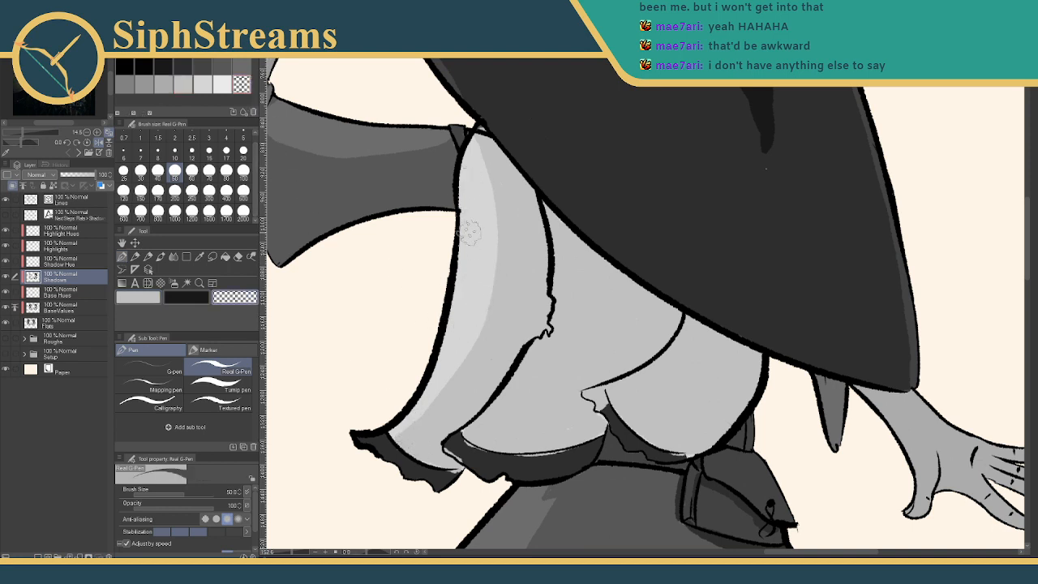
# Shade the outer panel's ruffled trim near-black with the Real G-Pen and undo the strokes on the middle panel's trim
pyautogui.scroll(-3, 454, 236)
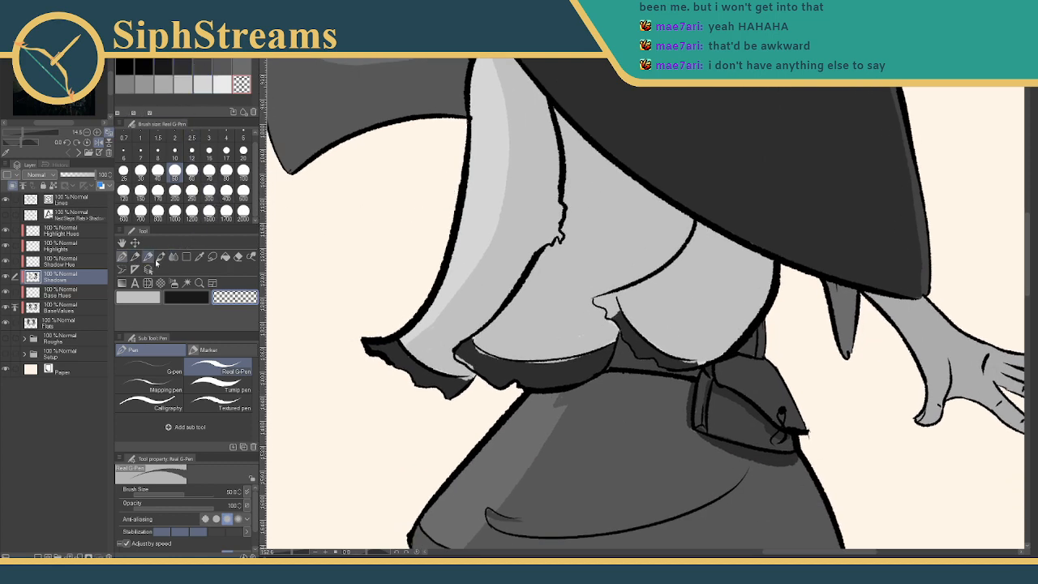
pyautogui.click(199, 256)
pyautogui.click(396, 346)
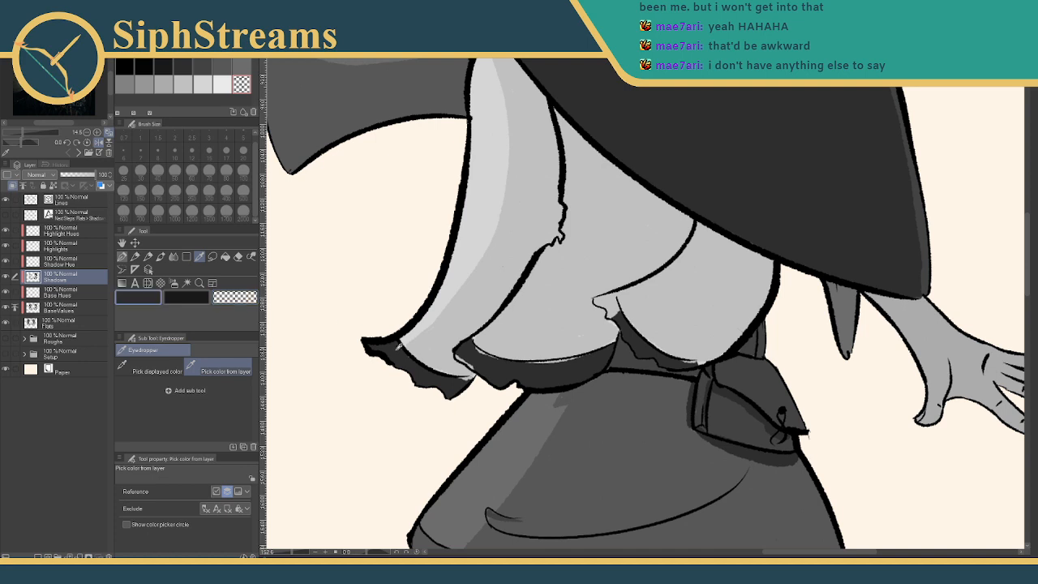
pyautogui.click(169, 69)
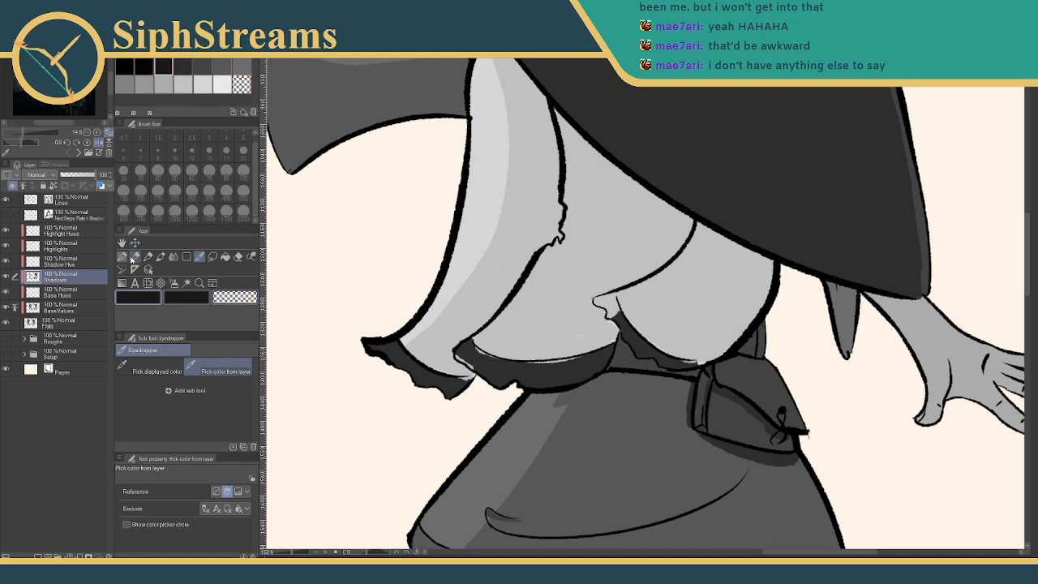
pyautogui.click(122, 256)
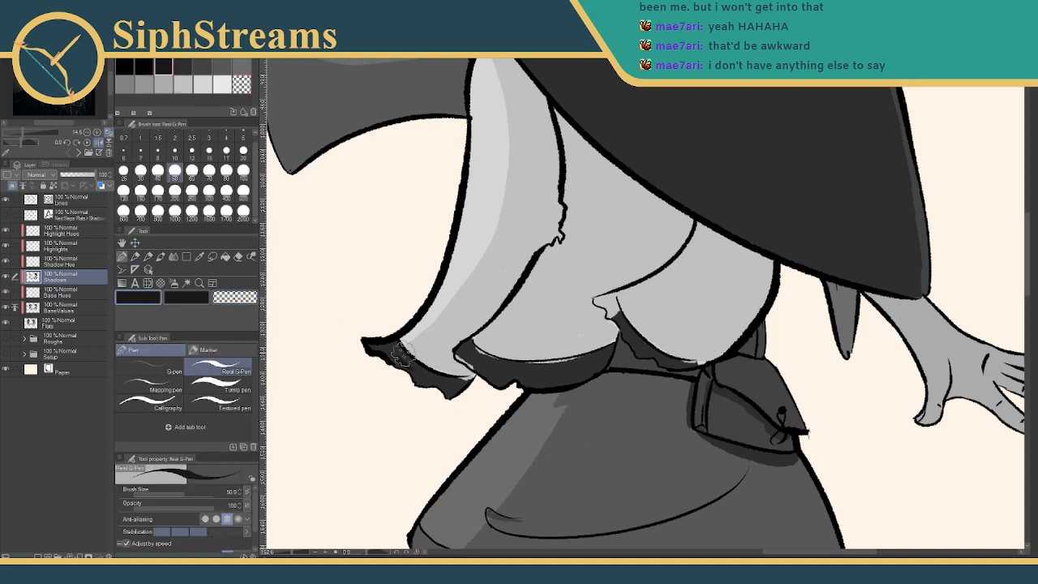
pyautogui.moveTo(410, 363)
pyautogui.mouseDown()
pyautogui.moveTo(475, 385)
pyautogui.moveTo(424, 385)
pyautogui.moveTo(456, 402)
pyautogui.moveTo(495, 362)
pyautogui.moveTo(461, 353)
pyautogui.moveTo(471, 361)
pyautogui.moveTo(468, 346)
pyautogui.moveTo(512, 387)
pyautogui.moveTo(493, 367)
pyautogui.moveTo(511, 371)
pyautogui.moveTo(484, 361)
pyautogui.moveTo(518, 372)
pyautogui.moveTo(592, 373)
pyautogui.mouseUp()
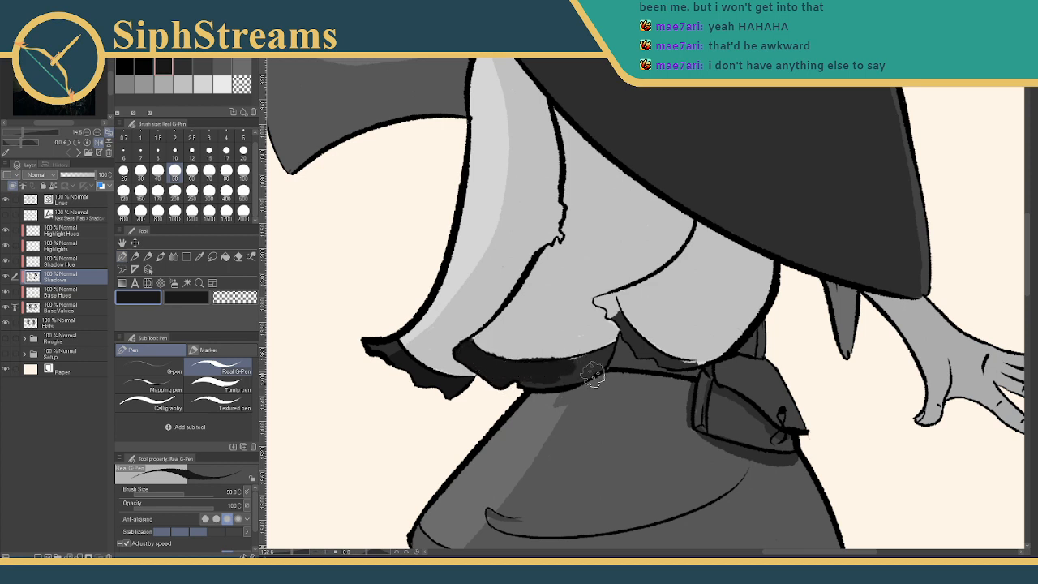
pyautogui.hotkey('ctrl', 'z')
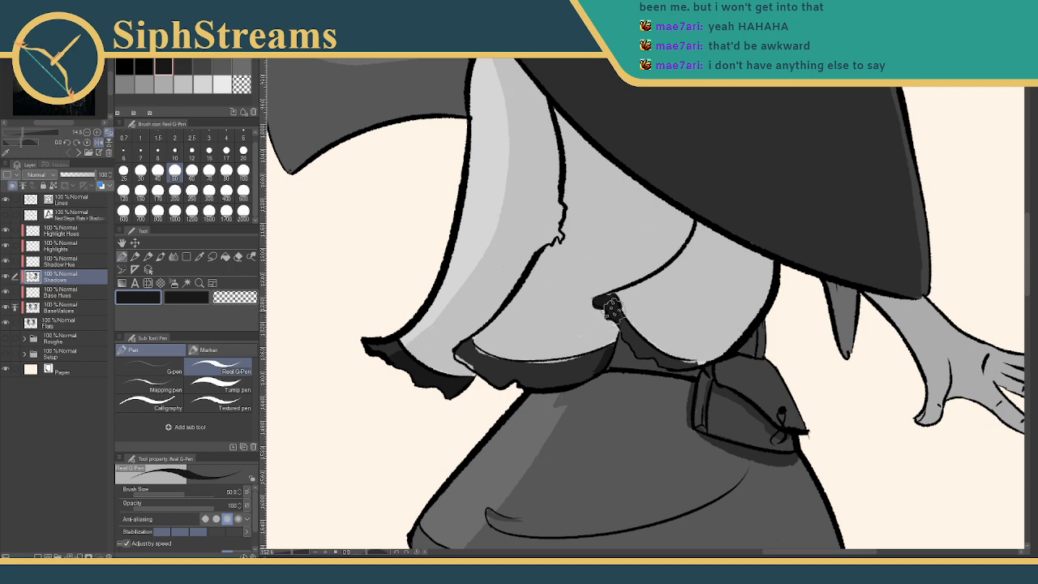
# Fill the ruffled trim of the blouse panel nearest the pouch with near-black shadow
pyautogui.moveTo(607, 333); pyautogui.dragTo(510, 319)
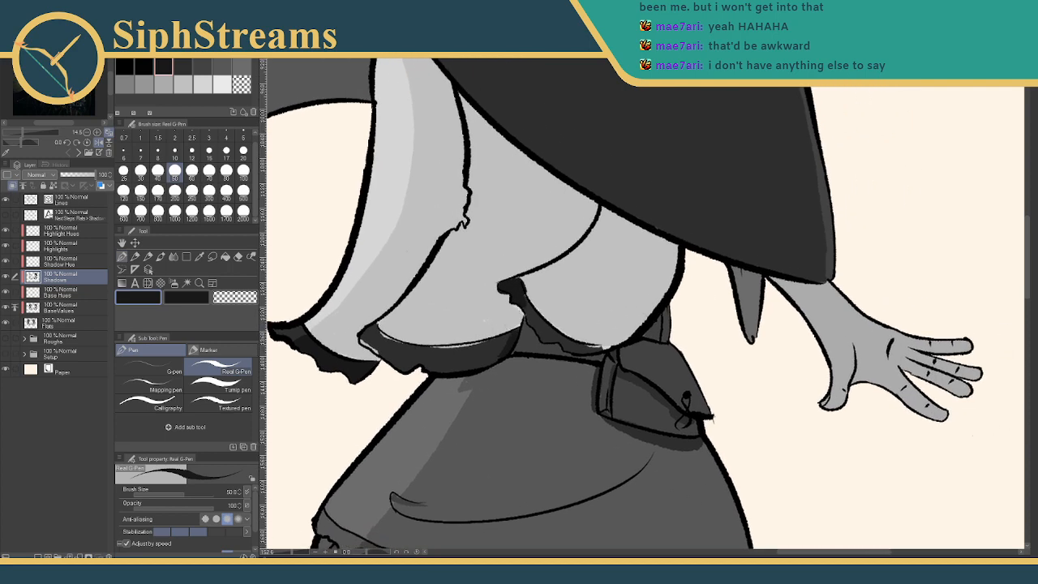
pyautogui.moveTo(292, 553); pyautogui.dragTo(298, 552)
pyautogui.moveTo(473, 384); pyautogui.dragTo(592, 347)
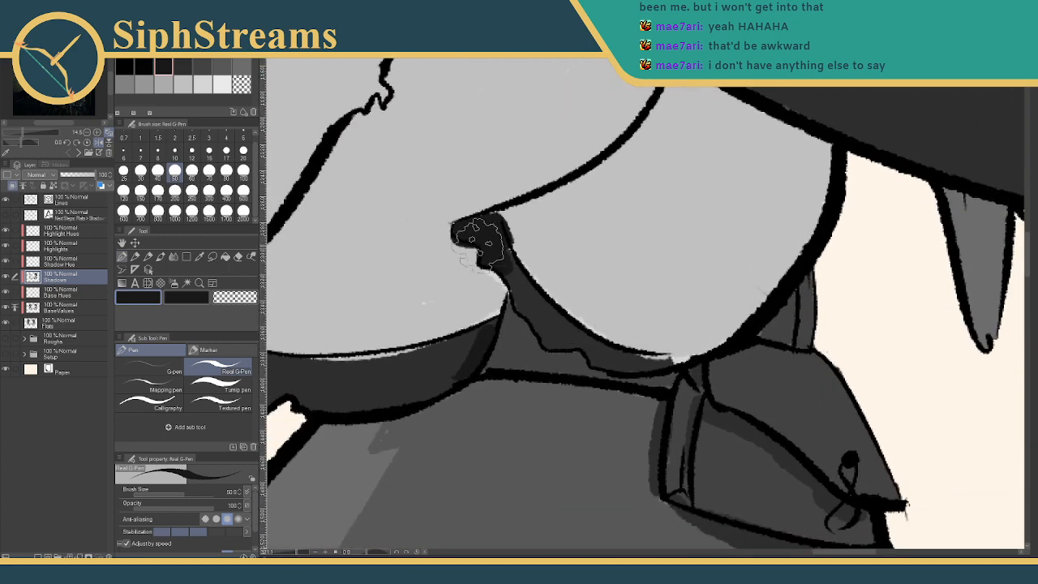
pyautogui.moveTo(486, 248)
pyautogui.mouseDown()
pyautogui.moveTo(513, 284)
pyautogui.moveTo(503, 255)
pyautogui.moveTo(535, 298)
pyautogui.moveTo(510, 262)
pyautogui.moveTo(526, 309)
pyautogui.moveTo(522, 300)
pyautogui.moveTo(547, 317)
pyautogui.moveTo(538, 304)
pyautogui.moveTo(540, 325)
pyautogui.moveTo(529, 308)
pyautogui.moveTo(572, 333)
pyautogui.moveTo(550, 309)
pyautogui.moveTo(578, 344)
pyautogui.moveTo(548, 331)
pyautogui.moveTo(567, 346)
pyautogui.moveTo(566, 335)
pyautogui.moveTo(604, 351)
pyautogui.moveTo(538, 297)
pyautogui.moveTo(566, 319)
pyautogui.moveTo(543, 339)
pyautogui.moveTo(625, 359)
pyautogui.moveTo(600, 355)
pyautogui.moveTo(671, 358)
pyautogui.moveTo(641, 347)
pyautogui.mouseUp()
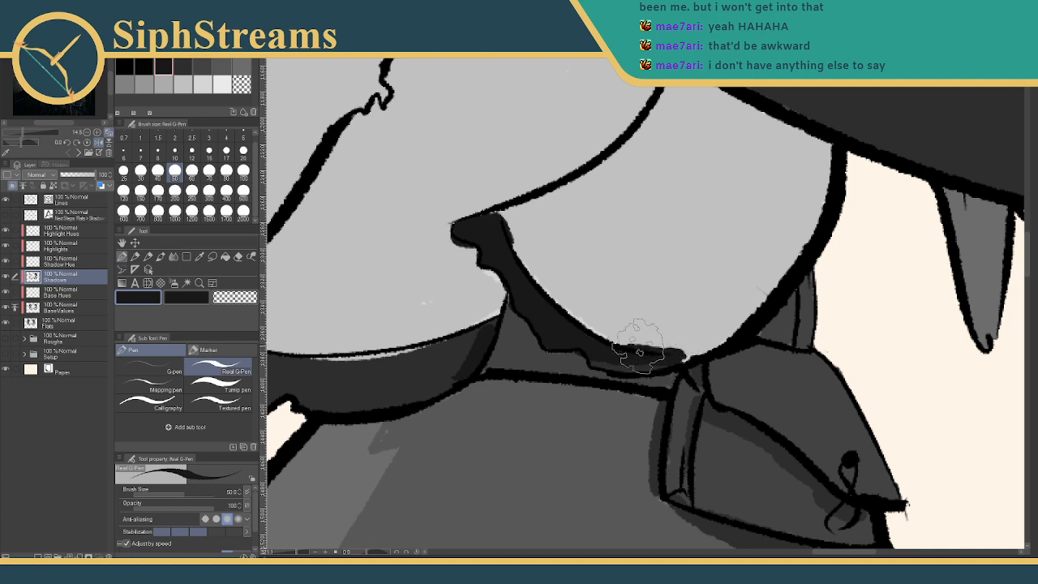
# Undo the overspill beside the pouch and fill the middle blouse panel's ruffled trim with near-black shadow
pyautogui.hotkey('ctrl', 'z')
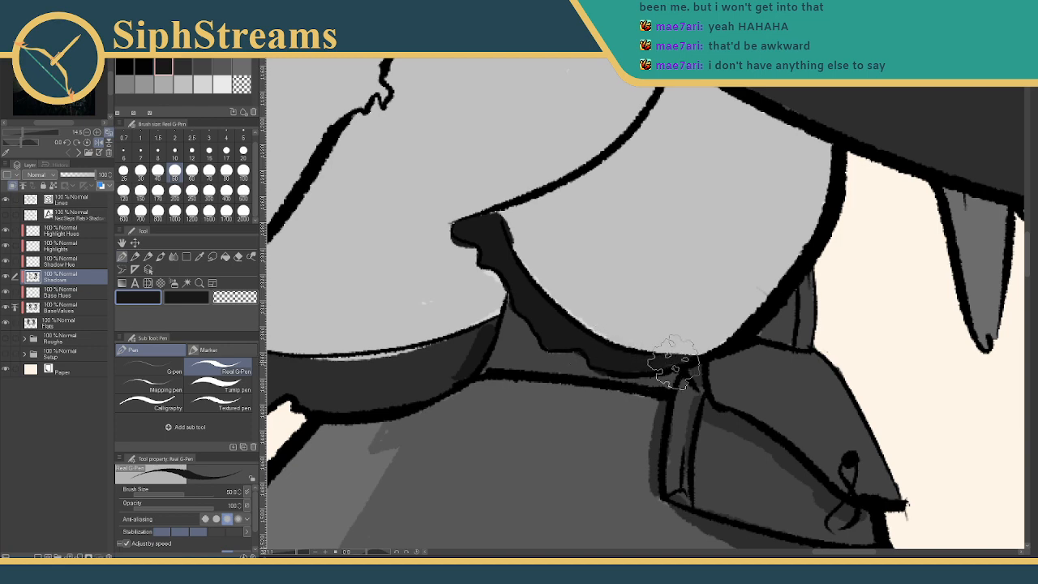
pyautogui.moveTo(582, 311); pyautogui.dragTo(856, 243)
pyautogui.moveTo(456, 265)
pyautogui.mouseDown()
pyautogui.moveTo(459, 257)
pyautogui.moveTo(466, 277)
pyautogui.moveTo(449, 288)
pyautogui.moveTo(466, 280)
pyautogui.moveTo(607, 308)
pyautogui.moveTo(753, 267)
pyautogui.moveTo(626, 301)
pyautogui.moveTo(579, 301)
pyautogui.moveTo(606, 308)
pyautogui.moveTo(678, 289)
pyautogui.mouseUp()
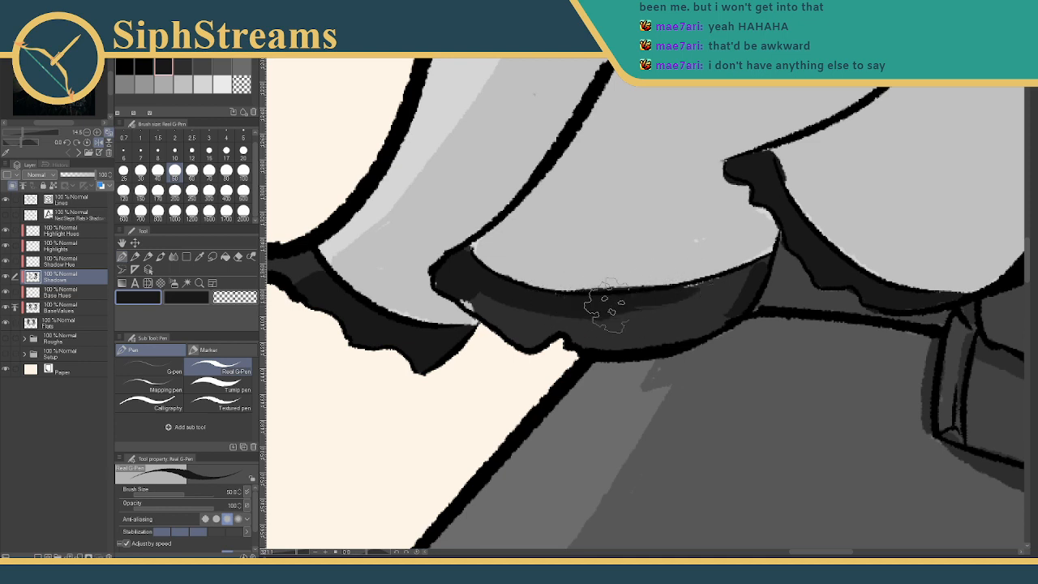
pyautogui.hotkey('ctrl', 'z')
pyautogui.moveTo(563, 307)
pyautogui.mouseDown()
pyautogui.moveTo(672, 293)
pyautogui.moveTo(747, 265)
pyautogui.moveTo(741, 294)
pyautogui.moveTo(673, 335)
pyautogui.moveTo(692, 332)
pyautogui.moveTo(725, 285)
pyautogui.moveTo(679, 305)
pyautogui.mouseUp()
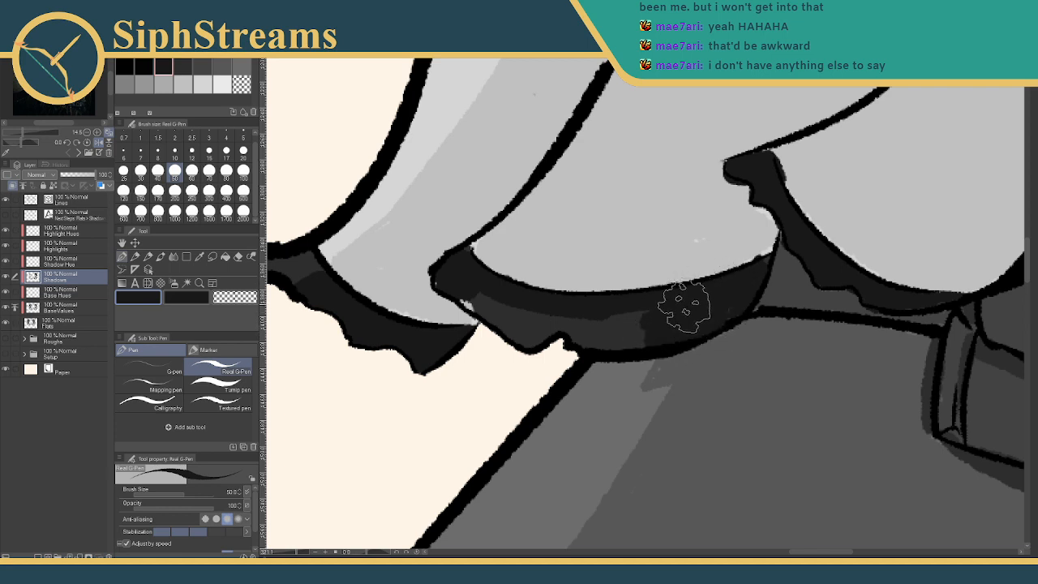
pyautogui.click(226, 360)
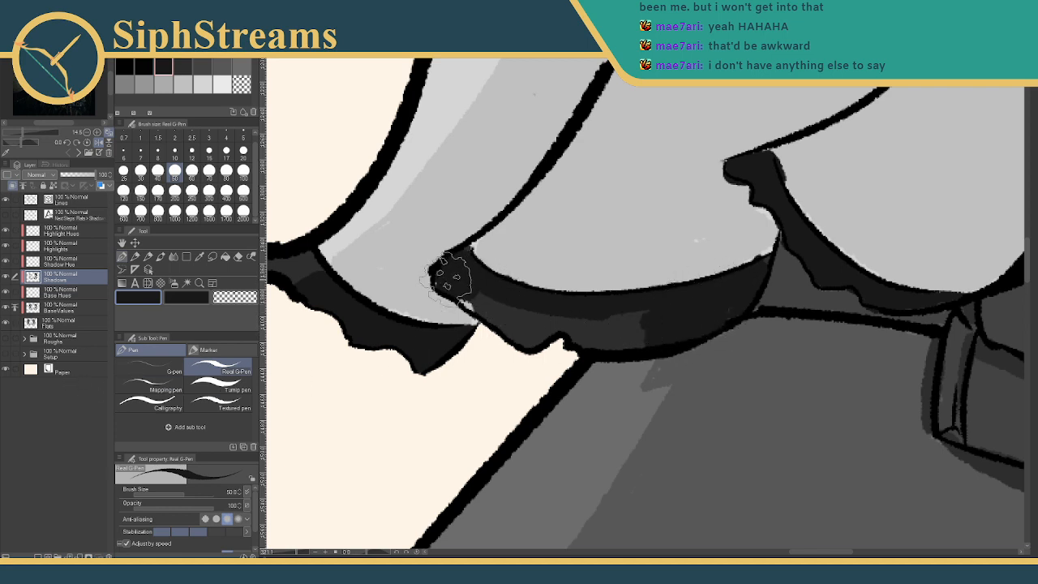
pyautogui.moveTo(487, 307)
pyautogui.mouseDown()
pyautogui.moveTo(536, 331)
pyautogui.moveTo(640, 322)
pyautogui.moveTo(530, 313)
pyautogui.moveTo(632, 319)
pyautogui.moveTo(598, 340)
pyautogui.moveTo(647, 334)
pyautogui.moveTo(604, 336)
pyautogui.moveTo(622, 341)
pyautogui.moveTo(735, 299)
pyautogui.moveTo(771, 255)
pyautogui.moveTo(705, 278)
pyautogui.moveTo(752, 205)
pyautogui.moveTo(754, 172)
pyautogui.mouseUp()
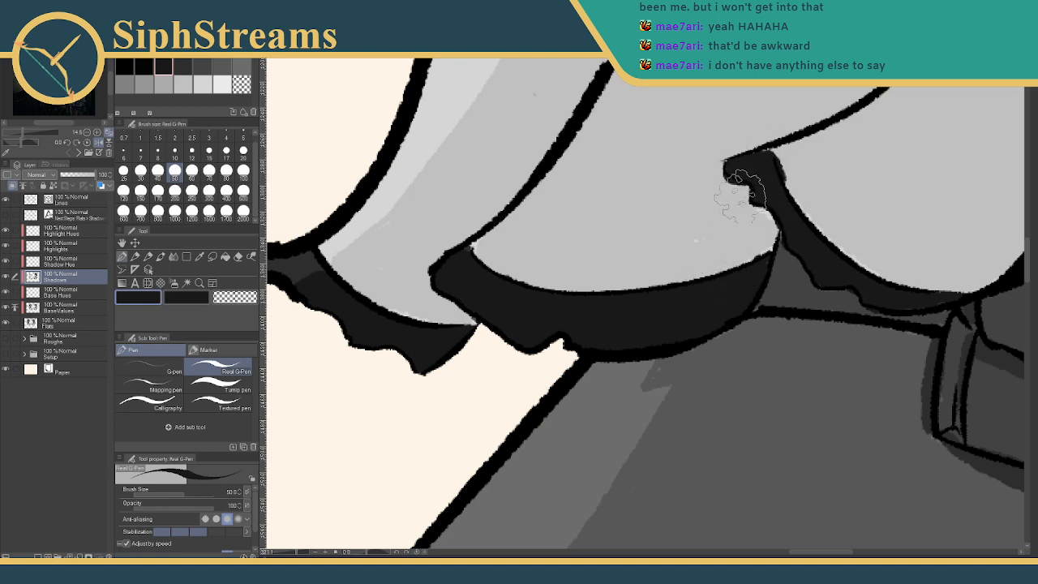
# Cover the leftover pale specks on the middle blouse panel above its ruffled trim with light grey
pyautogui.moveTo(706, 243); pyautogui.dragTo(579, 328)
pyautogui.click(180, 82)
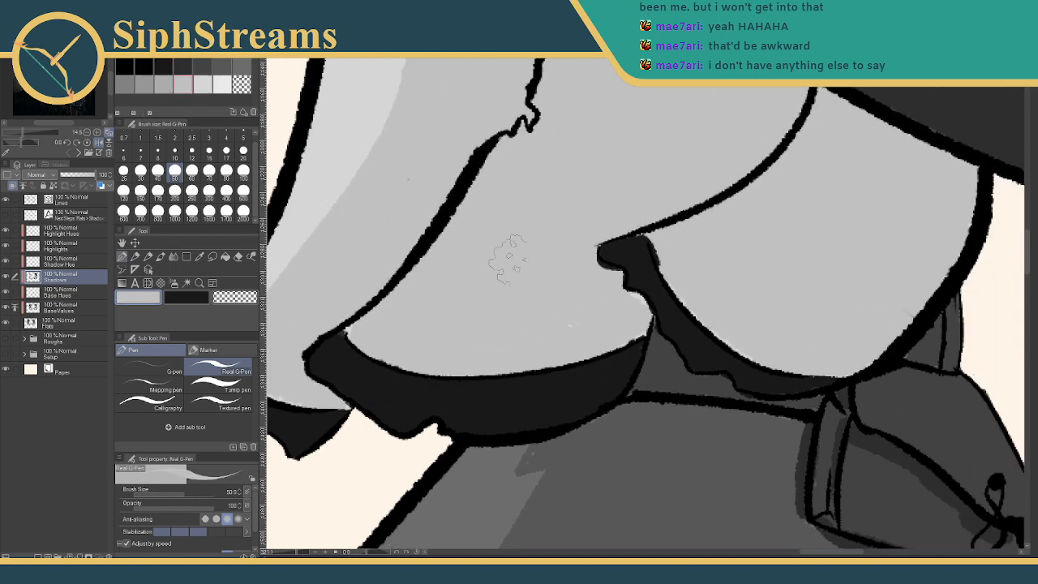
pyautogui.moveTo(635, 302); pyautogui.dragTo(617, 323)
pyautogui.moveTo(616, 323)
pyautogui.mouseDown()
pyautogui.moveTo(574, 368)
pyautogui.moveTo(653, 376)
pyautogui.mouseUp()
# Paint thin strips of paler grey along the dividing edges of the middle and inner blouse panels
pyautogui.moveTo(295, 554); pyautogui.dragTo(292, 554)
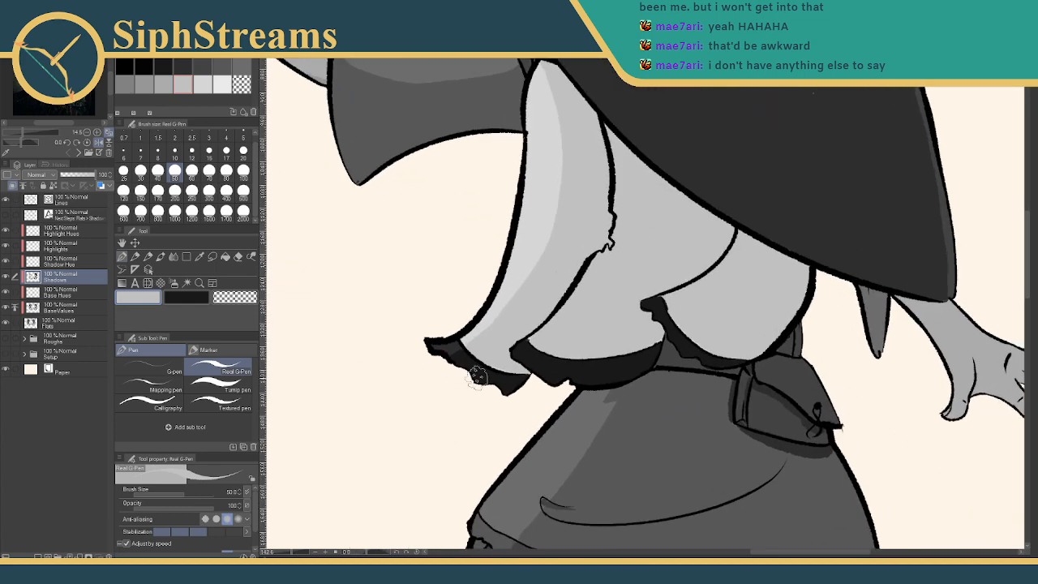
pyautogui.moveTo(439, 281)
pyautogui.mouseDown()
pyautogui.moveTo(468, 264)
pyautogui.moveTo(433, 320)
pyautogui.mouseUp()
pyautogui.moveTo(297, 555)
pyautogui.mouseDown()
pyautogui.moveTo(279, 554)
pyautogui.moveTo(296, 554)
pyautogui.mouseUp()
pyautogui.moveTo(416, 307); pyautogui.dragTo(411, 347)
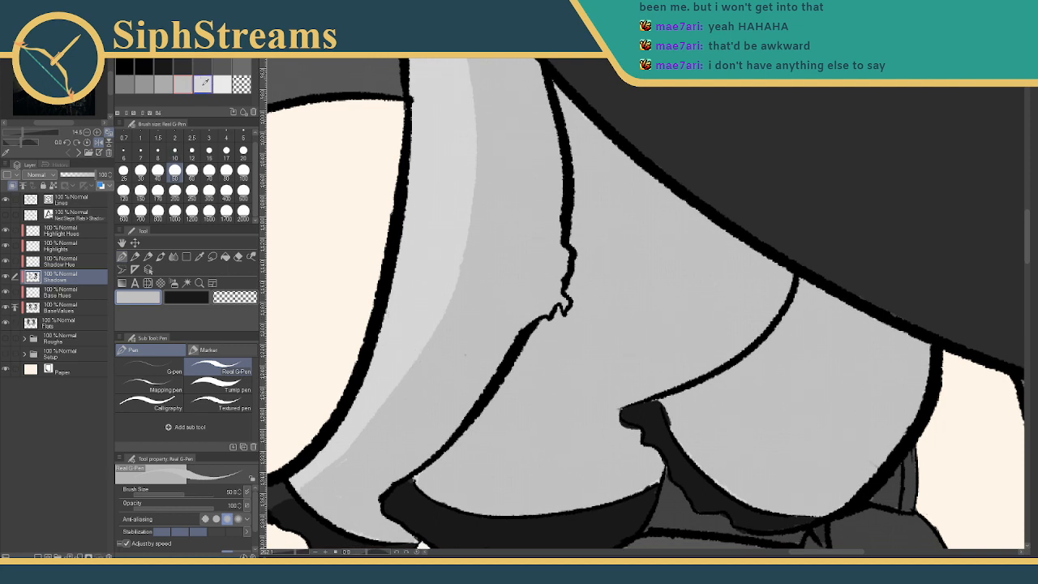
pyautogui.click(206, 81)
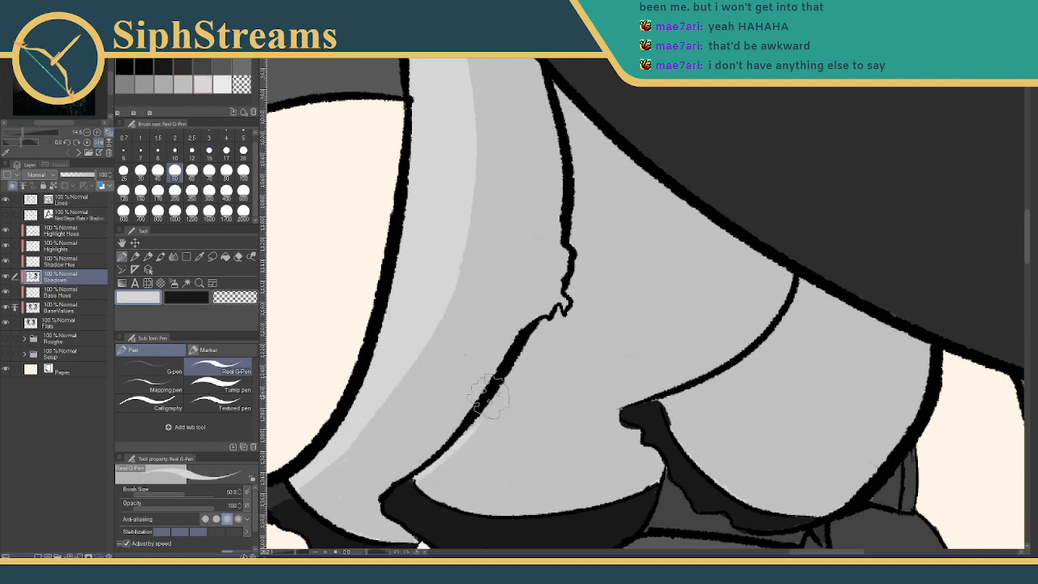
pyautogui.moveTo(523, 344)
pyautogui.mouseDown()
pyautogui.moveTo(472, 416)
pyautogui.moveTo(528, 332)
pyautogui.moveTo(526, 359)
pyautogui.moveTo(505, 376)
pyautogui.moveTo(527, 343)
pyautogui.moveTo(490, 398)
pyautogui.mouseUp()
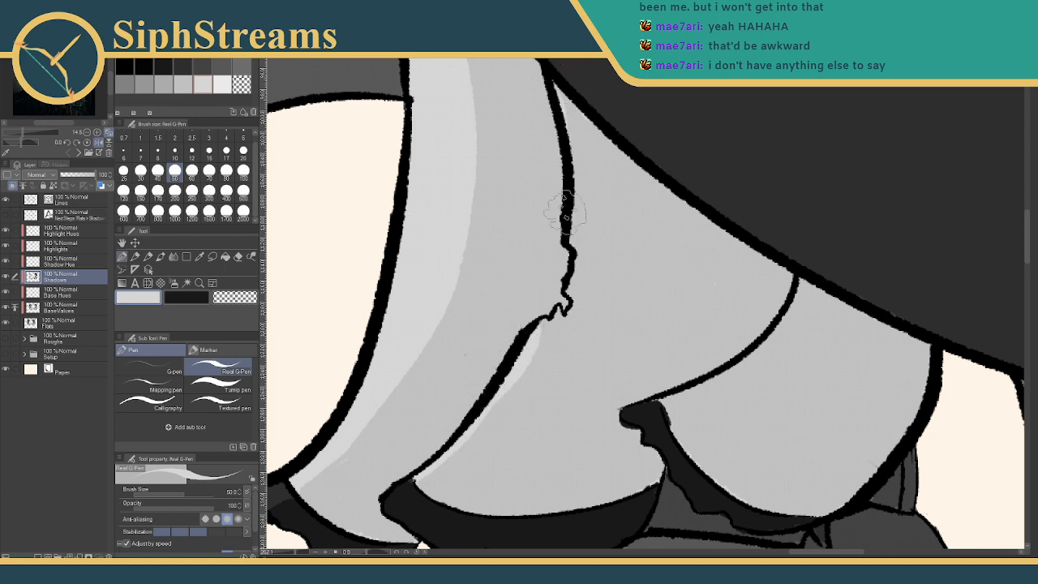
pyautogui.moveTo(563, 97)
pyautogui.mouseDown()
pyautogui.moveTo(566, 223)
pyautogui.moveTo(573, 191)
pyautogui.moveTo(575, 238)
pyautogui.moveTo(596, 282)
pyautogui.moveTo(562, 270)
pyautogui.moveTo(576, 244)
pyautogui.moveTo(585, 258)
pyautogui.moveTo(570, 282)
pyautogui.moveTo(577, 305)
pyautogui.moveTo(563, 320)
pyautogui.moveTo(537, 318)
pyautogui.moveTo(569, 325)
pyautogui.mouseUp()
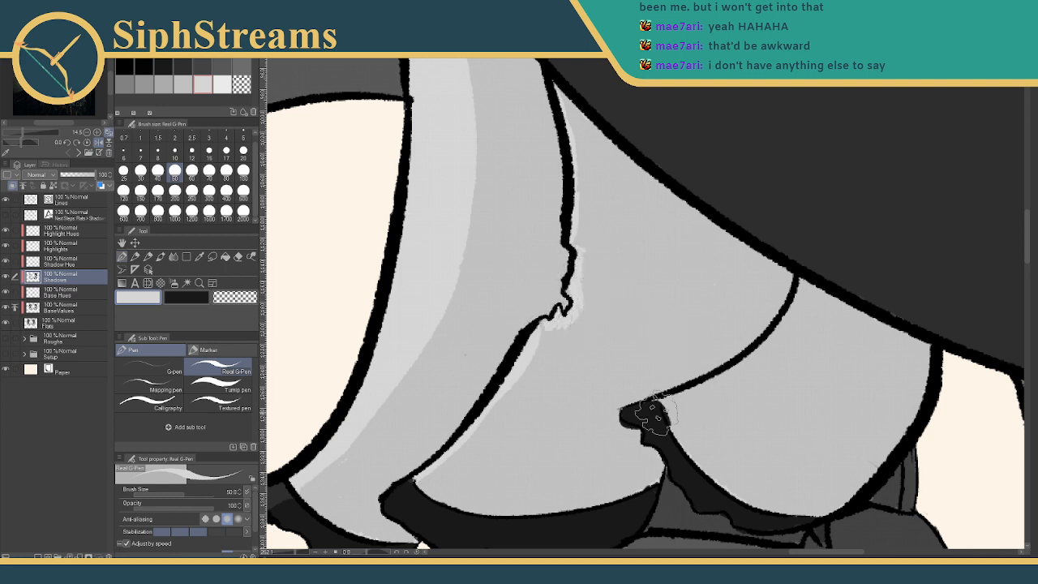
pyautogui.moveTo(667, 401)
pyautogui.mouseDown()
pyautogui.moveTo(732, 351)
pyautogui.moveTo(693, 390)
pyautogui.moveTo(730, 369)
pyautogui.mouseUp()
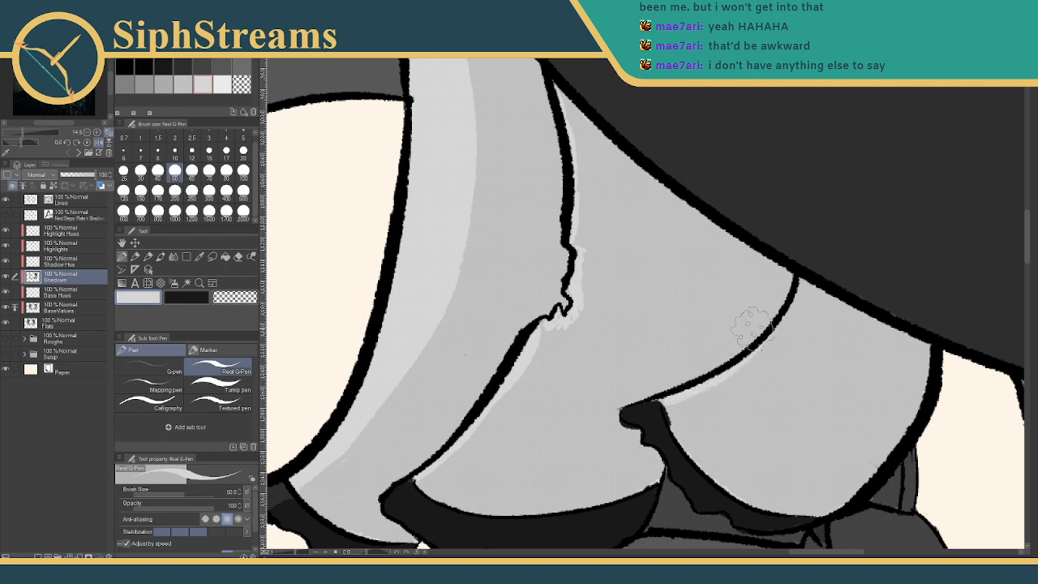
pyautogui.moveTo(751, 324); pyautogui.dragTo(815, 211)
# Add dark grey lighter accents to the outer ends of the three blouse panels' near-black ruffled trims
pyautogui.click(185, 63)
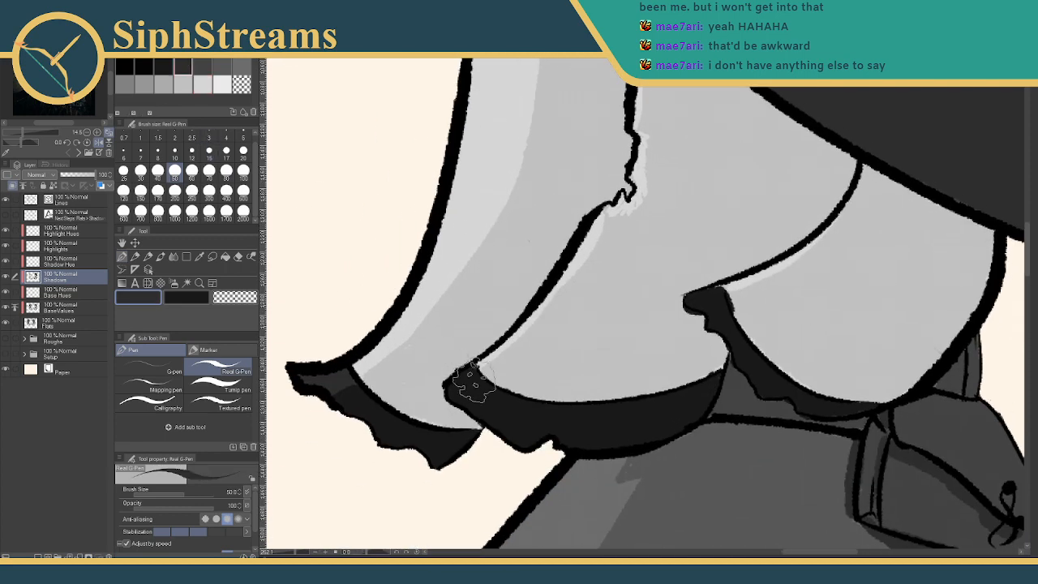
pyautogui.moveTo(475, 381)
pyautogui.mouseDown()
pyautogui.moveTo(463, 382)
pyautogui.moveTo(471, 371)
pyautogui.mouseUp()
pyautogui.moveTo(695, 309)
pyautogui.mouseDown()
pyautogui.moveTo(708, 293)
pyautogui.moveTo(709, 345)
pyautogui.moveTo(706, 313)
pyautogui.moveTo(714, 333)
pyautogui.moveTo(714, 320)
pyautogui.mouseUp()
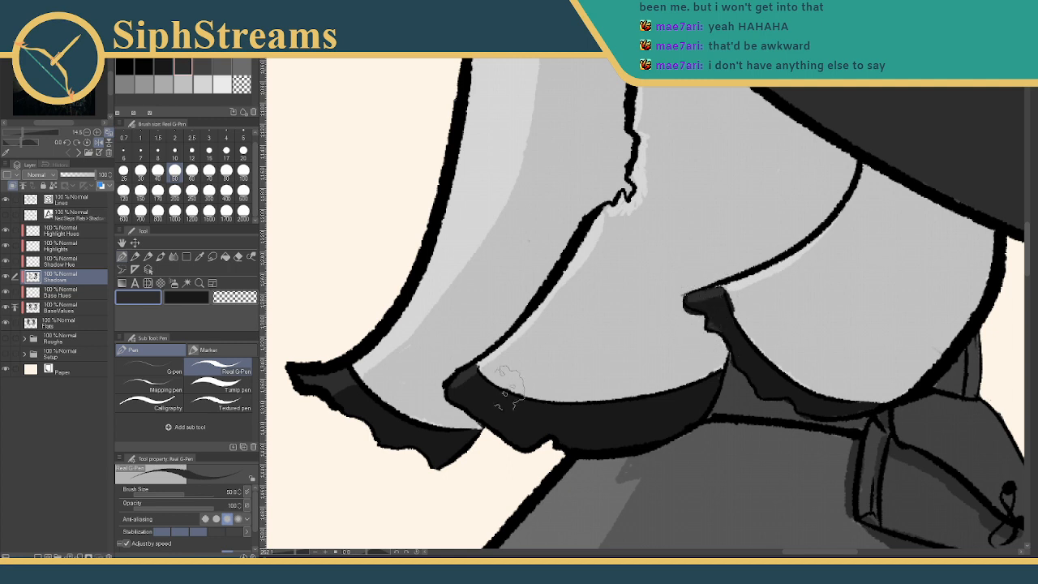
pyautogui.moveTo(458, 395); pyautogui.dragTo(482, 410)
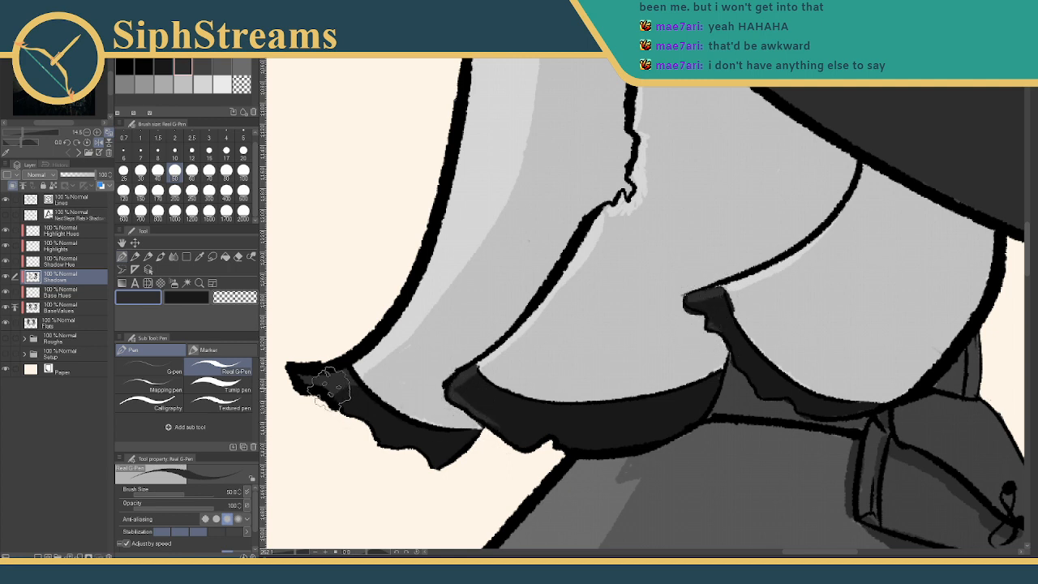
pyautogui.moveTo(329, 387)
pyautogui.mouseDown()
pyautogui.moveTo(371, 425)
pyautogui.moveTo(340, 389)
pyautogui.moveTo(375, 430)
pyautogui.mouseUp()
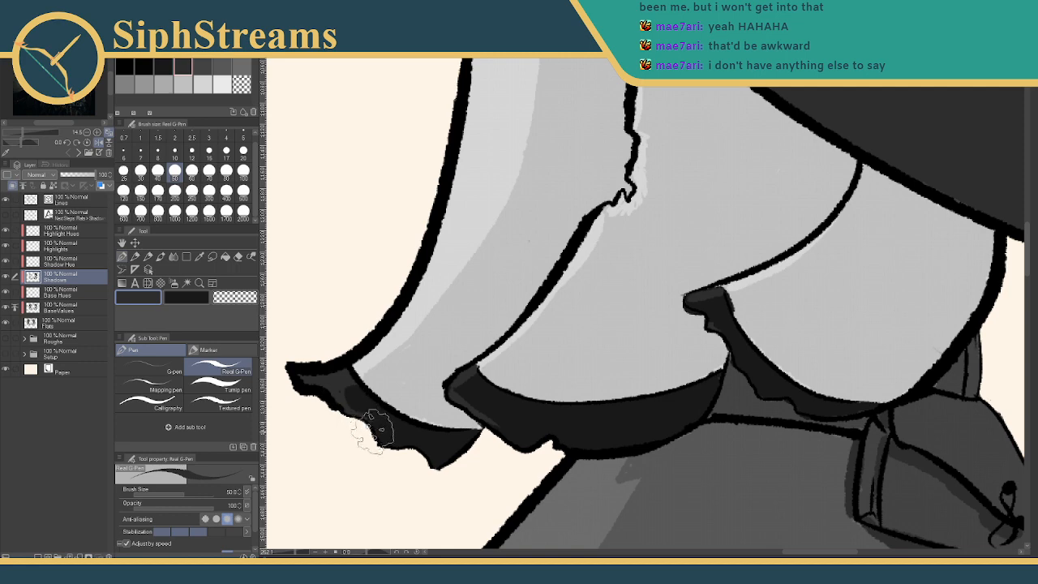
pyautogui.moveTo(336, 392)
pyautogui.mouseDown()
pyautogui.moveTo(358, 433)
pyautogui.moveTo(346, 404)
pyautogui.moveTo(384, 440)
pyautogui.mouseUp()
# Shade the pointed piece hanging below the hat brim with the skirt's dark grey, then erase a lighter strip along one edge using transparent colour
pyautogui.moveTo(294, 553); pyautogui.dragTo(286, 553)
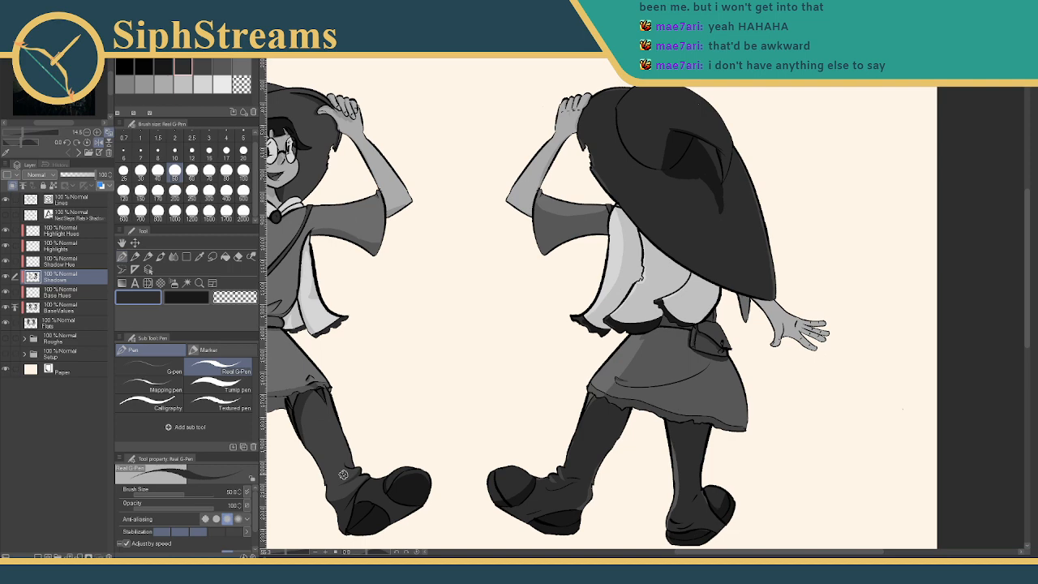
pyautogui.moveTo(550, 424); pyautogui.dragTo(436, 468)
pyautogui.moveTo(286, 553); pyautogui.dragTo(294, 553)
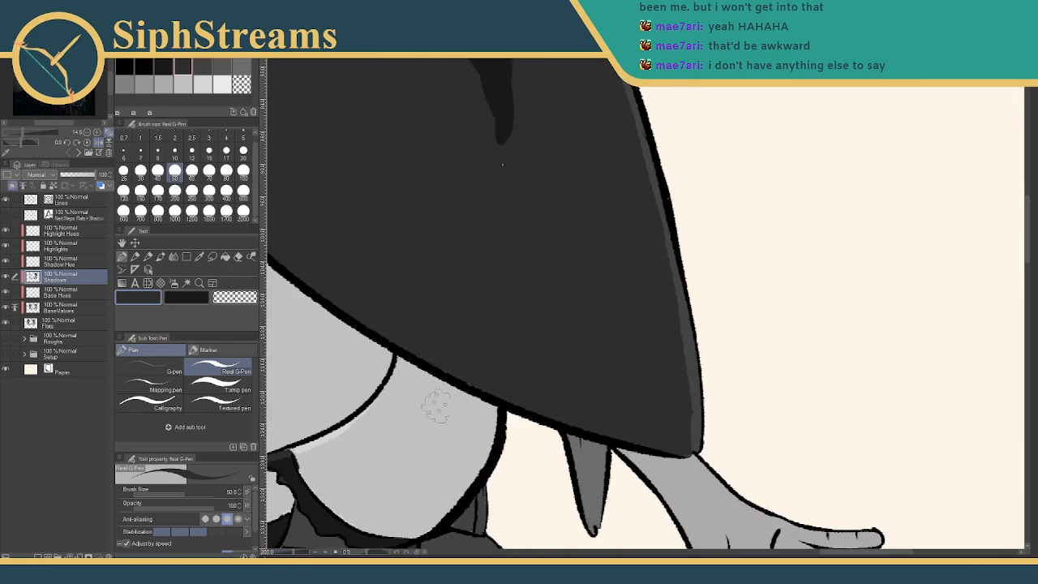
pyautogui.moveTo(433, 406); pyautogui.dragTo(447, 203)
pyautogui.click(198, 255)
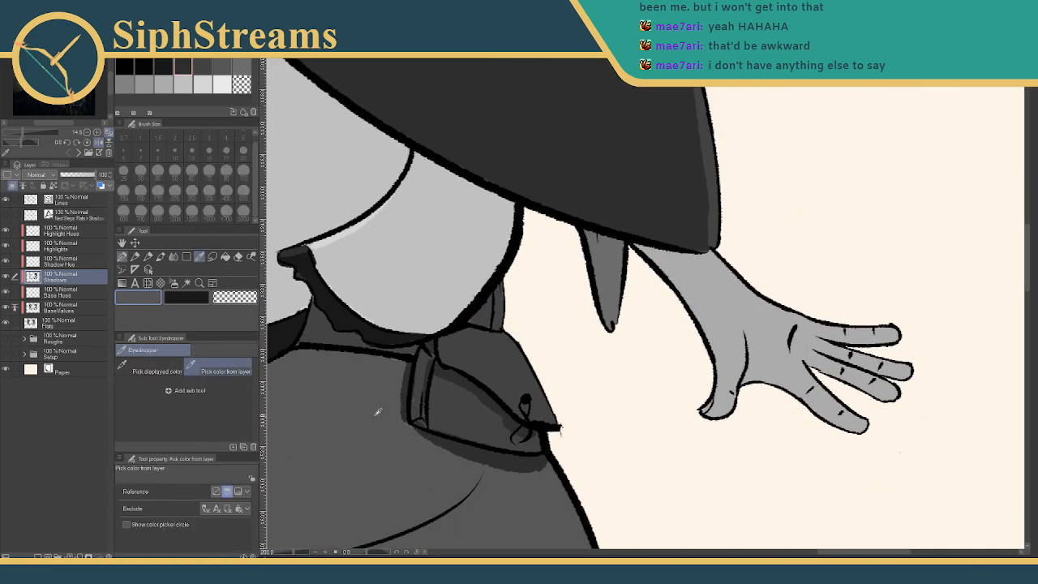
pyautogui.click(122, 256)
pyautogui.moveTo(613, 254)
pyautogui.mouseDown()
pyautogui.moveTo(811, 289)
pyautogui.moveTo(704, 303)
pyautogui.moveTo(698, 363)
pyautogui.mouseUp()
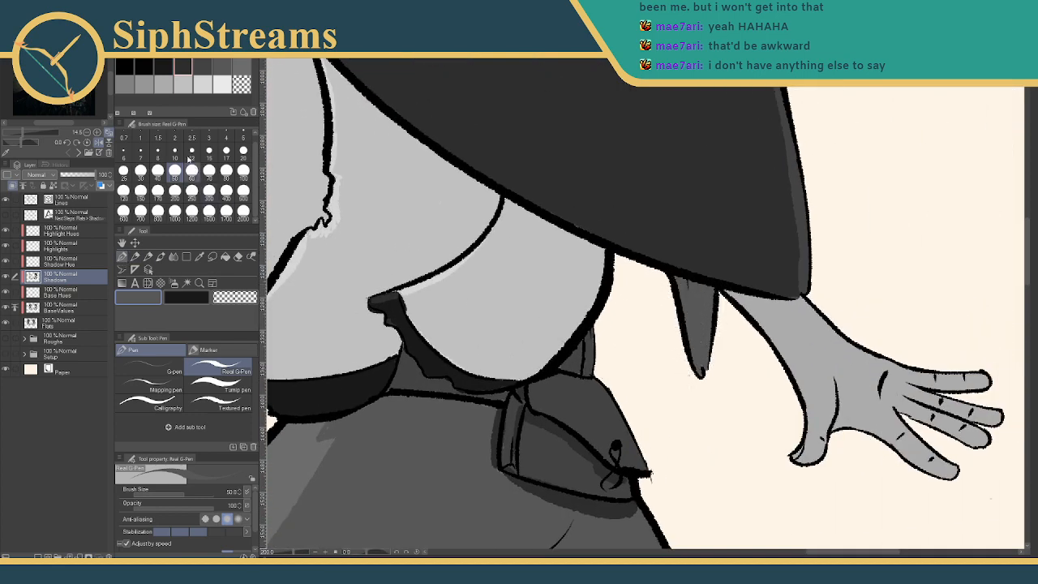
pyautogui.press('c')
pyautogui.moveTo(673, 286)
pyautogui.mouseDown()
pyautogui.moveTo(676, 371)
pyautogui.moveTo(682, 309)
pyautogui.moveTo(696, 381)
pyautogui.mouseUp()
pyautogui.moveTo(683, 341); pyautogui.dragTo(701, 383)
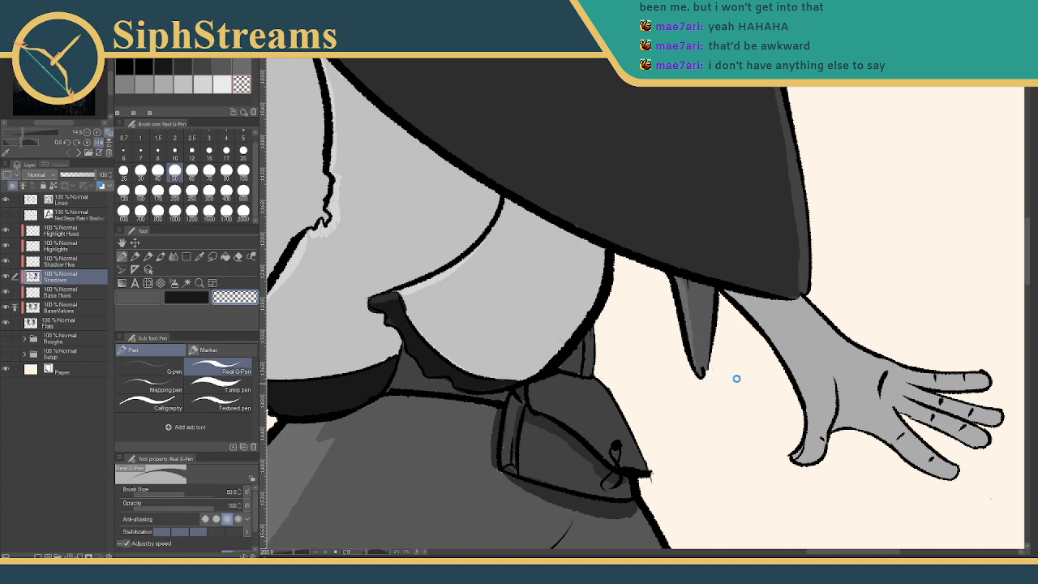
pyautogui.moveTo(737, 379); pyautogui.dragTo(549, 312)
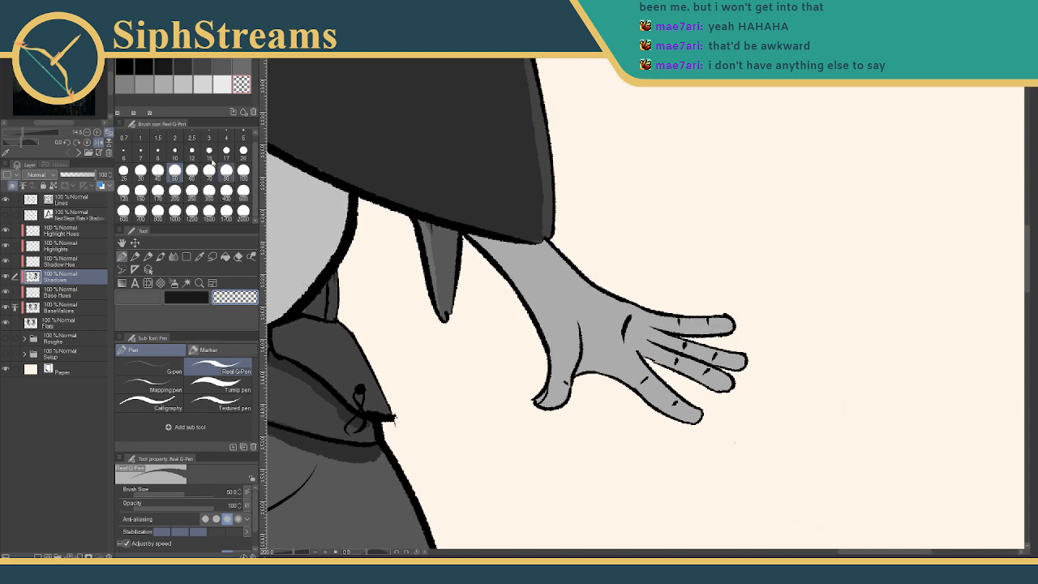
pyautogui.click(214, 257)
pyautogui.click(527, 289)
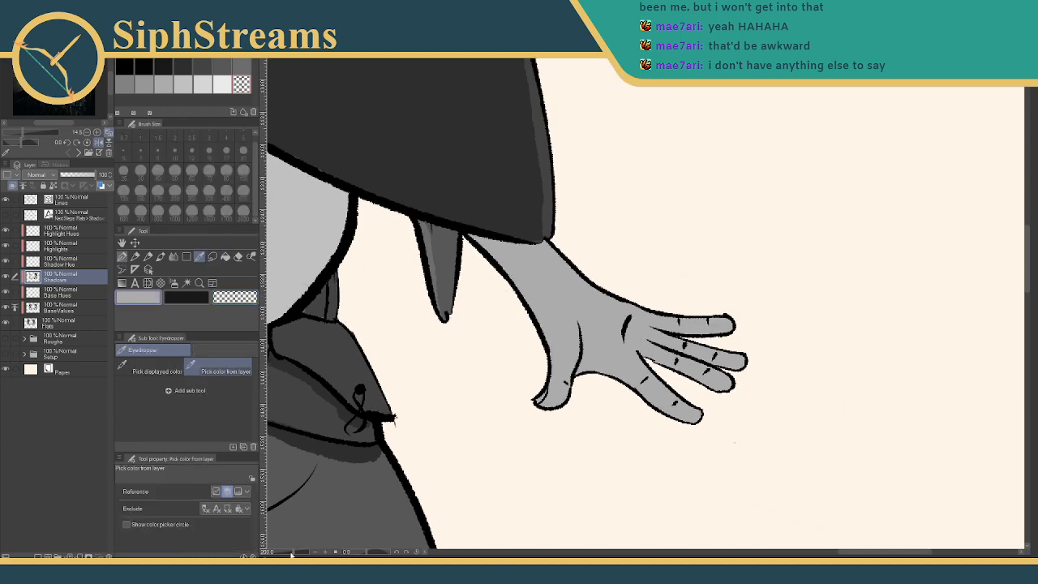
pyautogui.moveTo(291, 553); pyautogui.dragTo(285, 553)
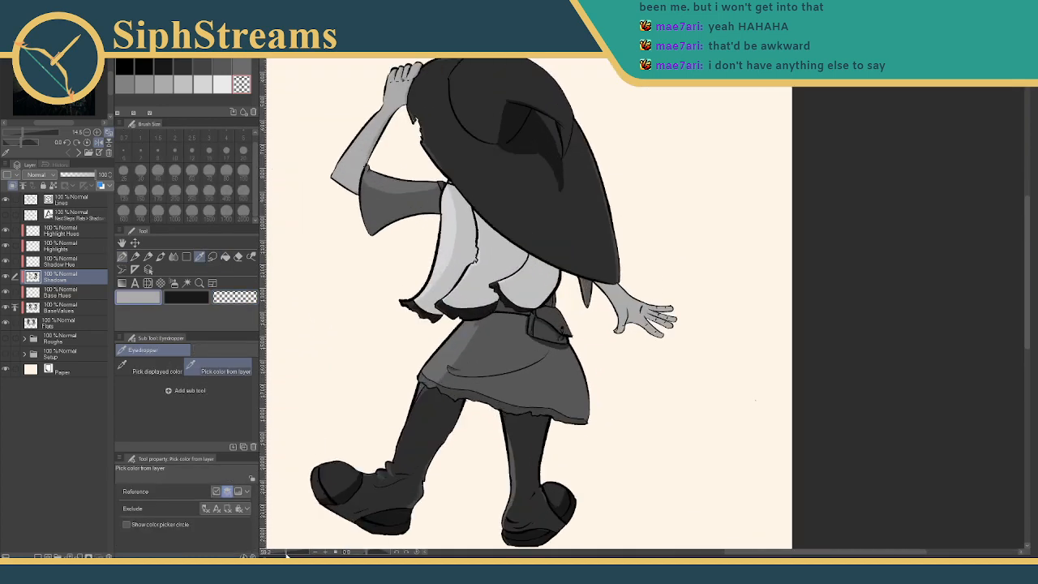
pyautogui.moveTo(348, 405); pyautogui.dragTo(640, 406)
pyautogui.moveTo(584, 314); pyautogui.dragTo(584, 440)
pyautogui.moveTo(525, 259); pyautogui.dragTo(425, 340)
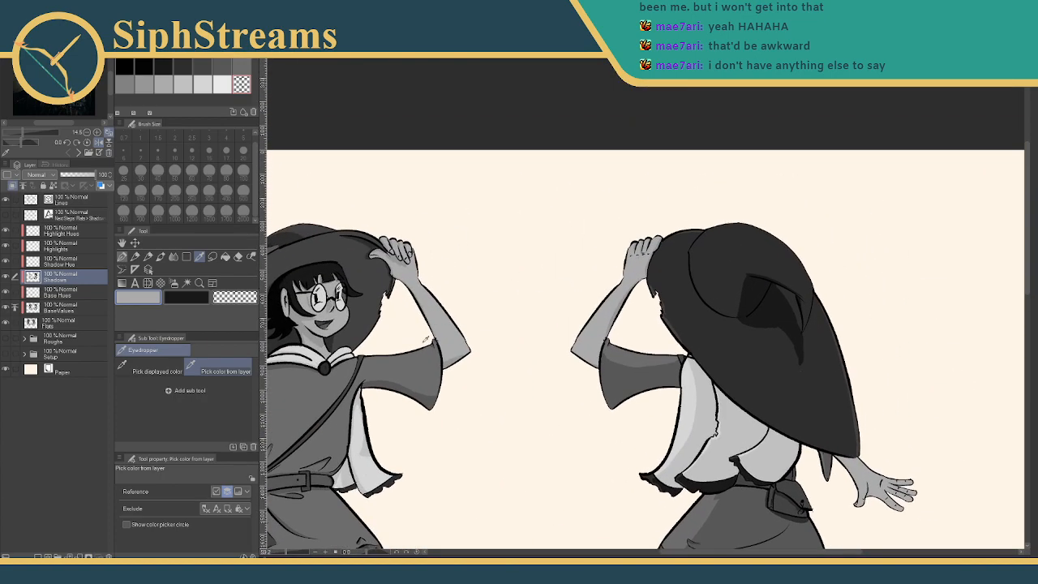
pyautogui.moveTo(286, 552); pyautogui.dragTo(474, 497)
pyautogui.moveTo(628, 327); pyautogui.dragTo(607, 336)
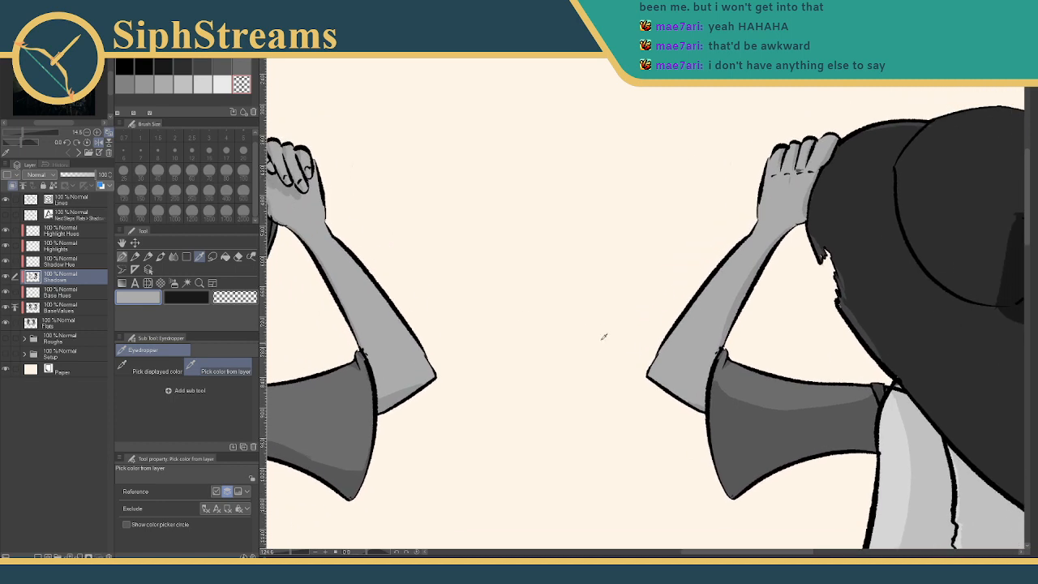
pyautogui.click(203, 85)
pyautogui.click(186, 83)
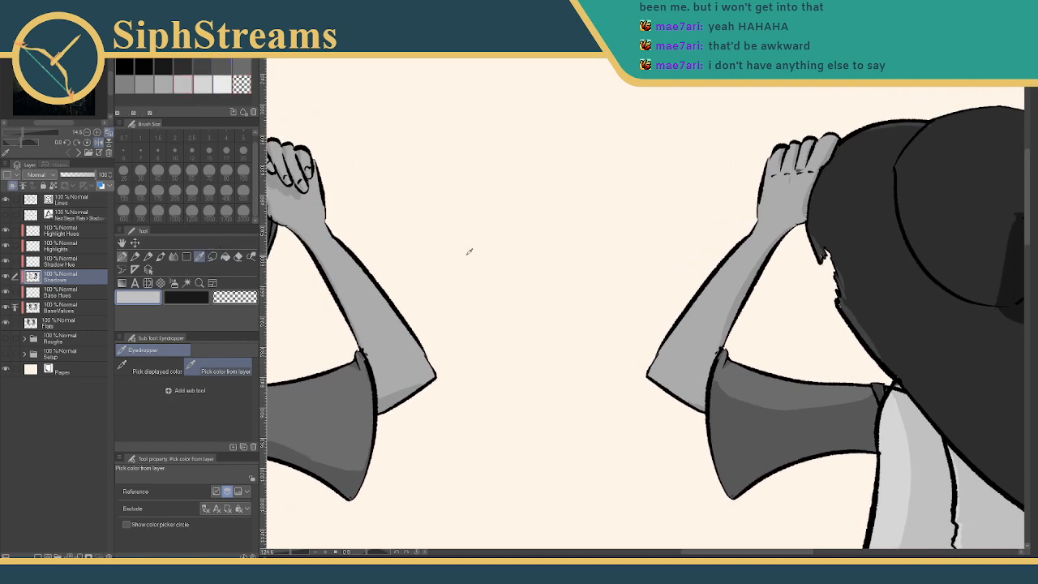
pyautogui.press('p')
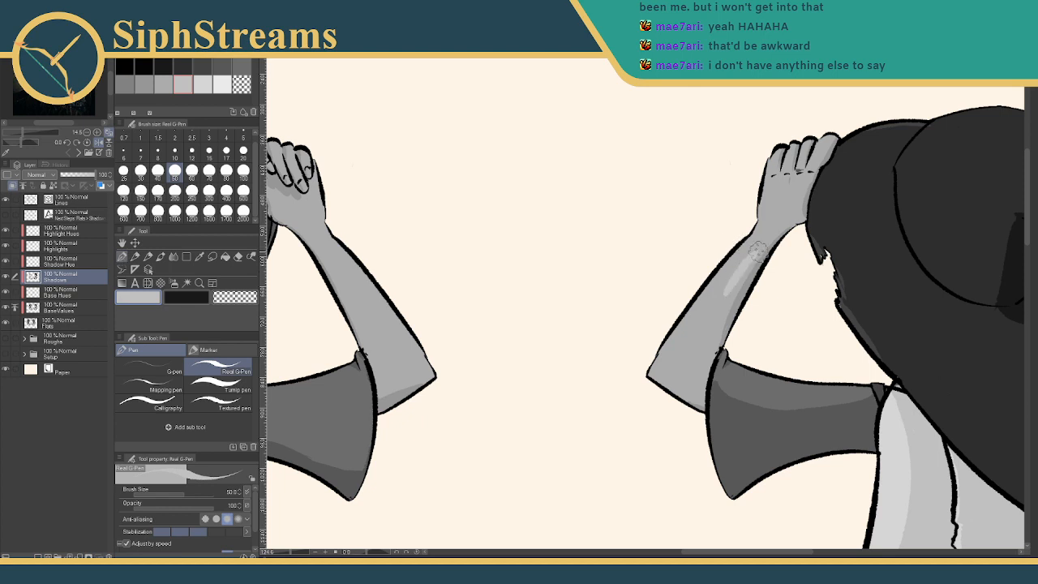
pyautogui.hotkey('ctrl', 'z')
# Shade the back view's raised hand and forearm mid-grey down to the elbow, leaving a lighter strip along the outer edge
pyautogui.click(128, 88)
pyautogui.click(144, 83)
pyautogui.moveTo(753, 256); pyautogui.dragTo(721, 318)
pyautogui.hotkey('ctrl', 'z')
pyautogui.moveTo(721, 274); pyautogui.dragTo(752, 268)
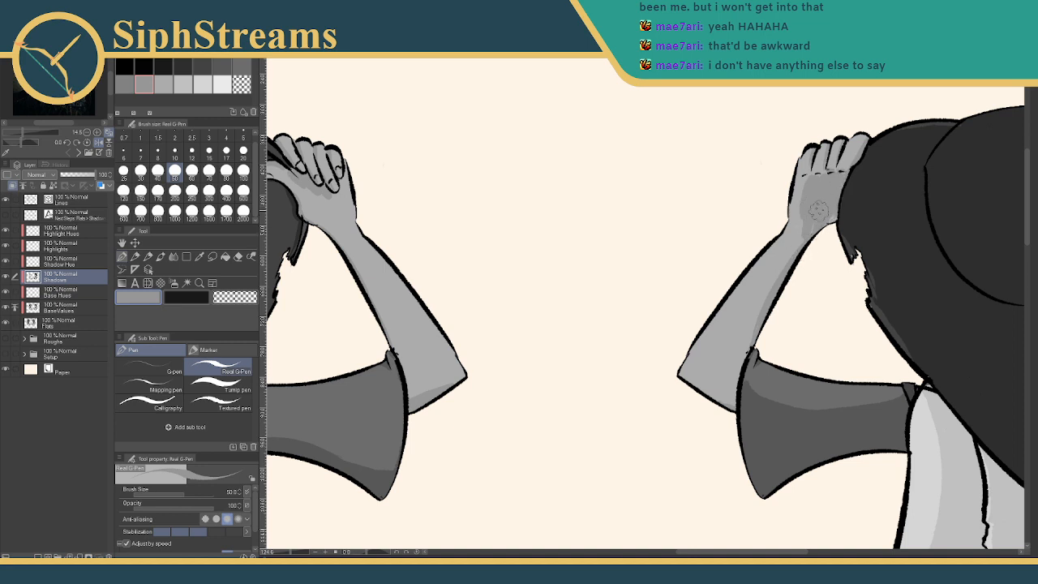
pyautogui.moveTo(783, 261); pyautogui.dragTo(751, 303)
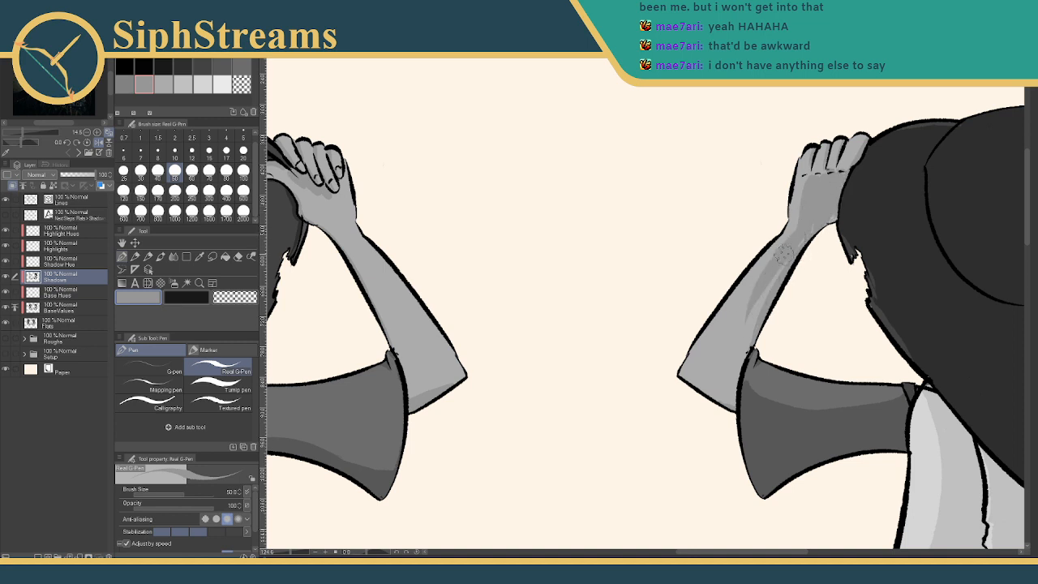
pyautogui.moveTo(780, 254); pyautogui.dragTo(740, 328)
pyautogui.moveTo(800, 226); pyautogui.dragTo(713, 333)
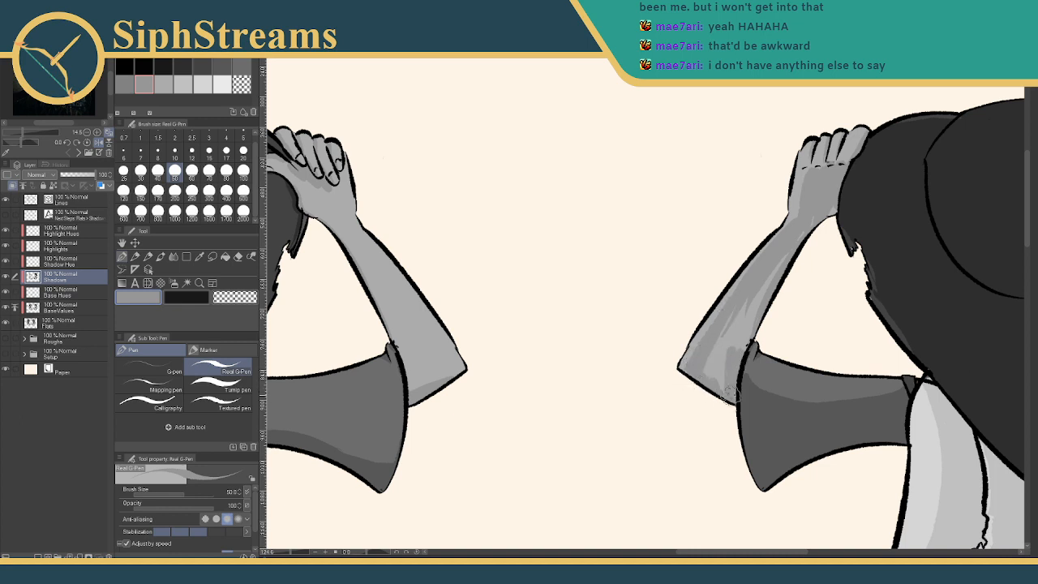
pyautogui.moveTo(730, 393)
pyautogui.mouseDown()
pyautogui.moveTo(750, 317)
pyautogui.moveTo(730, 310)
pyautogui.mouseUp()
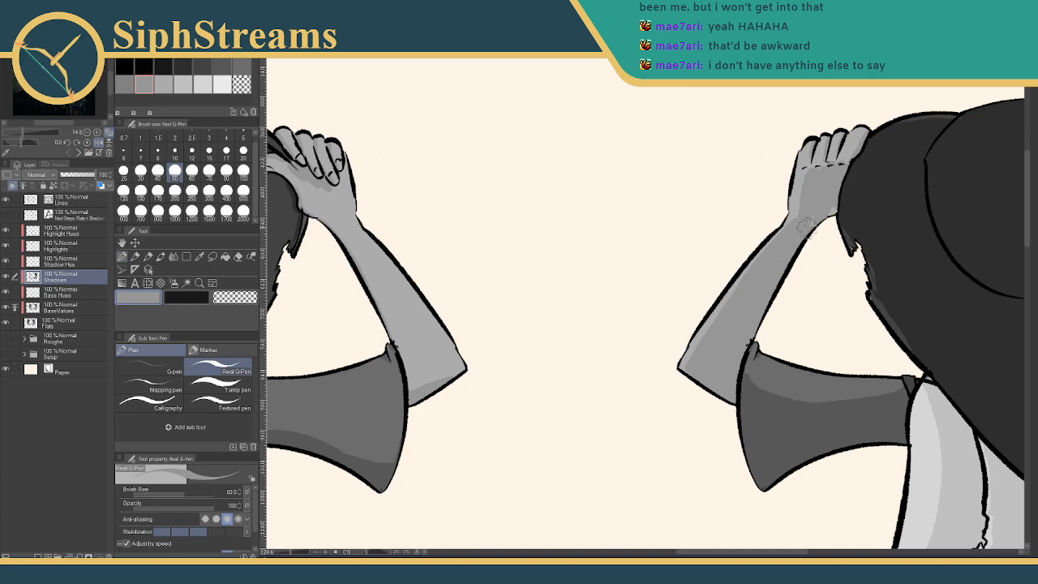
# Shade the first three fingers of the back view's raised hand mid-grey, leaving lighter strips along their outer edges
pyautogui.moveTo(657, 271); pyautogui.dragTo(589, 374)
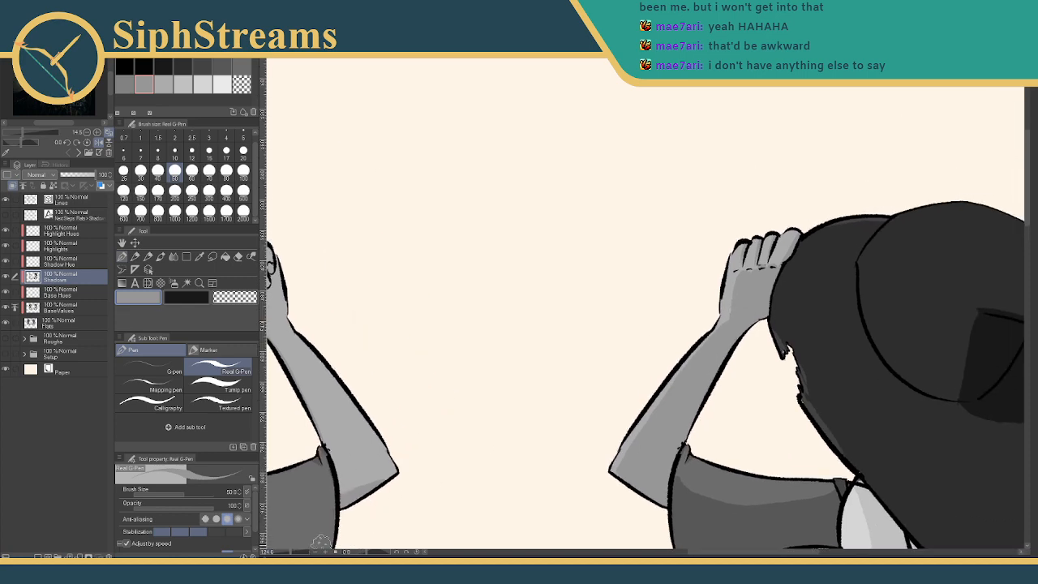
pyautogui.moveTo(289, 552); pyautogui.dragTo(302, 553)
pyautogui.moveTo(694, 280); pyautogui.dragTo(256, 355)
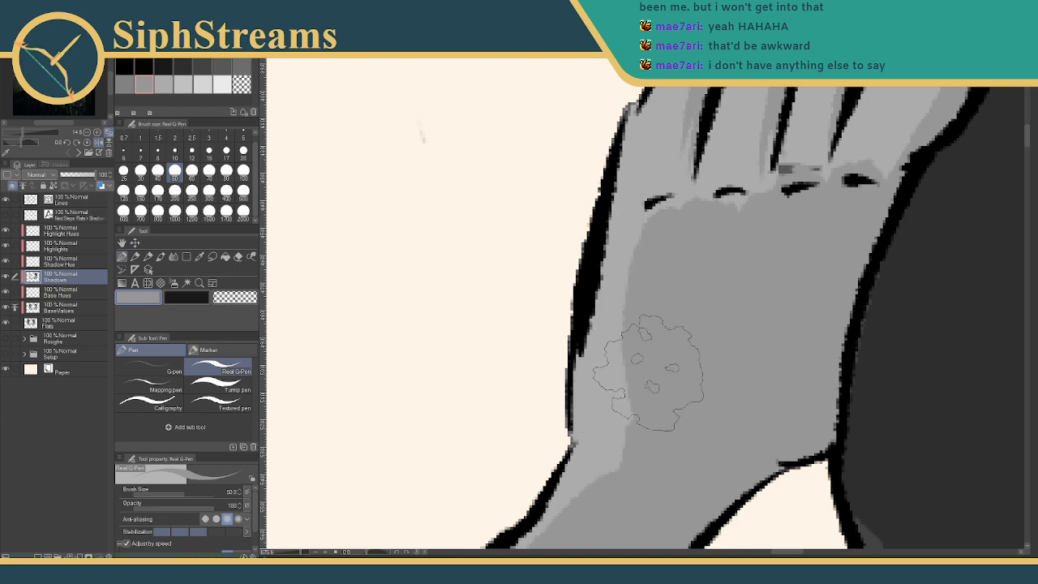
pyautogui.moveTo(777, 117); pyautogui.dragTo(663, 295)
pyautogui.moveTo(583, 269)
pyautogui.mouseDown()
pyautogui.moveTo(583, 219)
pyautogui.moveTo(556, 281)
pyautogui.mouseUp()
pyautogui.moveTo(584, 196)
pyautogui.mouseDown()
pyautogui.moveTo(559, 297)
pyautogui.moveTo(580, 204)
pyautogui.moveTo(571, 260)
pyautogui.mouseUp()
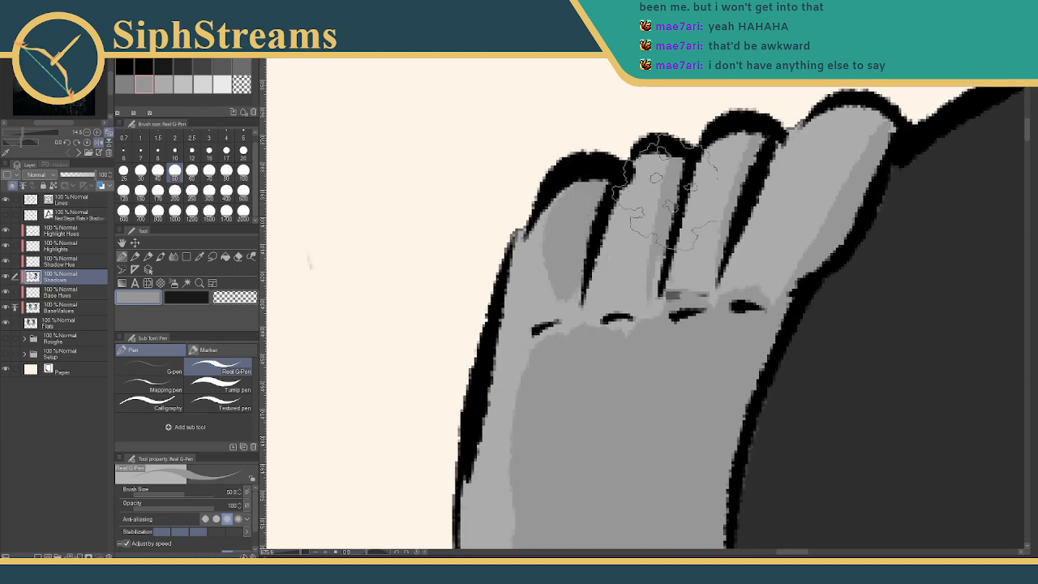
pyautogui.moveTo(665, 175)
pyautogui.mouseDown()
pyautogui.moveTo(649, 262)
pyautogui.moveTo(647, 243)
pyautogui.mouseUp()
pyautogui.moveTo(729, 155)
pyautogui.mouseDown()
pyautogui.moveTo(701, 256)
pyautogui.moveTo(729, 213)
pyautogui.moveTo(704, 276)
pyautogui.moveTo(638, 303)
pyautogui.moveTo(639, 313)
pyautogui.mouseUp()
pyautogui.moveTo(566, 267); pyautogui.dragTo(559, 352)
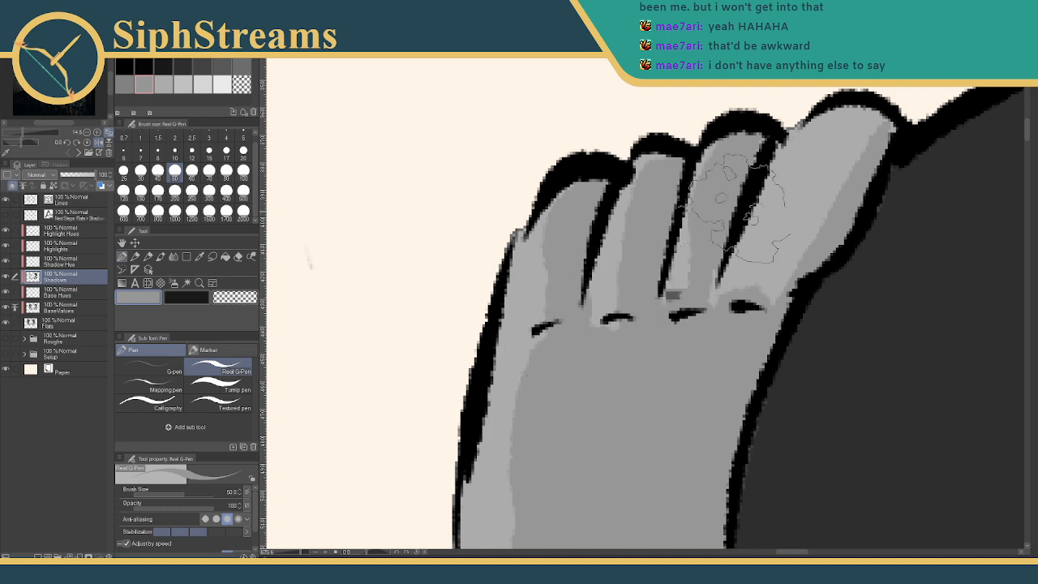
# Shade the finger nearest the hat mid-grey, leaving a lighter outer edge, and touch up the second finger's shadow near its base
pyautogui.moveTo(848, 133); pyautogui.dragTo(783, 231)
pyautogui.moveTo(862, 150); pyautogui.dragTo(759, 300)
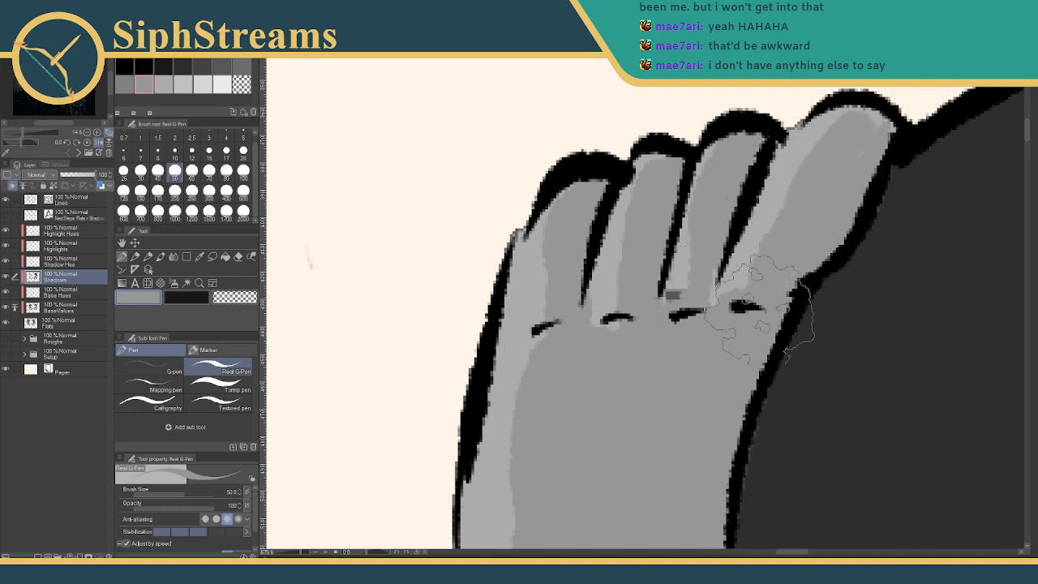
pyautogui.moveTo(780, 209); pyautogui.dragTo(759, 286)
pyautogui.moveTo(837, 154)
pyautogui.mouseDown()
pyautogui.moveTo(768, 296)
pyautogui.moveTo(785, 231)
pyautogui.mouseUp()
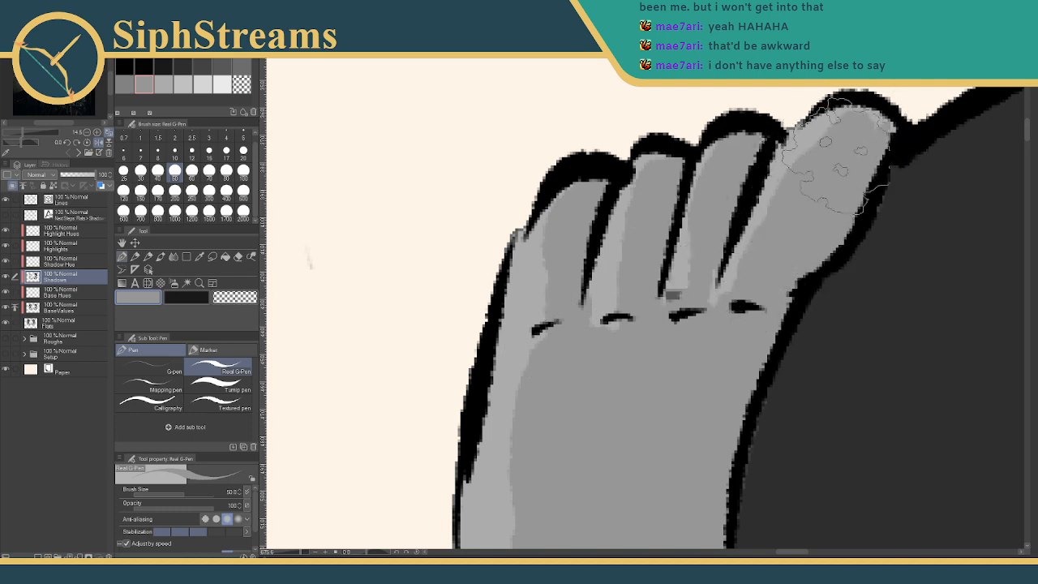
pyautogui.moveTo(629, 244); pyautogui.dragTo(614, 298)
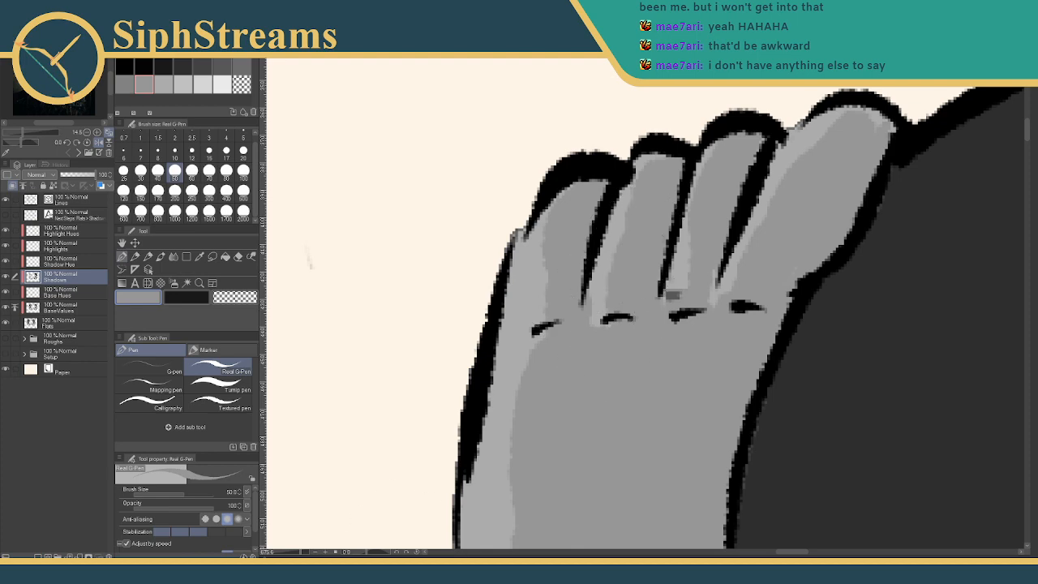
# Erase lighter strips along the third finger and the finger nearest the hat, using transparent colour at brush size 30
pyautogui.moveTo(305, 552)
pyautogui.mouseDown()
pyautogui.moveTo(285, 548)
pyautogui.moveTo(305, 552)
pyautogui.mouseUp()
pyautogui.moveTo(588, 294); pyautogui.dragTo(511, 371)
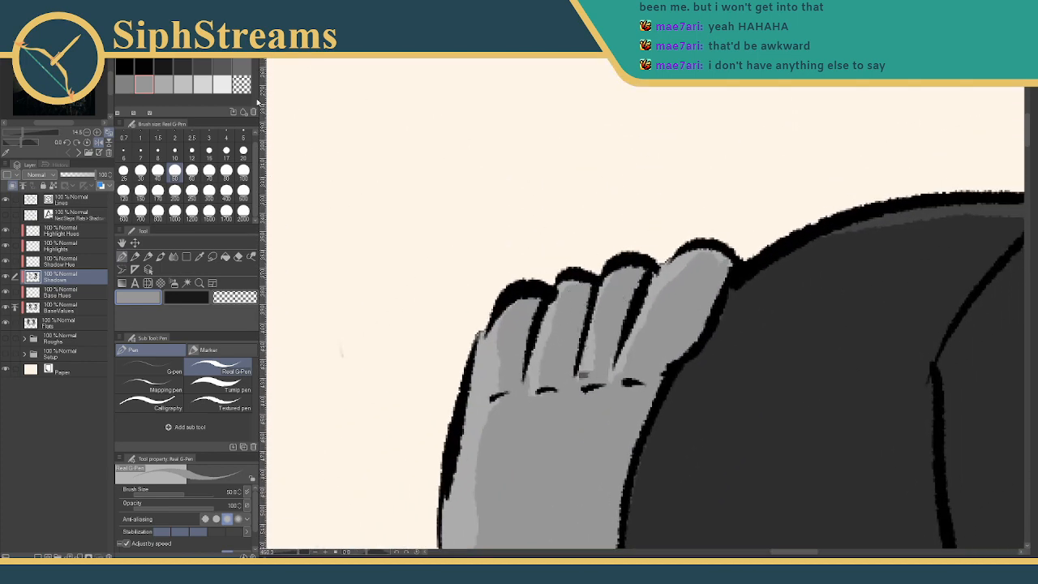
pyautogui.click(241, 83)
pyautogui.click(140, 170)
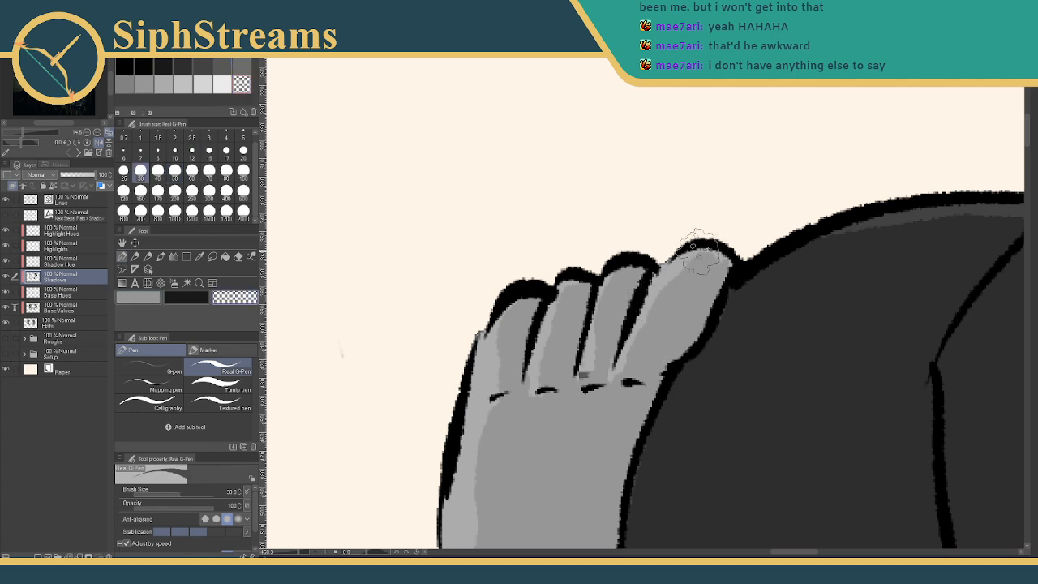
pyautogui.moveTo(612, 276); pyautogui.dragTo(598, 350)
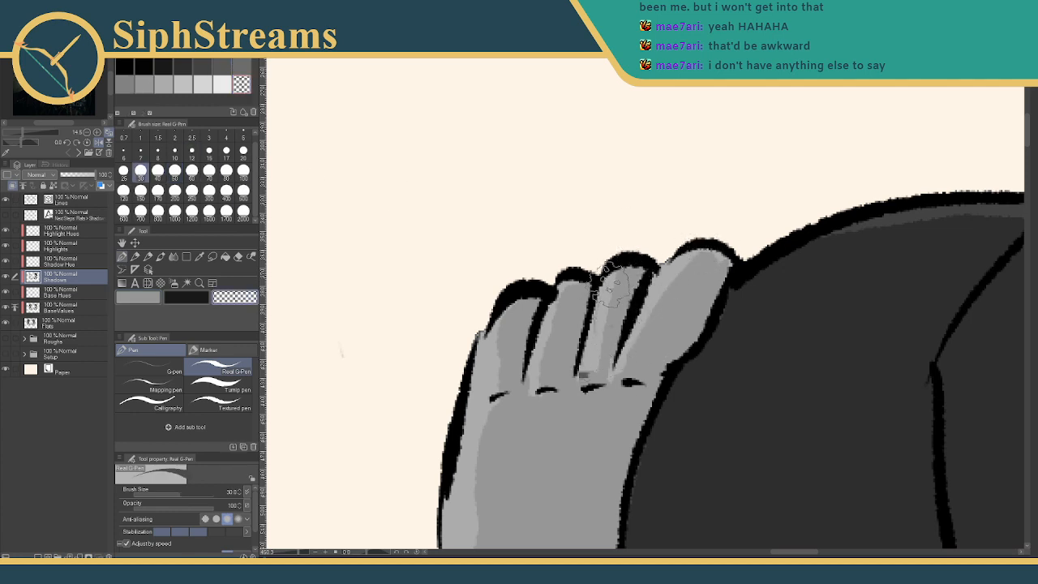
pyautogui.hotkey('ctrl', 'z')
pyautogui.moveTo(617, 271); pyautogui.dragTo(592, 350)
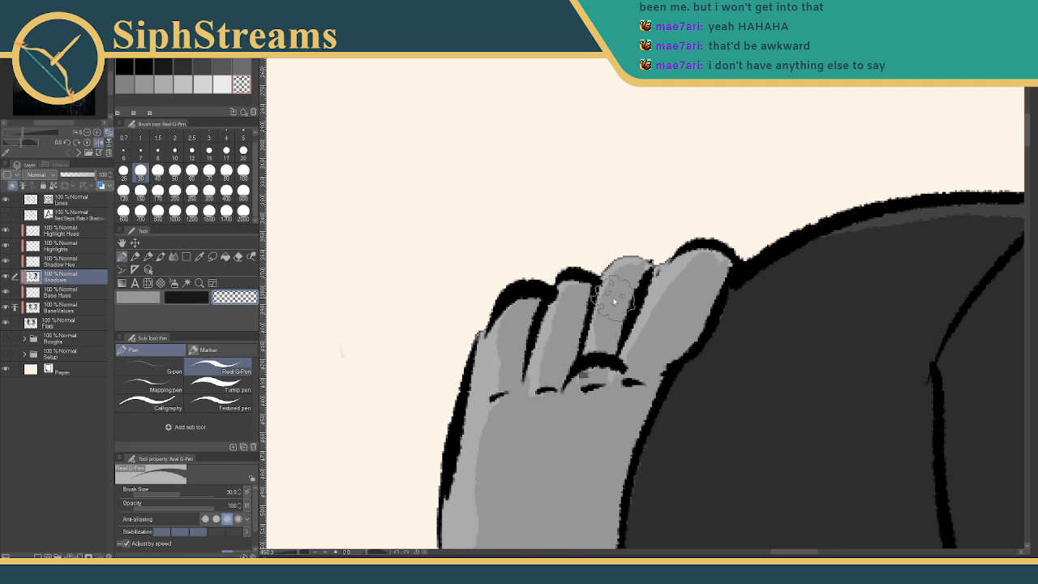
pyautogui.hotkey('ctrl', 'z')
pyautogui.moveTo(616, 266); pyautogui.dragTo(596, 370)
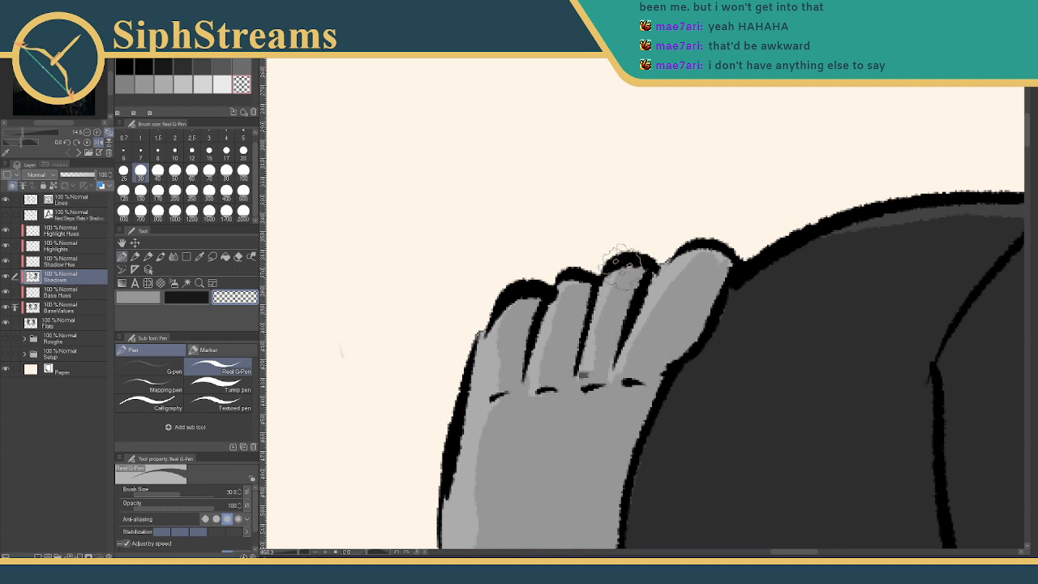
pyautogui.moveTo(620, 268); pyautogui.dragTo(594, 363)
pyautogui.moveTo(722, 243); pyautogui.dragTo(644, 360)
pyautogui.moveTo(728, 253); pyautogui.dragTo(636, 341)
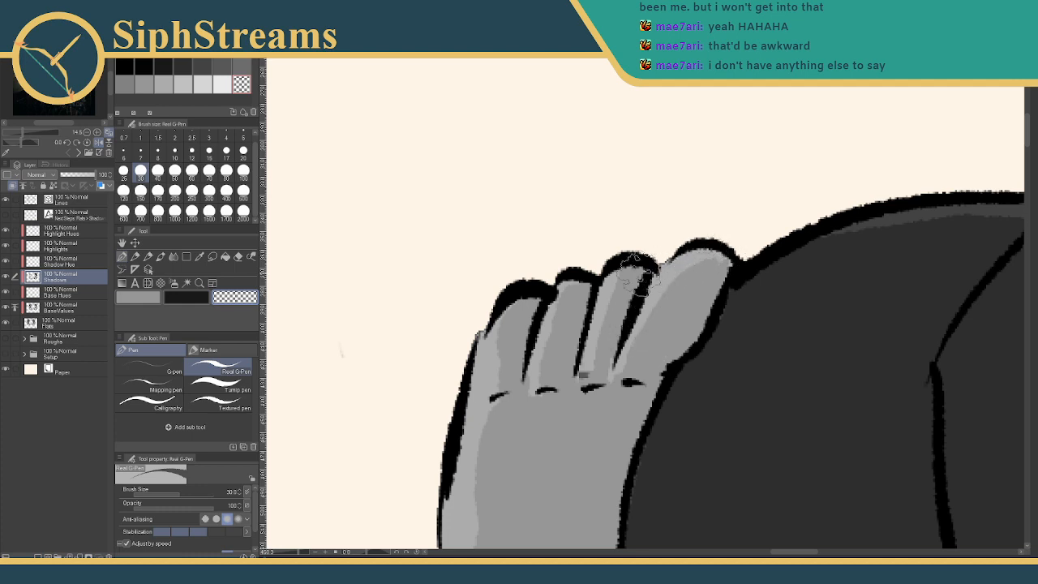
pyautogui.moveTo(646, 258)
pyautogui.mouseDown()
pyautogui.moveTo(601, 294)
pyautogui.moveTo(620, 271)
pyautogui.moveTo(591, 258)
pyautogui.moveTo(539, 313)
pyautogui.moveTo(507, 325)
pyautogui.moveTo(499, 316)
pyautogui.moveTo(494, 344)
pyautogui.moveTo(561, 322)
pyautogui.moveTo(540, 350)
pyautogui.moveTo(585, 359)
pyautogui.mouseUp()
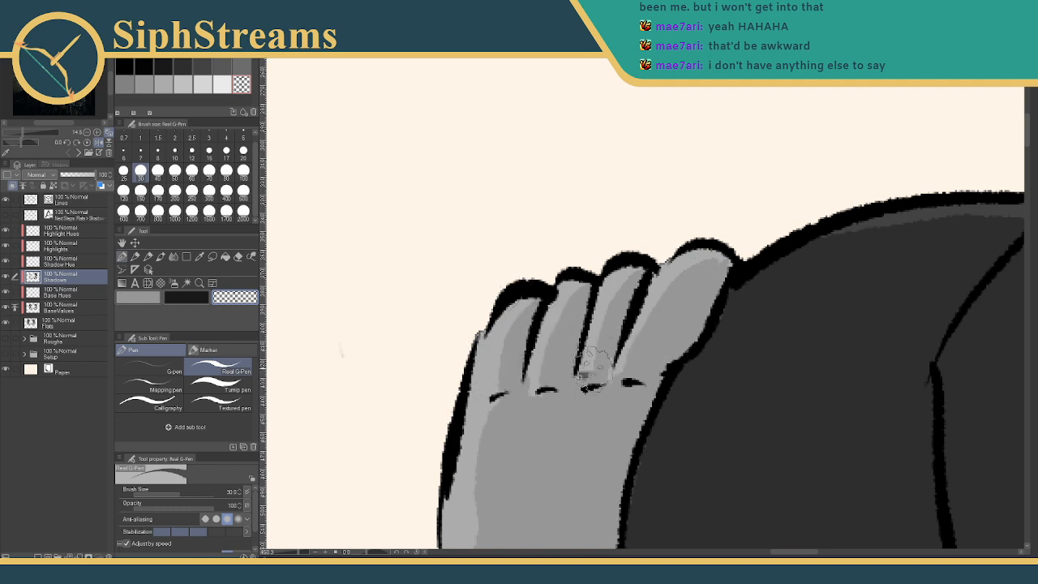
# Sample the raised hand's mid-grey shadow and use the Real G-Pen to darken the lighter strip along the back of the hand to the wrist
pyautogui.moveTo(301, 553)
pyautogui.mouseDown()
pyautogui.moveTo(282, 553)
pyautogui.moveTo(299, 553)
pyautogui.mouseUp()
pyautogui.moveTo(489, 358); pyautogui.dragTo(500, 291)
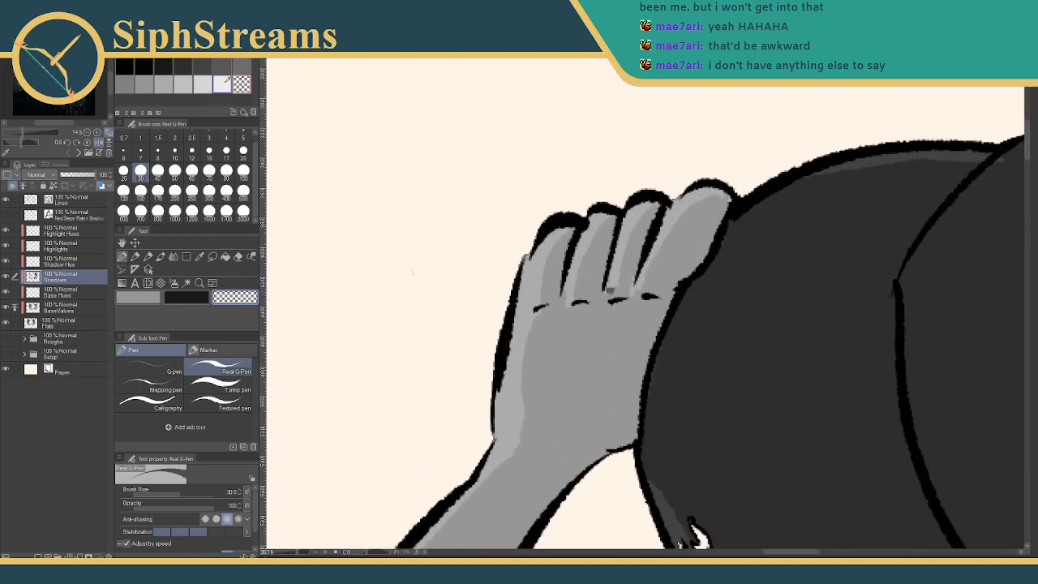
pyautogui.click(199, 257)
pyautogui.click(530, 347)
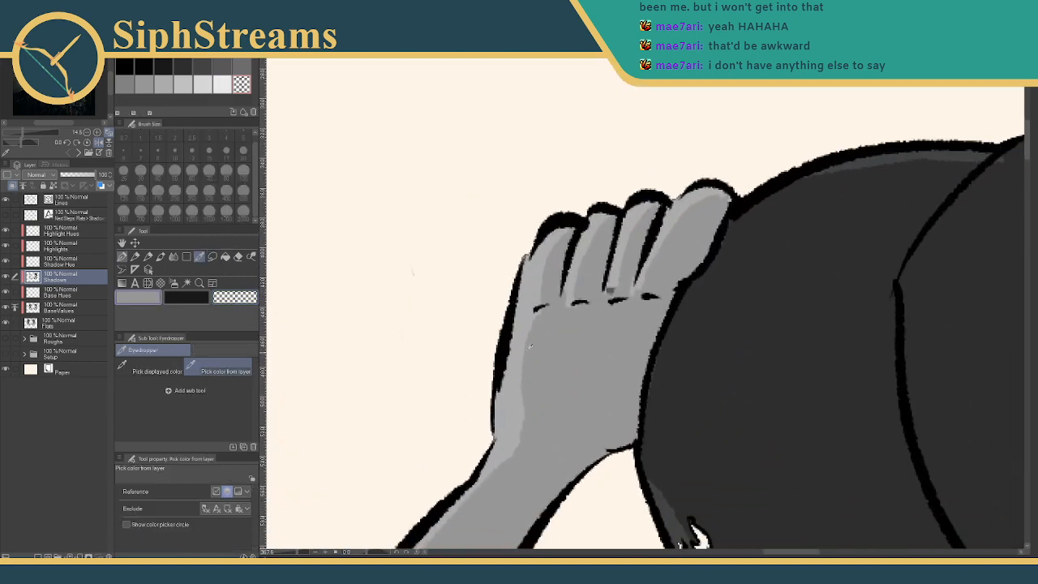
pyautogui.click(135, 257)
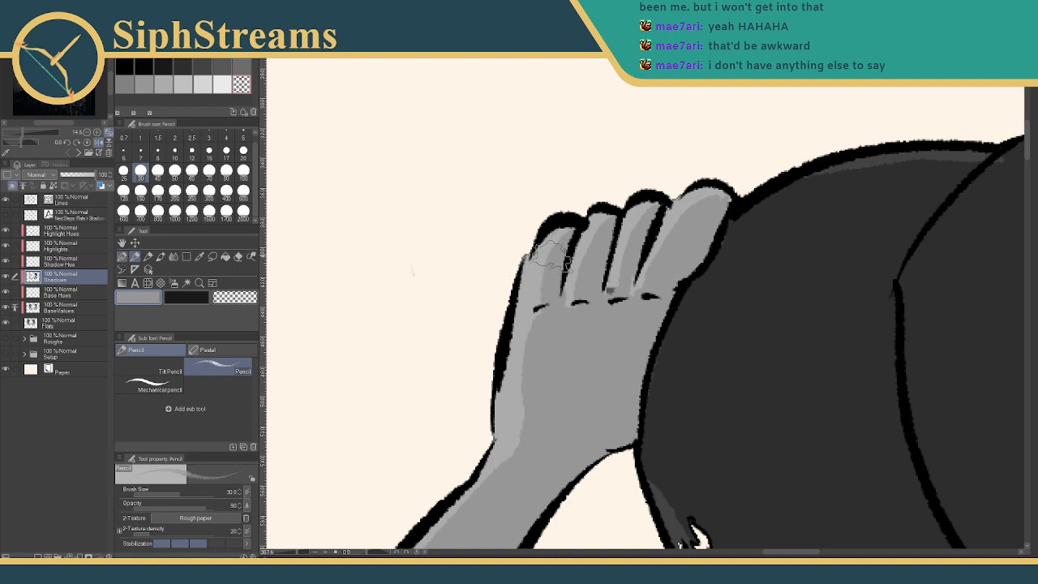
pyautogui.click(121, 257)
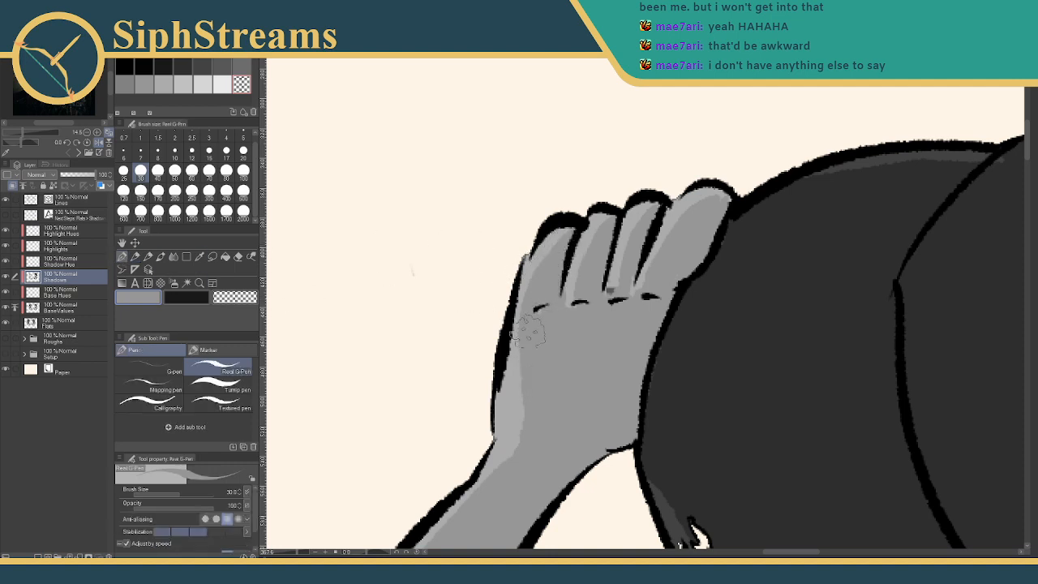
pyautogui.moveTo(523, 325); pyautogui.dragTo(515, 406)
pyautogui.moveTo(517, 347)
pyautogui.mouseDown()
pyautogui.moveTo(513, 414)
pyautogui.moveTo(492, 471)
pyautogui.moveTo(507, 353)
pyautogui.moveTo(507, 430)
pyautogui.mouseUp()
pyautogui.hotkey('ctrl', 'z')
pyautogui.moveTo(509, 383)
pyautogui.mouseDown()
pyautogui.moveTo(524, 329)
pyautogui.moveTo(519, 424)
pyautogui.mouseUp()
pyautogui.moveTo(528, 321); pyautogui.dragTo(517, 444)
# Erase a thin lighter strip along the underside of the raised wrist using transparent colour
pyautogui.moveTo(549, 360); pyautogui.dragTo(620, 231)
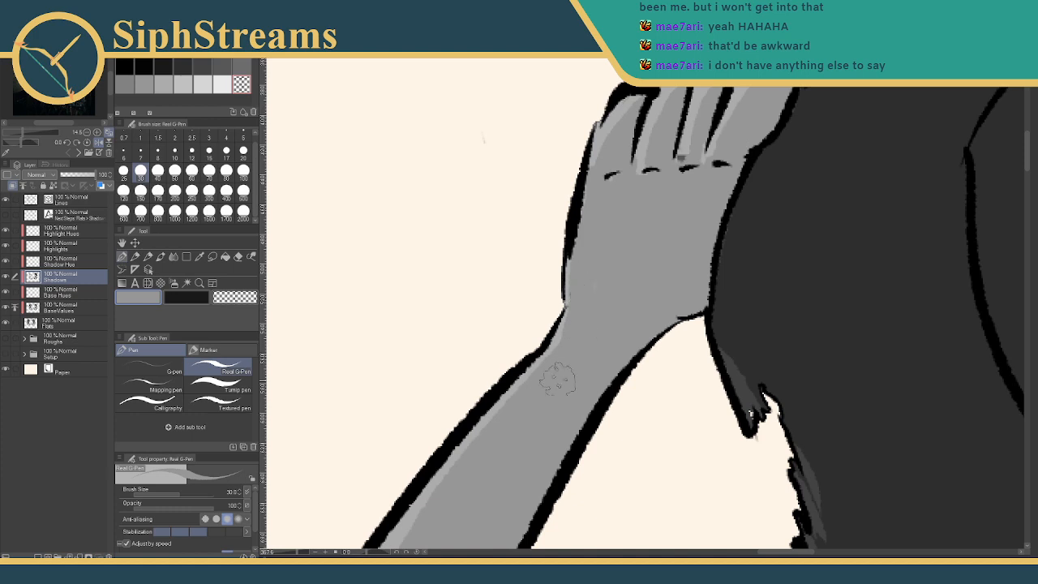
pyautogui.moveTo(590, 287)
pyautogui.mouseDown()
pyautogui.moveTo(589, 213)
pyautogui.moveTo(508, 221)
pyautogui.mouseUp()
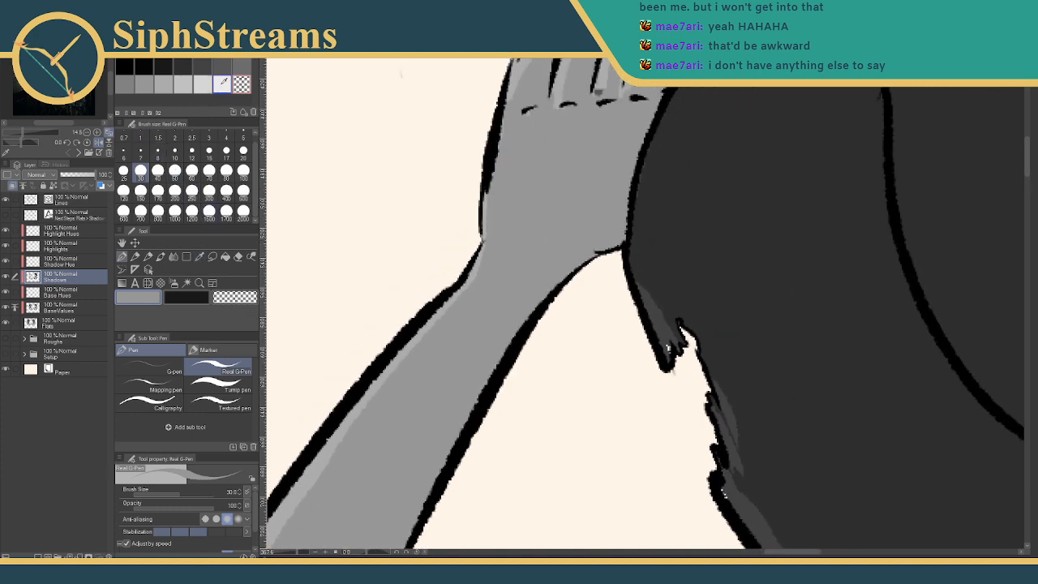
pyautogui.click(197, 85)
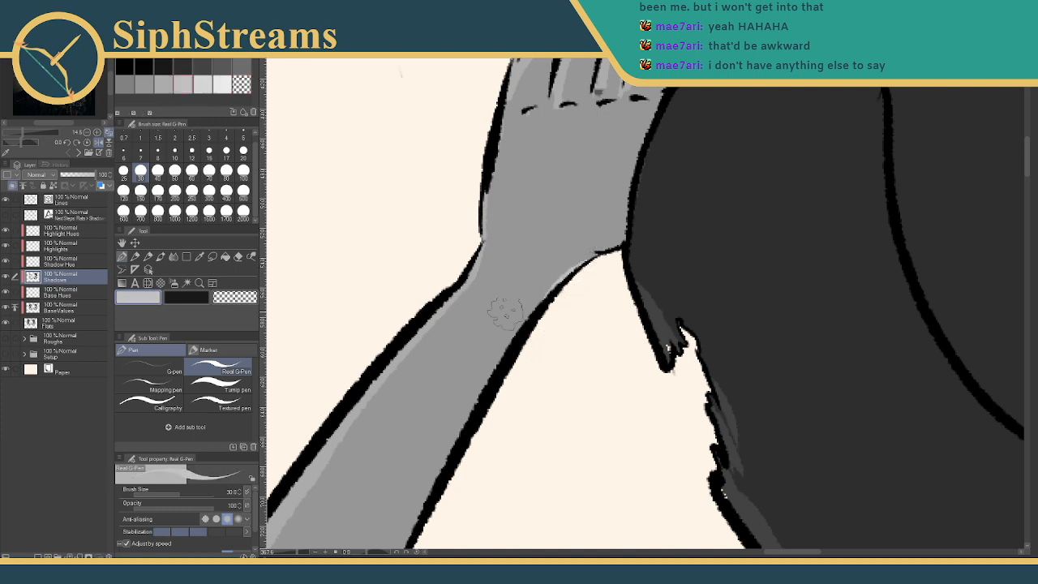
pyautogui.press('c')
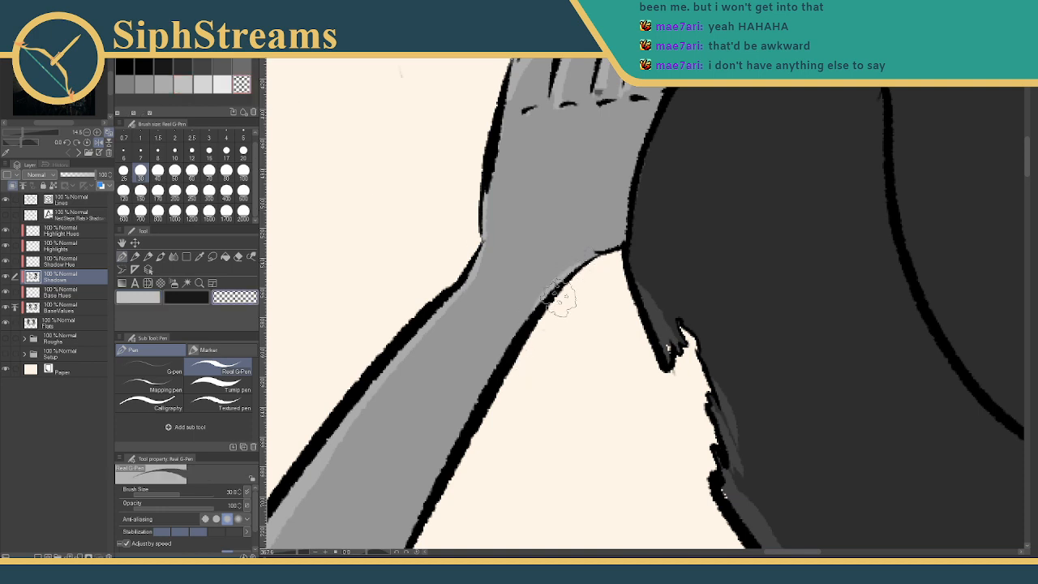
pyautogui.moveTo(558, 298); pyautogui.dragTo(608, 260)
# Choose the mid-grey shadow colour for the back view's lowered hand below the hat brim
pyautogui.scroll(-8, 568, 328)
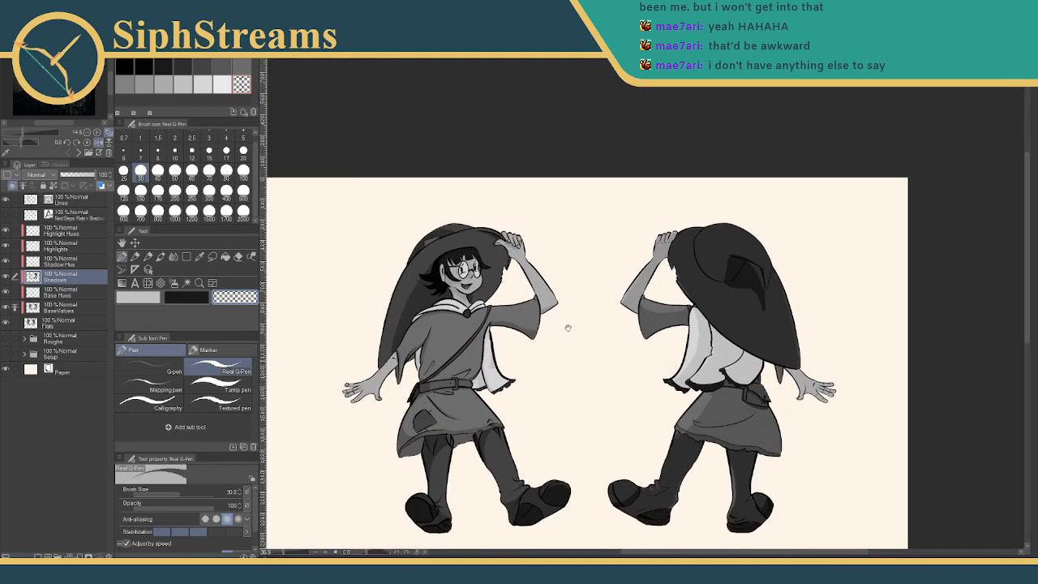
pyautogui.moveTo(568, 328); pyautogui.dragTo(474, 323)
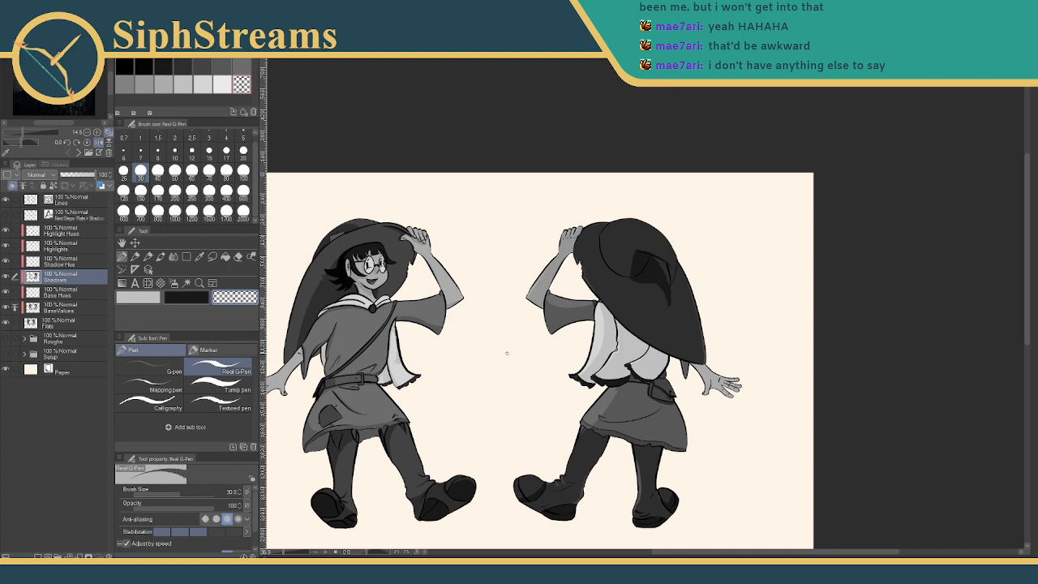
pyautogui.moveTo(507, 353); pyautogui.dragTo(370, 339)
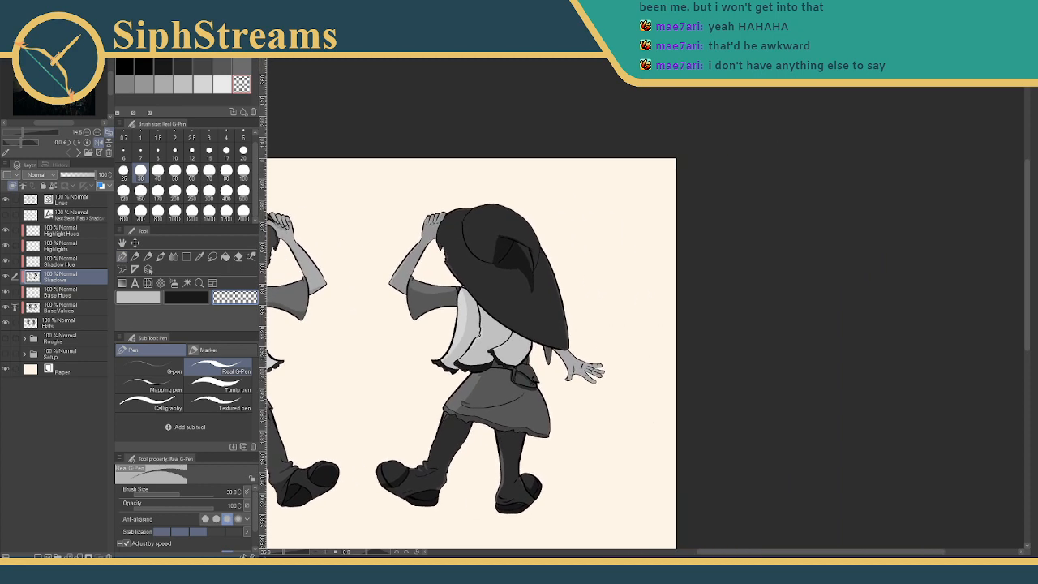
pyautogui.scroll(6, 613, 361)
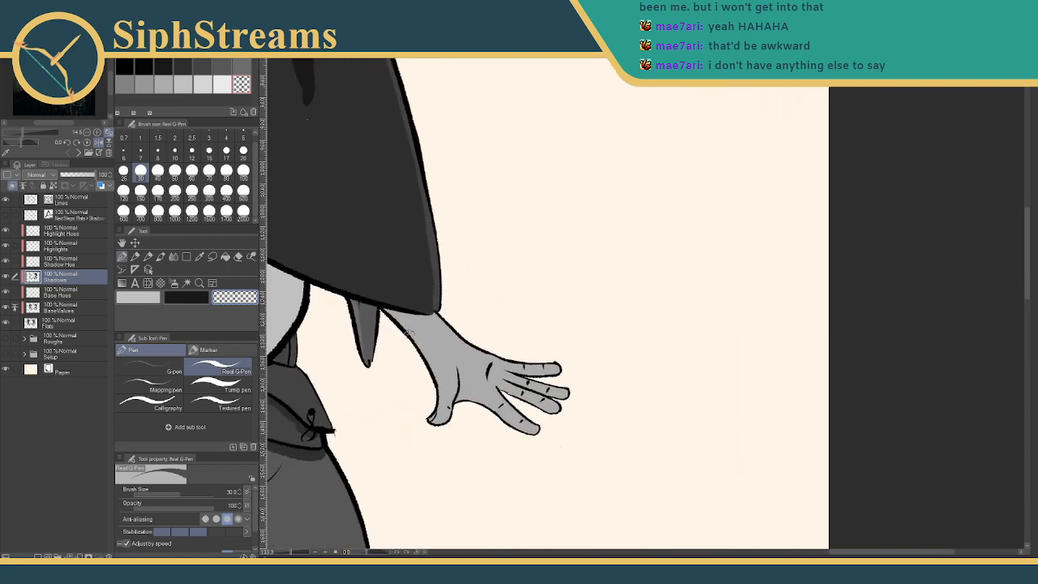
pyautogui.moveTo(291, 553); pyautogui.dragTo(297, 553)
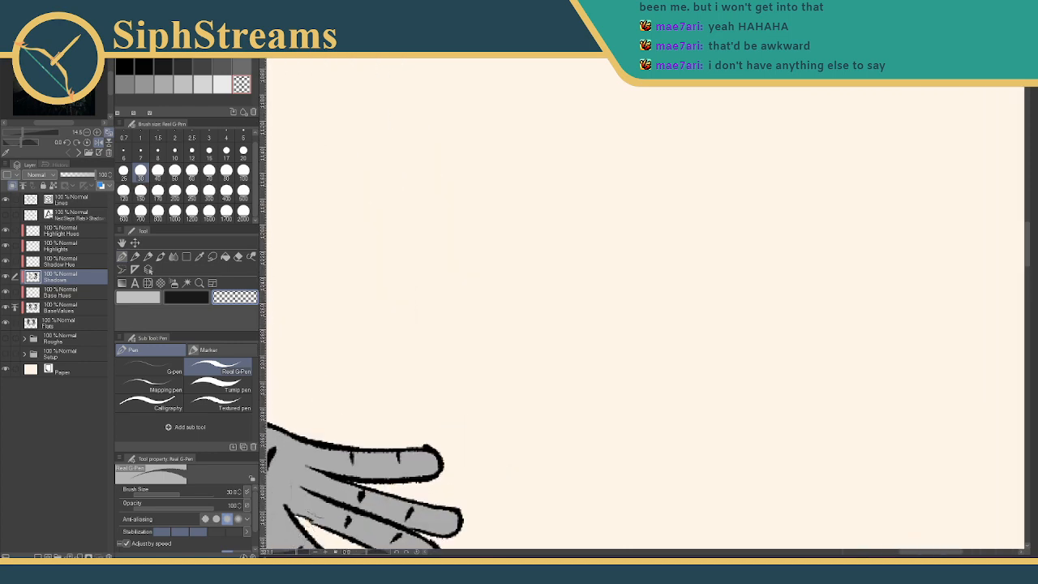
pyautogui.moveTo(279, 479); pyautogui.dragTo(565, 284)
pyautogui.moveTo(296, 553); pyautogui.dragTo(291, 553)
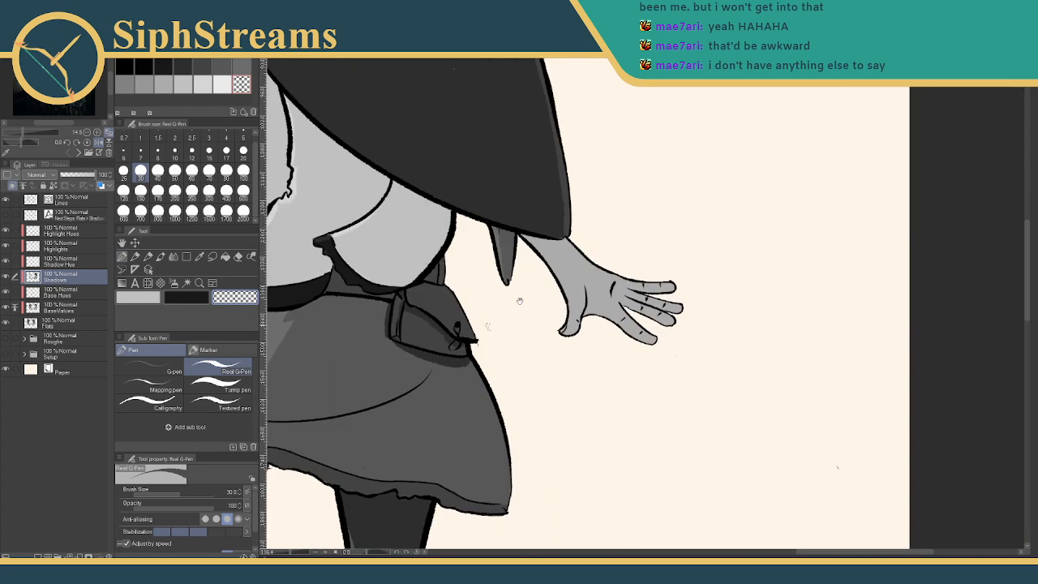
pyautogui.moveTo(519, 301); pyautogui.dragTo(462, 368)
pyautogui.click(167, 86)
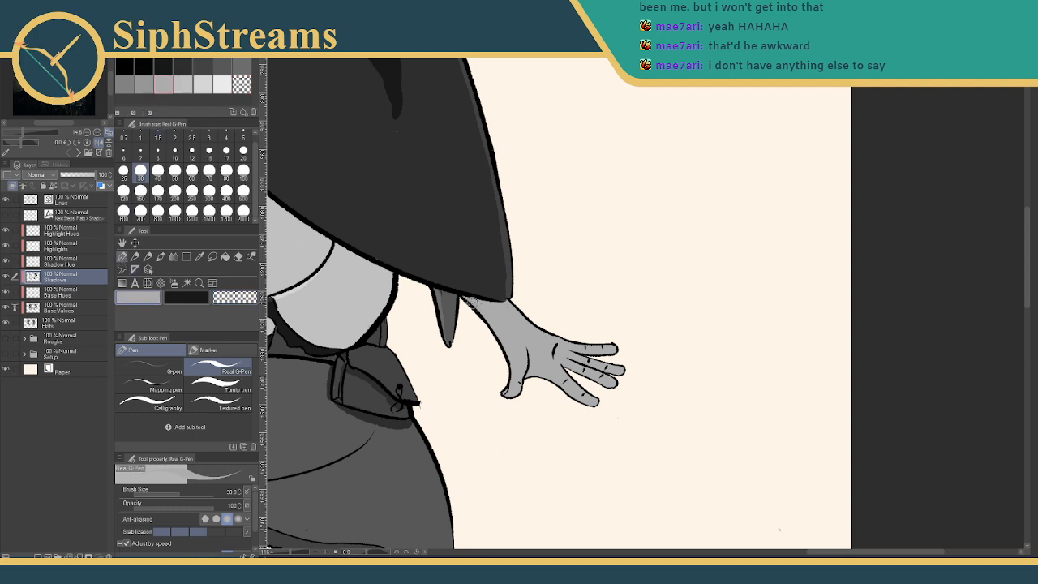
pyautogui.click(144, 77)
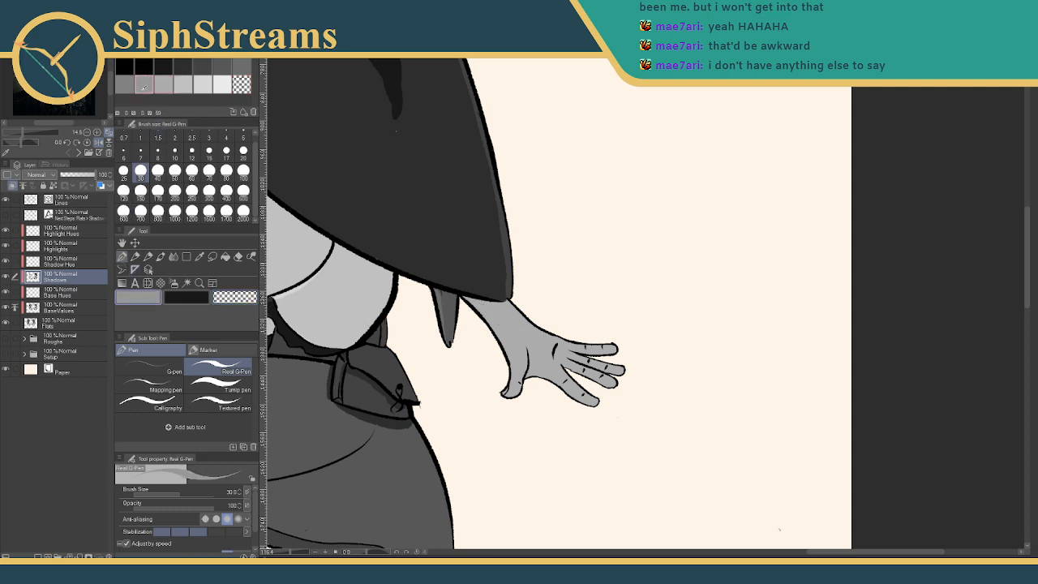
# Paint mid-grey shadow strokes down the back view's lowered forearm towards the thumb with the Real G-Pen at brush size 30
pyautogui.moveTo(501, 384)
pyautogui.mouseDown()
pyautogui.moveTo(580, 352)
pyautogui.moveTo(571, 410)
pyautogui.moveTo(548, 415)
pyautogui.mouseUp()
pyautogui.moveTo(291, 555); pyautogui.dragTo(283, 555)
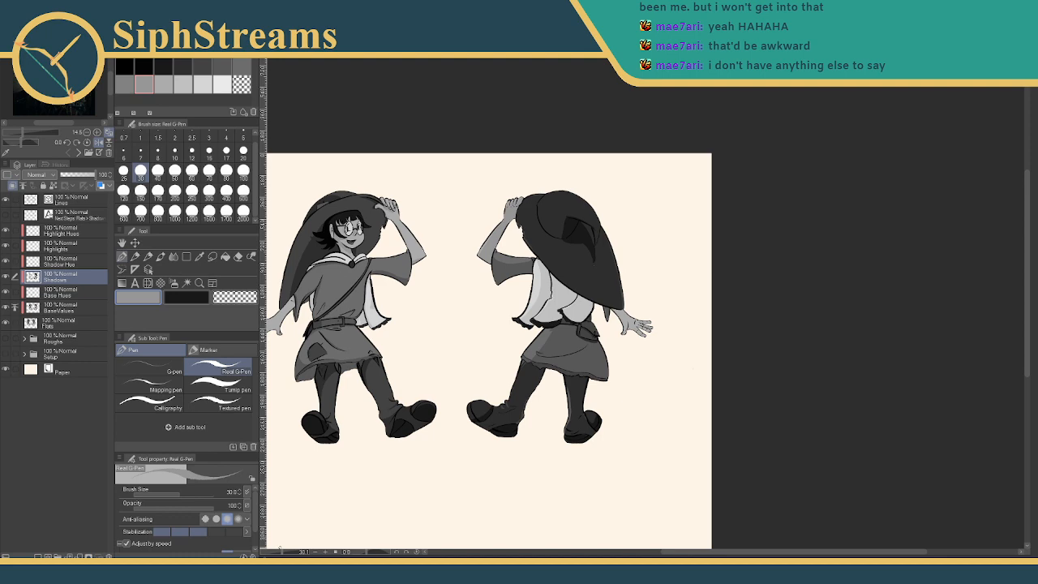
pyautogui.moveTo(280, 549)
pyautogui.mouseDown()
pyautogui.moveTo(628, 305)
pyautogui.moveTo(414, 522)
pyautogui.moveTo(354, 553)
pyautogui.moveTo(283, 553)
pyautogui.moveTo(297, 553)
pyautogui.mouseUp()
pyautogui.moveTo(503, 414); pyautogui.dragTo(417, 343)
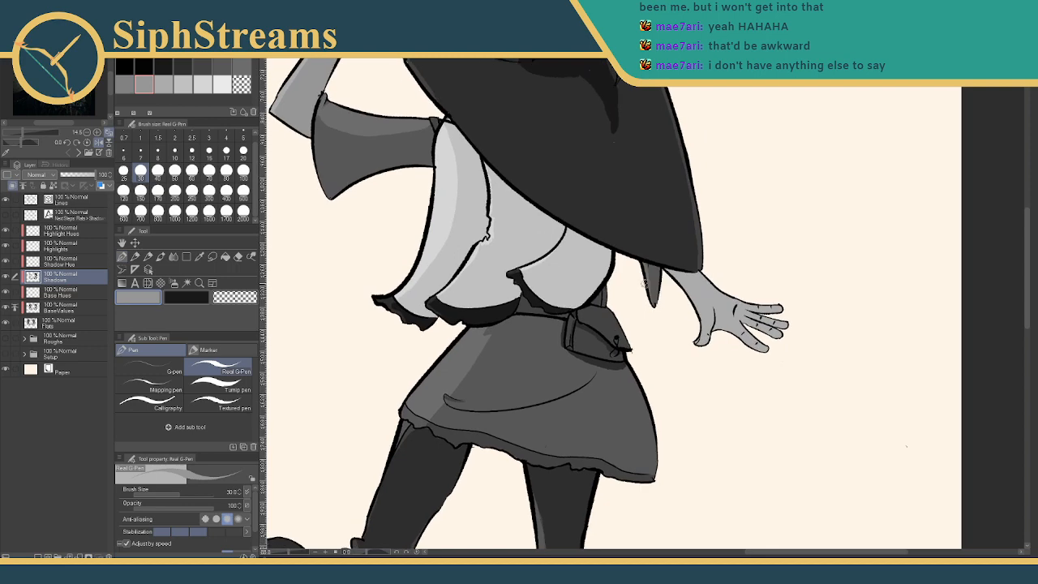
pyautogui.moveTo(644, 283); pyautogui.dragTo(404, 359)
pyautogui.moveTo(289, 554); pyautogui.dragTo(298, 552)
pyautogui.moveTo(459, 284)
pyautogui.mouseDown()
pyautogui.moveTo(424, 280)
pyautogui.moveTo(437, 298)
pyautogui.mouseUp()
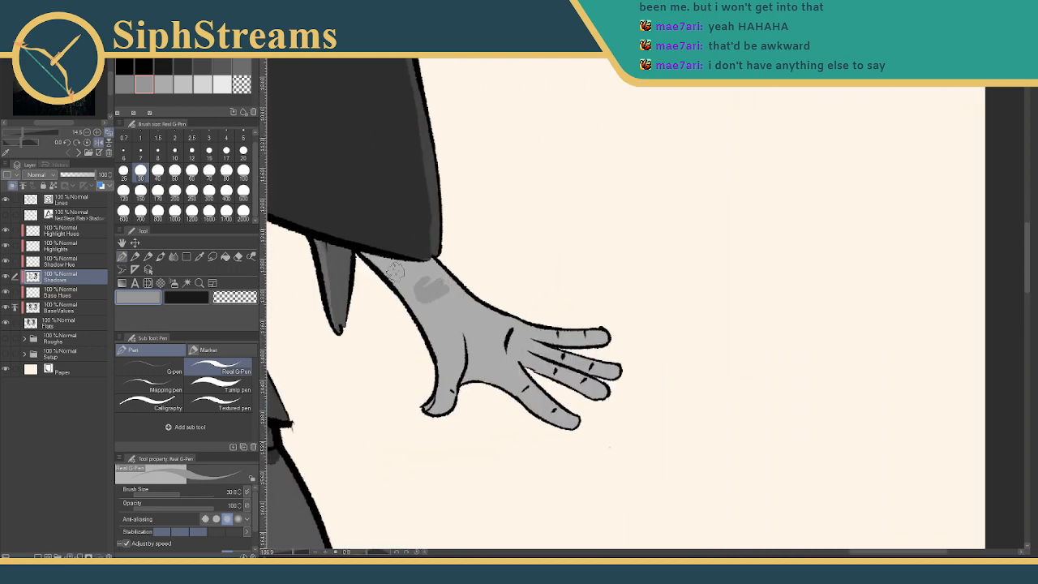
pyautogui.moveTo(369, 257); pyautogui.dragTo(453, 350)
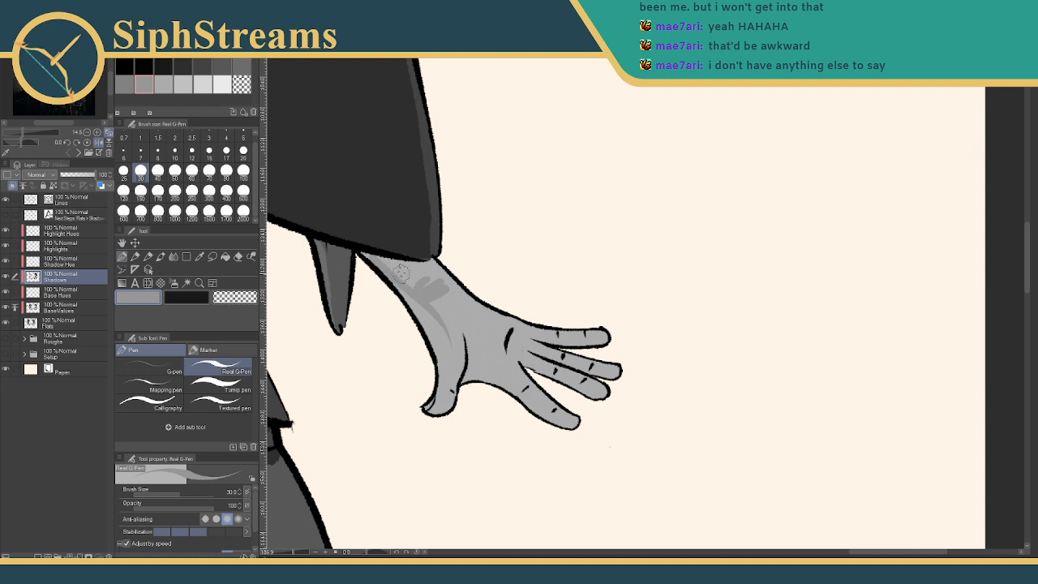
pyautogui.hotkey('ctrl', 'z')
pyautogui.moveTo(367, 253); pyautogui.dragTo(430, 326)
pyautogui.moveTo(432, 290)
pyautogui.mouseDown()
pyautogui.moveTo(418, 267)
pyautogui.moveTo(433, 274)
pyautogui.moveTo(435, 260)
pyautogui.moveTo(420, 257)
pyautogui.moveTo(419, 271)
pyautogui.moveTo(424, 233)
pyautogui.moveTo(443, 273)
pyautogui.moveTo(452, 350)
pyautogui.moveTo(455, 280)
pyautogui.moveTo(443, 352)
pyautogui.mouseUp()
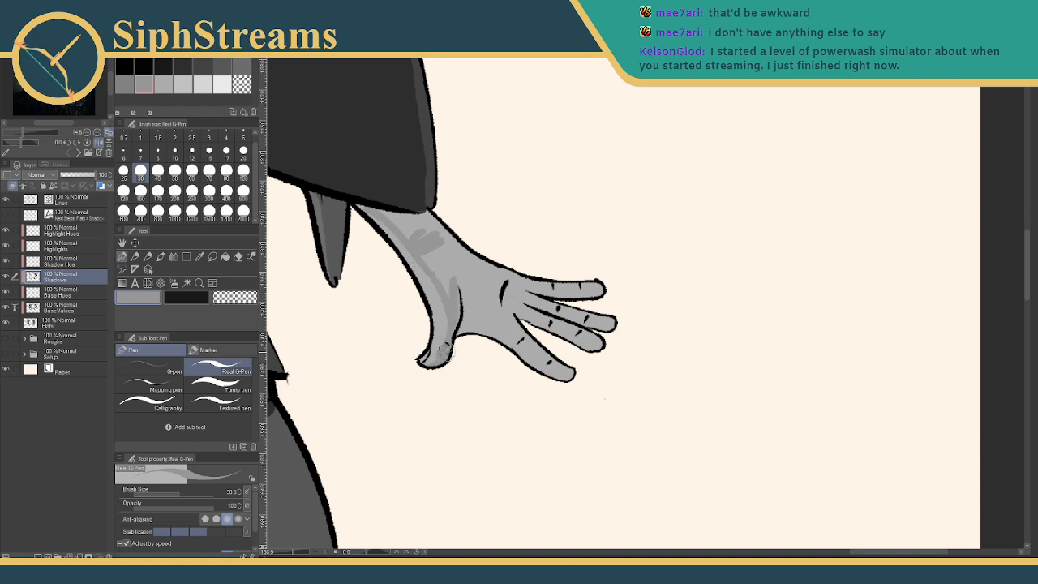
# Cover the rest of the lowered forearm and hand with the mid-grey shadow, raising the brush size to 60
pyautogui.moveTo(444, 282)
pyautogui.mouseDown()
pyautogui.moveTo(470, 287)
pyautogui.moveTo(494, 334)
pyautogui.moveTo(510, 304)
pyautogui.mouseUp()
pyautogui.click(191, 170)
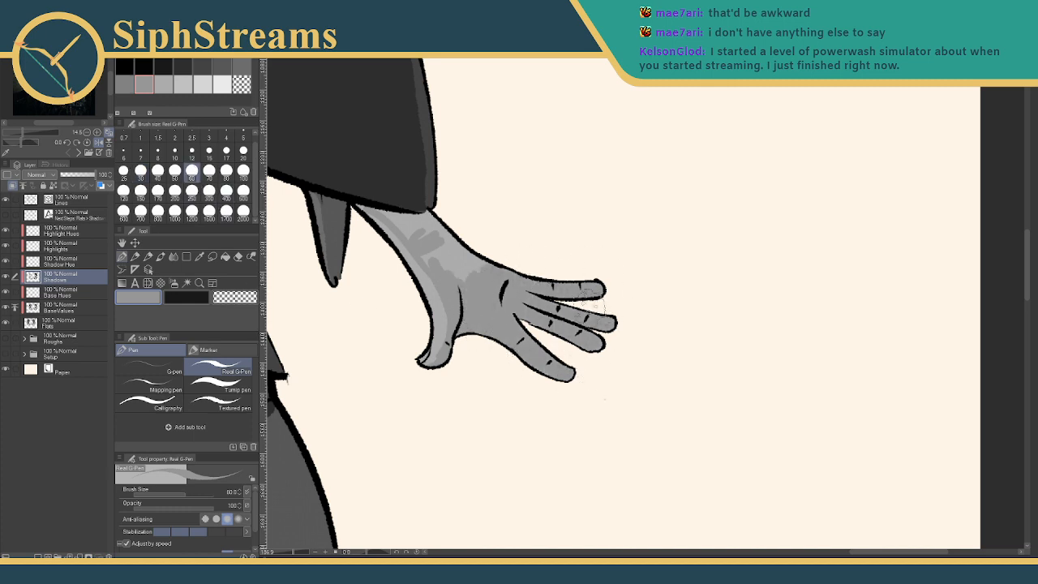
pyautogui.moveTo(450, 299)
pyautogui.mouseDown()
pyautogui.moveTo(446, 227)
pyautogui.moveTo(425, 217)
pyautogui.moveTo(407, 227)
pyautogui.moveTo(410, 239)
pyautogui.moveTo(357, 213)
pyautogui.moveTo(430, 231)
pyautogui.mouseUp()
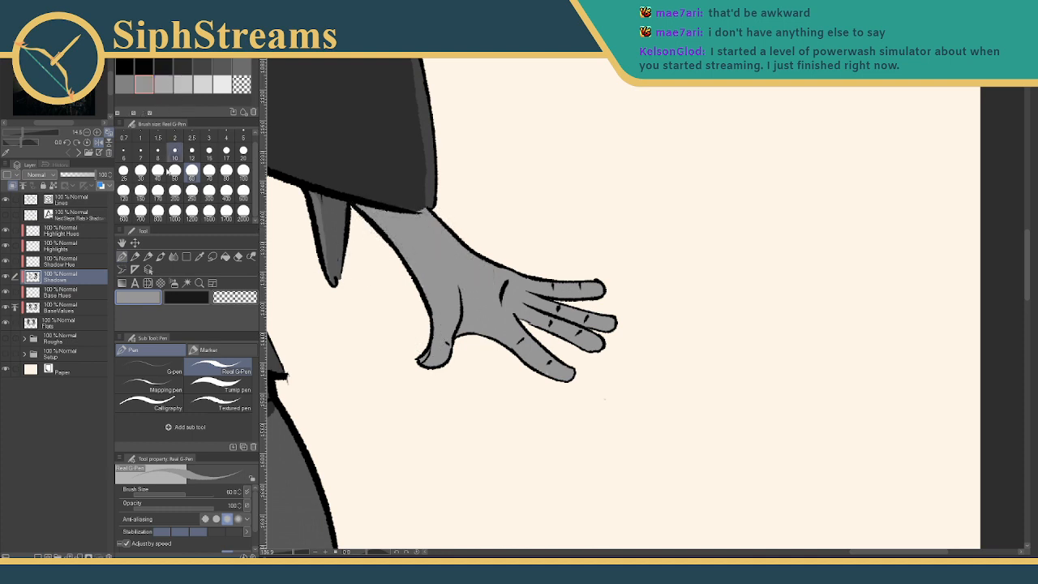
# Erase thin lighter strips along the inner forearm, thumb, lower palm and undersides of the fingers using transparent colour at brush size 25
pyautogui.press('c')
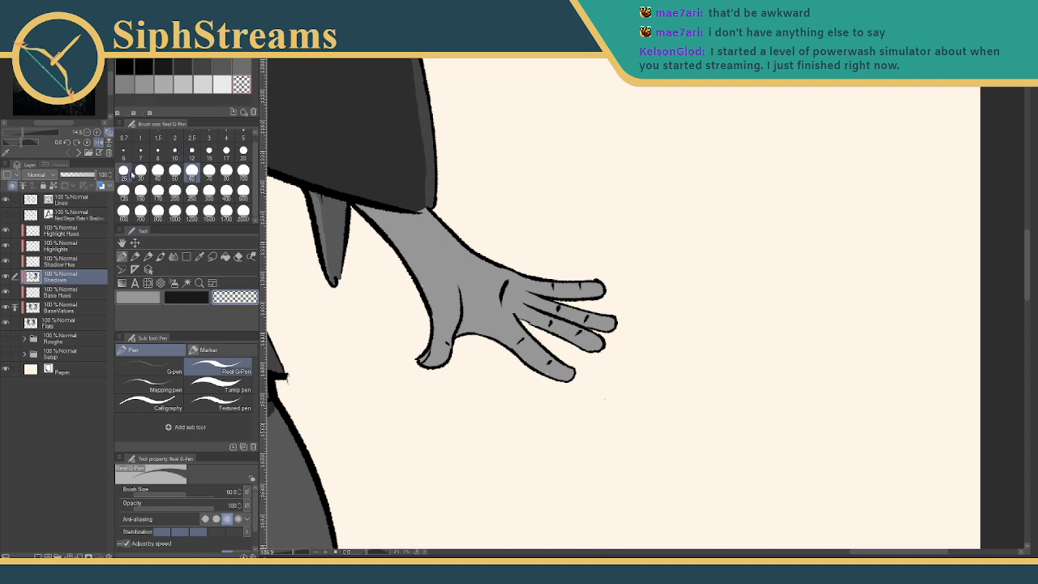
pyautogui.click(123, 171)
pyautogui.moveTo(284, 553); pyautogui.dragTo(294, 553)
pyautogui.moveTo(367, 394); pyautogui.dragTo(503, 421)
pyautogui.moveTo(425, 324); pyautogui.dragTo(431, 413)
pyautogui.moveTo(432, 359)
pyautogui.mouseDown()
pyautogui.moveTo(438, 401)
pyautogui.moveTo(426, 387)
pyautogui.moveTo(429, 435)
pyautogui.mouseUp()
pyautogui.moveTo(324, 181); pyautogui.dragTo(439, 316)
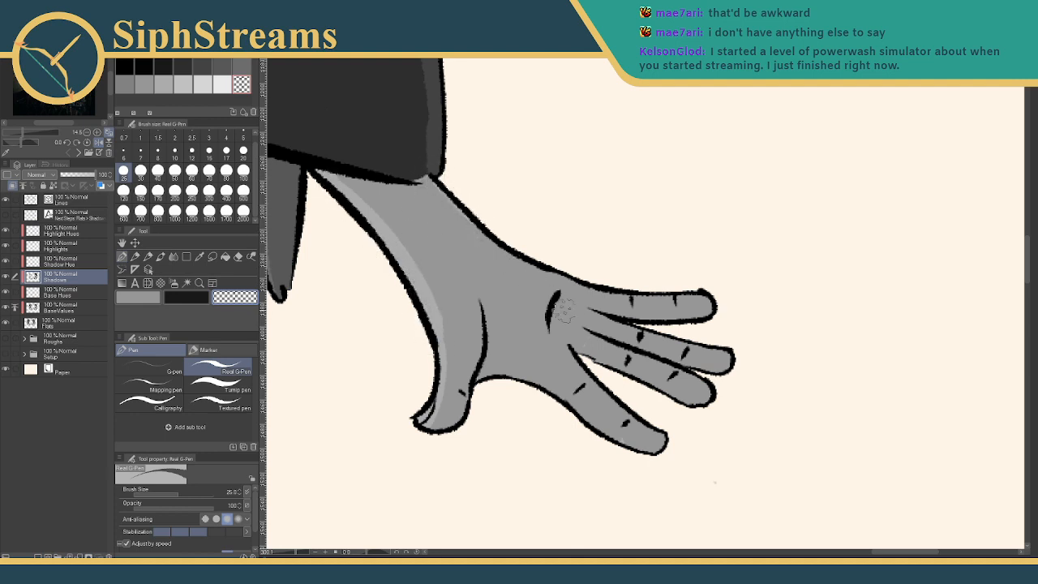
pyautogui.moveTo(482, 381)
pyautogui.mouseDown()
pyautogui.moveTo(523, 393)
pyautogui.moveTo(507, 374)
pyautogui.moveTo(544, 395)
pyautogui.mouseUp()
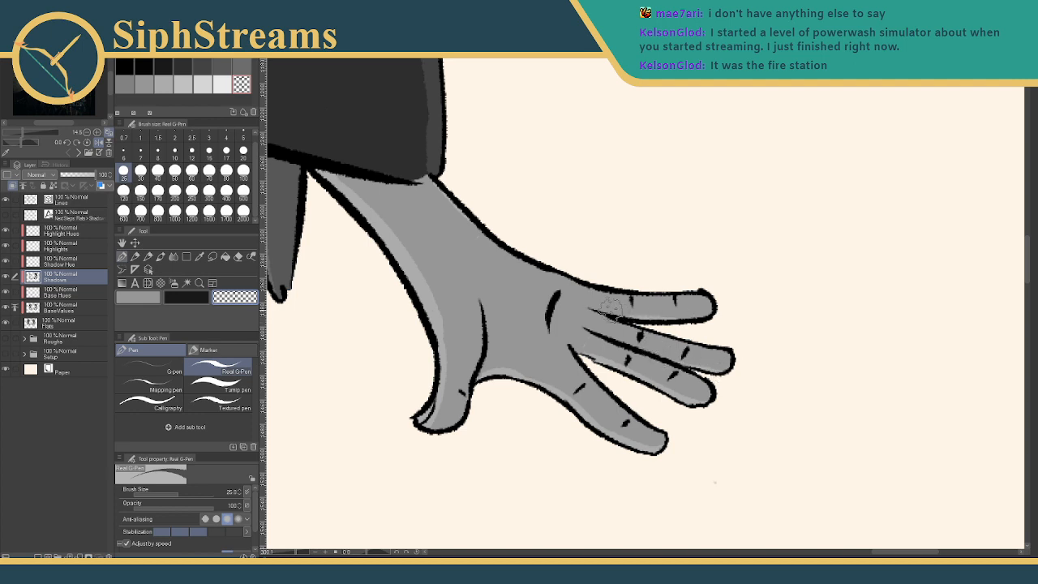
pyautogui.moveTo(442, 418); pyautogui.dragTo(524, 341)
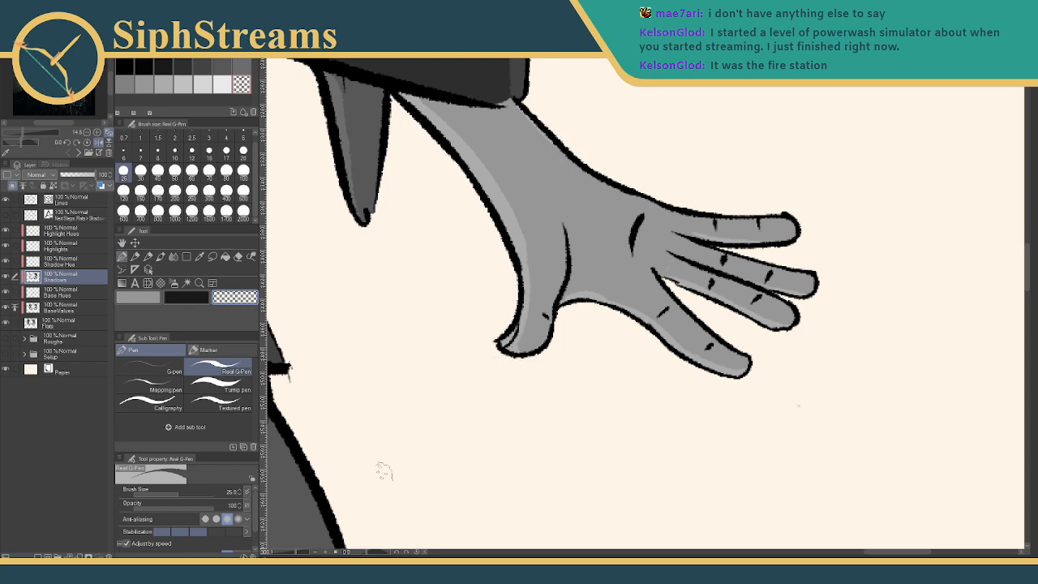
# Make the Highlights layer active for work on the front view's face
pyautogui.moveTo(413, 407)
pyautogui.mouseDown()
pyautogui.moveTo(441, 394)
pyautogui.moveTo(513, 545)
pyautogui.mouseUp()
pyautogui.moveTo(295, 552)
pyautogui.mouseDown()
pyautogui.moveTo(281, 552)
pyautogui.moveTo(290, 553)
pyautogui.mouseUp()
pyautogui.moveTo(471, 438); pyautogui.dragTo(449, 472)
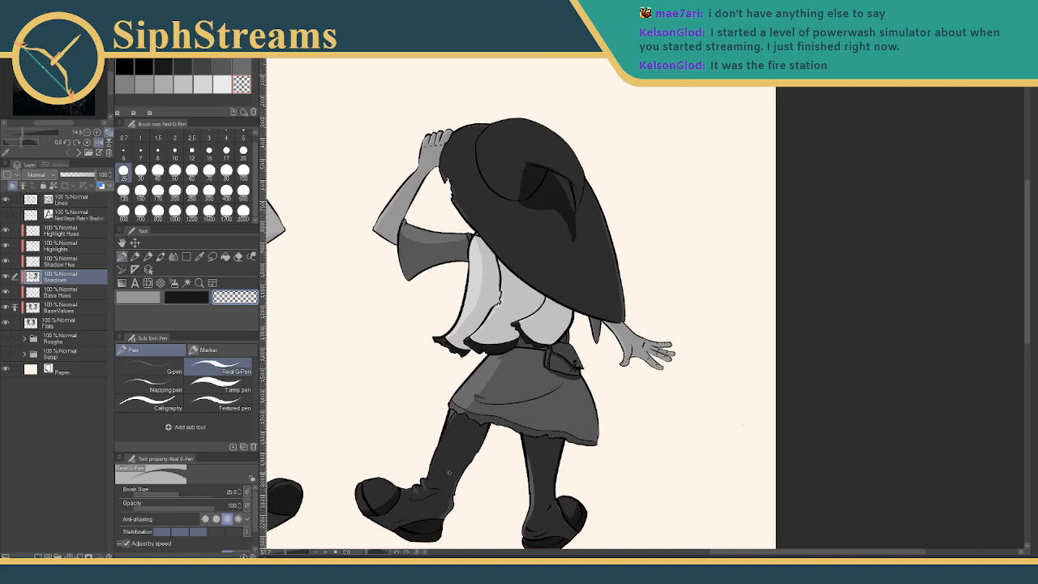
pyautogui.moveTo(449, 472); pyautogui.dragTo(543, 367)
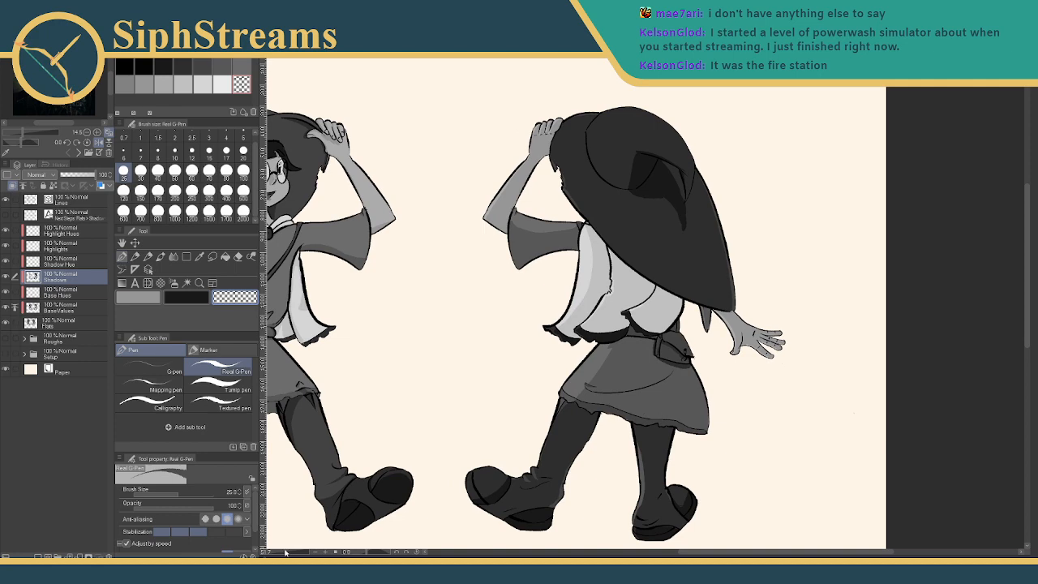
pyautogui.moveTo(285, 553); pyautogui.dragTo(283, 552)
pyautogui.moveTo(323, 483); pyautogui.dragTo(348, 484)
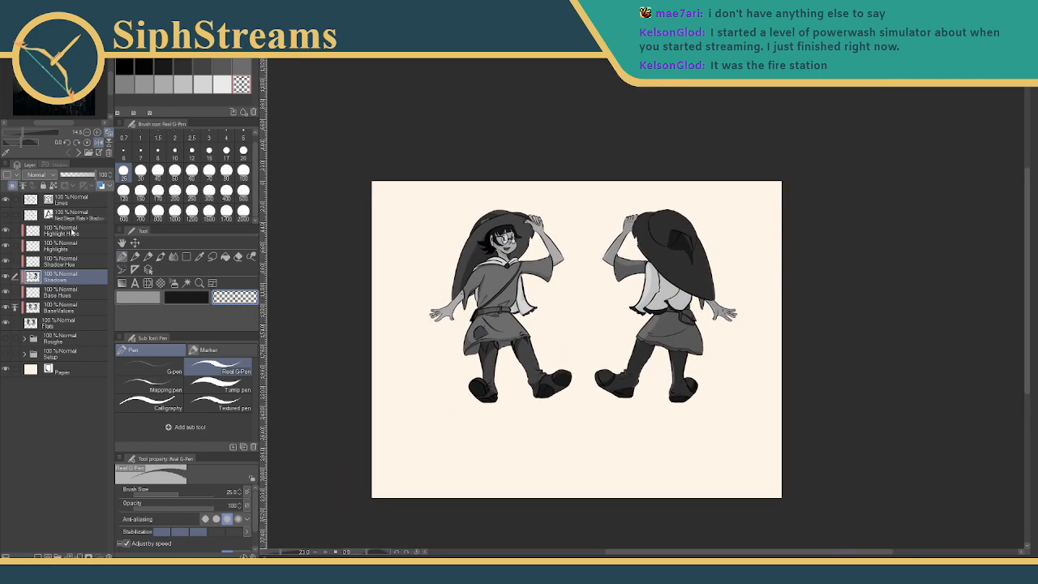
pyautogui.click(70, 249)
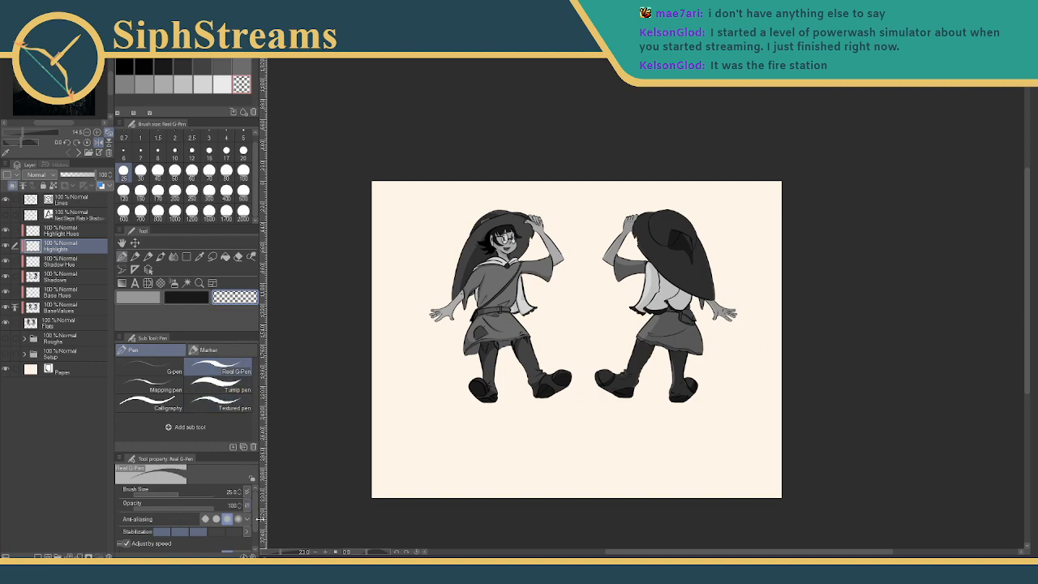
pyautogui.moveTo(279, 553); pyautogui.dragTo(294, 553)
pyautogui.moveTo(328, 432); pyautogui.dragTo(566, 546)
pyautogui.moveTo(372, 311); pyautogui.dragTo(406, 429)
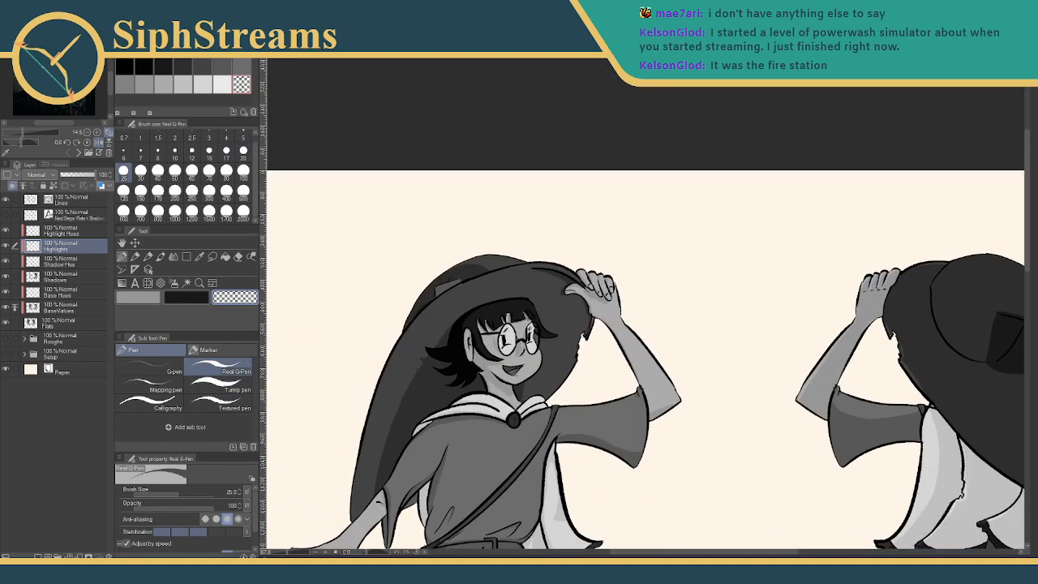
pyautogui.moveTo(399, 367); pyautogui.dragTo(377, 345)
pyautogui.moveTo(287, 553); pyautogui.dragTo(299, 553)
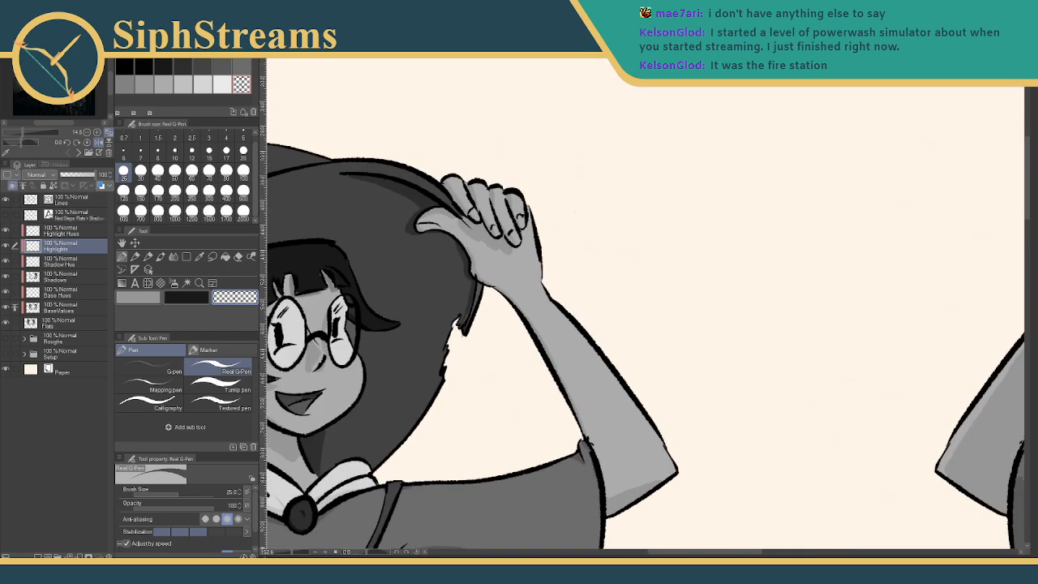
pyautogui.moveTo(366, 455)
pyautogui.mouseDown()
pyautogui.moveTo(511, 422)
pyautogui.moveTo(503, 435)
pyautogui.mouseUp()
# Try two light greys for a highlight on the front view's cheek below the nearer lens
pyautogui.click(205, 84)
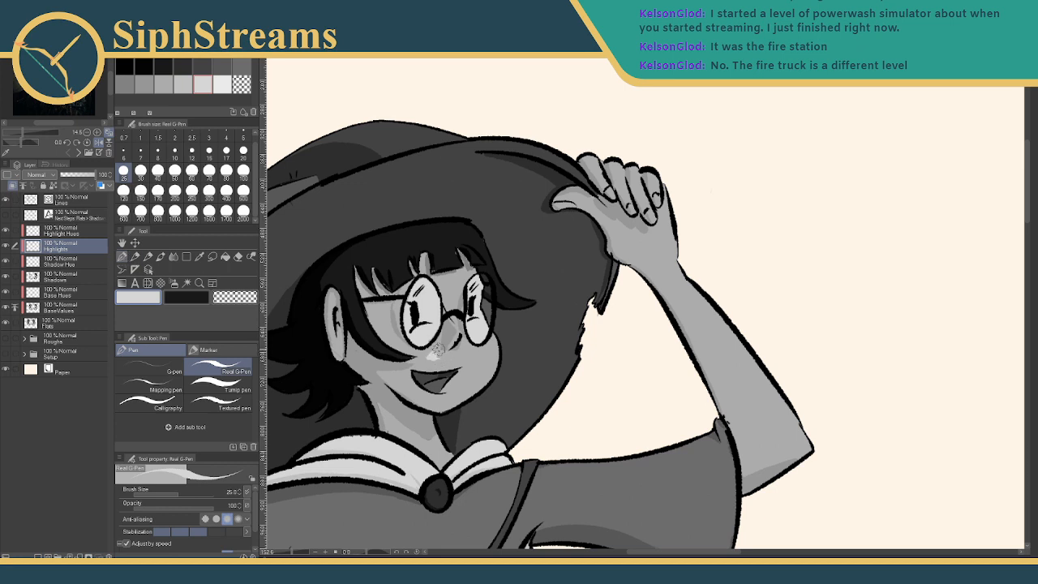
pyautogui.click(188, 85)
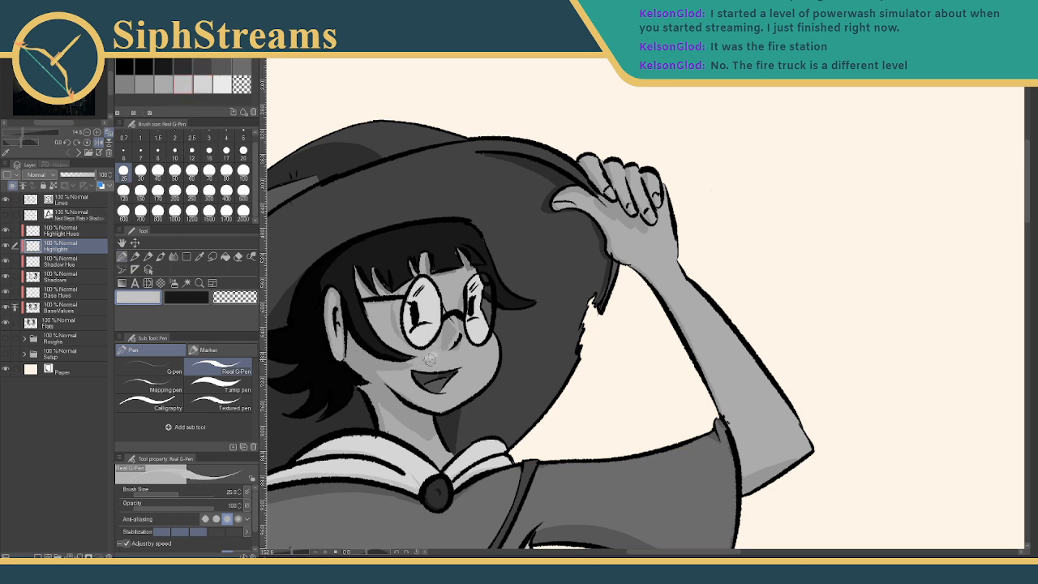
pyautogui.moveTo(283, 552); pyautogui.dragTo(296, 552)
pyautogui.moveTo(302, 487); pyautogui.dragTo(626, 466)
pyautogui.moveTo(421, 394)
pyautogui.mouseDown()
pyautogui.moveTo(438, 410)
pyautogui.moveTo(559, 386)
pyautogui.moveTo(608, 399)
pyautogui.mouseUp()
pyautogui.hotkey('ctrl', 'z')
pyautogui.hotkey('ctrl', 'z')
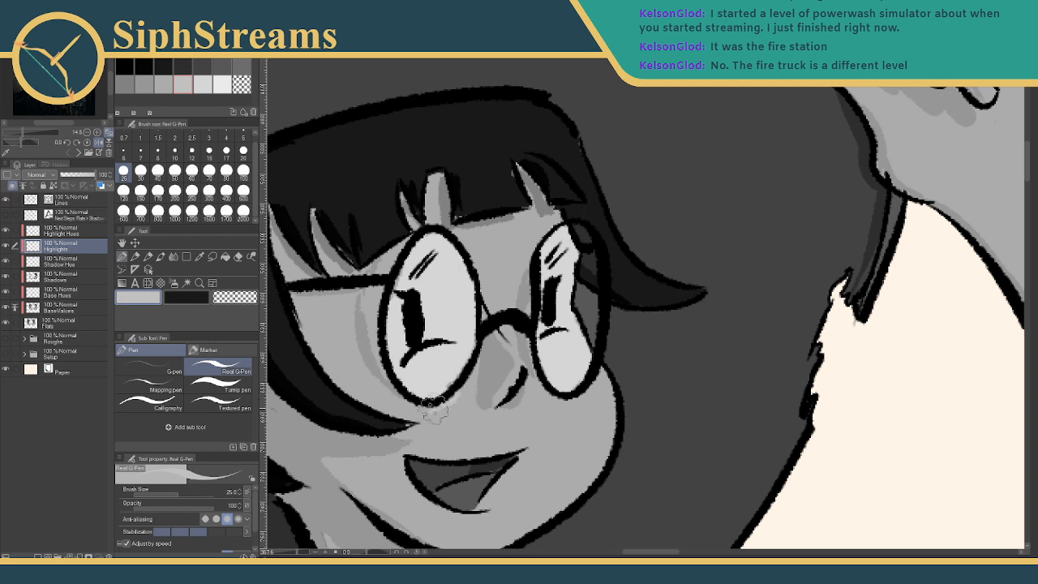
pyautogui.moveTo(441, 407); pyautogui.dragTo(404, 399)
# Choose the lighter grey swatch and paint a thin highlight down the bridge of the front view's nose
pyautogui.click(165, 83)
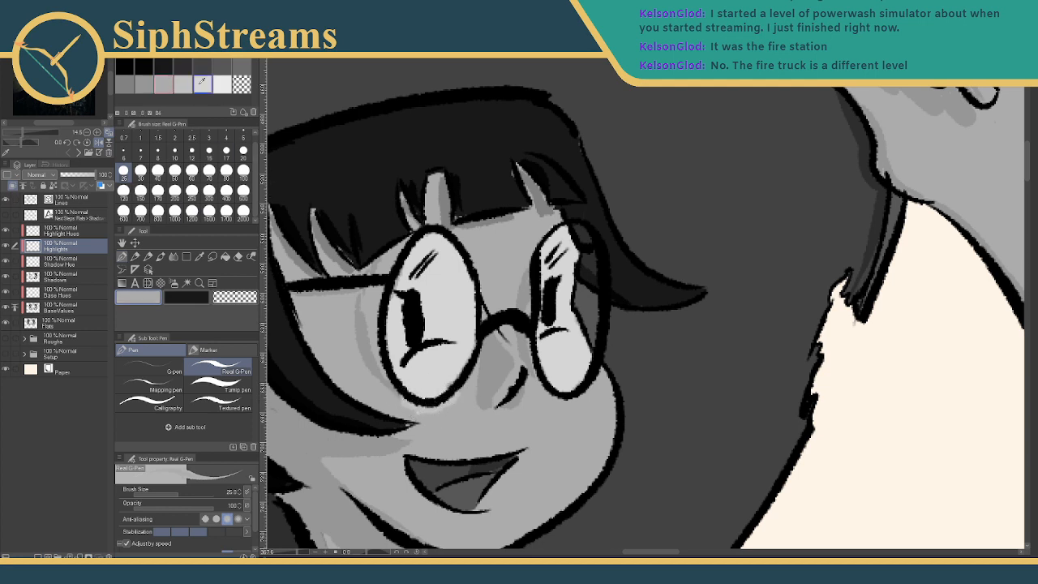
pyautogui.click(204, 83)
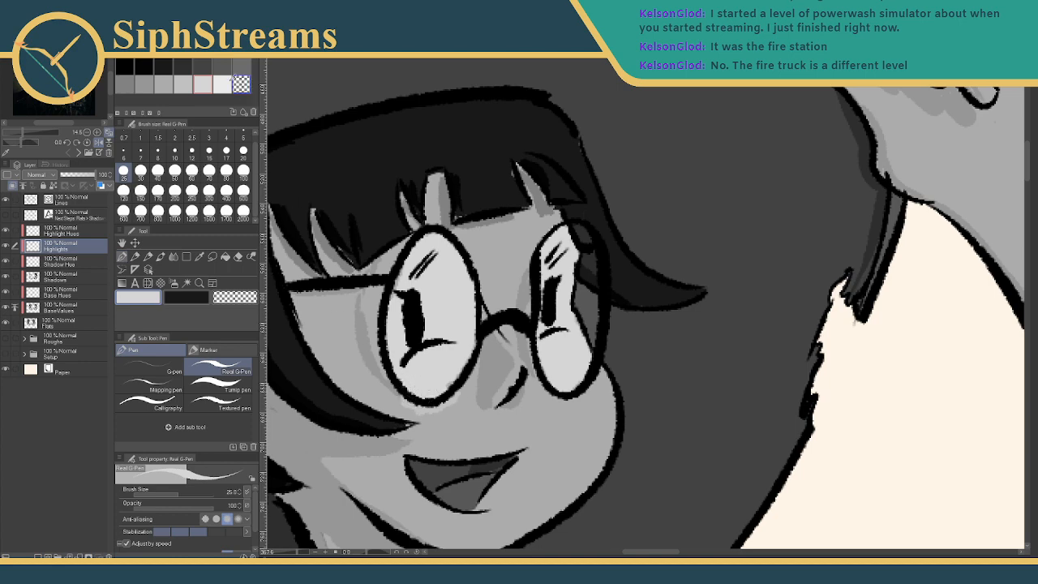
pyautogui.click(226, 83)
pyautogui.moveTo(412, 387); pyautogui.dragTo(442, 395)
pyautogui.moveTo(299, 552)
pyautogui.mouseDown()
pyautogui.moveTo(285, 552)
pyautogui.moveTo(296, 553)
pyautogui.mouseUp()
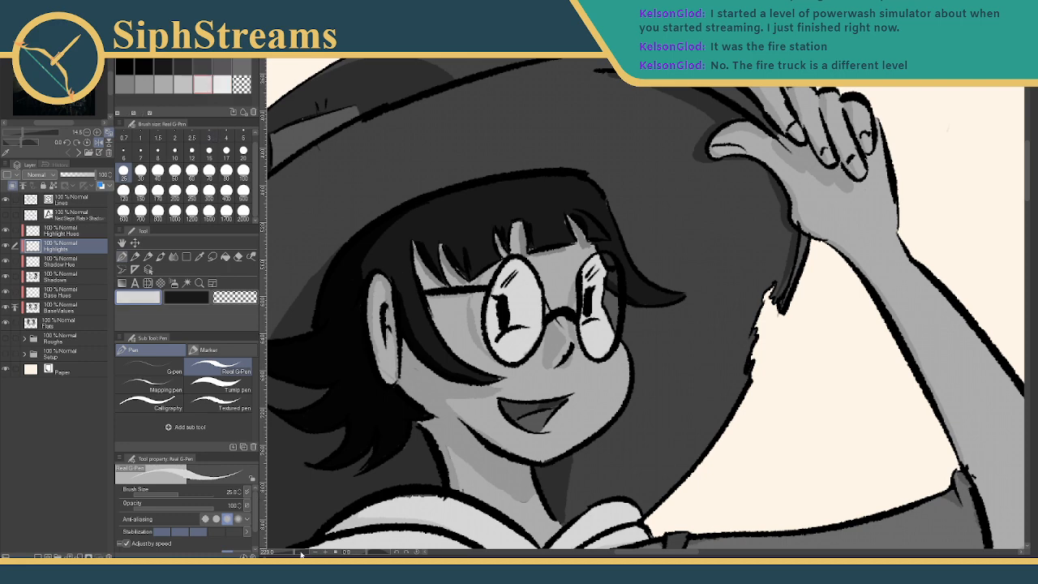
pyautogui.moveTo(297, 553); pyautogui.dragTo(304, 552)
pyautogui.moveTo(516, 431); pyautogui.dragTo(394, 313)
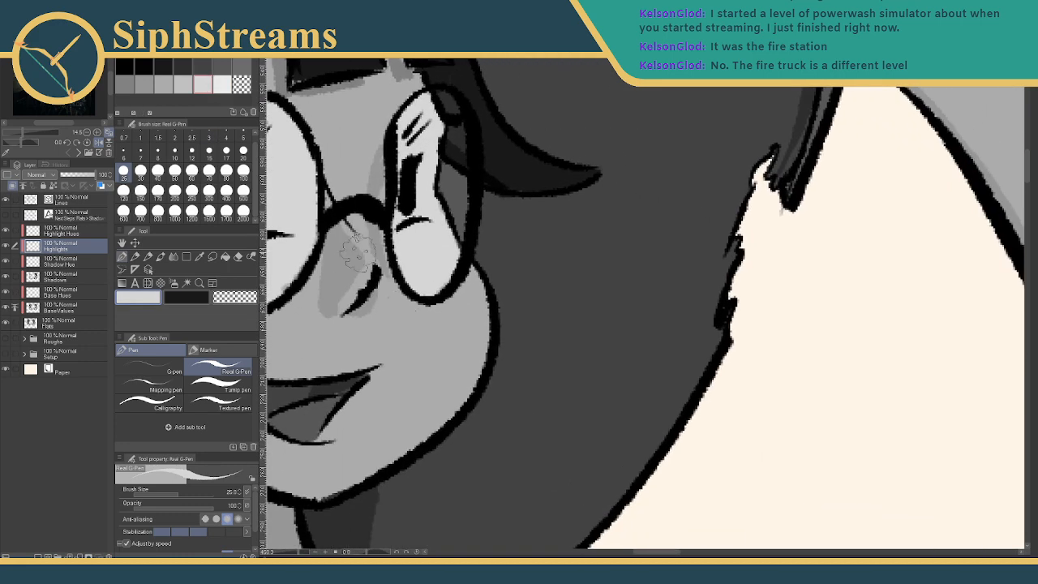
pyautogui.moveTo(360, 247); pyautogui.dragTo(375, 263)
# Try light grey highlight strokes on the far cheek just below the farther lens
pyautogui.moveTo(472, 286)
pyautogui.mouseDown()
pyautogui.moveTo(475, 276)
pyautogui.moveTo(456, 299)
pyautogui.moveTo(479, 285)
pyautogui.moveTo(460, 296)
pyautogui.moveTo(475, 288)
pyautogui.moveTo(459, 281)
pyautogui.moveTo(482, 294)
pyautogui.mouseUp()
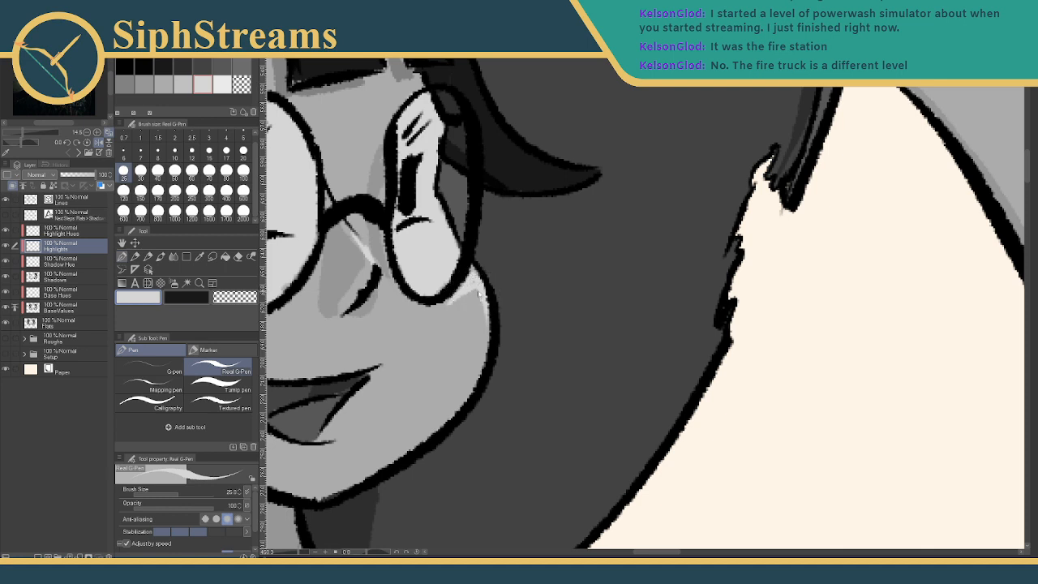
pyautogui.hotkey('ctrl', 'z')
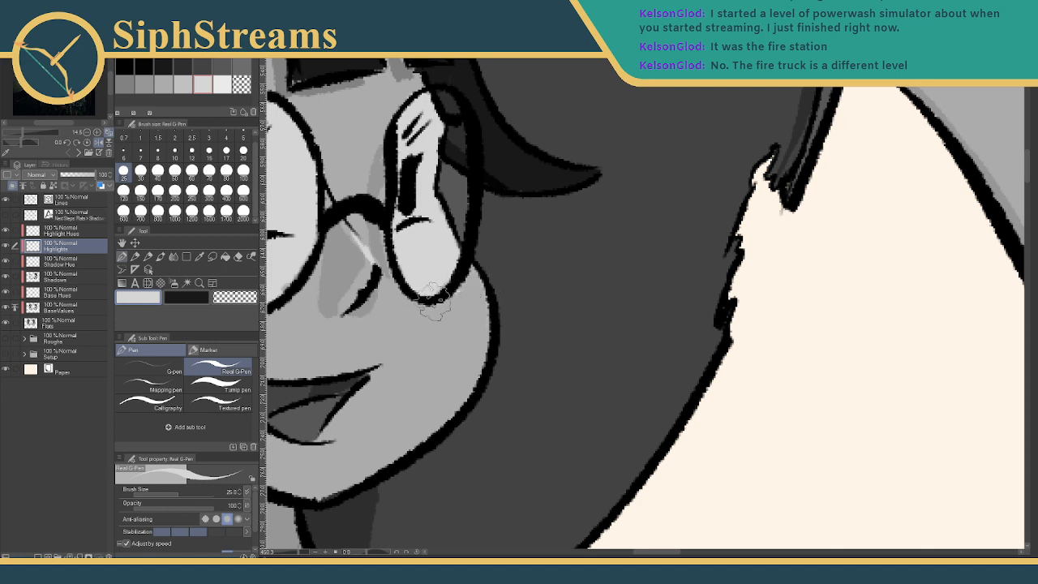
pyautogui.moveTo(451, 323)
pyautogui.mouseDown()
pyautogui.moveTo(442, 305)
pyautogui.moveTo(453, 298)
pyautogui.moveTo(447, 312)
pyautogui.mouseUp()
pyautogui.moveTo(296, 552); pyautogui.dragTo(296, 552)
pyautogui.hotkey('ctrl', 'z')
pyautogui.hotkey('ctrl', 'z')
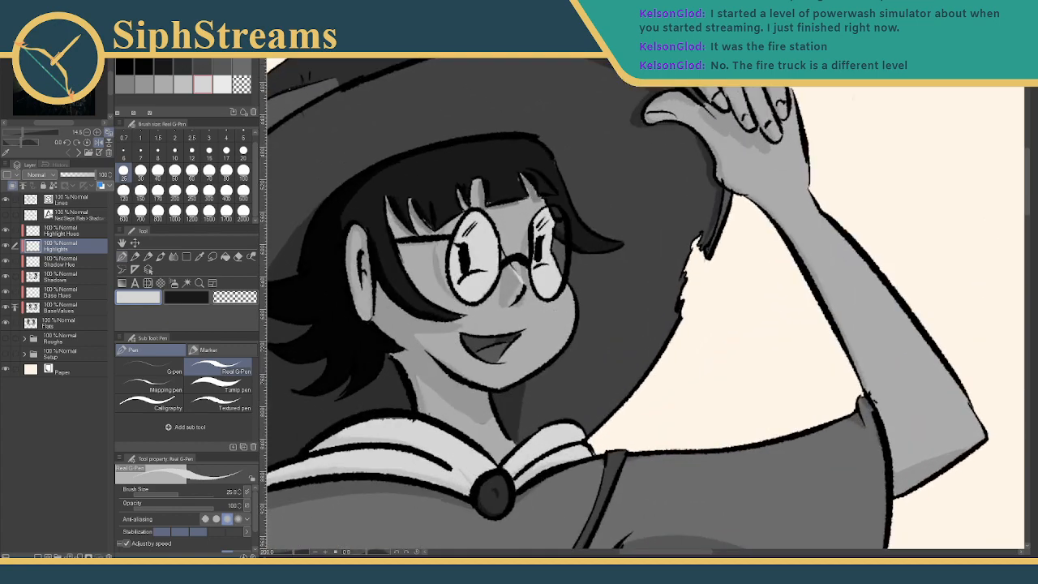
# Sample the hat's dark grey, choose a lighter grey swatch and paint over the dark area seen through the farther lens
pyautogui.moveTo(290, 552); pyautogui.dragTo(298, 553)
pyautogui.moveTo(423, 264)
pyautogui.mouseDown()
pyautogui.moveTo(438, 248)
pyautogui.moveTo(475, 355)
pyautogui.mouseUp()
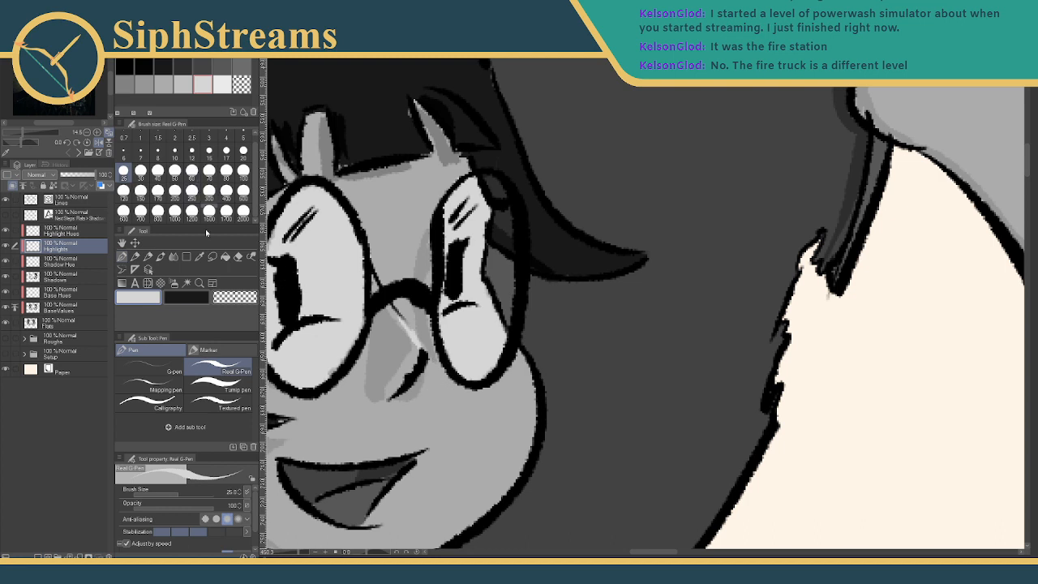
pyautogui.press('i')
pyautogui.click(543, 305)
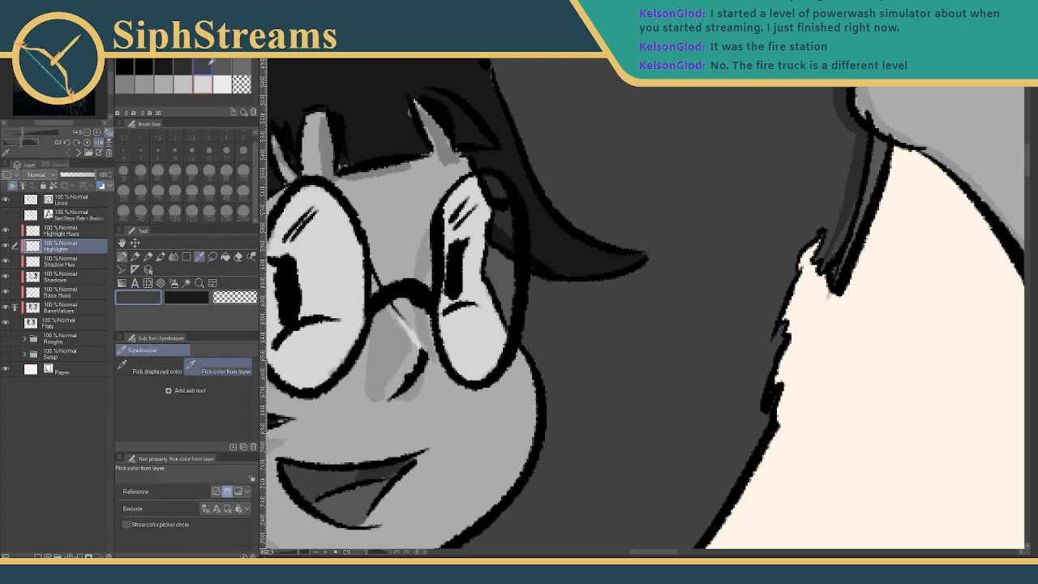
pyautogui.click(224, 64)
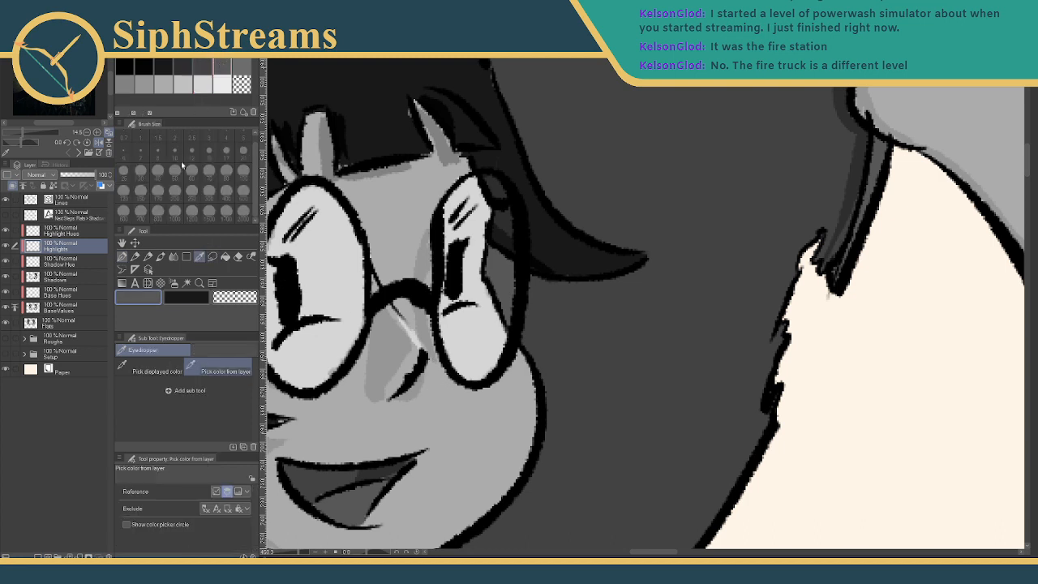
pyautogui.press('p')
pyautogui.moveTo(306, 248); pyautogui.dragTo(321, 272)
pyautogui.hotkey('ctrl', 'z')
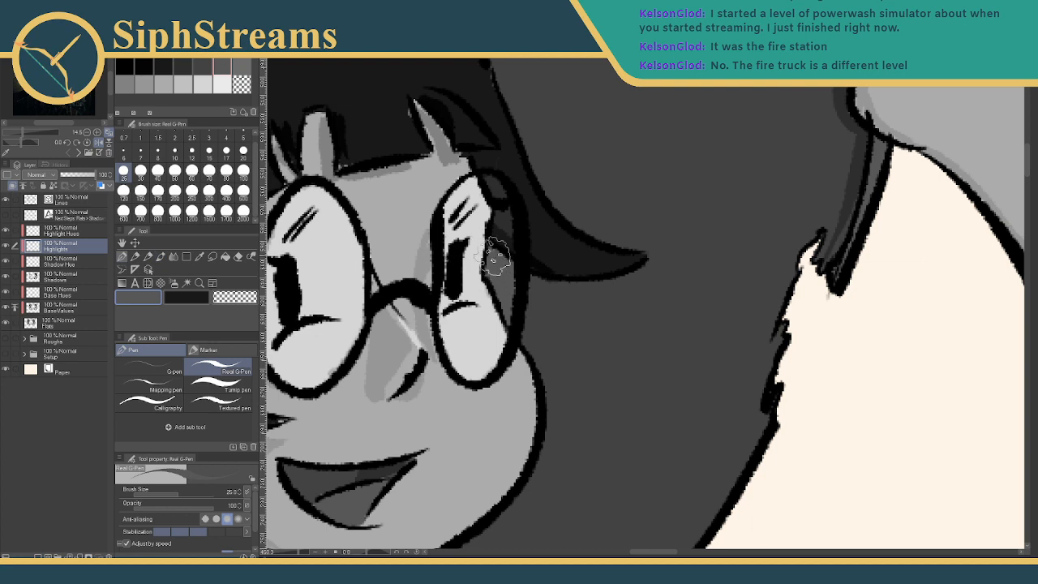
pyautogui.click(245, 63)
pyautogui.moveTo(487, 243)
pyautogui.mouseDown()
pyautogui.moveTo(495, 271)
pyautogui.moveTo(506, 268)
pyautogui.moveTo(508, 305)
pyautogui.mouseUp()
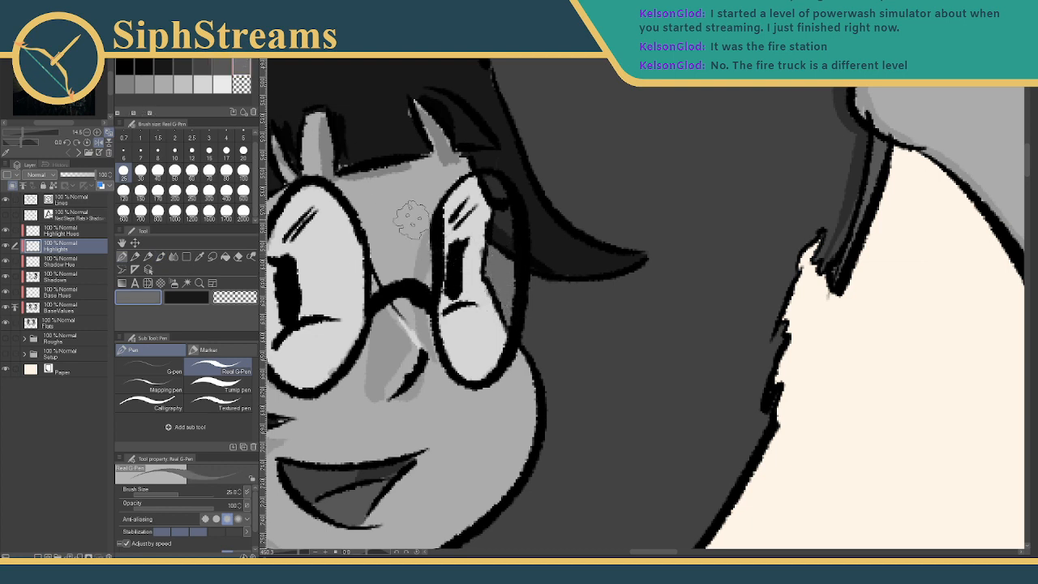
pyautogui.moveTo(435, 319)
pyautogui.mouseDown()
pyautogui.moveTo(583, 350)
pyautogui.moveTo(568, 365)
pyautogui.moveTo(567, 333)
pyautogui.mouseUp()
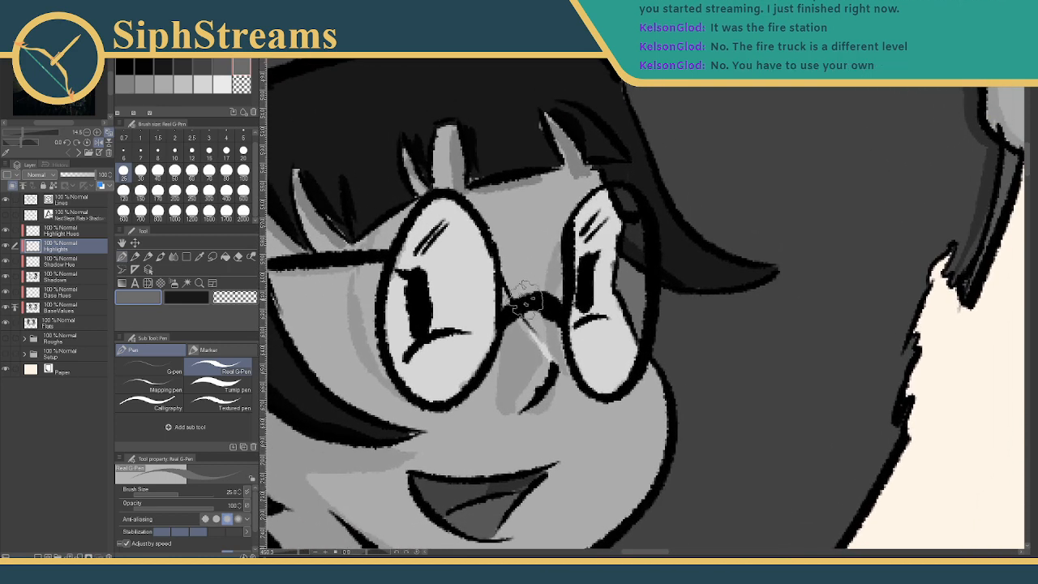
pyautogui.moveTo(525, 322); pyautogui.dragTo(527, 292)
pyautogui.moveTo(420, 467)
pyautogui.mouseDown()
pyautogui.moveTo(509, 335)
pyautogui.moveTo(473, 367)
pyautogui.mouseUp()
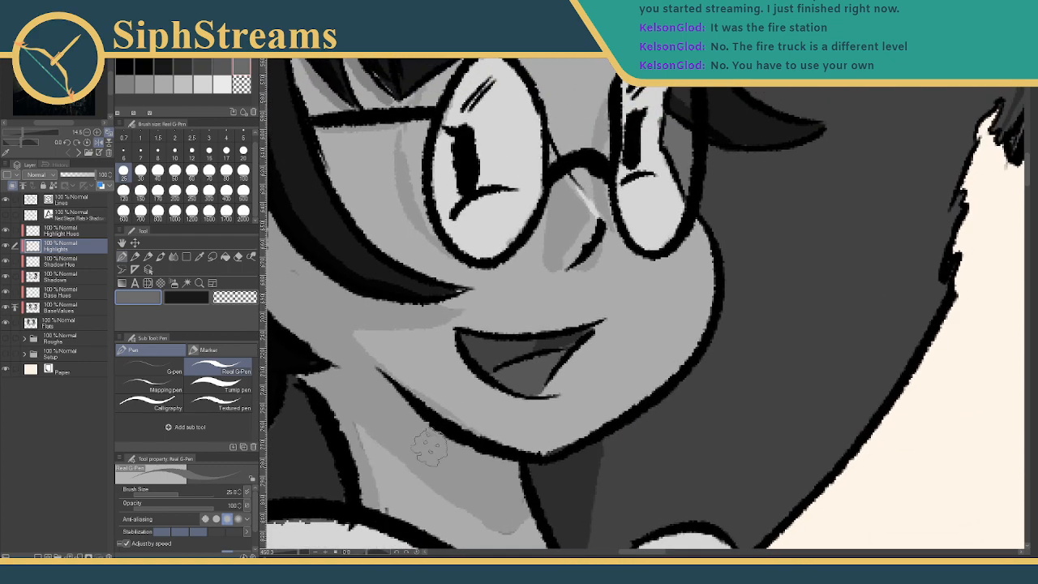
pyautogui.moveTo(301, 553); pyautogui.dragTo(290, 554)
pyautogui.moveTo(545, 376); pyautogui.dragTo(233, 334)
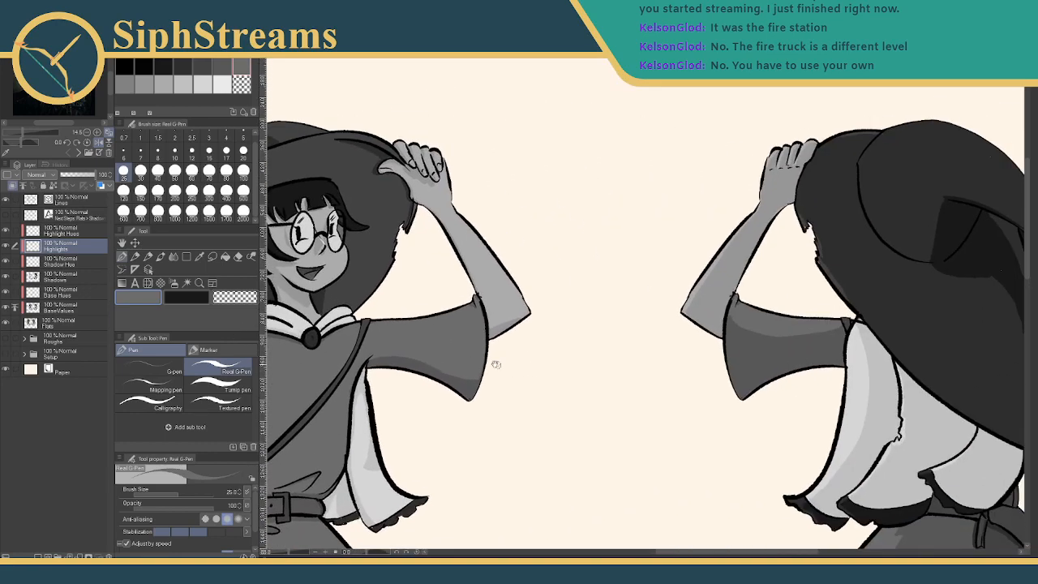
# Pick the hat's dark grey swatch for the small gap where the back view's raised sleeve meets the hat brim, and reactivate the Real G-Pen
pyautogui.moveTo(493, 362); pyautogui.dragTo(343, 272)
pyautogui.moveTo(626, 301); pyautogui.dragTo(336, 154)
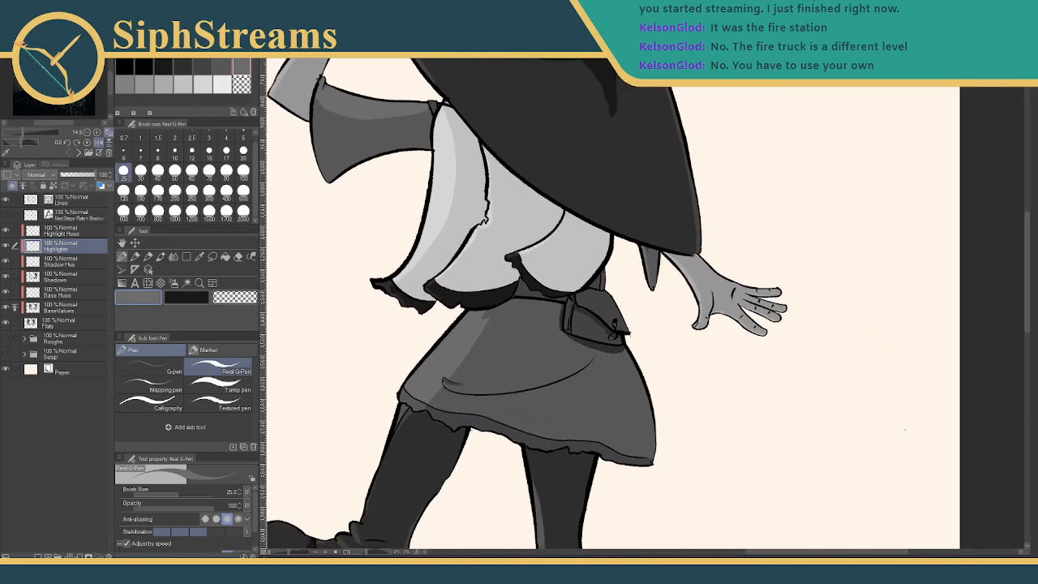
pyautogui.moveTo(289, 552); pyautogui.dragTo(297, 553)
pyautogui.moveTo(338, 418); pyautogui.dragTo(667, 428)
pyautogui.moveTo(503, 246); pyautogui.dragTo(596, 518)
pyautogui.moveTo(485, 154); pyautogui.dragTo(575, 492)
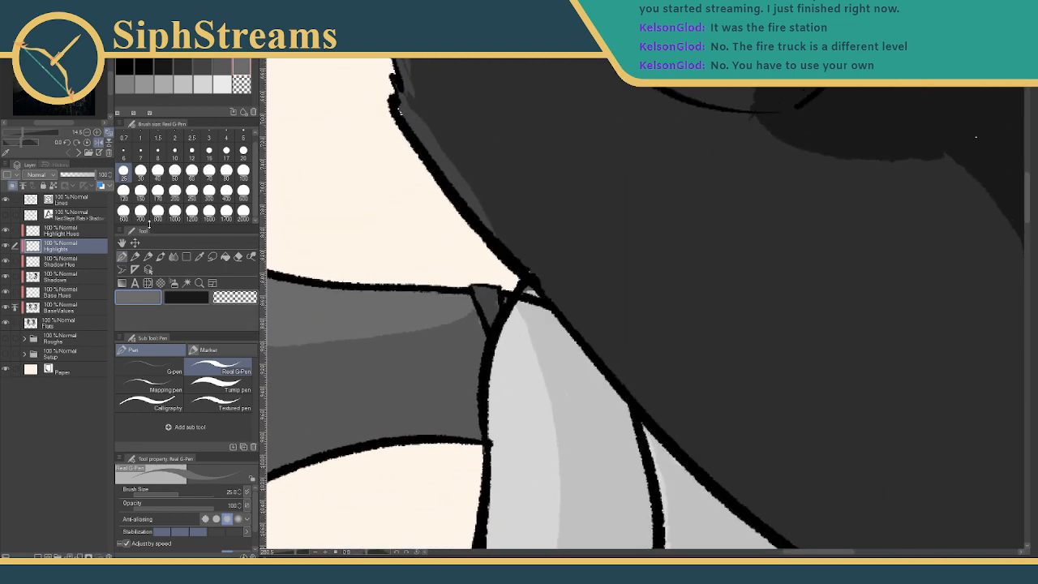
pyautogui.click(200, 257)
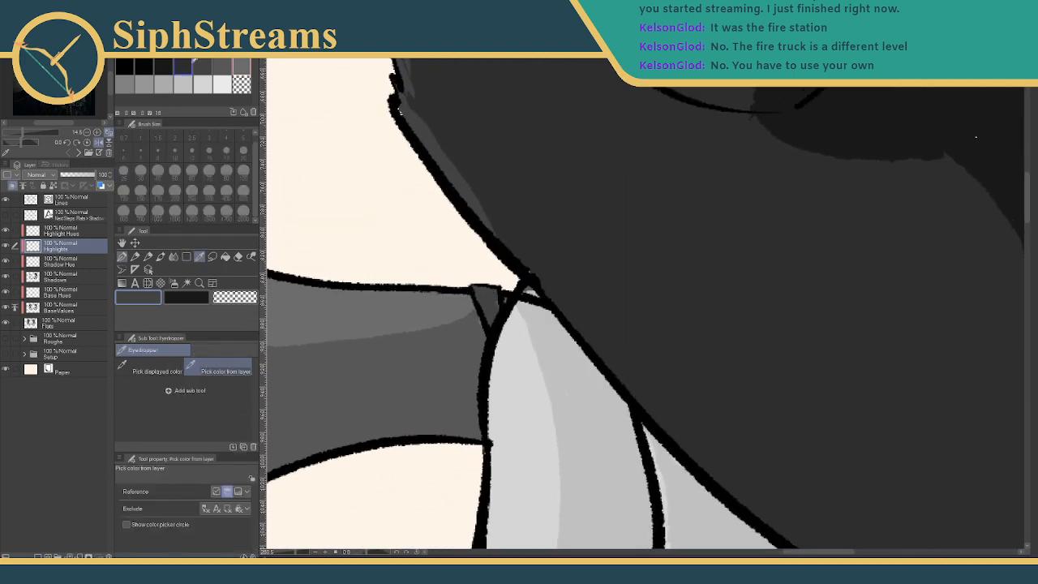
pyautogui.click(201, 65)
pyautogui.click(398, 267)
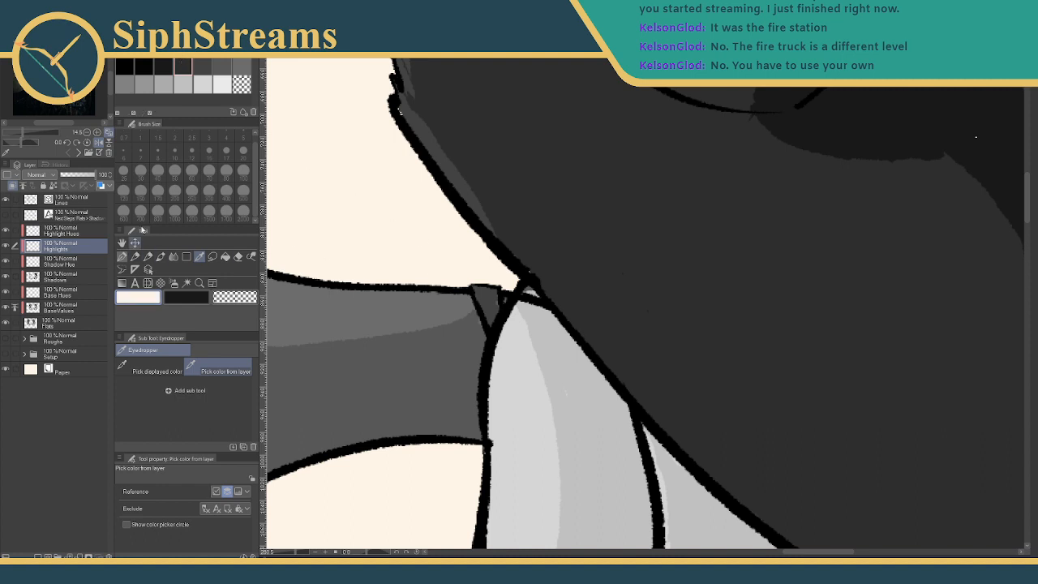
pyautogui.click(183, 65)
pyautogui.click(135, 256)
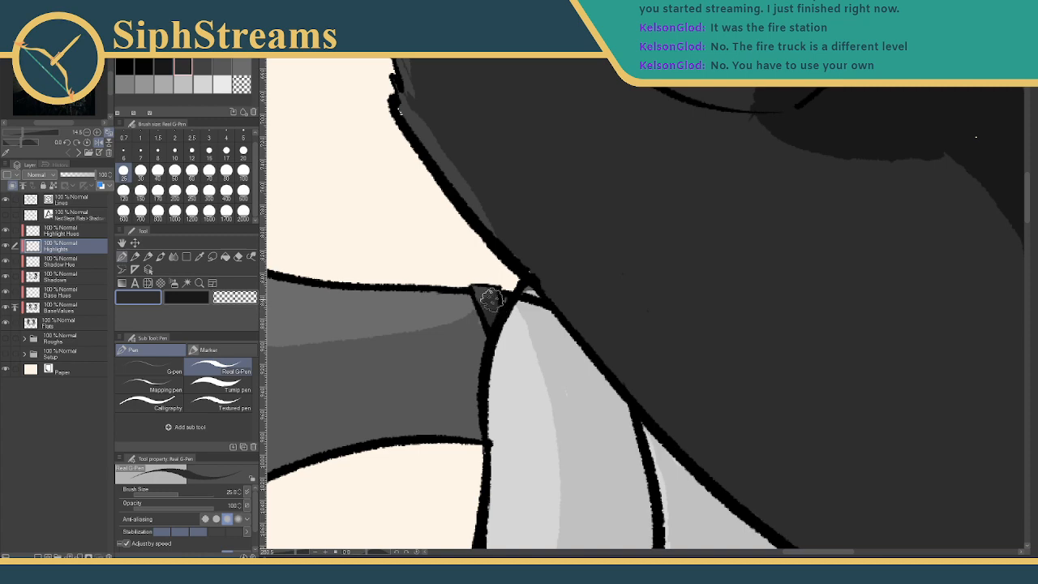
pyautogui.click(287, 551)
pyautogui.moveTo(287, 552); pyautogui.dragTo(283, 552)
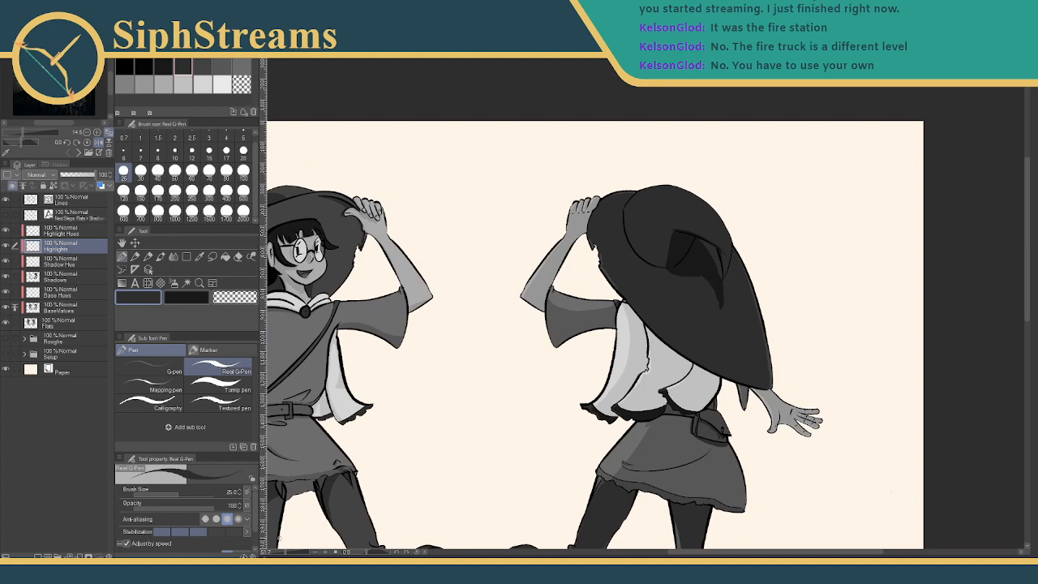
# Make the Shadows layer active for reworking the fold shadow on the back view's hat
pyautogui.moveTo(645, 268); pyautogui.dragTo(479, 330)
pyautogui.moveTo(282, 552); pyautogui.dragTo(287, 552)
pyautogui.moveTo(487, 341); pyautogui.dragTo(566, 247)
pyautogui.click(76, 282)
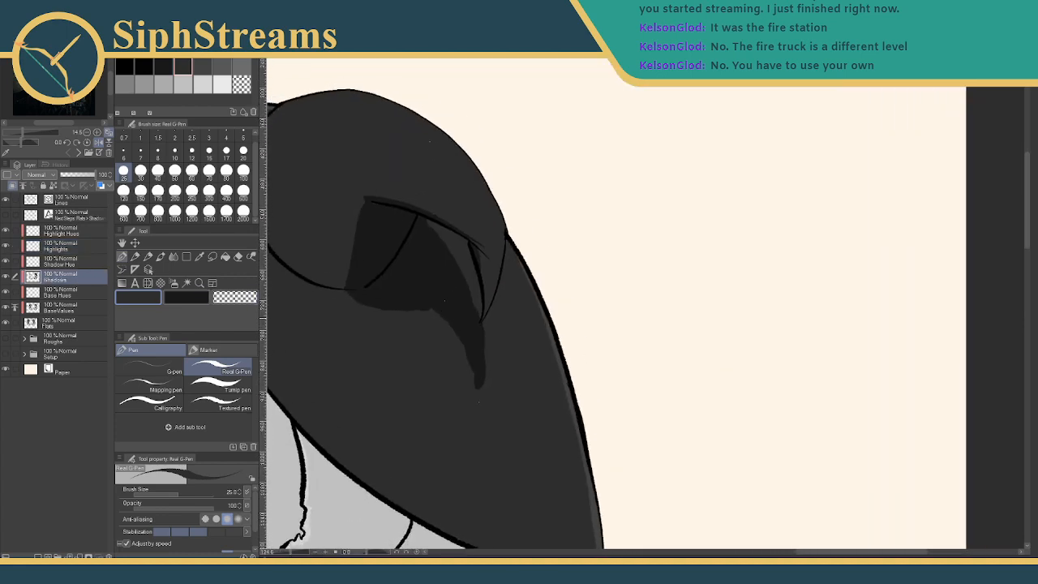
pyautogui.moveTo(456, 327); pyautogui.dragTo(519, 304)
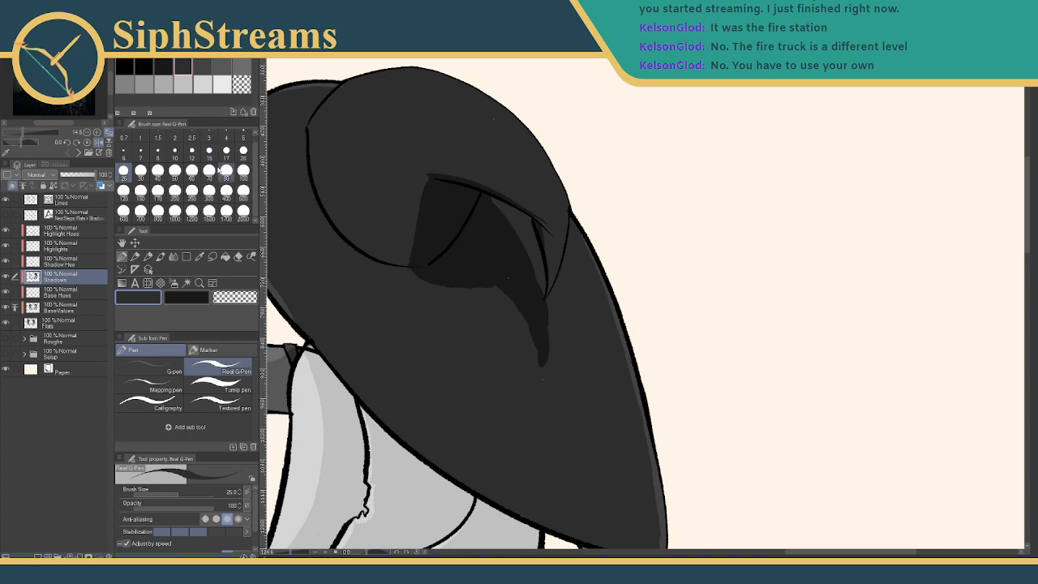
# Try erasing the outer edge of the hat shadow's long tail with the transparent colour, then undo the stroke
pyautogui.click(241, 84)
pyautogui.moveTo(534, 265); pyautogui.dragTo(550, 350)
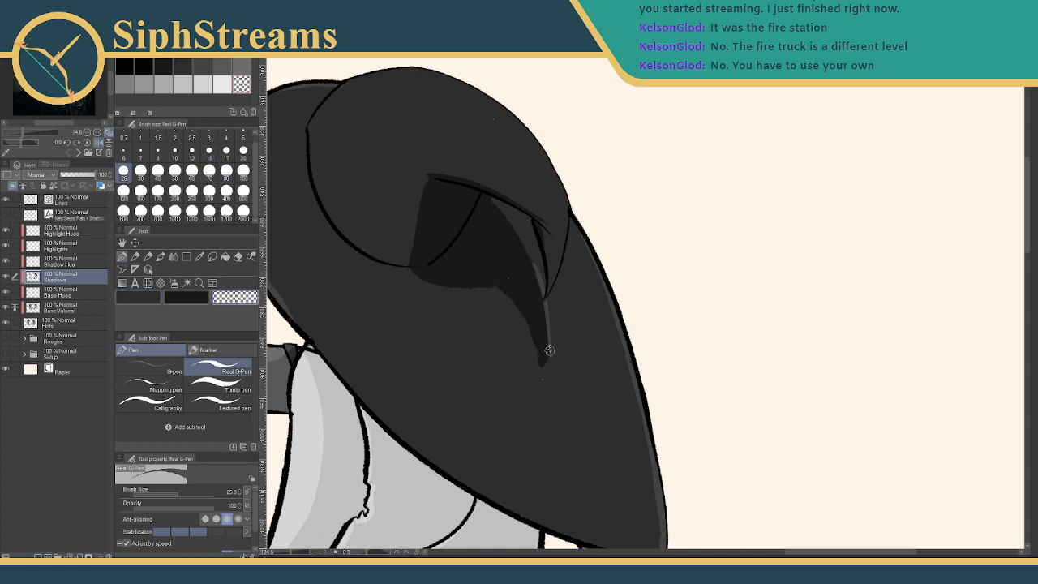
pyautogui.hotkey('ctrl', 'z')
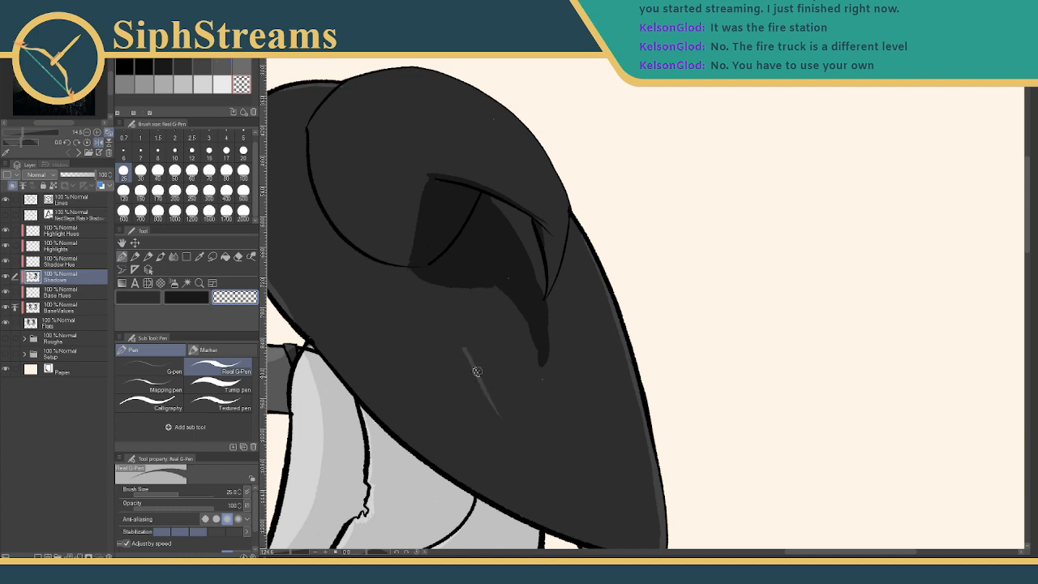
# Set the brush size to 40 and paint over the long tail of the hat's fold shadow with the dark grey swatch
pyautogui.press('c')
pyautogui.click(157, 172)
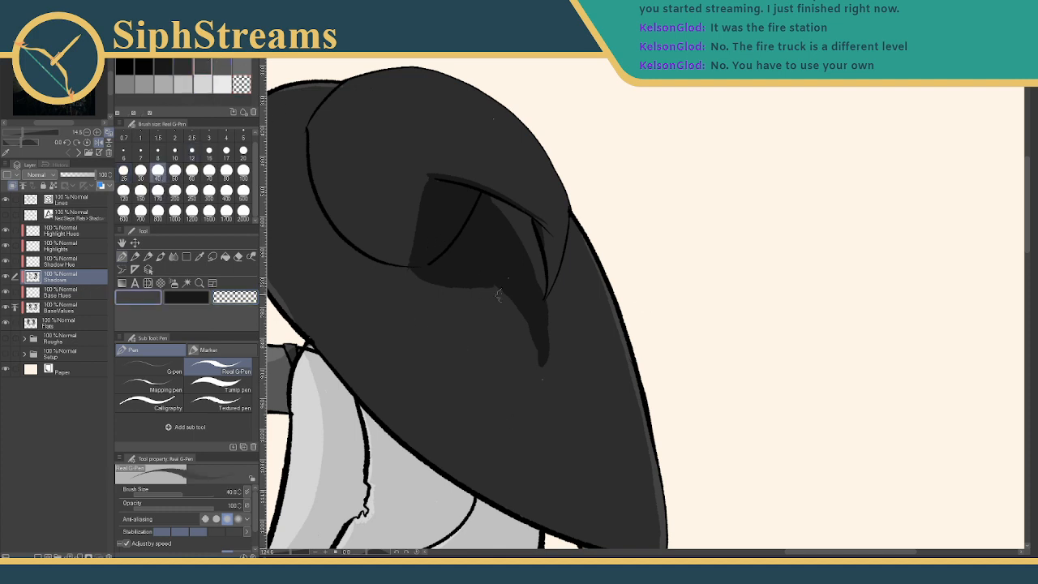
pyautogui.hotkey('ctrl', 'z')
pyautogui.hotkey('ctrl', 'z')
pyautogui.click(183, 66)
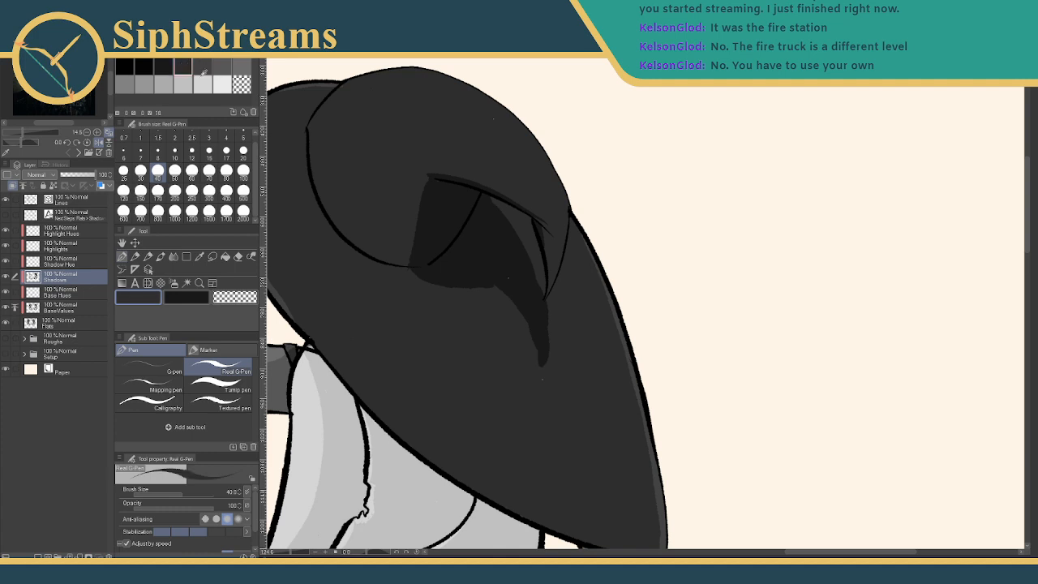
pyautogui.moveTo(536, 270); pyautogui.dragTo(540, 365)
pyautogui.moveTo(531, 258); pyautogui.dragTo(533, 366)
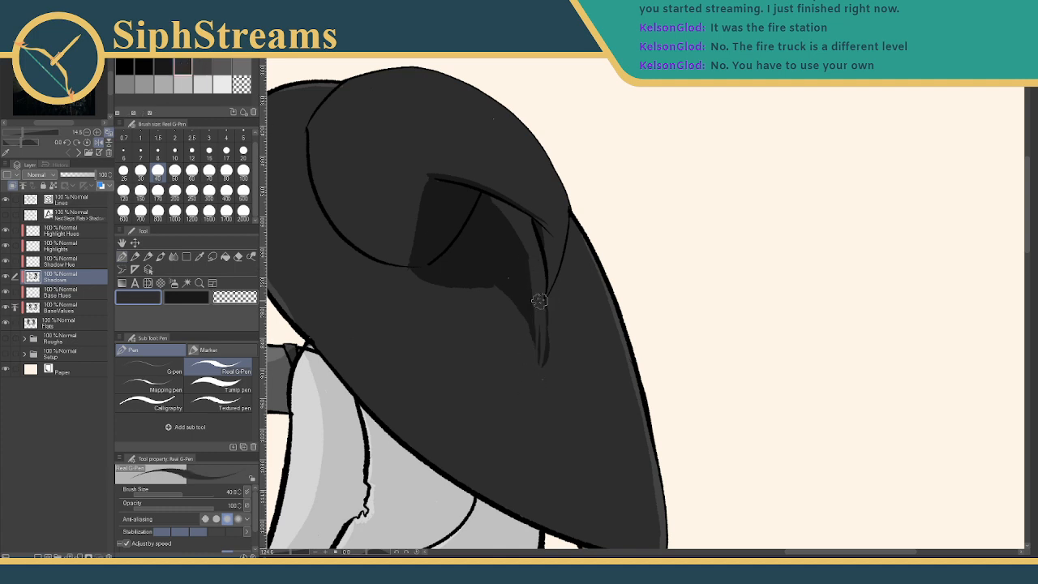
pyautogui.moveTo(537, 292)
pyautogui.mouseDown()
pyautogui.moveTo(528, 321)
pyautogui.moveTo(549, 370)
pyautogui.mouseUp()
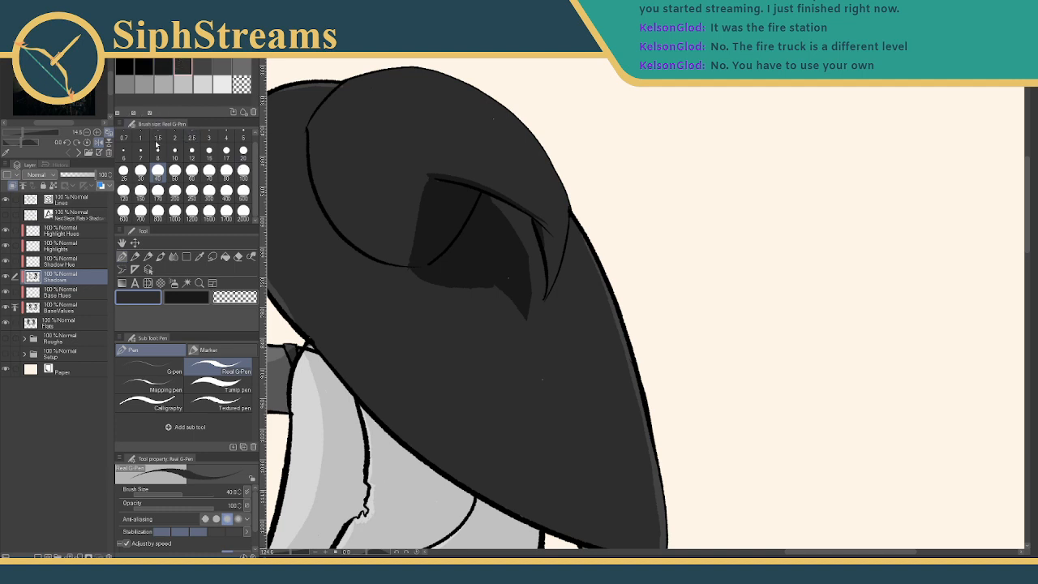
# Choose the darker shadow swatch and repaint a short rounded tip at the lower end of the hat's fold shadow
pyautogui.click(163, 66)
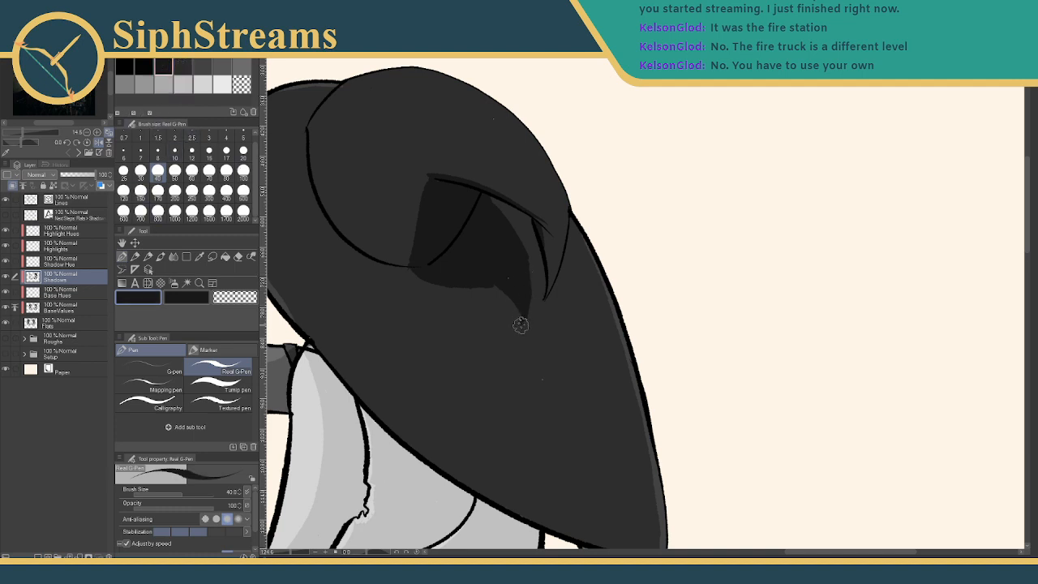
pyautogui.moveTo(526, 298); pyautogui.dragTo(519, 331)
pyautogui.moveTo(481, 364); pyautogui.dragTo(518, 364)
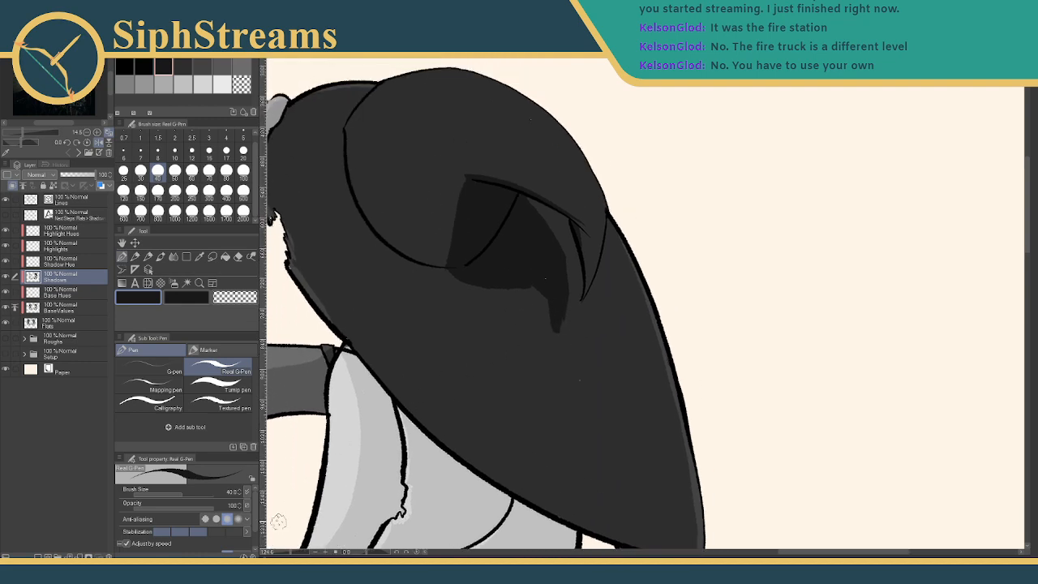
pyautogui.hotkey('ctrl', '0')
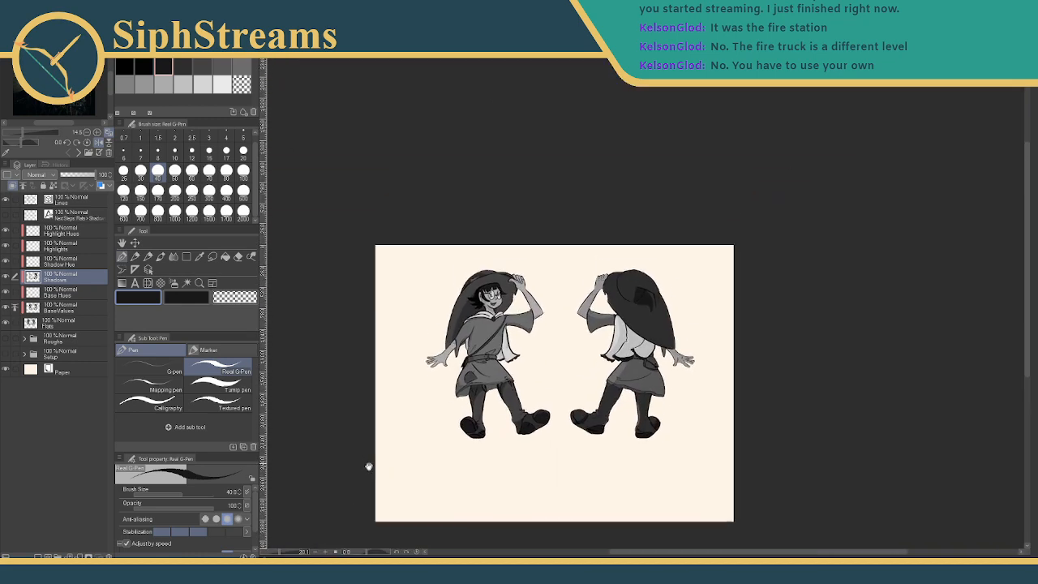
pyautogui.moveTo(368, 466); pyautogui.dragTo(356, 471)
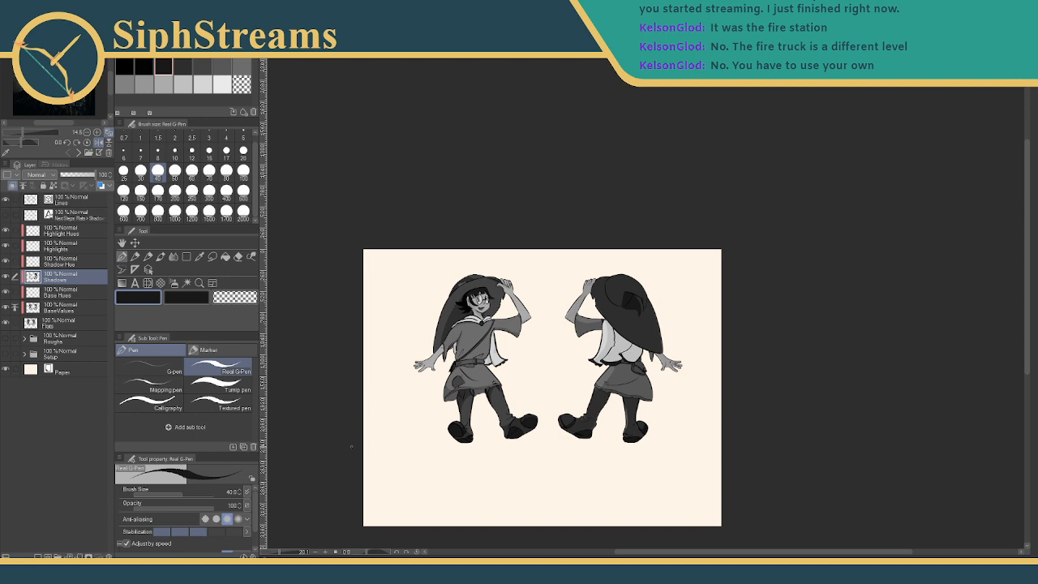